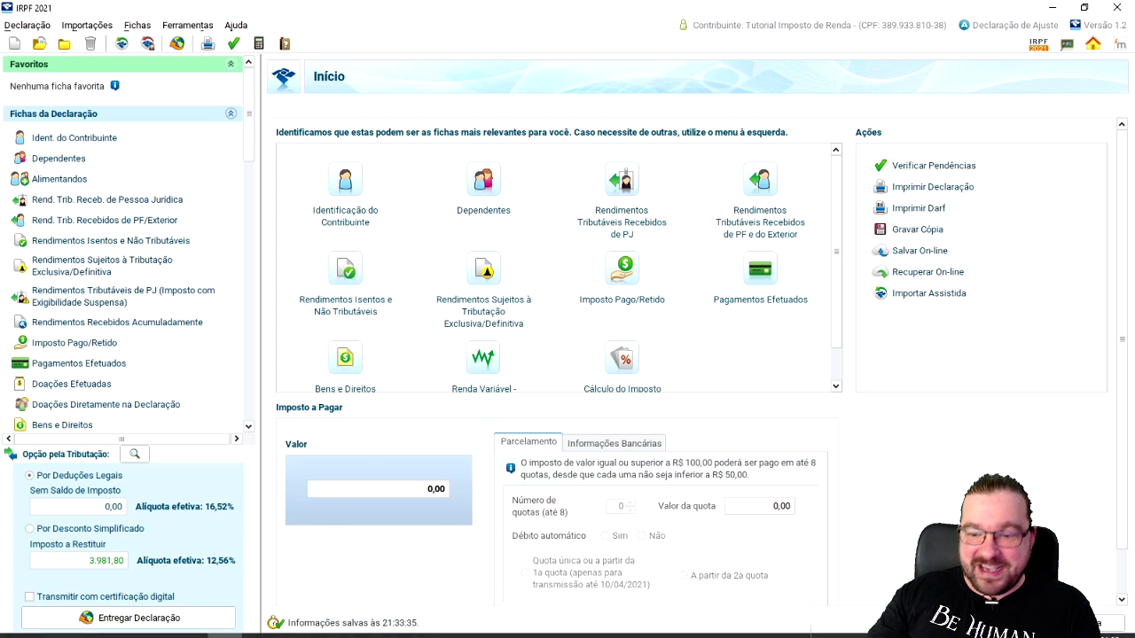
- Switch to the OBRIGATORIEDADE DE ENTREGA PDF in Acrobat Reader, select question 601's closing phrase from "moeda" to "Brasil" and hide the tools pane
{"action": "left_click", "coordinate": [328, 624]}
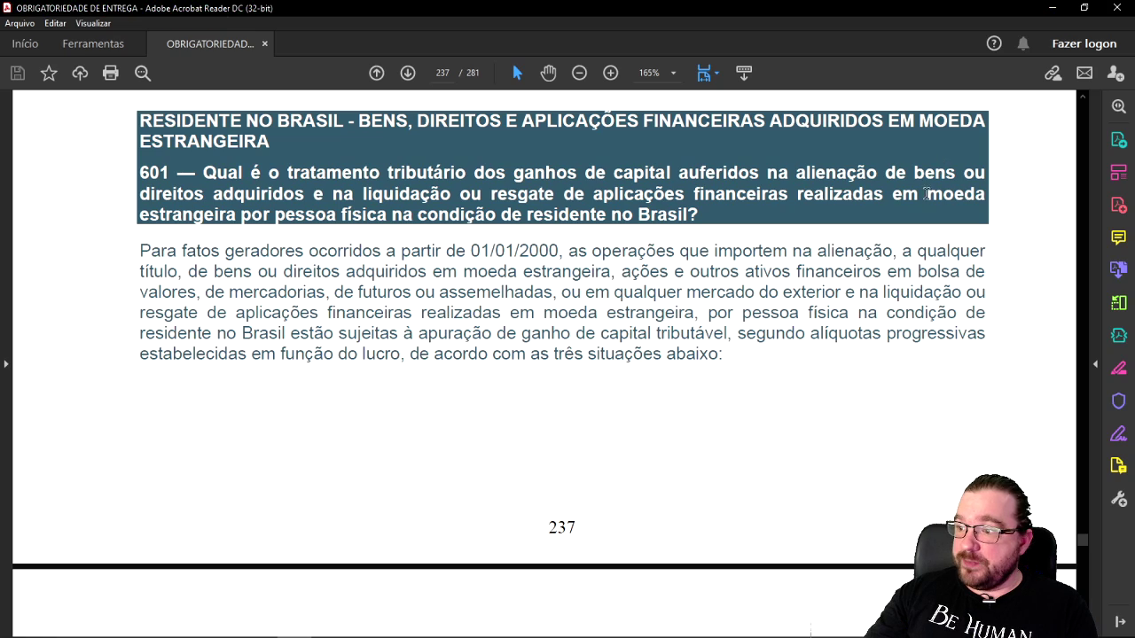
{"action": "mouse_move", "coordinate": [927, 194]}
{"action": "left_mouse_down"}
{"action": "mouse_move", "coordinate": [440, 251]}
{"action": "mouse_move", "coordinate": [548, 213]}
{"action": "mouse_move", "coordinate": [687, 214]}
{"action": "left_mouse_up"}
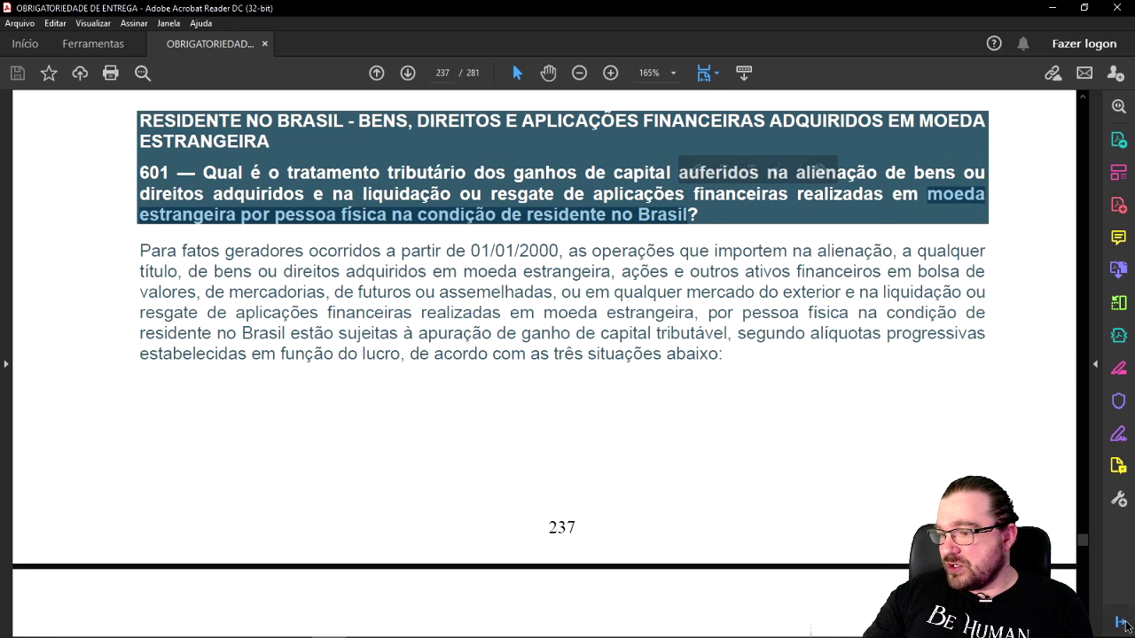
{"action": "key", "text": "shift+F4"}
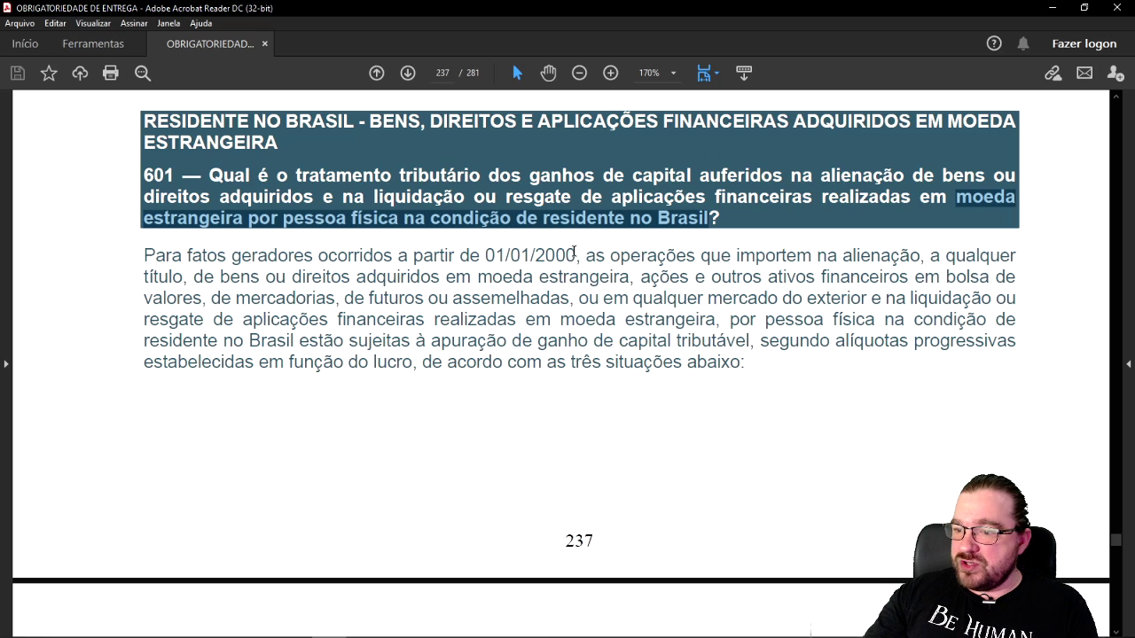
- Read question 601's answer, selecting in turn "01/01/2000", "bolsa de valores", the progressive-rates clause and "três situações abaixo"
{"action": "left_click_drag", "start_coordinate": [574, 257], "coordinate": [479, 258]}
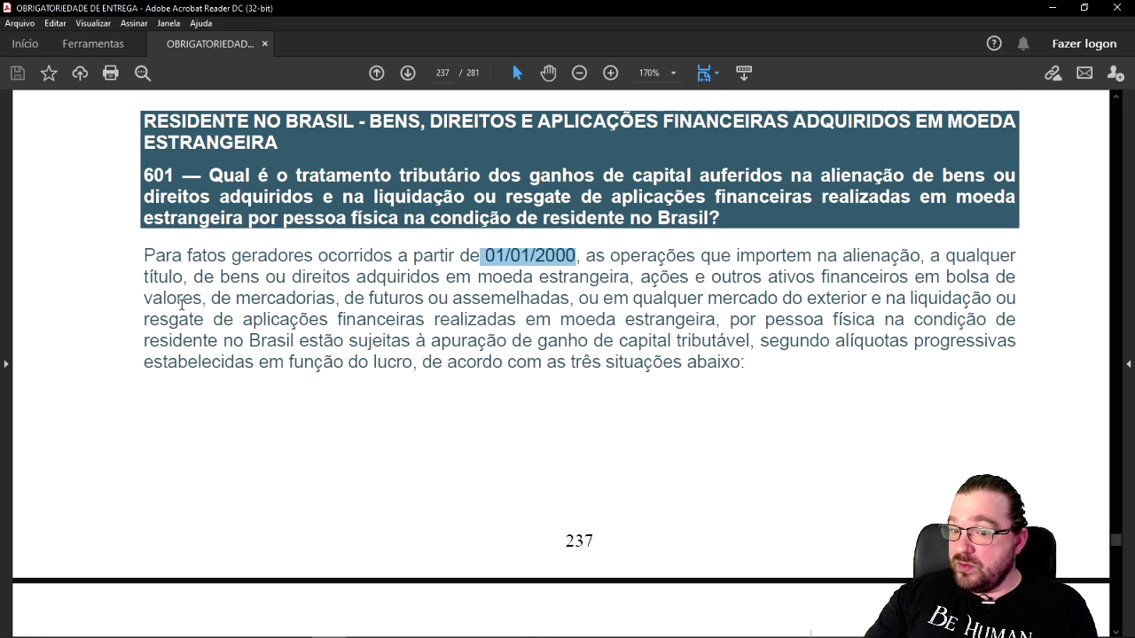
{"action": "left_click_drag", "start_coordinate": [945, 277], "coordinate": [214, 300]}
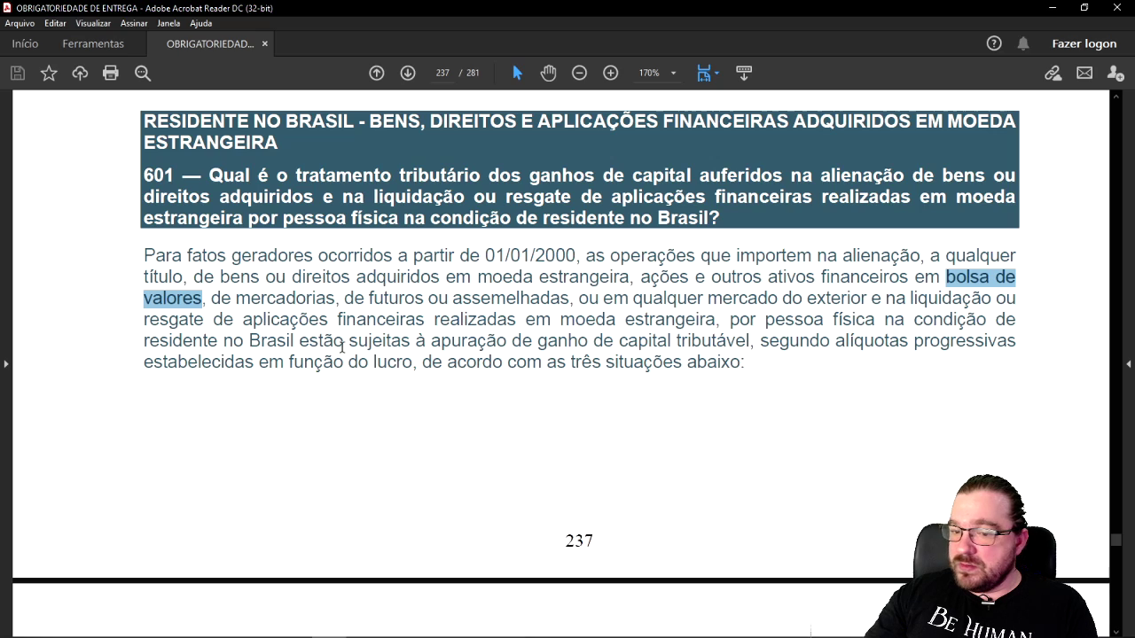
{"action": "mouse_move", "coordinate": [298, 340]}
{"action": "left_mouse_down"}
{"action": "mouse_move", "coordinate": [750, 340]}
{"action": "mouse_move", "coordinate": [697, 321]}
{"action": "mouse_move", "coordinate": [775, 348]}
{"action": "mouse_move", "coordinate": [1015, 346]}
{"action": "mouse_move", "coordinate": [479, 372]}
{"action": "mouse_move", "coordinate": [753, 372]}
{"action": "left_mouse_up"}
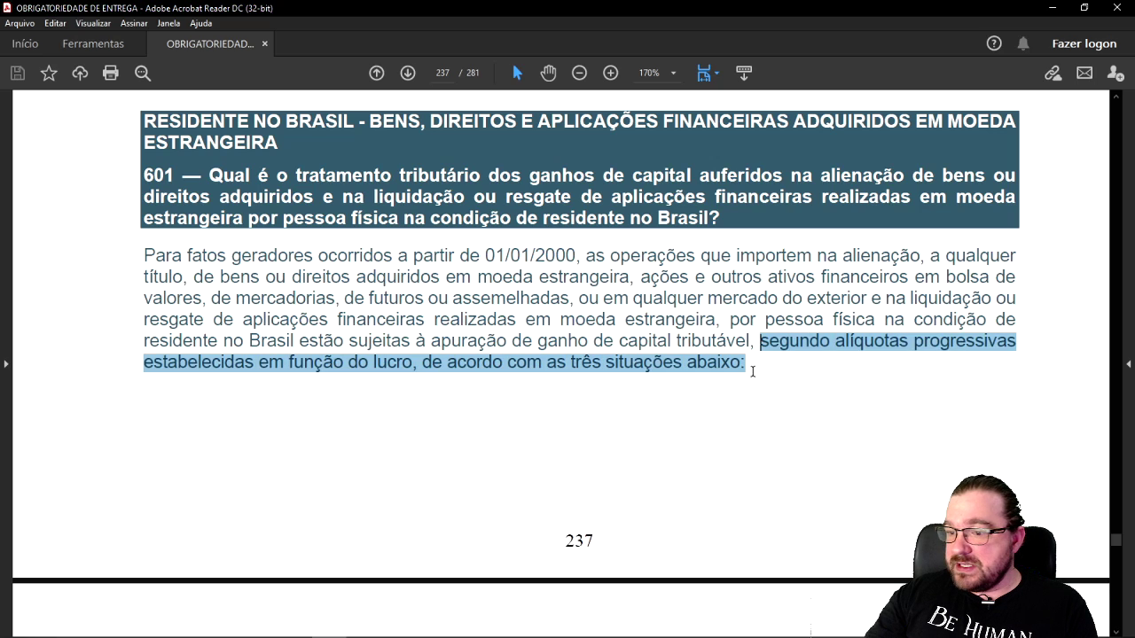
{"action": "left_click", "coordinate": [466, 366]}
{"action": "left_click_drag", "start_coordinate": [570, 364], "coordinate": [722, 364]}
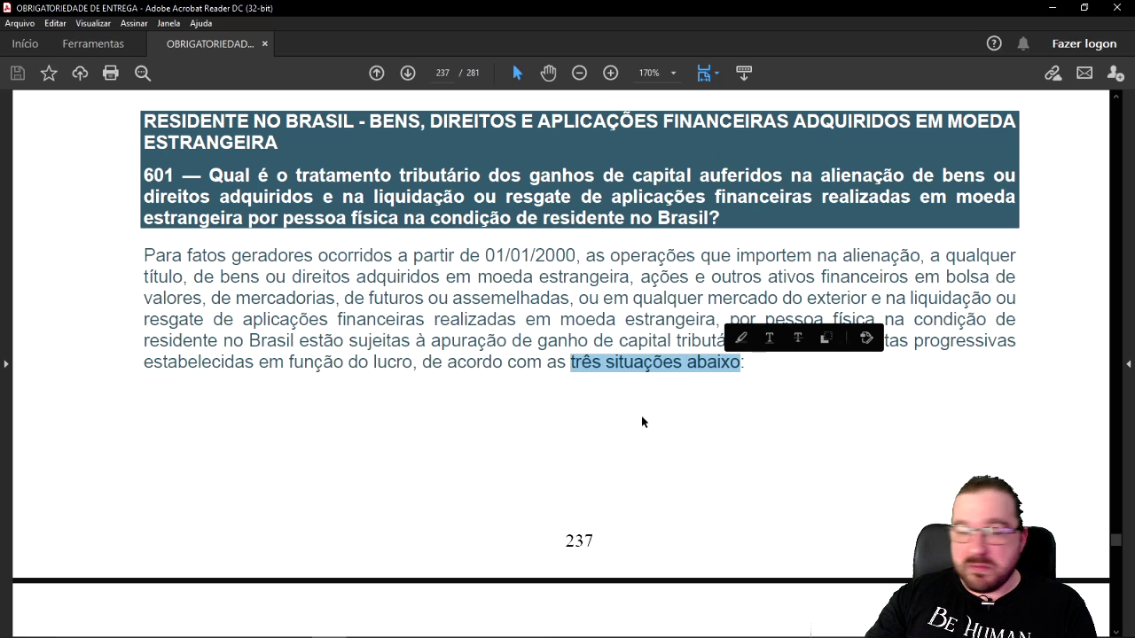
- Review the headings of the three situations on pages 238 to 241, marking each one's income origin: reais, foreign currency, or part of each
{"action": "scroll", "coordinate": [621, 435], "scroll_direction": "down", "scroll_amount": 5}
{"action": "scroll", "coordinate": [594, 458], "scroll_direction": "up", "scroll_amount": 1}
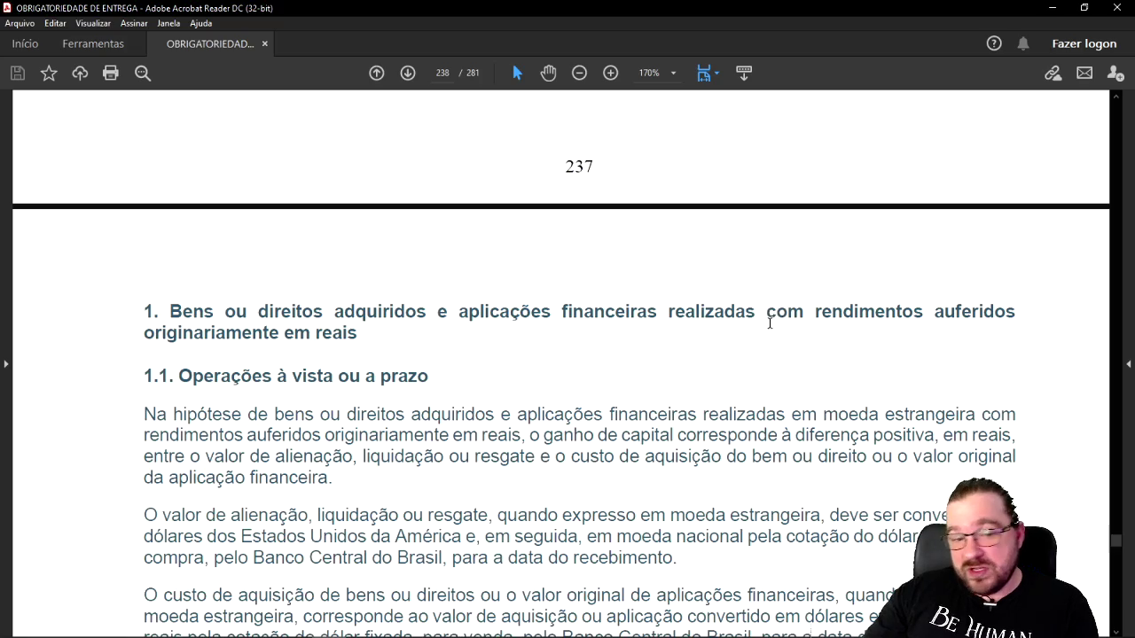
{"action": "left_click_drag", "start_coordinate": [144, 334], "coordinate": [346, 344]}
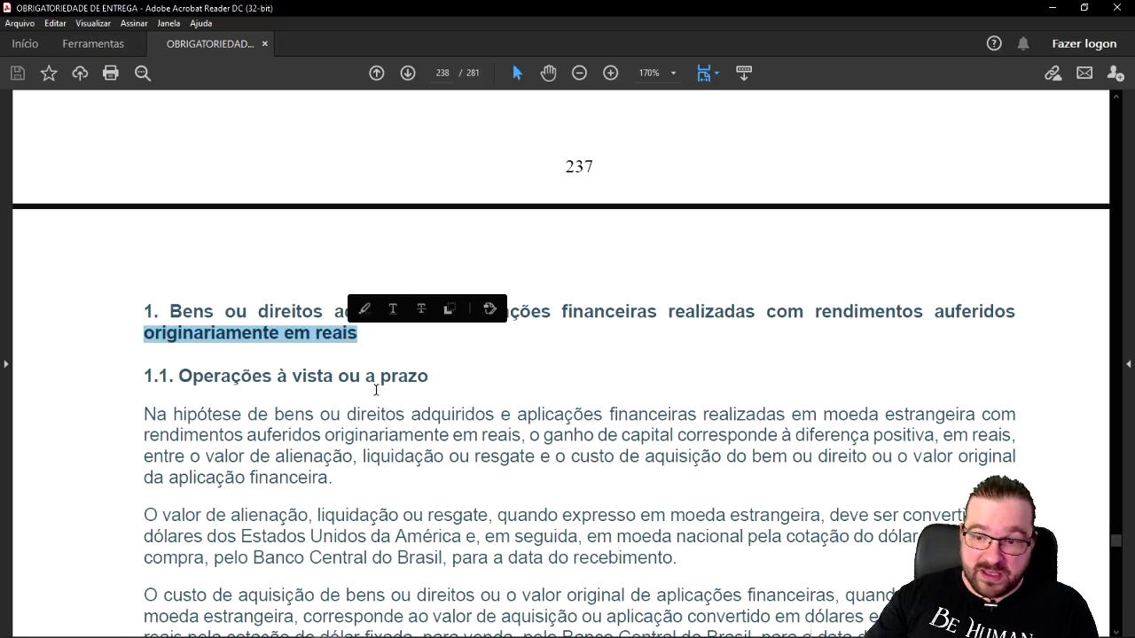
{"action": "scroll", "coordinate": [375, 385], "scroll_direction": "down", "scroll_amount": 20}
{"action": "scroll", "coordinate": [375, 390], "scroll_direction": "down", "scroll_amount": 15}
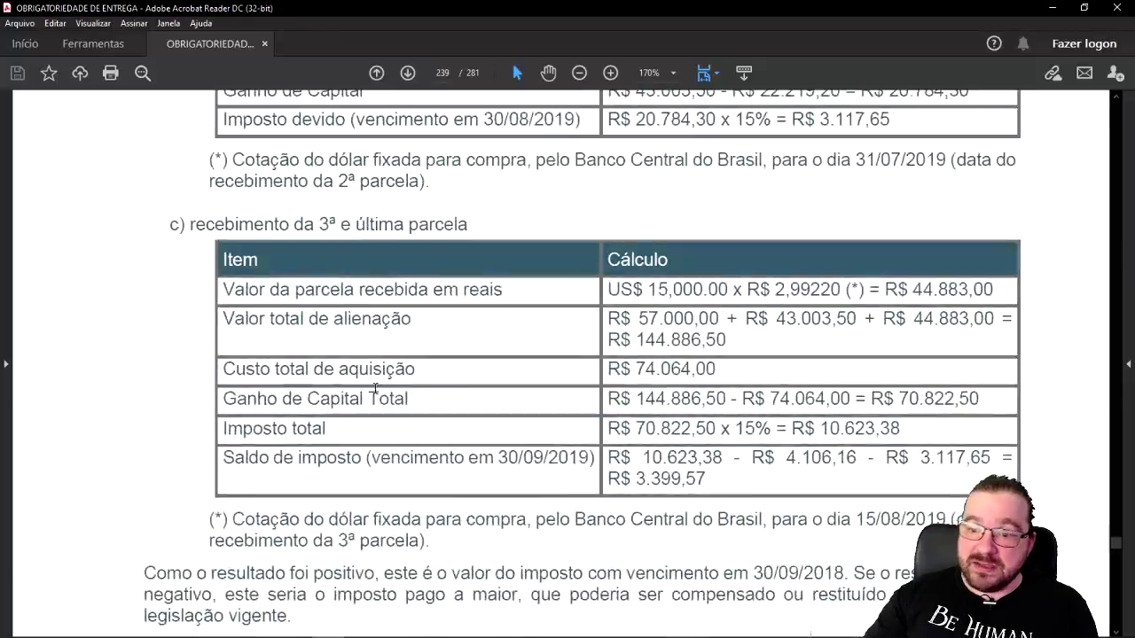
{"action": "scroll", "coordinate": [310, 168], "scroll_direction": "up", "scroll_amount": 2}
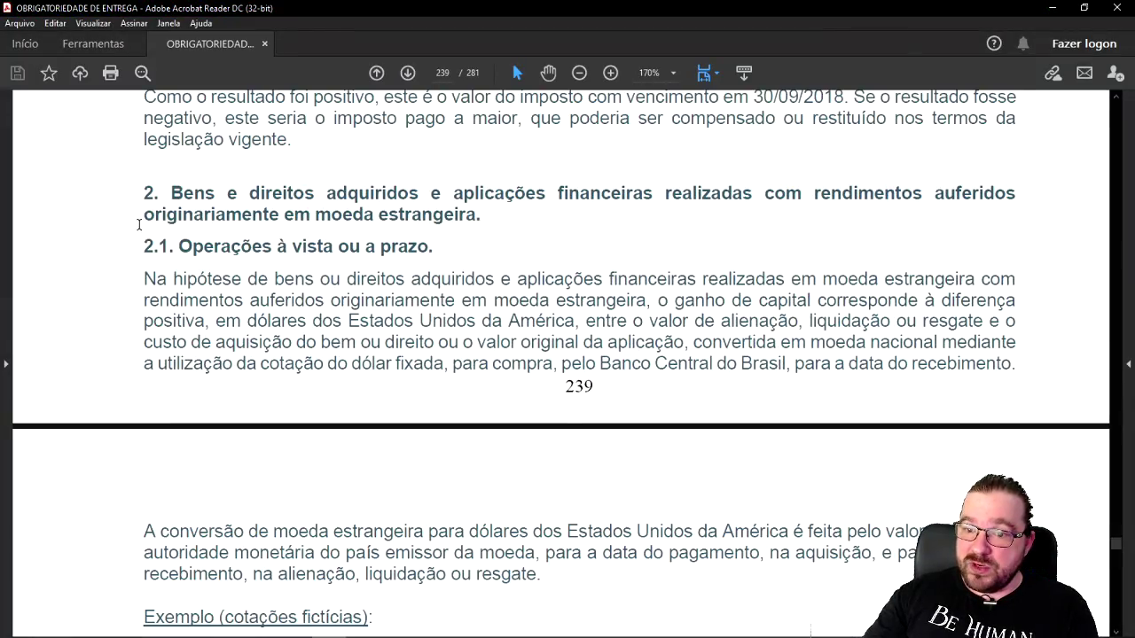
{"action": "left_click_drag", "start_coordinate": [139, 225], "coordinate": [442, 225]}
{"action": "scroll", "coordinate": [387, 564], "scroll_direction": "down", "scroll_amount": 15}
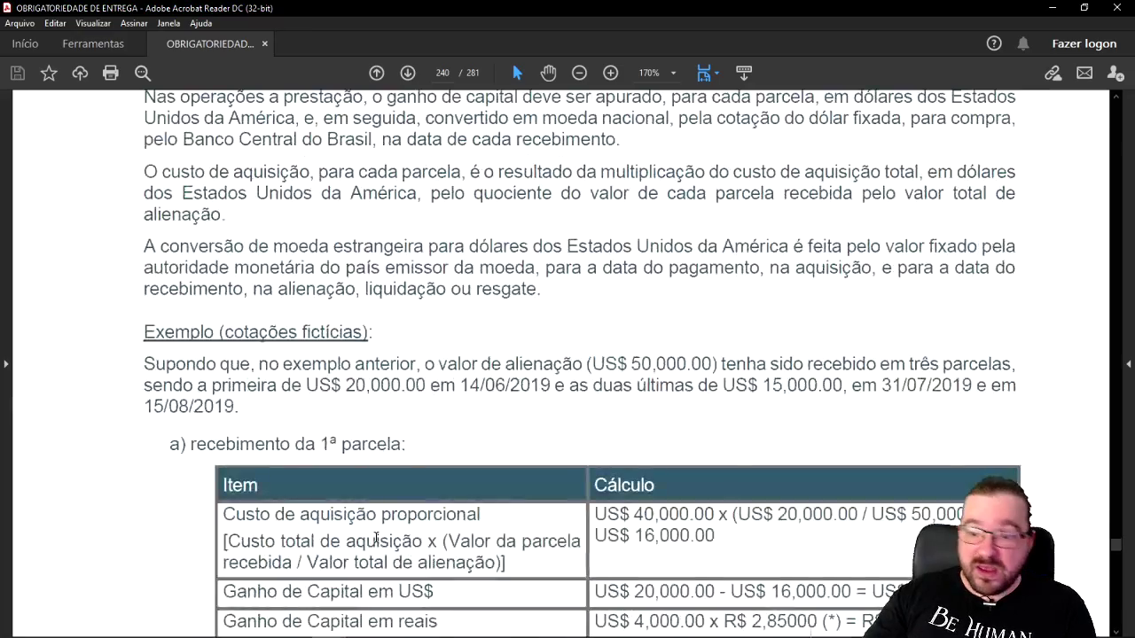
{"action": "scroll", "coordinate": [376, 539], "scroll_direction": "down", "scroll_amount": 20}
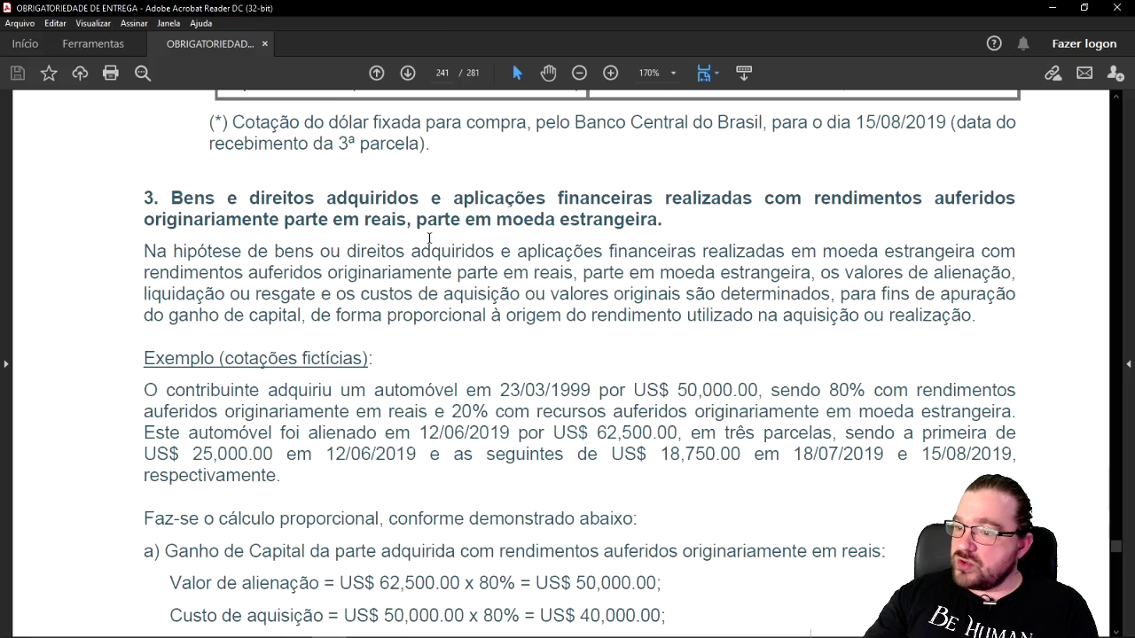
{"action": "left_click_drag", "start_coordinate": [147, 219], "coordinate": [618, 230]}
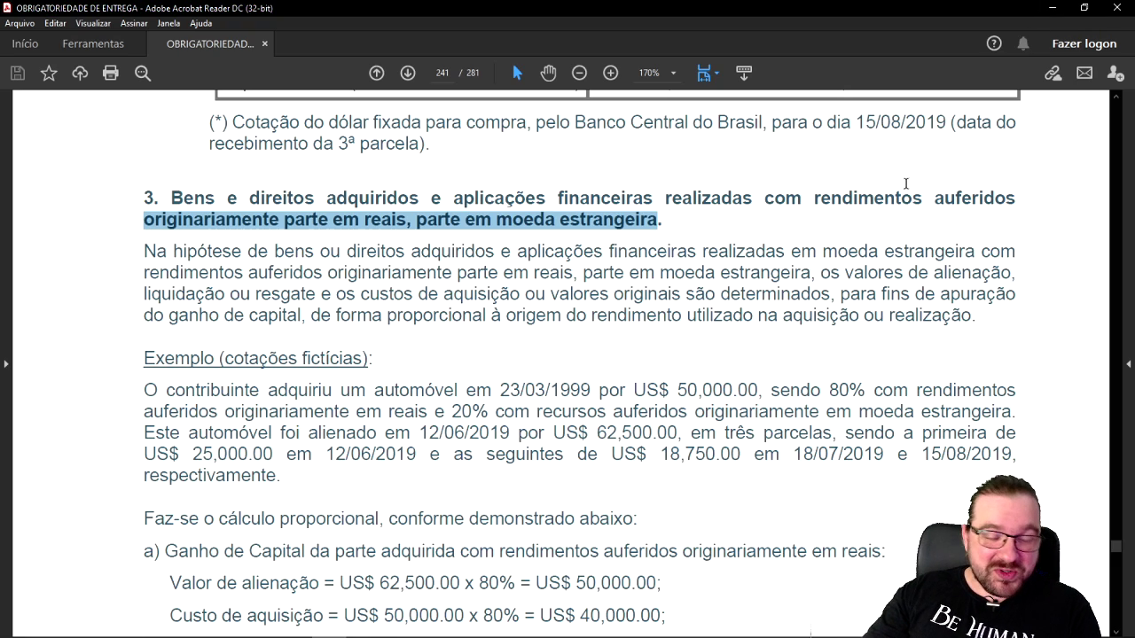
- Switch to the Controle Imposto de Renda spreadsheet and compare VNO's acquisitions by selecting the reais block and the foreign-currency block
{"action": "left_click", "coordinate": [1052, 7]}
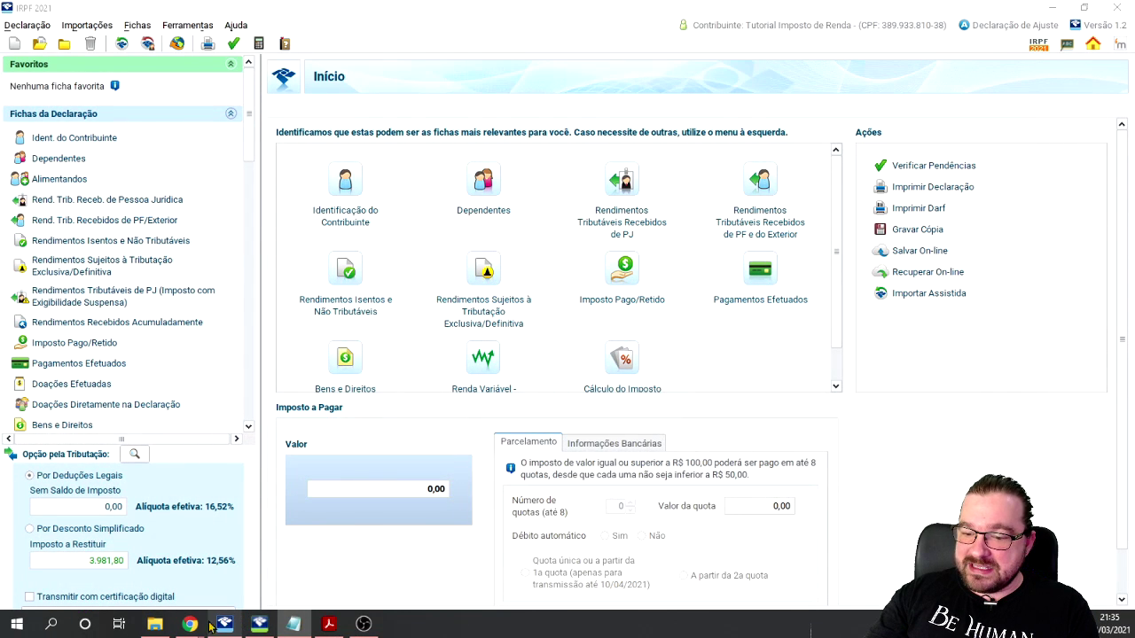
{"action": "left_click", "coordinate": [257, 567]}
{"action": "left_click", "coordinate": [101, 12]}
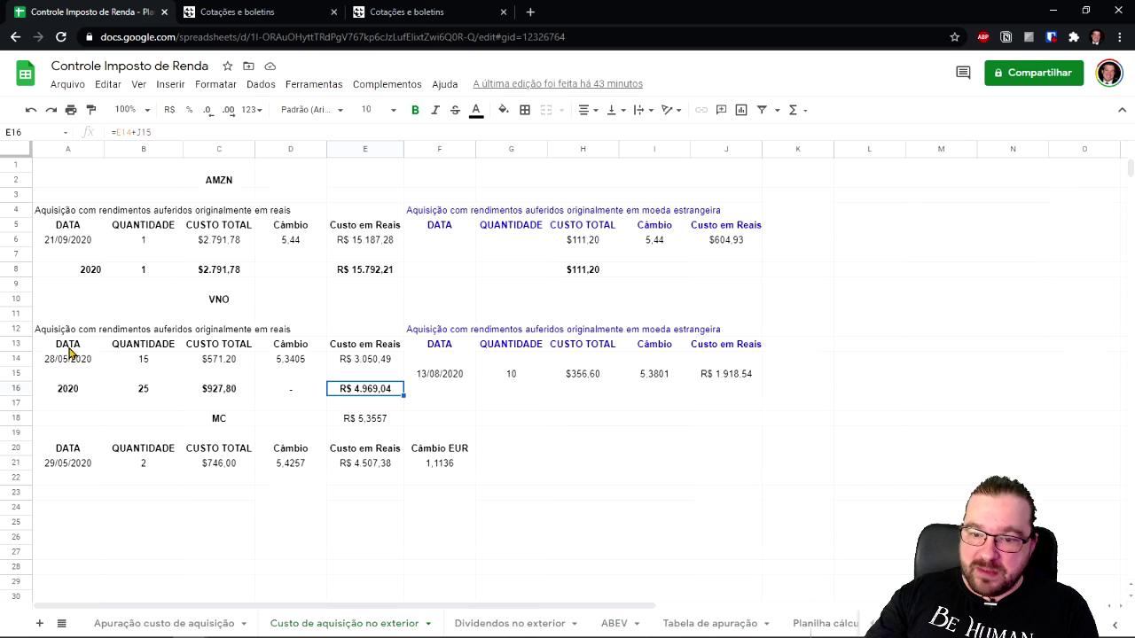
{"action": "left_click_drag", "start_coordinate": [70, 347], "coordinate": [377, 406]}
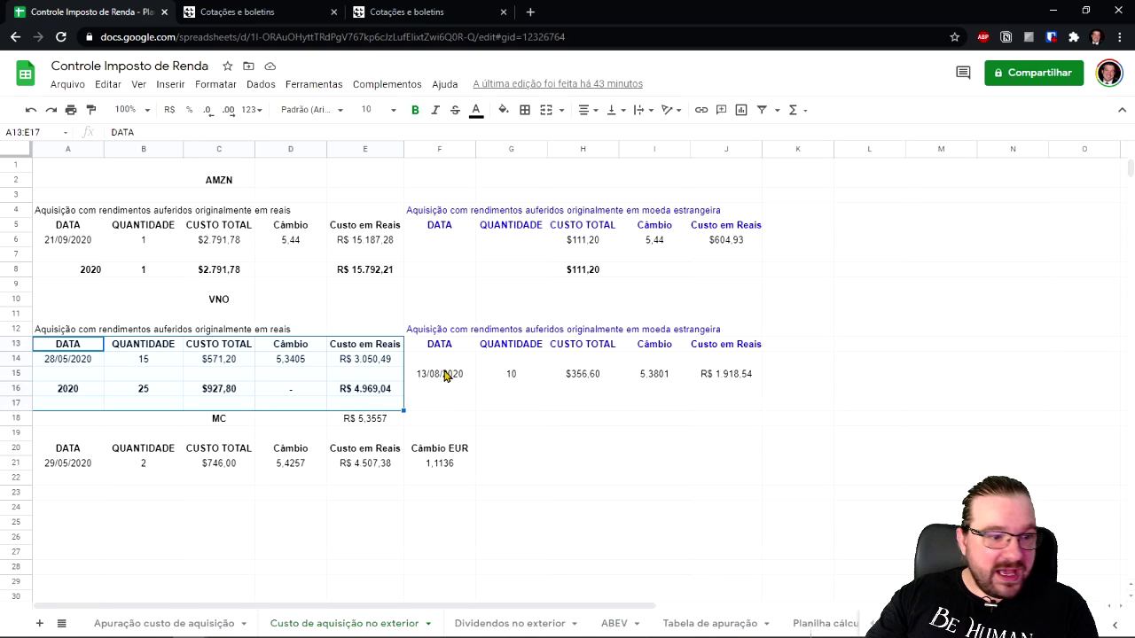
{"action": "left_click", "coordinate": [432, 335]}
{"action": "left_click", "coordinate": [755, 392], "text": "shift"}
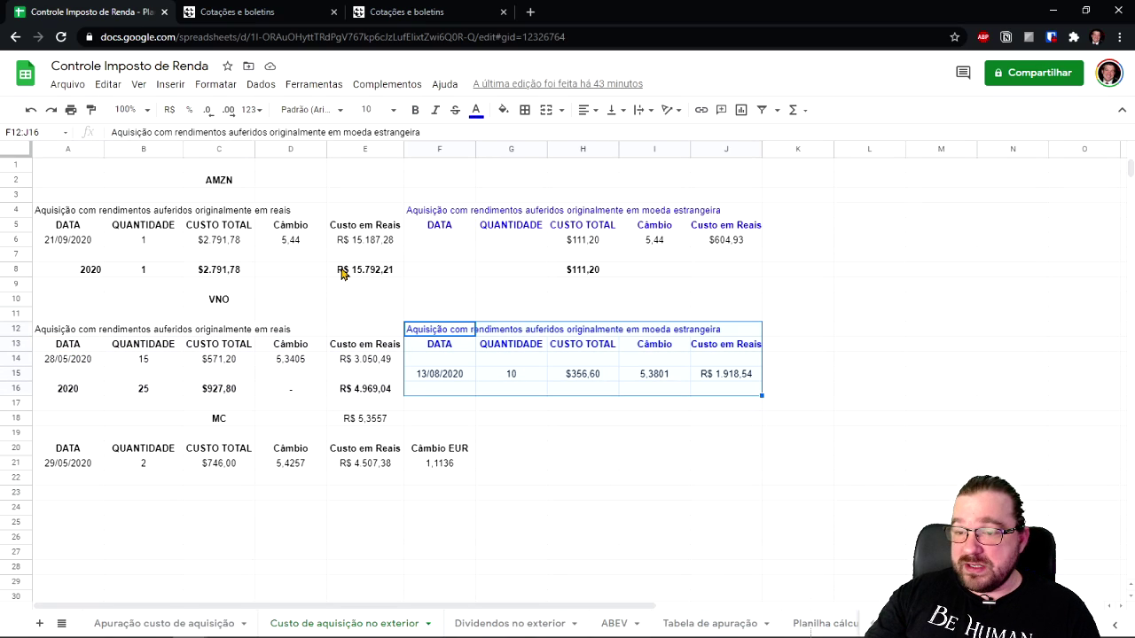
- Set the sheet zoom to 150% and look over the AMZN, VNO and MC acquisition records, selecting the VNO title cell
{"action": "left_click", "coordinate": [144, 110]}
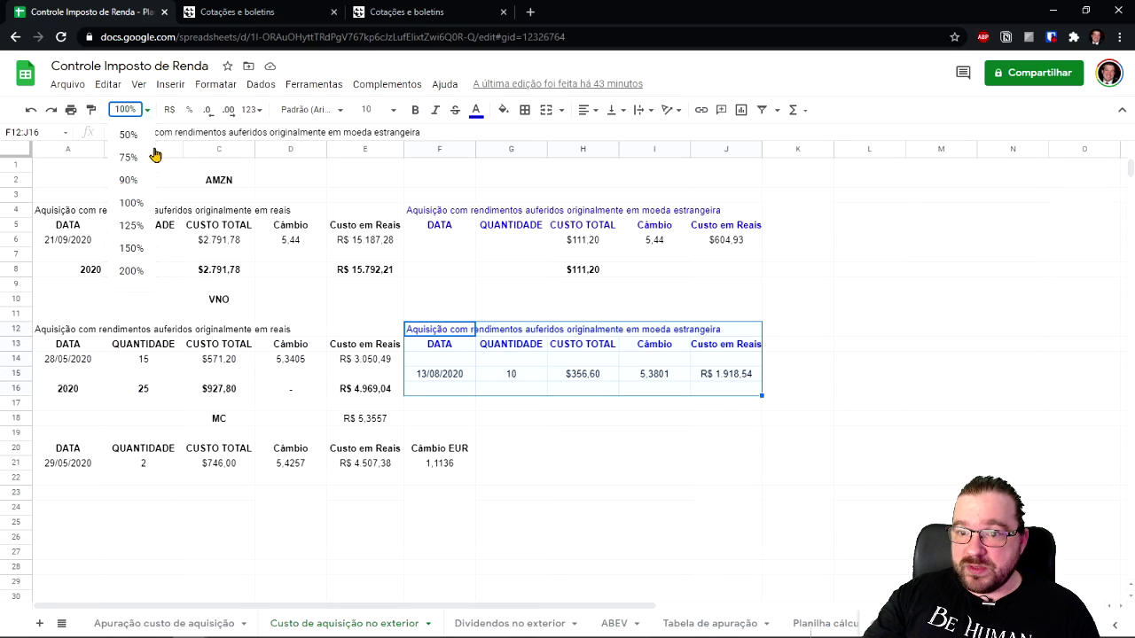
{"action": "left_click", "coordinate": [132, 248]}
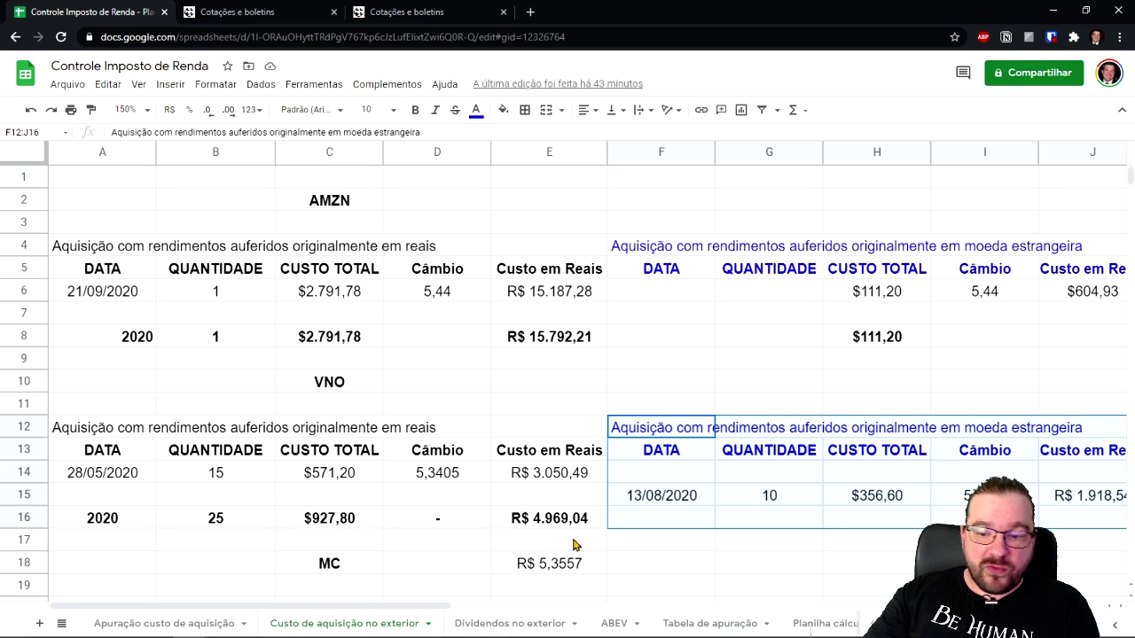
{"action": "scroll", "coordinate": [532, 408], "scroll_direction": "down", "scroll_amount": 4}
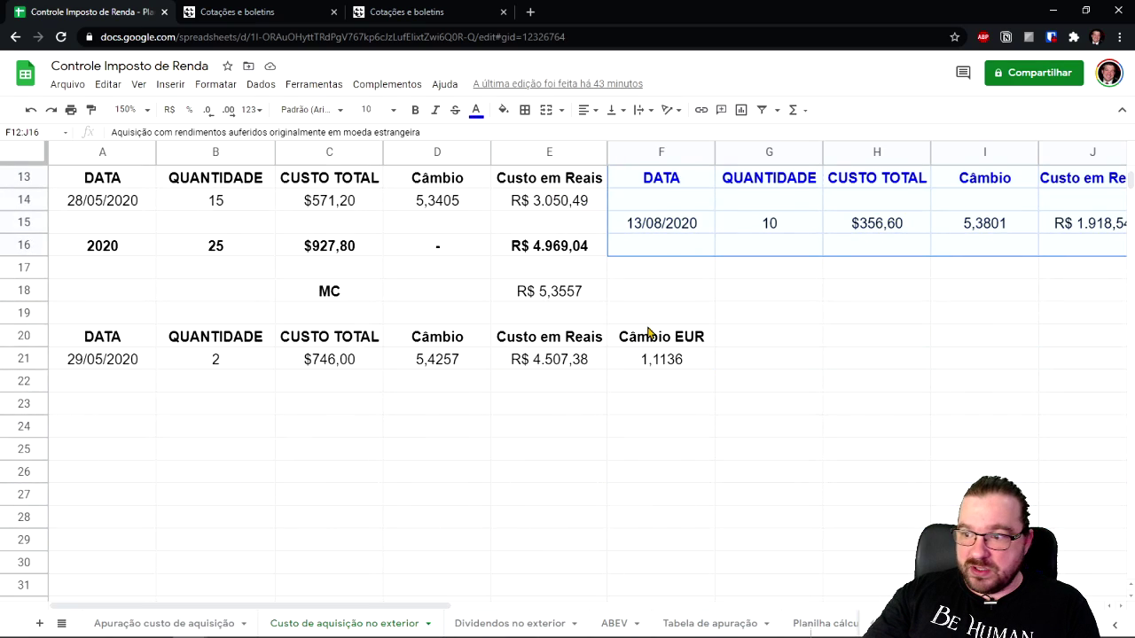
{"action": "scroll", "coordinate": [593, 369], "scroll_direction": "up", "scroll_amount": 2}
{"action": "left_click", "coordinate": [432, 299]}
{"action": "left_click", "coordinate": [329, 251]}
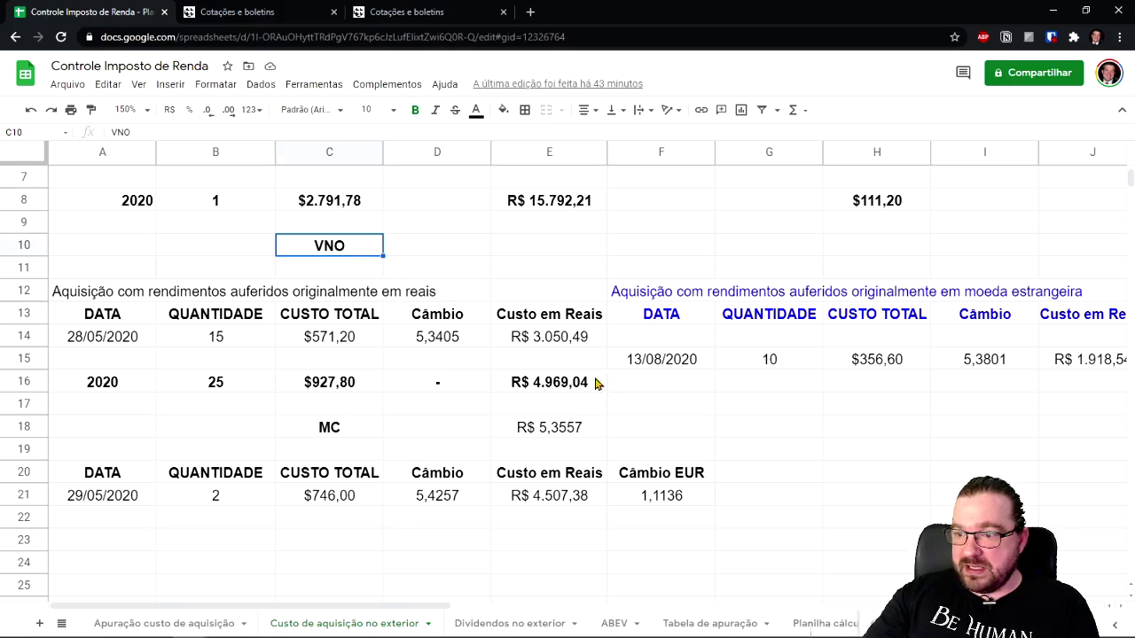
{"action": "scroll", "coordinate": [470, 354], "scroll_direction": "up", "scroll_amount": 2}
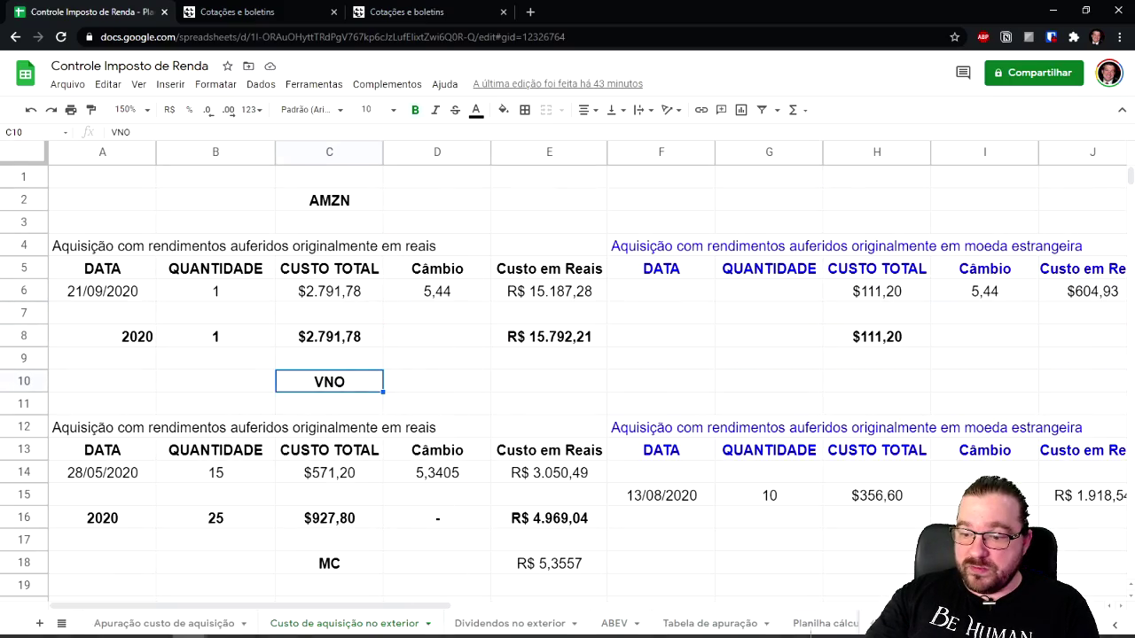
- Return to the PDF in Acrobat Reader and examine section 1 on page 238, covering assets acquired with income originally earned in reais
{"action": "left_click", "coordinate": [328, 625]}
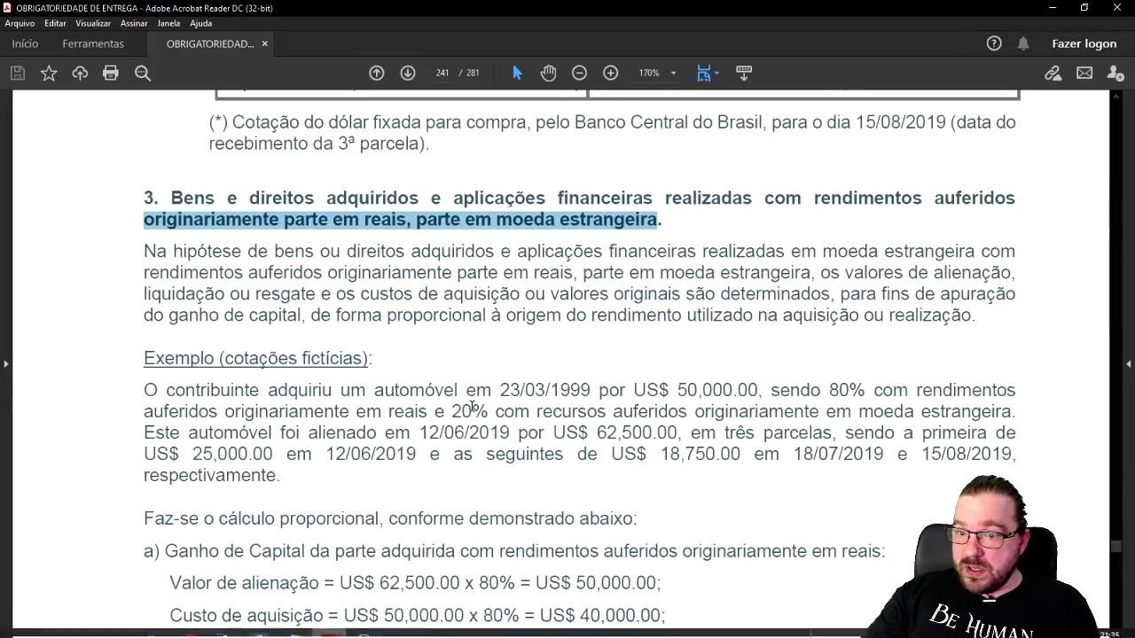
{"action": "scroll", "coordinate": [476, 395], "scroll_direction": "up", "scroll_amount": 10}
{"action": "scroll", "coordinate": [481, 384], "scroll_direction": "up", "scroll_amount": 15}
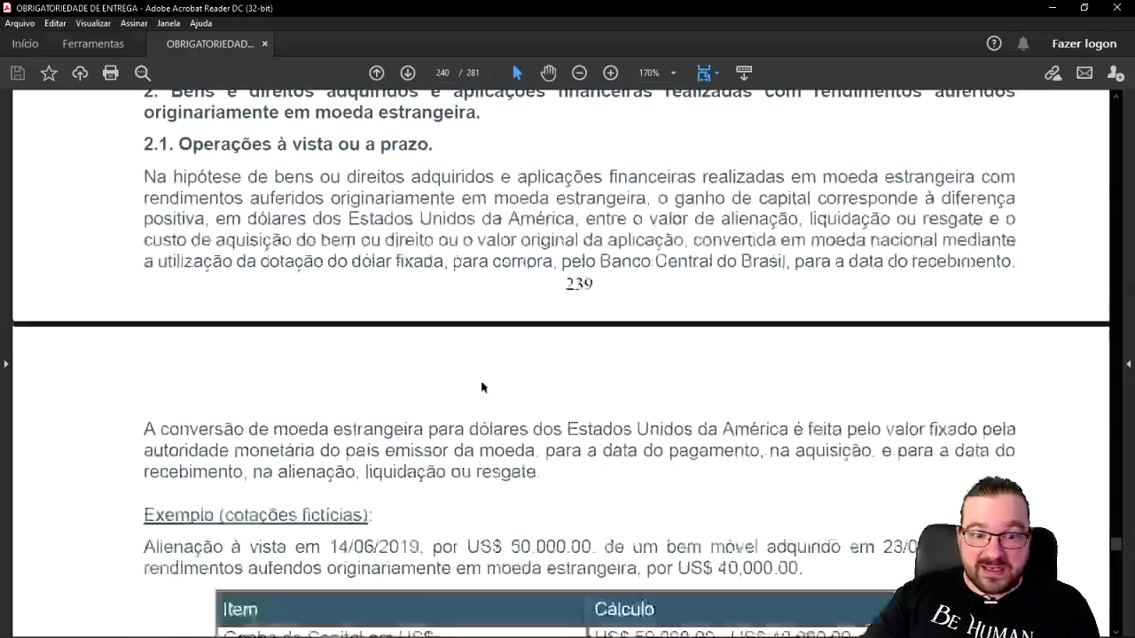
{"action": "scroll", "coordinate": [482, 372], "scroll_direction": "up", "scroll_amount": 15}
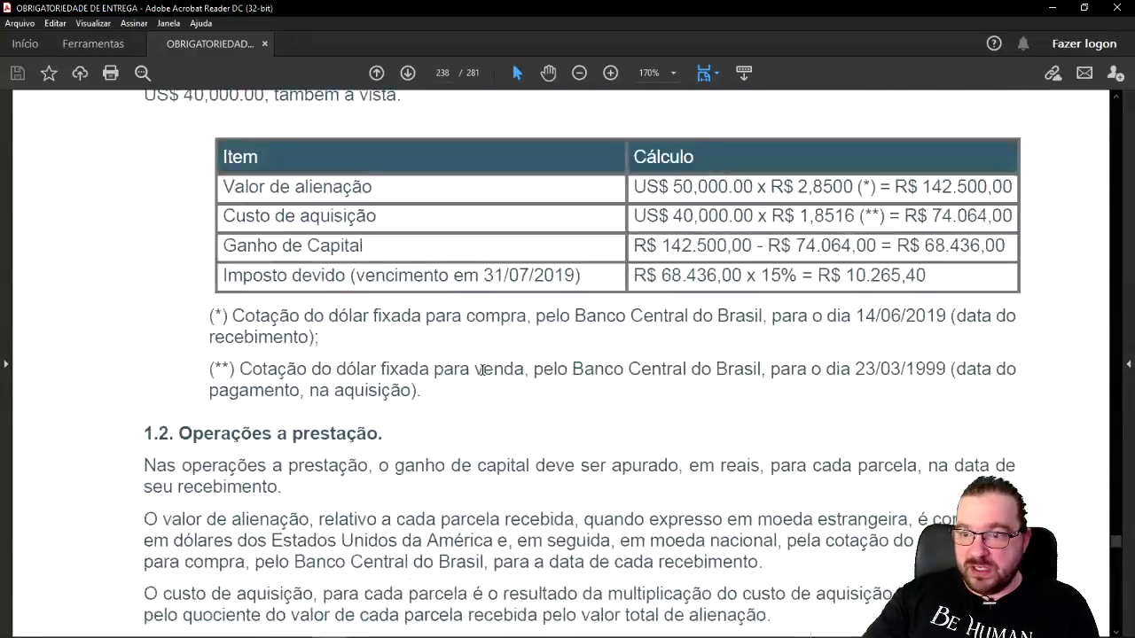
{"action": "scroll", "coordinate": [524, 386], "scroll_direction": "down", "scroll_amount": 2}
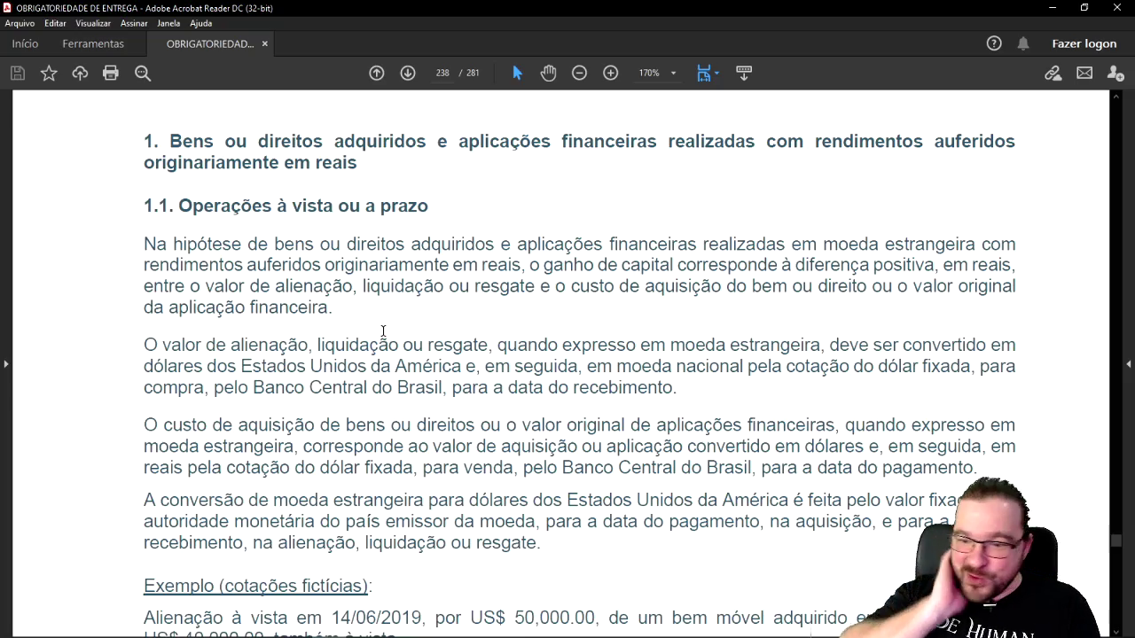
{"action": "scroll", "coordinate": [383, 331], "scroll_direction": "down", "scroll_amount": 5}
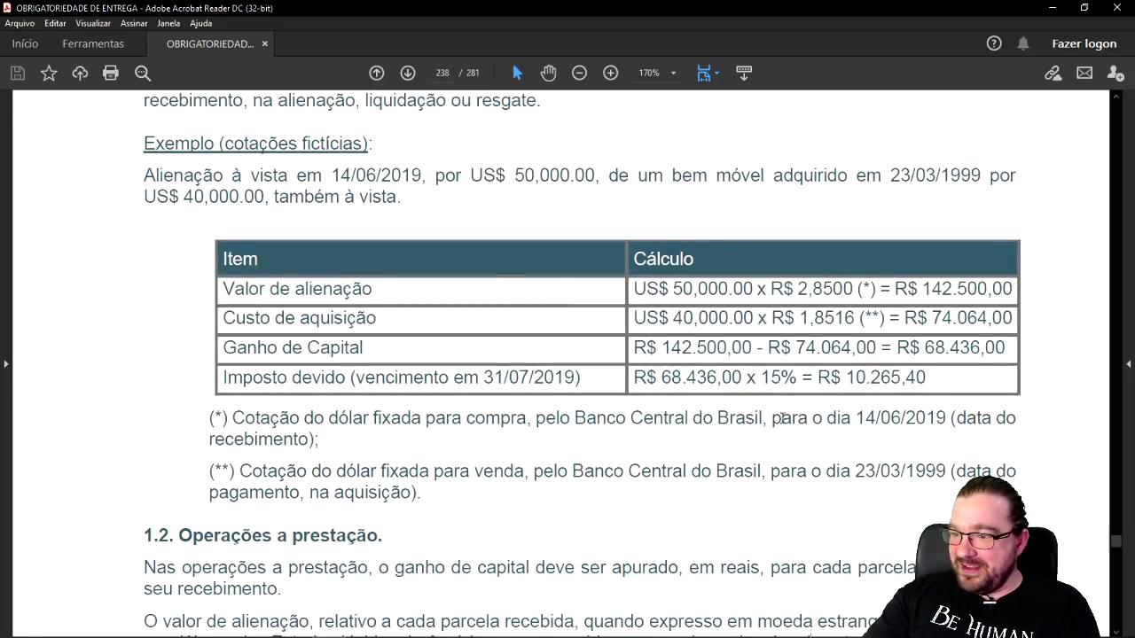
{"action": "scroll", "coordinate": [759, 418], "scroll_direction": "up", "scroll_amount": 6}
{"action": "scroll", "coordinate": [511, 238], "scroll_direction": "down", "scroll_amount": 3}
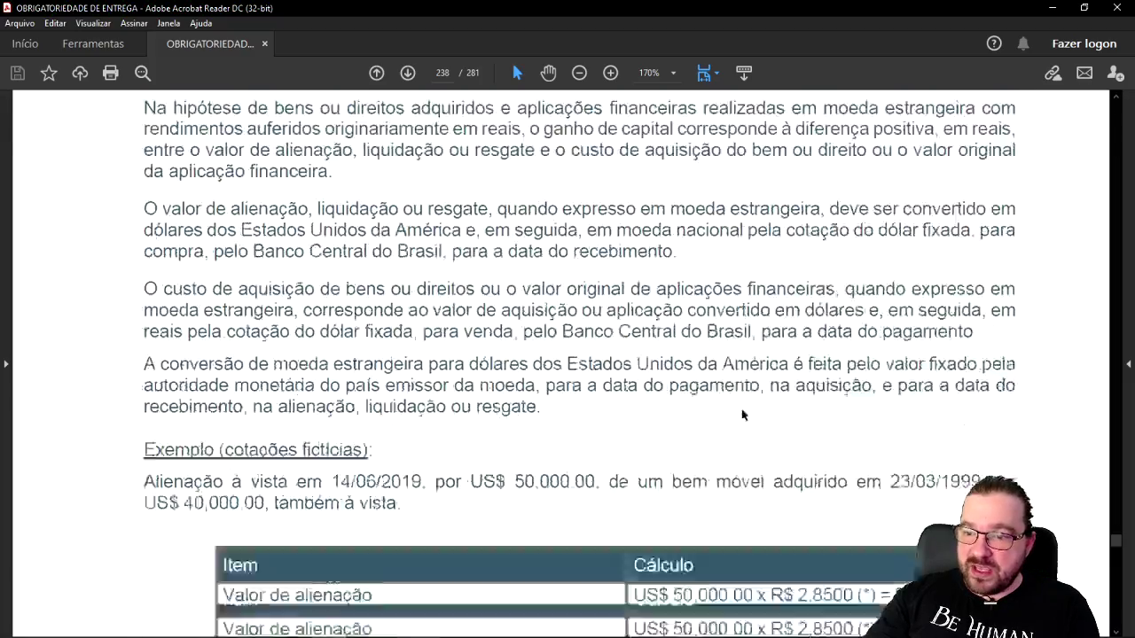
{"action": "scroll", "coordinate": [511, 238], "scroll_direction": "up", "scroll_amount": 1}
{"action": "left_click_drag", "start_coordinate": [150, 120], "coordinate": [358, 133]}
- Examine the cash-sale example on page 238, selecting the calculations for Valor de alienação and Custo de aquisição
{"action": "scroll", "coordinate": [701, 379], "scroll_direction": "down", "scroll_amount": 5}
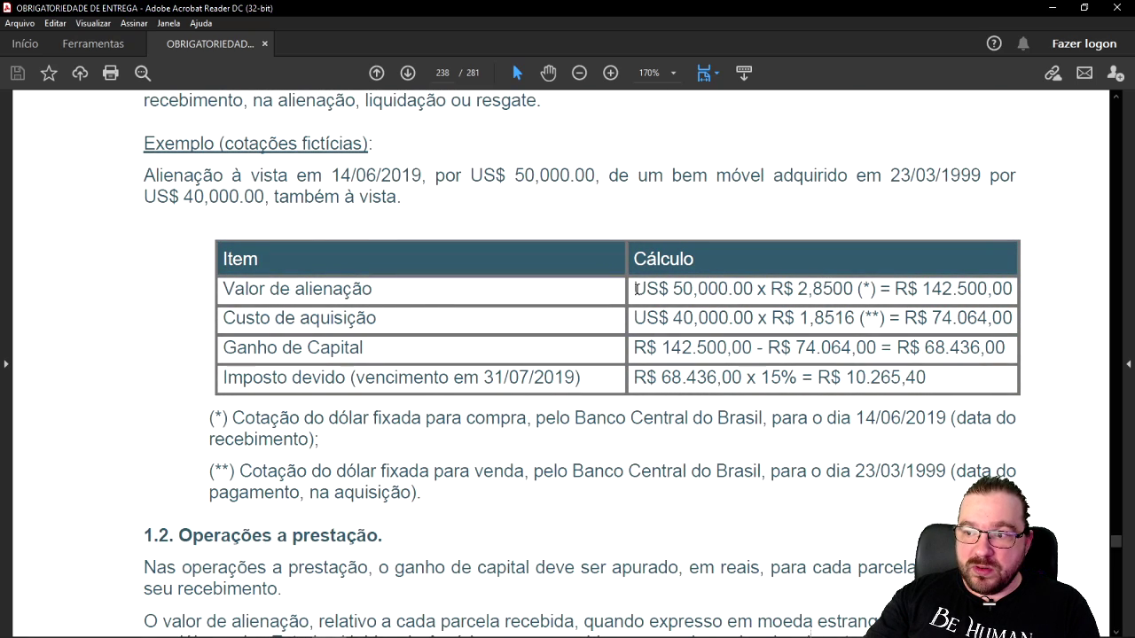
{"action": "left_click_drag", "start_coordinate": [636, 289], "coordinate": [1012, 289]}
{"action": "left_click_drag", "start_coordinate": [635, 318], "coordinate": [991, 318]}
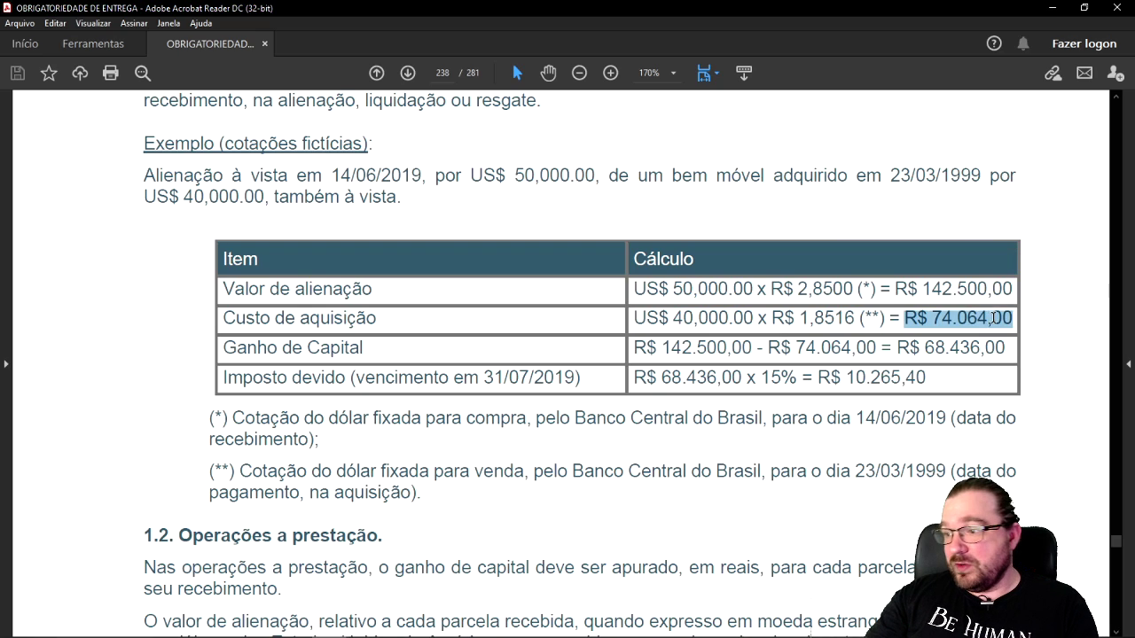
{"action": "left_click_drag", "start_coordinate": [896, 289], "coordinate": [989, 325]}
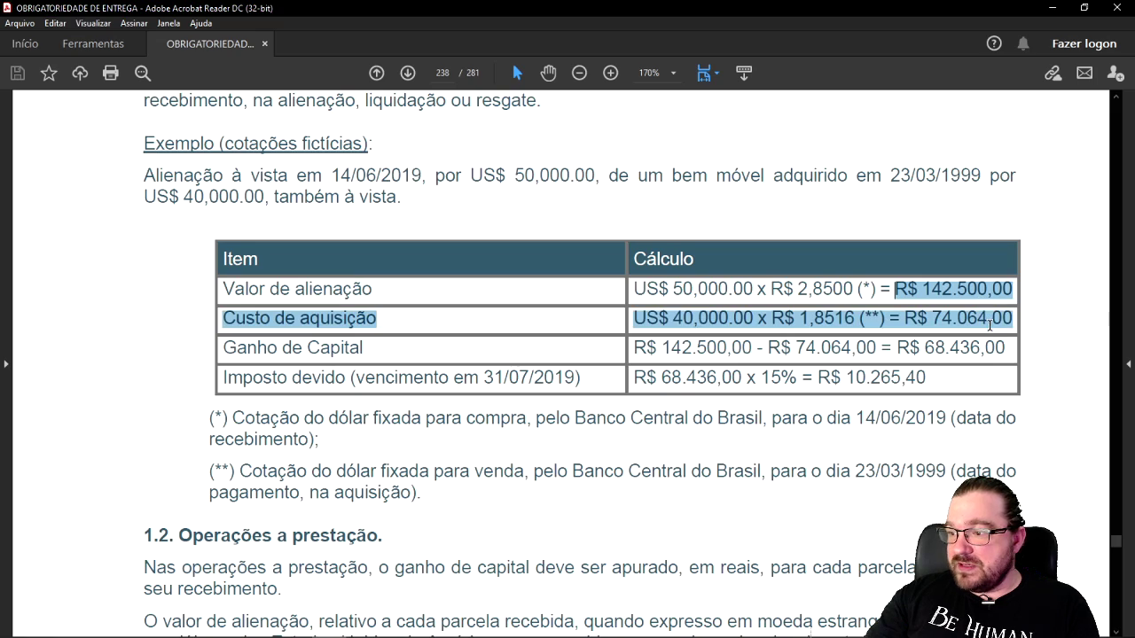
{"action": "left_click", "coordinate": [926, 292]}
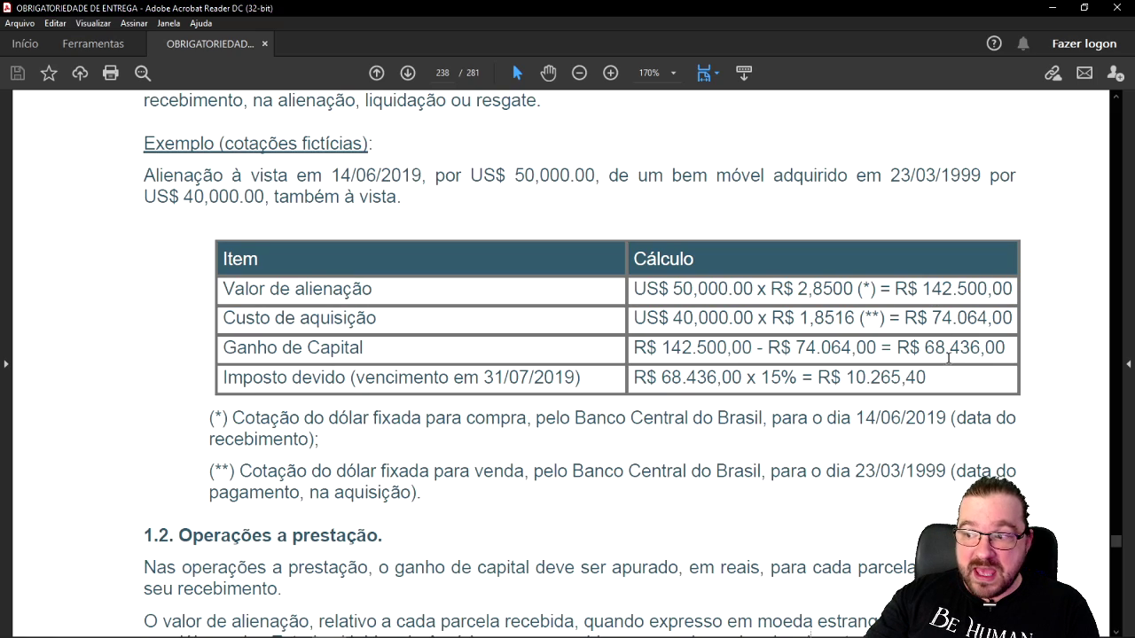
- Skip past the instalment examples to section 2 on page 239, covering assets acquired with income originally earned in foreign currency
{"action": "scroll", "coordinate": [502, 326], "scroll_direction": "down", "scroll_amount": 12}
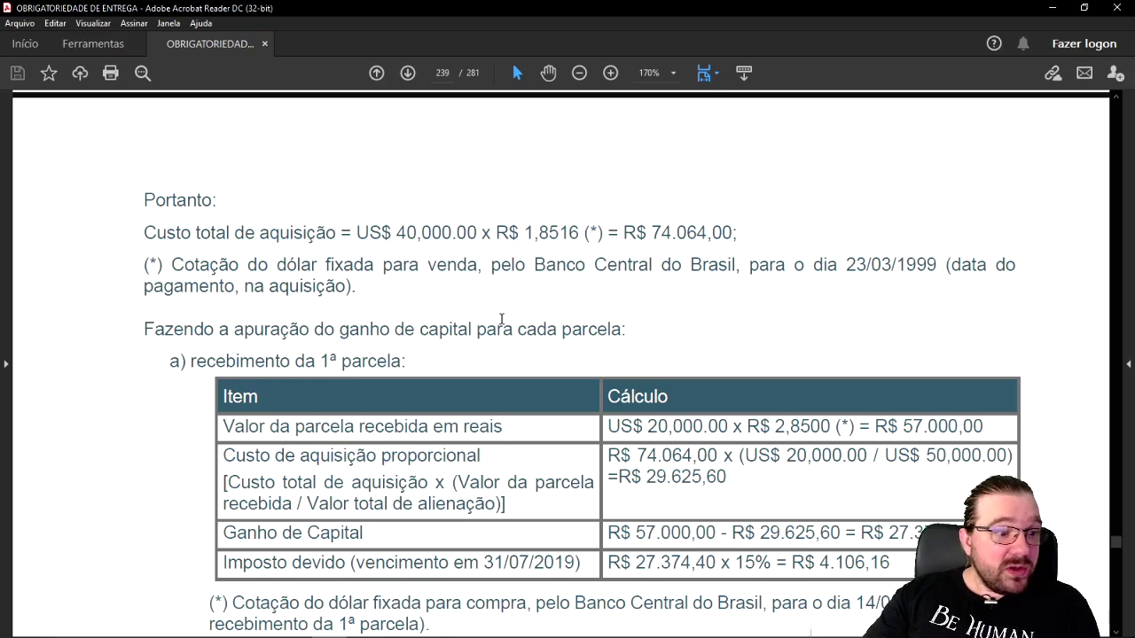
{"action": "scroll", "coordinate": [502, 319], "scroll_direction": "down", "scroll_amount": 15}
{"action": "scroll", "coordinate": [494, 322], "scroll_direction": "down", "scroll_amount": 2}
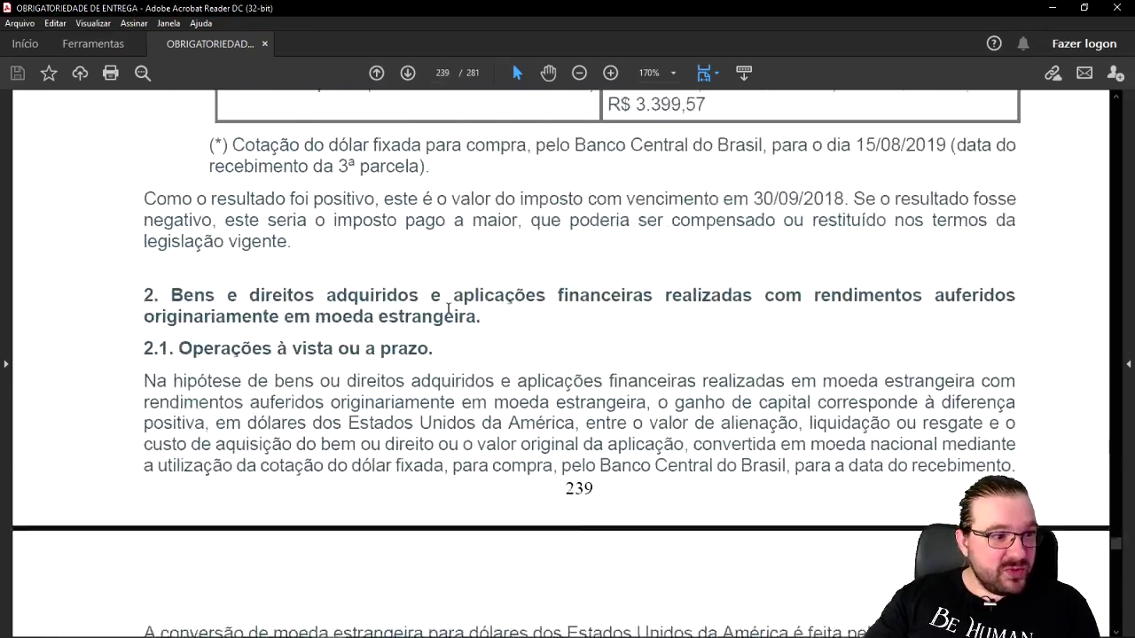
- Examine the section 2.1 cash-sale example on page 240, selecting the US$ gain, the dollar rate and the gain in reais
{"action": "scroll", "coordinate": [225, 352], "scroll_direction": "up", "scroll_amount": 1}
{"action": "left_click_drag", "start_coordinate": [153, 353], "coordinate": [483, 351]}
{"action": "scroll", "coordinate": [700, 429], "scroll_direction": "down", "scroll_amount": 13}
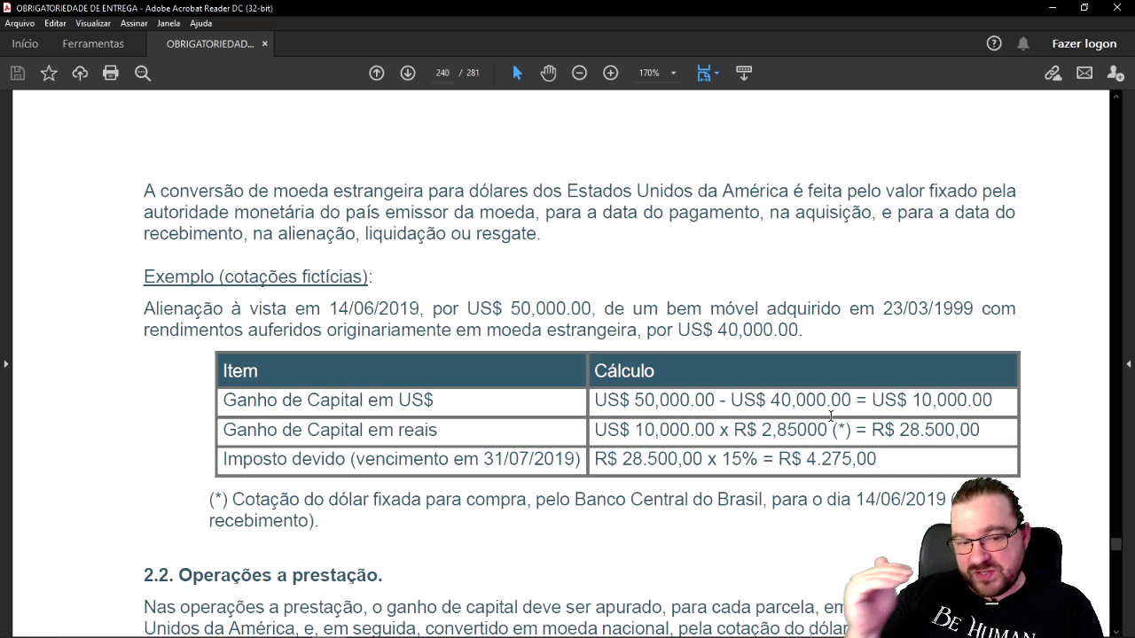
{"action": "left_click_drag", "start_coordinate": [599, 400], "coordinate": [981, 401]}
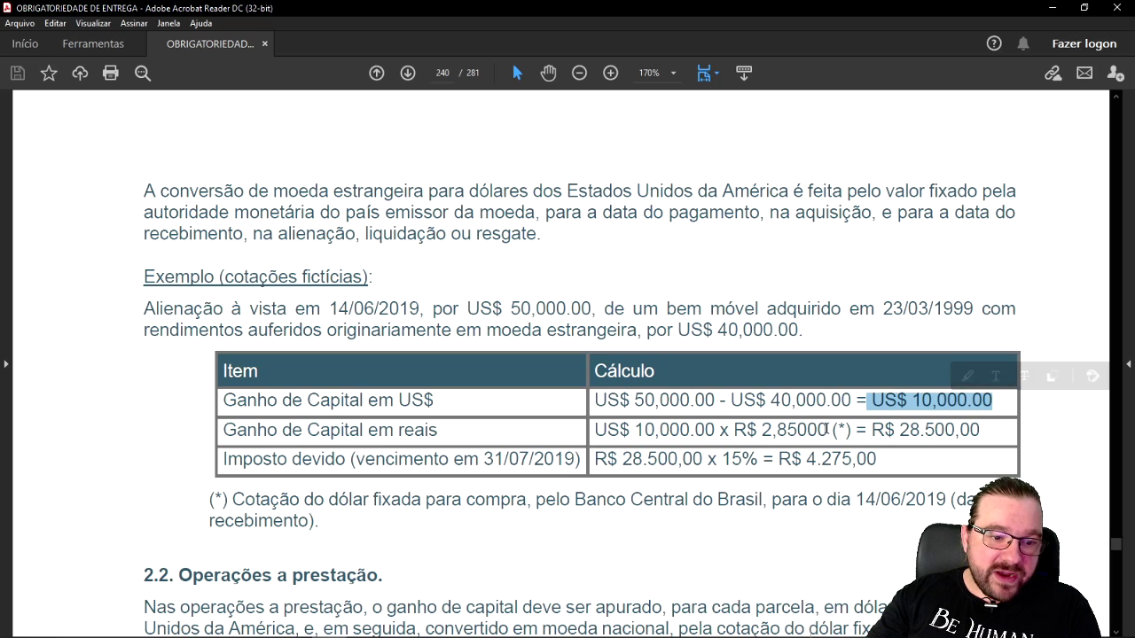
{"action": "left_click_drag", "start_coordinate": [828, 430], "coordinate": [736, 433]}
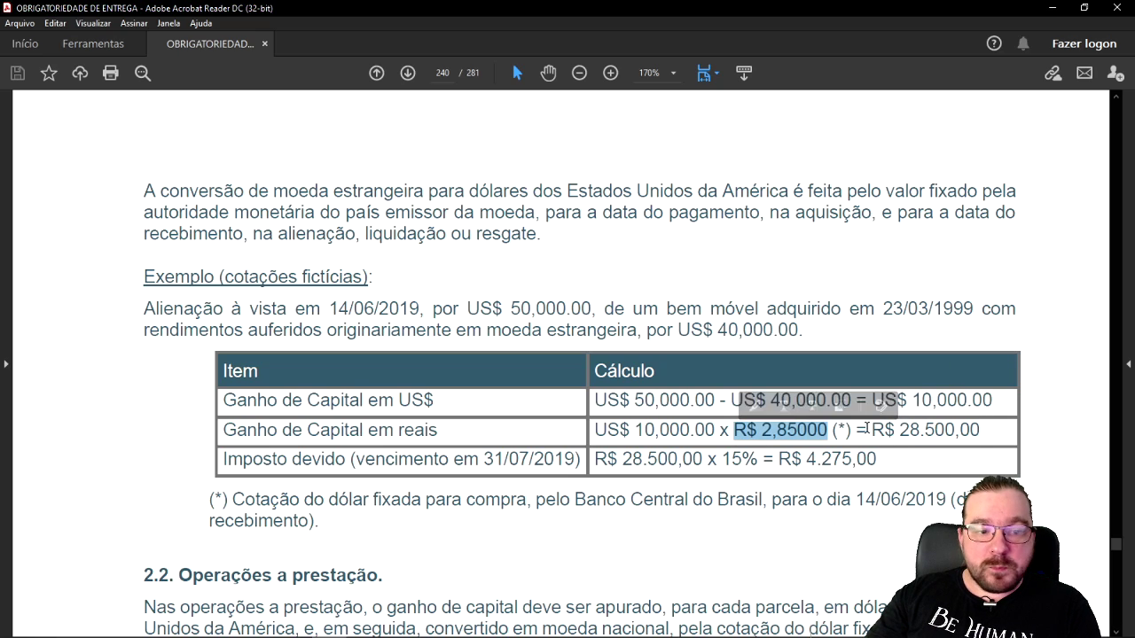
{"action": "left_click_drag", "start_coordinate": [867, 431], "coordinate": [952, 432]}
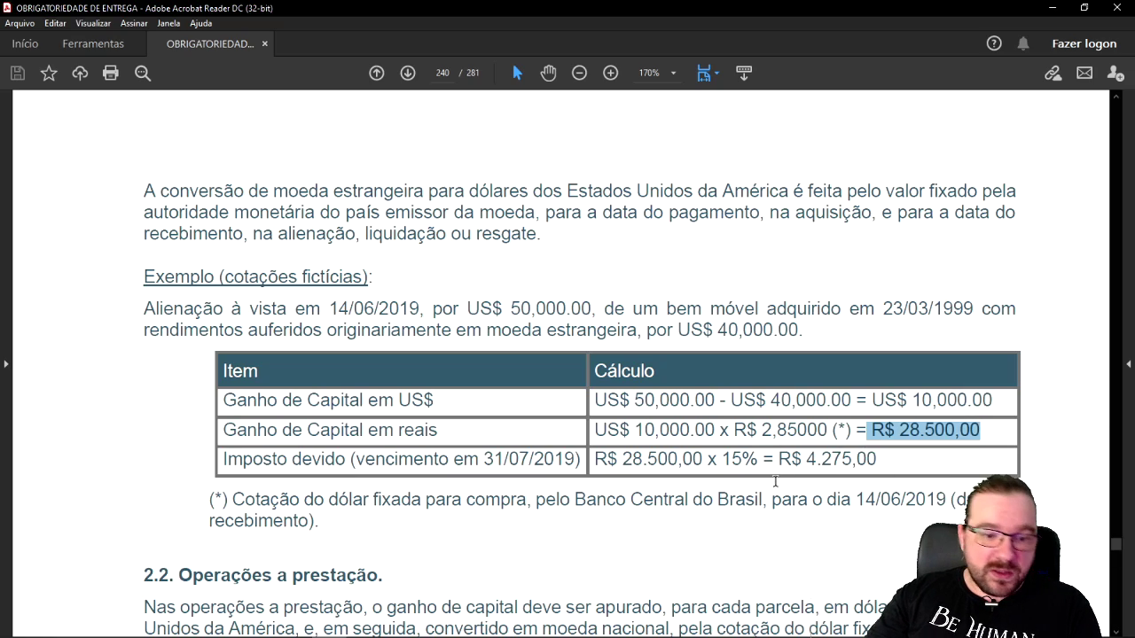
- Skim the instalment examples of section 2.2 and return to section 1 on page 238, selecting the heading 1.2 Operações a prestação on the way
{"action": "scroll", "coordinate": [775, 482], "scroll_direction": "down", "scroll_amount": 15}
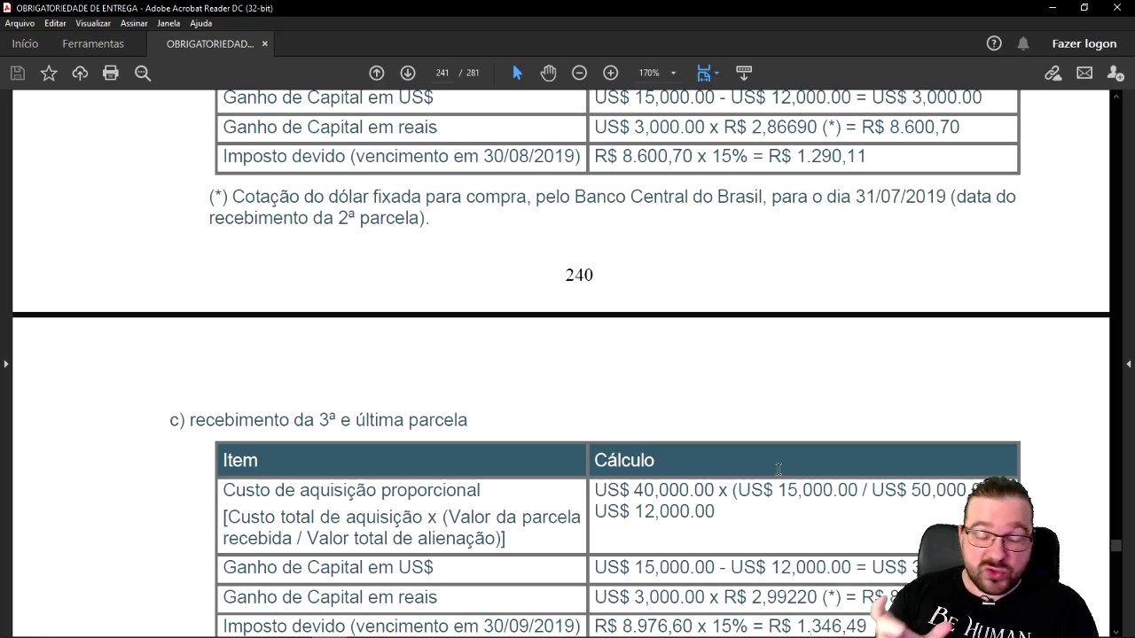
{"action": "scroll", "coordinate": [777, 470], "scroll_direction": "down", "scroll_amount": 3}
{"action": "scroll", "coordinate": [899, 506], "scroll_direction": "up", "scroll_amount": 12}
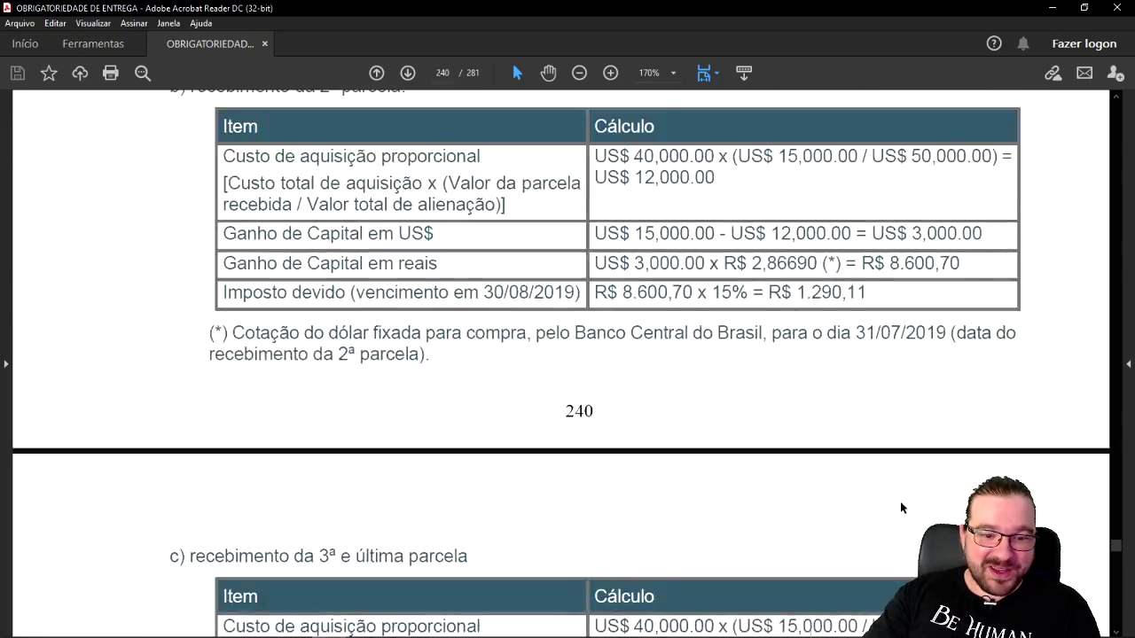
{"action": "scroll", "coordinate": [894, 470], "scroll_direction": "up", "scroll_amount": 20}
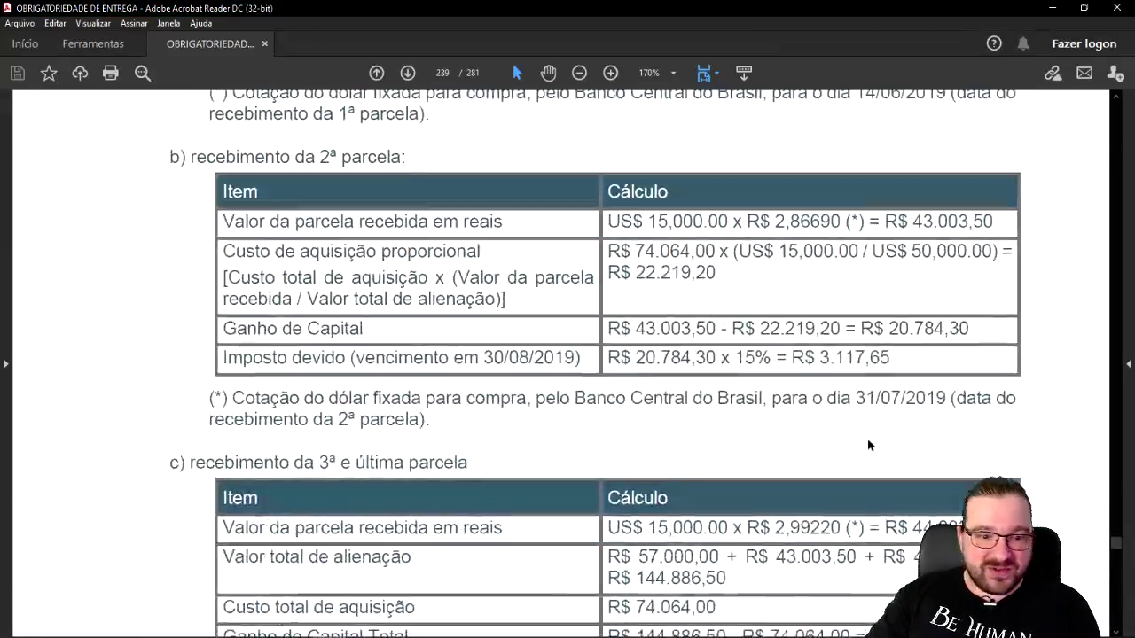
{"action": "scroll", "coordinate": [869, 441], "scroll_direction": "up", "scroll_amount": 20}
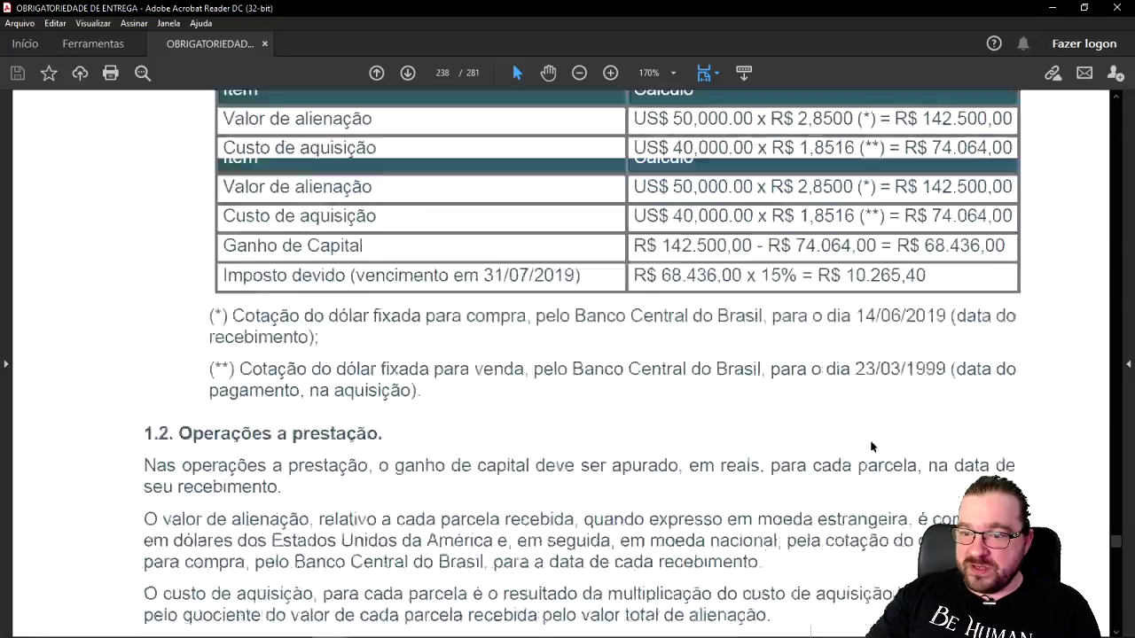
{"action": "scroll", "coordinate": [868, 434], "scroll_direction": "down", "scroll_amount": 15}
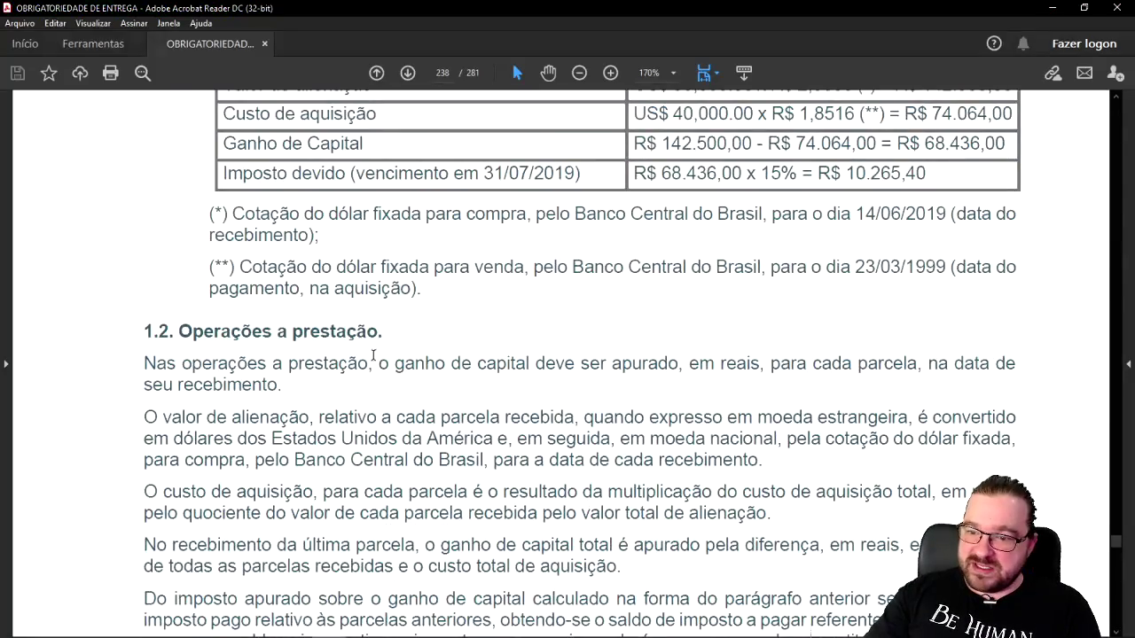
{"action": "left_click_drag", "start_coordinate": [391, 333], "coordinate": [156, 330]}
{"action": "scroll", "coordinate": [504, 446], "scroll_direction": "up", "scroll_amount": 20}
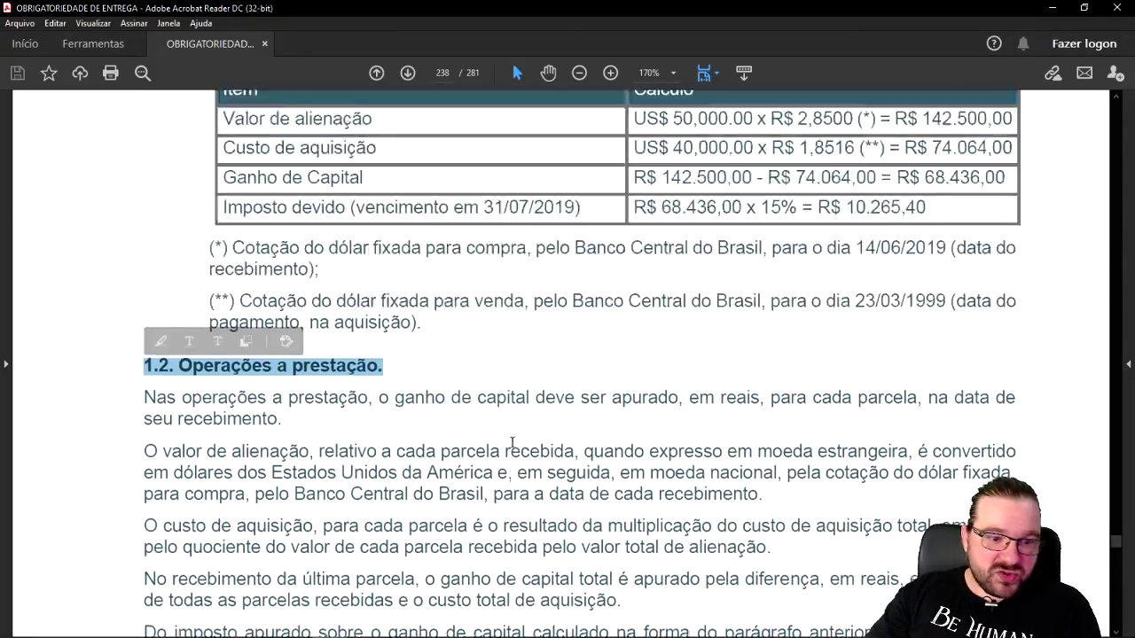
{"action": "scroll", "coordinate": [505, 446], "scroll_direction": "down", "scroll_amount": 2}
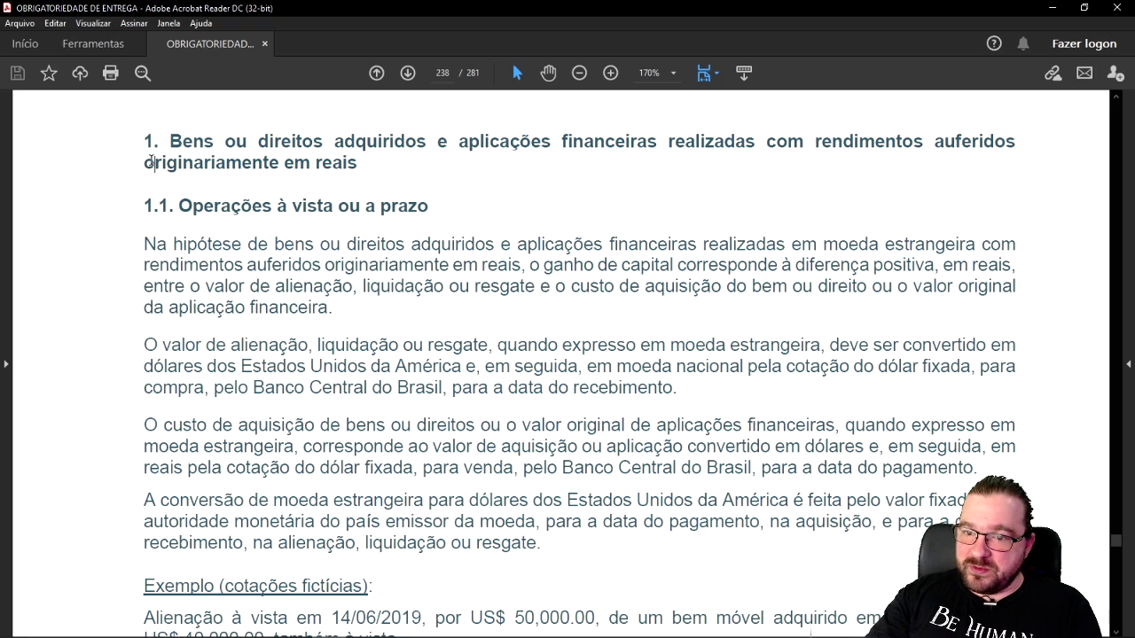
- Read section 1.1, selecting "originariamente em reais" in the section 1 heading and the passage defining the capital gain in reais
{"action": "left_click_drag", "start_coordinate": [152, 162], "coordinate": [356, 164]}
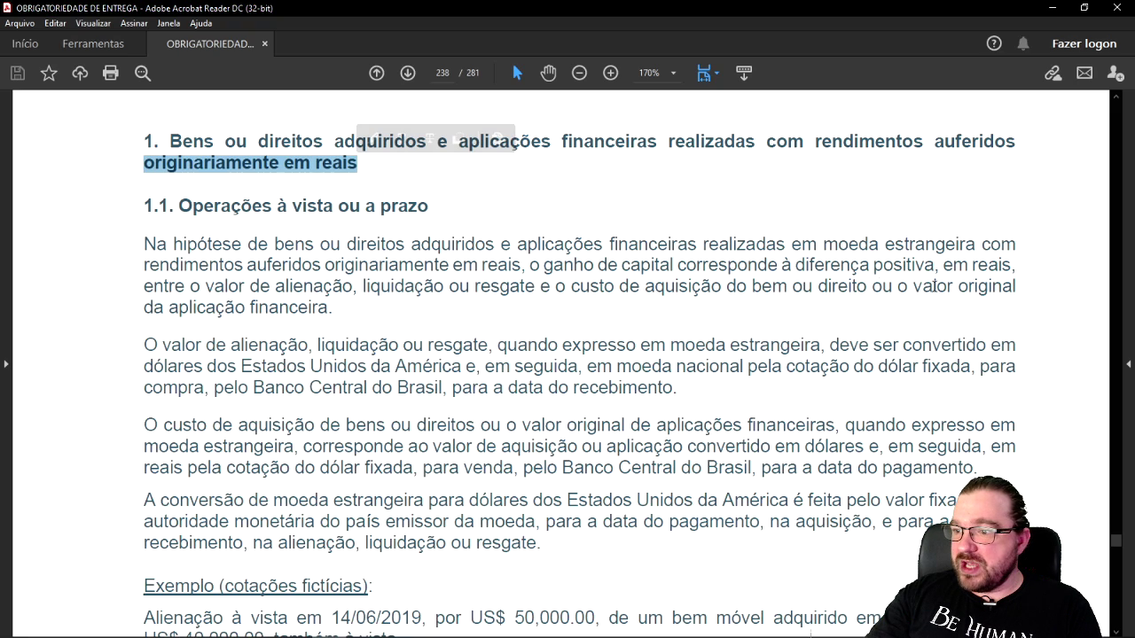
{"action": "left_click_drag", "start_coordinate": [528, 264], "coordinate": [731, 273]}
{"action": "left_click_drag", "start_coordinate": [844, 285], "coordinate": [334, 308]}
{"action": "scroll", "coordinate": [409, 432], "scroll_direction": "down", "scroll_amount": 3}
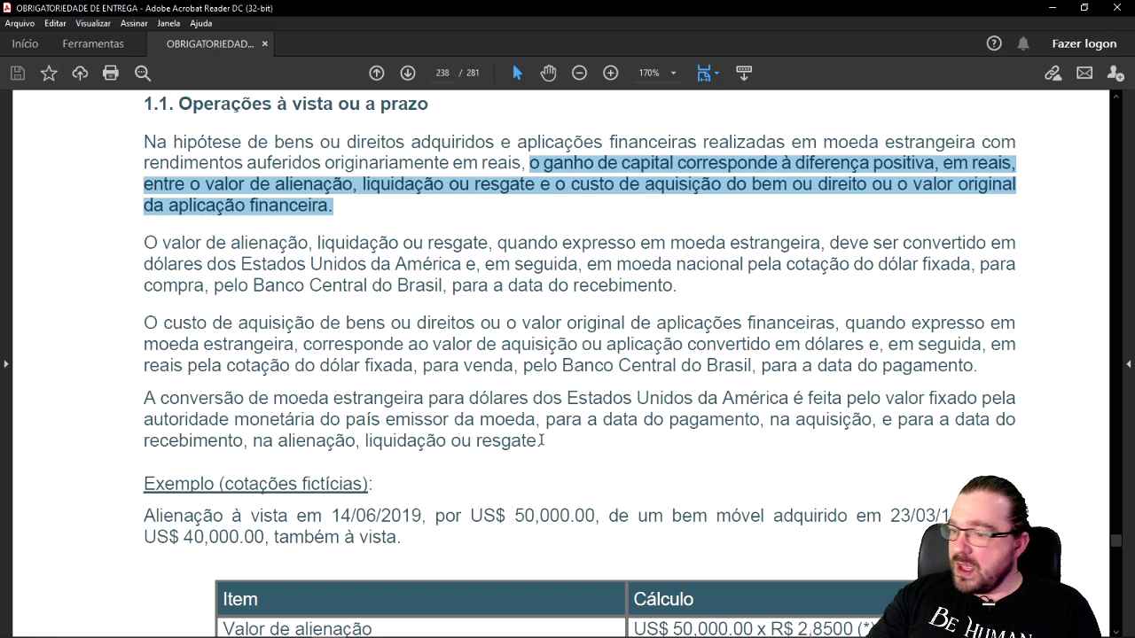
- Examine the section 1.1 paragraphs on currency conversion and acquisition cost, selecting the conversion paragraph and the start of the cost rule
{"action": "left_click_drag", "start_coordinate": [541, 441], "coordinate": [134, 405]}
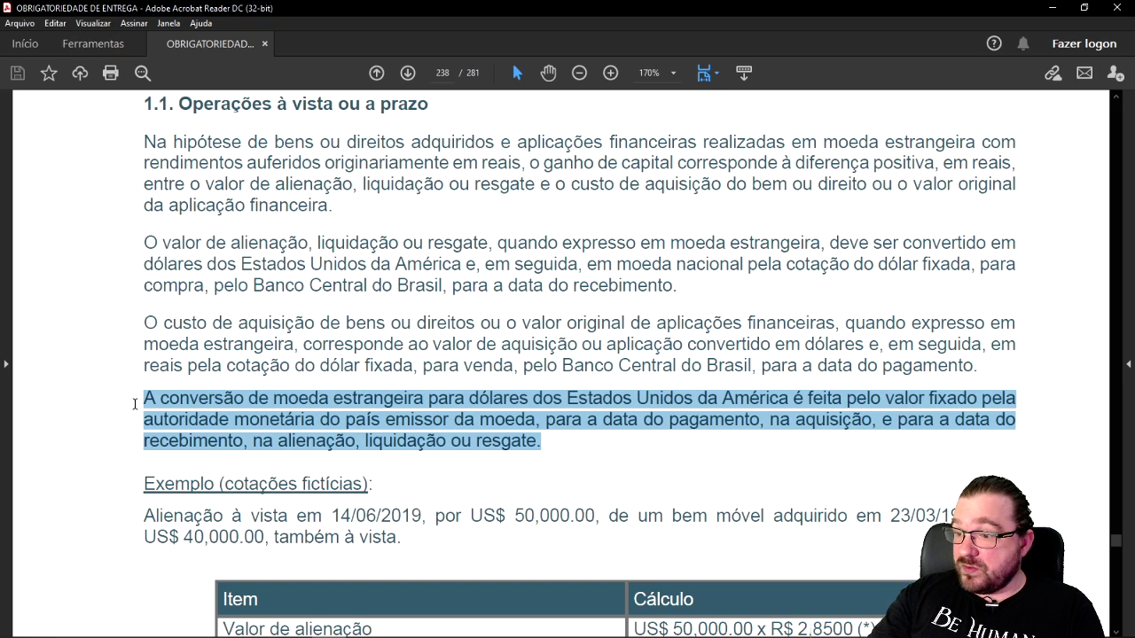
{"action": "left_click", "coordinate": [383, 324]}
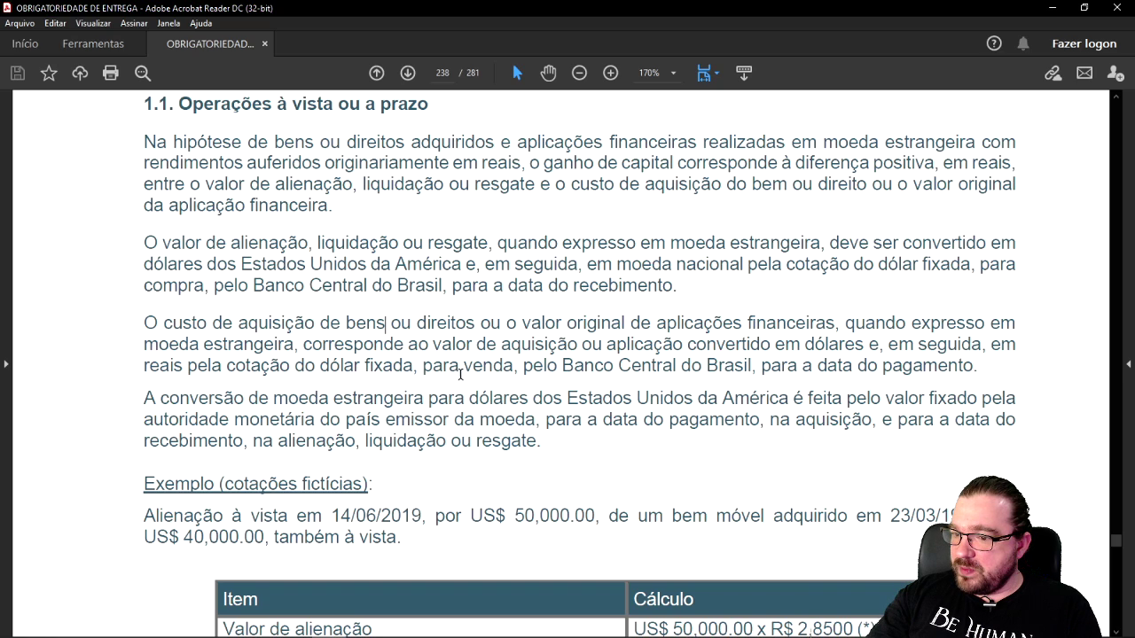
{"action": "left_click_drag", "start_coordinate": [990, 346], "coordinate": [239, 319]}
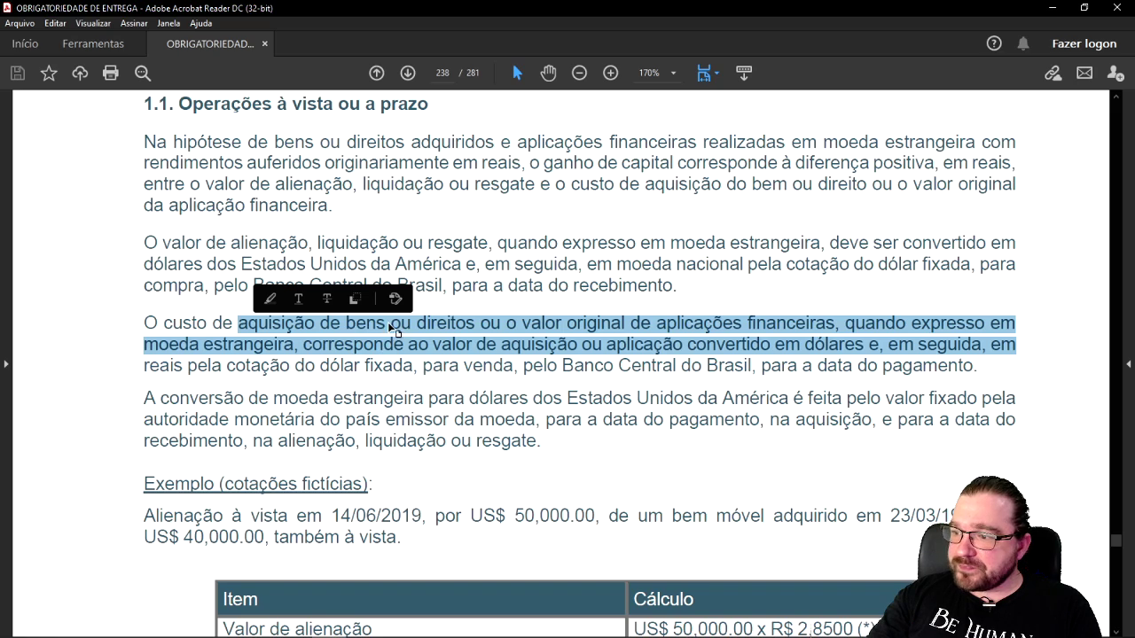
{"action": "left_click", "coordinate": [297, 266]}
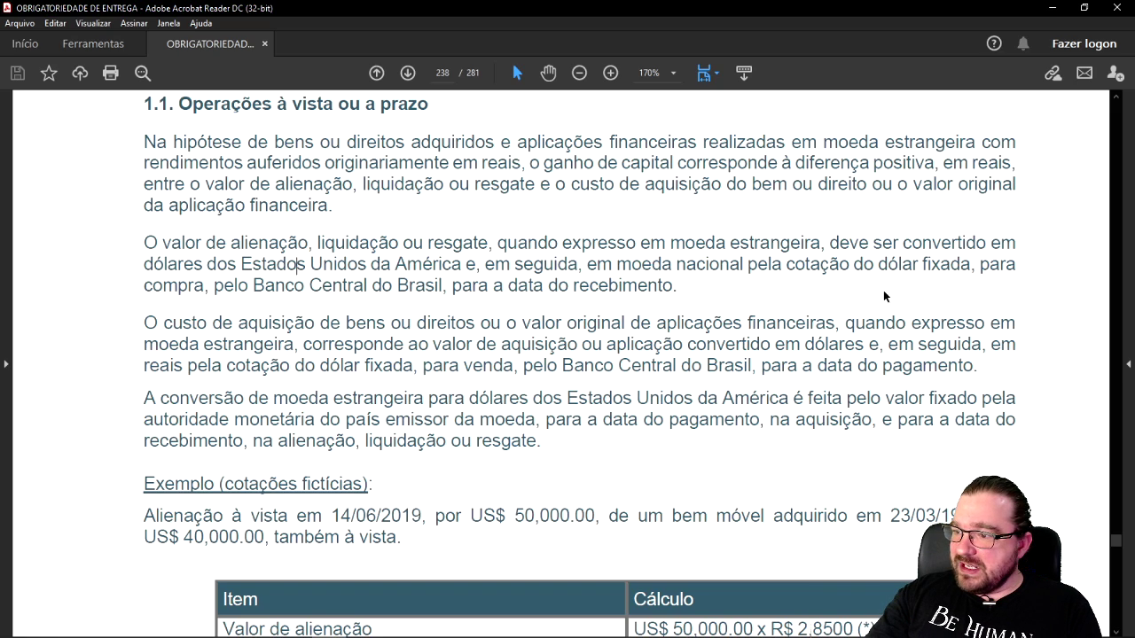
- Compare the dollar rates for disposal value and acquisition cost, selecting the words "compra" and "venda" in their paragraphs
{"action": "left_click_drag", "start_coordinate": [140, 284], "coordinate": [206, 290]}
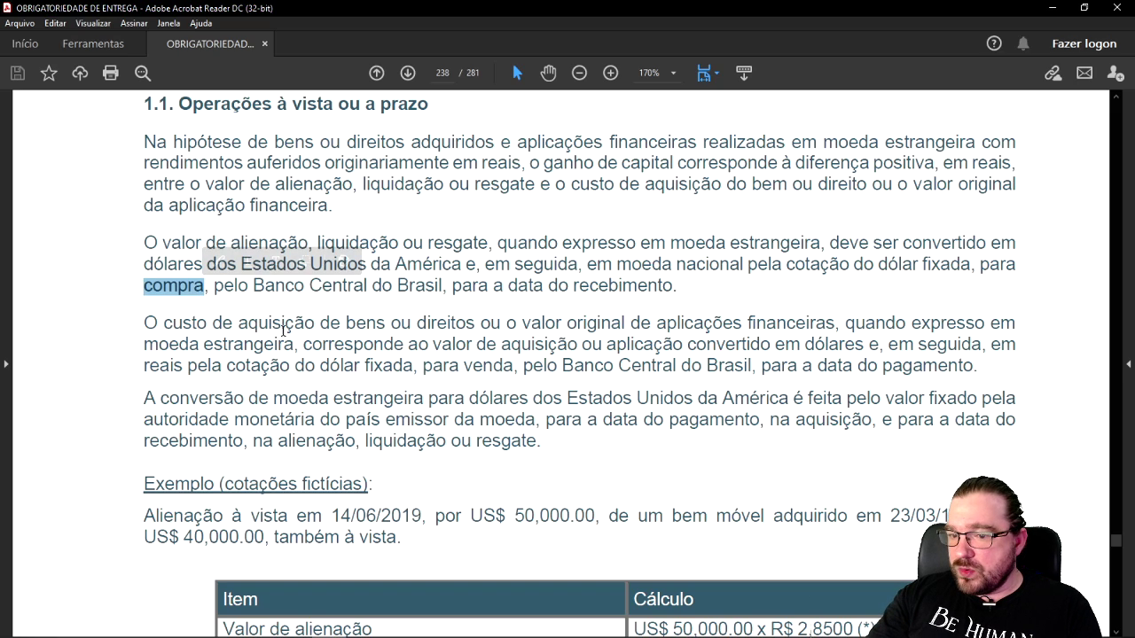
{"action": "left_click_drag", "start_coordinate": [462, 367], "coordinate": [511, 374]}
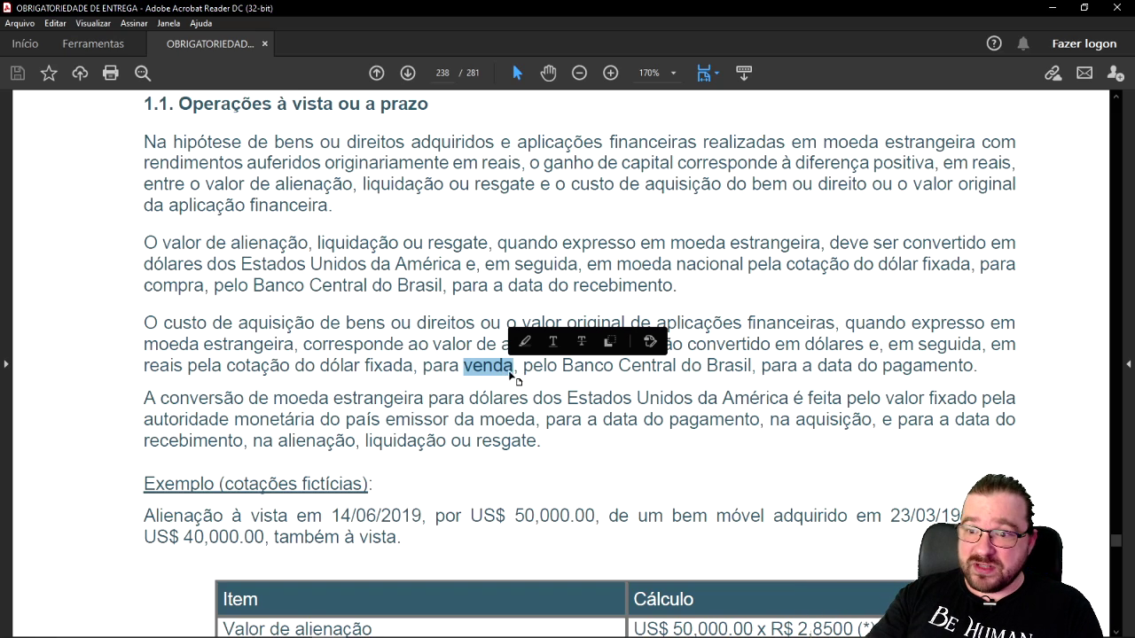
{"action": "scroll", "coordinate": [512, 379], "scroll_direction": "up", "scroll_amount": 2}
{"action": "scroll", "coordinate": [379, 266], "scroll_direction": "down", "scroll_amount": 1}
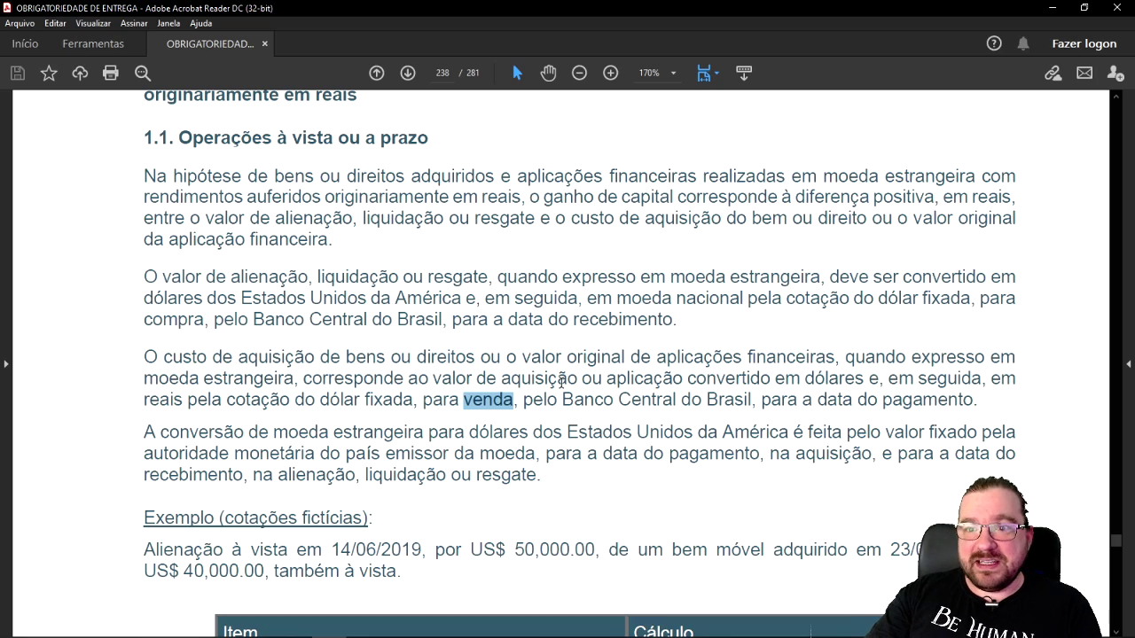
{"action": "scroll", "coordinate": [462, 399], "scroll_direction": "up", "scroll_amount": 1}
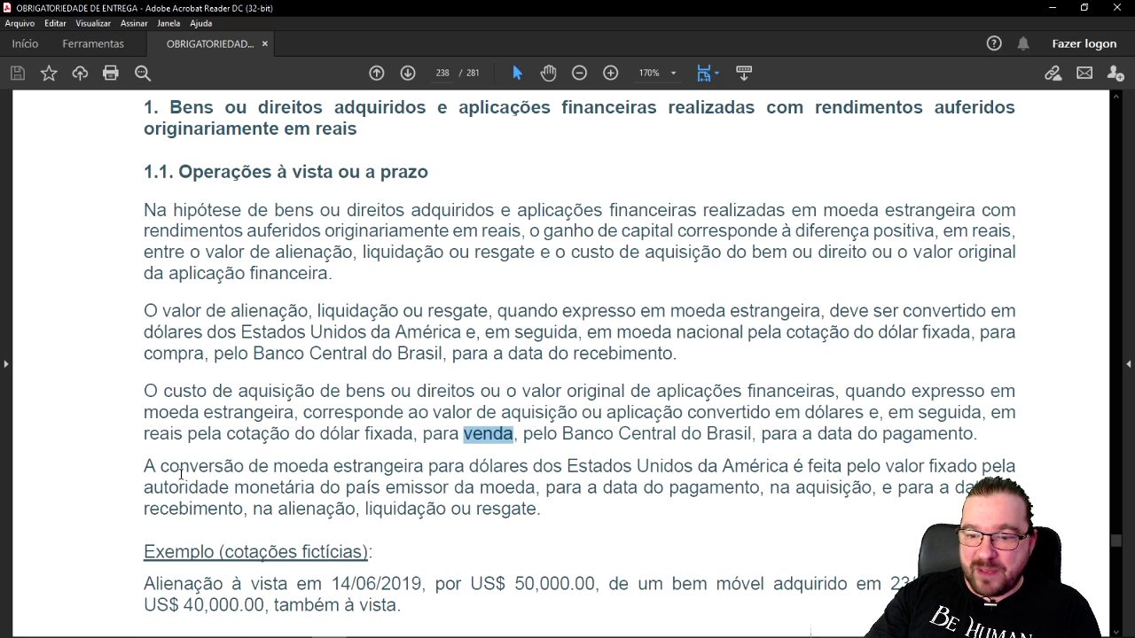
- Switch to IRPF 2021 and GCAP 2020 to view their opening pages, and return to the PDF in Acrobat Reader
{"action": "left_click", "coordinate": [224, 630]}
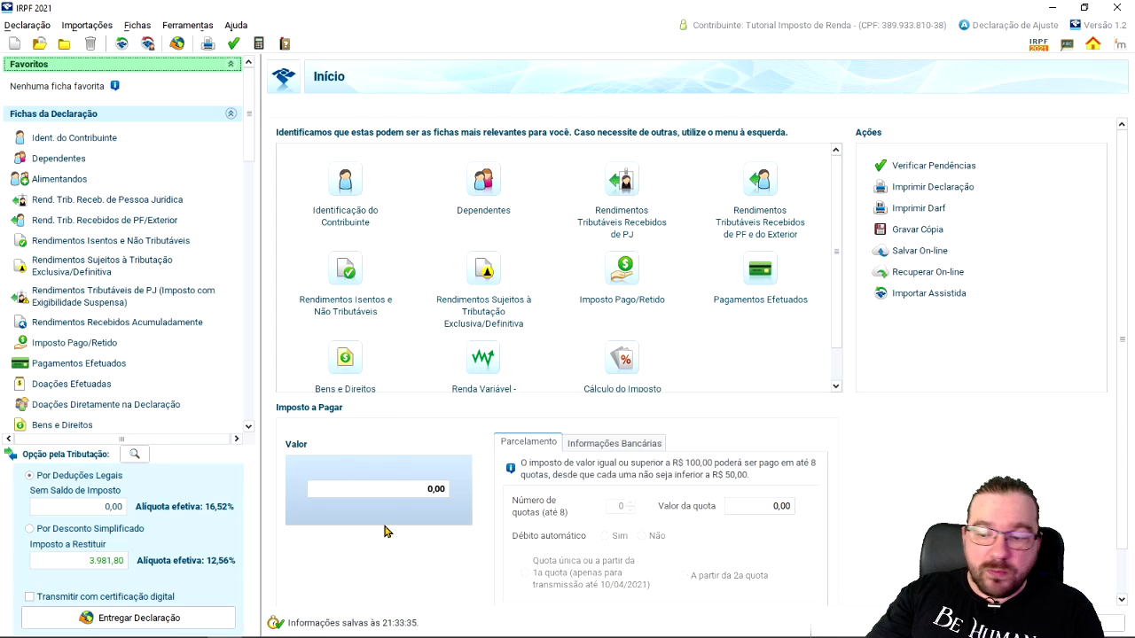
{"action": "left_click", "coordinate": [259, 625]}
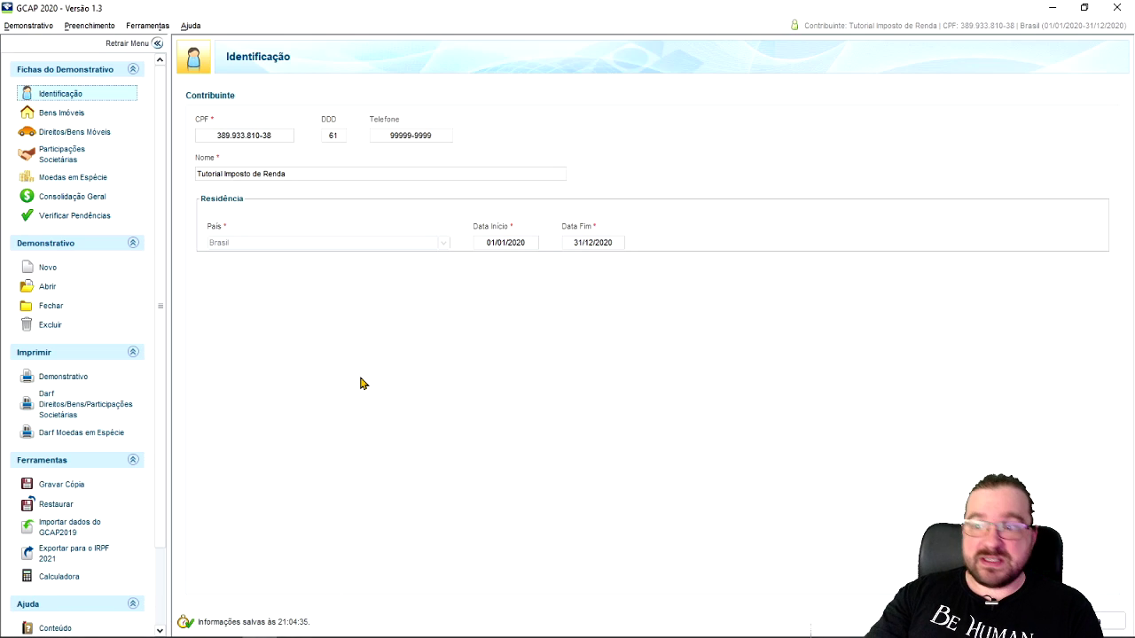
{"action": "left_click", "coordinate": [1053, 8]}
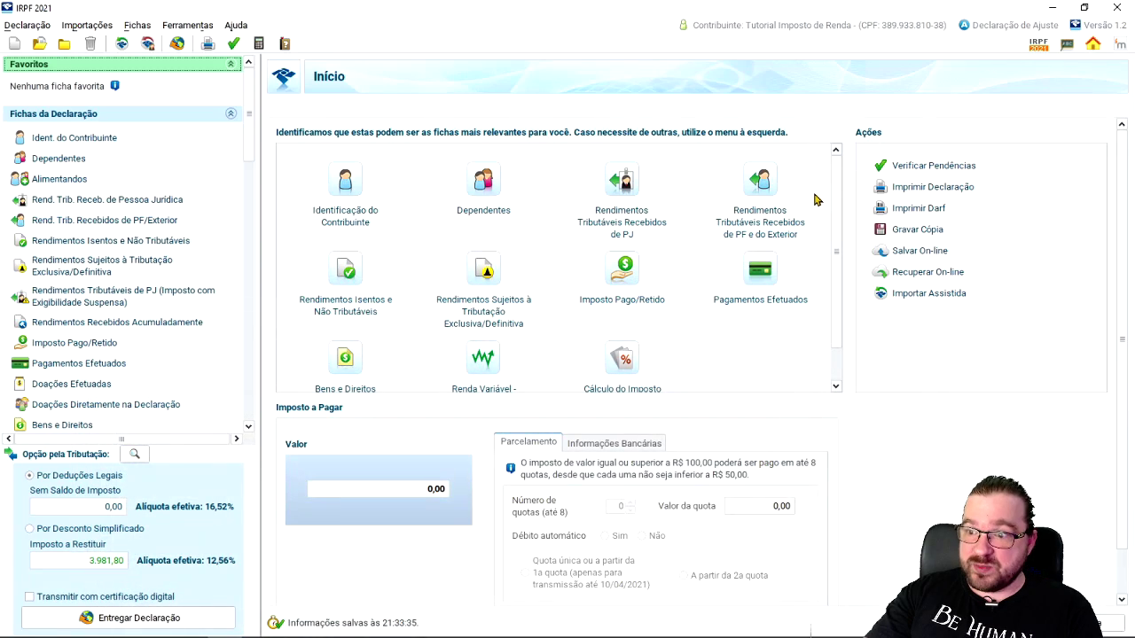
{"action": "left_click", "coordinate": [1055, 8]}
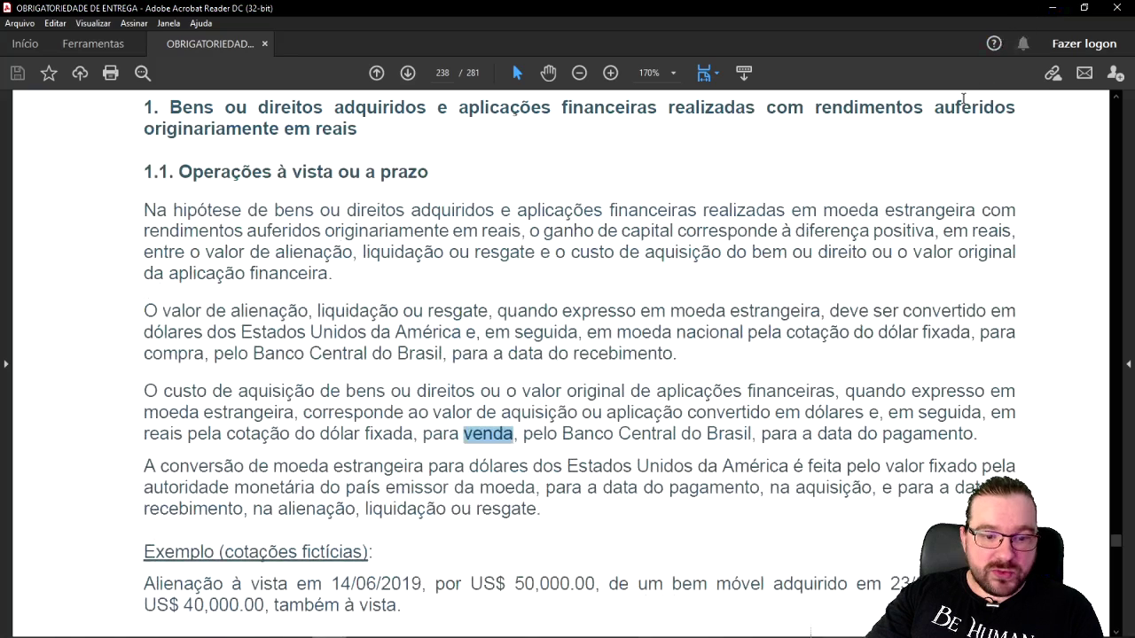
- Search the PDF for question 631 about low-value goods and close the search
{"action": "scroll", "coordinate": [401, 285], "scroll_direction": "up", "scroll_amount": 3}
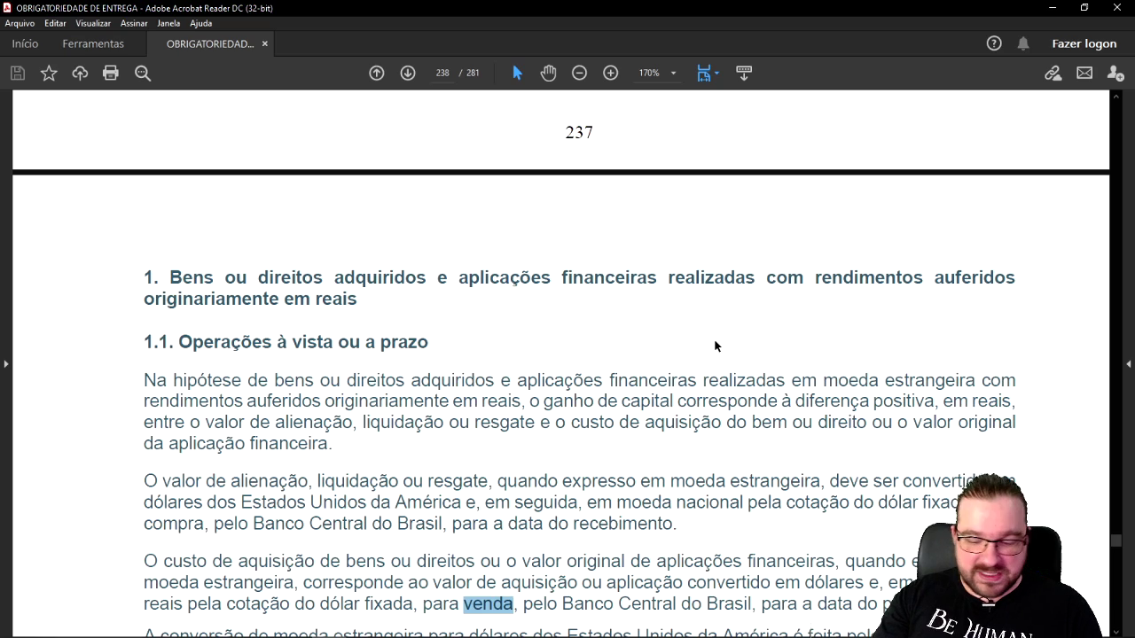
{"action": "key", "text": "ctrl+f"}
{"action": "type", "text": "631"}
{"action": "key", "text": "Return"}
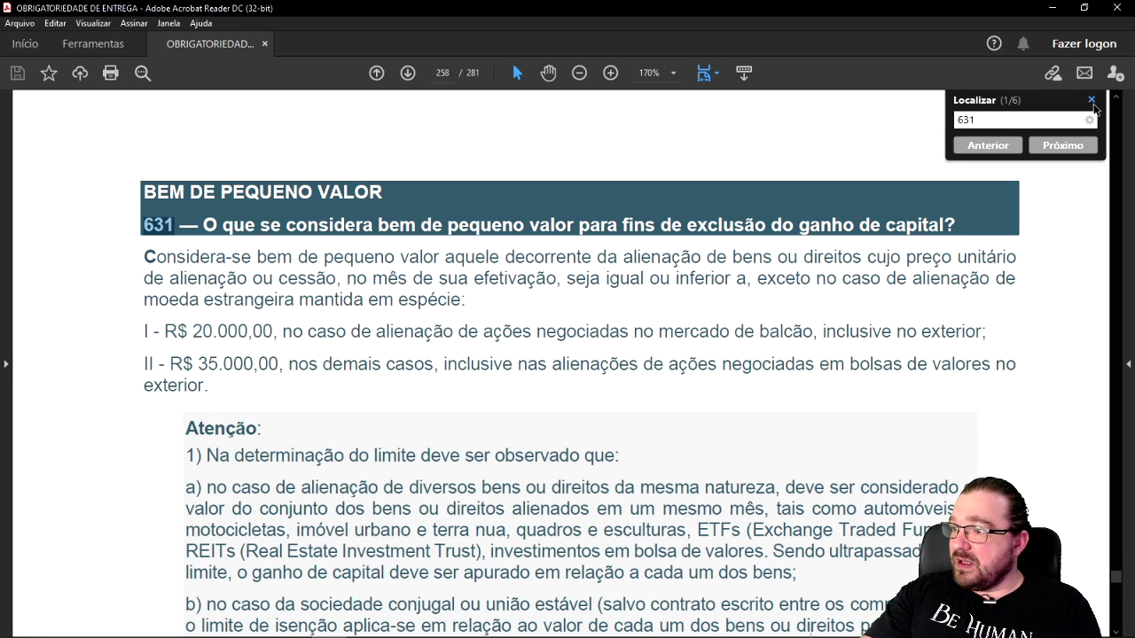
{"action": "key", "text": "Escape"}
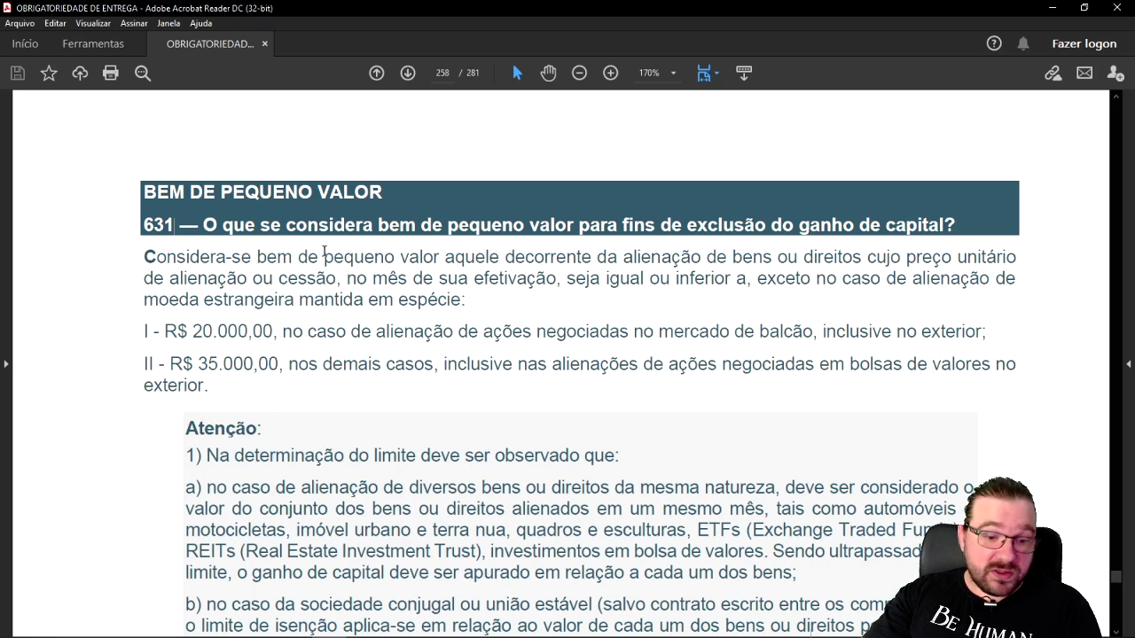
- Read question 631, selecting the R$ 35.000,00 limit and the clause on shares traded on foreign stock exchanges
{"action": "scroll", "coordinate": [354, 253], "scroll_direction": "down", "scroll_amount": 1}
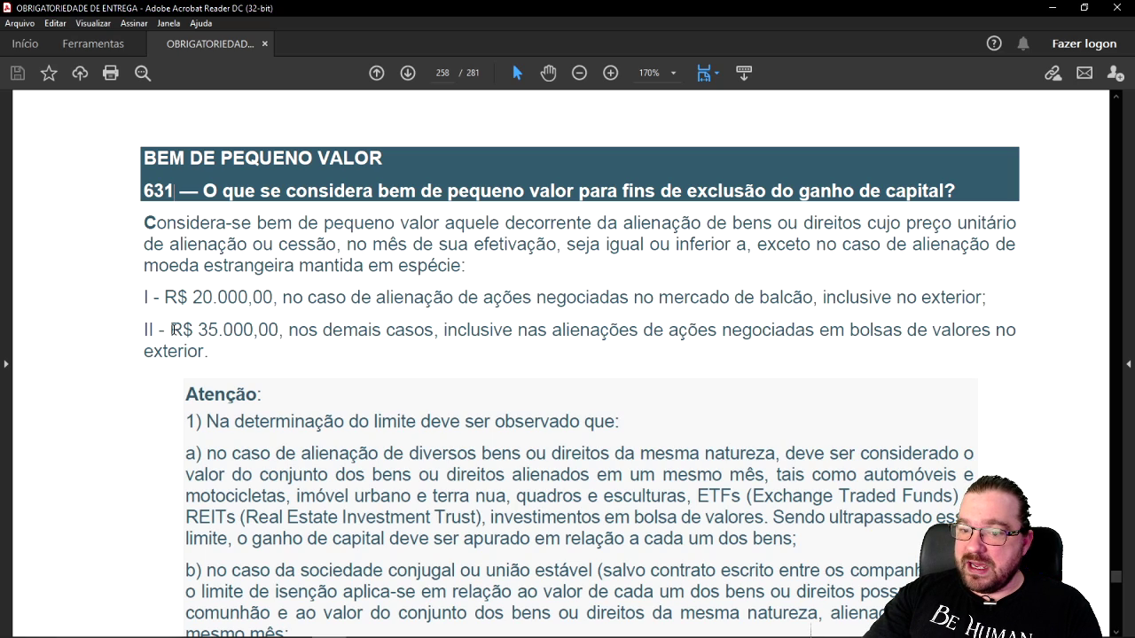
{"action": "left_click_drag", "start_coordinate": [168, 330], "coordinate": [278, 330]}
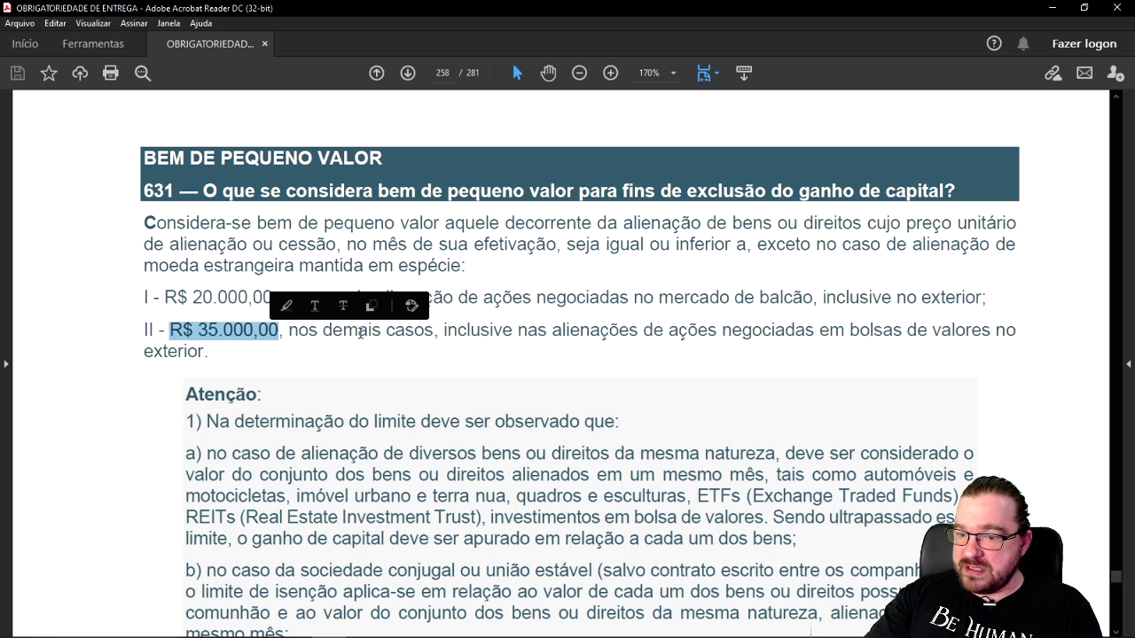
{"action": "left_click_drag", "start_coordinate": [438, 330], "coordinate": [902, 330]}
{"action": "left_click_drag", "start_coordinate": [798, 358], "coordinate": [217, 355]}
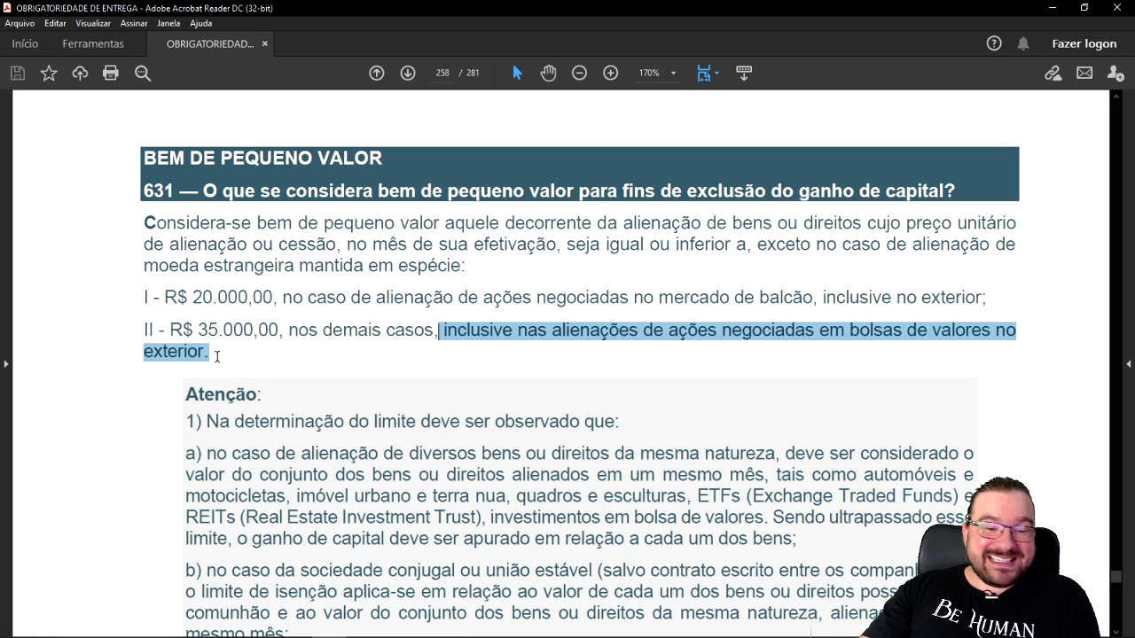
{"action": "left_click_drag", "start_coordinate": [216, 355], "coordinate": [216, 356]}
- Reselect the R$ 35.000 limit in item II and look over the Atenção notes on how the limit is determined
{"action": "left_click", "coordinate": [164, 330]}
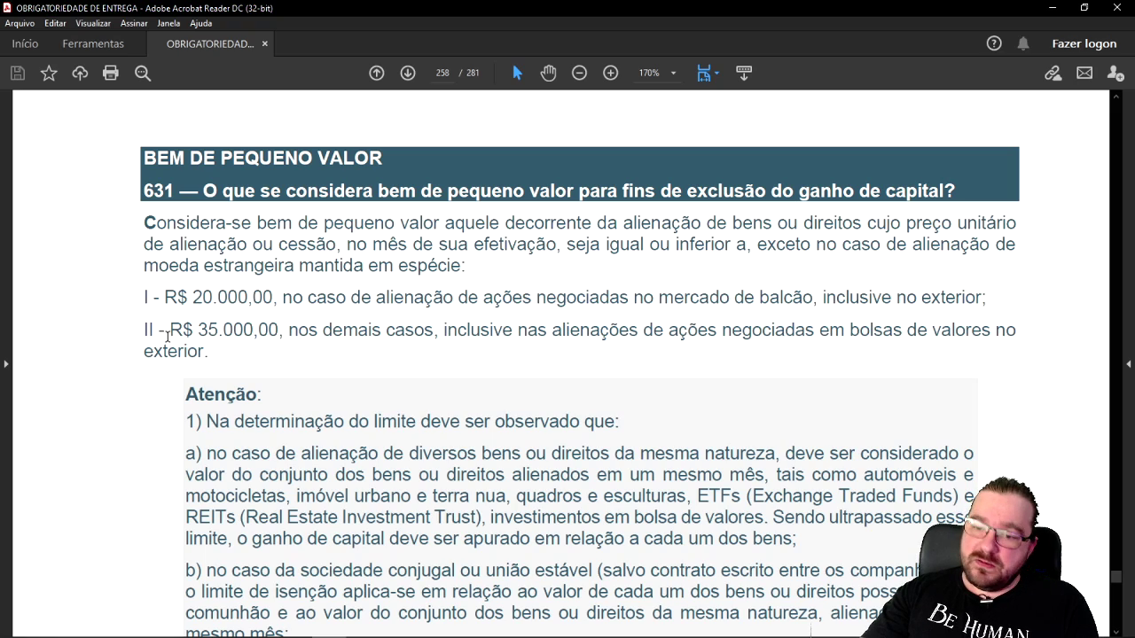
{"action": "left_click_drag", "start_coordinate": [168, 330], "coordinate": [278, 330]}
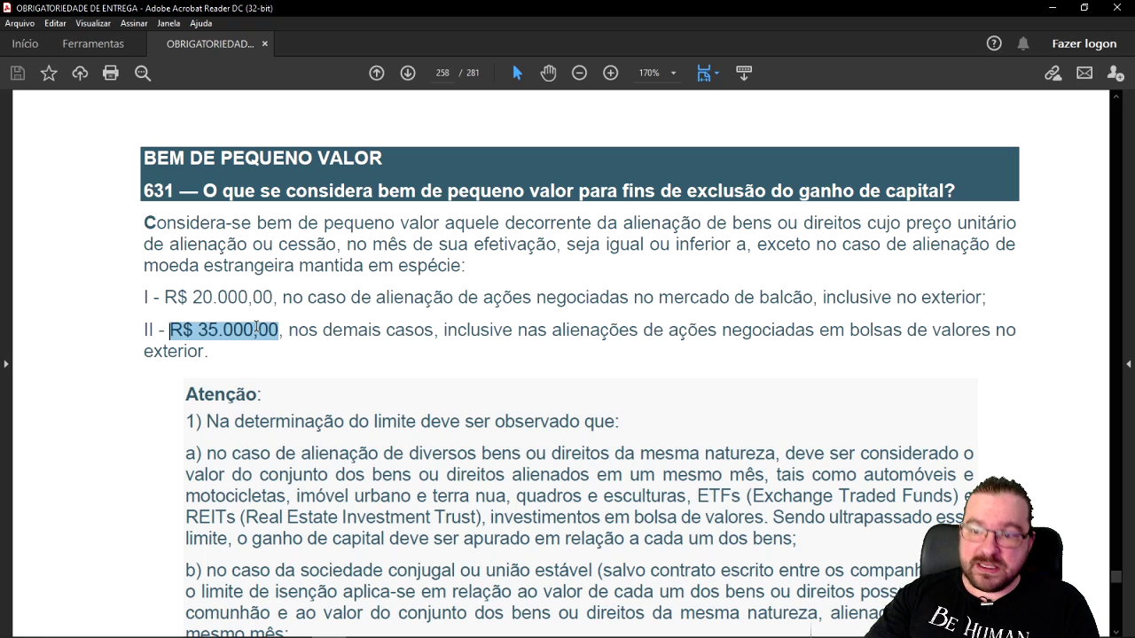
{"action": "left_click_drag", "start_coordinate": [257, 328], "coordinate": [253, 330]}
{"action": "scroll", "coordinate": [689, 266], "scroll_direction": "down", "scroll_amount": 1}
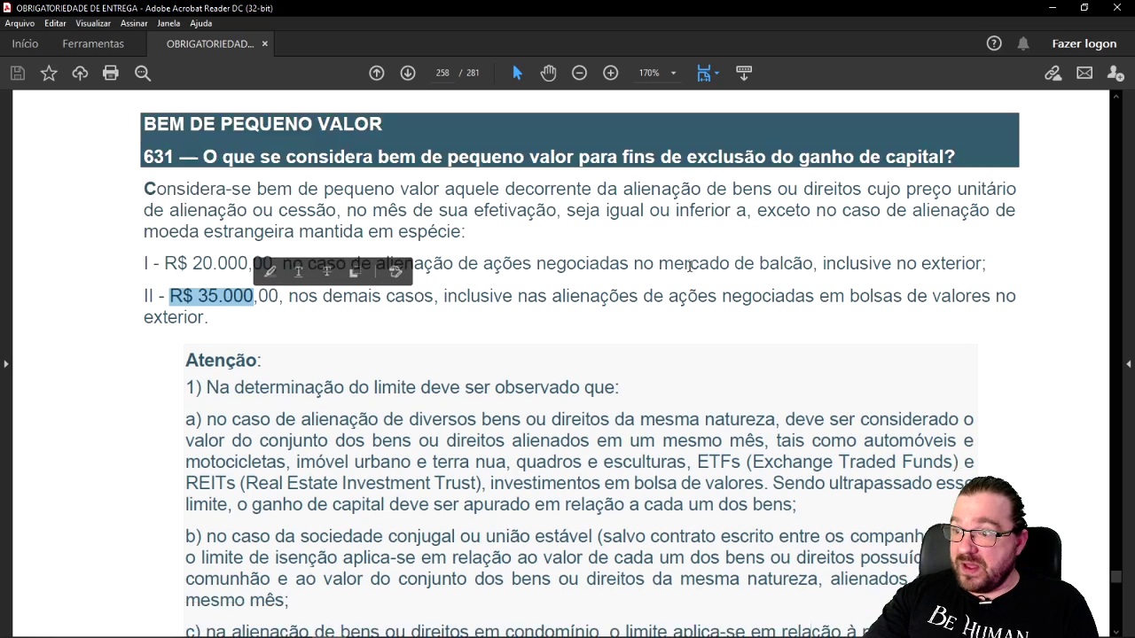
{"action": "scroll", "coordinate": [689, 266], "scroll_direction": "down", "scroll_amount": 2}
{"action": "scroll", "coordinate": [520, 256], "scroll_direction": "up", "scroll_amount": 2}
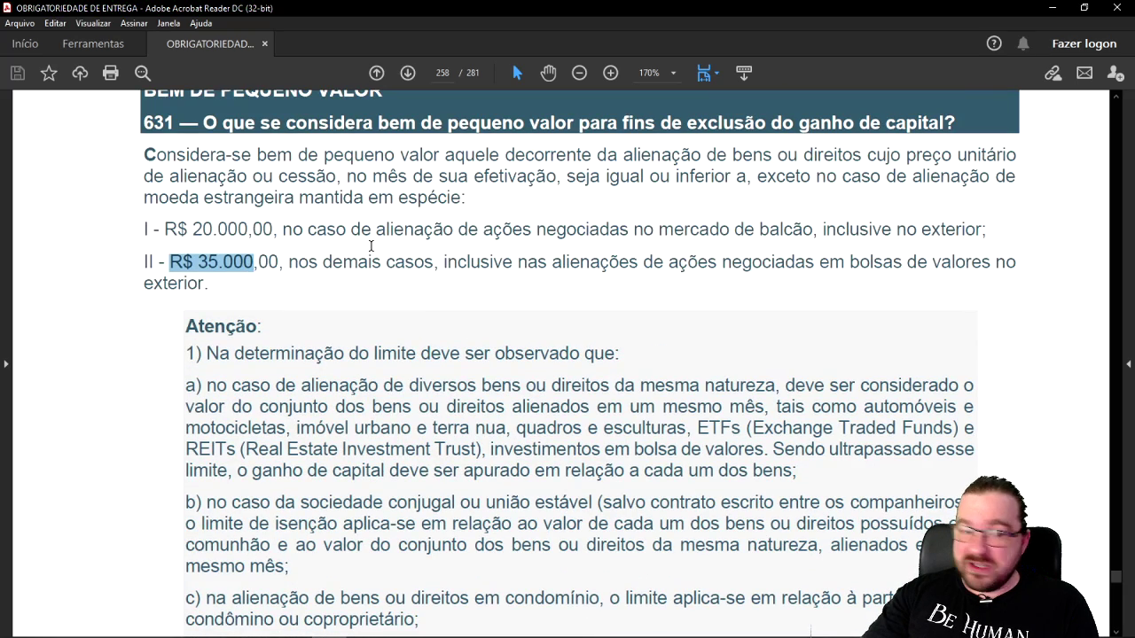
- Reread question 631, selecting "preço unitário" in the definition and "direitos da mesma natureza" in item a of the Atenção notes
{"action": "scroll", "coordinate": [363, 355], "scroll_direction": "up", "scroll_amount": 1}
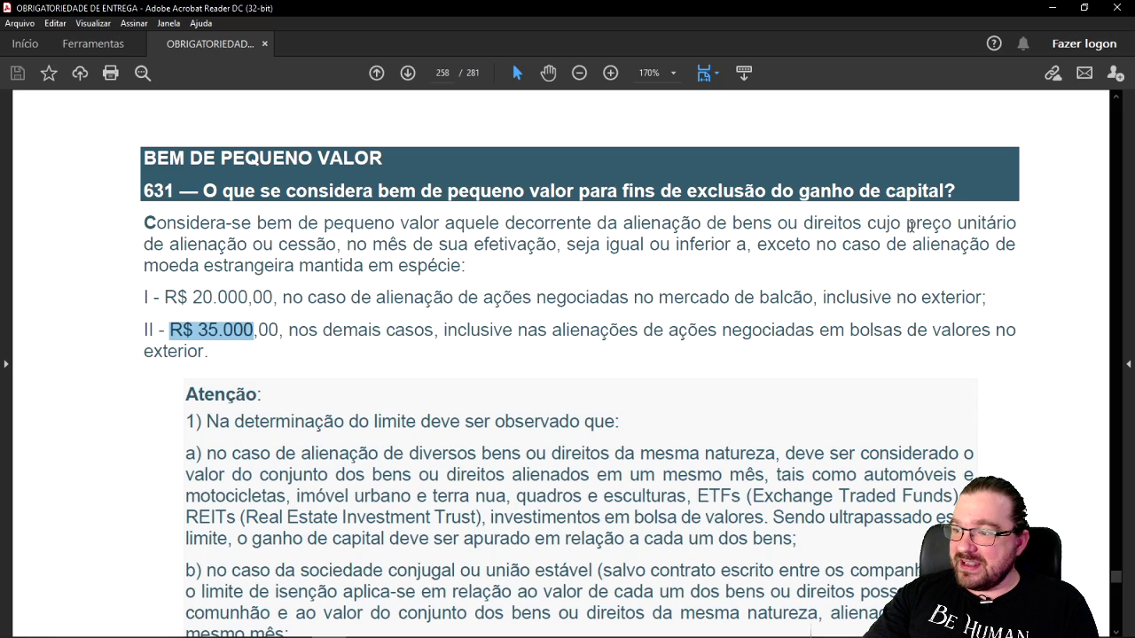
{"action": "left_click_drag", "start_coordinate": [907, 224], "coordinate": [995, 218]}
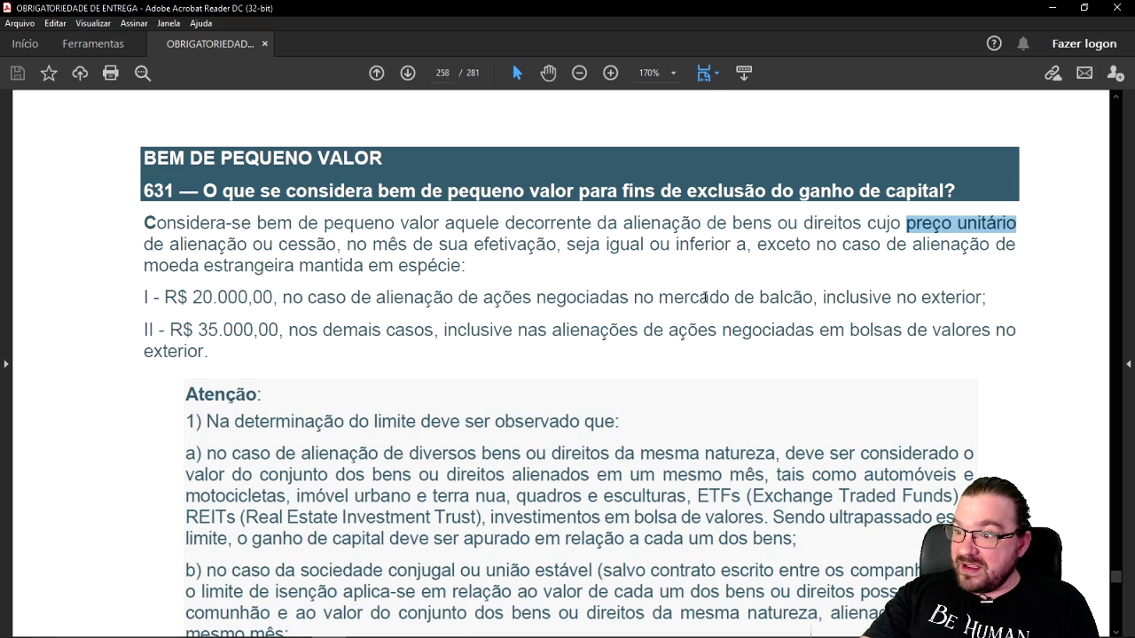
{"action": "scroll", "coordinate": [202, 305], "scroll_direction": "down", "scroll_amount": 3}
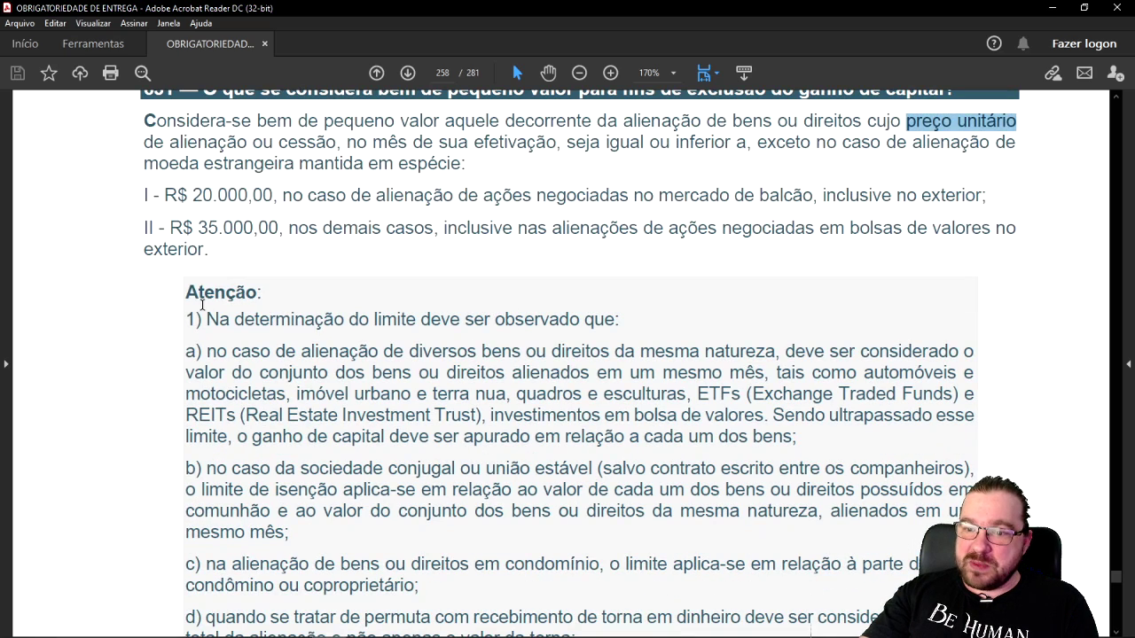
{"action": "scroll", "coordinate": [216, 390], "scroll_direction": "down", "scroll_amount": 1}
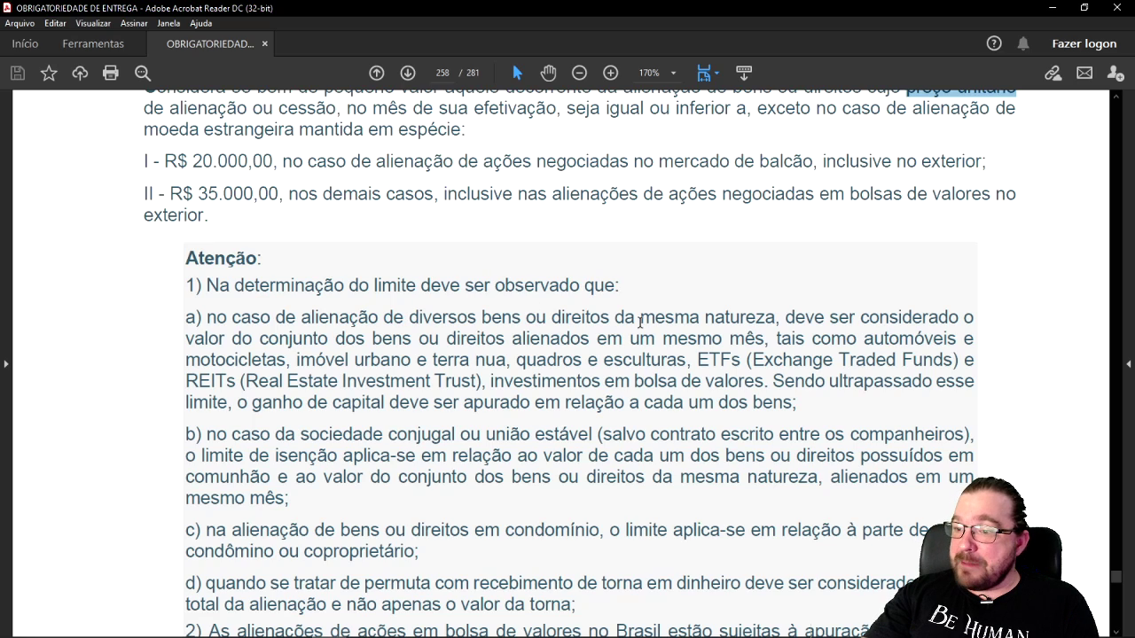
{"action": "left_click_drag", "start_coordinate": [614, 317], "coordinate": [776, 317]}
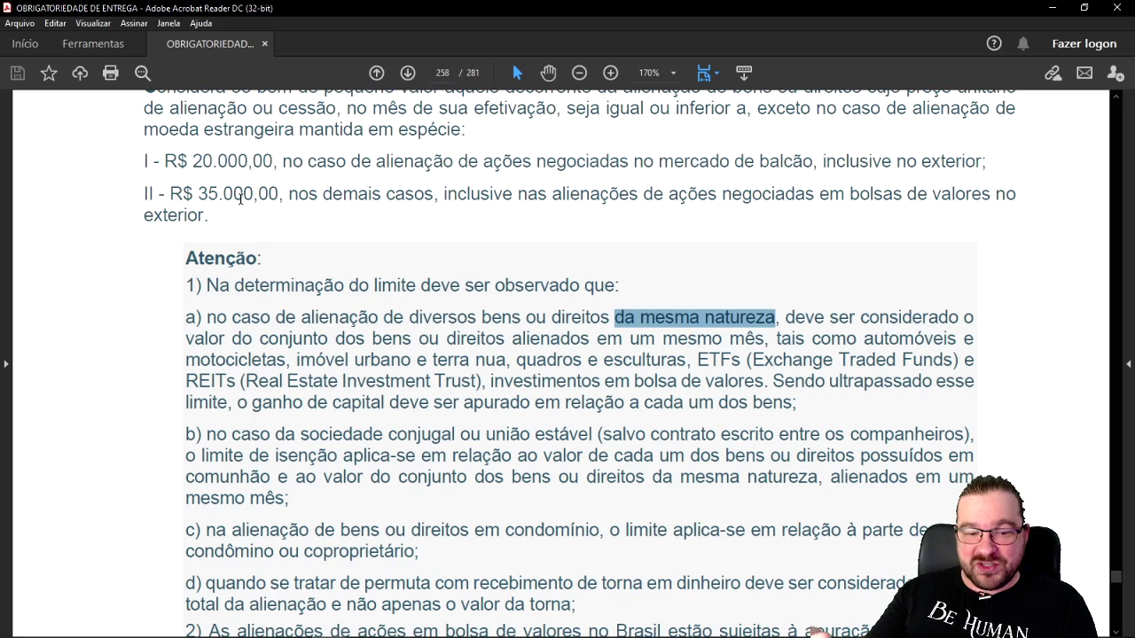
{"action": "scroll", "coordinate": [646, 295], "scroll_direction": "up", "scroll_amount": 3}
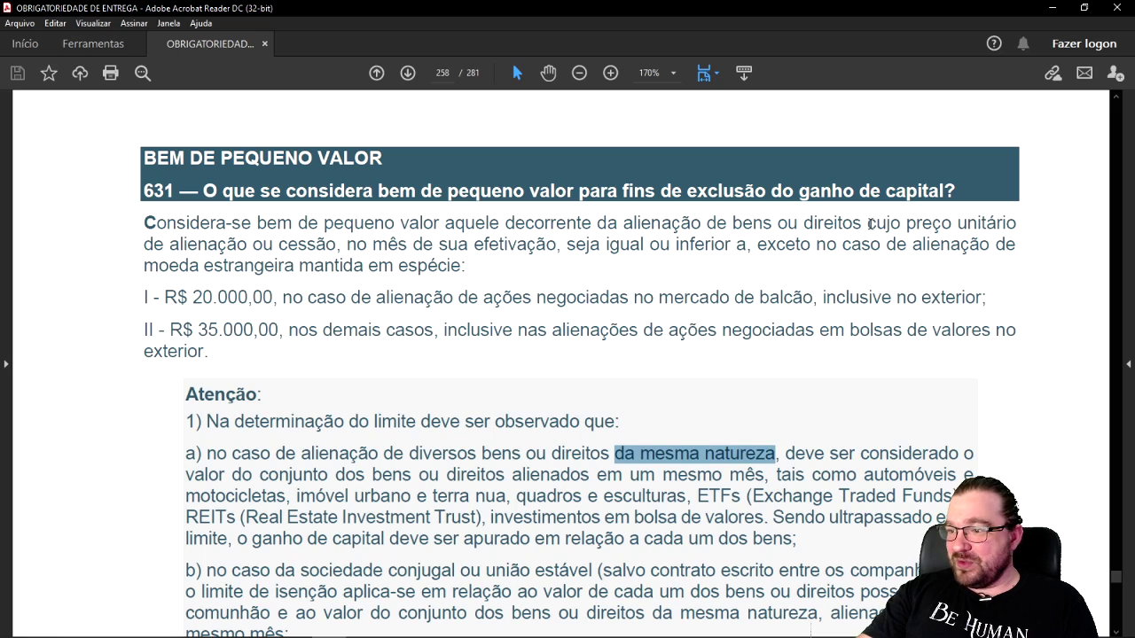
{"action": "left_click_drag", "start_coordinate": [869, 224], "coordinate": [987, 223]}
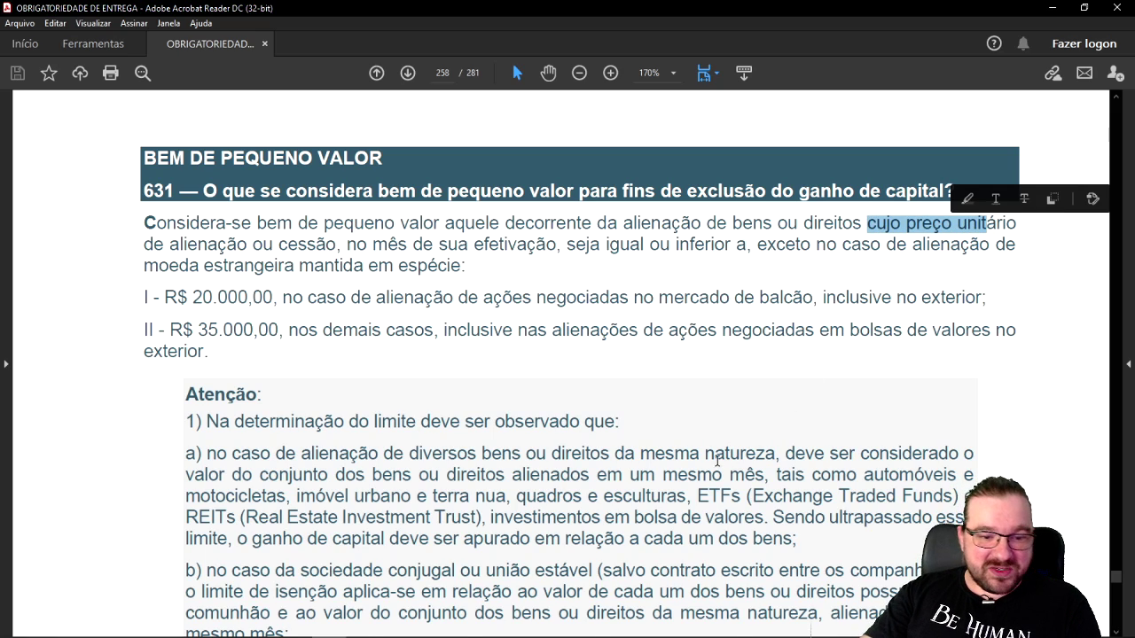
{"action": "scroll", "coordinate": [710, 461], "scroll_direction": "down", "scroll_amount": 2}
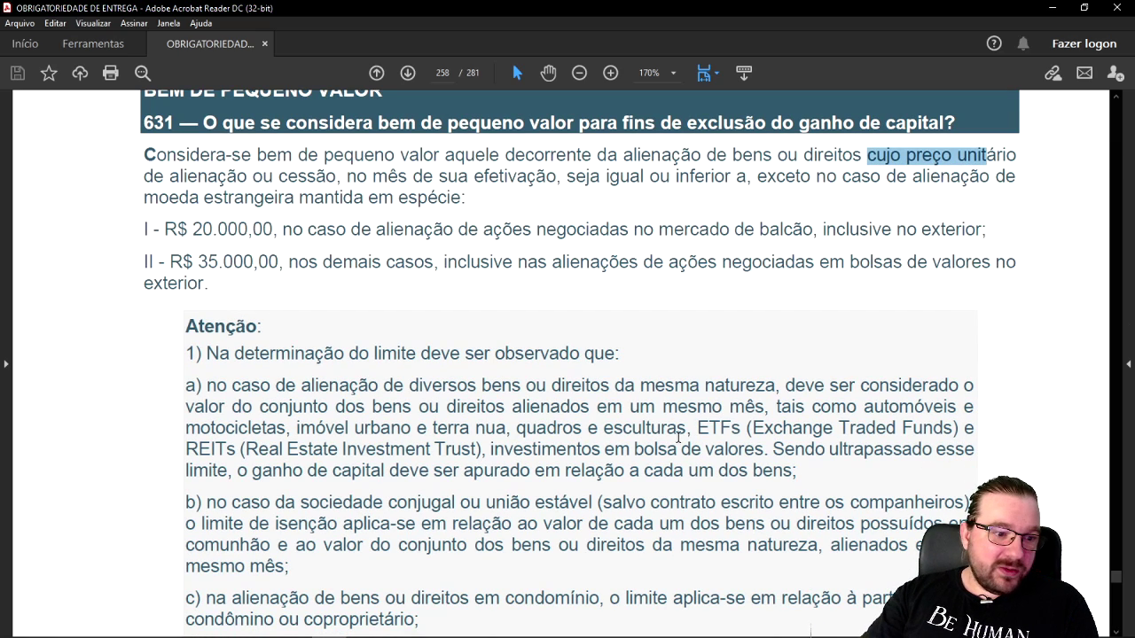
{"action": "left_click_drag", "start_coordinate": [552, 385], "coordinate": [775, 386]}
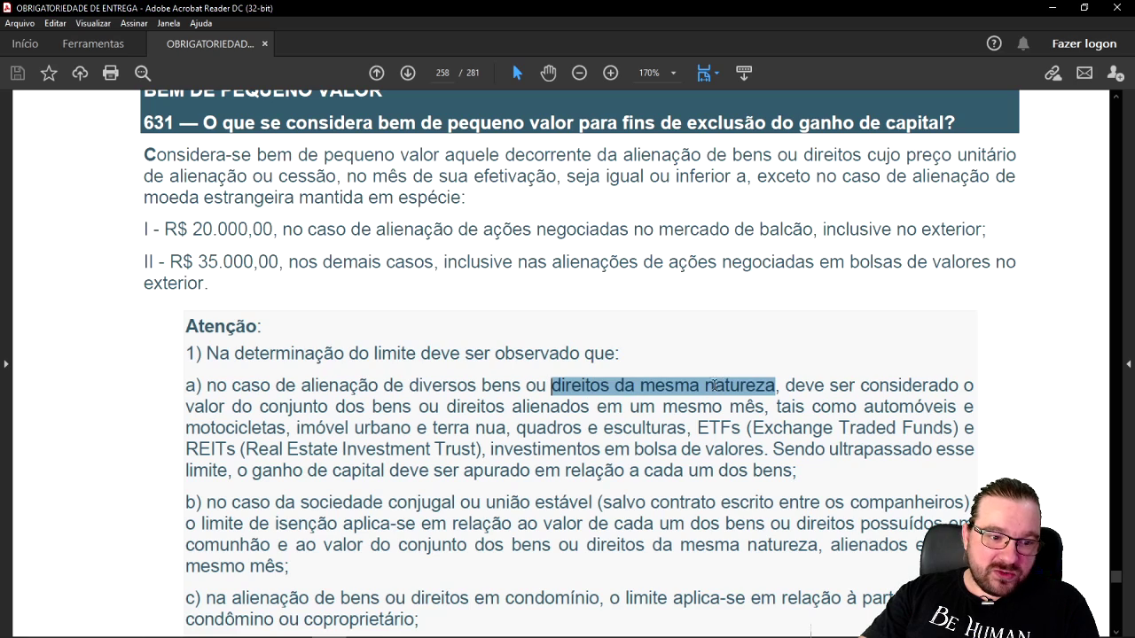
{"action": "mouse_move", "coordinate": [748, 393]}
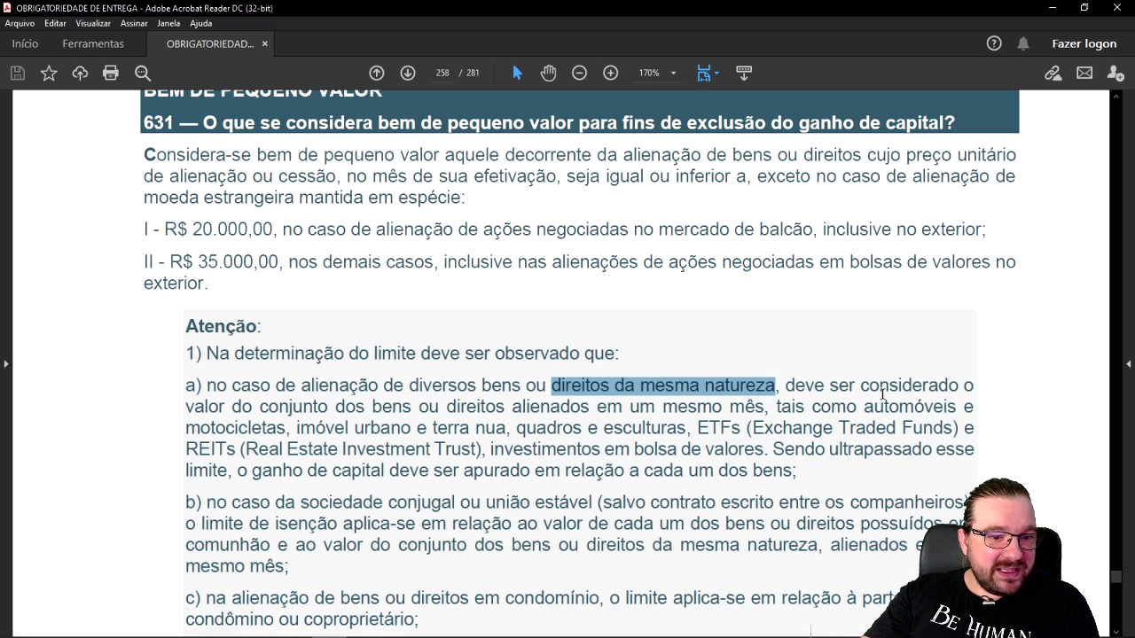
- Examine the examples of same-nature goods in item a, selecting "quadros e esculturas", the ETFs and REITs, and "investimentos em bolsa de valores"
{"action": "left_click_drag", "start_coordinate": [184, 404], "coordinate": [411, 408]}
{"action": "left_click_drag", "start_coordinate": [871, 408], "coordinate": [656, 428]}
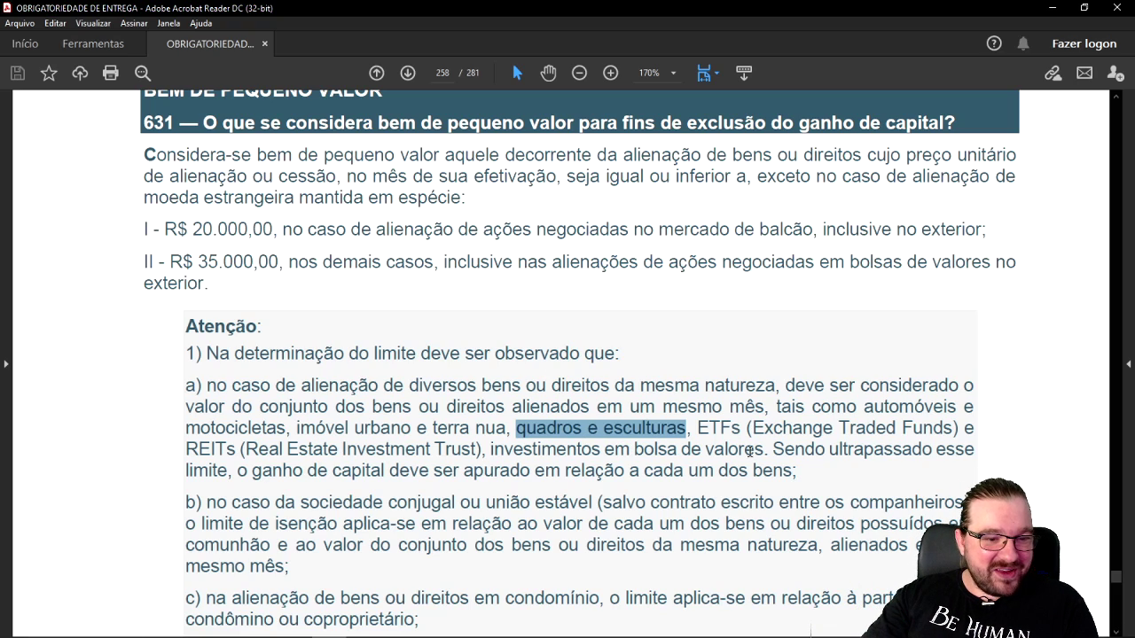
{"action": "left_click_drag", "start_coordinate": [691, 425], "coordinate": [478, 449]}
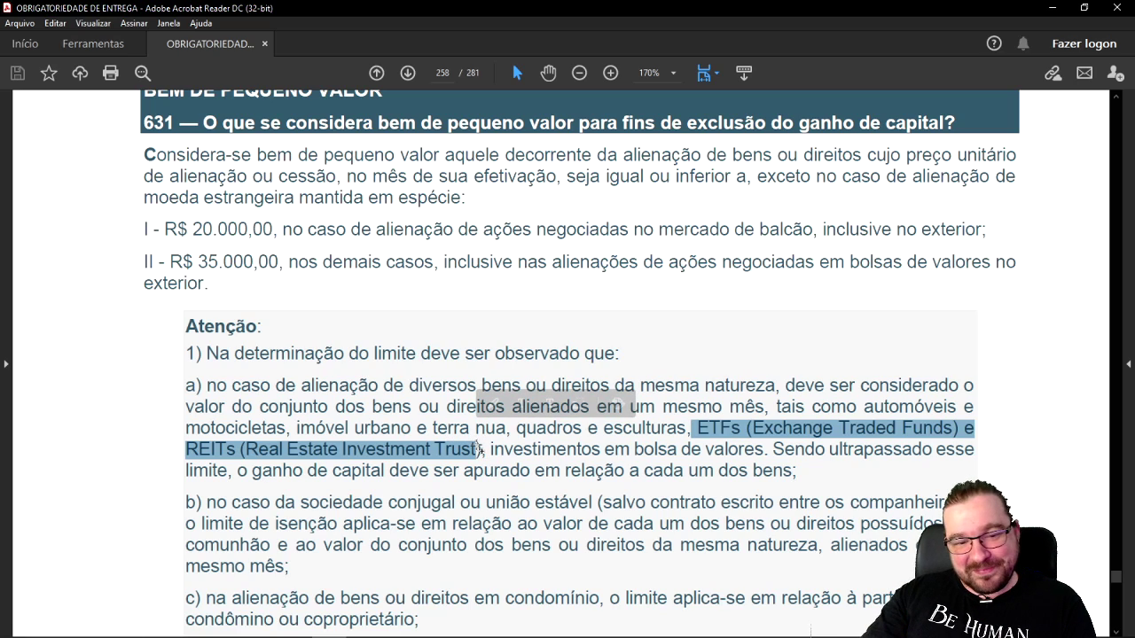
{"action": "left_click", "coordinate": [696, 429]}
{"action": "left_click_drag", "start_coordinate": [695, 429], "coordinate": [483, 449]}
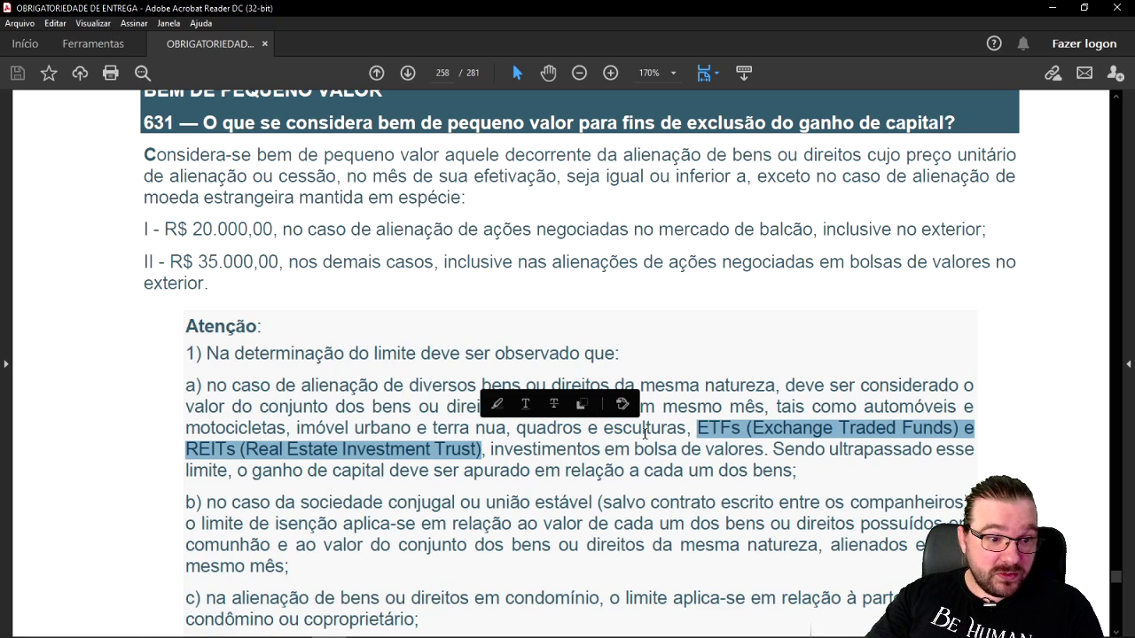
{"action": "left_click_drag", "start_coordinate": [769, 449], "coordinate": [523, 450]}
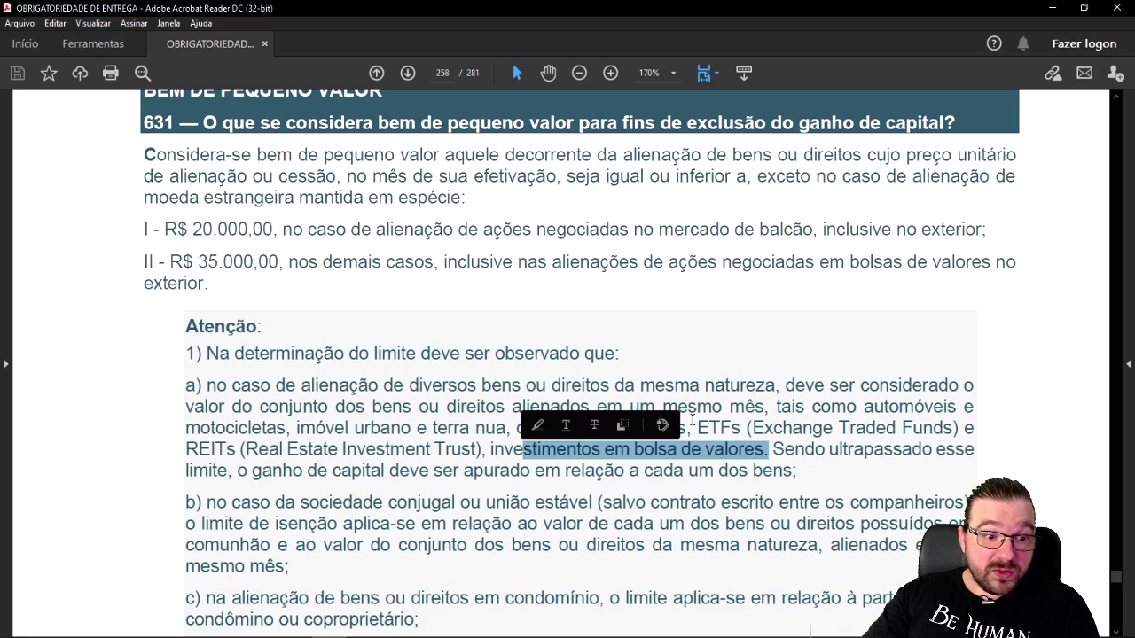
- Reselect the ETF, REIT and stock exchange investment wording in item a to compare them, and clear the selection
{"action": "left_click_drag", "start_coordinate": [697, 428], "coordinate": [953, 428]}
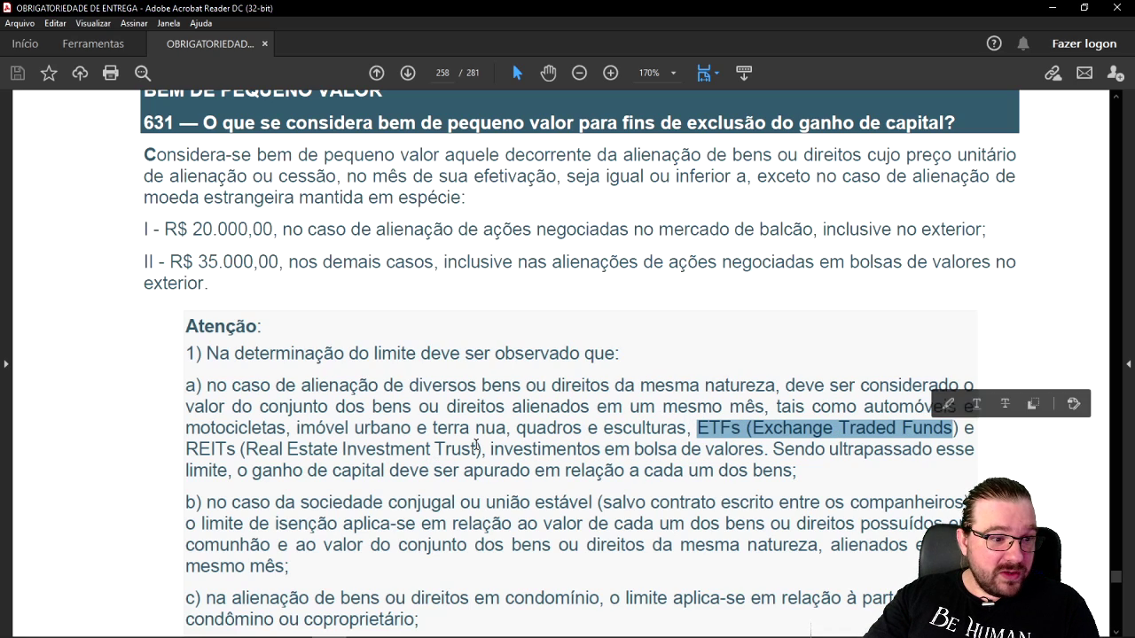
{"action": "left_click_drag", "start_coordinate": [476, 446], "coordinate": [357, 448]}
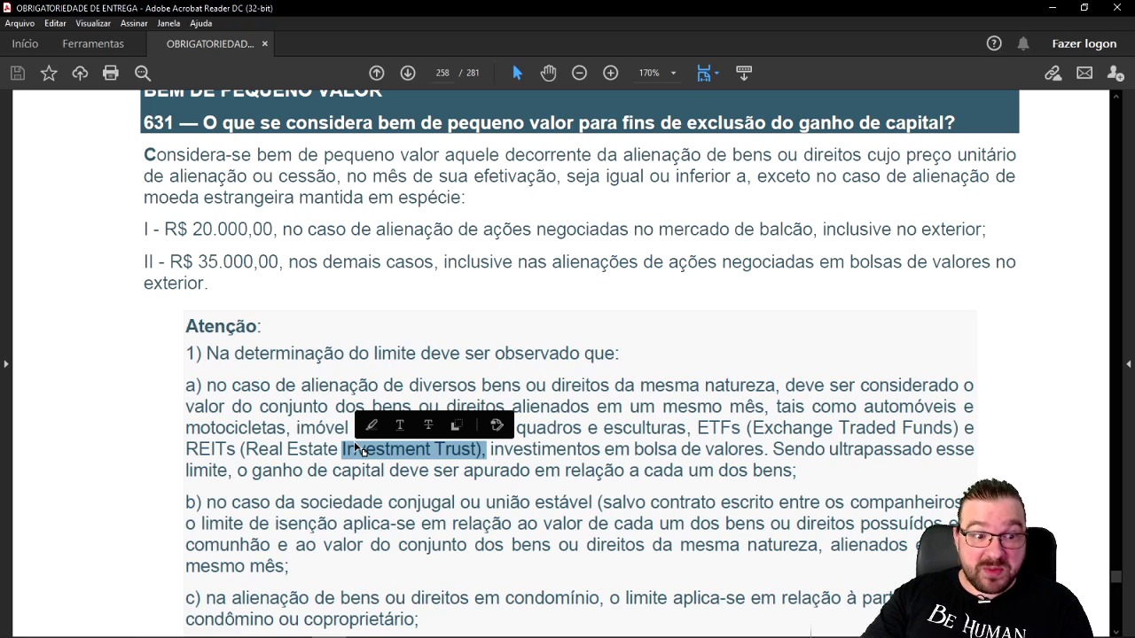
{"action": "left_click", "coordinate": [790, 406]}
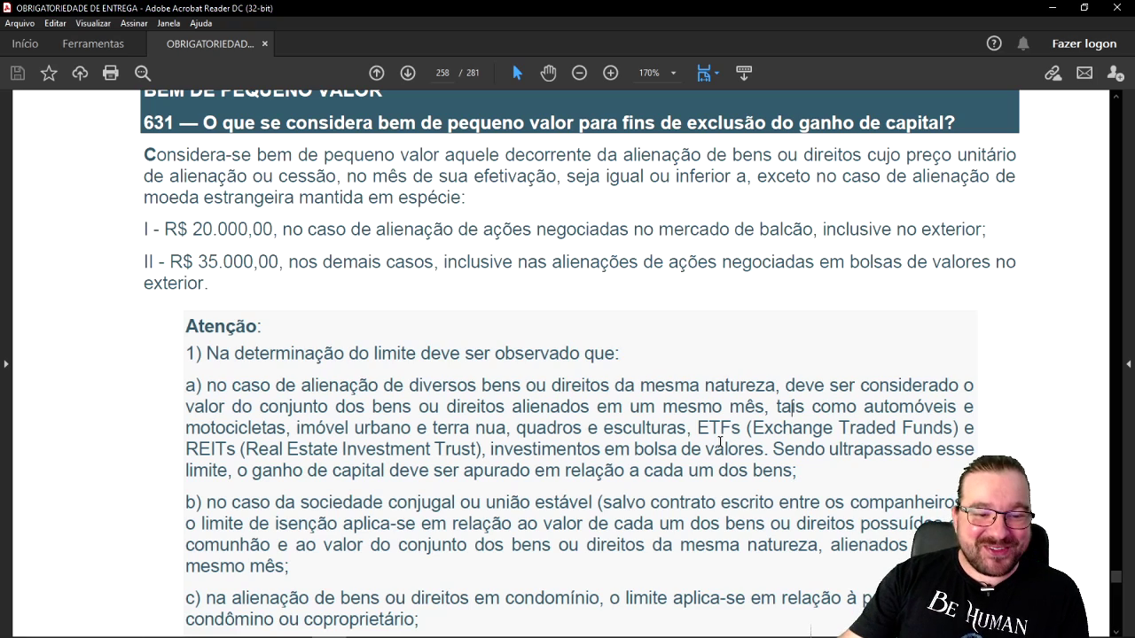
{"action": "left_click_drag", "start_coordinate": [692, 428], "coordinate": [755, 451]}
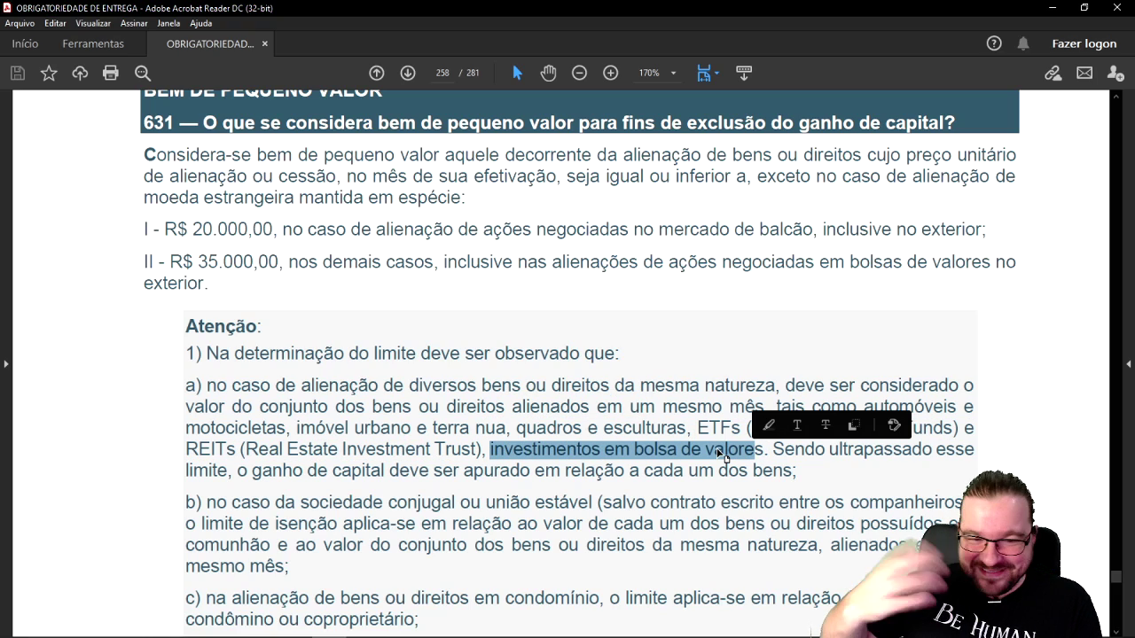
{"action": "left_click", "coordinate": [689, 465]}
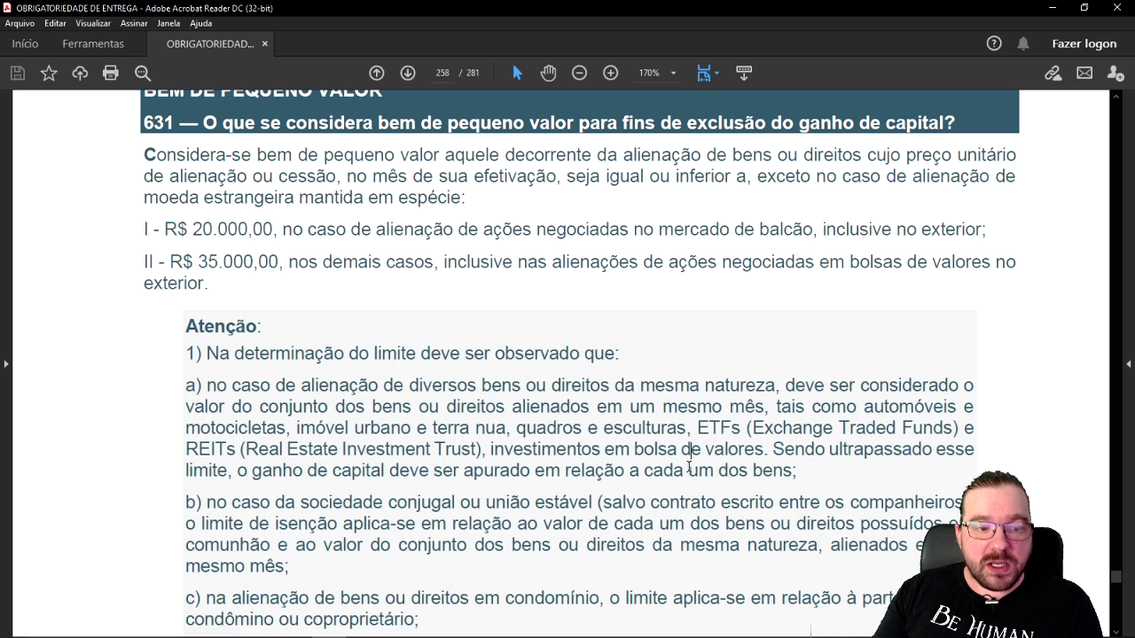
{"action": "mouse_move", "coordinate": [697, 427]}
{"action": "left_mouse_down"}
{"action": "mouse_move", "coordinate": [745, 430]}
{"action": "mouse_move", "coordinate": [779, 450]}
{"action": "mouse_move", "coordinate": [768, 450]}
{"action": "left_mouse_up"}
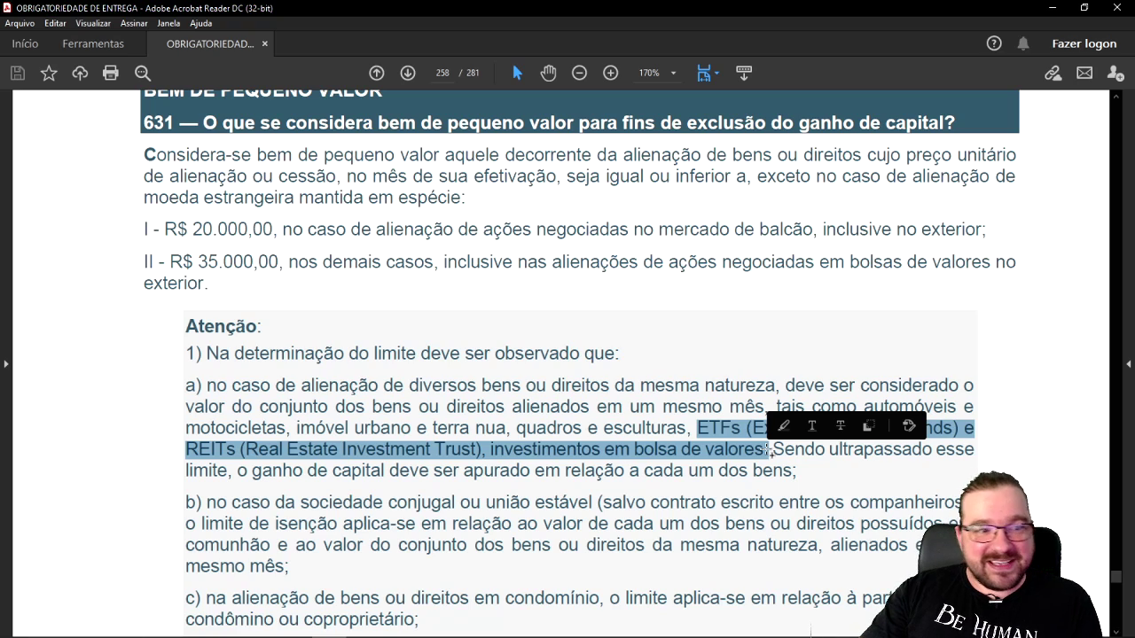
{"action": "left_click", "coordinate": [511, 406]}
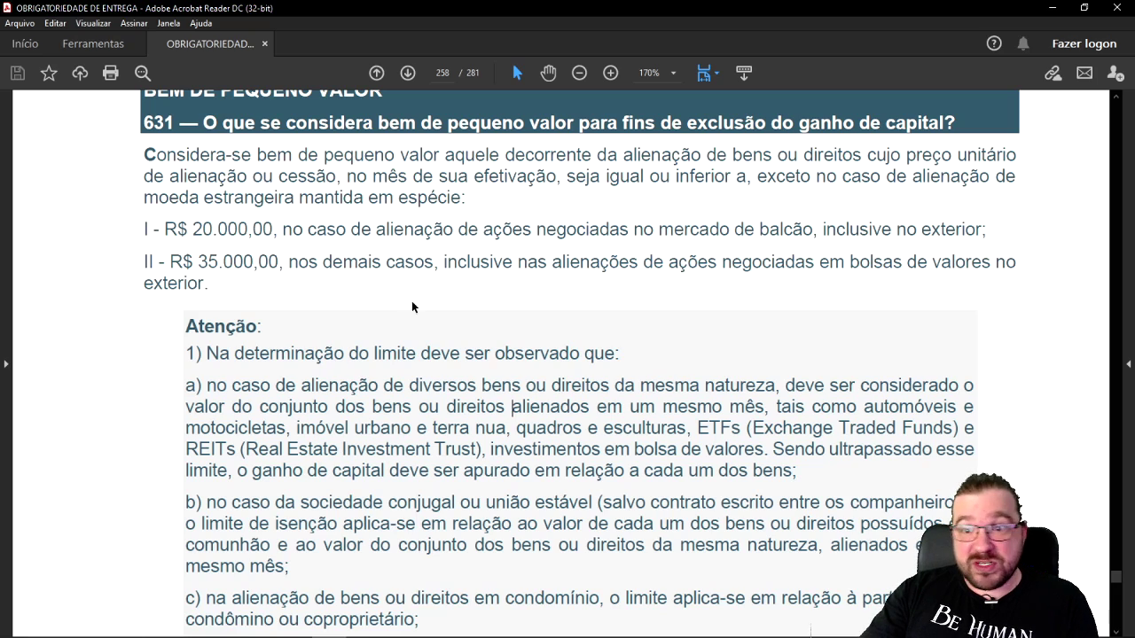
- Switch to GCAP 2020, open an entry in Direitos/Bens Móveis, and set the place of acquisition to Exterior
{"action": "left_click", "coordinate": [1049, 9]}
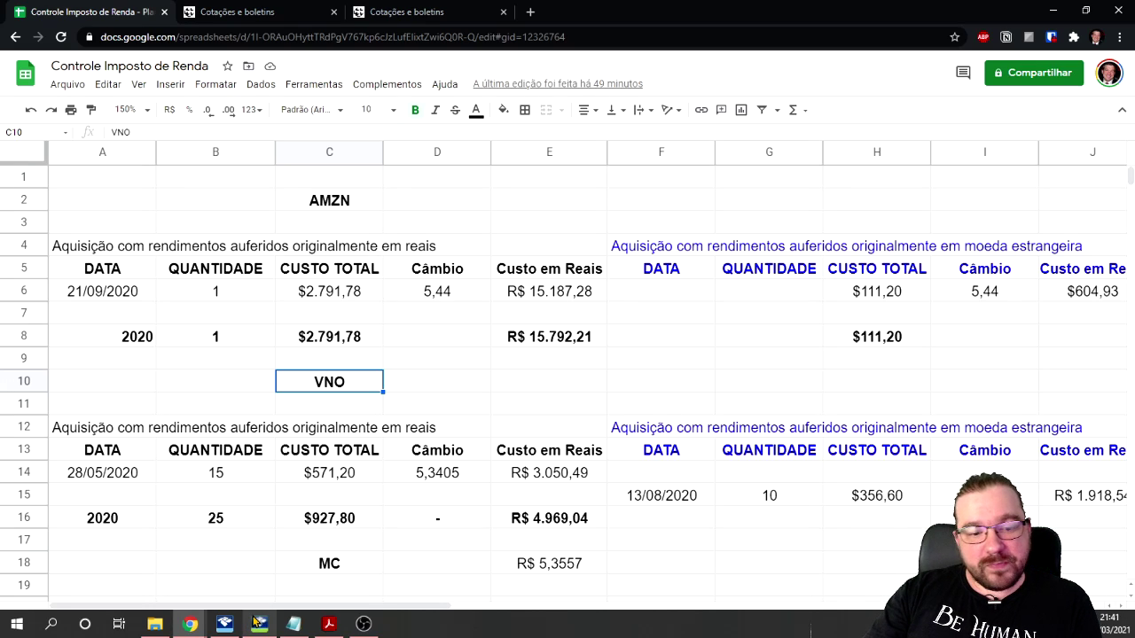
{"action": "mouse_move", "coordinate": [259, 626]}
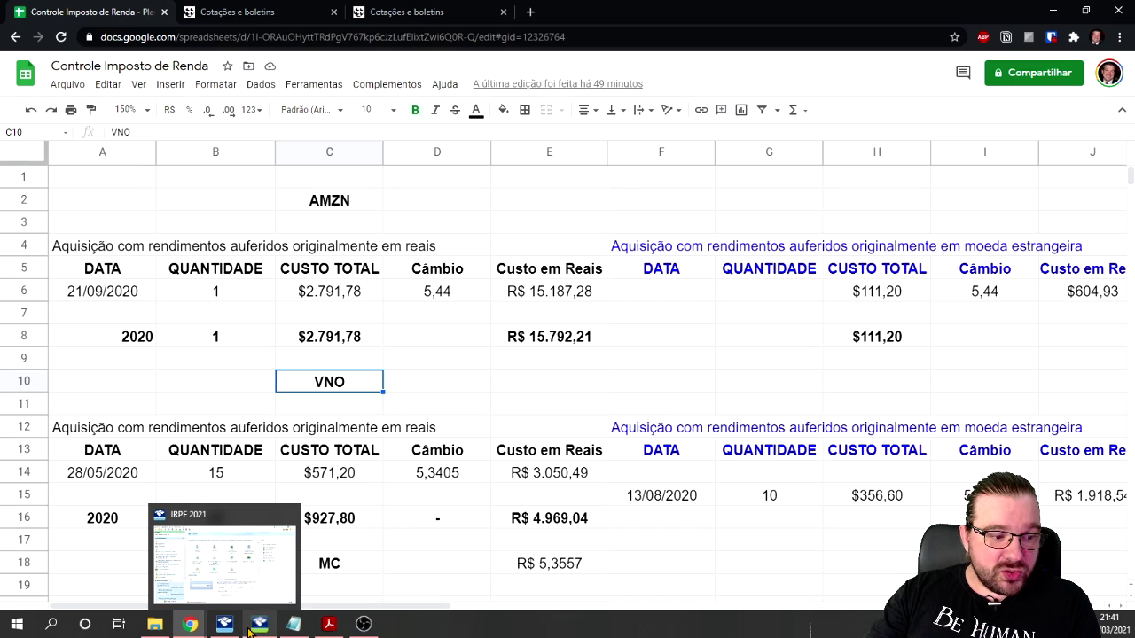
{"action": "left_click", "coordinate": [260, 625]}
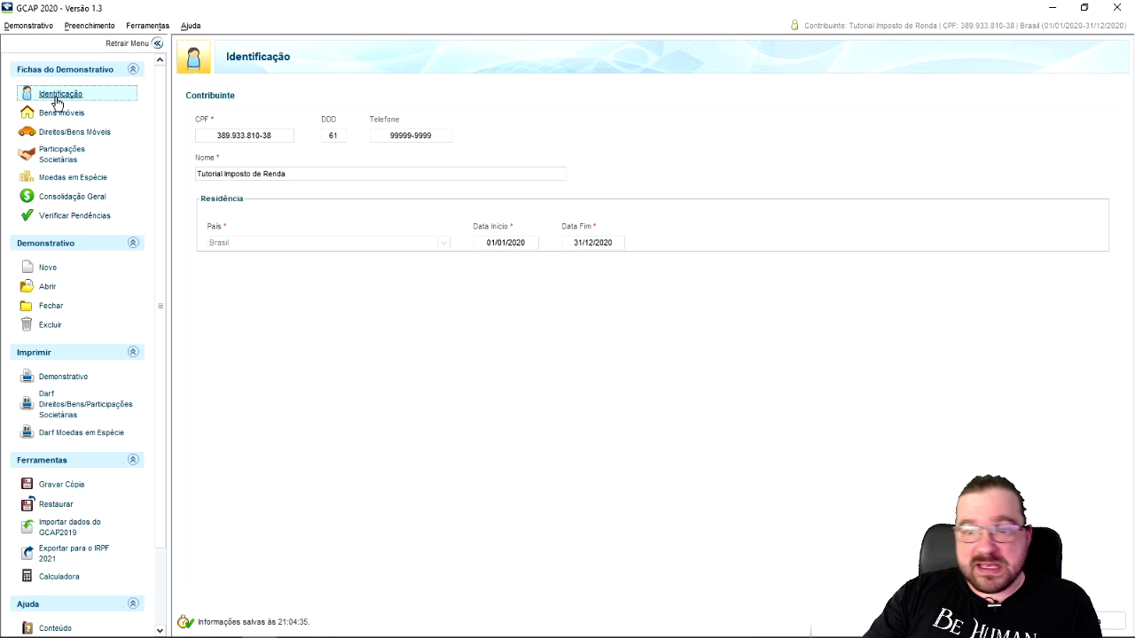
{"action": "left_click", "coordinate": [65, 135]}
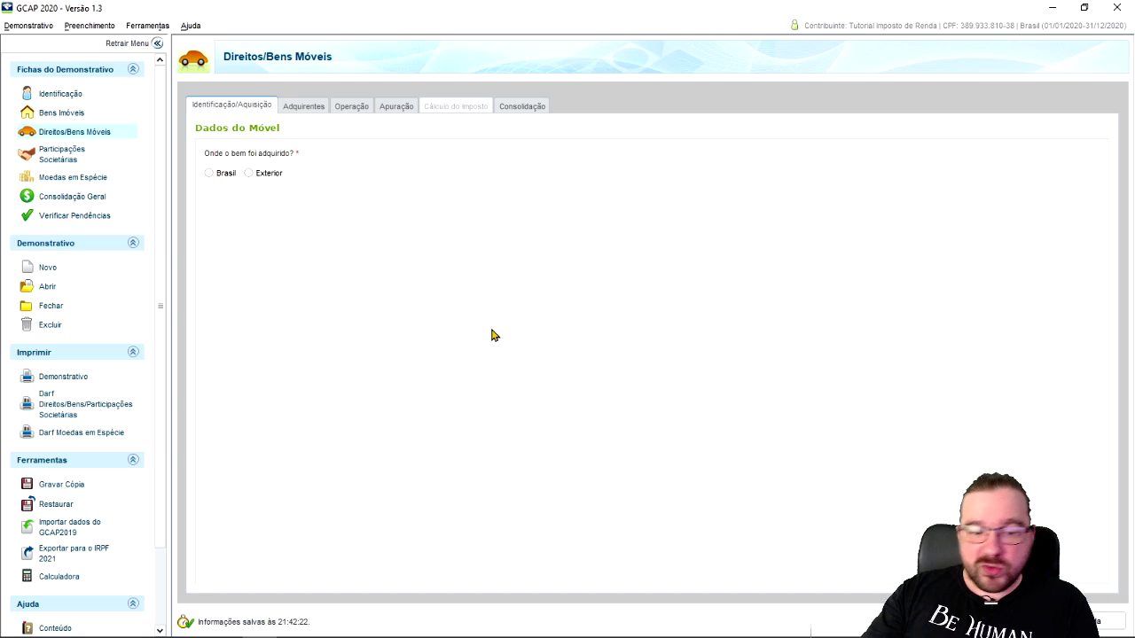
{"action": "left_click", "coordinate": [250, 174]}
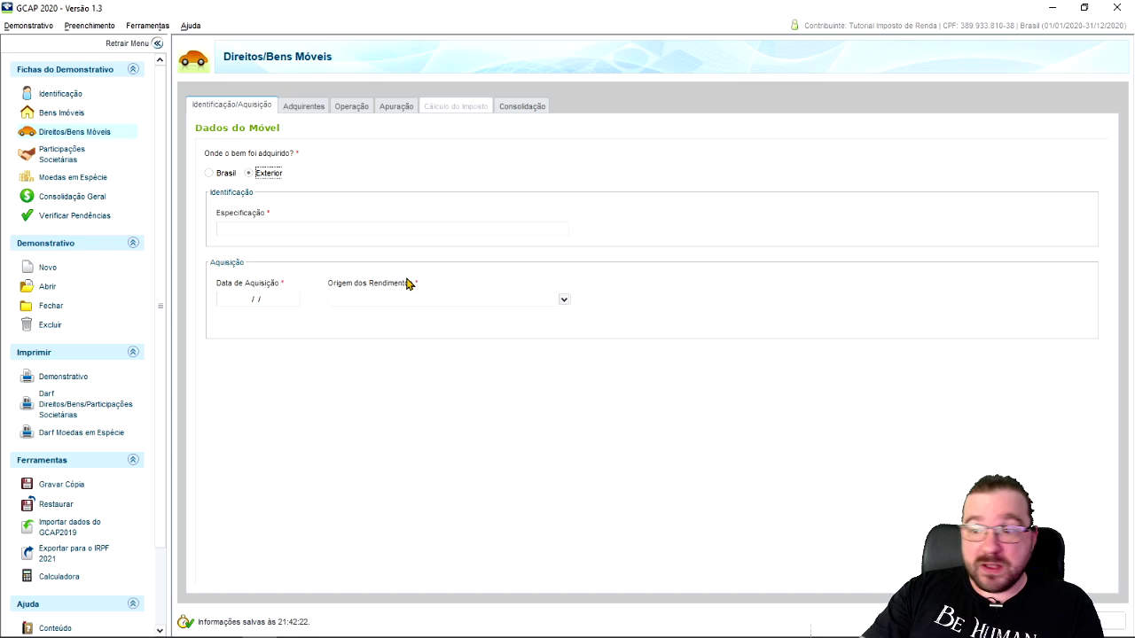
{"action": "left_click", "coordinate": [287, 231]}
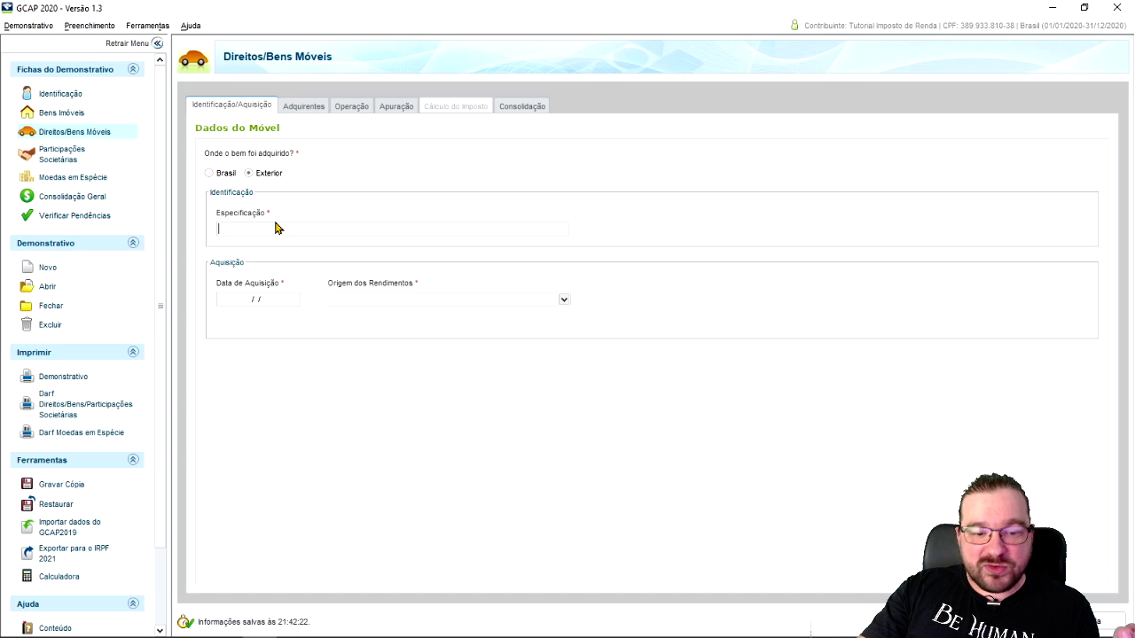
- Switch to the Controle Imposto de Renda spreadsheet, move the VNO heading from C10 to E10, and select the total quantity in B16
{"action": "left_click", "coordinate": [1052, 8]}
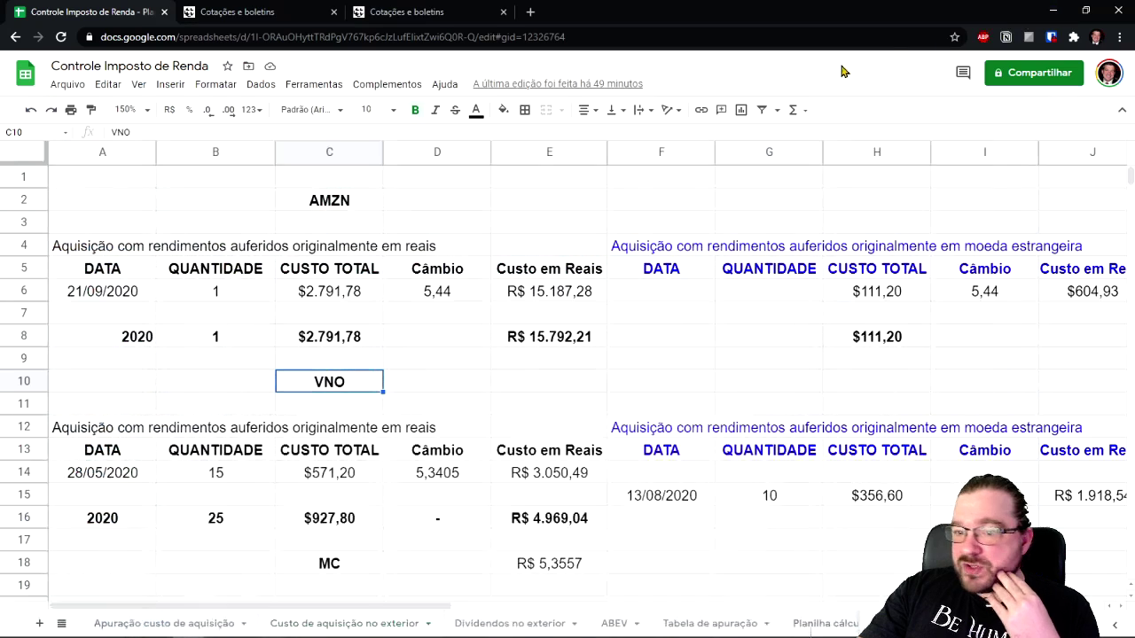
{"action": "scroll", "coordinate": [274, 388], "scroll_direction": "down", "scroll_amount": 2}
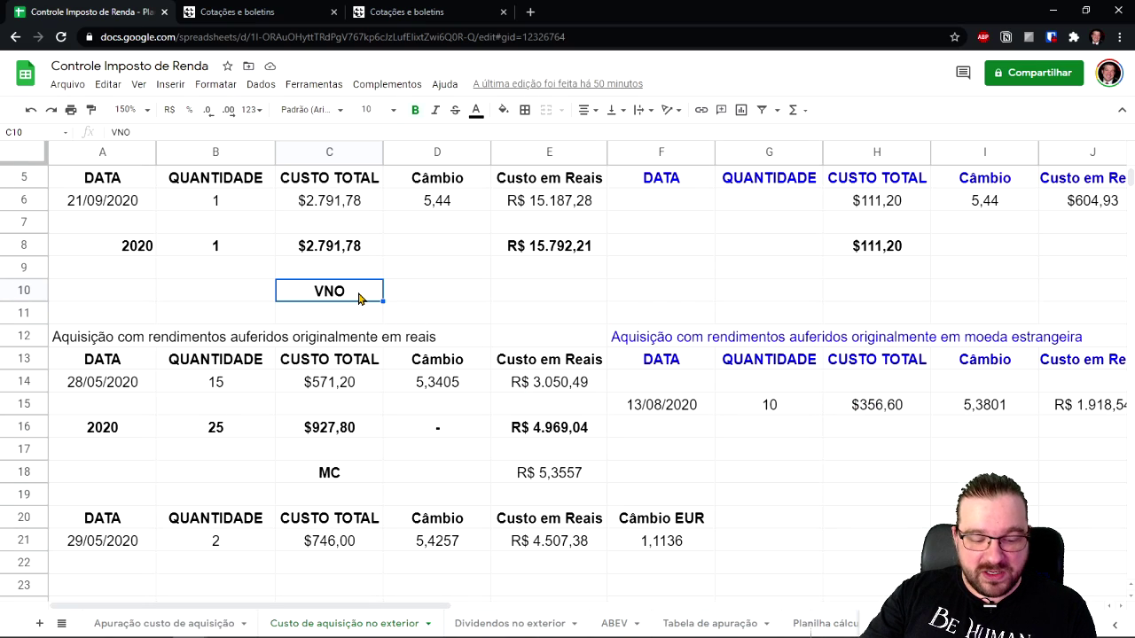
{"action": "key", "text": "ctrl+x"}
{"action": "left_click", "coordinate": [530, 299]}
{"action": "key", "text": "ctrl+v"}
{"action": "left_click", "coordinate": [773, 470]}
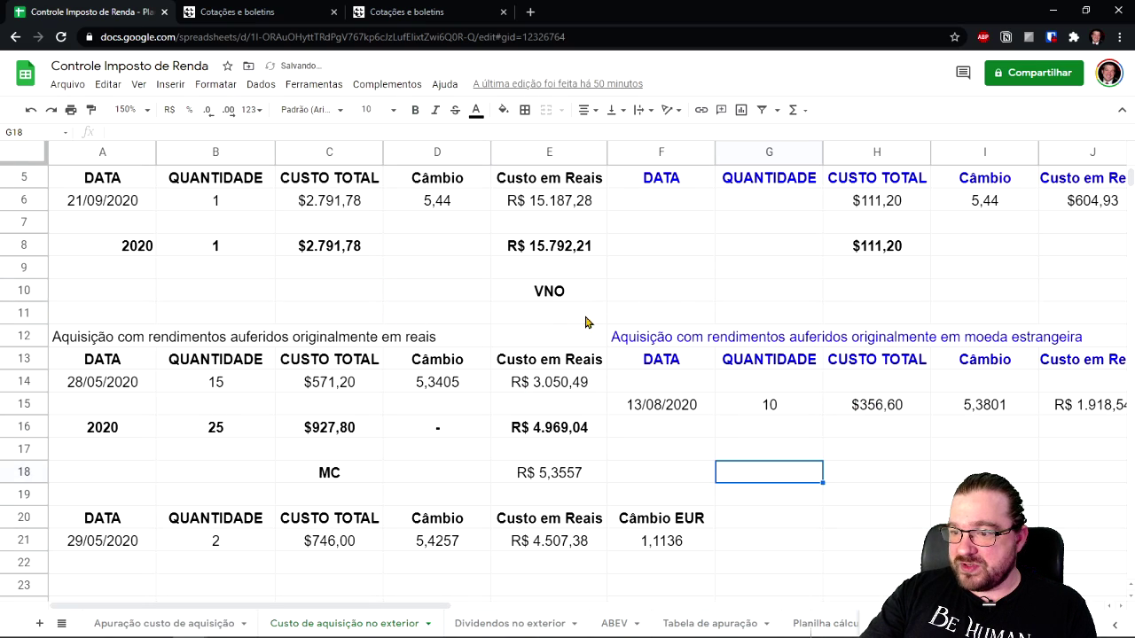
{"action": "left_click", "coordinate": [564, 298]}
{"action": "left_click", "coordinate": [218, 429]}
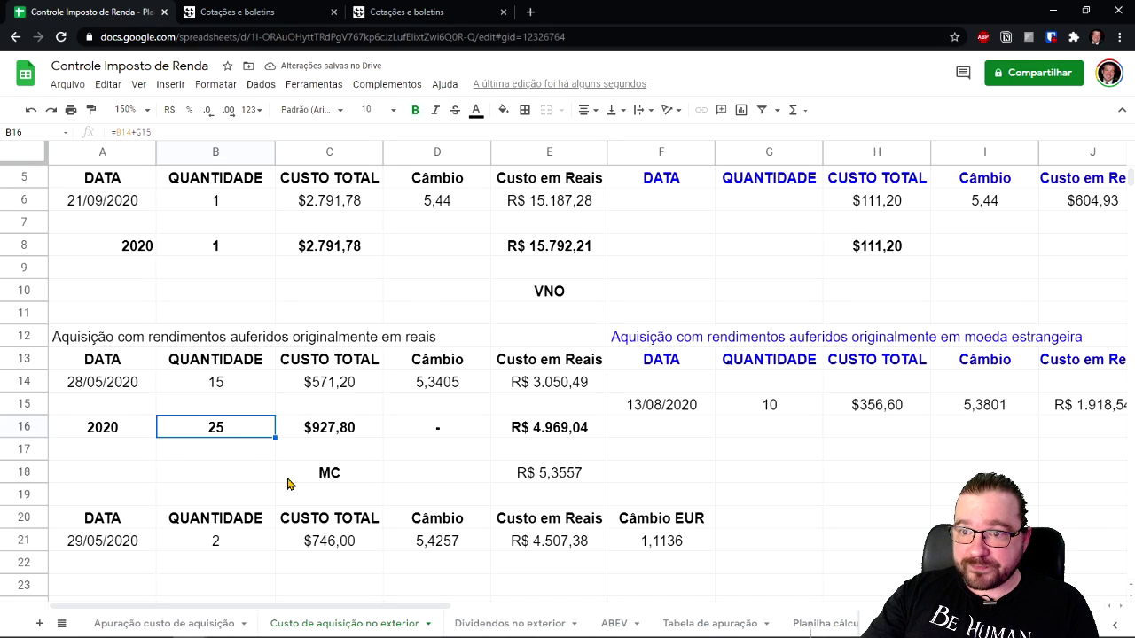
- Return to GCAP 2020 and enter "25 ações do Vornado, VNO" as the asset's Especificação
{"action": "left_click", "coordinate": [259, 623]}
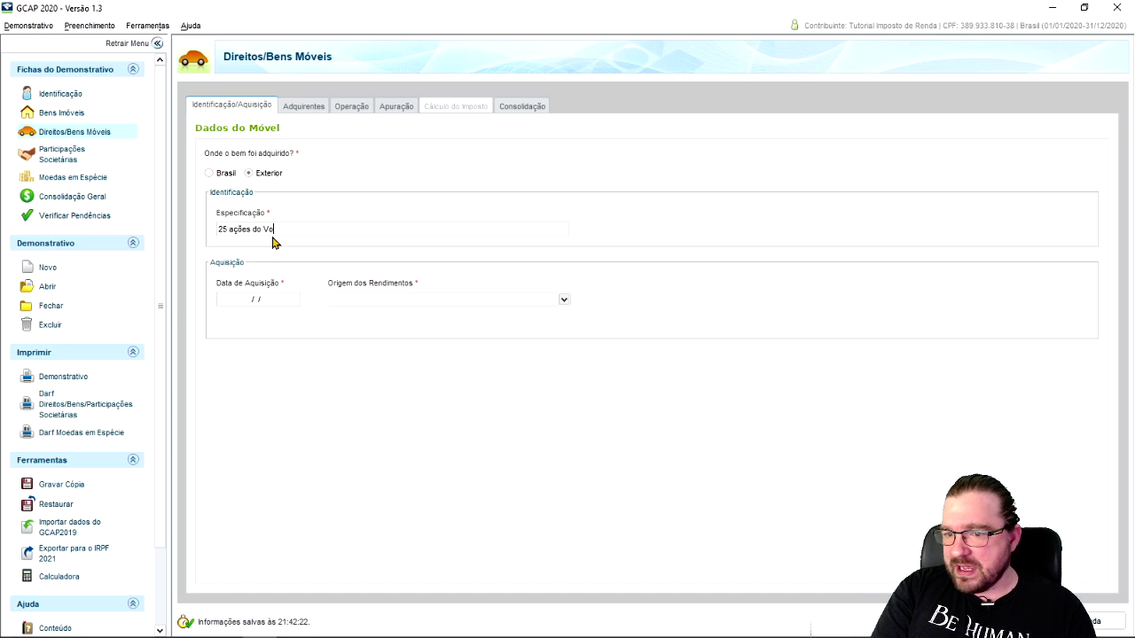
{"action": "type", "text": "EIT"}
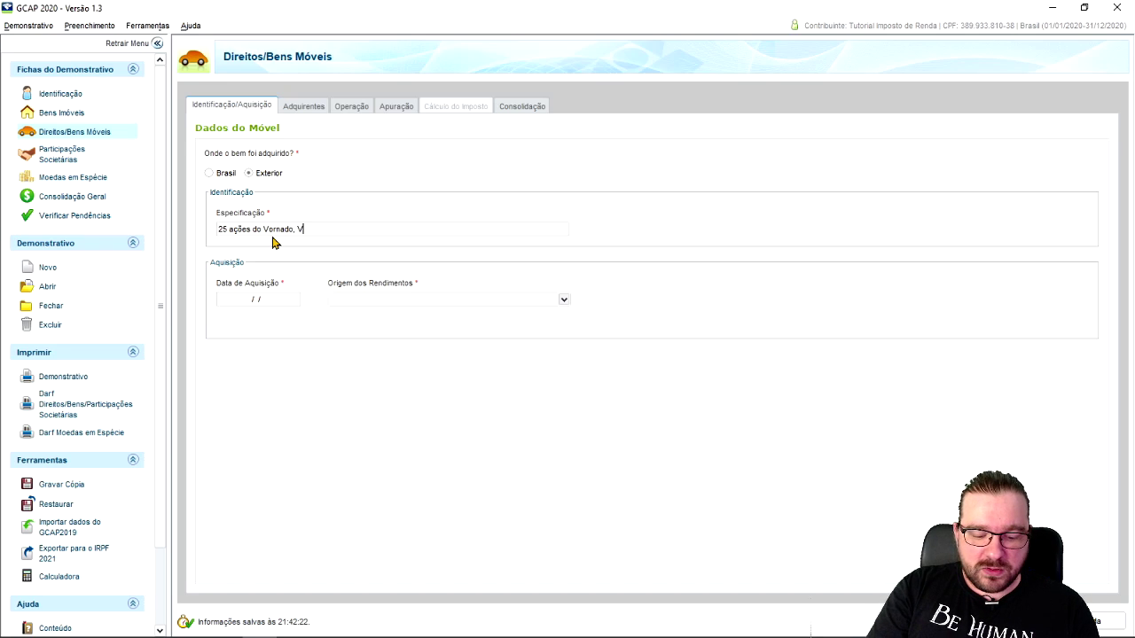
{"action": "type", "text": "NO"}
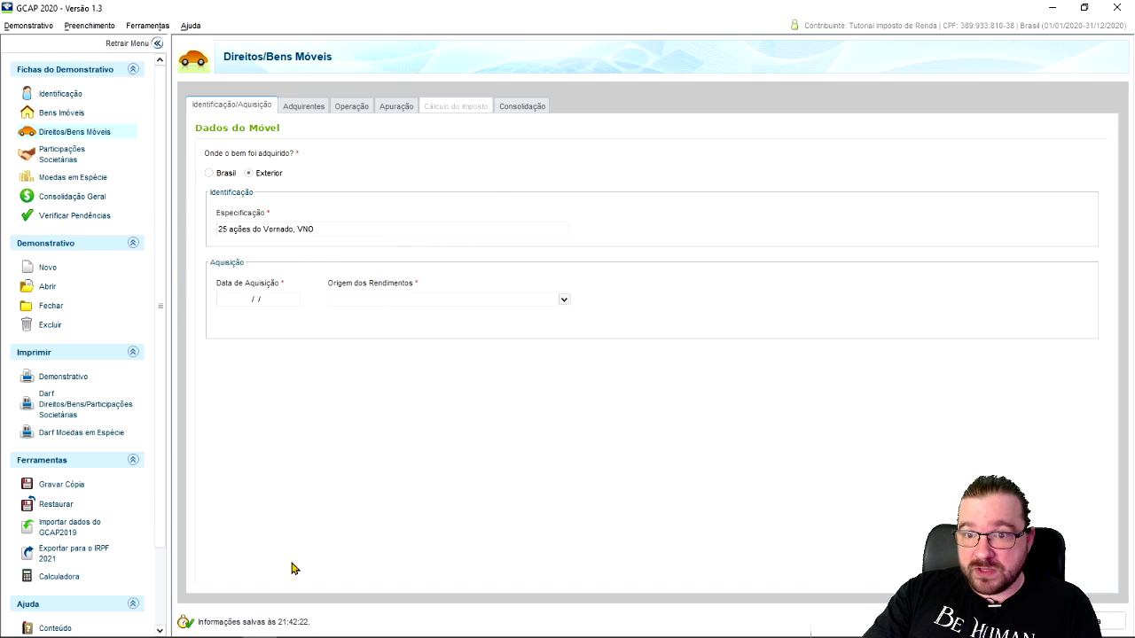
- Switch to IRPF 2021, open Bens e Direitos, and select the Vornado, VNO asset to review its description
{"action": "left_click", "coordinate": [226, 633]}
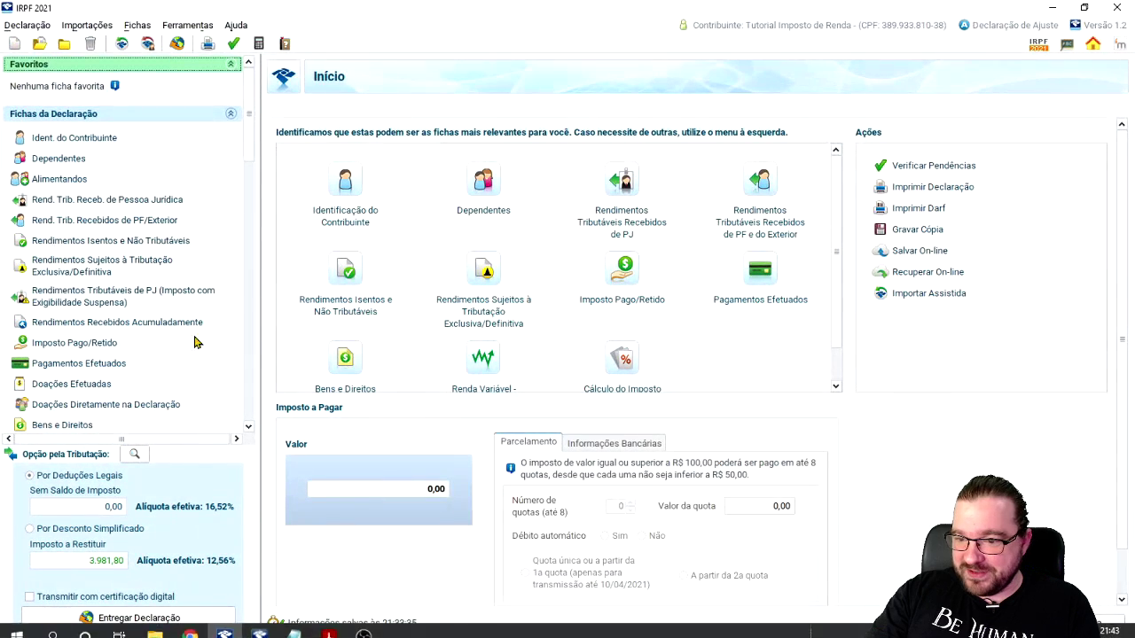
{"action": "left_click", "coordinate": [62, 425]}
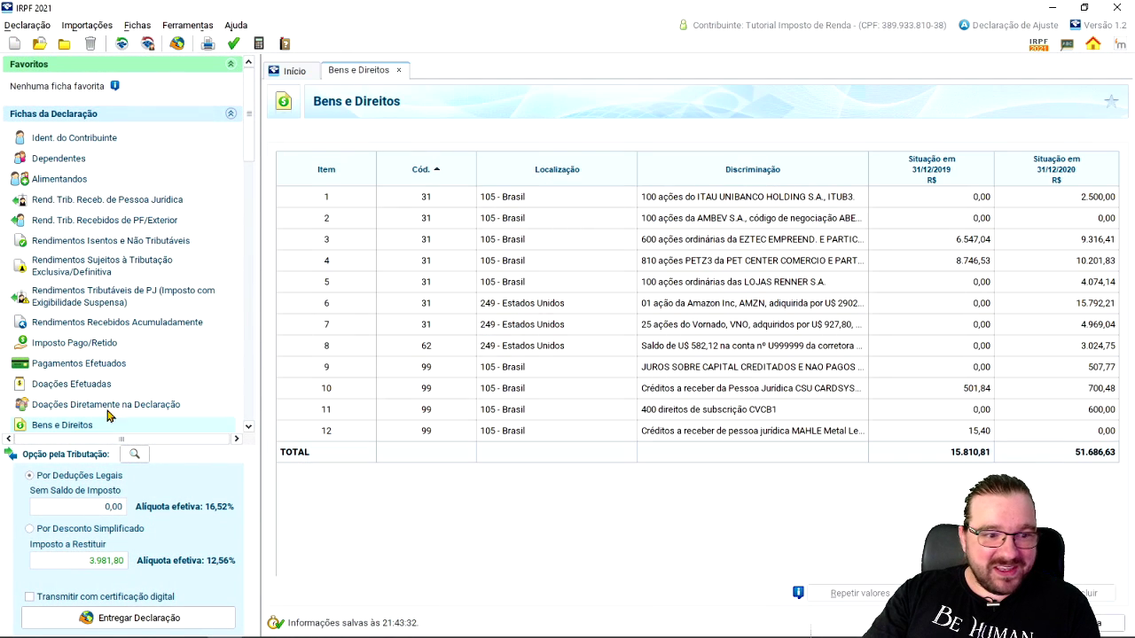
{"action": "left_click", "coordinate": [758, 328]}
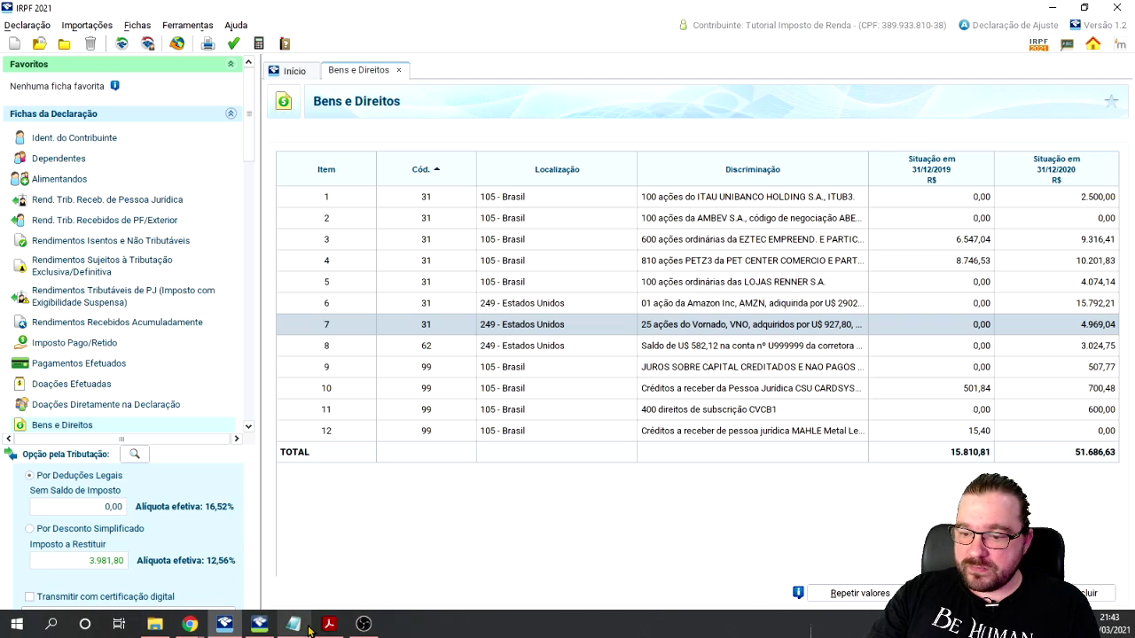
- Go back to the acquisition date in GCAP 2020, then look up both VNO purchase dates in the Controle Imposto de Renda spreadsheet
{"action": "left_click", "coordinate": [262, 625]}
{"action": "left_click", "coordinate": [317, 233]}
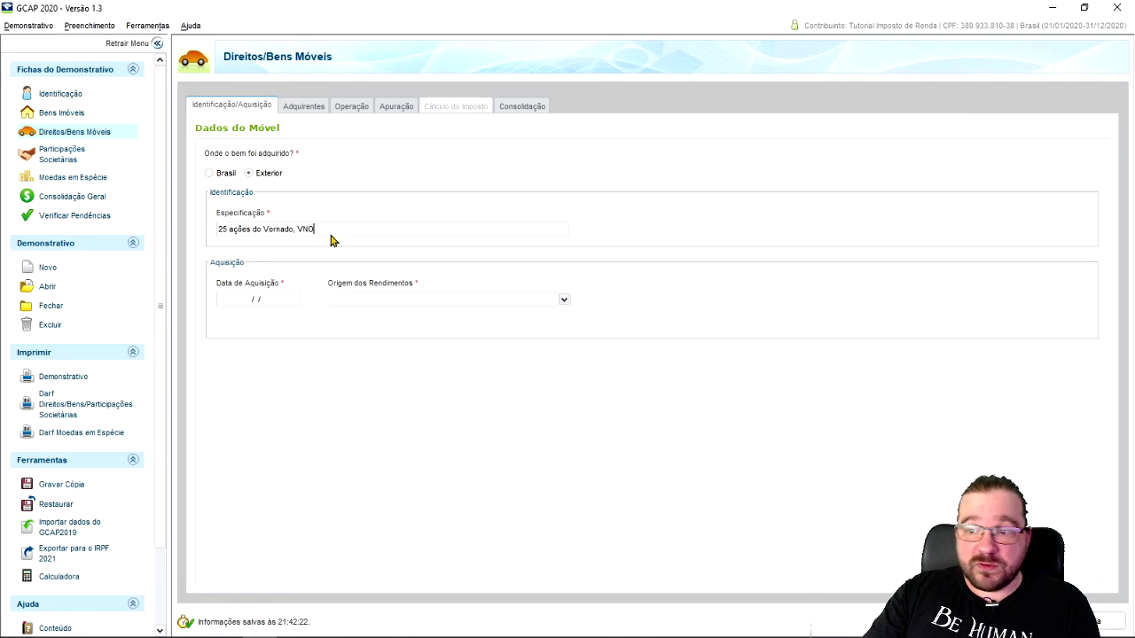
{"action": "left_click", "coordinate": [251, 300]}
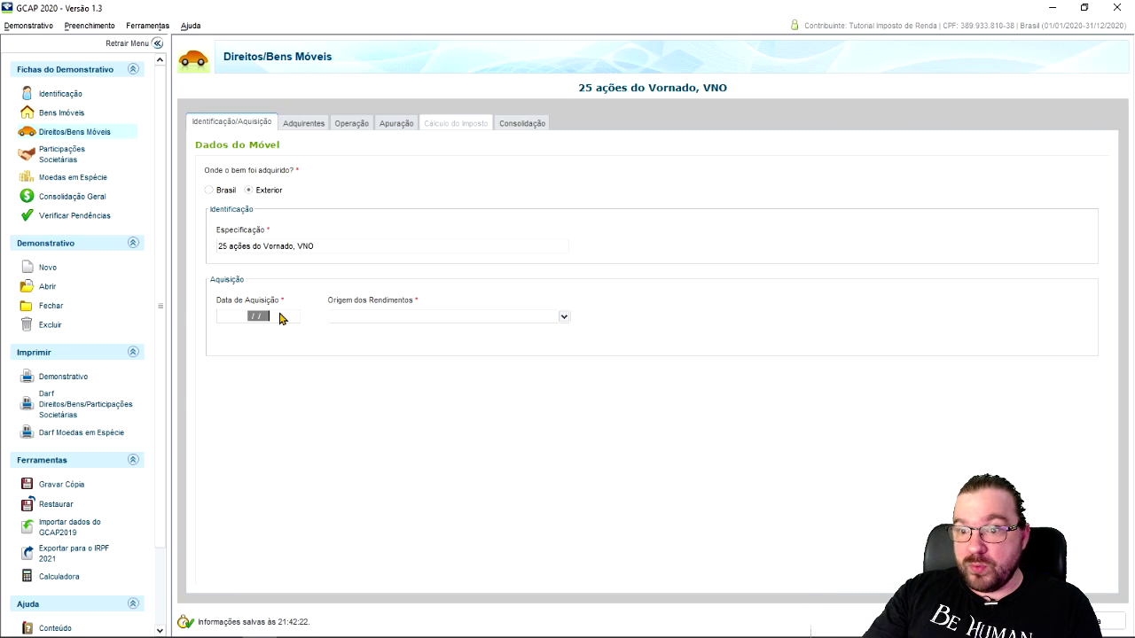
{"action": "left_click", "coordinate": [1050, 8]}
{"action": "left_click", "coordinate": [1050, 8]}
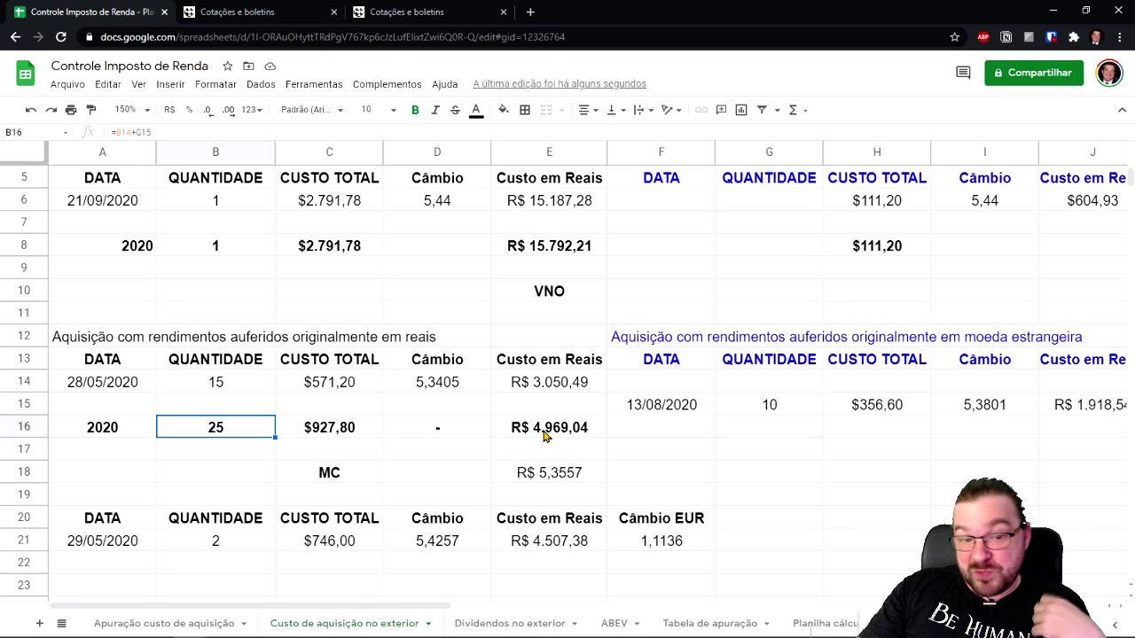
{"action": "left_click", "coordinate": [100, 384]}
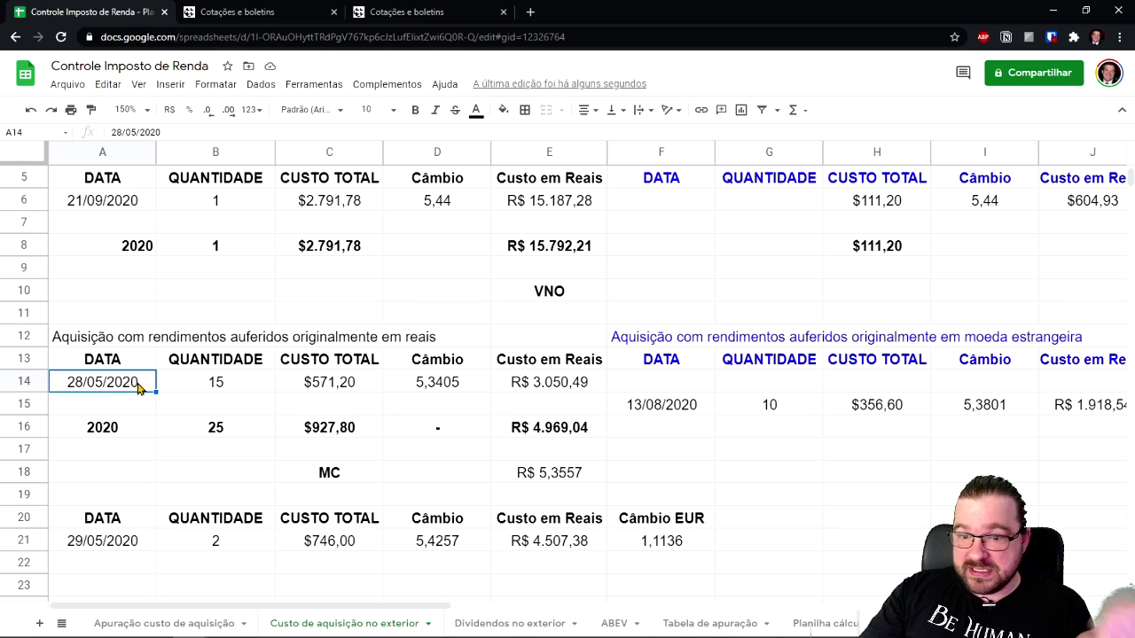
{"action": "left_click", "coordinate": [669, 412]}
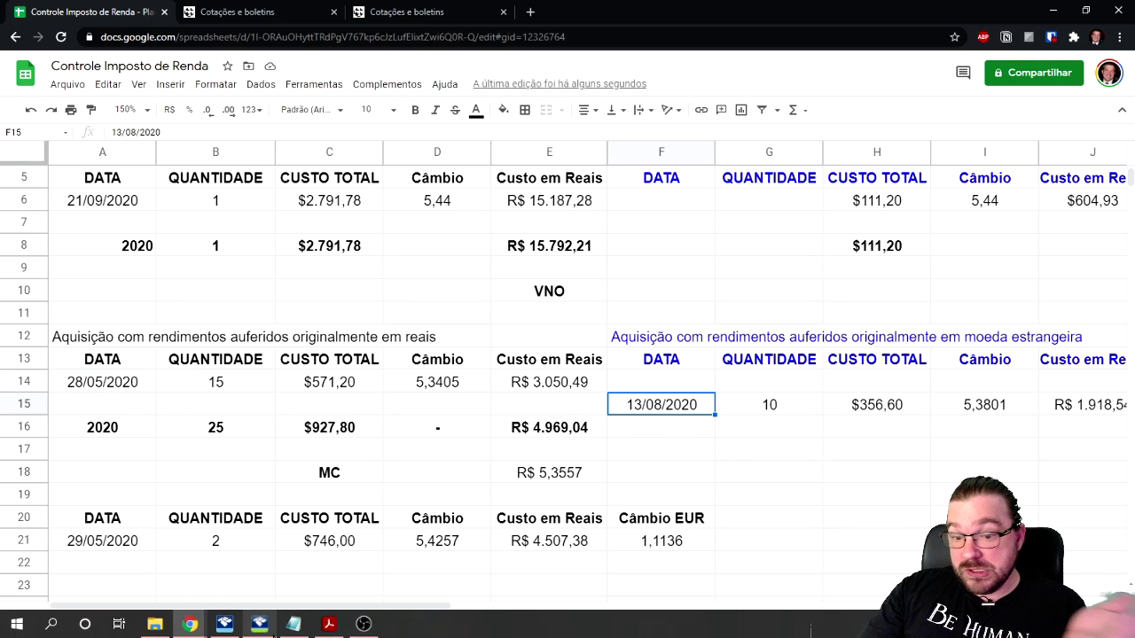
- Return to GCAP 2020 and enter 28/05/2020 as the Data de Aquisição of the VNO shares
{"action": "left_click", "coordinate": [259, 624]}
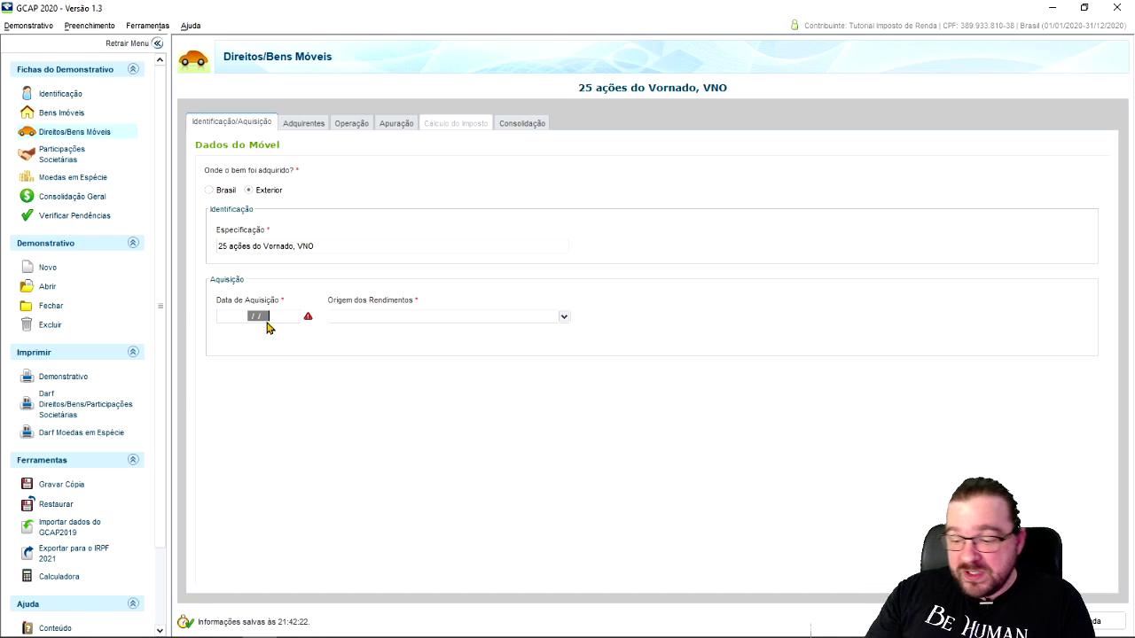
{"action": "type", "text": "25"}
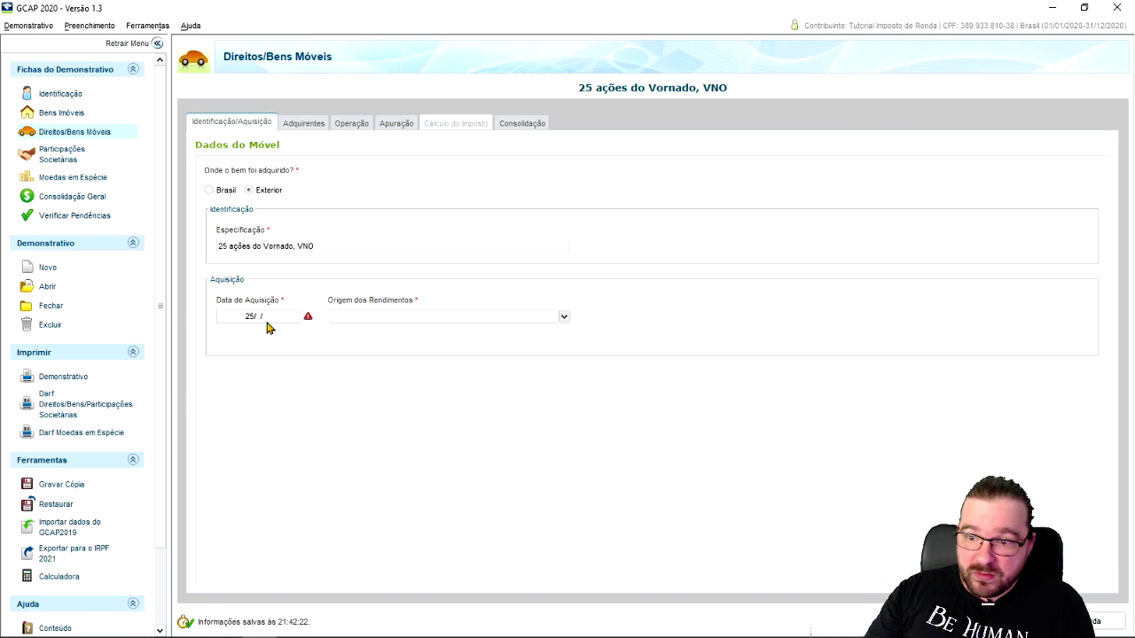
{"action": "left_click", "coordinate": [1042, 8]}
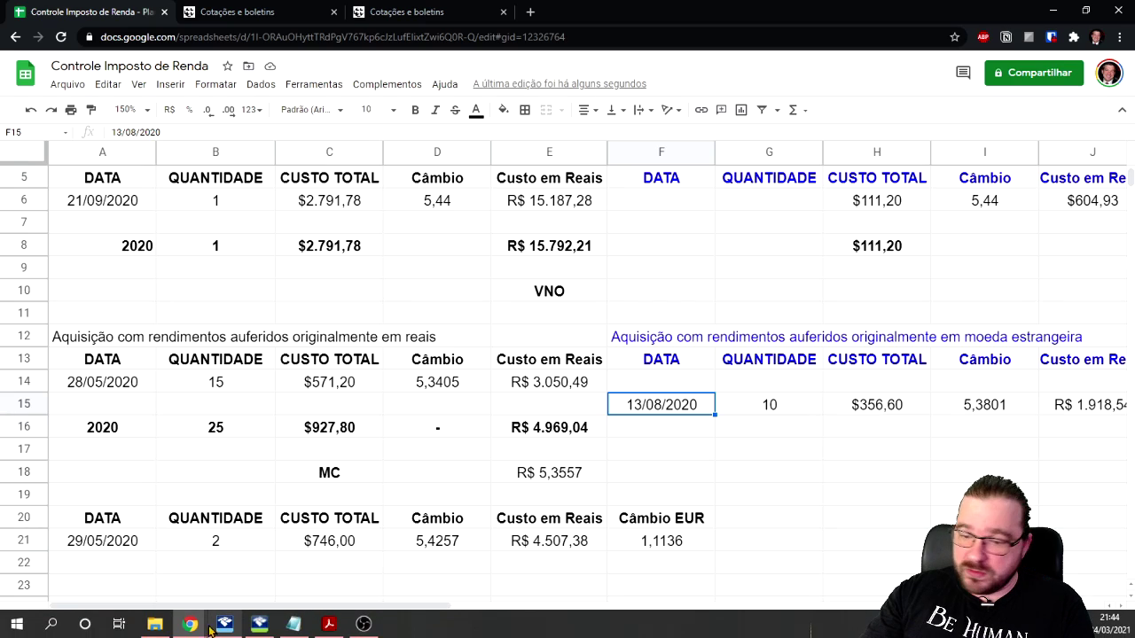
{"action": "left_click", "coordinate": [189, 625]}
{"action": "type", "text": "2"}
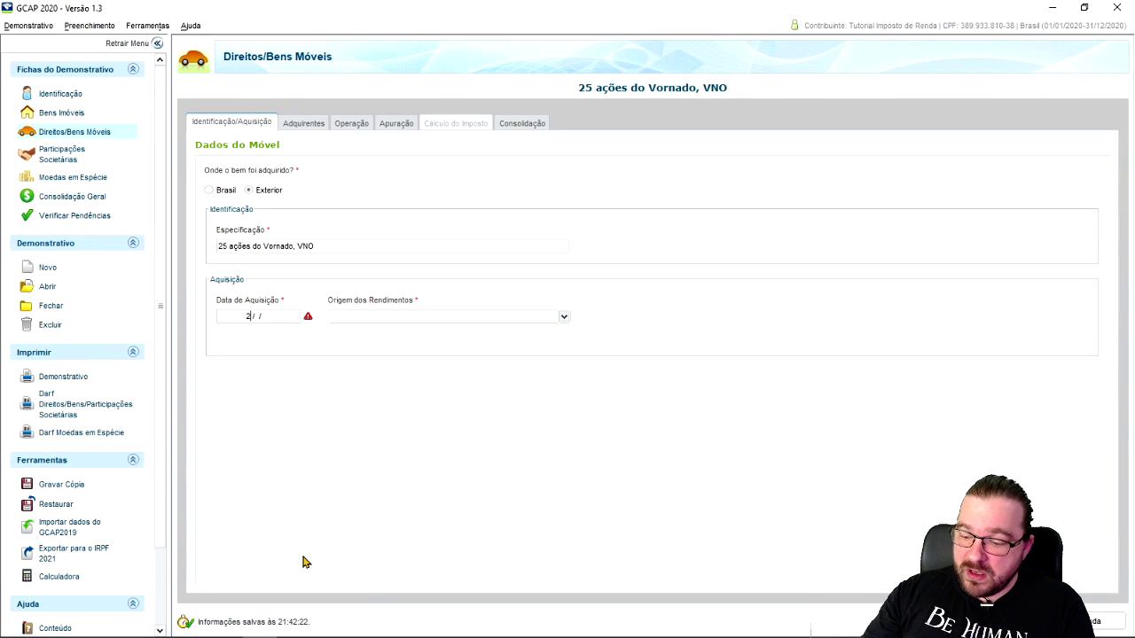
{"action": "type", "text": "8/05/2020"}
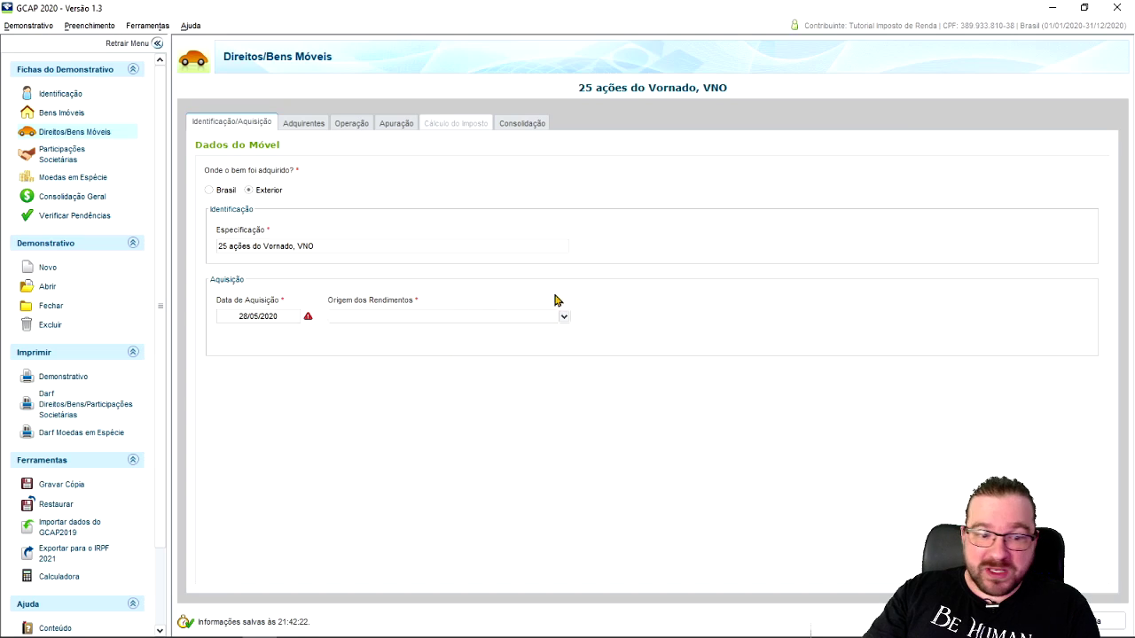
- Switch to the spreadsheet and move the 13/08/2020 VNO purchase from F15:J15 to the originally-in-reais block, starting at A15
{"action": "left_click", "coordinate": [563, 317]}
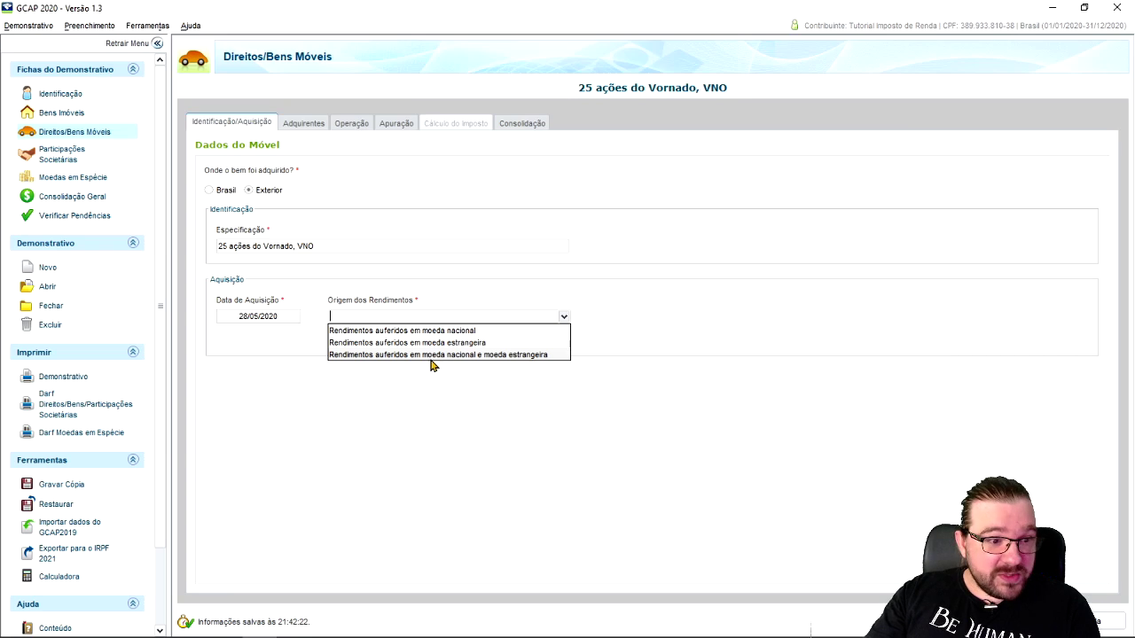
{"action": "left_click", "coordinate": [1052, 8]}
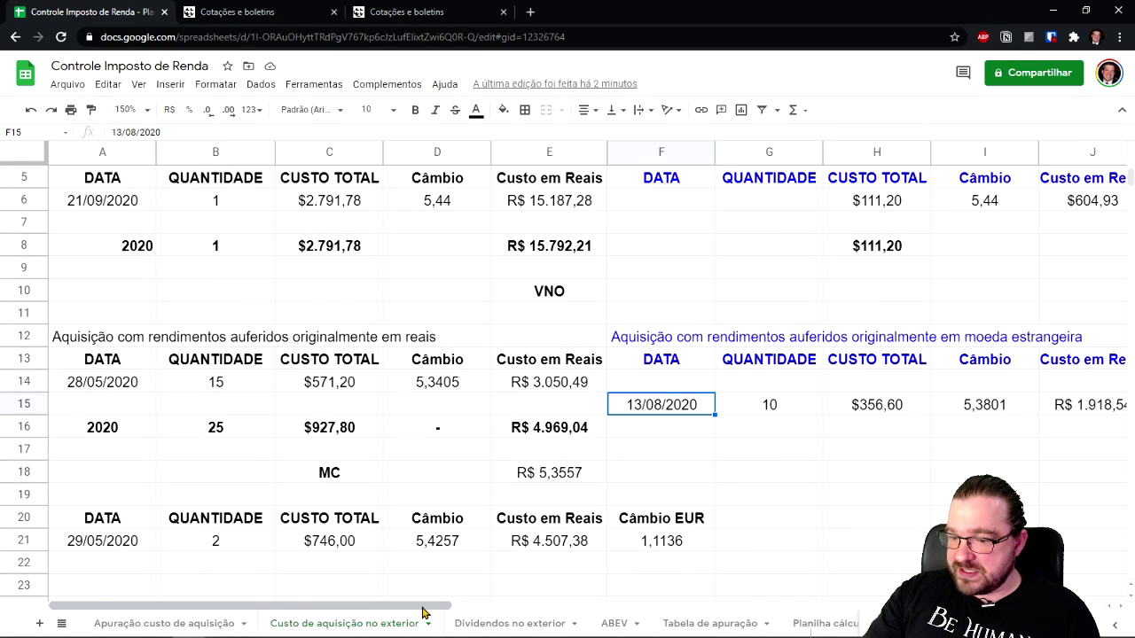
{"action": "left_click_drag", "start_coordinate": [422, 612], "coordinate": [538, 603]}
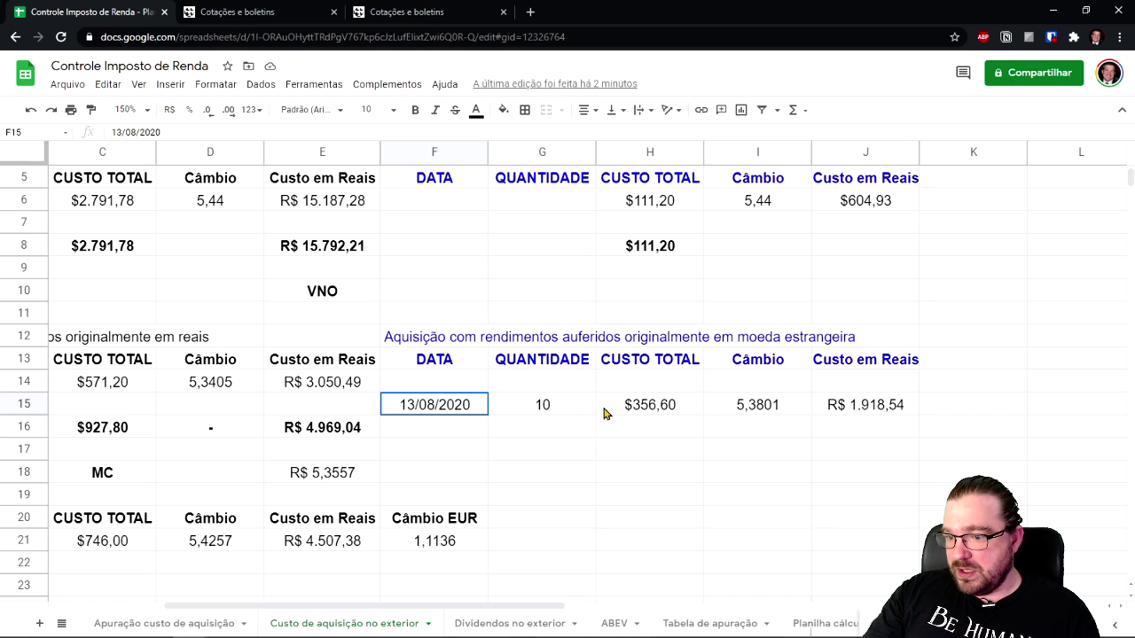
{"action": "left_click", "coordinate": [886, 405], "text": "shift"}
{"action": "key", "text": "ctrl+c"}
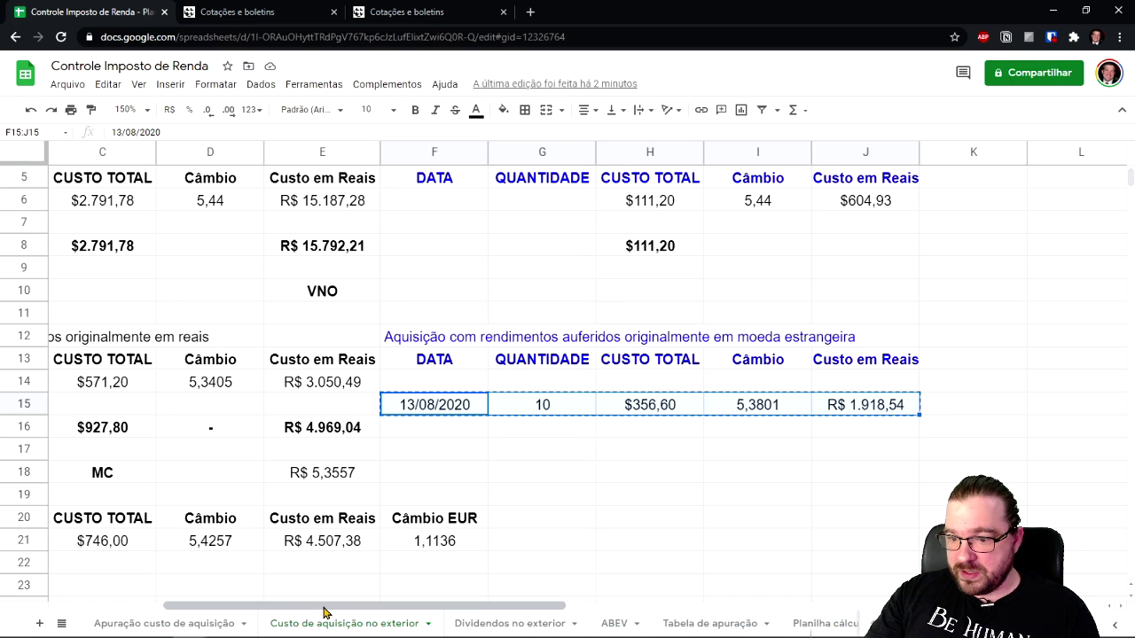
{"action": "left_click_drag", "start_coordinate": [324, 612], "coordinate": [159, 608]}
{"action": "left_click", "coordinate": [125, 412]}
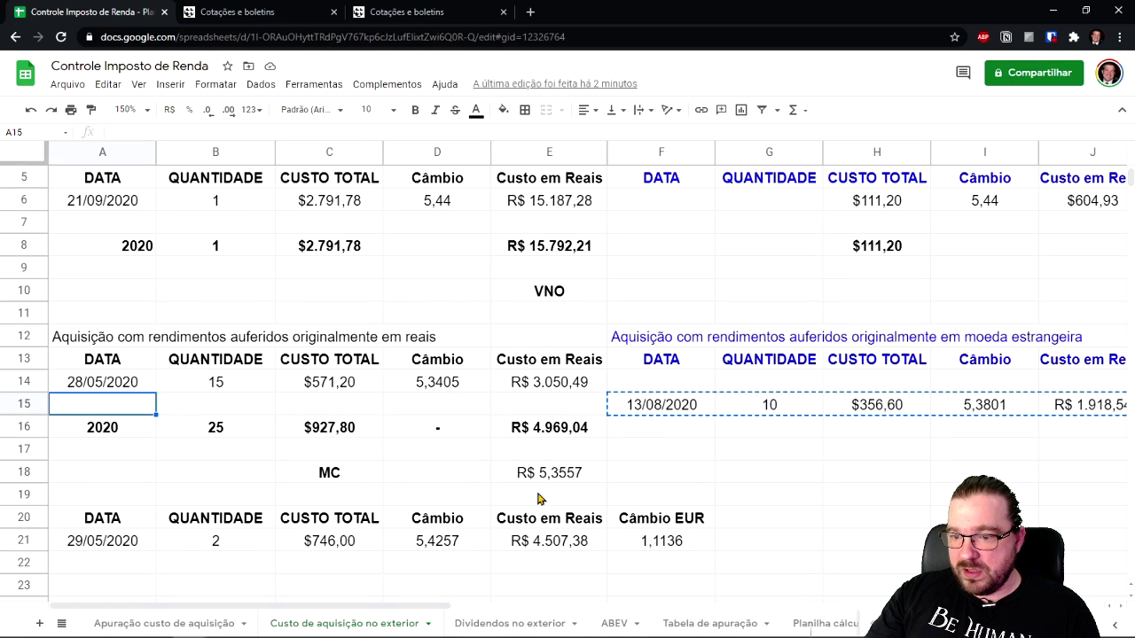
{"action": "key", "text": "ctrl+v"}
{"action": "left_click", "coordinate": [788, 456]}
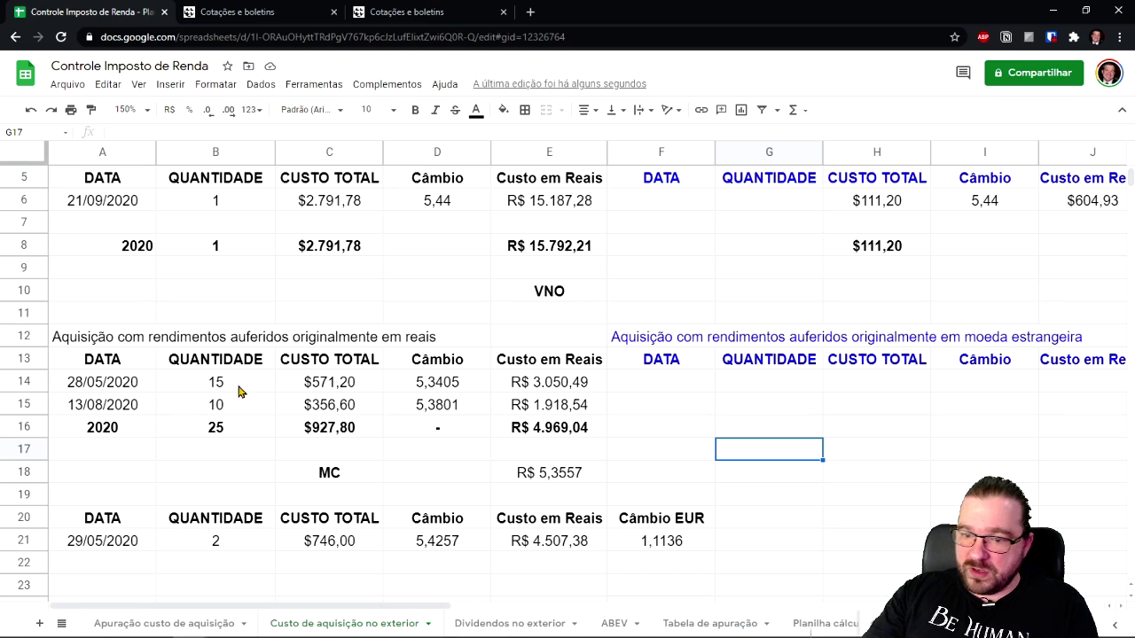
- Review the dates, quantities, total costs and exchange rates of both VNO purchases, and the total cost in reais in E16
{"action": "left_click", "coordinate": [112, 390]}
{"action": "left_click", "coordinate": [113, 410]}
{"action": "left_click_drag", "start_coordinate": [235, 381], "coordinate": [236, 399]}
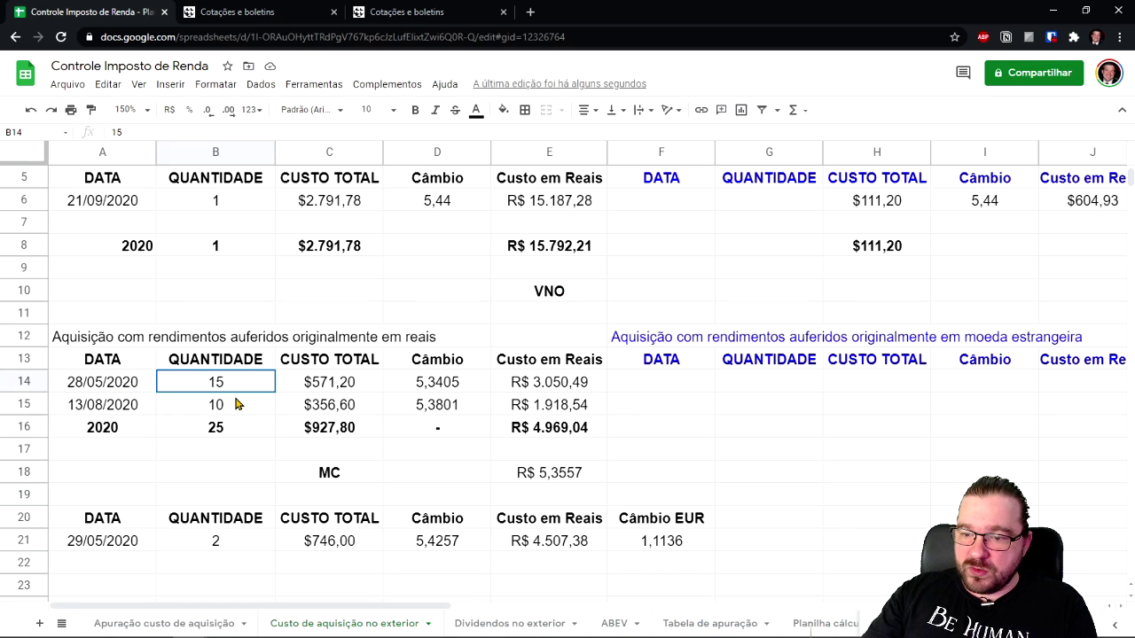
{"action": "left_click_drag", "start_coordinate": [340, 385], "coordinate": [338, 412]}
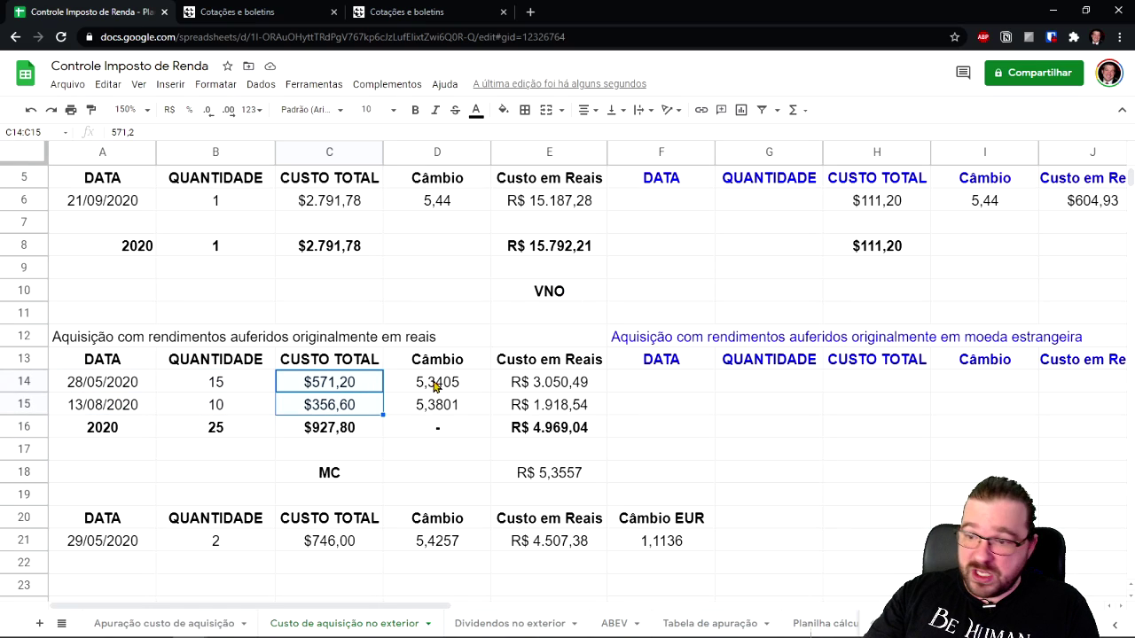
{"action": "left_click_drag", "start_coordinate": [437, 386], "coordinate": [438, 406]}
{"action": "left_click", "coordinate": [581, 433]}
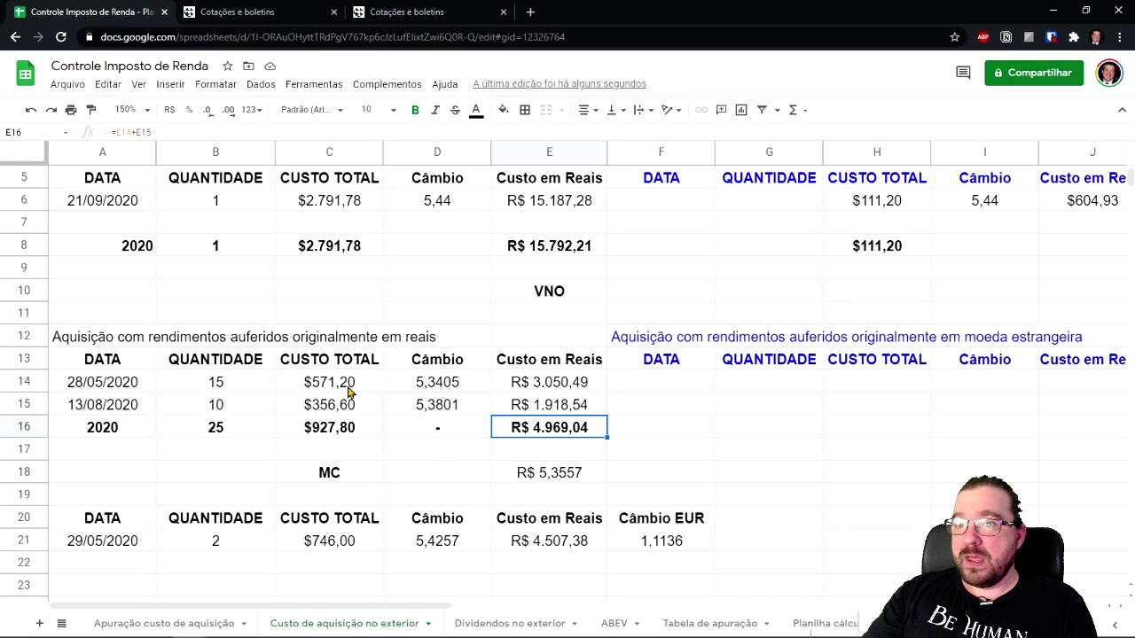
- Return to GCAP 2020 and set Origem dos Rendimentos to "Rendimentos auferidos em moeda nacional"
{"action": "left_click", "coordinate": [272, 624]}
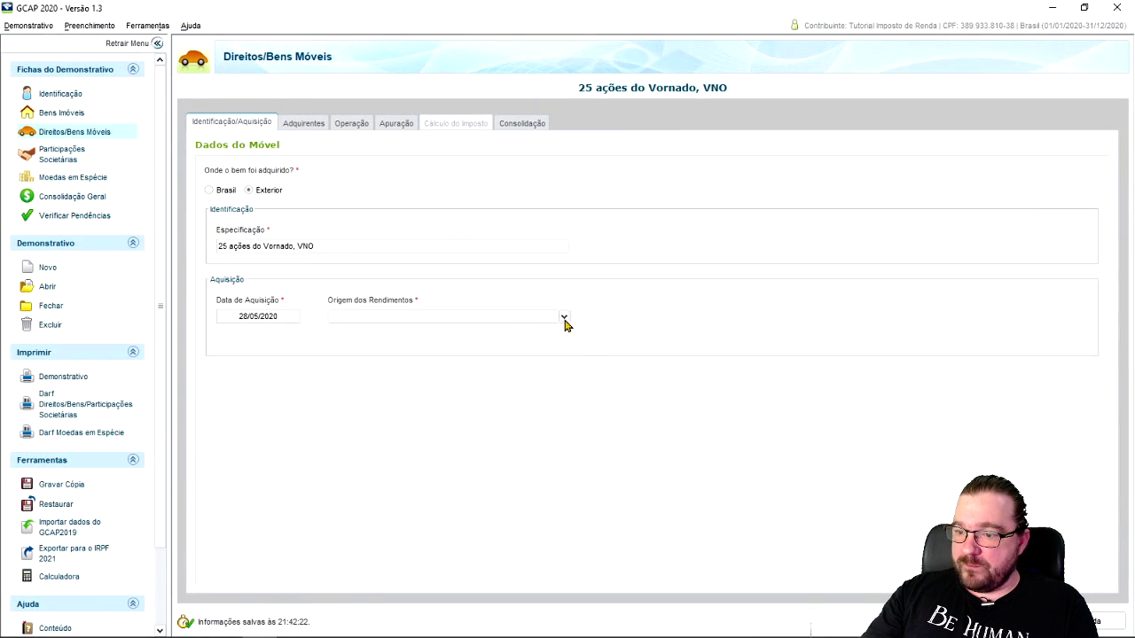
{"action": "left_click", "coordinate": [564, 317]}
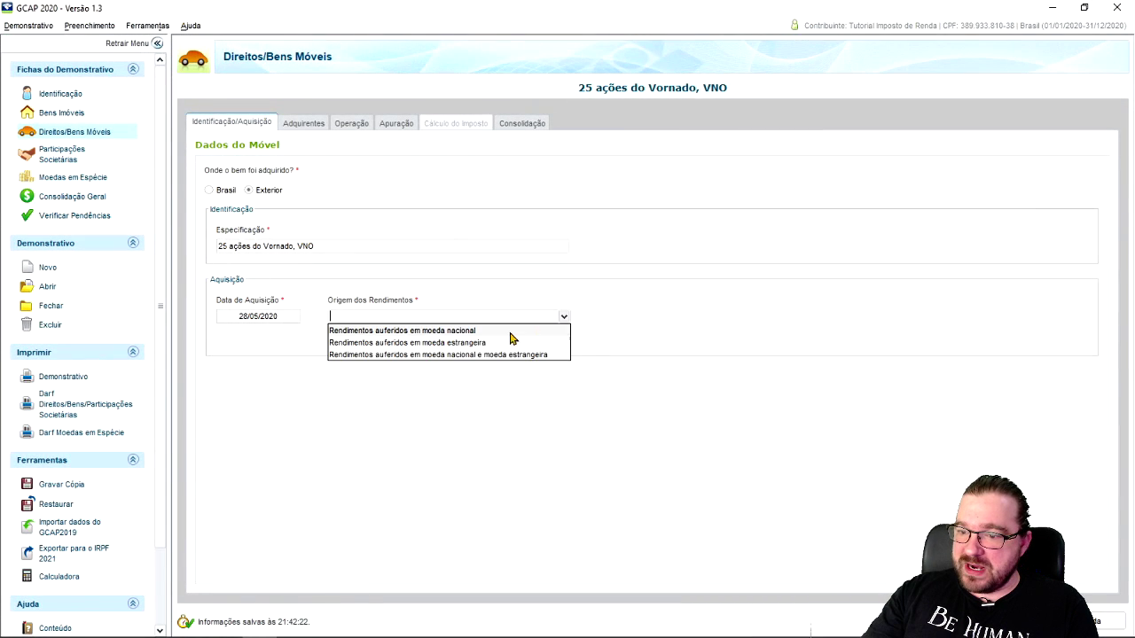
{"action": "left_click", "coordinate": [452, 331]}
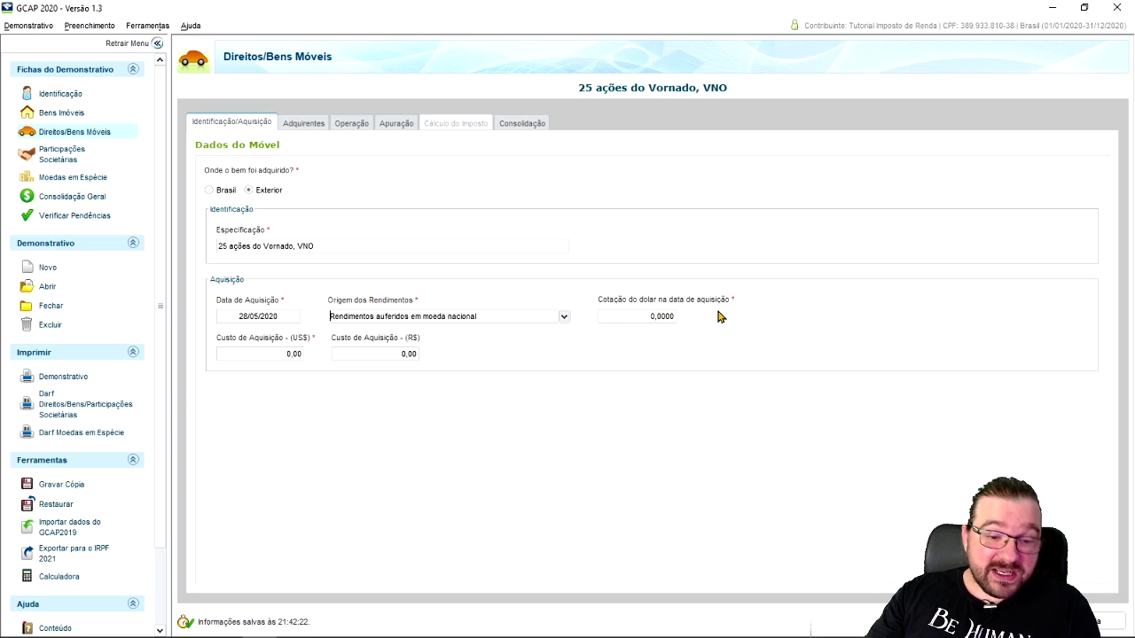
- Switch to the spreadsheet and compare the two VNO purchase dates in A14 and A15
{"action": "left_click", "coordinate": [1052, 8]}
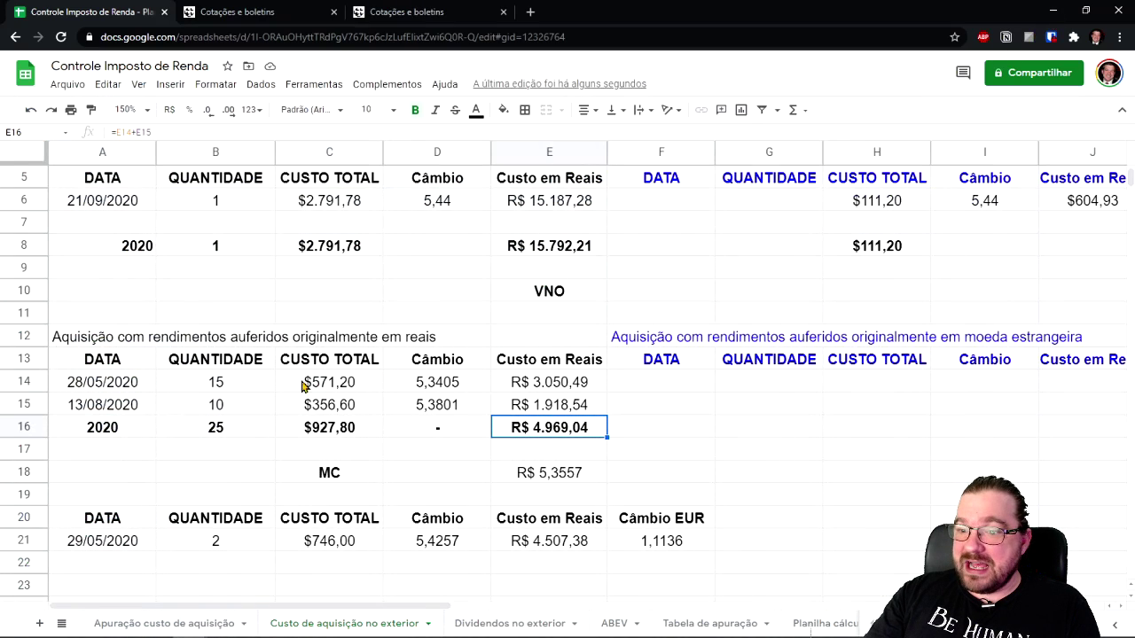
{"action": "left_click", "coordinate": [80, 390]}
{"action": "left_click", "coordinate": [80, 407]}
{"action": "left_click", "coordinate": [93, 386]}
{"action": "left_click", "coordinate": [98, 411]}
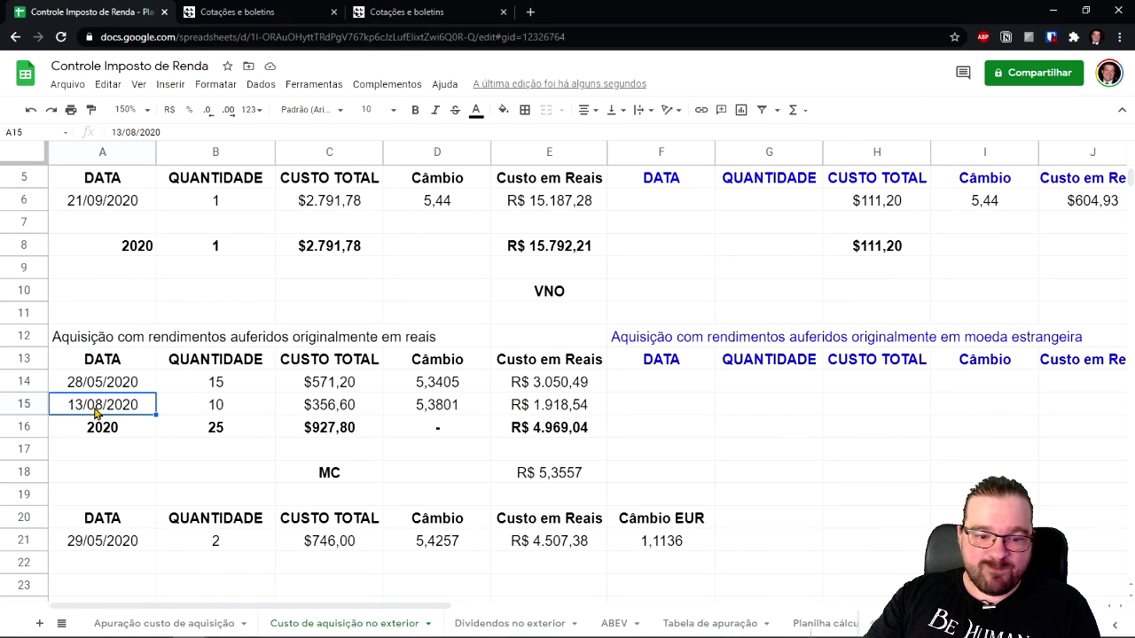
- Clear the average rate in E18 and replace the dash in D16 with the formula =E16/C16
{"action": "left_click", "coordinate": [550, 477]}
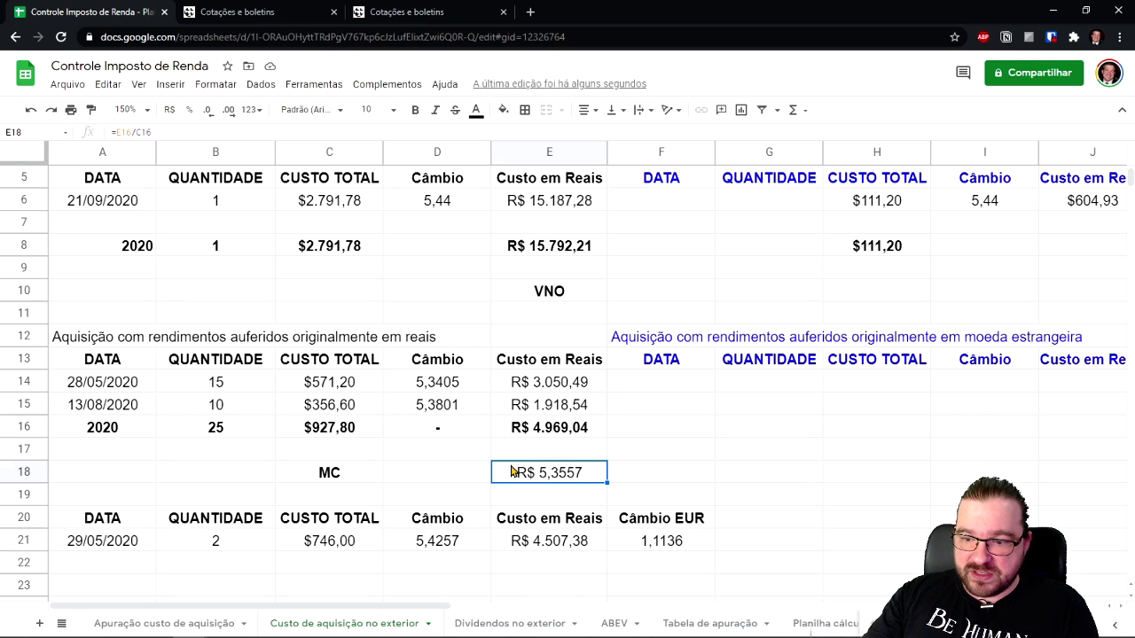
{"action": "key", "text": "Delete"}
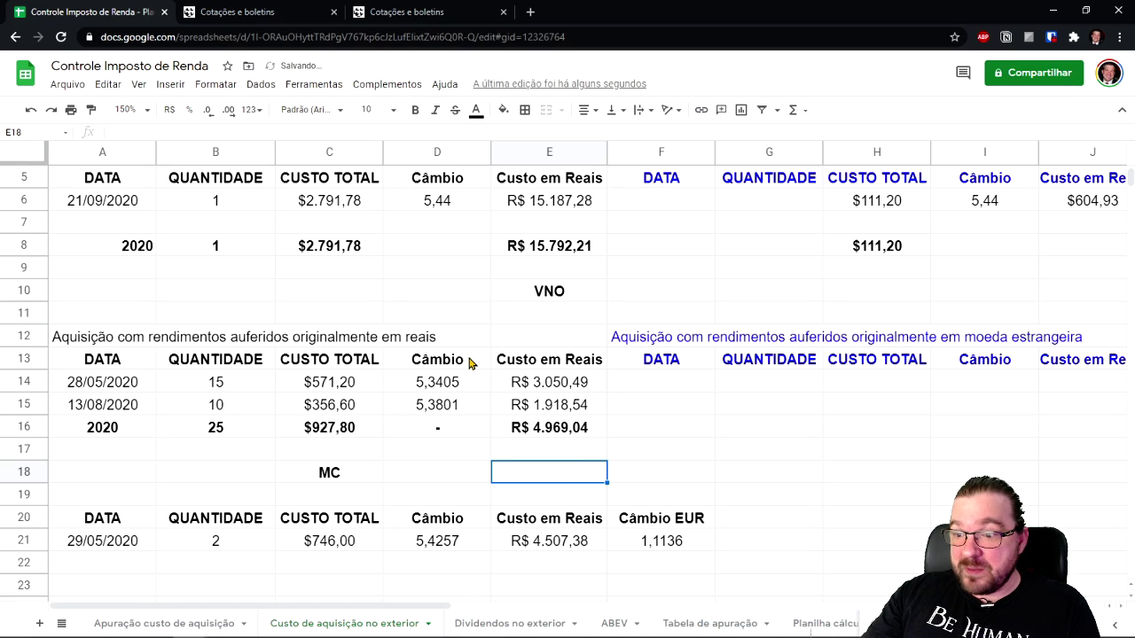
{"action": "left_click", "coordinate": [440, 432]}
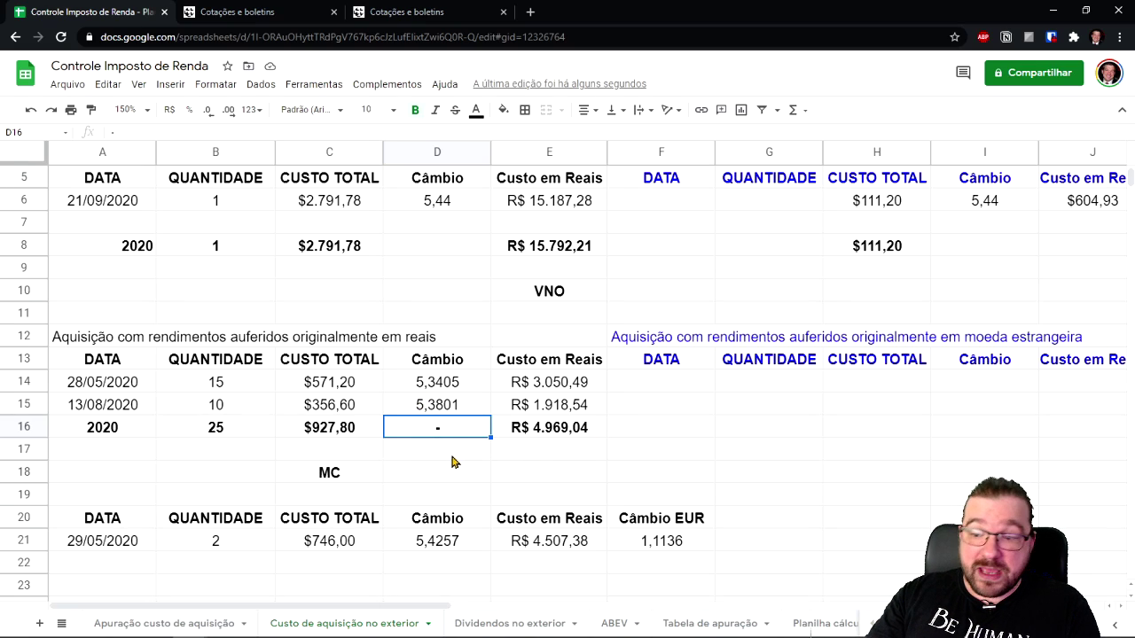
{"action": "key", "text": "Delete"}
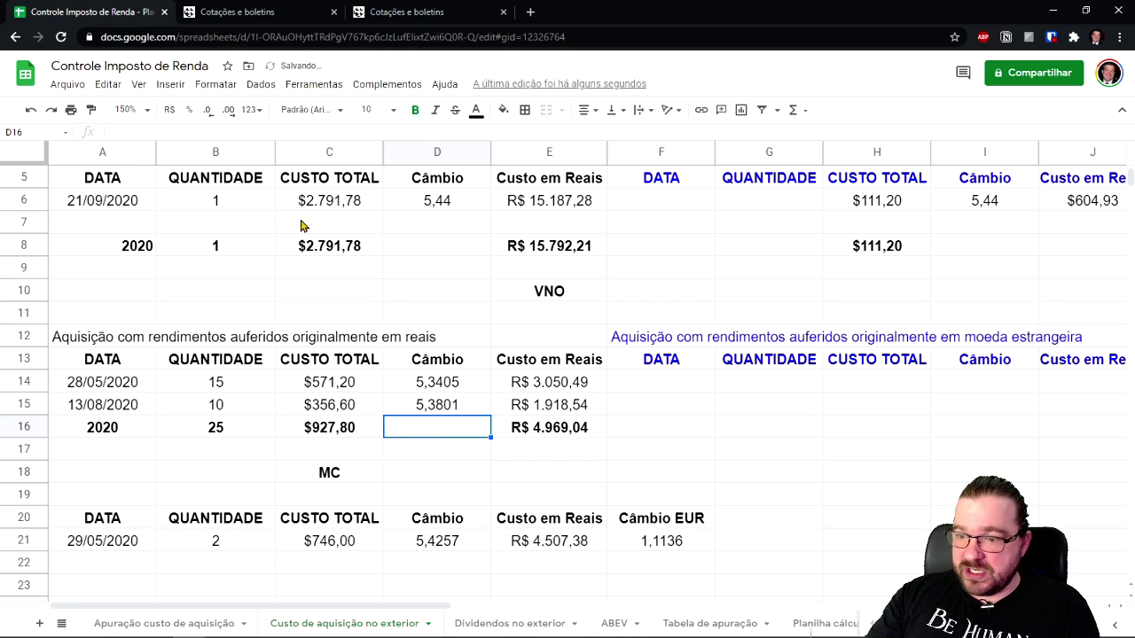
{"action": "left_click", "coordinate": [223, 132]}
{"action": "type", "text": "="}
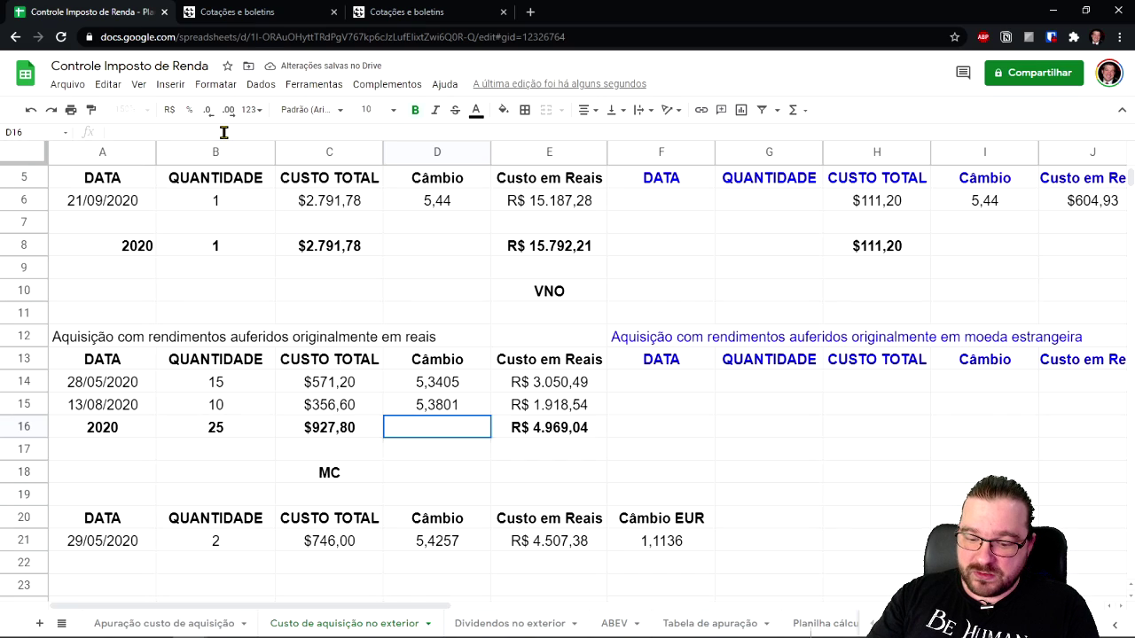
{"action": "left_click", "coordinate": [556, 435]}
{"action": "type", "text": "/"}
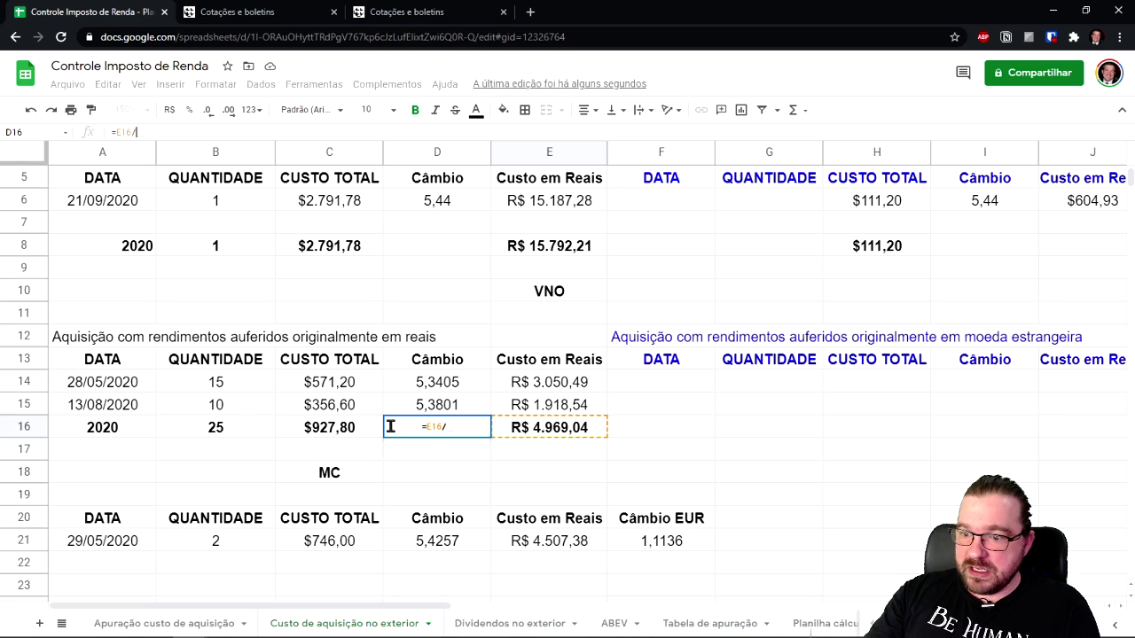
{"action": "left_click", "coordinate": [343, 438]}
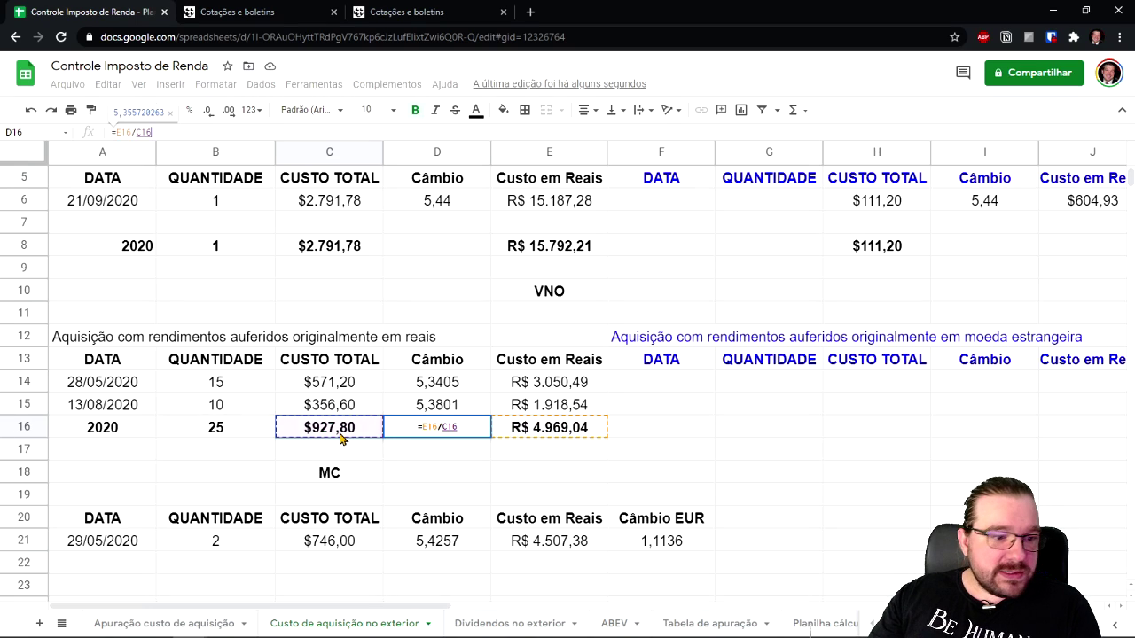
{"action": "key", "text": "Return"}
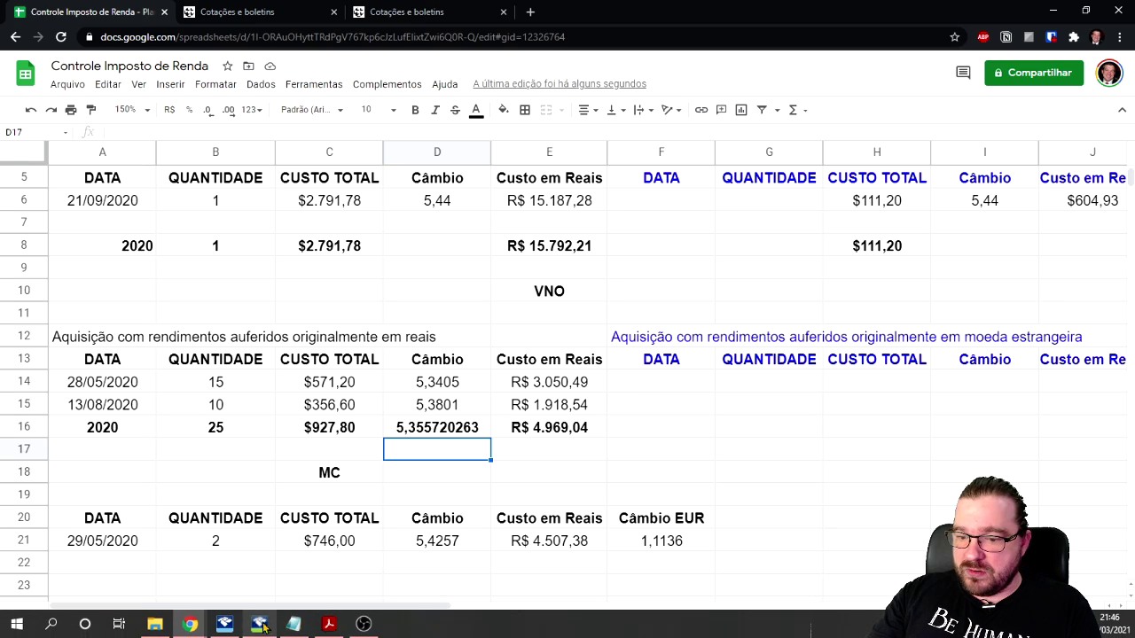
- Switch to GCAP 2020 and set the dollar rate on the acquisition date to 5,3557
{"action": "left_click", "coordinate": [258, 624]}
{"action": "left_click", "coordinate": [658, 317]}
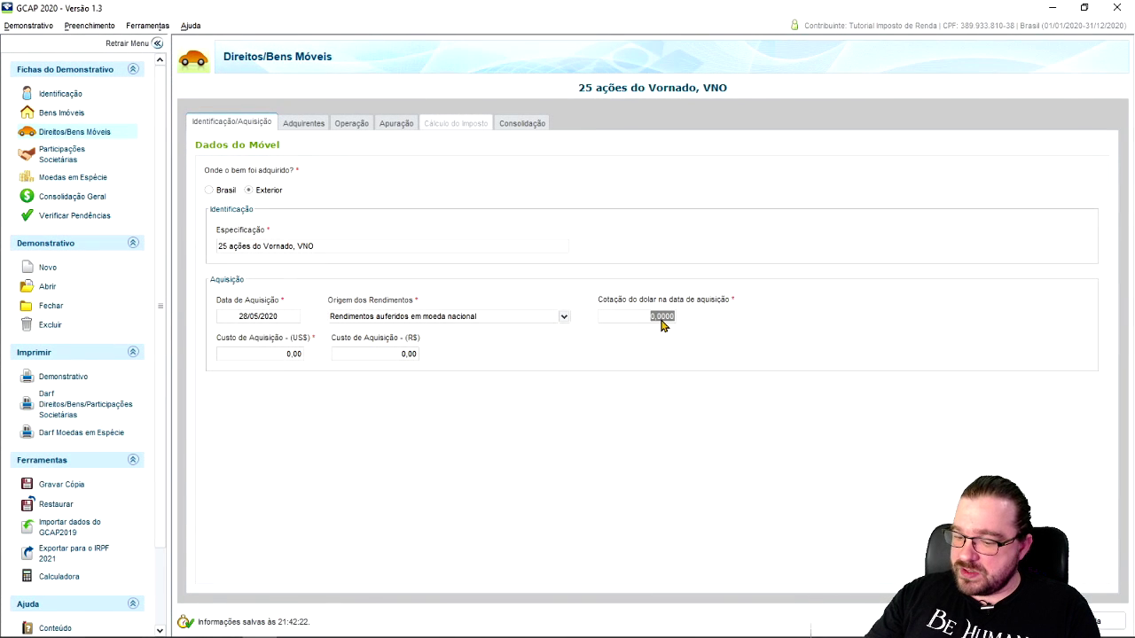
{"action": "type", "text": "5,3557"}
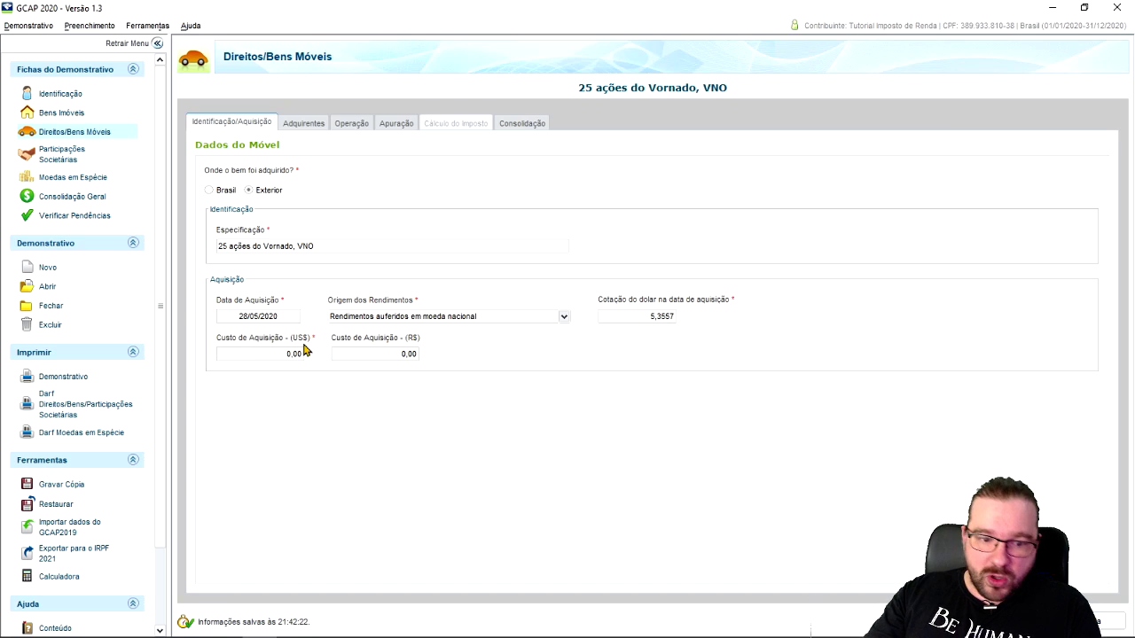
- Enter the spreadsheet's C16 total, 927,80, as Custo de Aquisição (US$) in GCAP, and compare the resulting cost in reais with E16
{"action": "left_click", "coordinate": [1052, 7]}
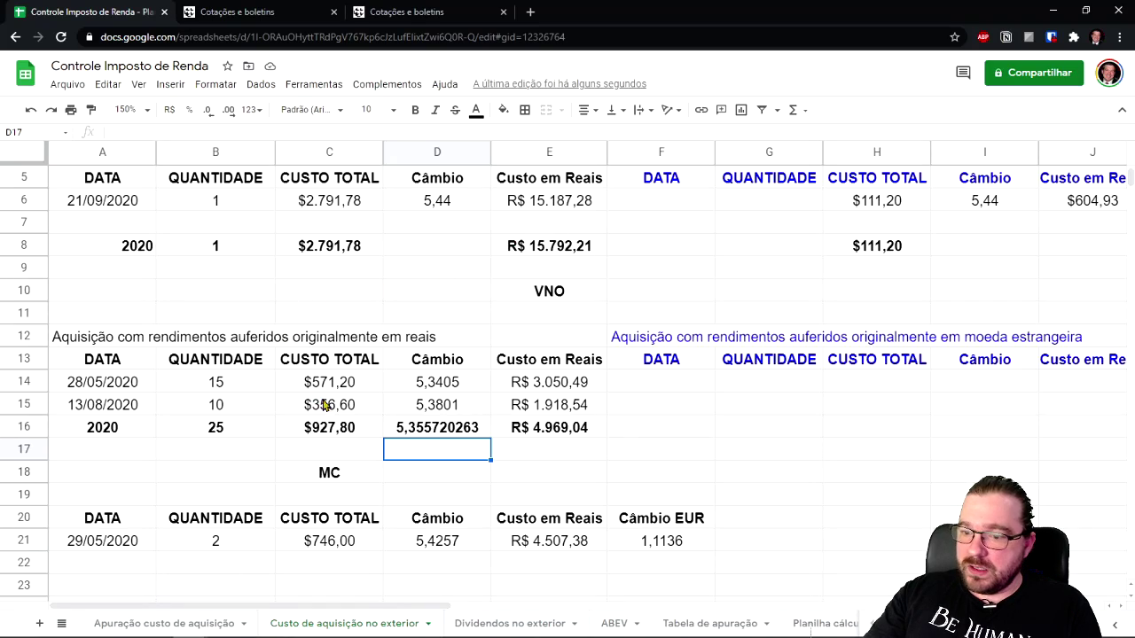
{"action": "left_click", "coordinate": [346, 435]}
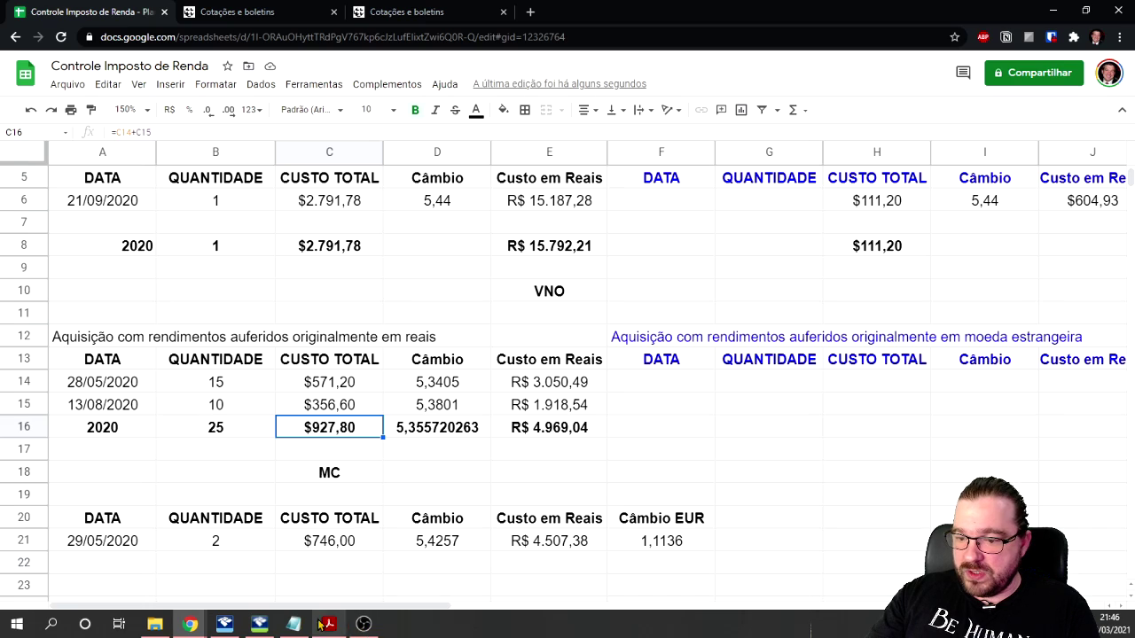
{"action": "left_click", "coordinate": [262, 625]}
{"action": "left_click", "coordinate": [286, 360]}
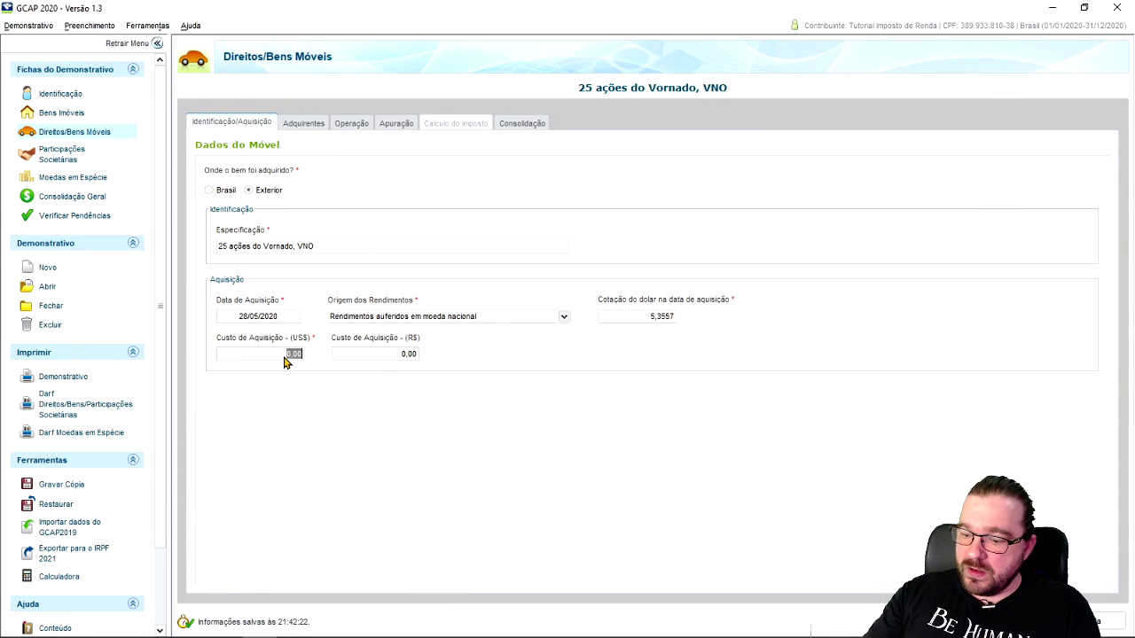
{"action": "type", "text": "927,80"}
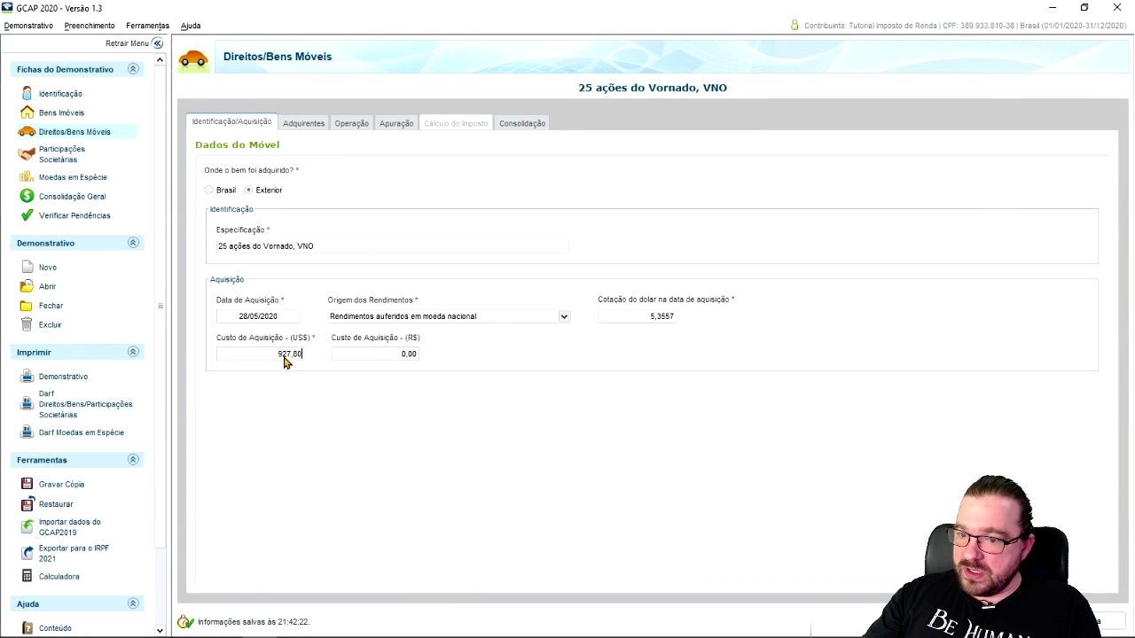
{"action": "left_click", "coordinate": [423, 252]}
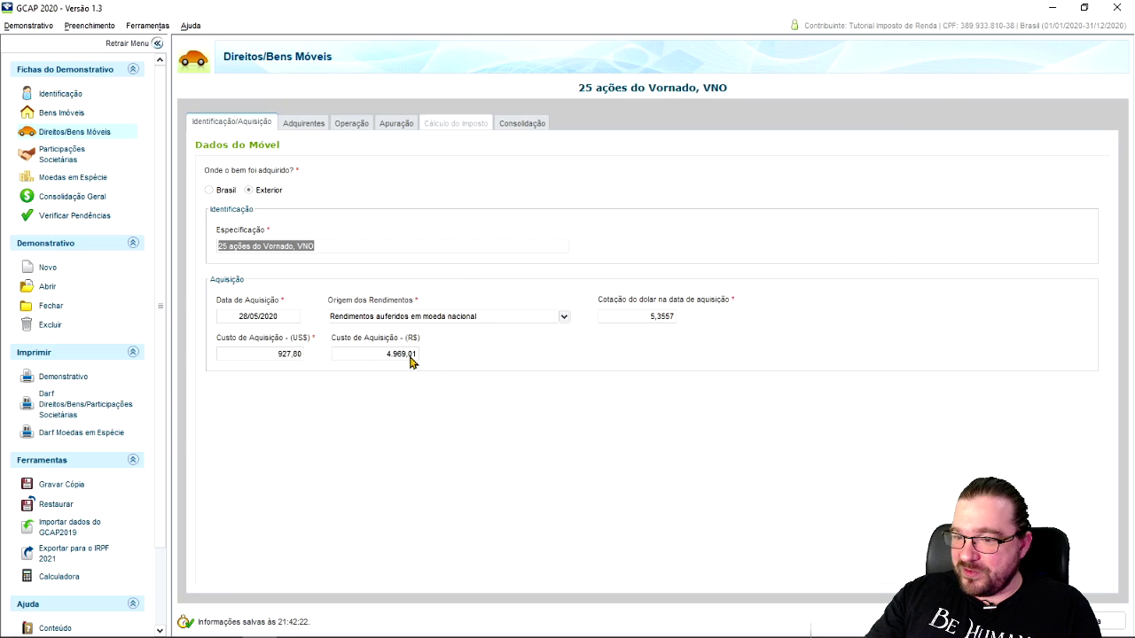
{"action": "left_click", "coordinate": [1052, 8]}
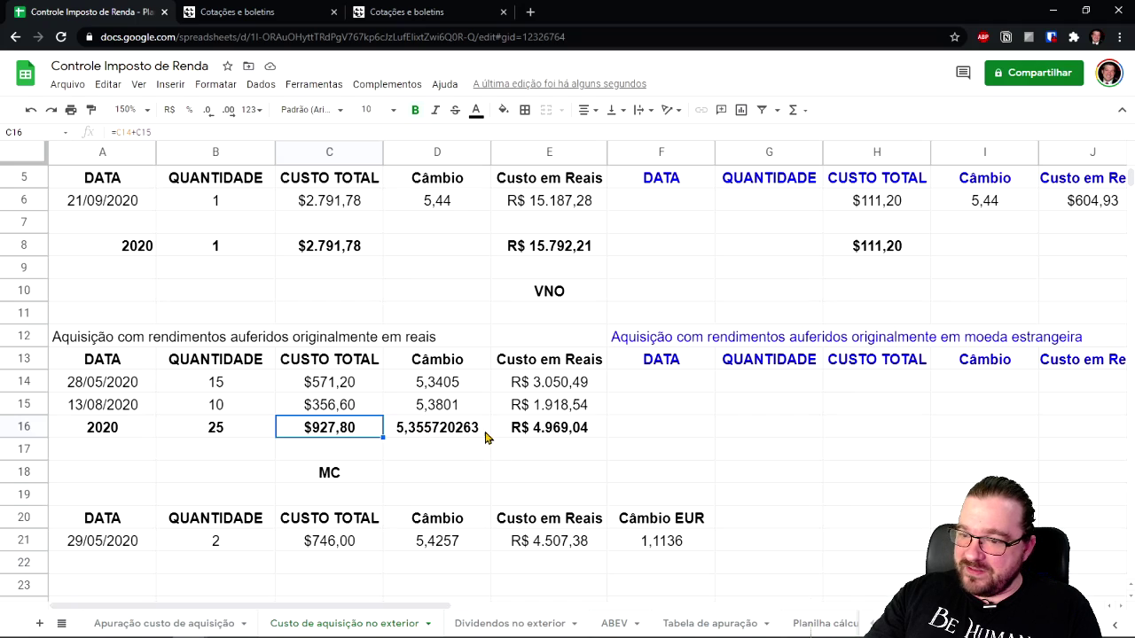
{"action": "left_click", "coordinate": [572, 429]}
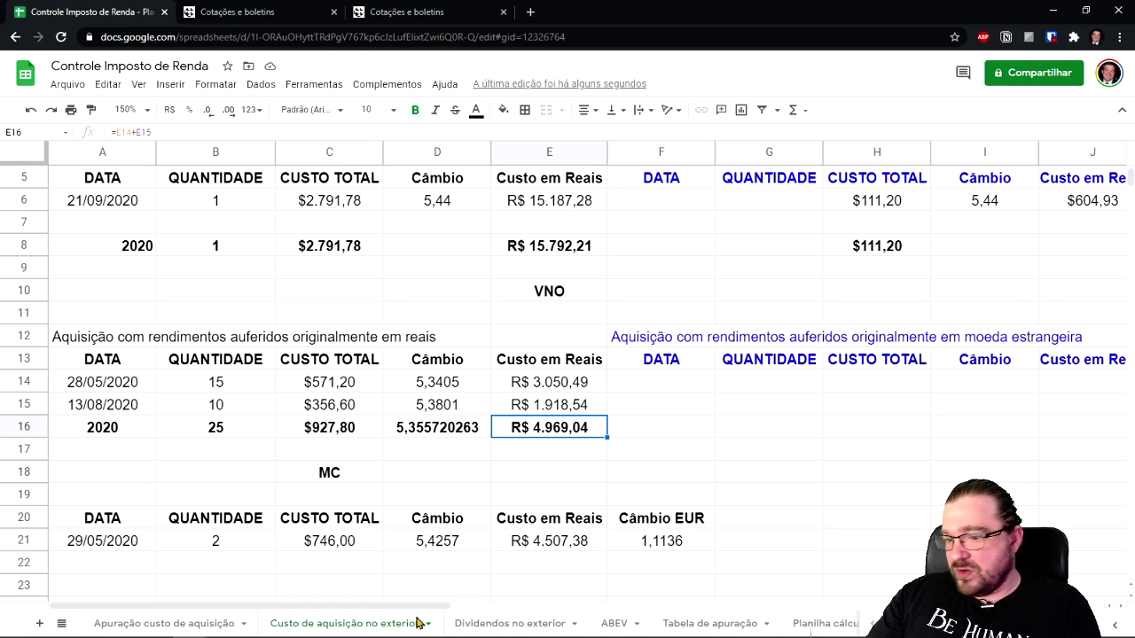
{"action": "left_click", "coordinate": [292, 625]}
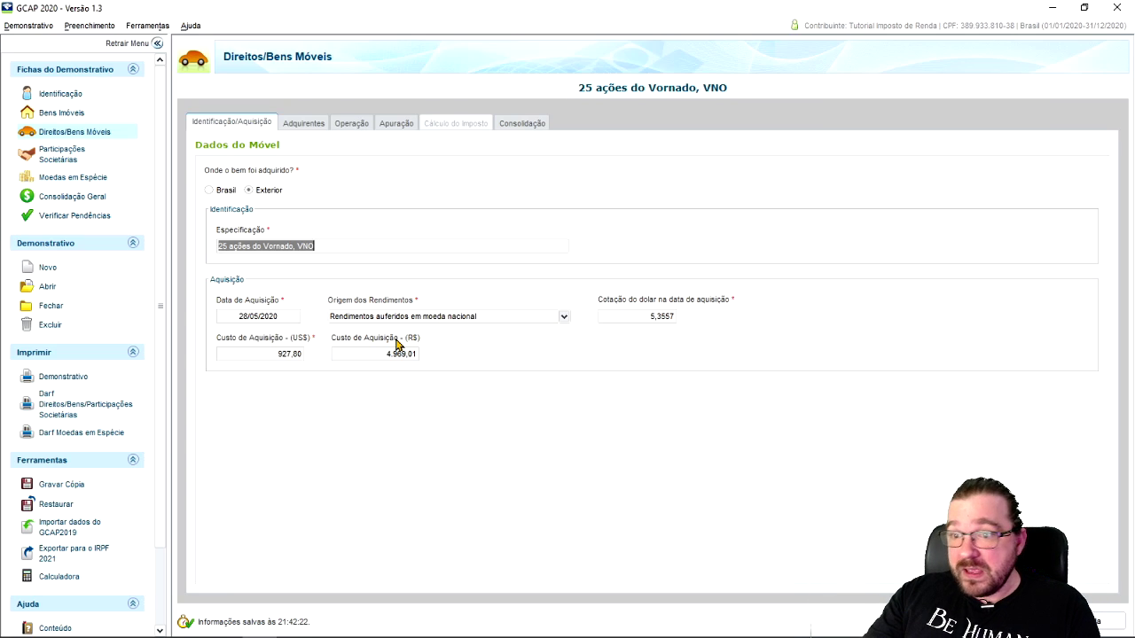
- In the entry's operation data, set Natureza to "Alienação de Ações em Bolsa de Valores"
{"action": "left_click", "coordinate": [301, 126]}
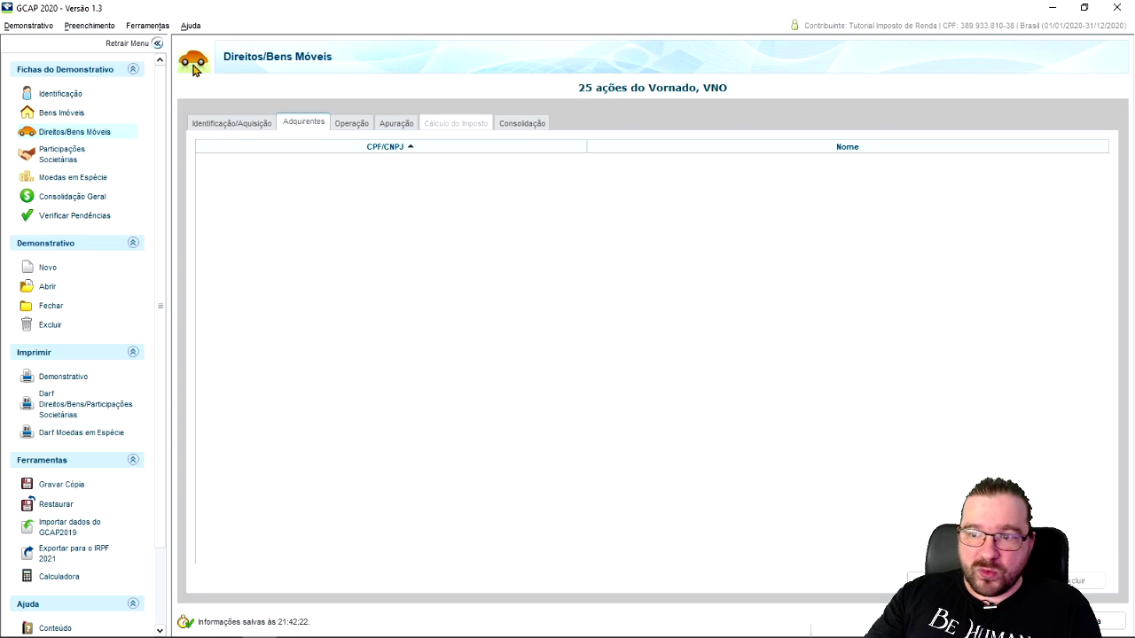
{"action": "left_click", "coordinate": [355, 132]}
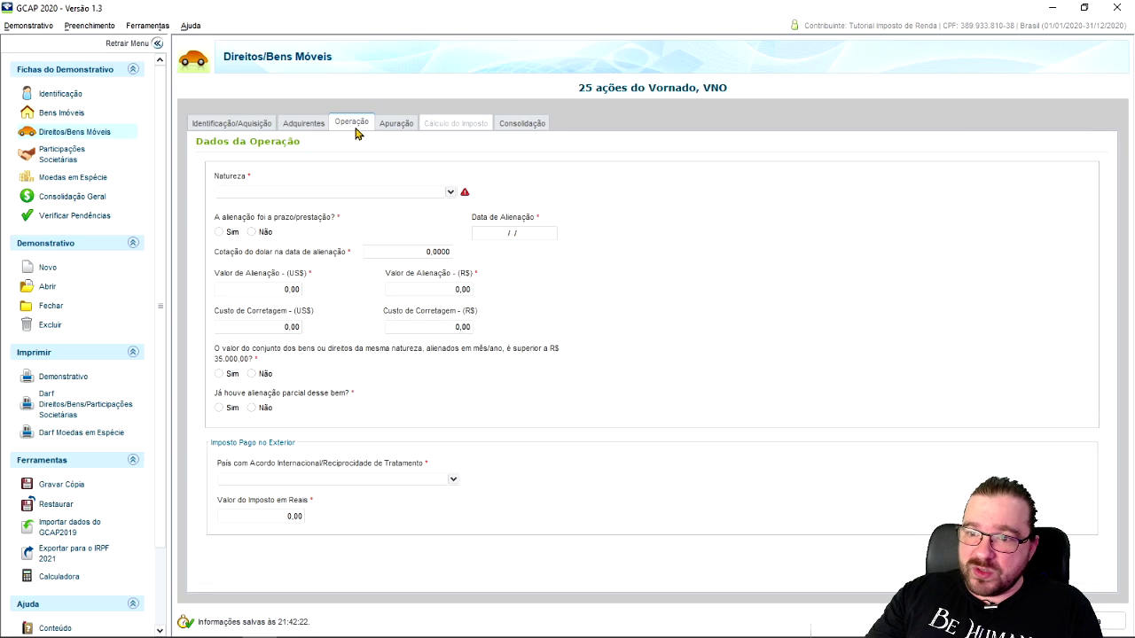
{"action": "left_click", "coordinate": [450, 192]}
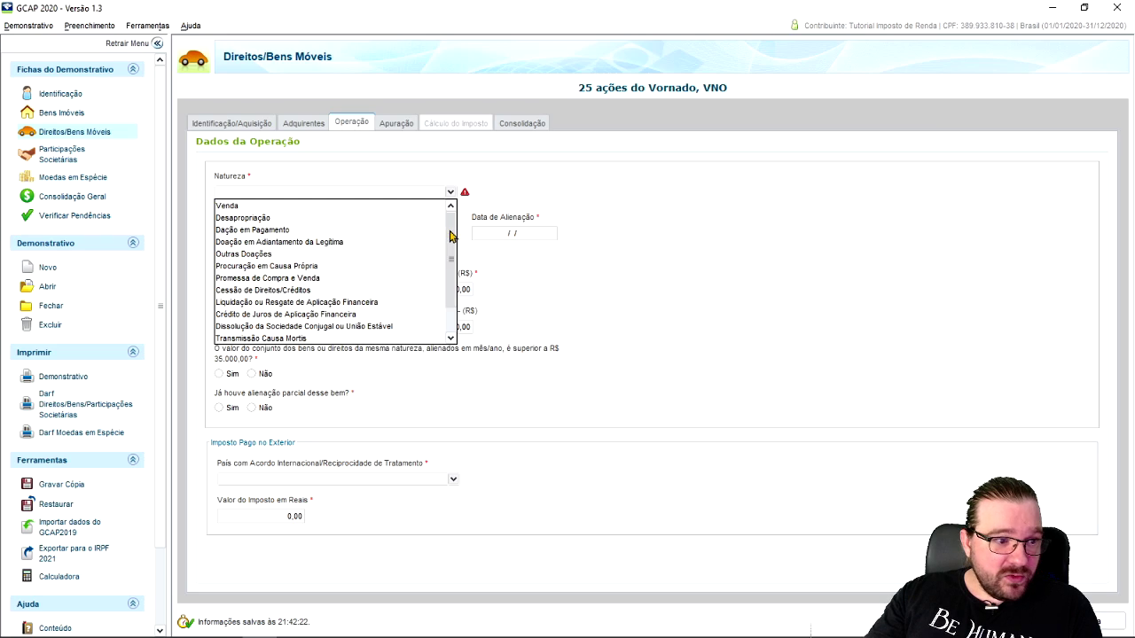
{"action": "left_click_drag", "start_coordinate": [452, 232], "coordinate": [452, 266]}
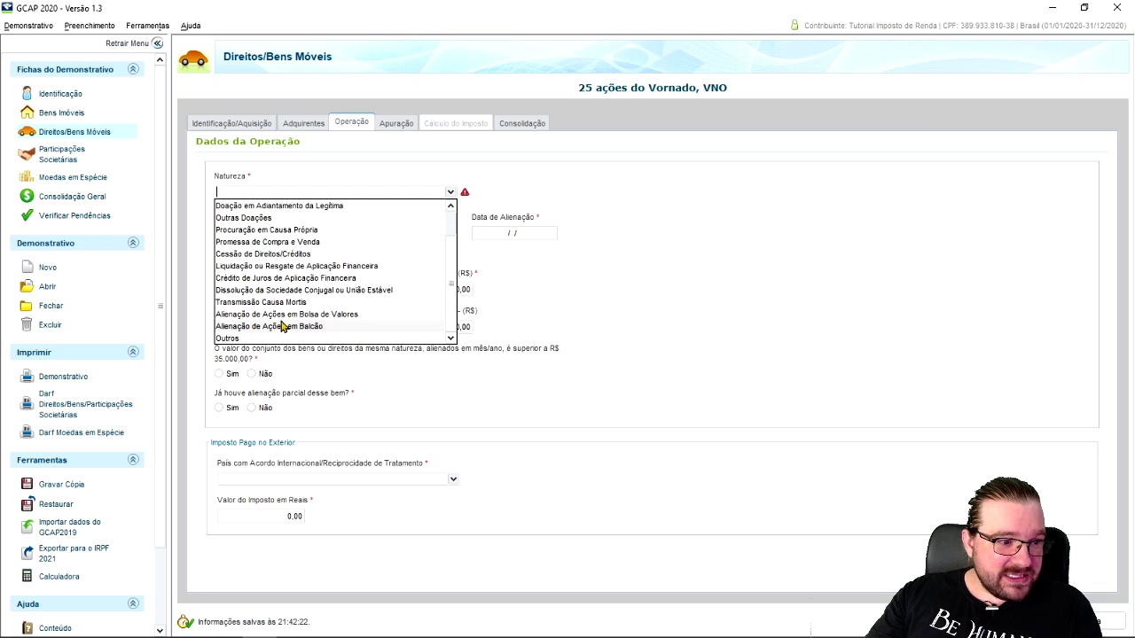
{"action": "left_click", "coordinate": [276, 315]}
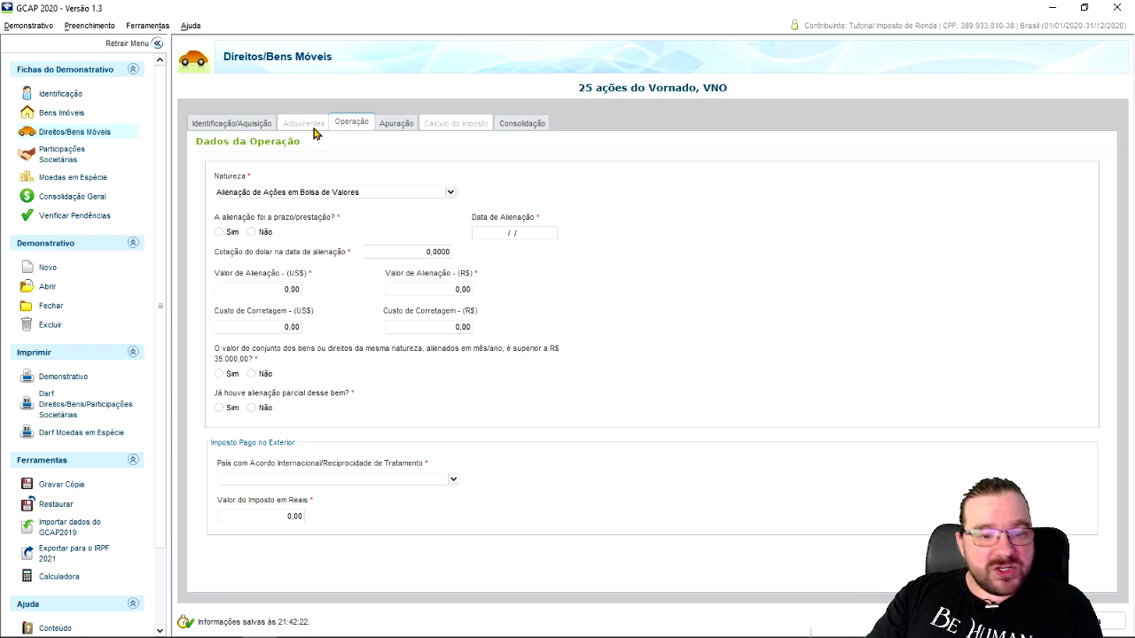
- Review the acquisition data, and answer "Não" to whether the sale was a prazo/prestação in the operation data
{"action": "left_click", "coordinate": [228, 125]}
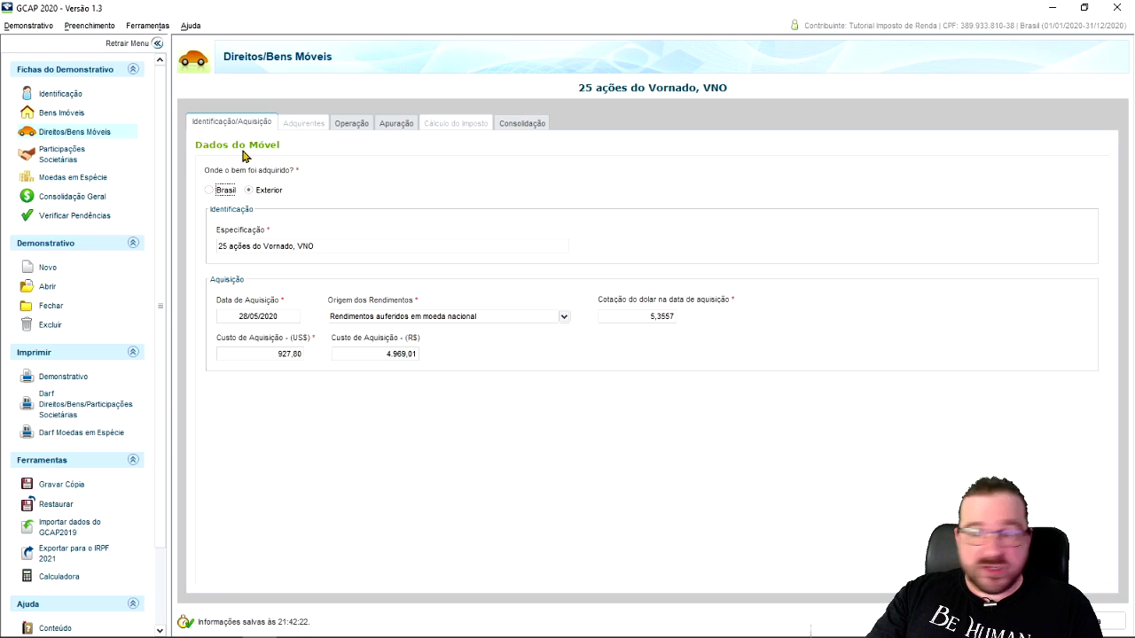
{"action": "left_click", "coordinate": [352, 123]}
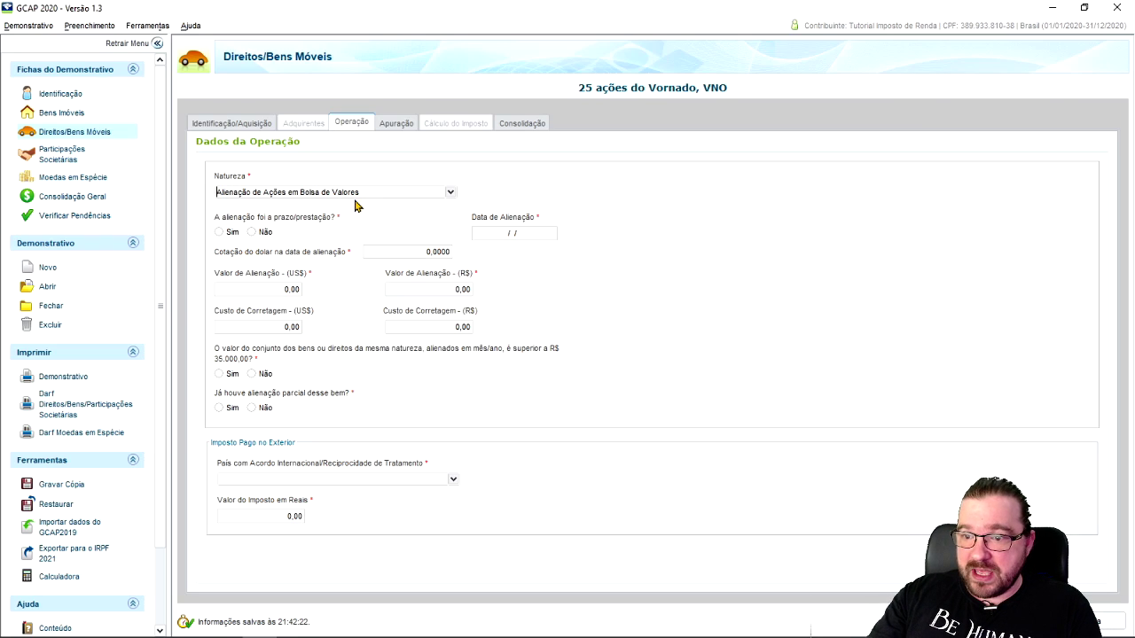
{"action": "left_click", "coordinate": [252, 232]}
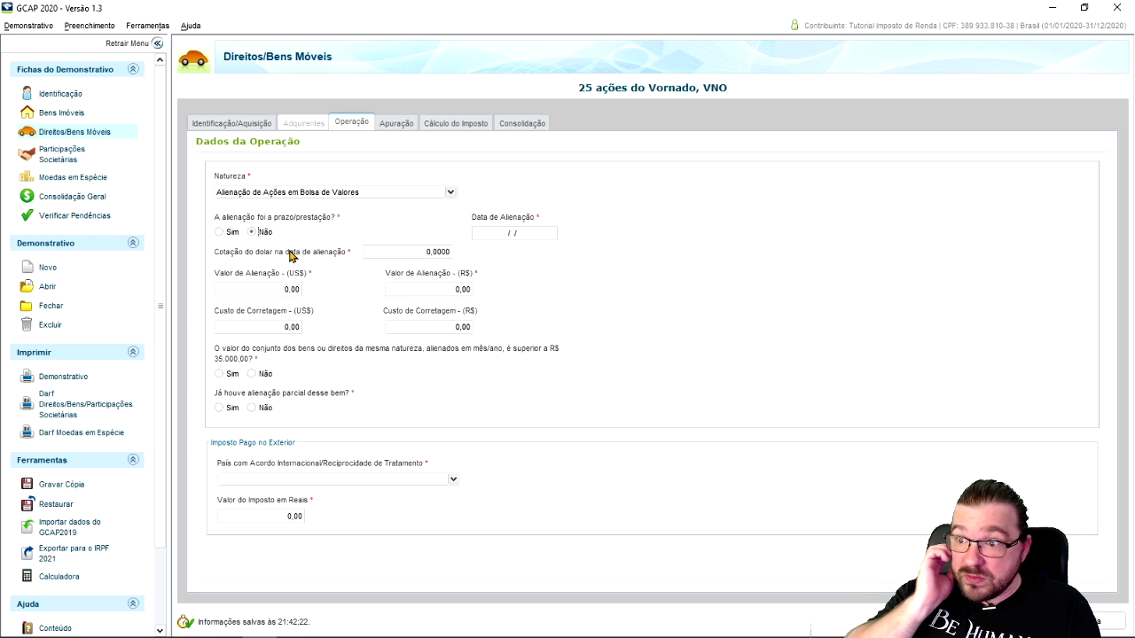
{"action": "left_click", "coordinate": [219, 231]}
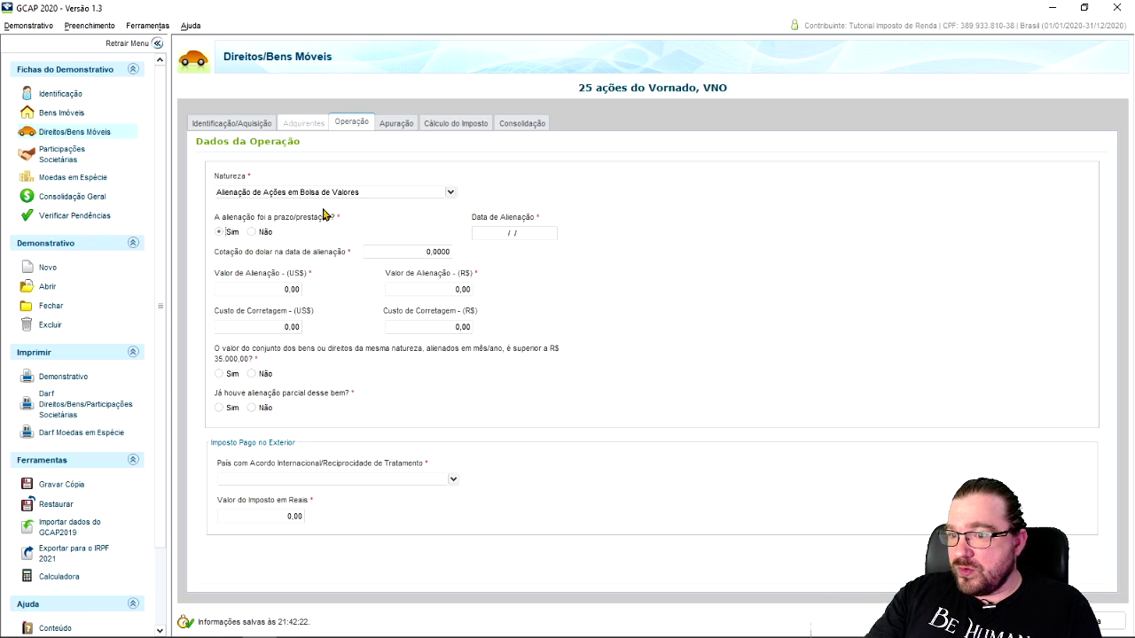
{"action": "left_click", "coordinate": [259, 232]}
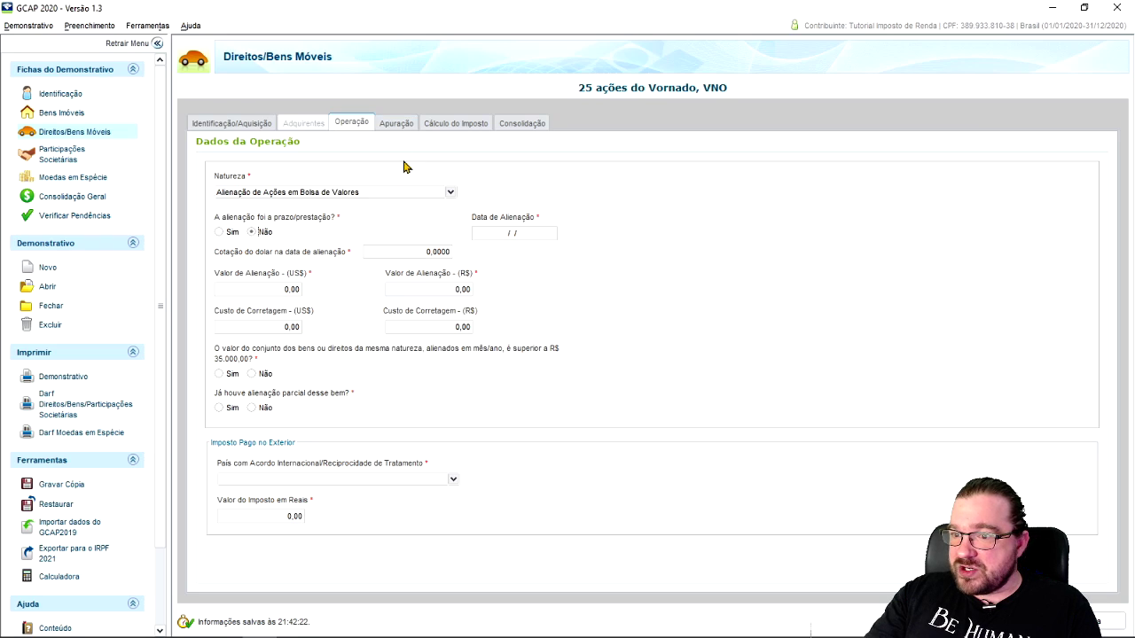
{"action": "left_click", "coordinate": [520, 236]}
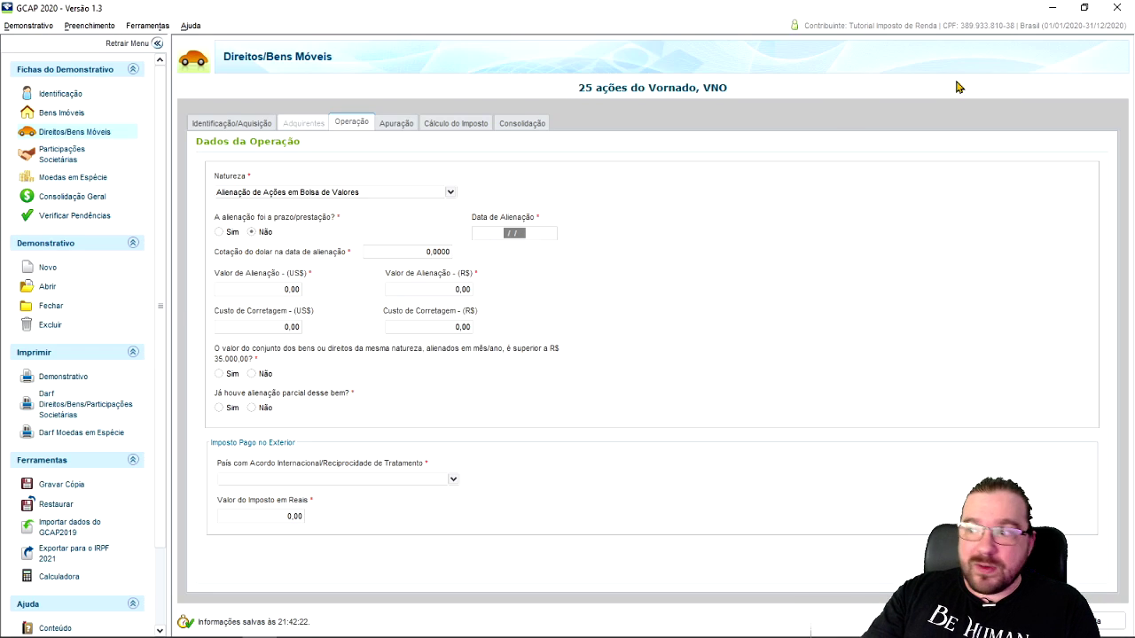
- Switch to the spreadsheet and insert two blank rows above the MC heading in row 18
{"action": "left_click", "coordinate": [1053, 8]}
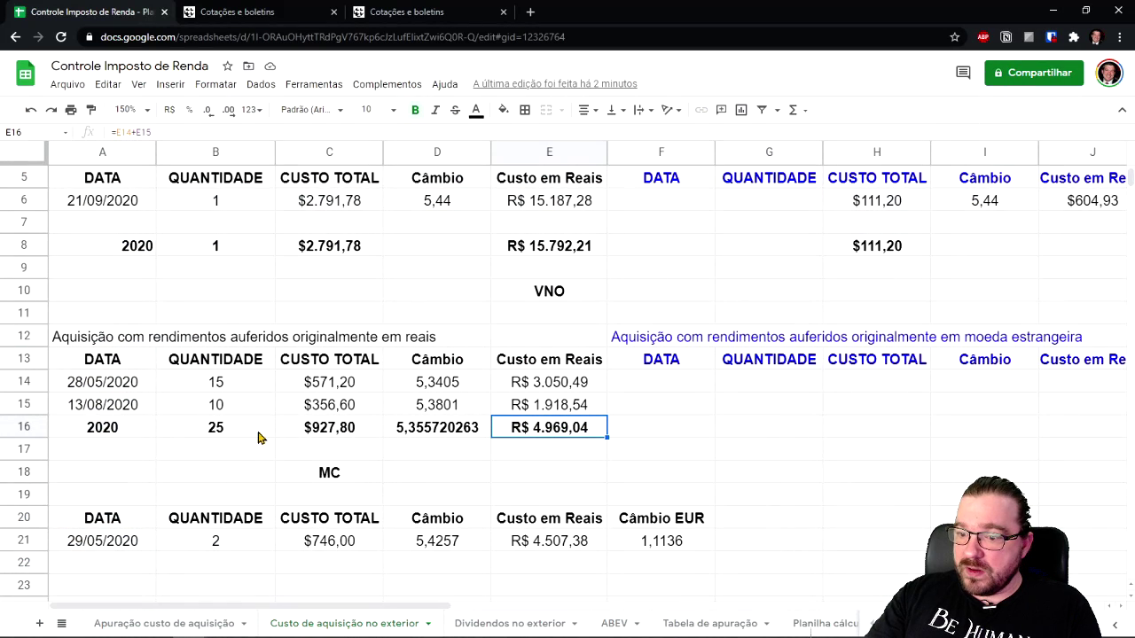
{"action": "right_click", "coordinate": [24, 472]}
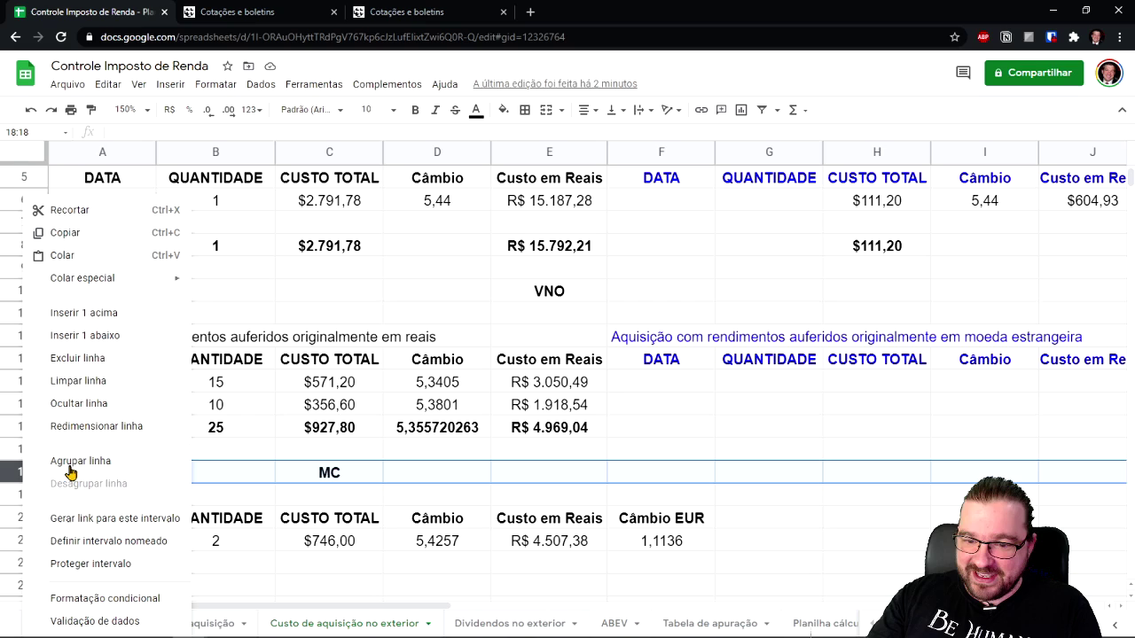
{"action": "left_click", "coordinate": [83, 312]}
{"action": "right_click", "coordinate": [24, 472]}
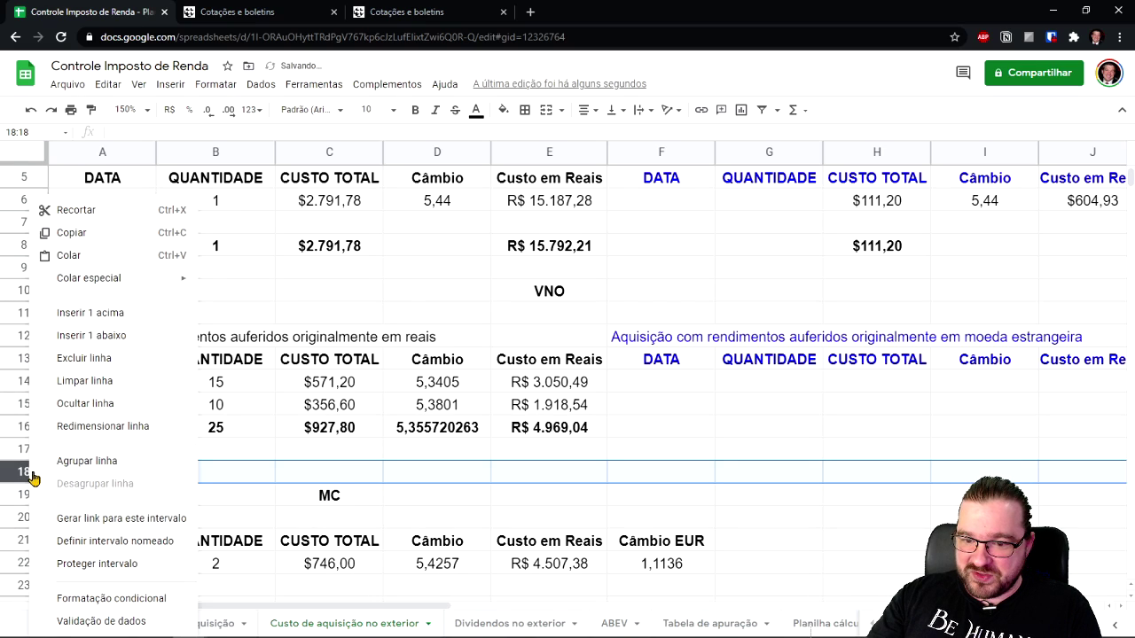
{"action": "left_click", "coordinate": [95, 312]}
- Record the VNO sale in row 17 with 30/092020 as the date, -25 as the quantity and 1000 as the total
{"action": "left_click", "coordinate": [99, 450]}
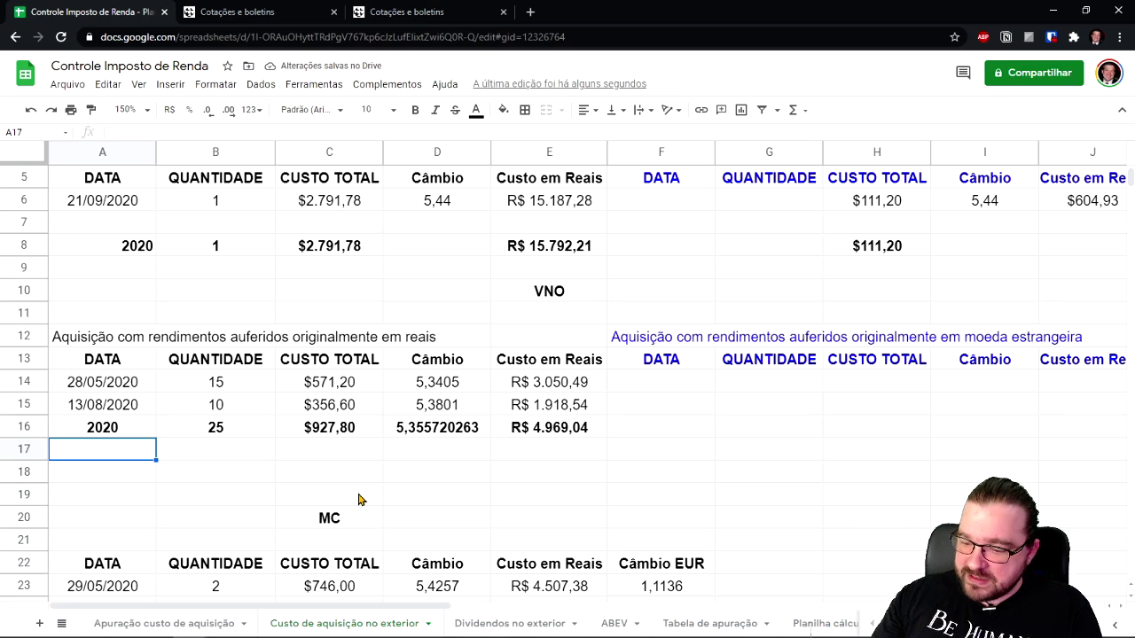
{"action": "type", "text": "30/"}
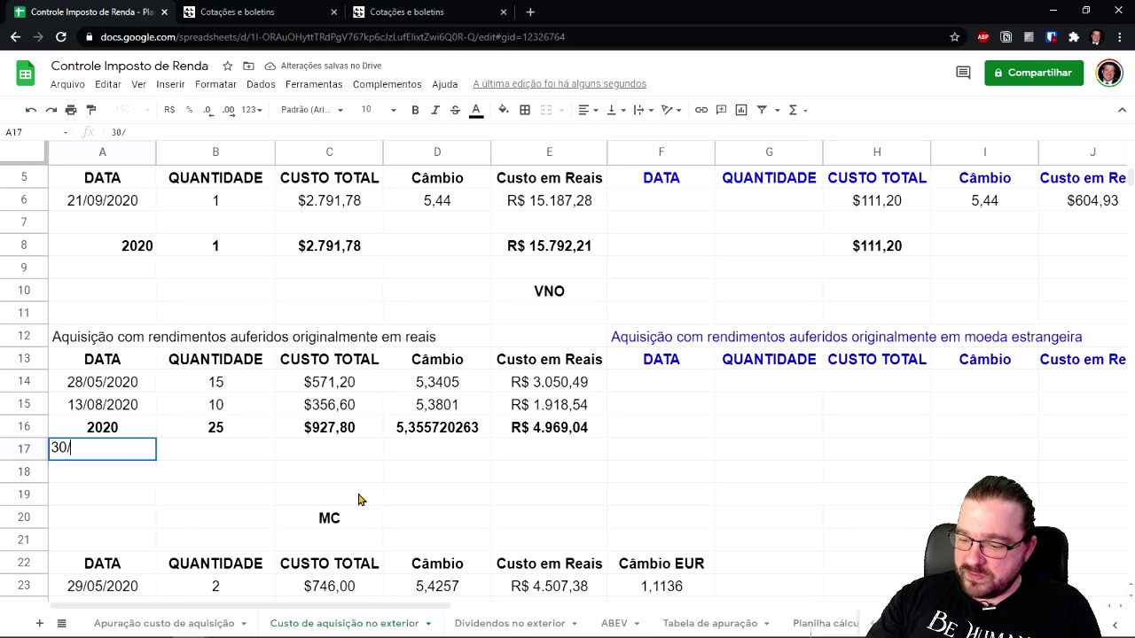
{"action": "type", "text": "092020"}
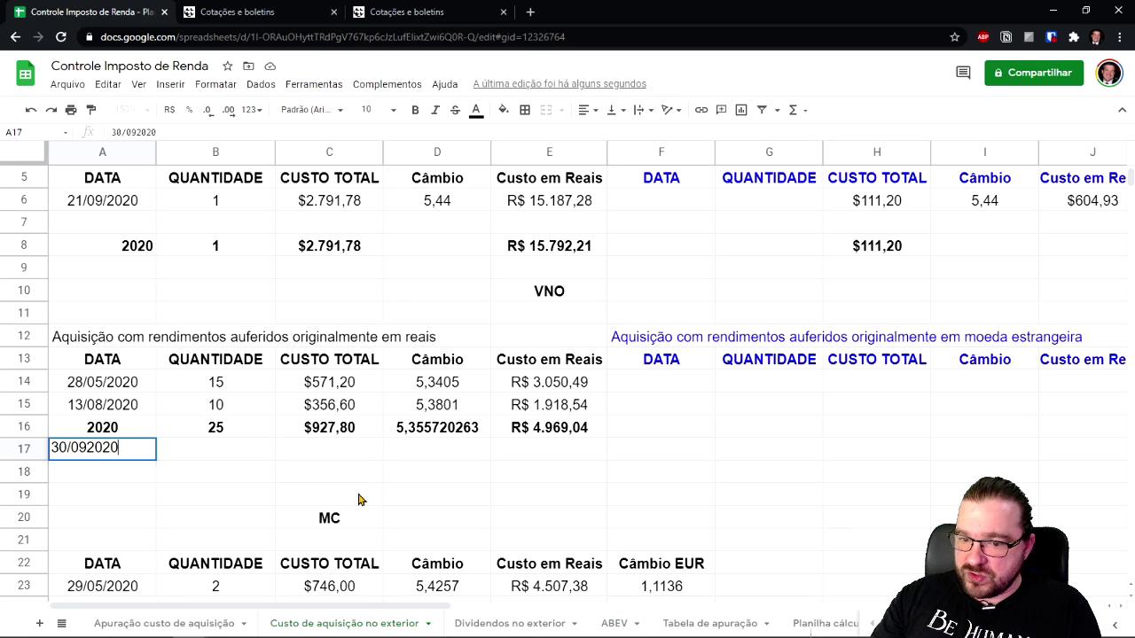
{"action": "key", "text": "Tab"}
{"action": "type", "text": "-25"}
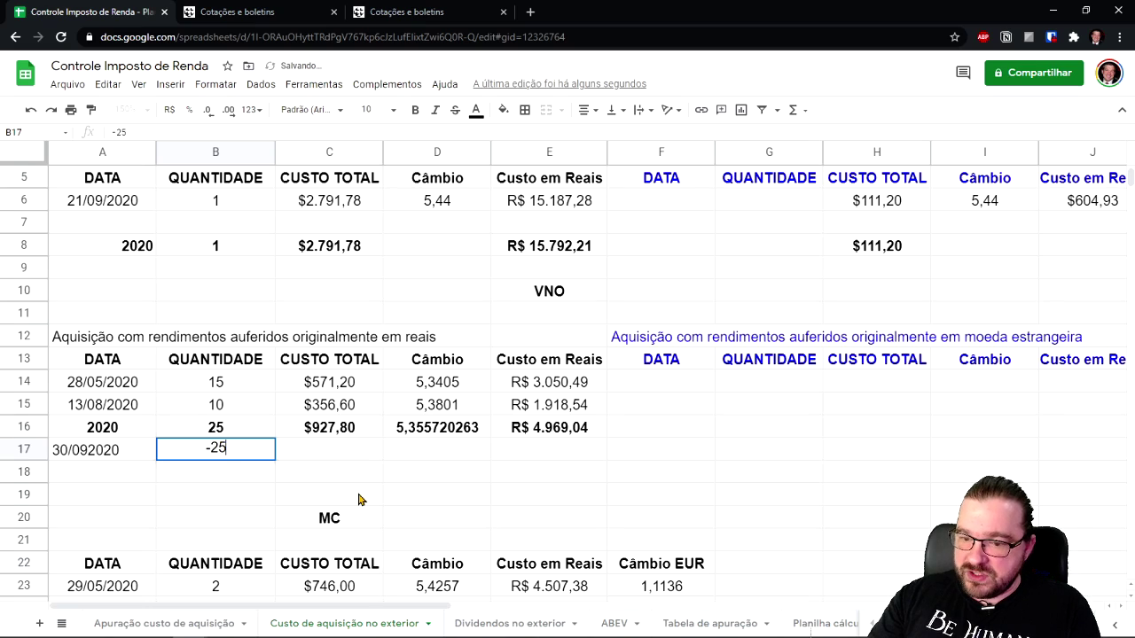
{"action": "key", "text": "Tab"}
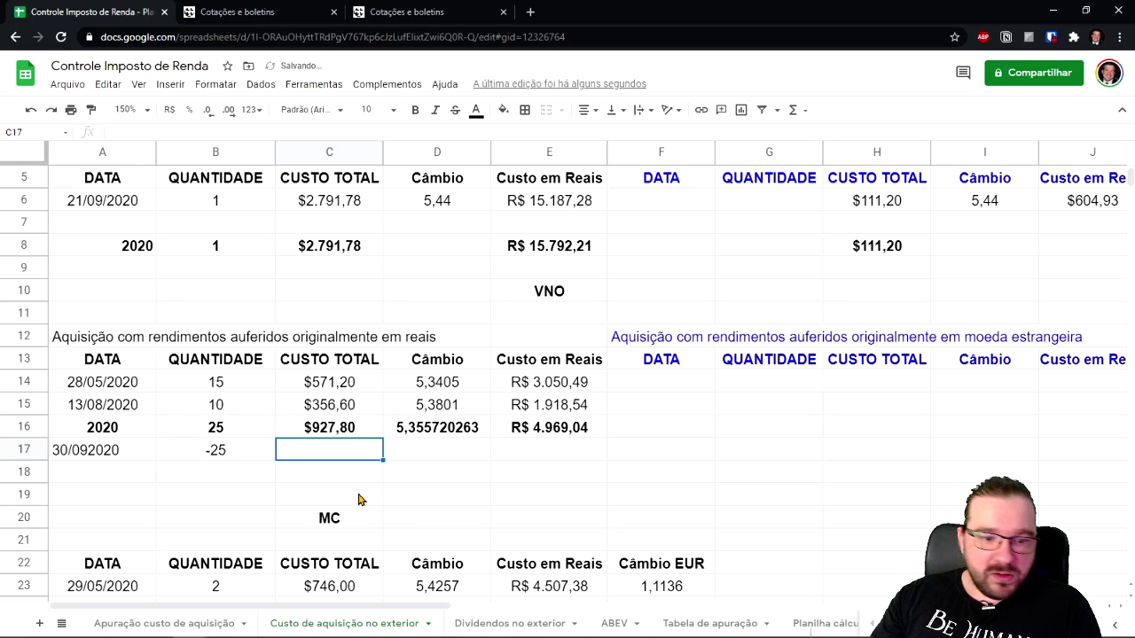
{"action": "type", "text": "1000"}
{"action": "key", "text": "Return"}
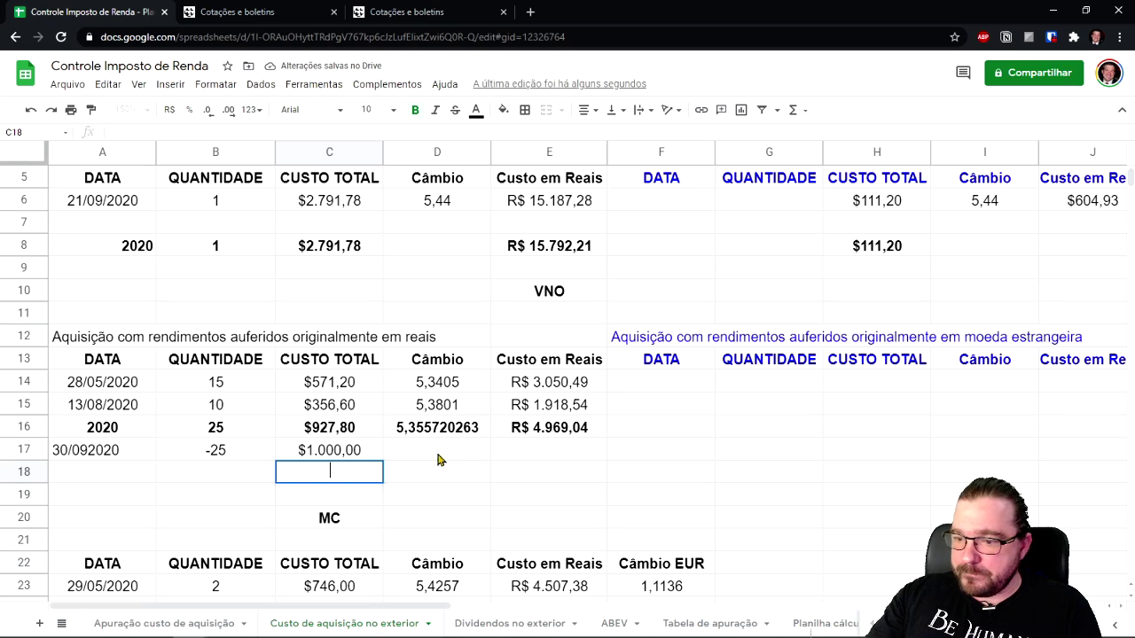
- Correct the sale date in A17 to 30/09/2020
{"action": "left_click", "coordinate": [438, 456]}
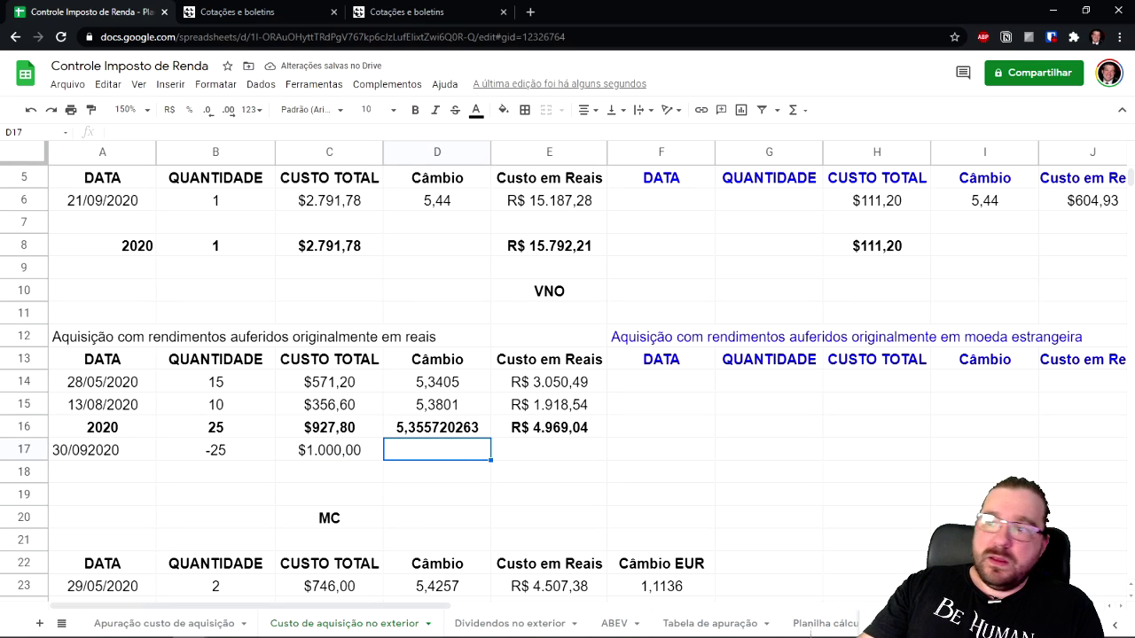
{"action": "left_click", "coordinate": [93, 459]}
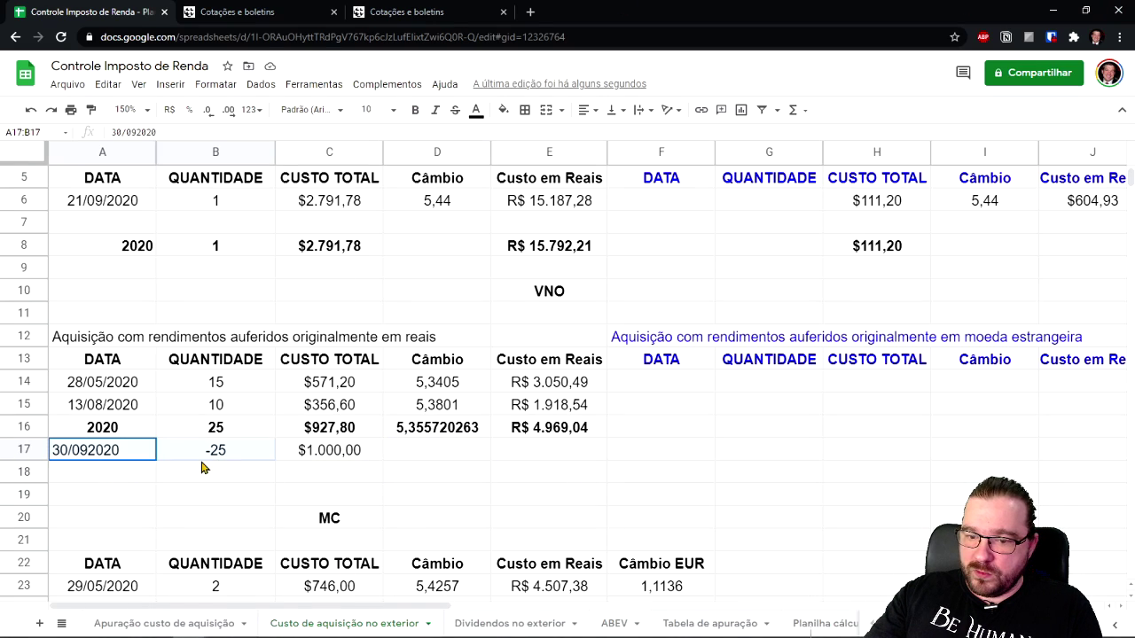
{"action": "left_click", "coordinate": [136, 132]}
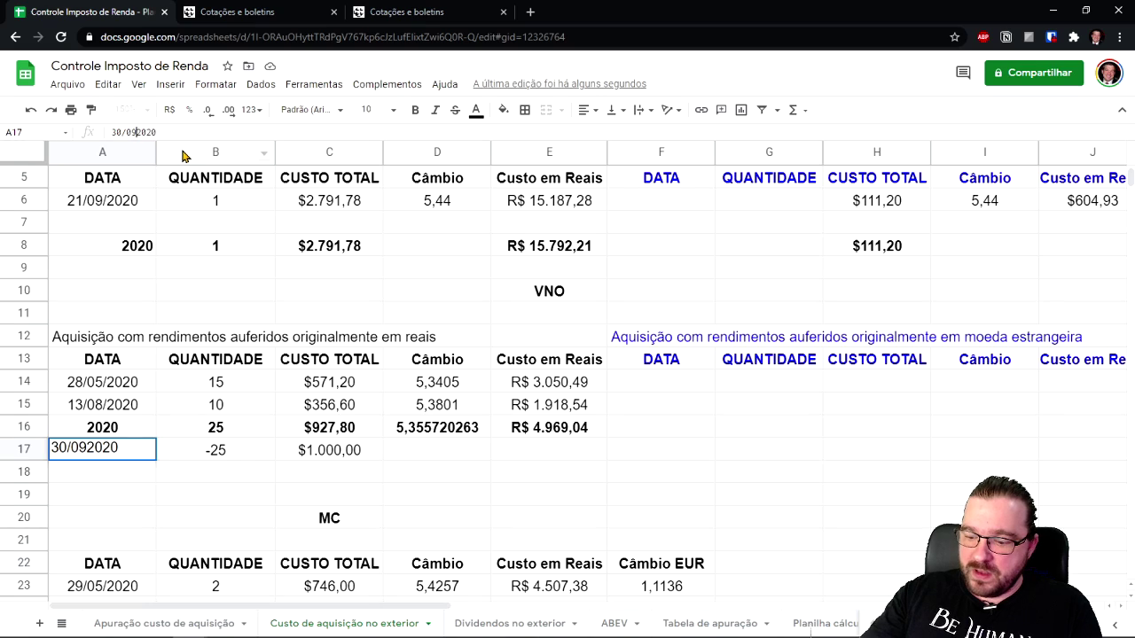
{"action": "type", "text": "/"}
{"action": "key", "text": "Return"}
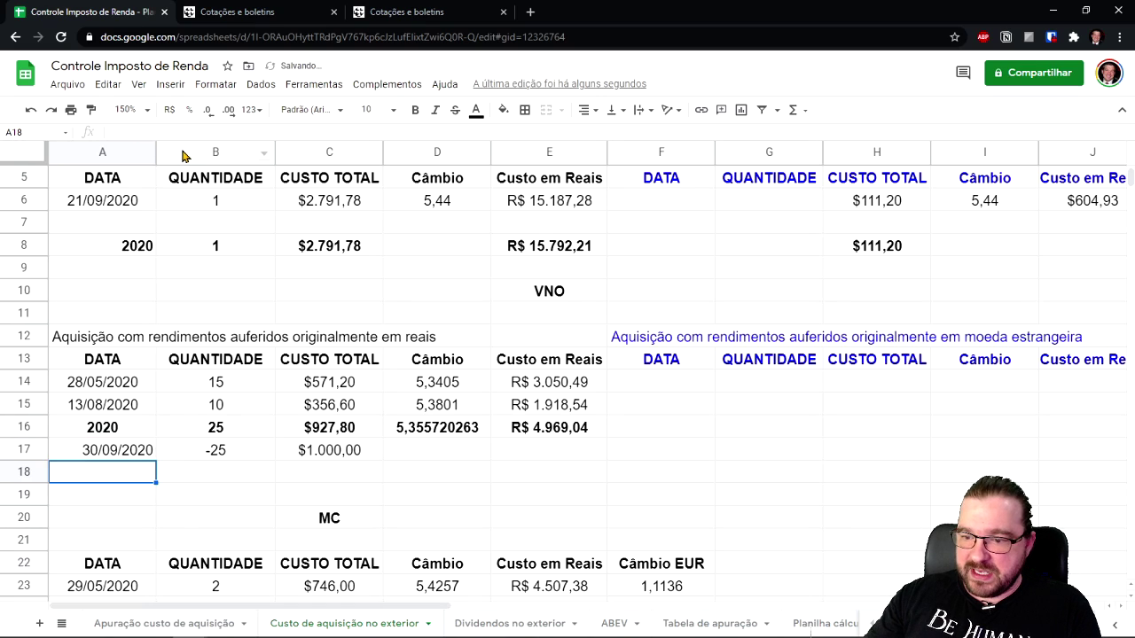
{"action": "left_click", "coordinate": [458, 448]}
{"action": "left_click", "coordinate": [142, 451]}
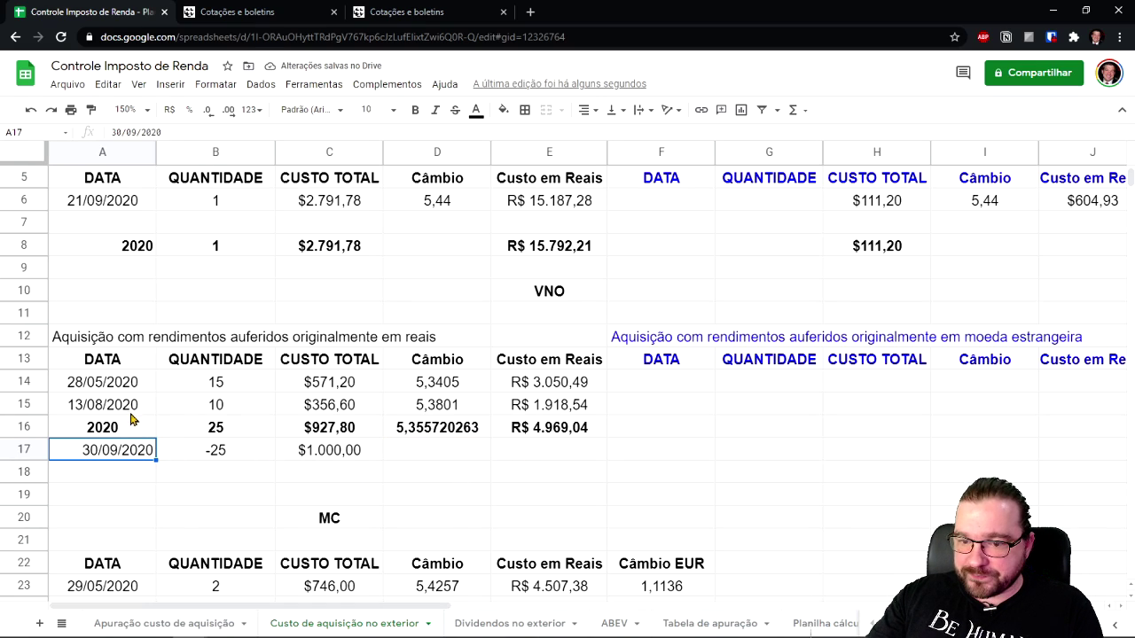
- Center the sale date in A17 and select the sale total in C17
{"action": "left_click", "coordinate": [589, 110]}
{"action": "left_click", "coordinate": [603, 135]}
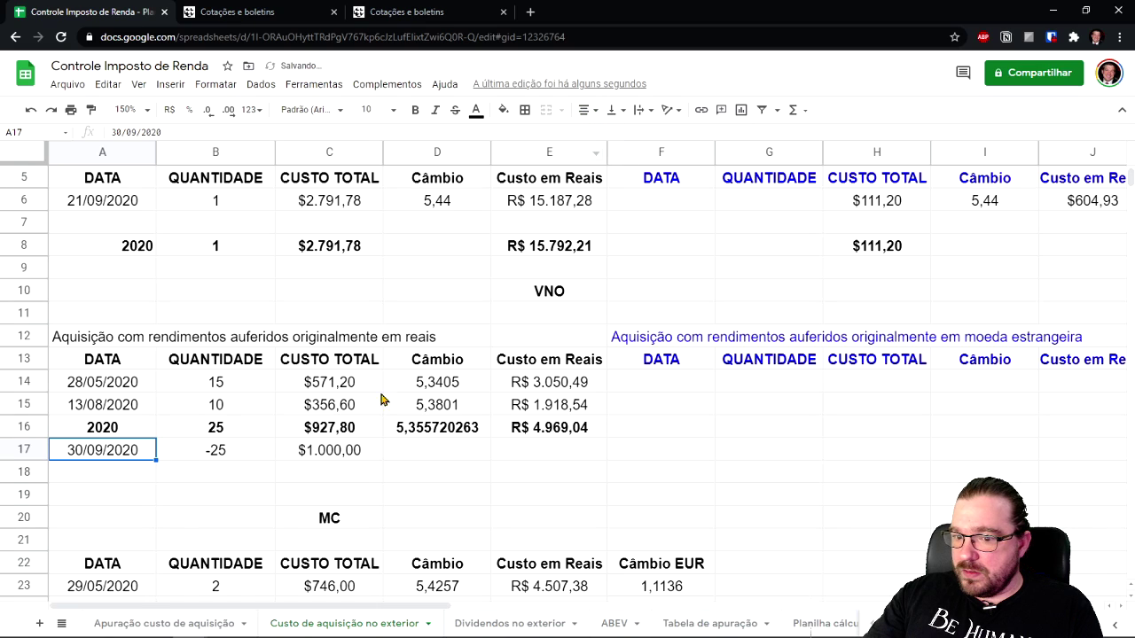
{"action": "left_click", "coordinate": [312, 454]}
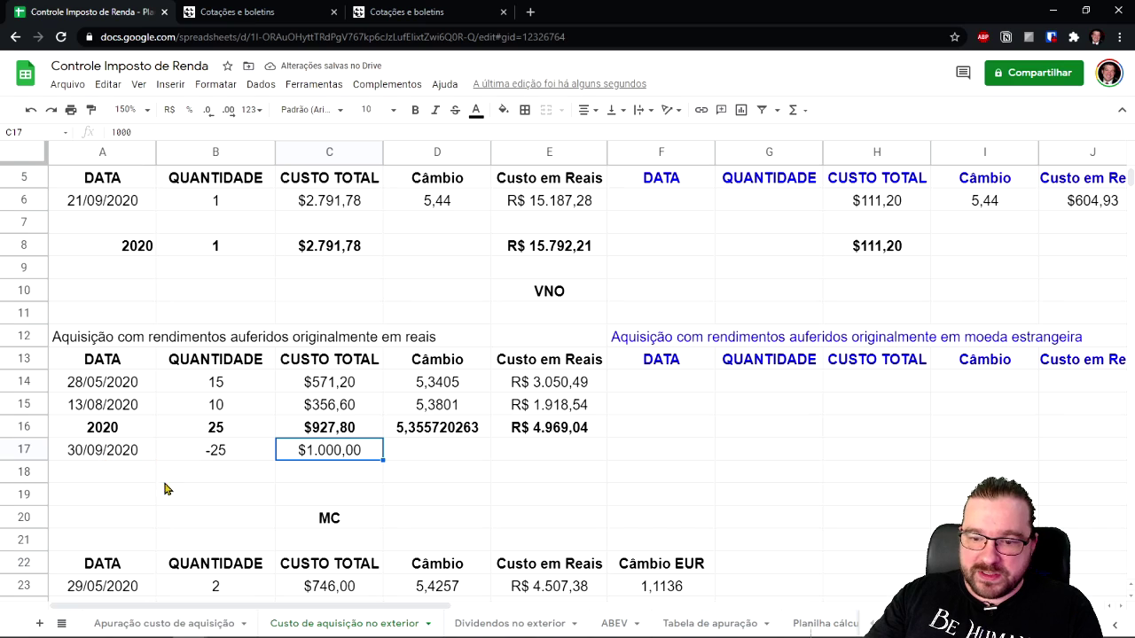
- Switch to GCAP 2020 and enter 30/09/2020 as the Data de Alienação in the operation data
{"action": "left_click", "coordinate": [259, 626]}
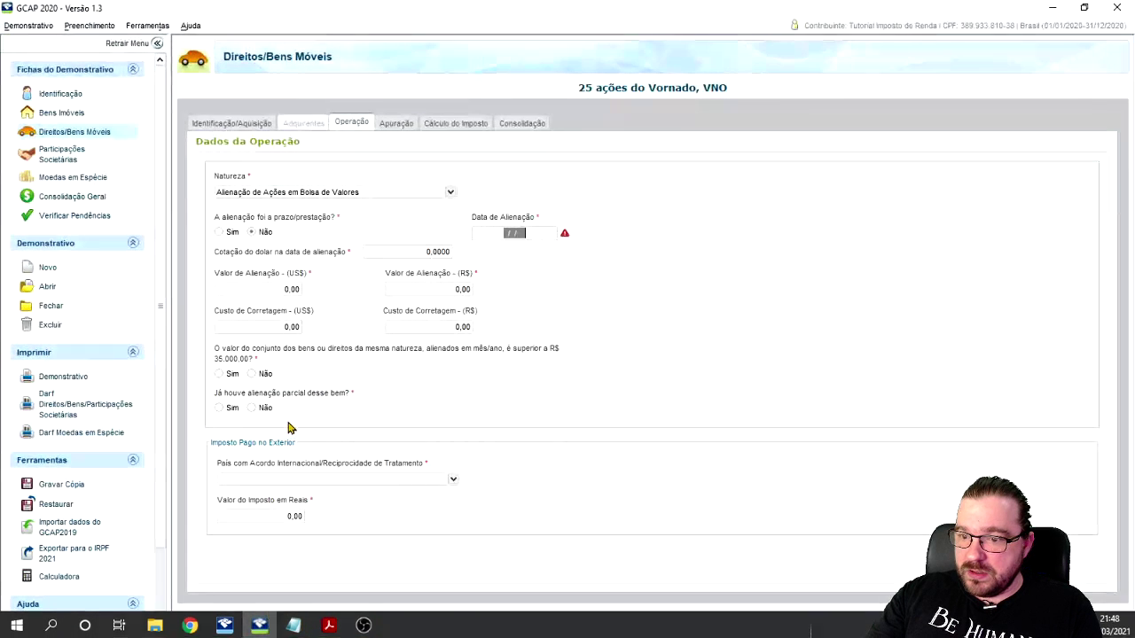
{"action": "left_click", "coordinate": [499, 236]}
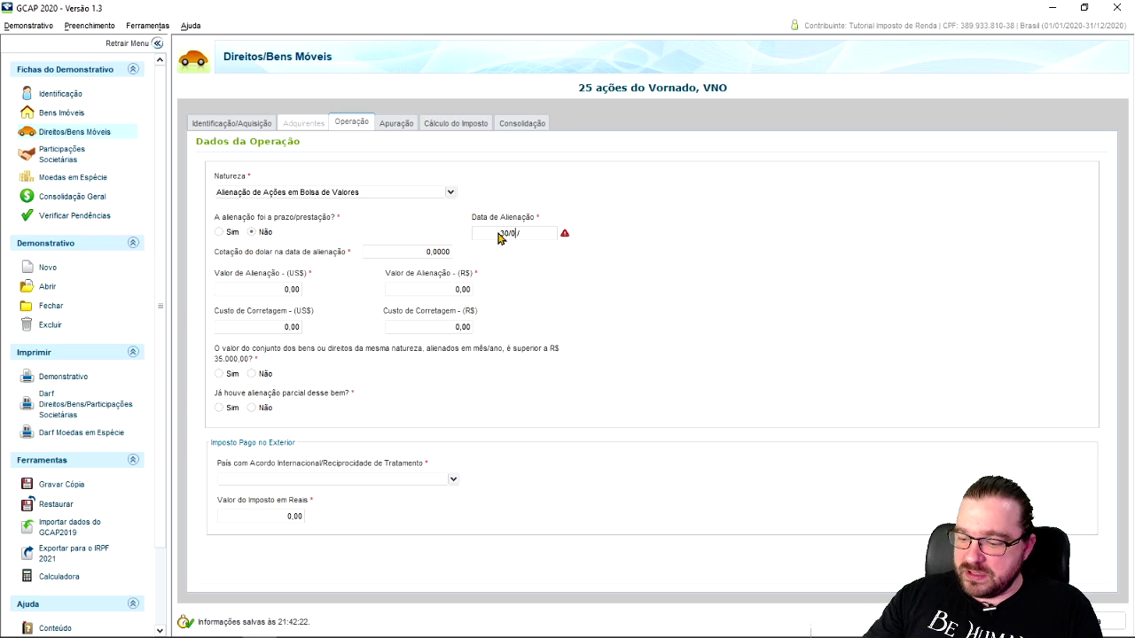
{"action": "type", "text": "30/09/2020"}
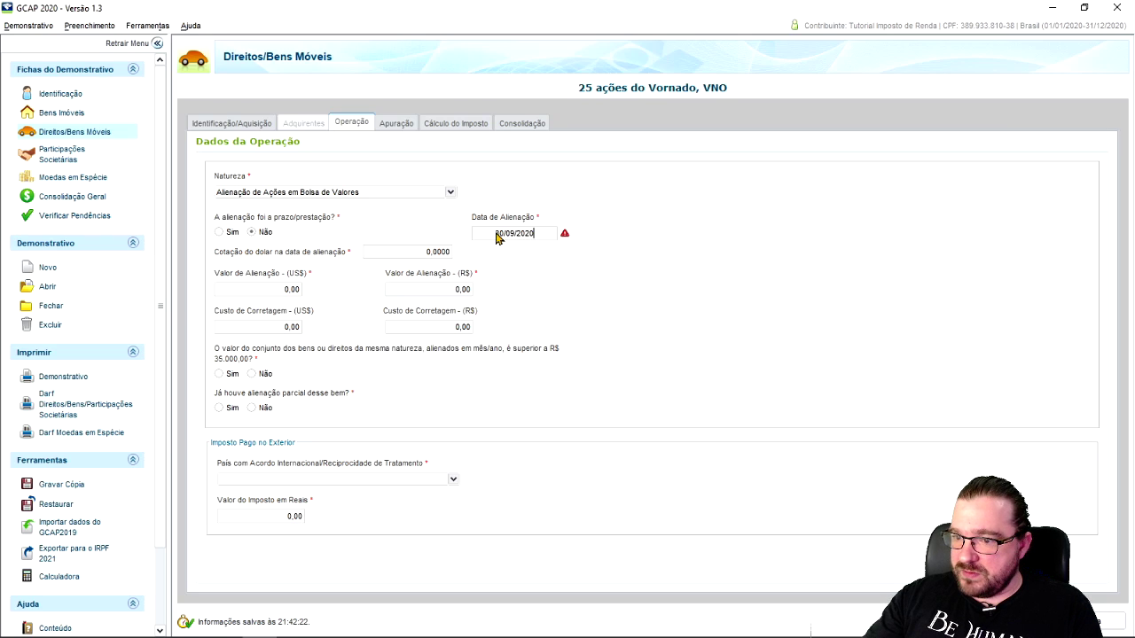
{"action": "key", "text": "Tab"}
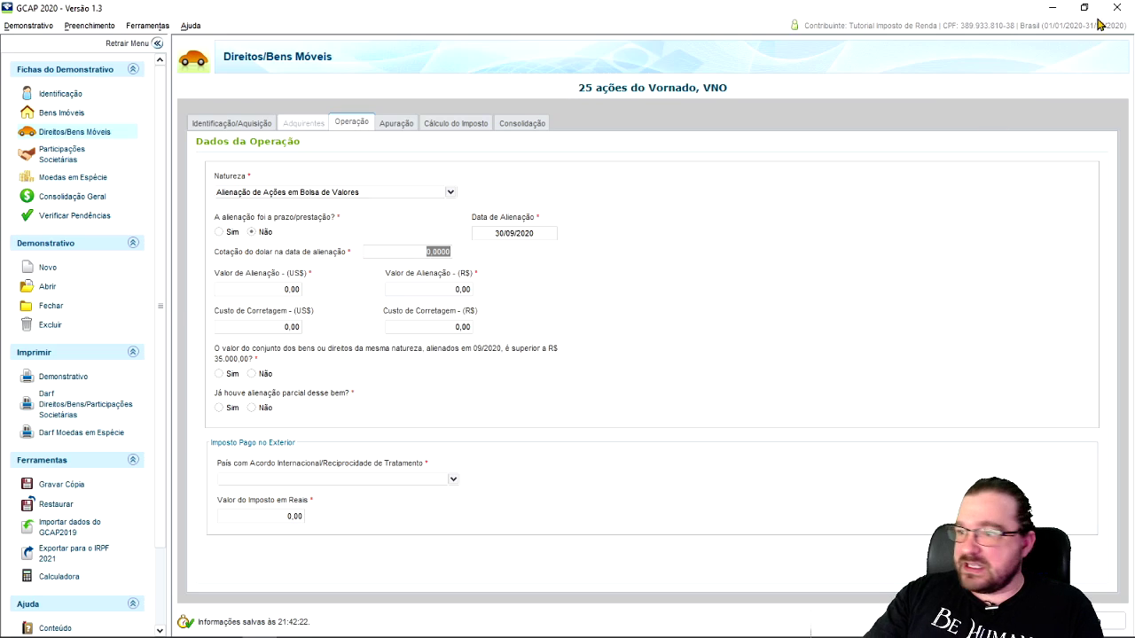
- Switch to the browser and find the dollar's Compra rate for 30/09/2020 in the Banco Central quotation table
{"action": "left_click", "coordinate": [1053, 8]}
{"action": "left_click", "coordinate": [238, 12]}
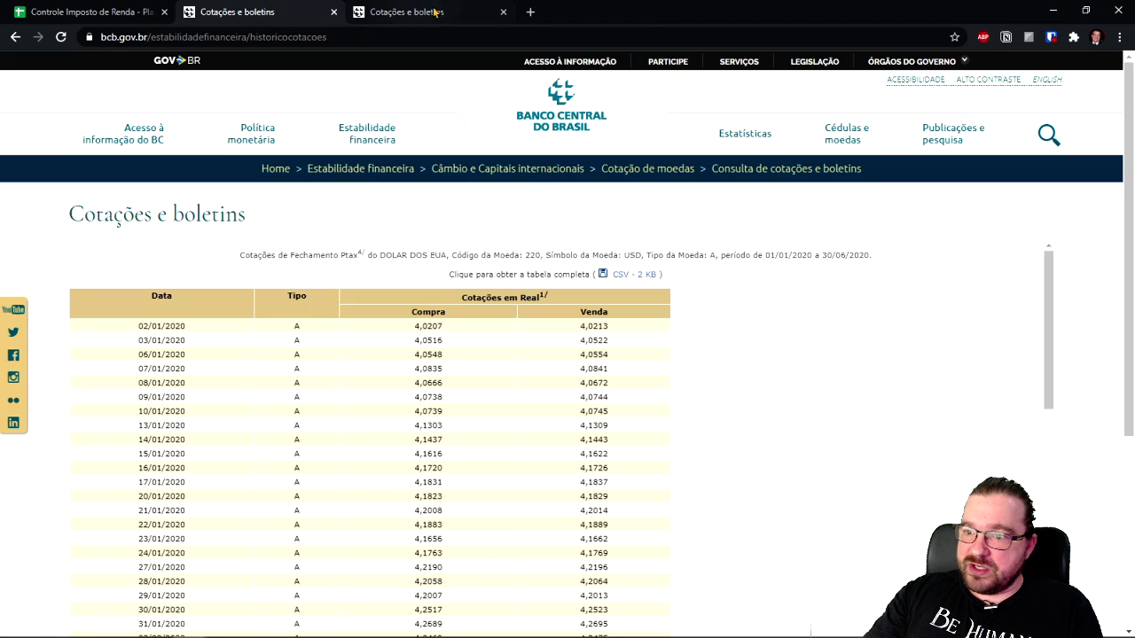
{"action": "left_click", "coordinate": [461, 12]}
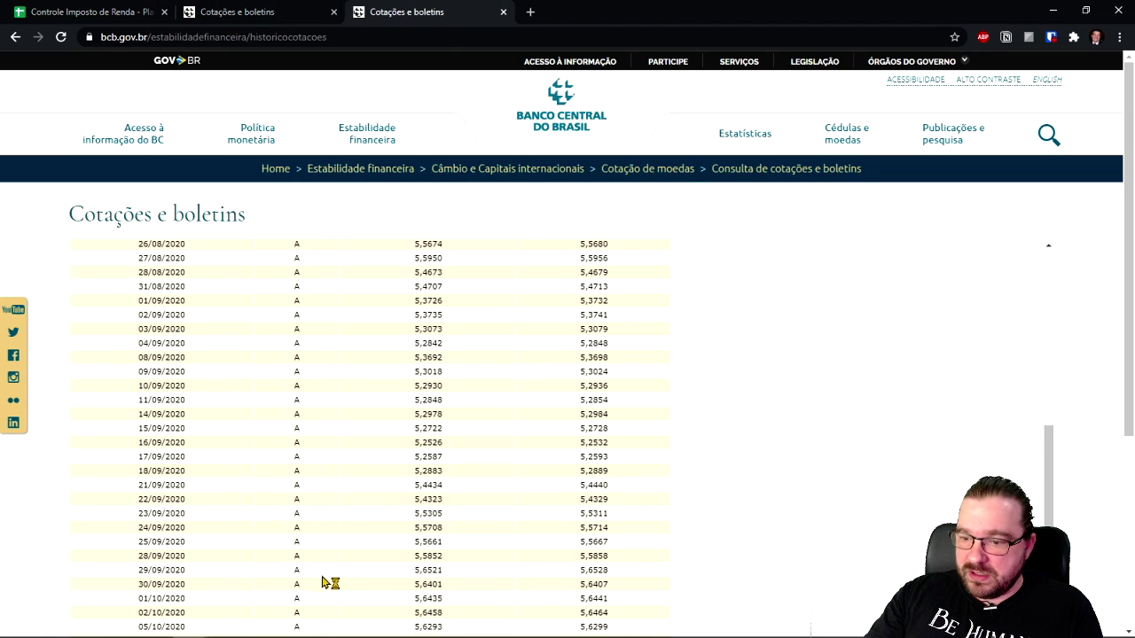
{"action": "left_click_drag", "start_coordinate": [136, 584], "coordinate": [193, 595]}
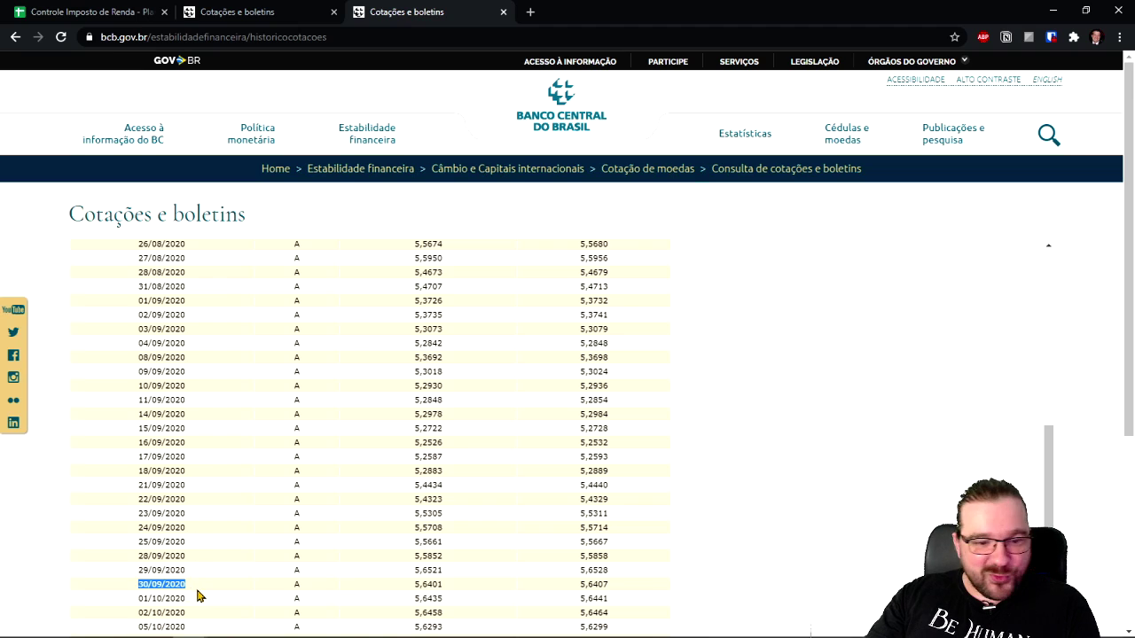
{"action": "left_click", "coordinate": [414, 586]}
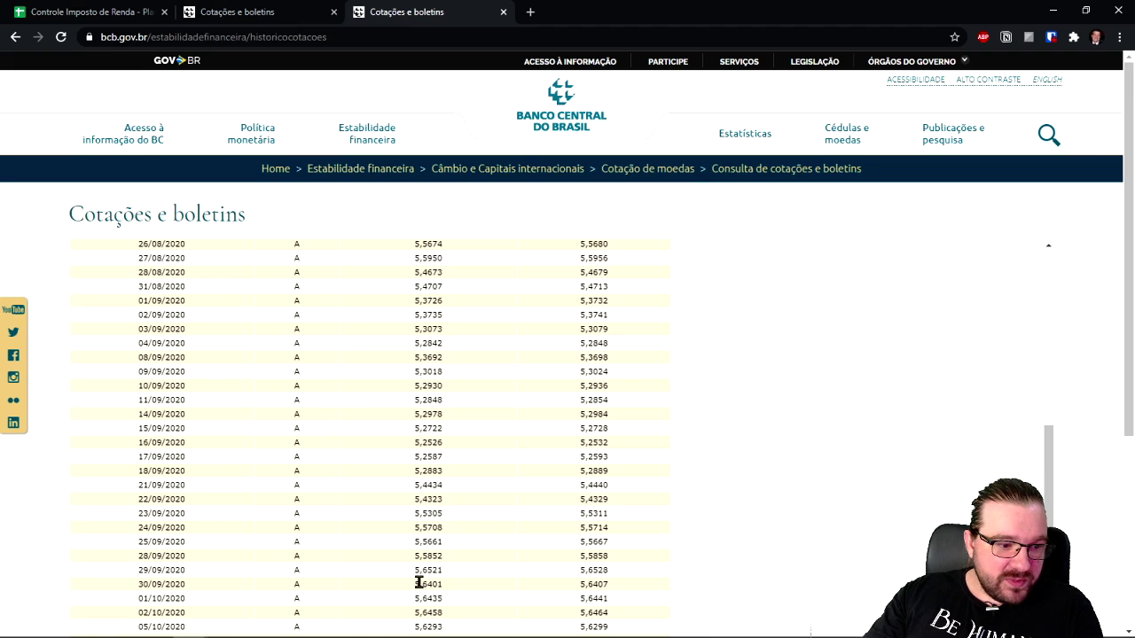
{"action": "left_click_drag", "start_coordinate": [414, 584], "coordinate": [446, 592]}
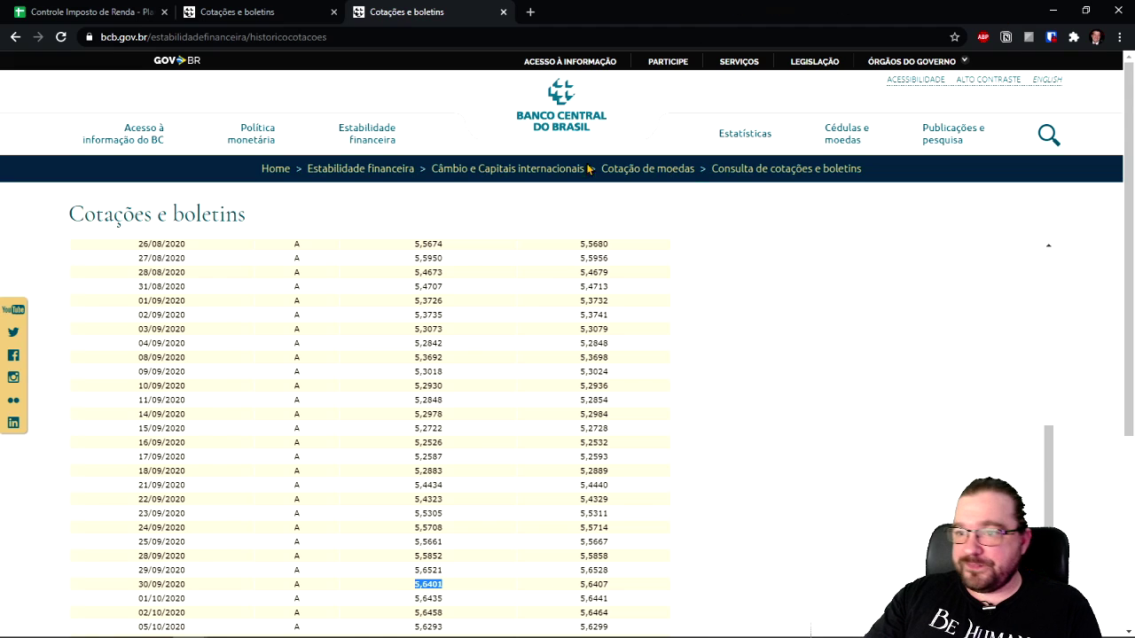
- Switch back to GCAP 2020 and set the Cotação do dólar na data de alienação to 5,6401
{"action": "mouse_move", "coordinate": [329, 627]}
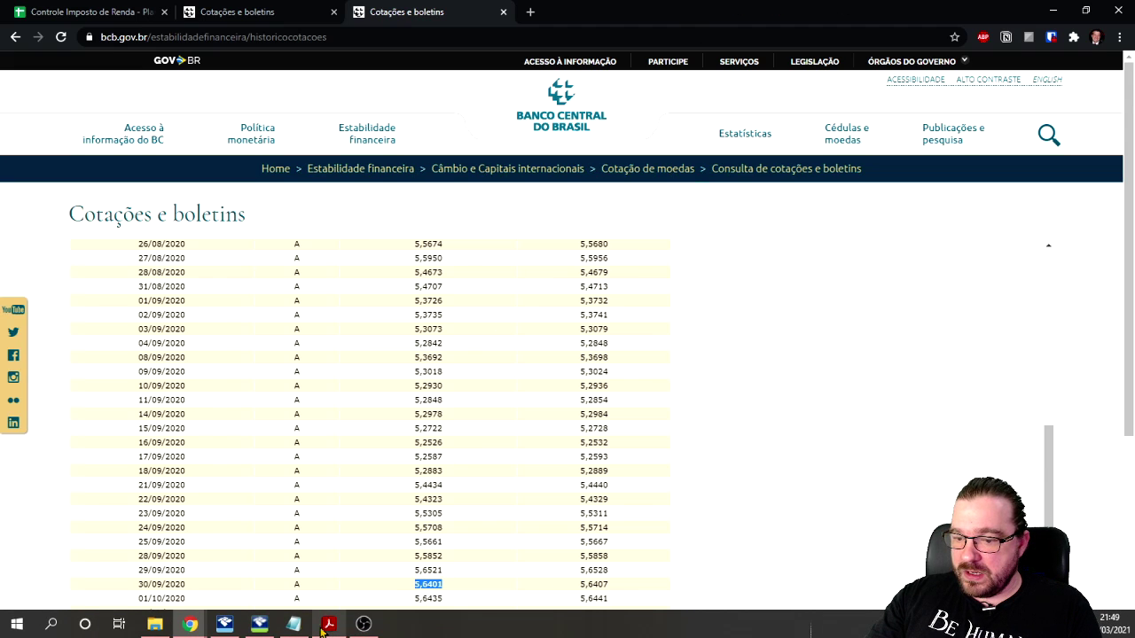
{"action": "left_click", "coordinate": [259, 624]}
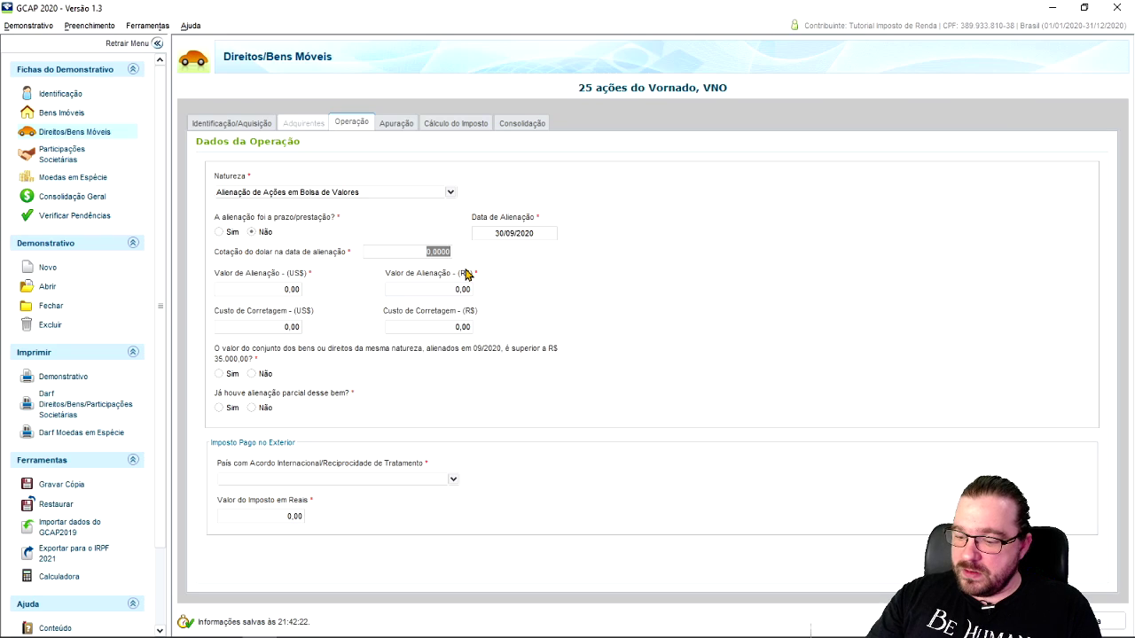
{"action": "type", "text": "5,6401"}
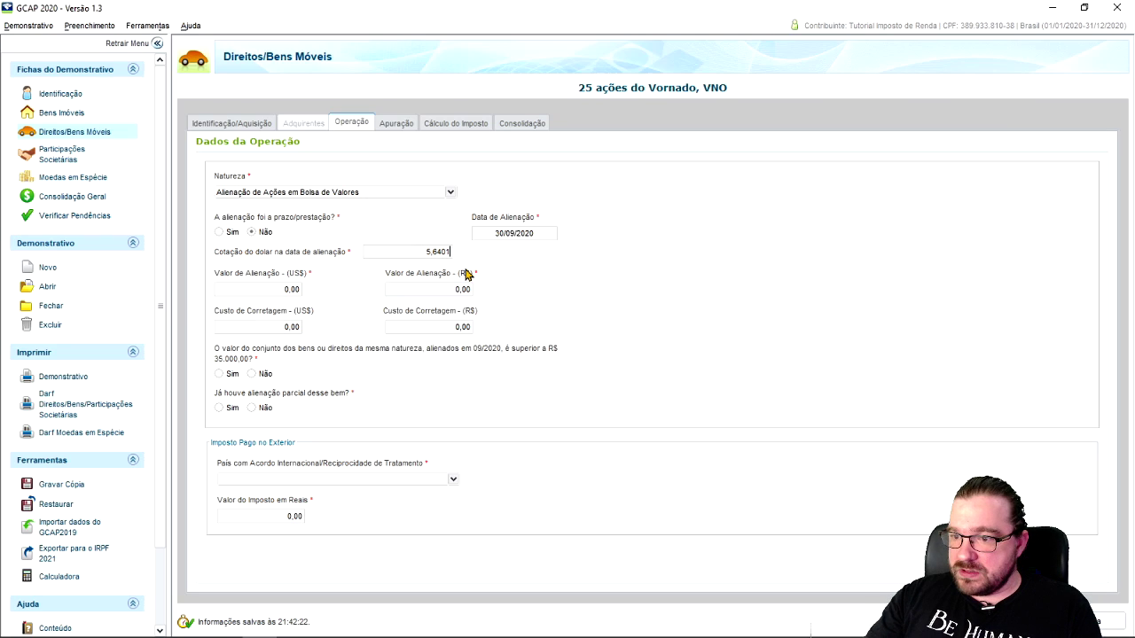
- Check the VNO sale total in the spreadsheet and enter 1000 as the Valor de Alienação in US$ in GCAP
{"action": "left_click", "coordinate": [295, 290]}
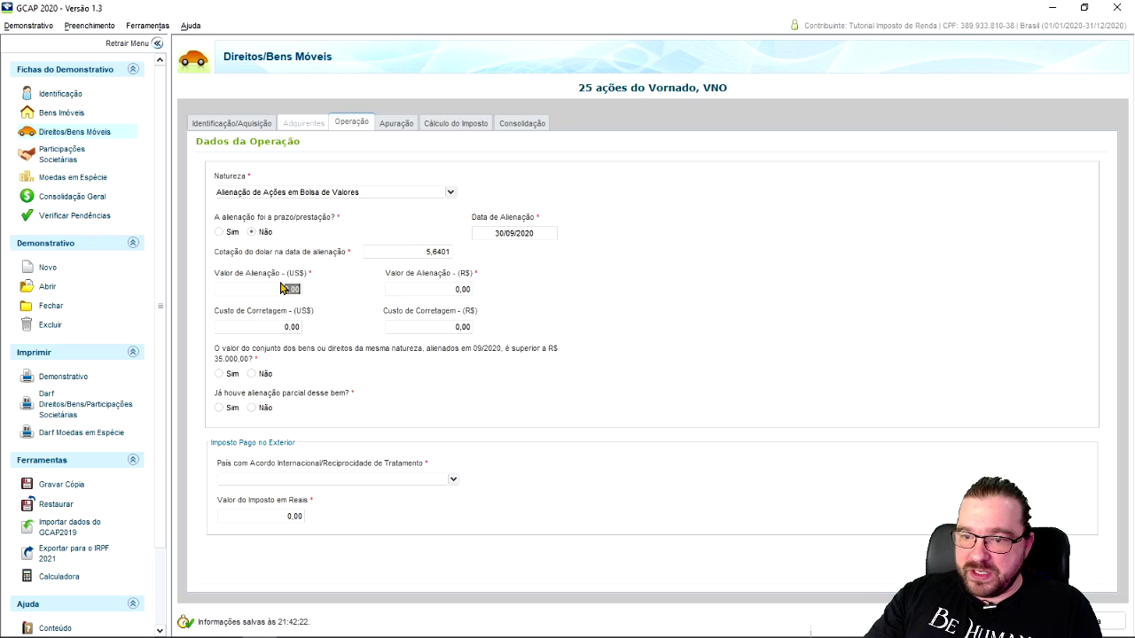
{"action": "left_click", "coordinate": [1058, 8]}
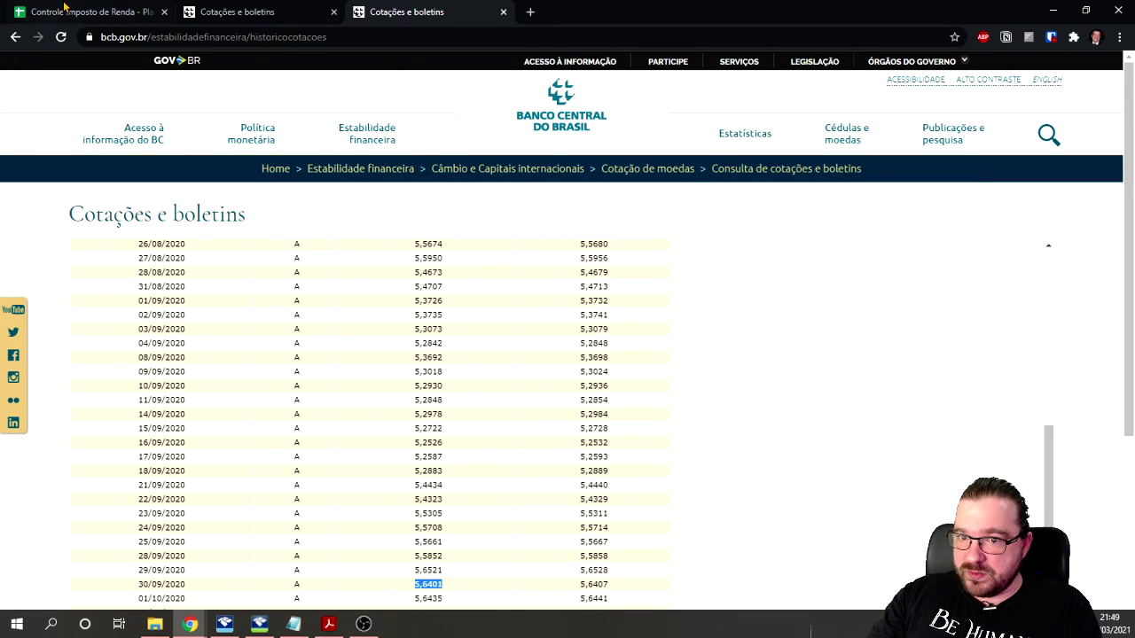
{"action": "left_click", "coordinate": [89, 11]}
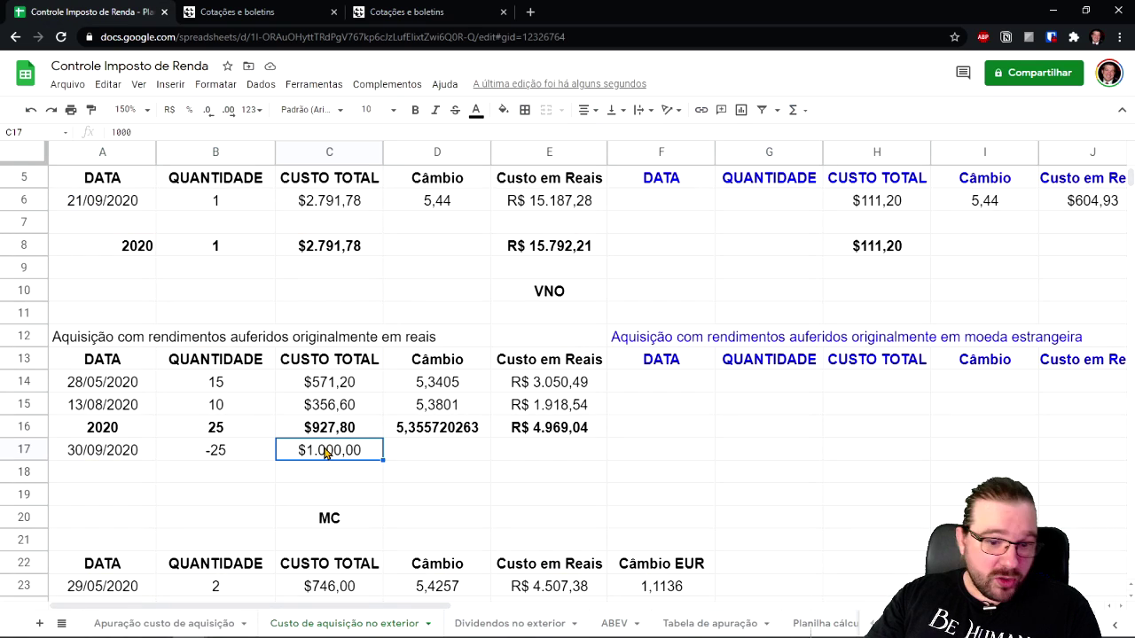
{"action": "left_click", "coordinate": [259, 624]}
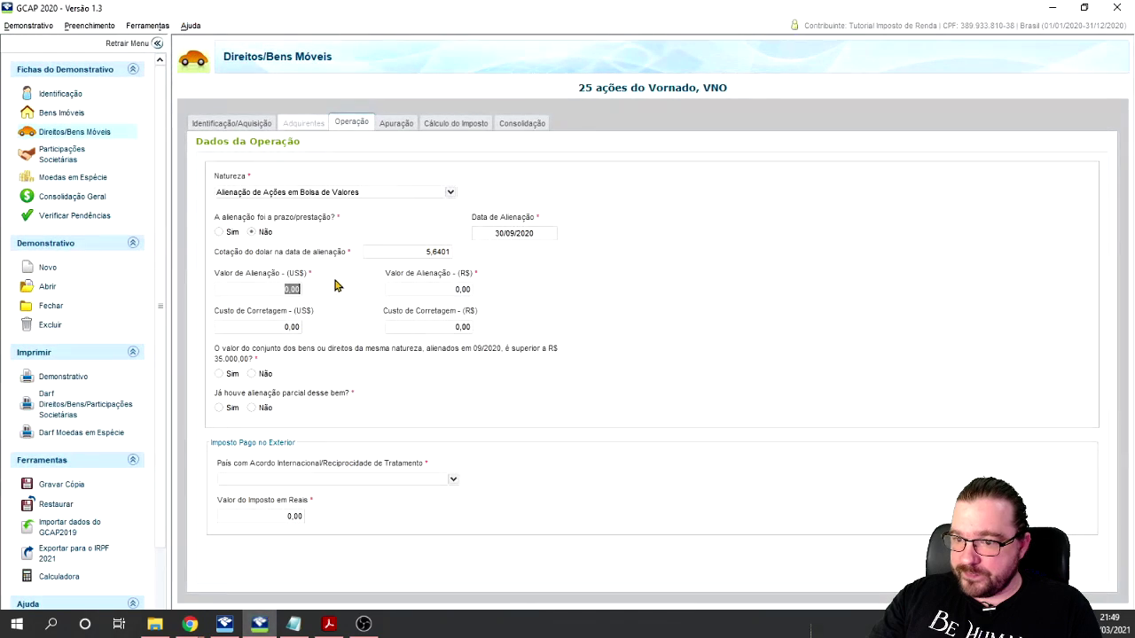
{"action": "type", "text": "10"}
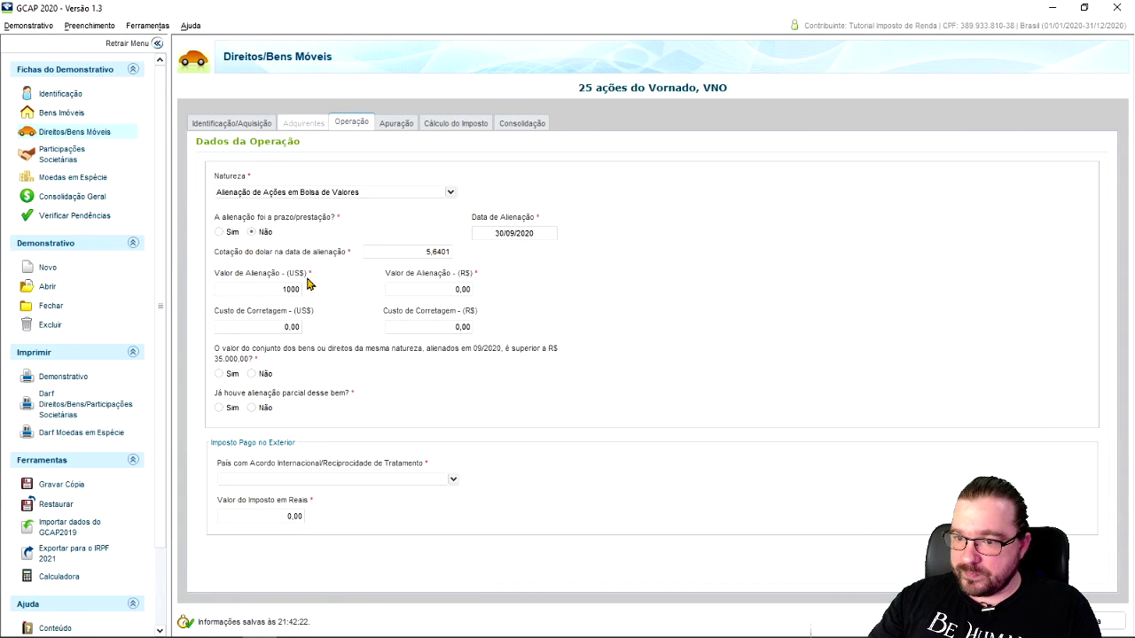
- Set the Custo de Corretagem in US$ to 1,00 and review the acquisition data alongside the operation data
{"action": "left_click", "coordinate": [293, 330]}
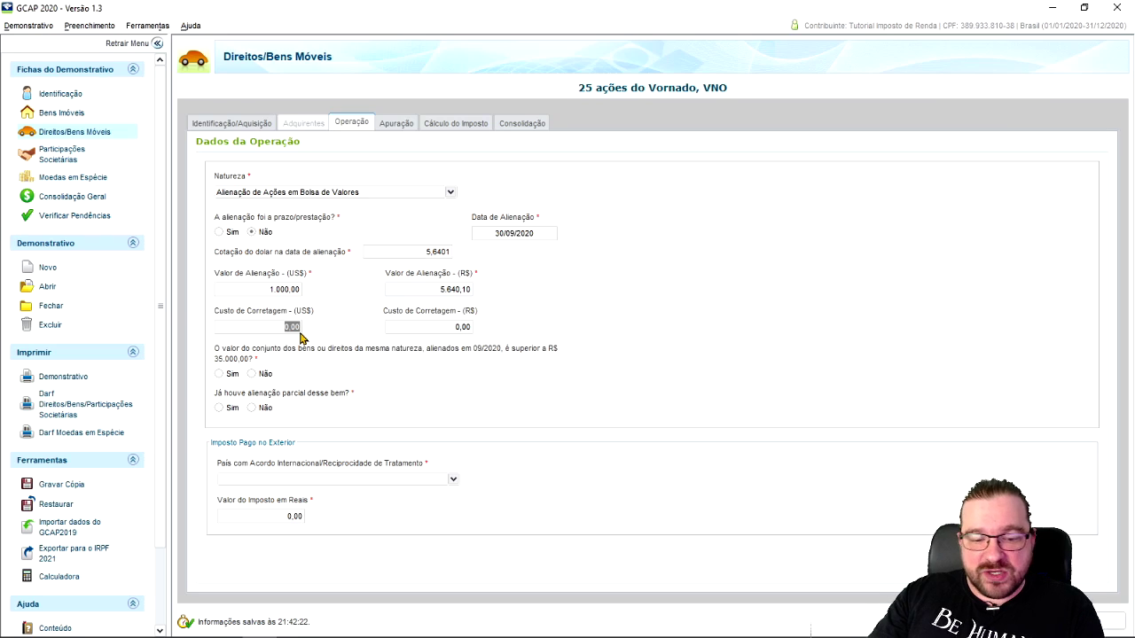
{"action": "left_click", "coordinate": [247, 127]}
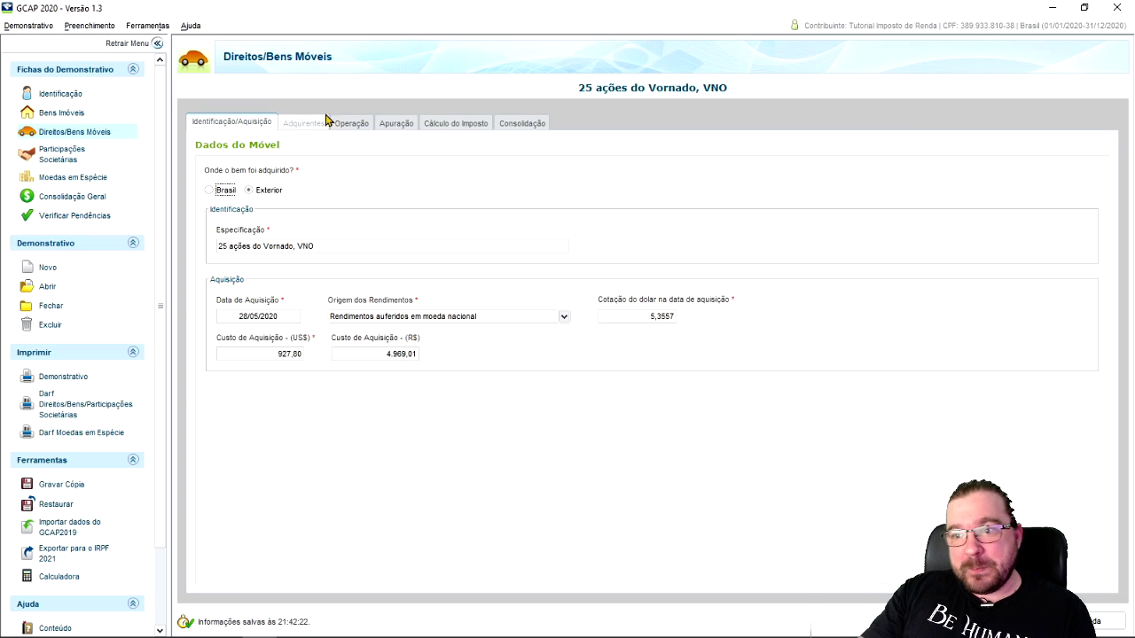
{"action": "left_click", "coordinate": [350, 125]}
{"action": "left_click", "coordinate": [292, 327]}
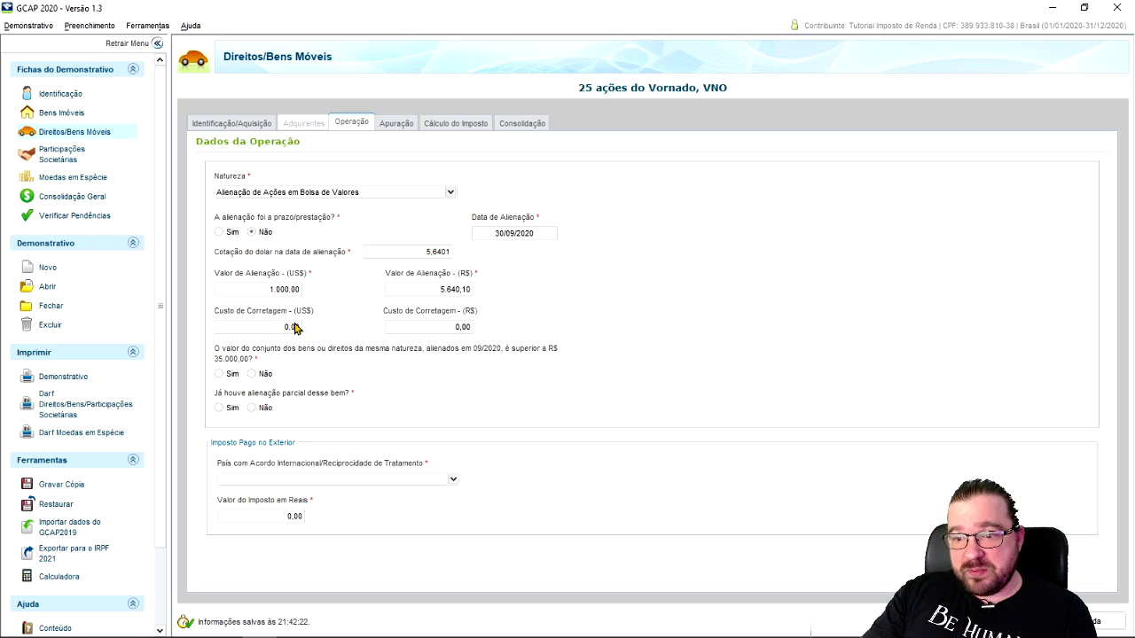
{"action": "type", "text": "1"}
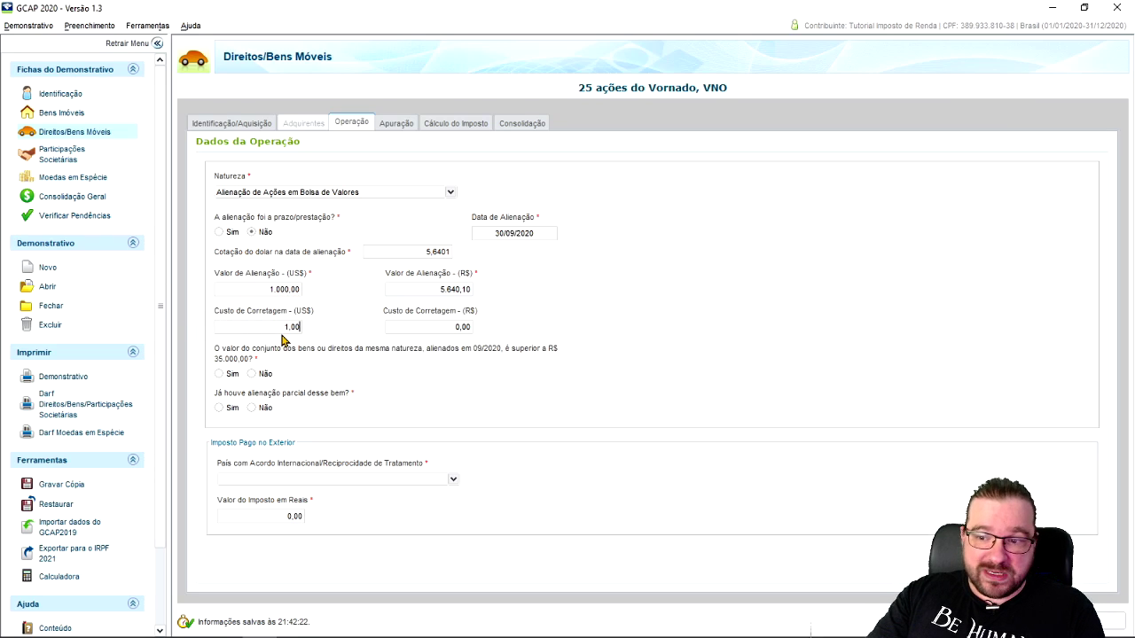
{"action": "left_click", "coordinate": [219, 129]}
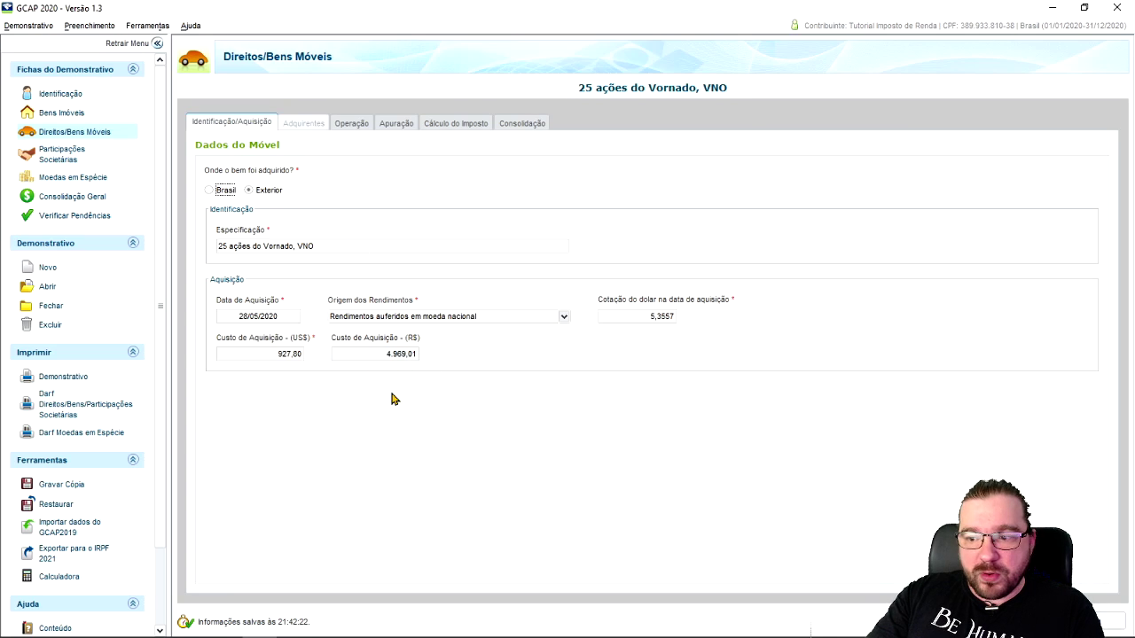
{"action": "left_click", "coordinate": [354, 128]}
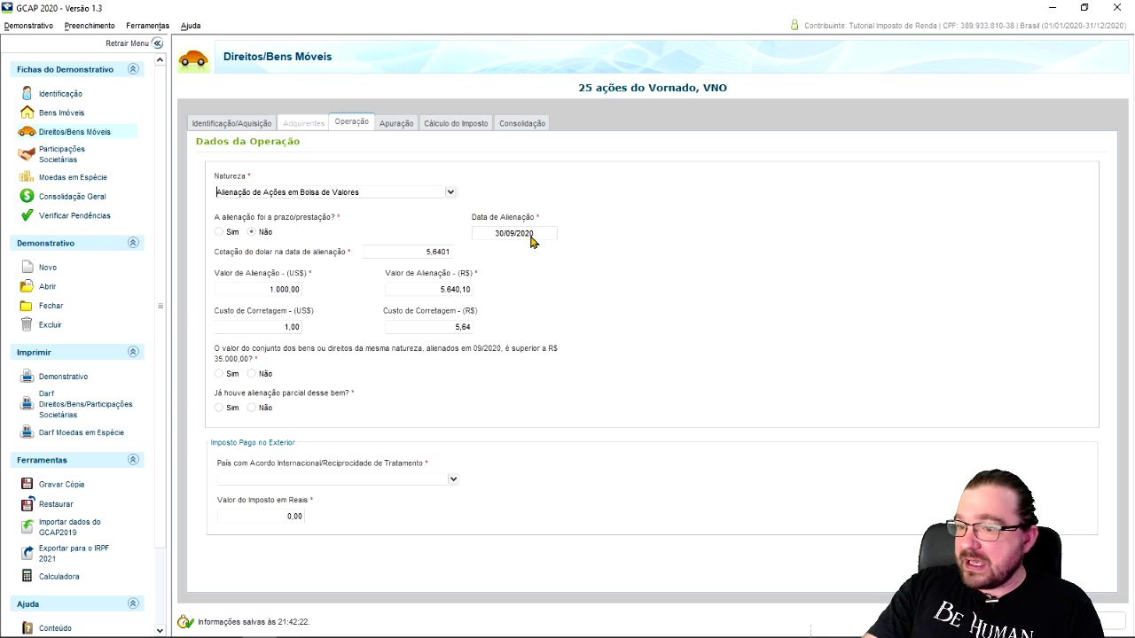
- Try 100.000 as the Valor de Alienação in US$ to test its effect on the operation form
{"action": "double_click", "coordinate": [457, 290]}
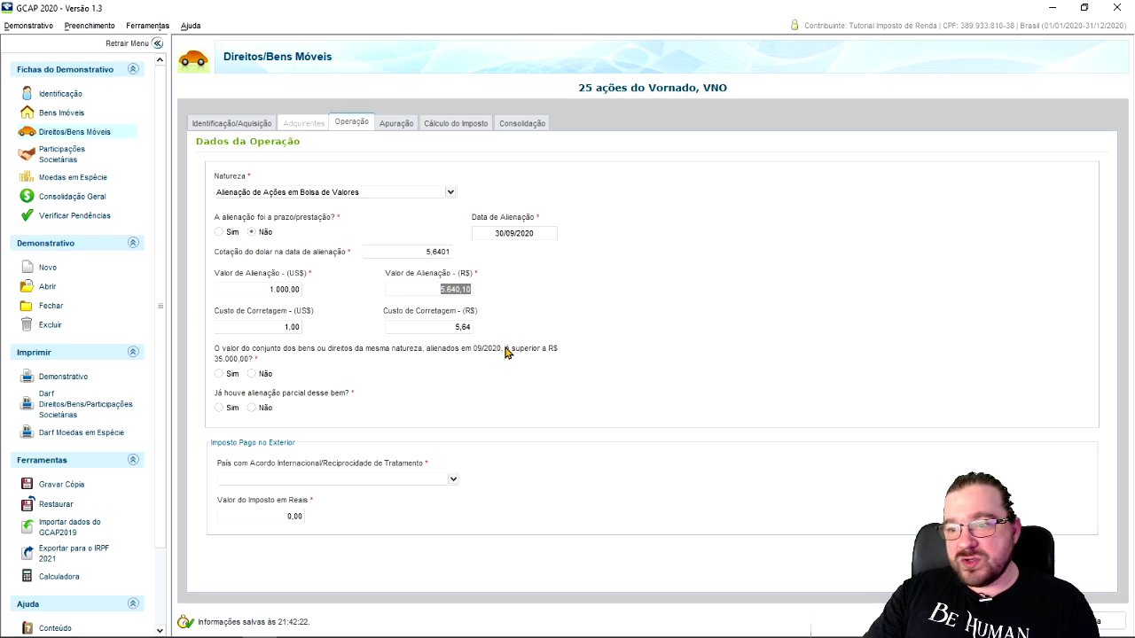
{"action": "left_click", "coordinate": [276, 292]}
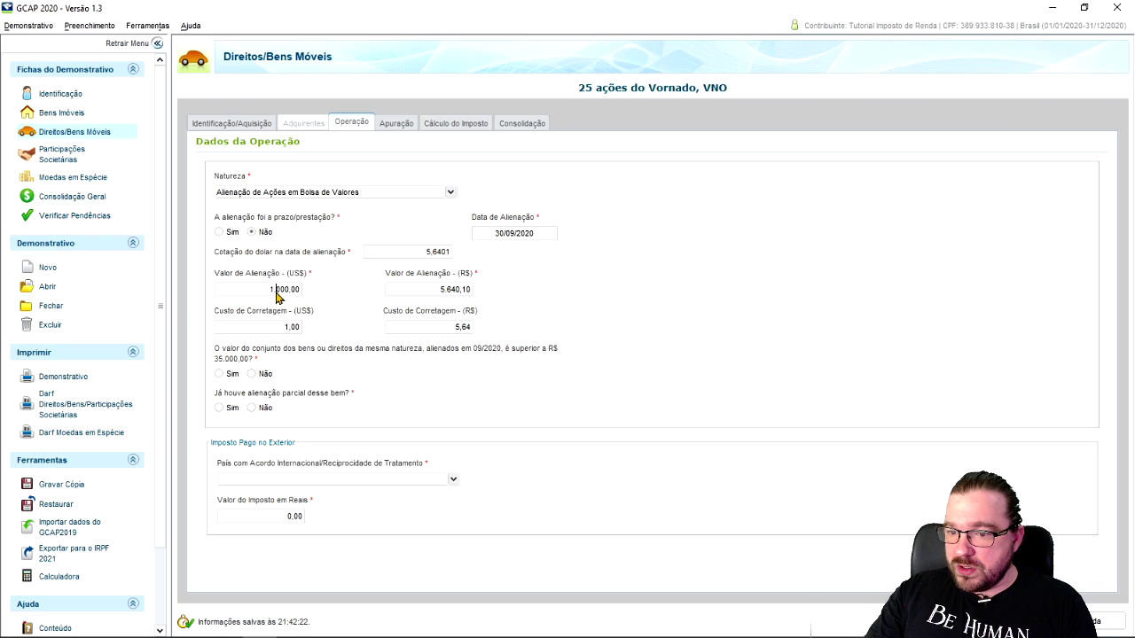
{"action": "double_click", "coordinate": [274, 292]}
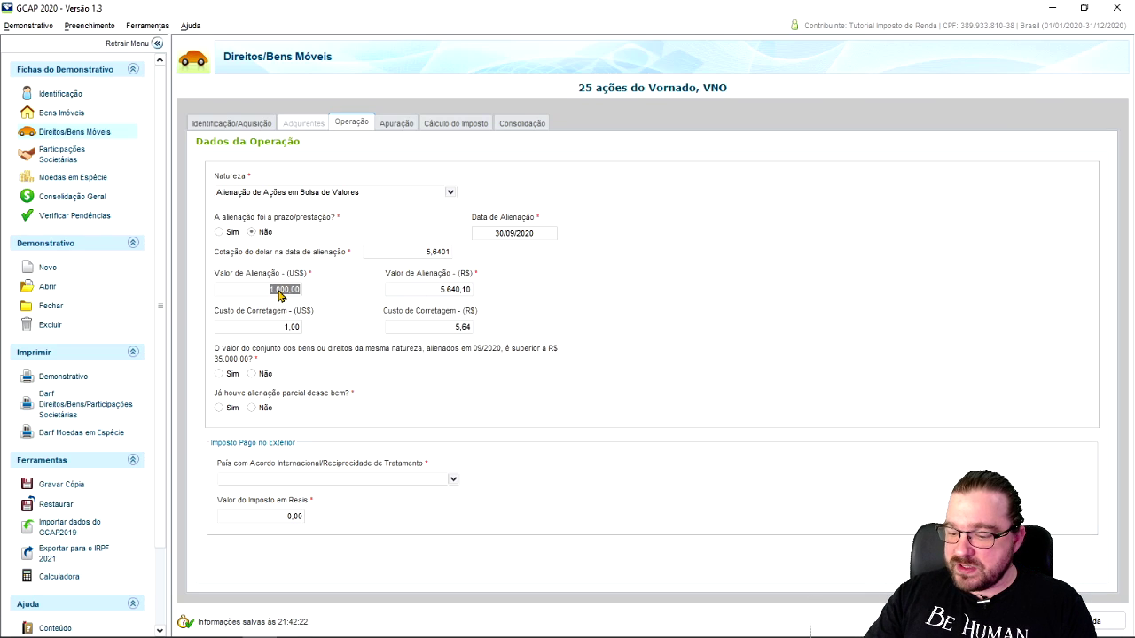
{"action": "type", "text": "100.000"}
{"action": "left_click", "coordinate": [292, 330]}
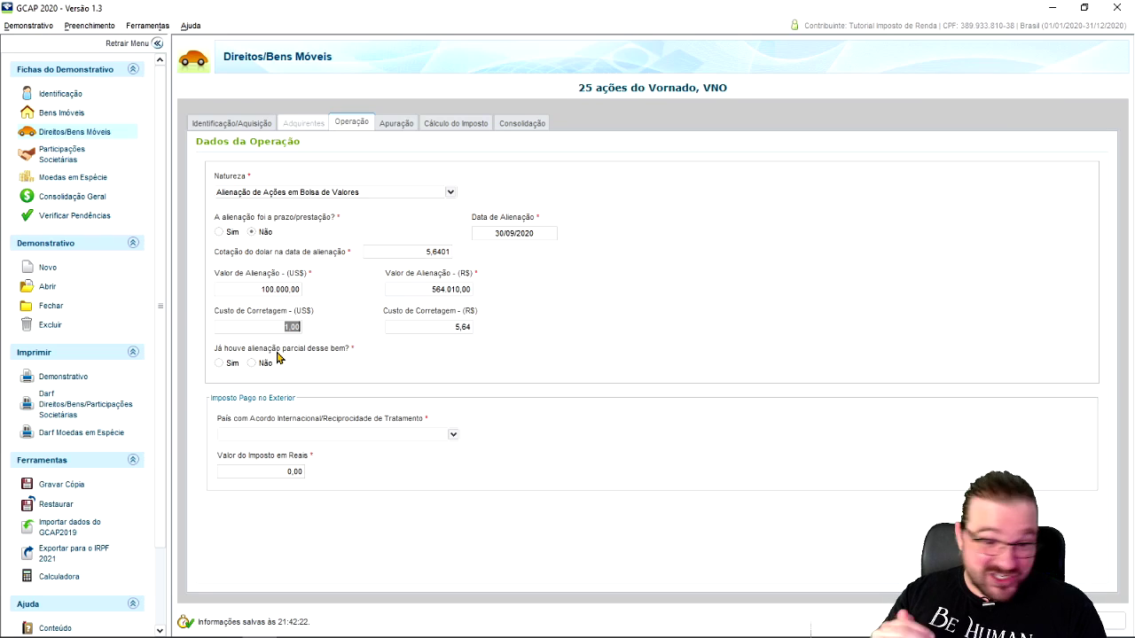
- Restore the Valor de Alienação in US$ to 1000
{"action": "left_click", "coordinate": [268, 290]}
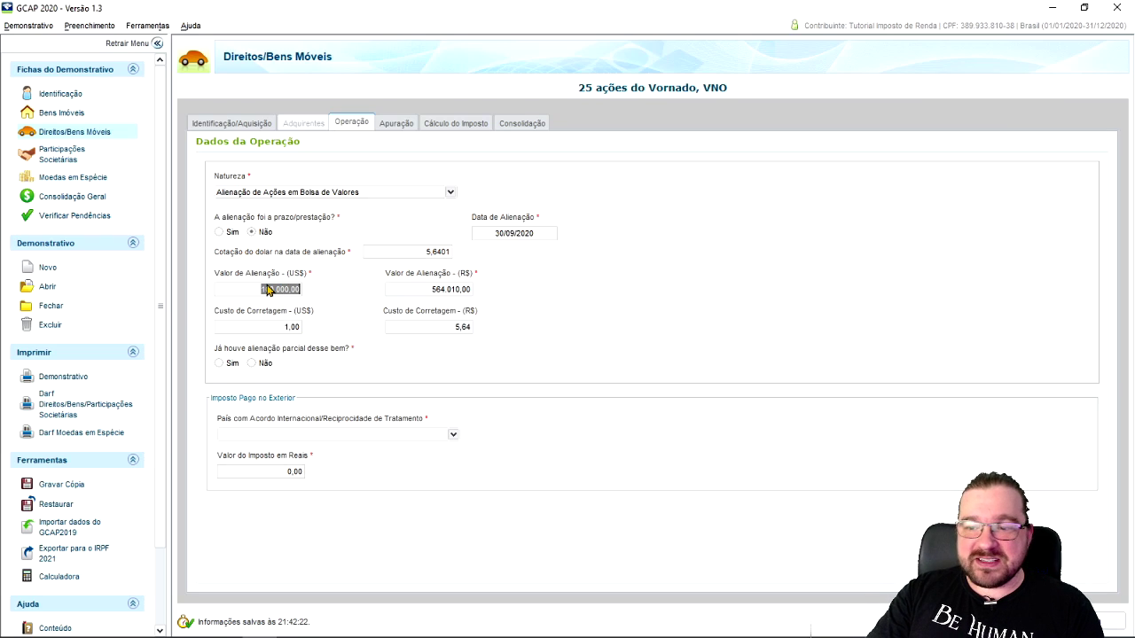
{"action": "type", "text": "1.00"}
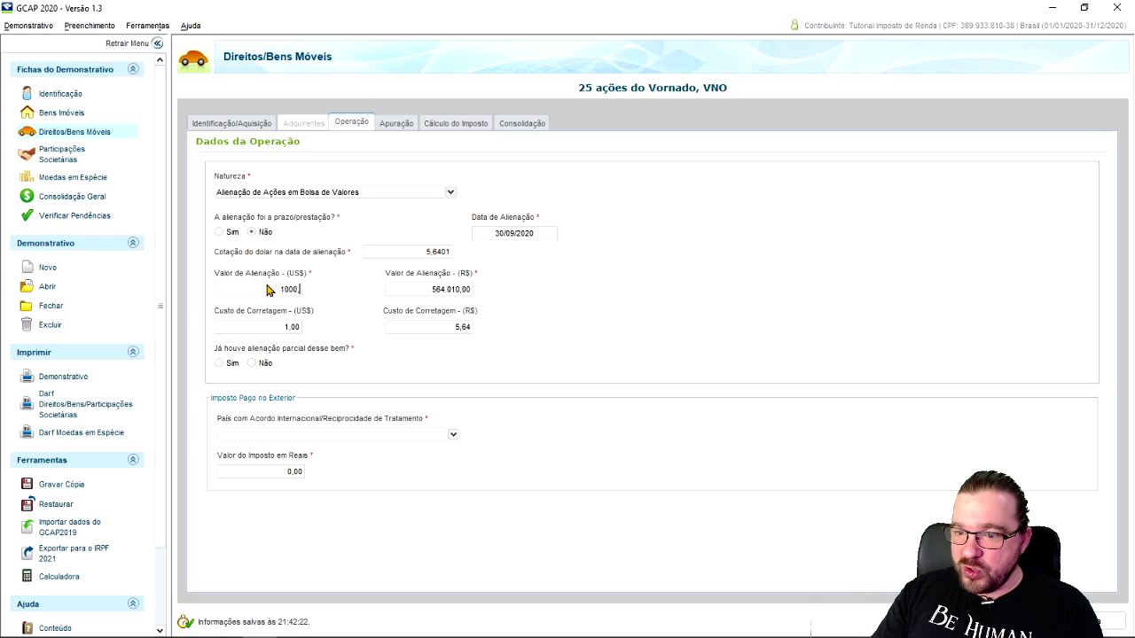
{"action": "type", "text": "0"}
{"action": "left_click", "coordinate": [295, 328]}
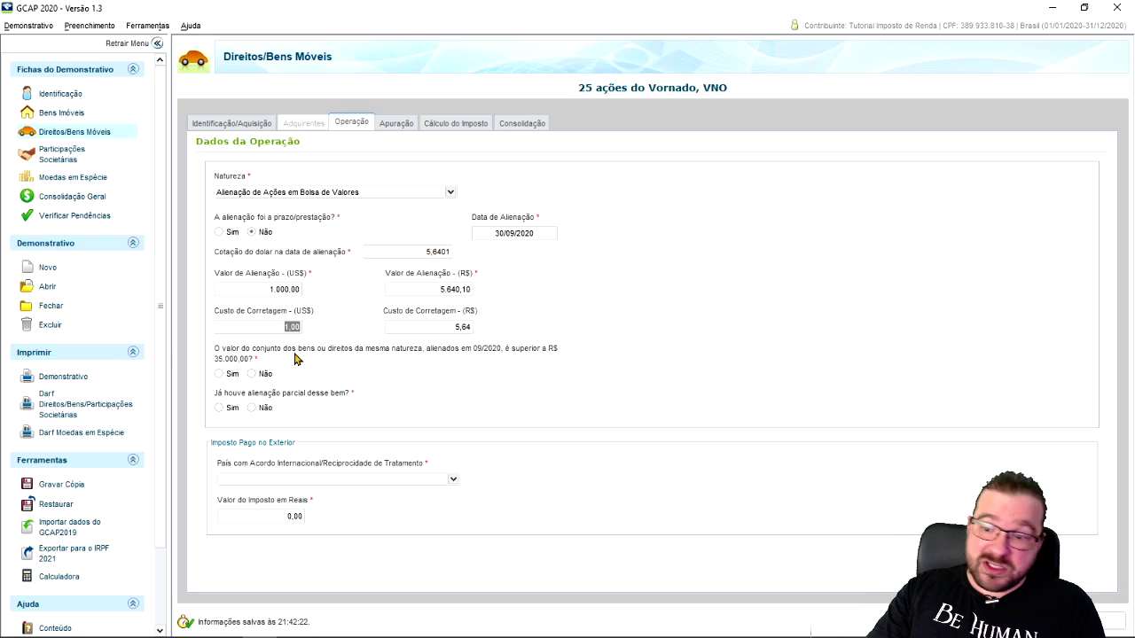
- Answer "Sim" to the R$ 35.000,00 monthly sales question and "Não" to whether there was already a partial sale
{"action": "left_click", "coordinate": [220, 374]}
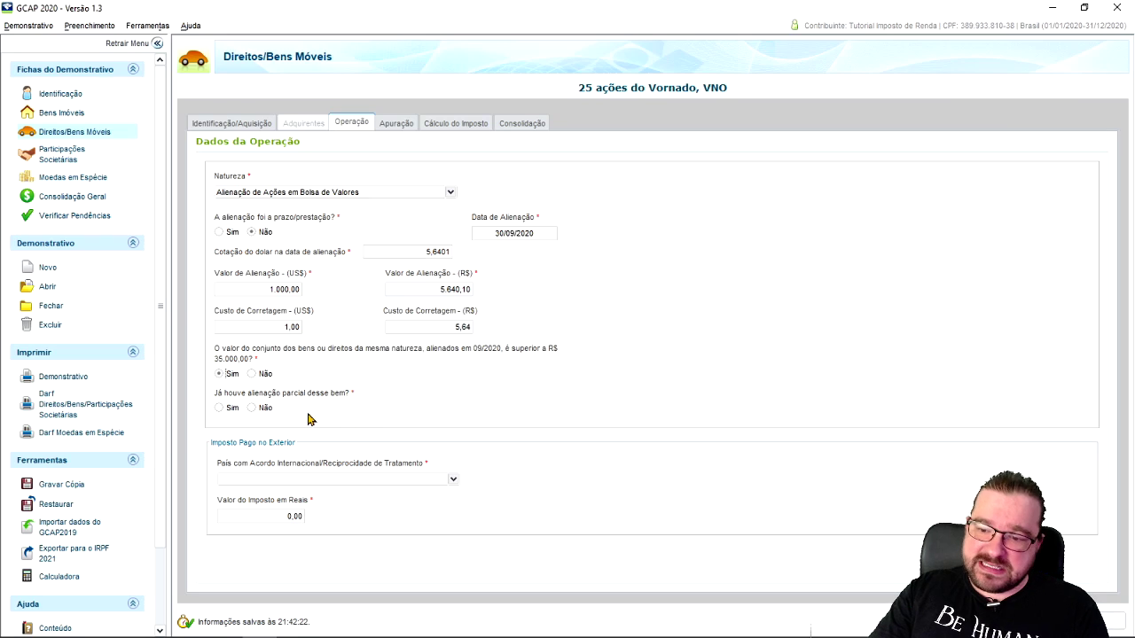
{"action": "left_click", "coordinate": [252, 408]}
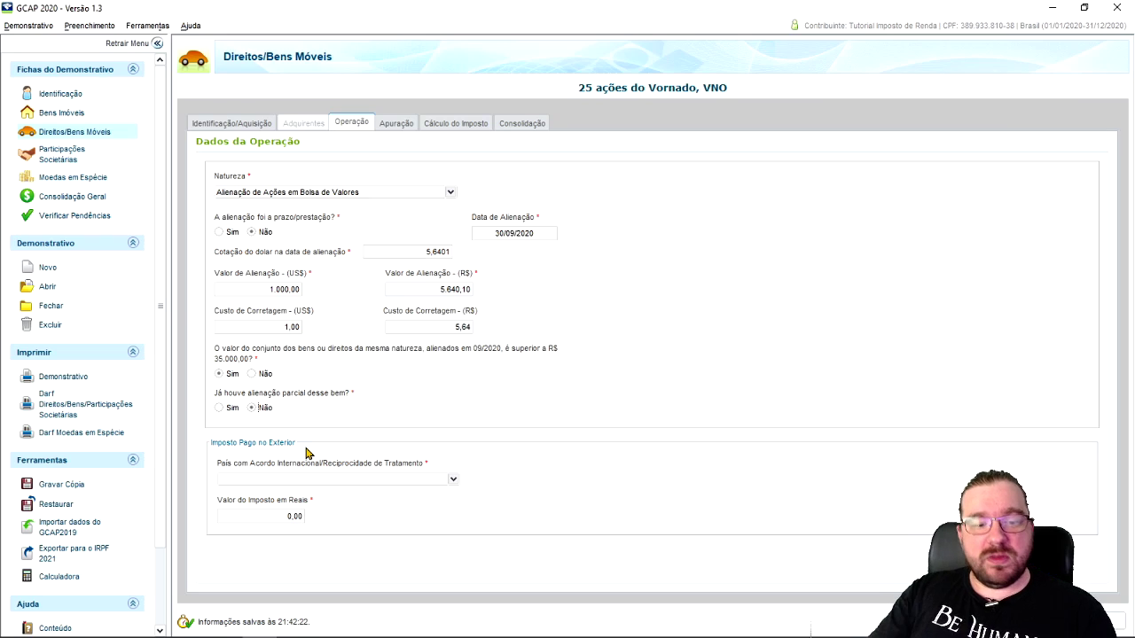
- Browse the list of countries with an international agreement under Imposto Pago no Exterior, leaving the field blank
{"action": "left_click", "coordinate": [454, 478]}
{"action": "scroll", "coordinate": [375, 506], "scroll_direction": "down", "scroll_amount": 10}
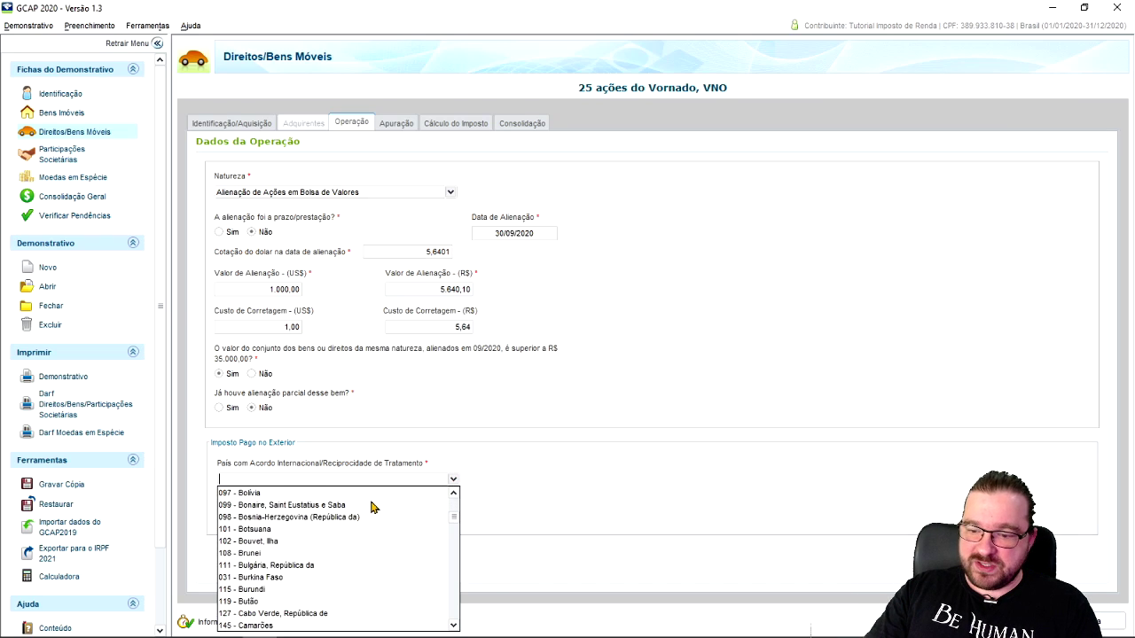
{"action": "left_click", "coordinate": [545, 464]}
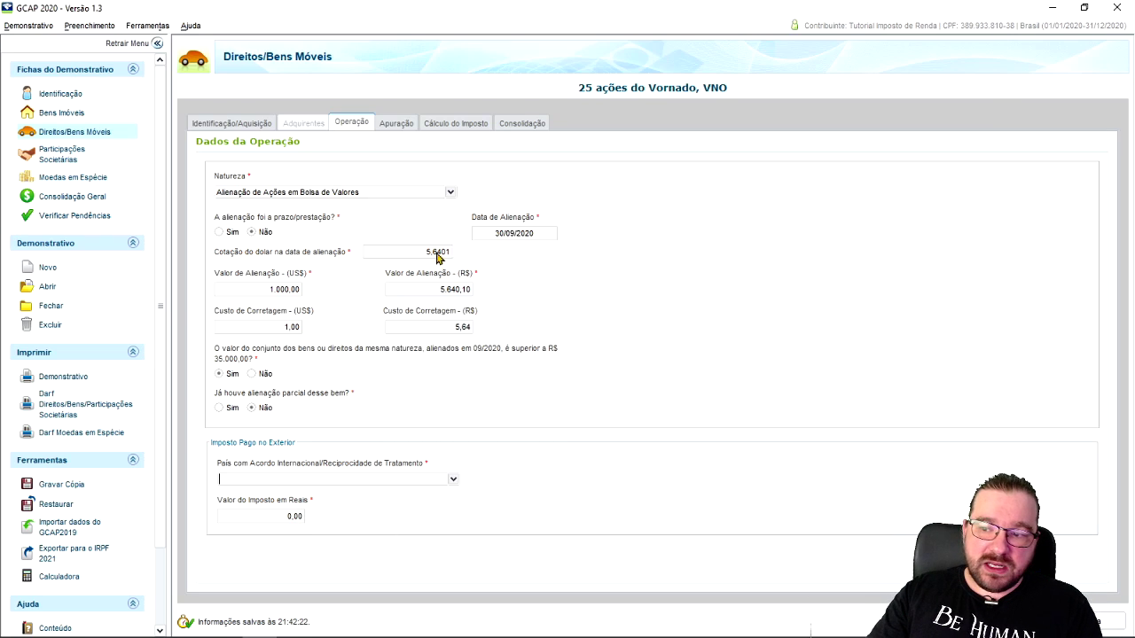
{"action": "mouse_move", "coordinate": [470, 637]}
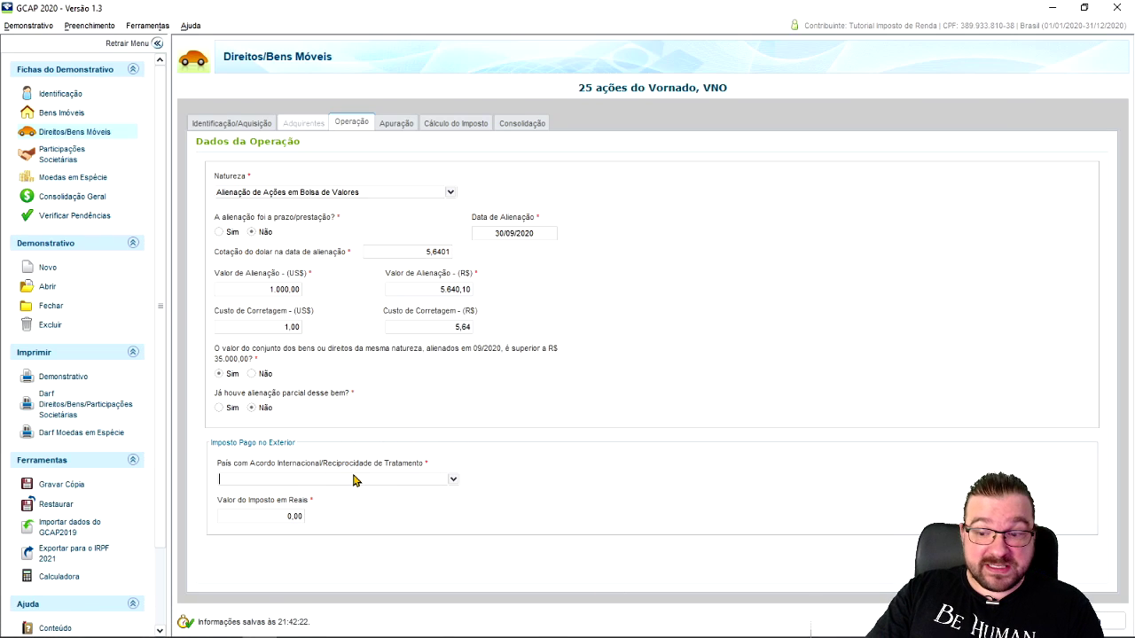
{"action": "left_click", "coordinate": [412, 483]}
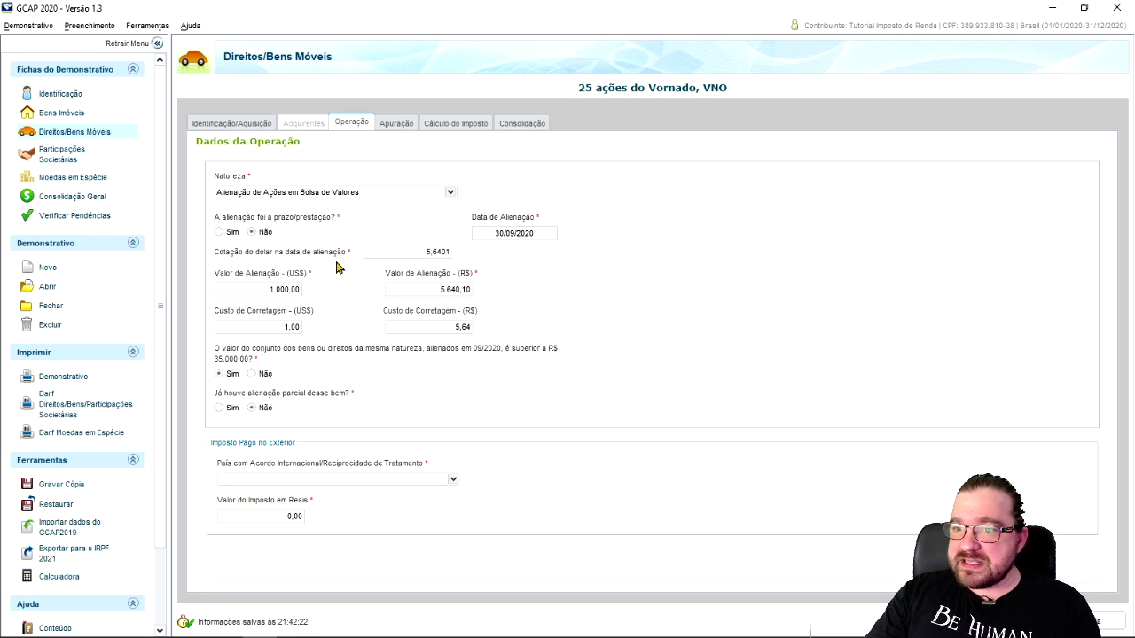
- Examine the capital gain in Apuração against the acquisition data, then the tax in Cálculo do Imposto and the totals in Consolidação
{"action": "left_click", "coordinate": [397, 124]}
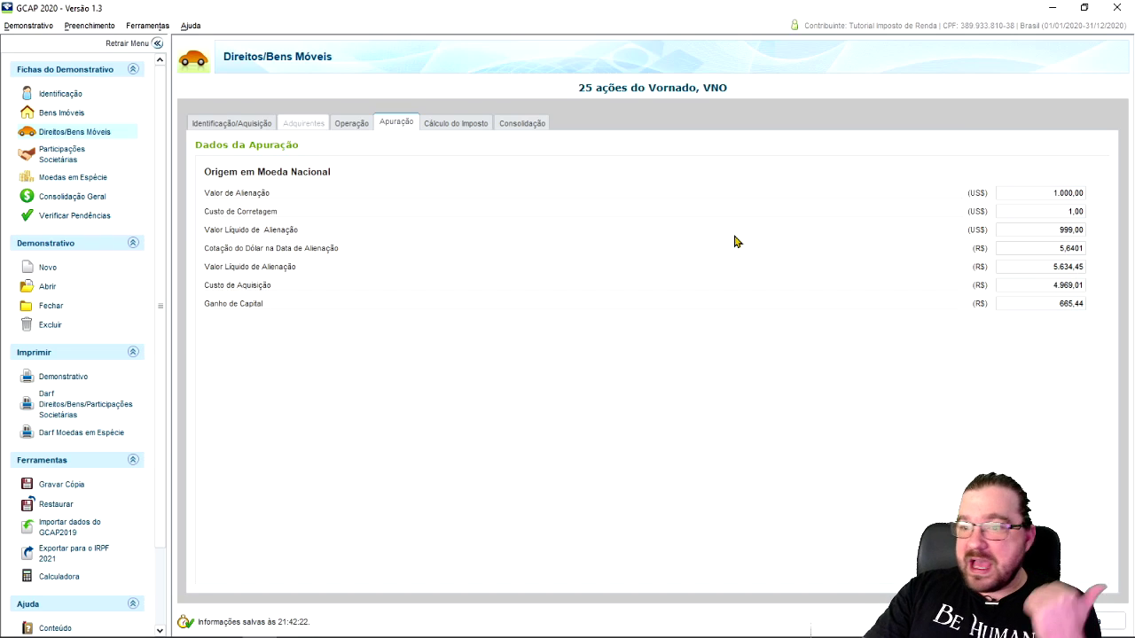
{"action": "left_click", "coordinate": [254, 123]}
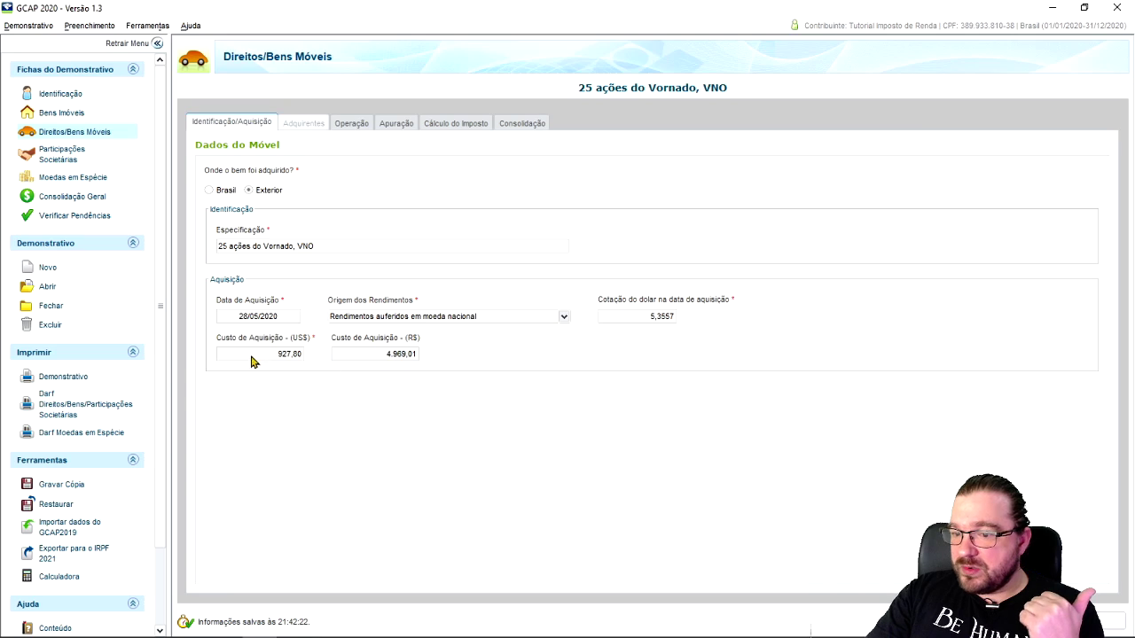
{"action": "left_click", "coordinate": [446, 126]}
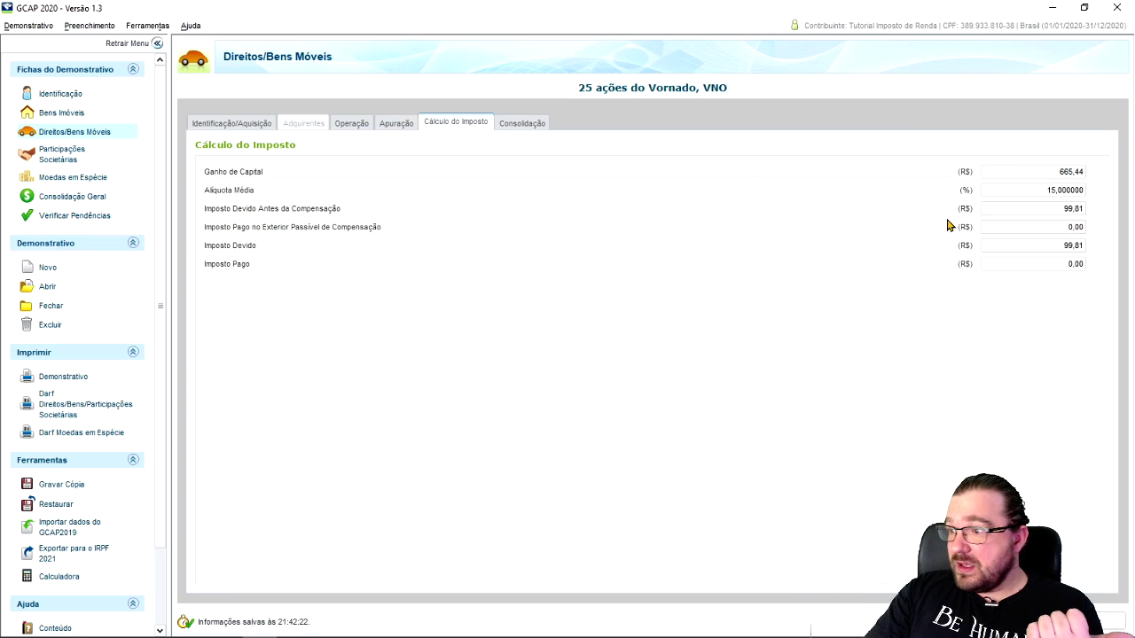
{"action": "left_click", "coordinate": [397, 124]}
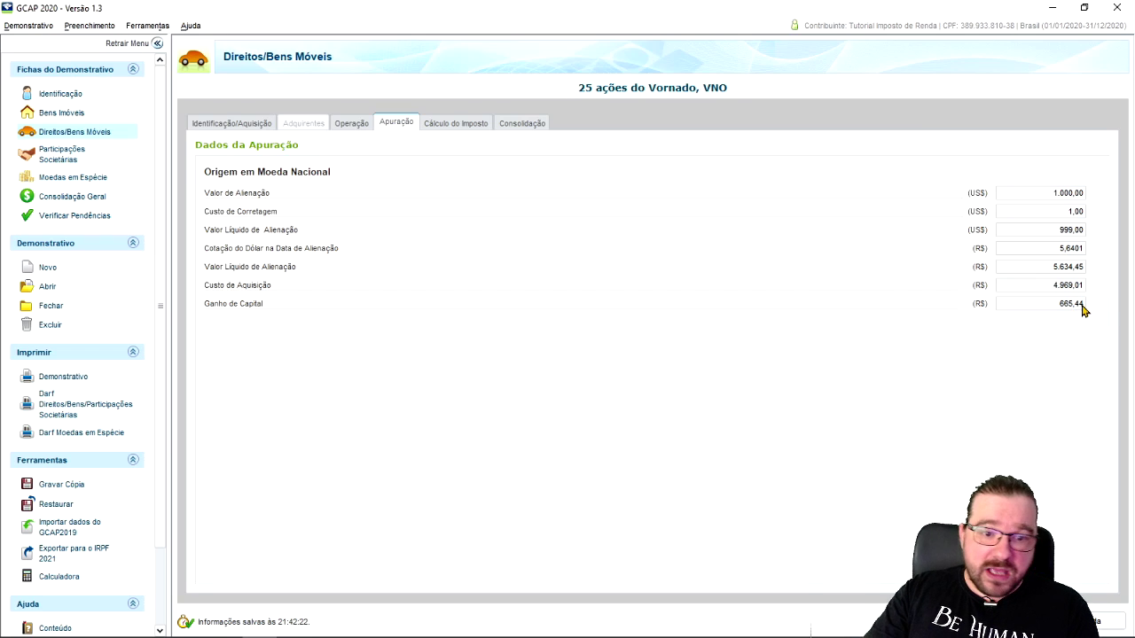
{"action": "left_click", "coordinate": [468, 124]}
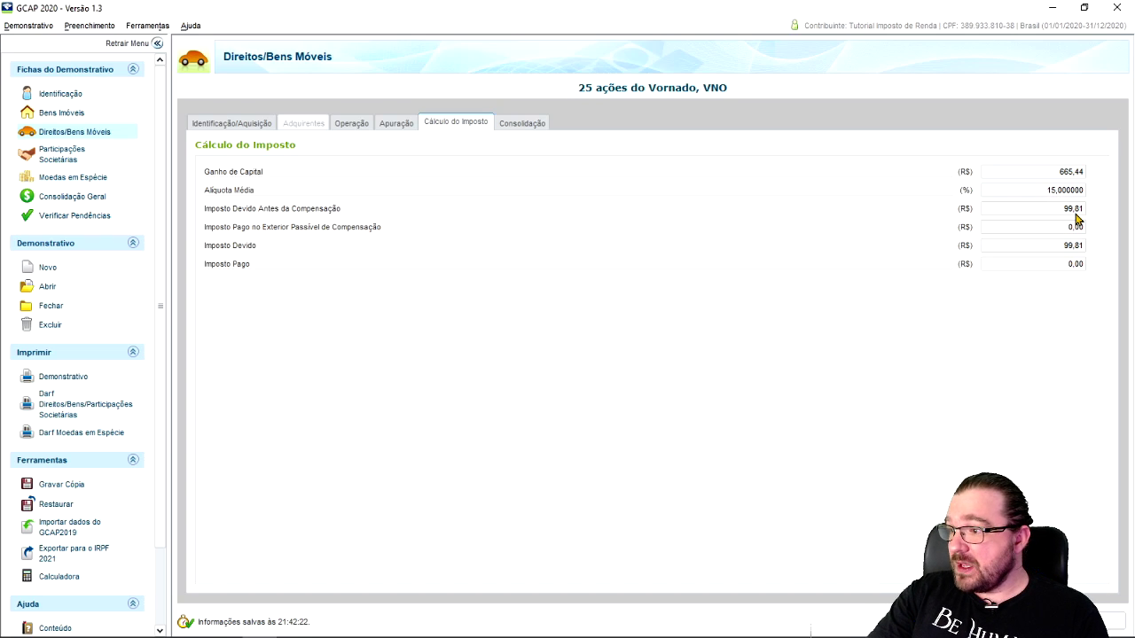
{"action": "double_click", "coordinate": [1074, 209]}
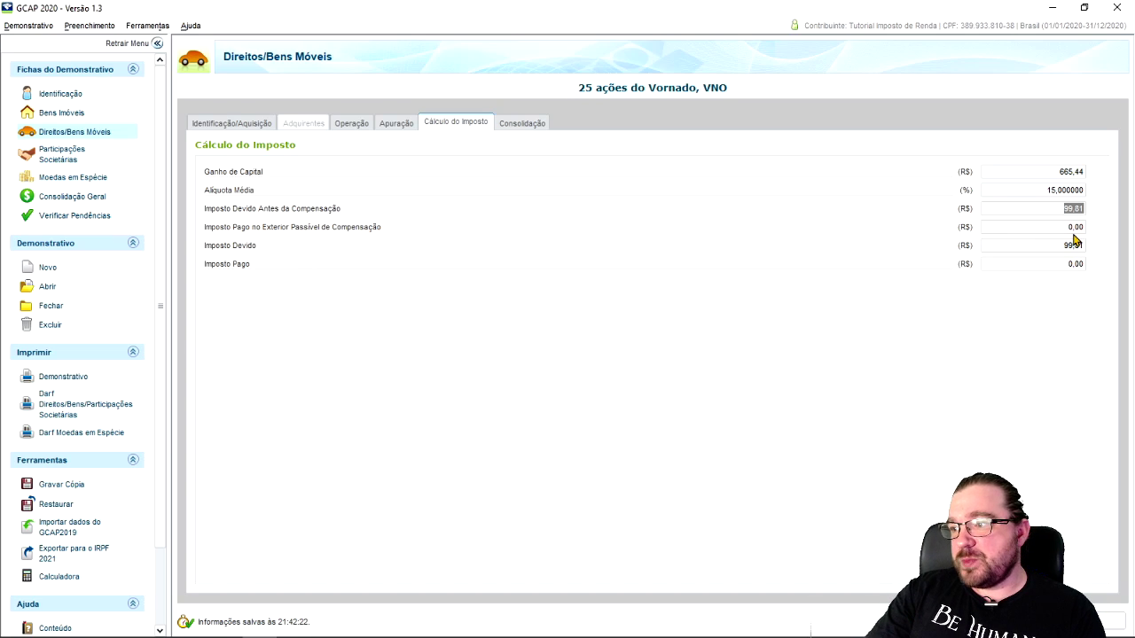
{"action": "key", "text": "Tab"}
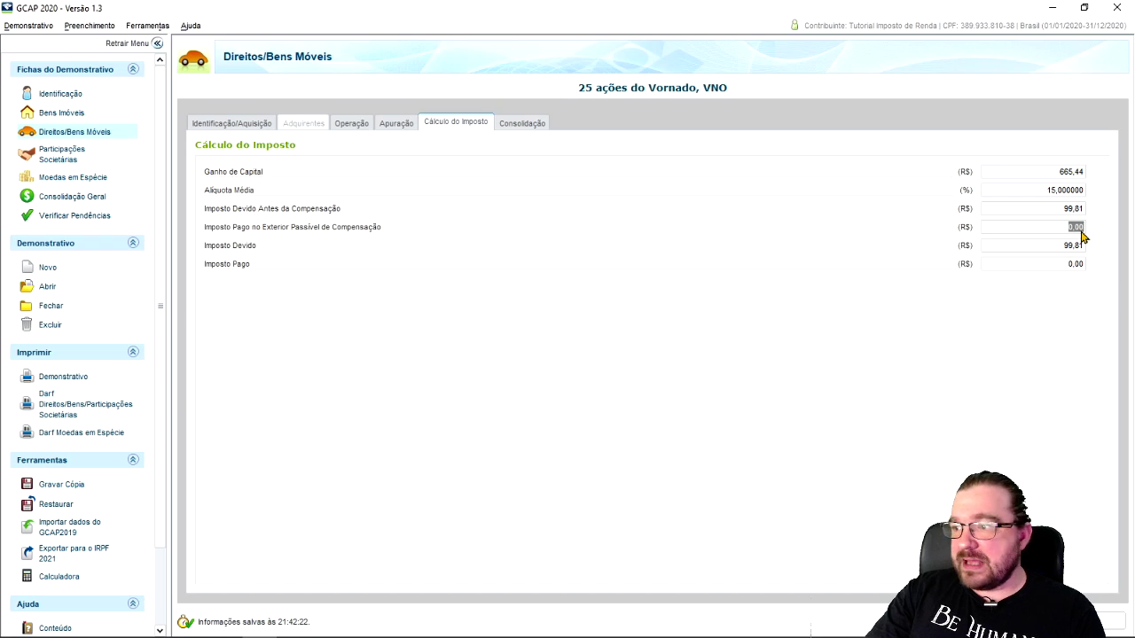
{"action": "left_click", "coordinate": [1070, 247]}
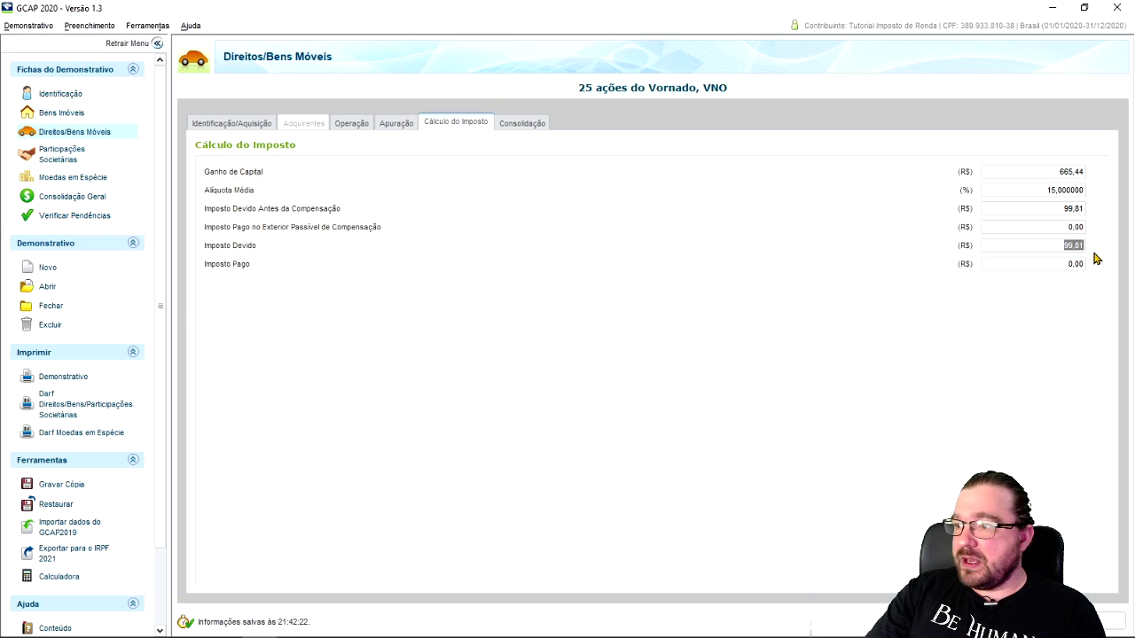
{"action": "left_click", "coordinate": [521, 123]}
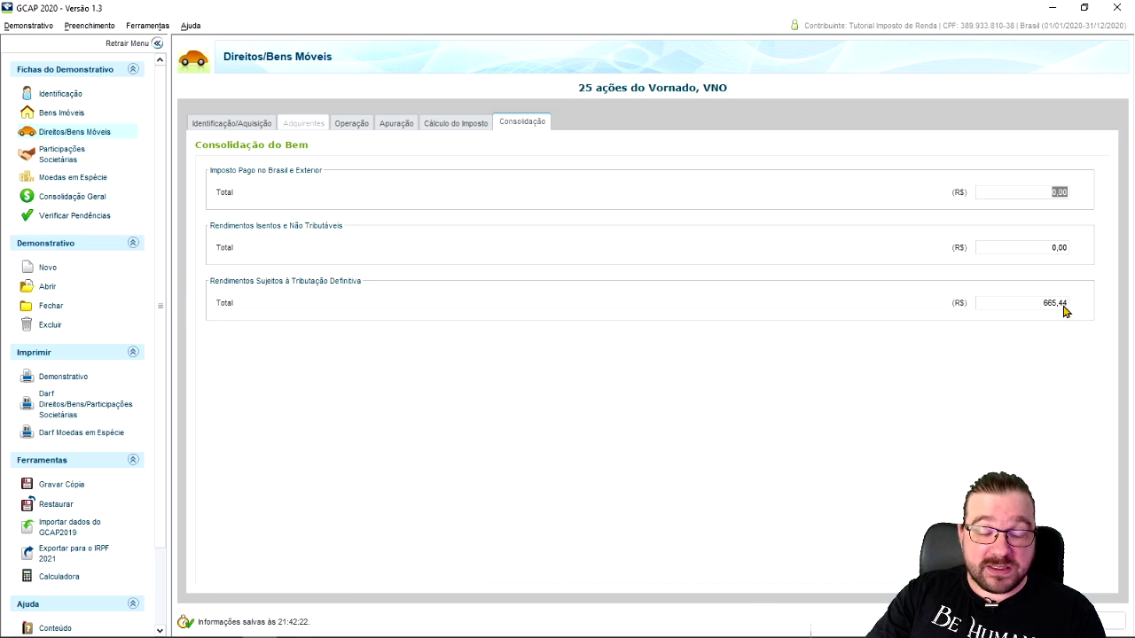
- Change the answer to the R$ 35.000,00 monthly sales question to "Não" and check its effect on the tax calculation and consolidation
{"action": "left_click", "coordinate": [397, 124]}
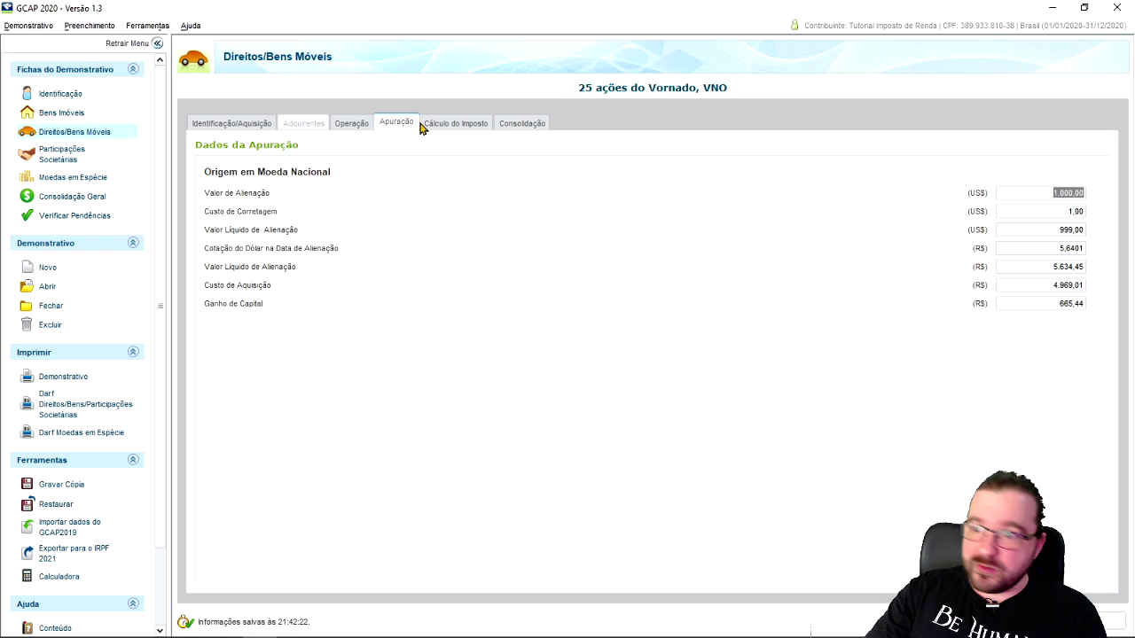
{"action": "left_click", "coordinate": [337, 125]}
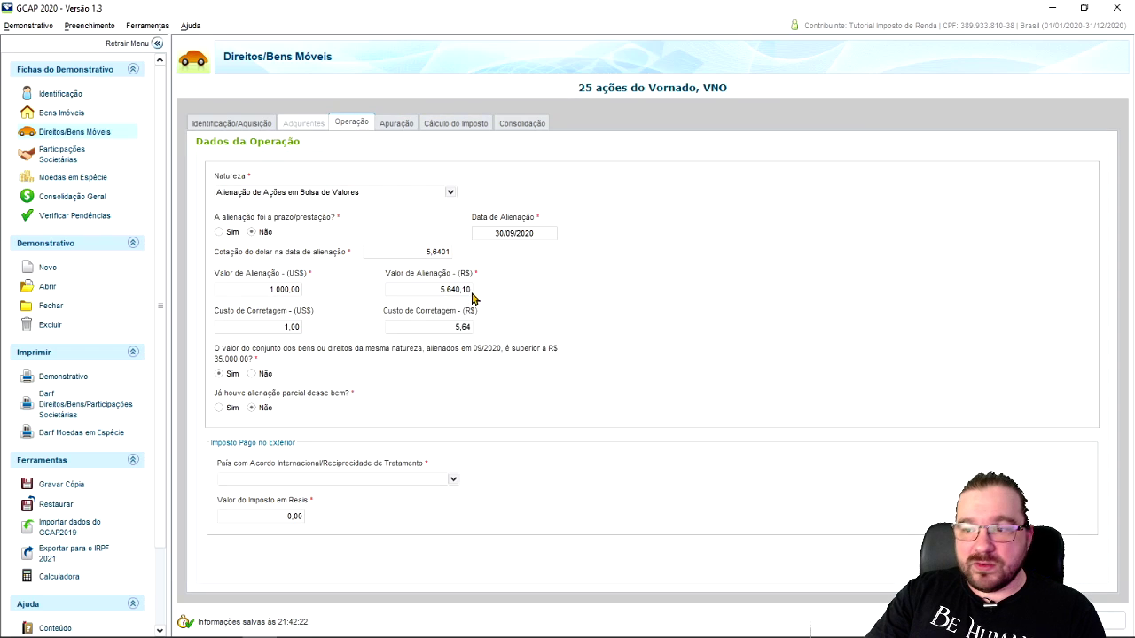
{"action": "left_click", "coordinate": [251, 373]}
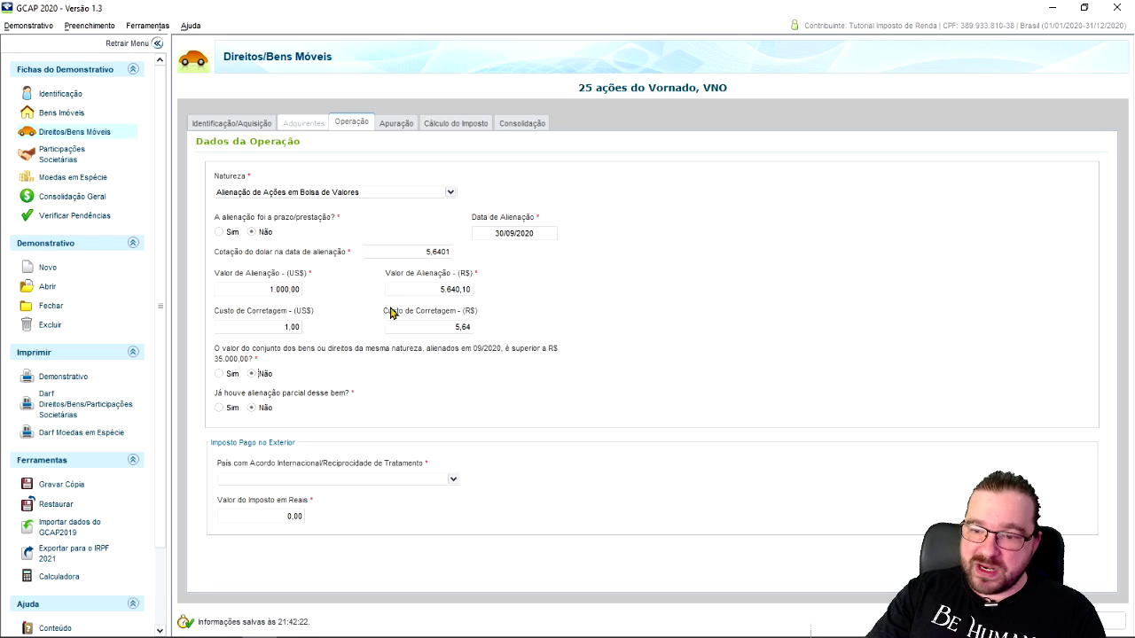
{"action": "left_click", "coordinate": [438, 124]}
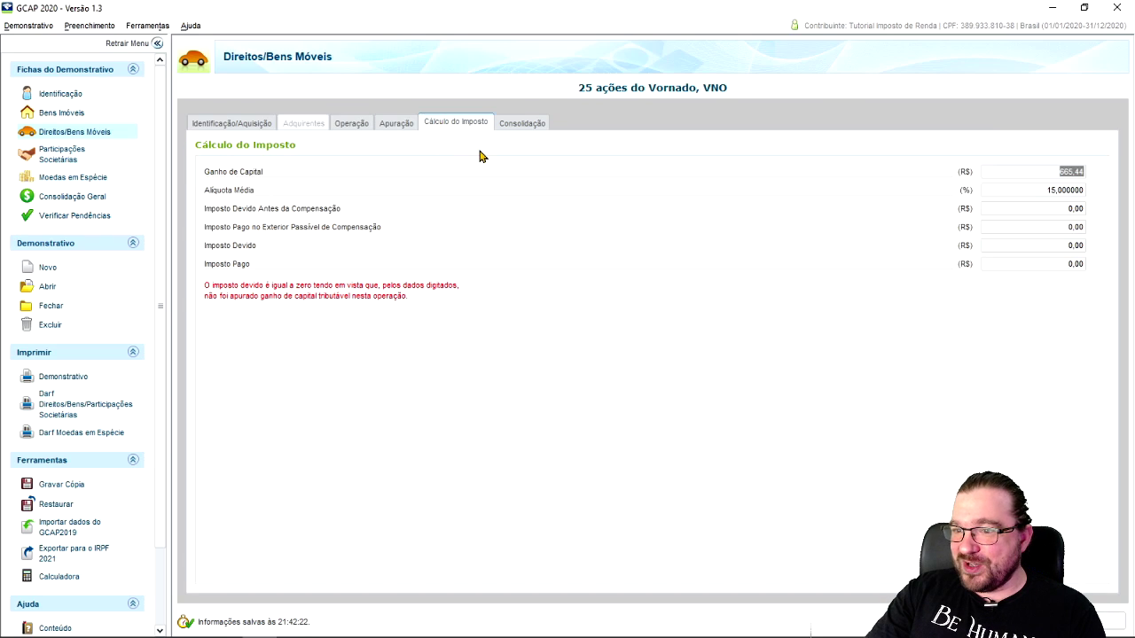
{"action": "left_click", "coordinate": [1080, 188]}
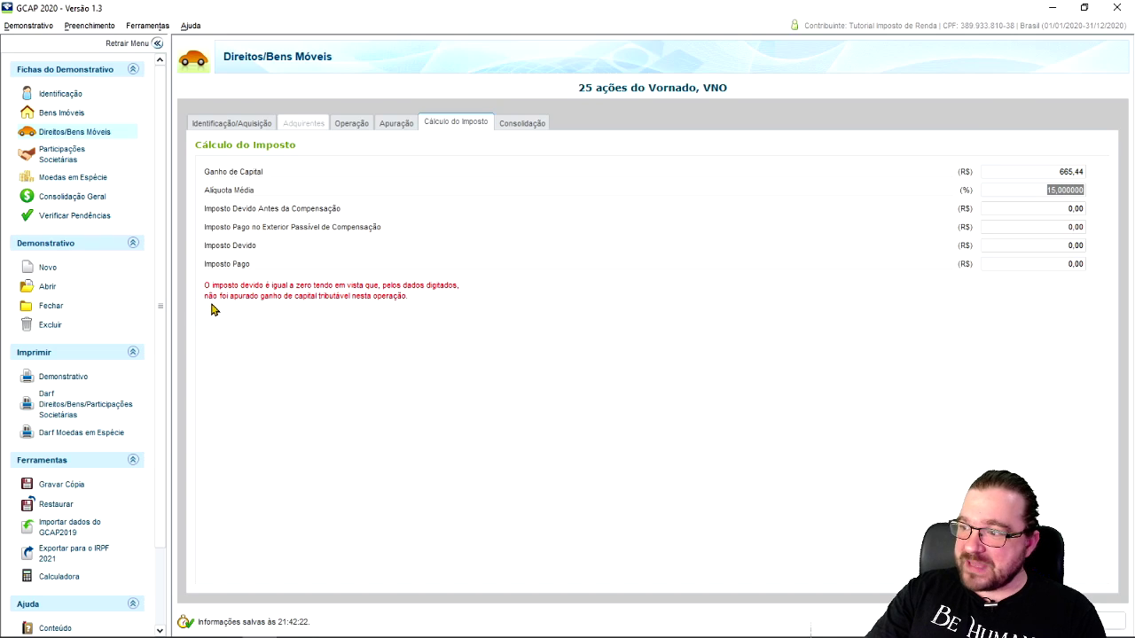
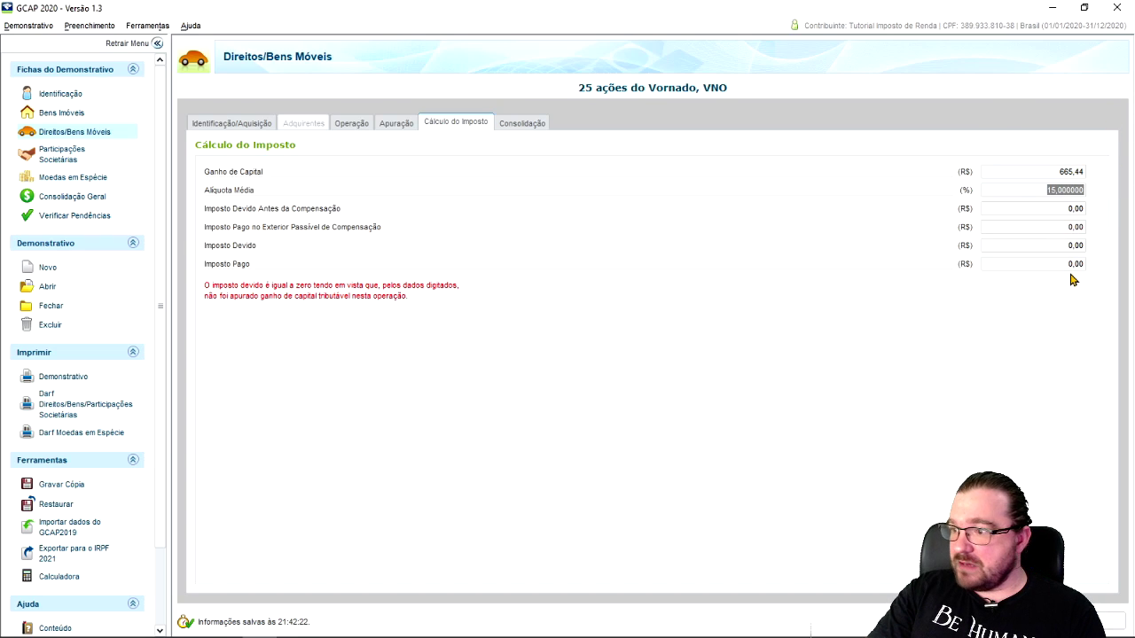
{"action": "left_click", "coordinate": [1075, 245]}
{"action": "left_click", "coordinate": [521, 126]}
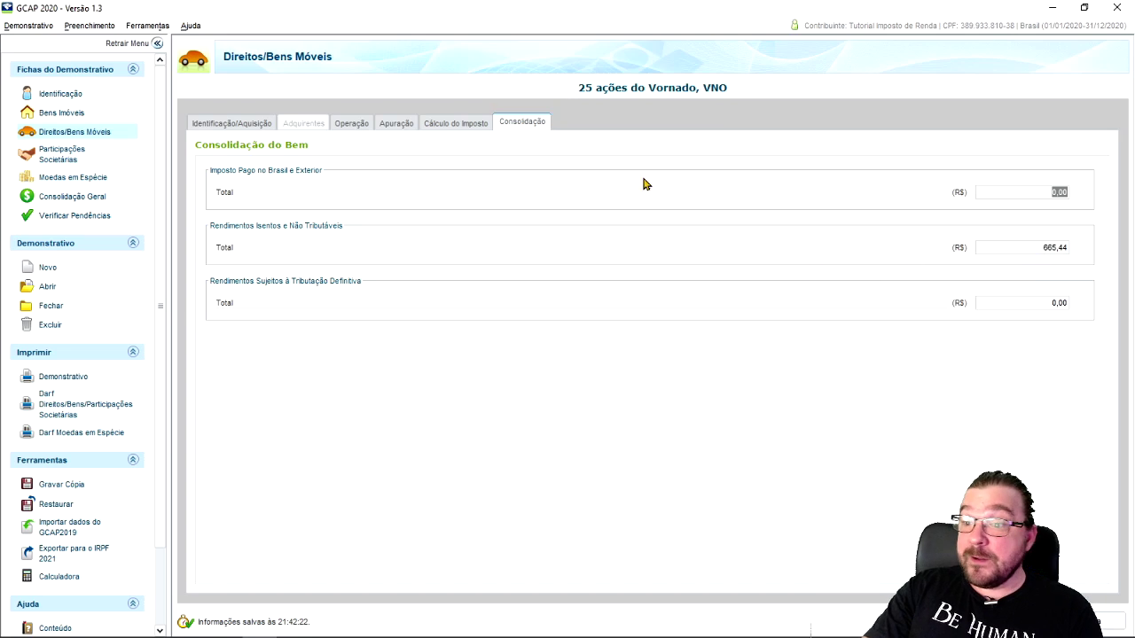
- Review the VNO entry's specification, acquisition date, dollar rate at acquisition and acquisition cost
{"action": "left_click", "coordinate": [233, 125]}
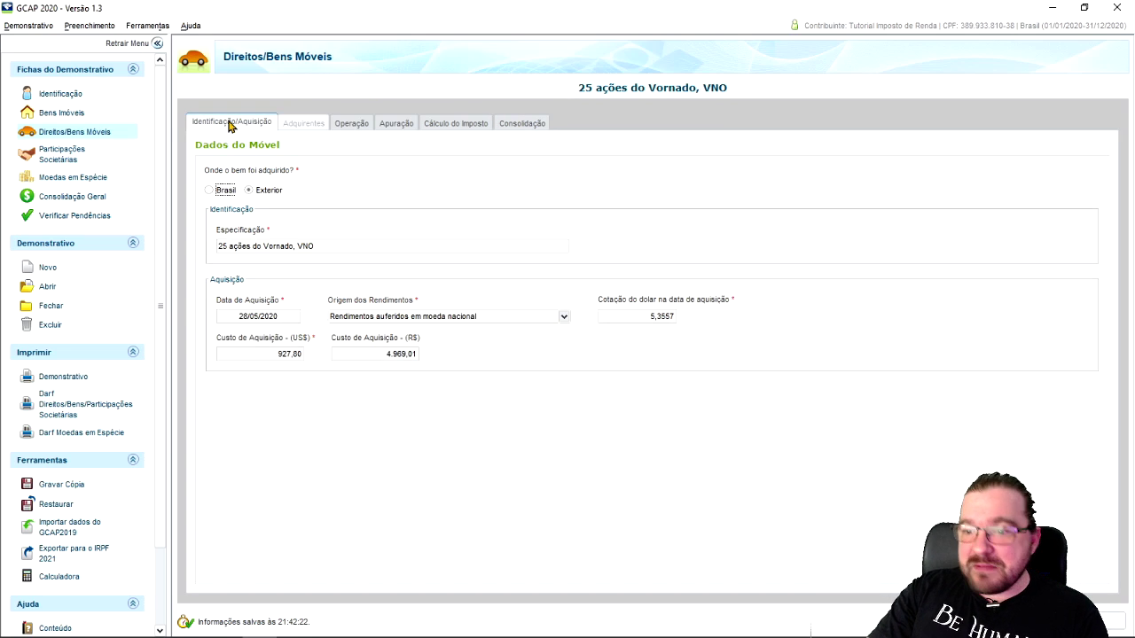
{"action": "left_click", "coordinate": [329, 253]}
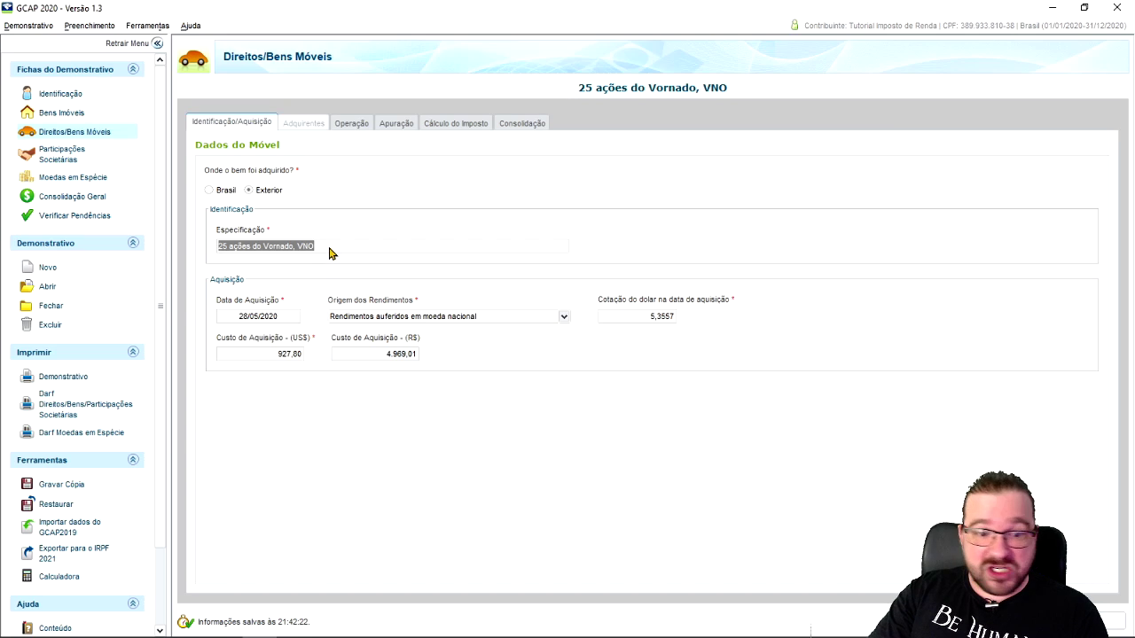
{"action": "left_click", "coordinate": [282, 324]}
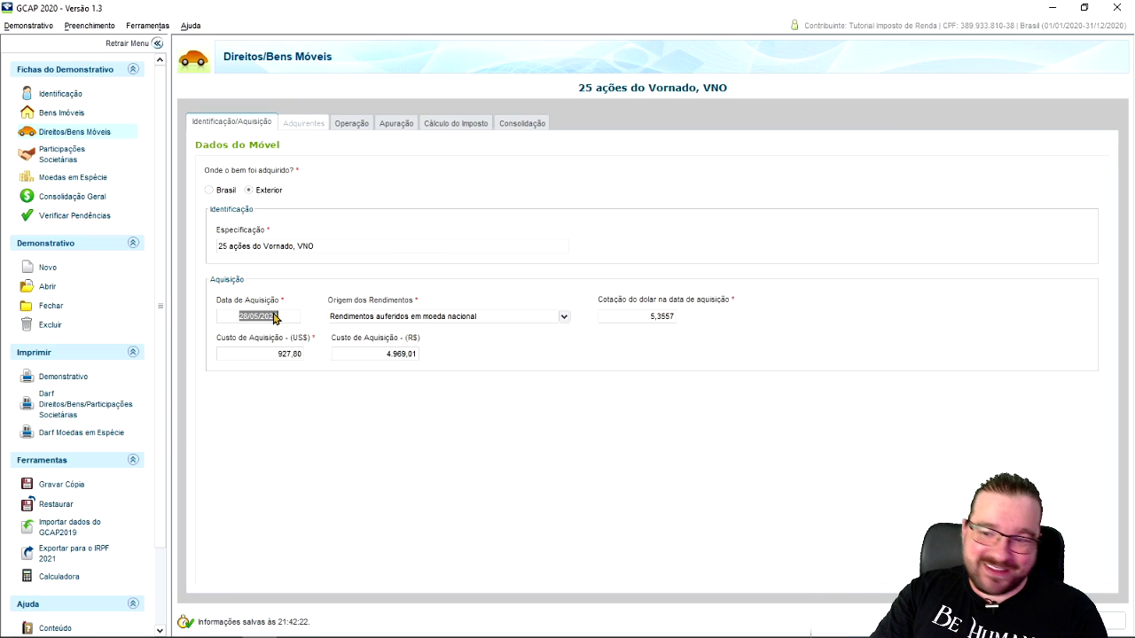
{"action": "left_click", "coordinate": [661, 323]}
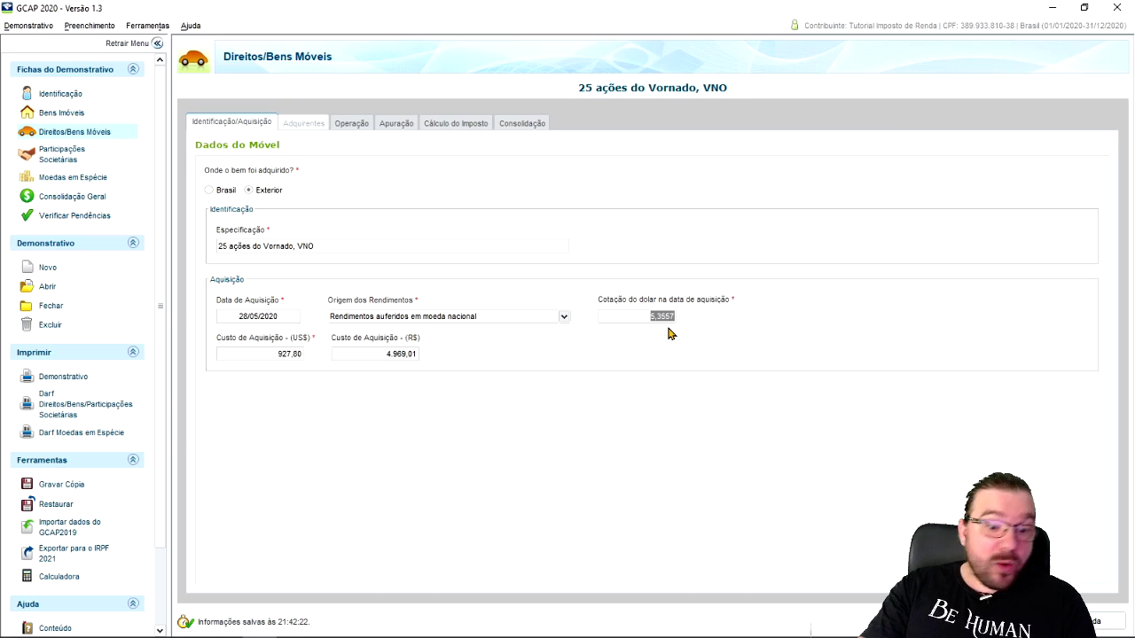
{"action": "left_click", "coordinate": [275, 357]}
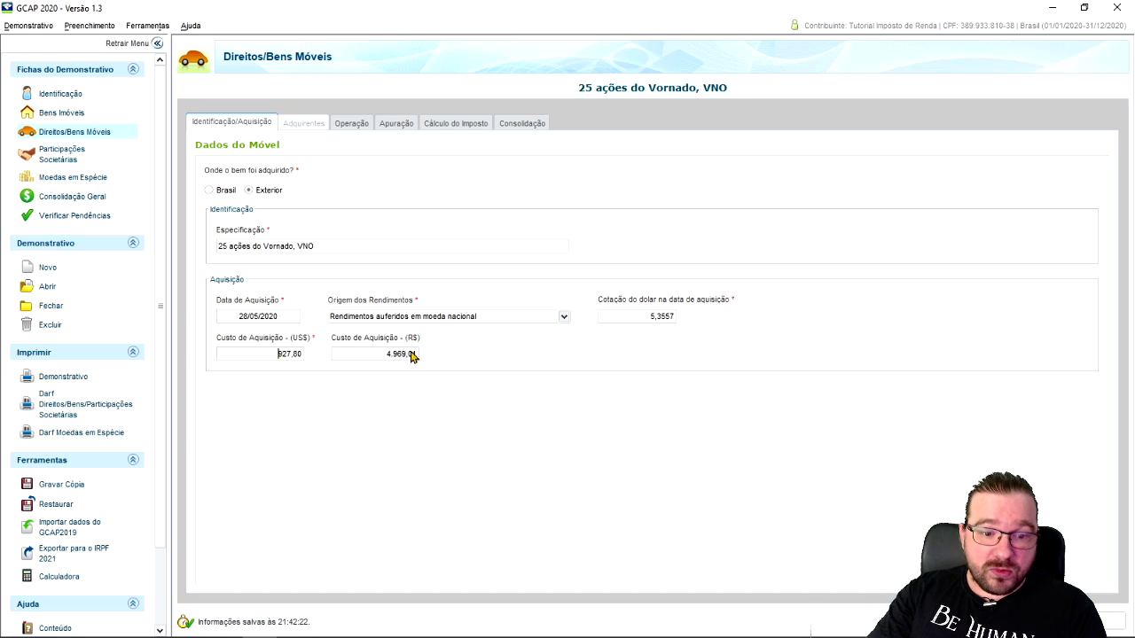
{"action": "left_click", "coordinate": [652, 317]}
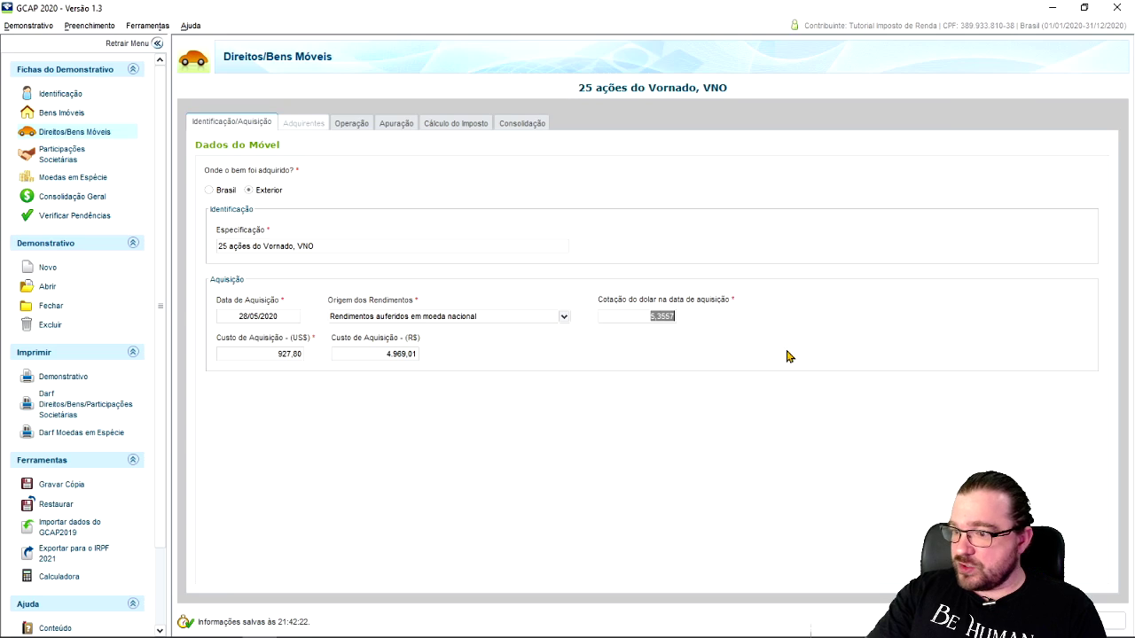
- Switch to the Controle Imposto de Renda spreadsheet in the browser and compare the 28/05/2020 VNO purchase rate with the Banco Central selling rate
{"action": "left_click", "coordinate": [1053, 9]}
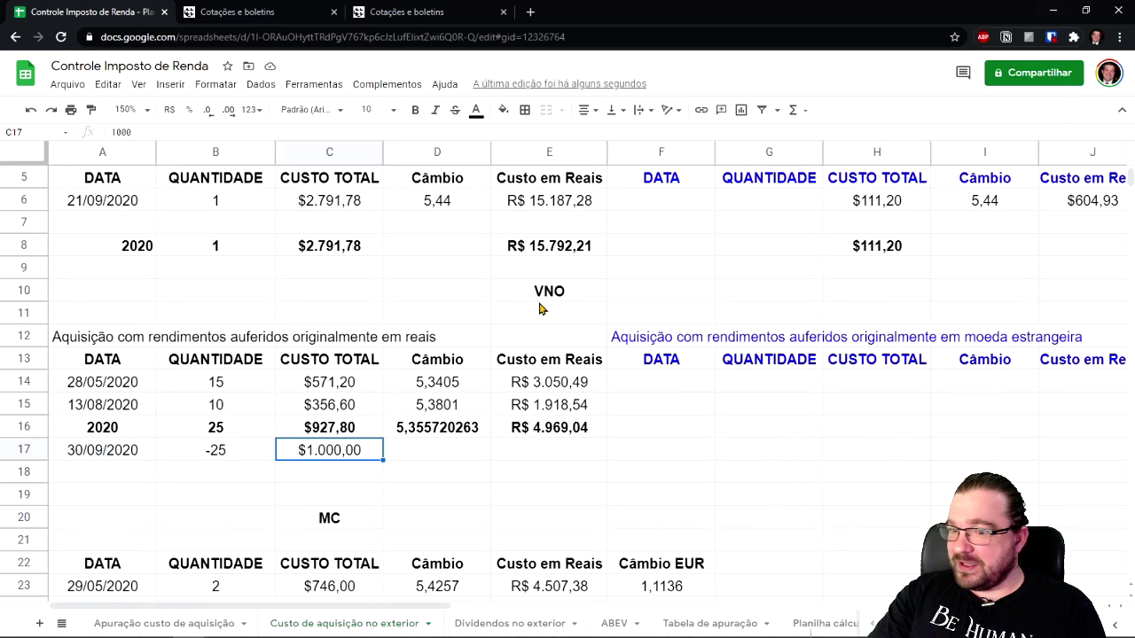
{"action": "left_click", "coordinate": [446, 386]}
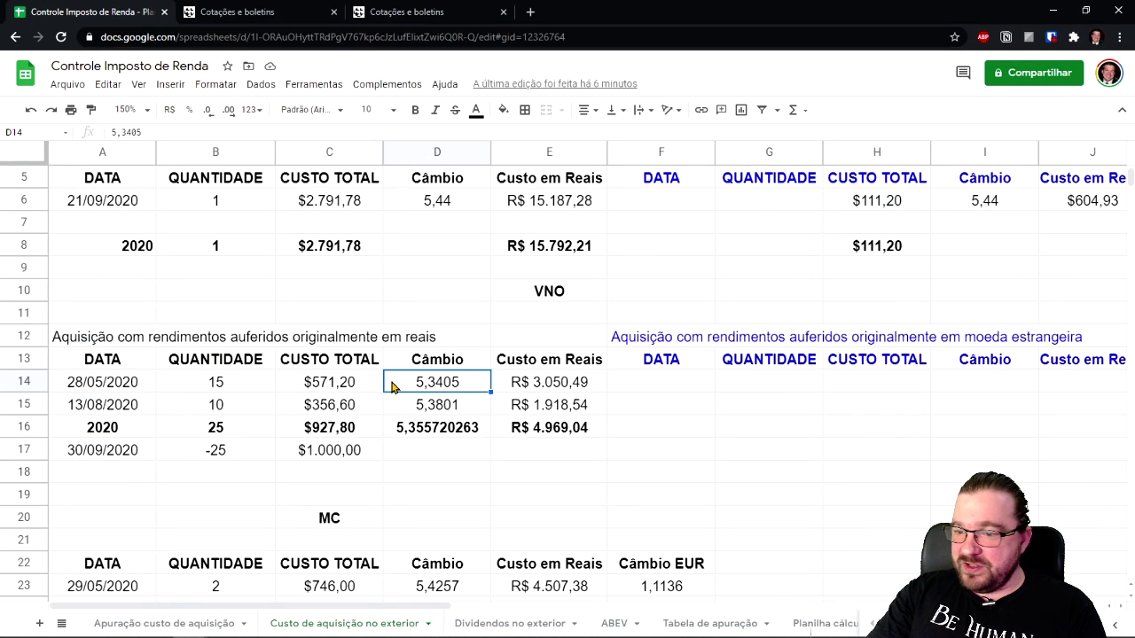
{"action": "left_click", "coordinate": [260, 14]}
{"action": "scroll", "coordinate": [388, 397], "scroll_direction": "down", "scroll_amount": 5}
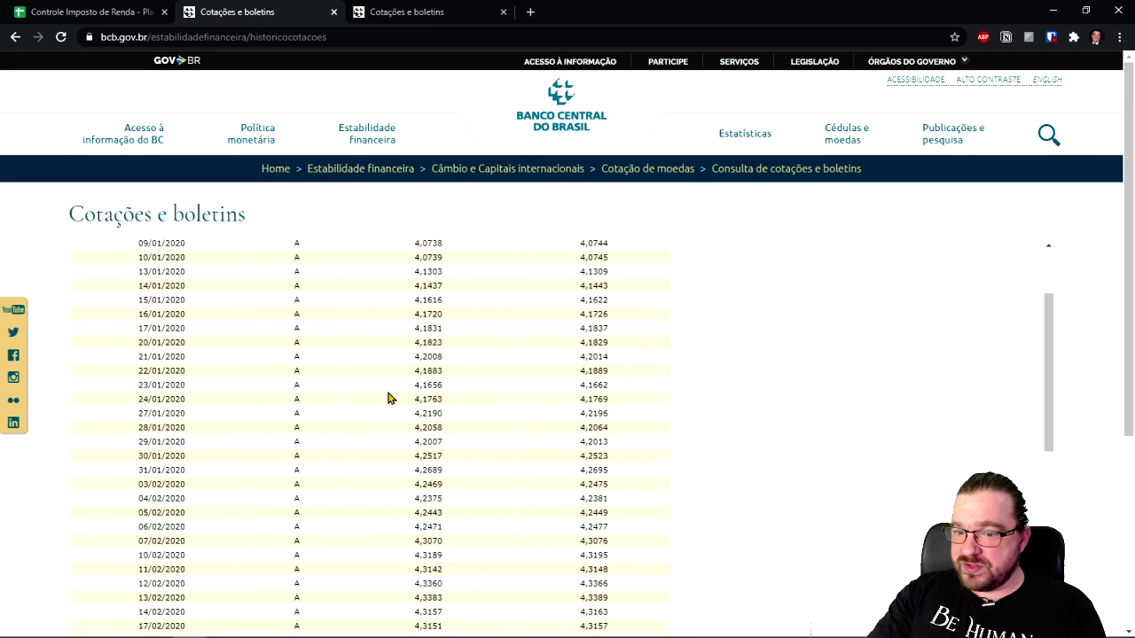
{"action": "scroll", "coordinate": [383, 395], "scroll_direction": "down", "scroll_amount": 1}
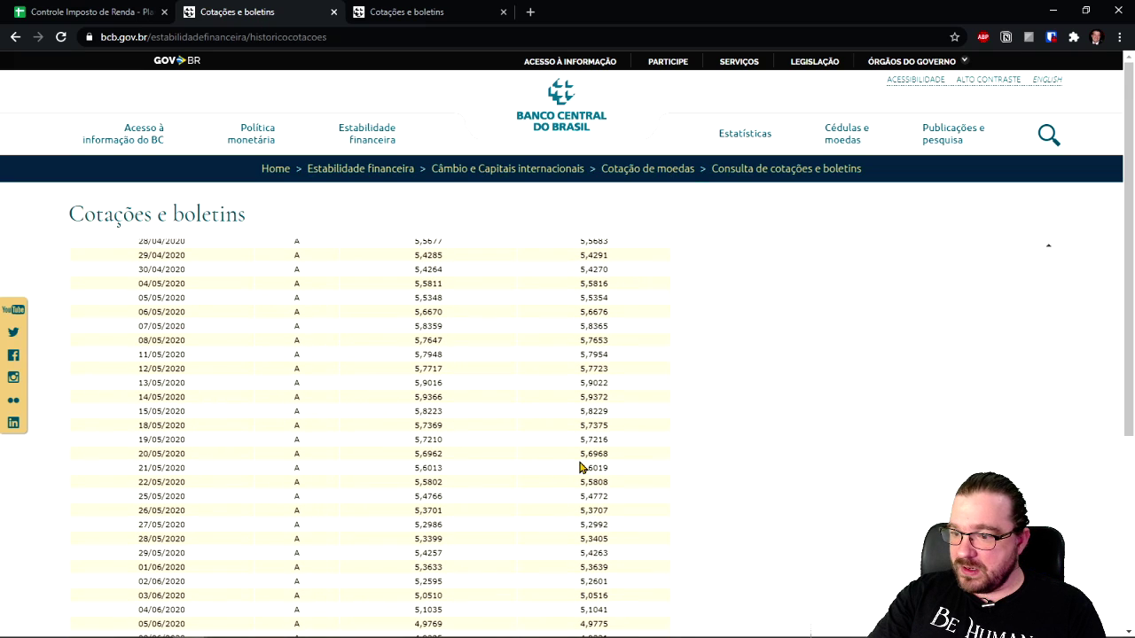
{"action": "left_click_drag", "start_coordinate": [137, 453], "coordinate": [180, 459]}
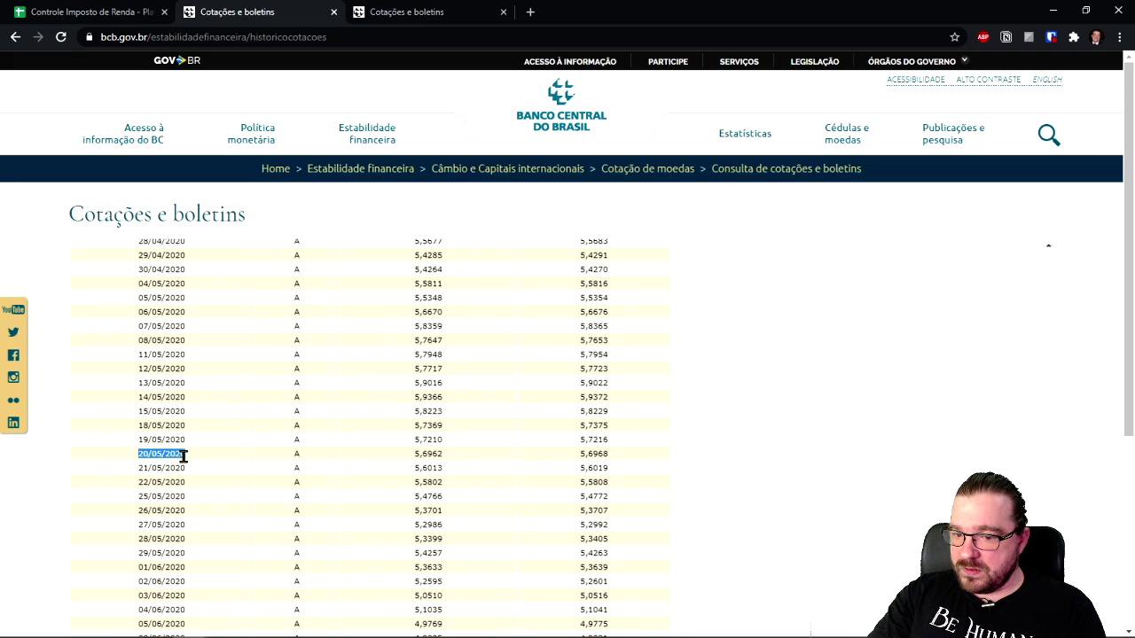
{"action": "left_click", "coordinate": [124, 12]}
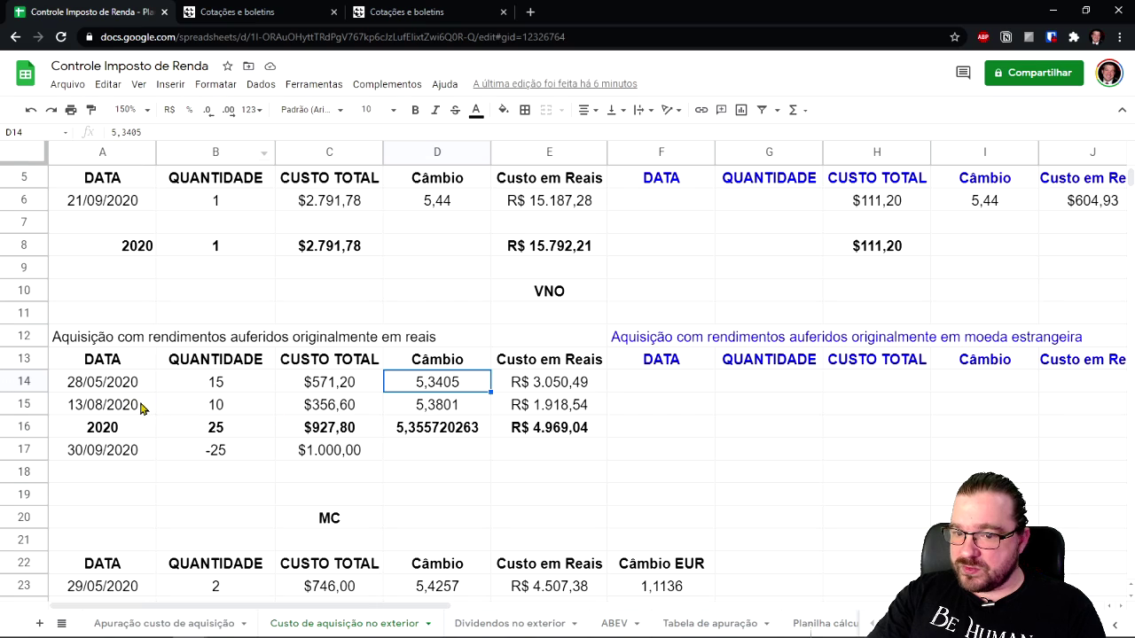
{"action": "left_click", "coordinate": [231, 13]}
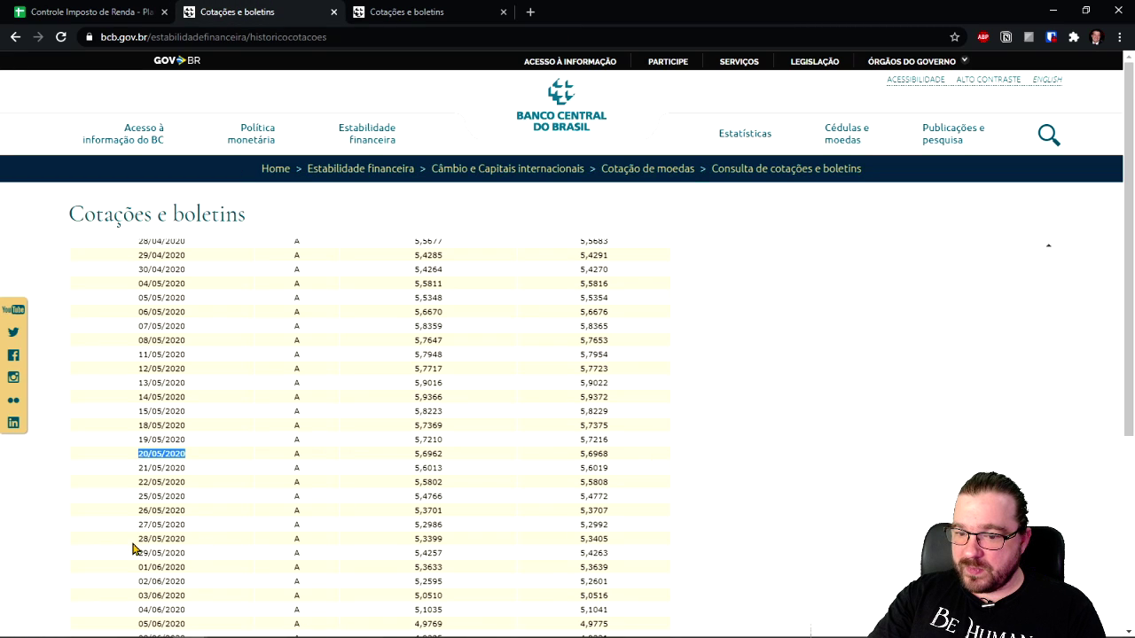
{"action": "left_click_drag", "start_coordinate": [135, 543], "coordinate": [196, 548]}
{"action": "left_click_drag", "start_coordinate": [578, 543], "coordinate": [618, 550]}
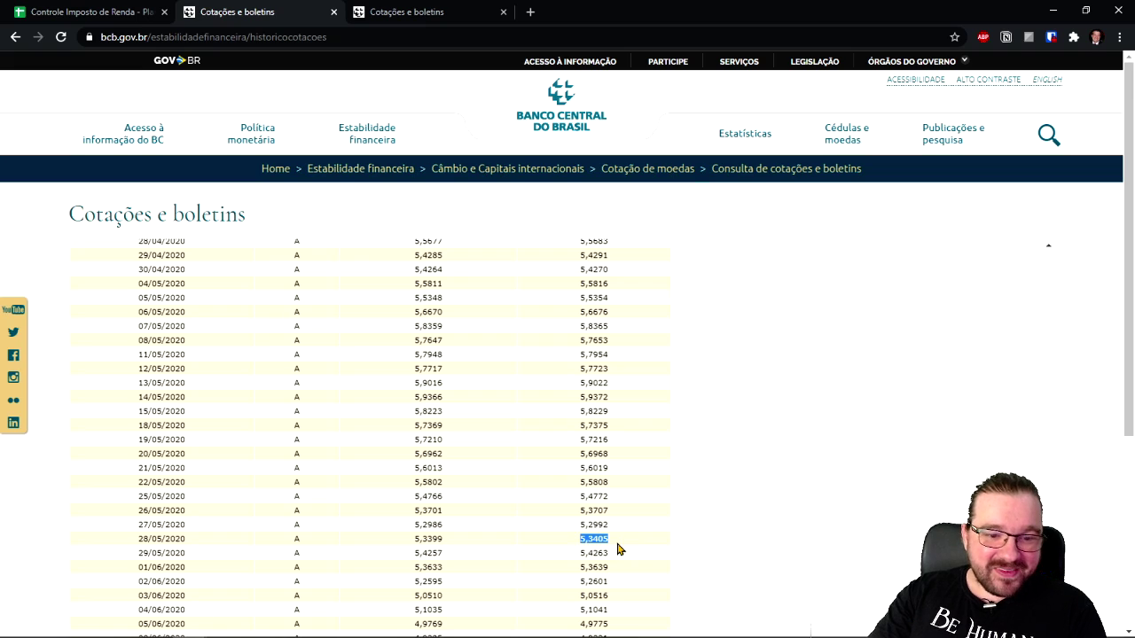
{"action": "left_click", "coordinate": [71, 11]}
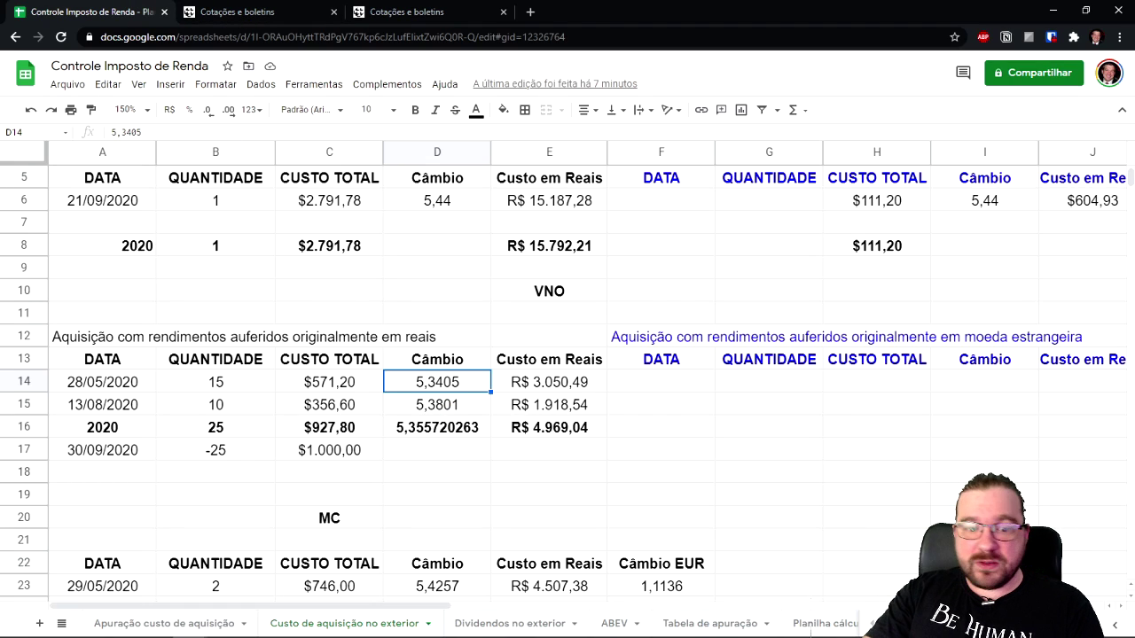
- Switch back to GCAP 2020 and review the VNO entry's specification, acquisition date, dollar rate and acquisition cost in US$
{"action": "left_click", "coordinate": [258, 626]}
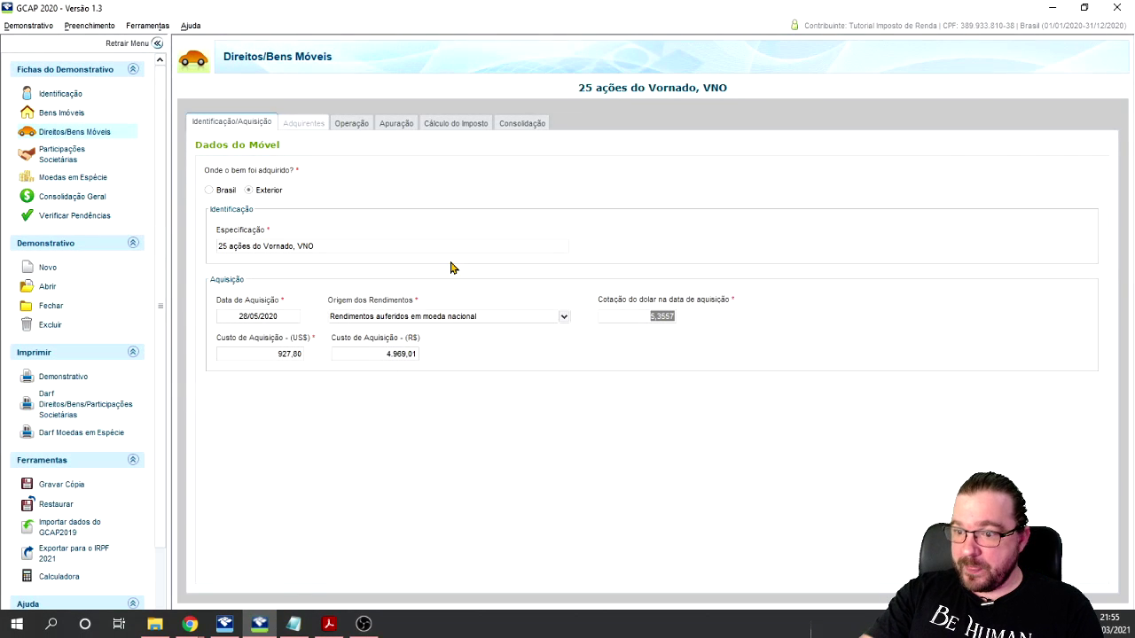
{"action": "left_click", "coordinate": [301, 248]}
{"action": "left_click", "coordinate": [285, 321]}
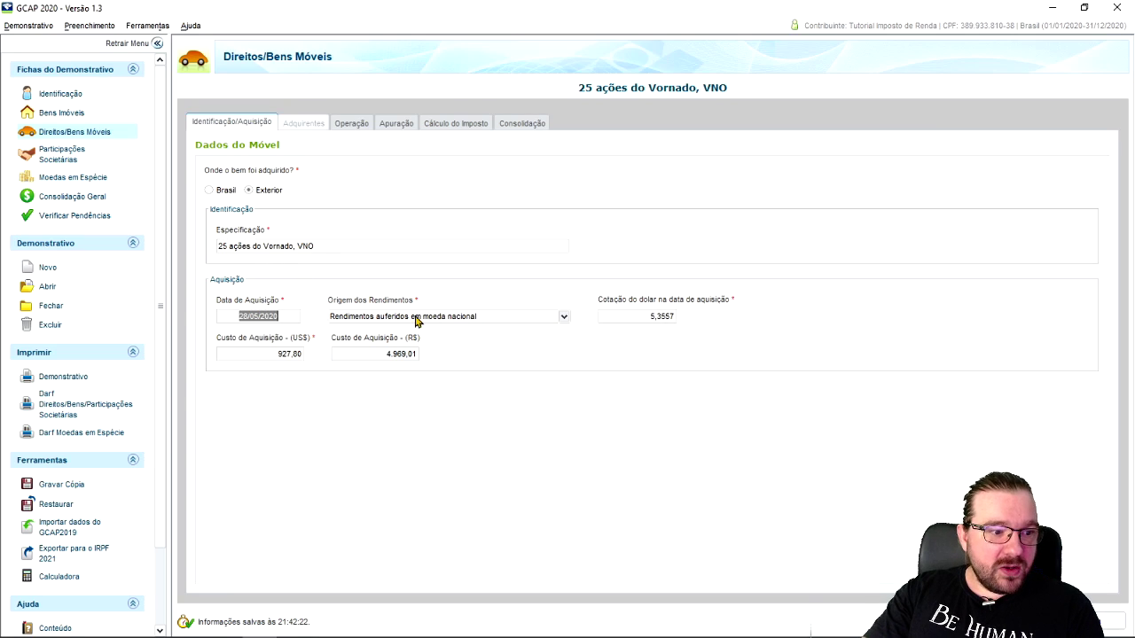
{"action": "left_click", "coordinate": [657, 319]}
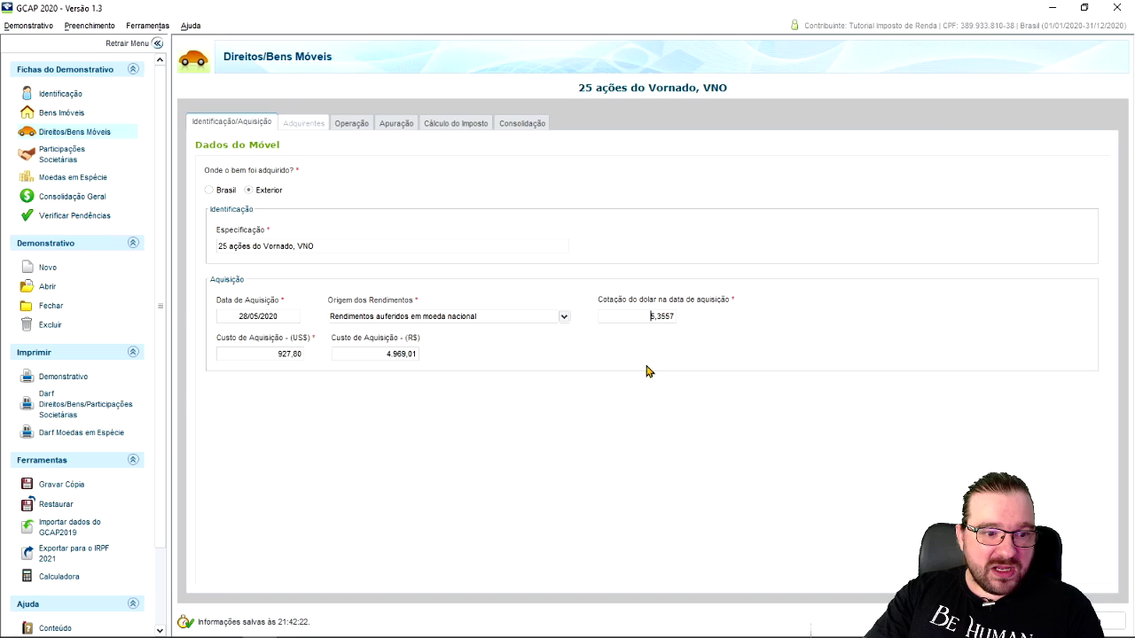
{"action": "double_click", "coordinate": [674, 319]}
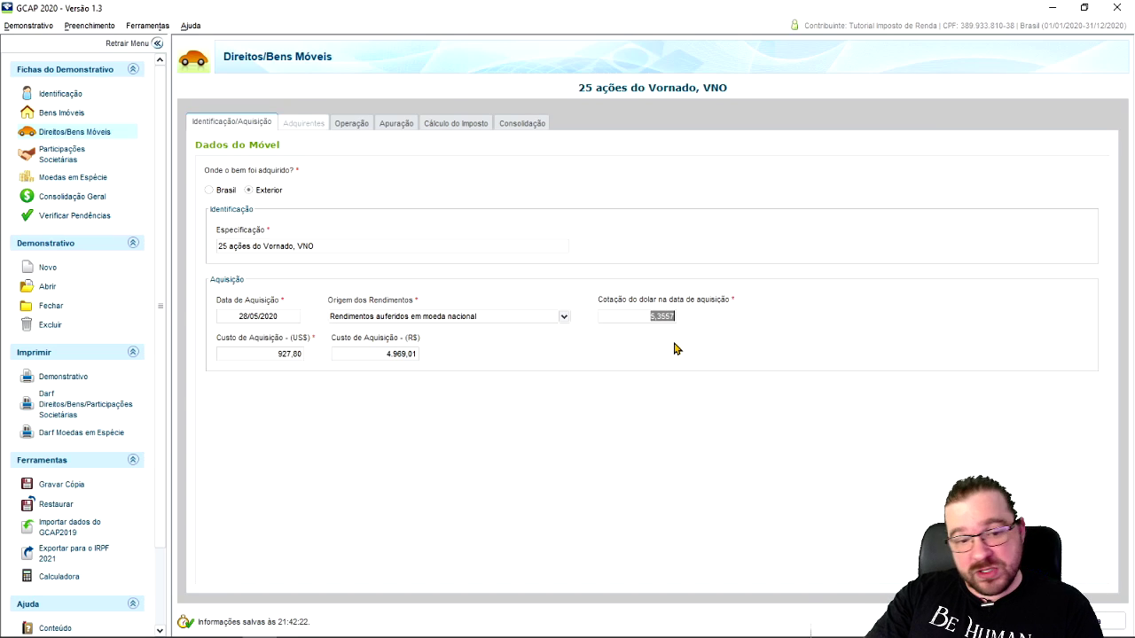
{"action": "double_click", "coordinate": [286, 355]}
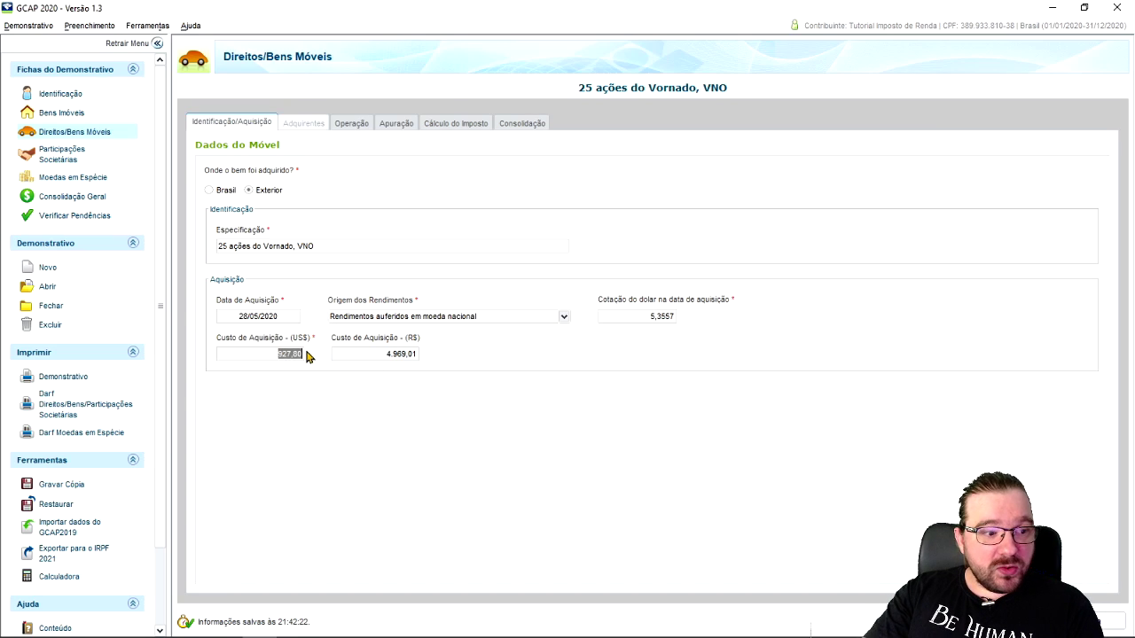
- Check the VNO entry's Operação and Consolidação data, and the Consolidação Geral totals for Brazil, Exterior and Moedas em Espécie
{"action": "left_click", "coordinate": [352, 124]}
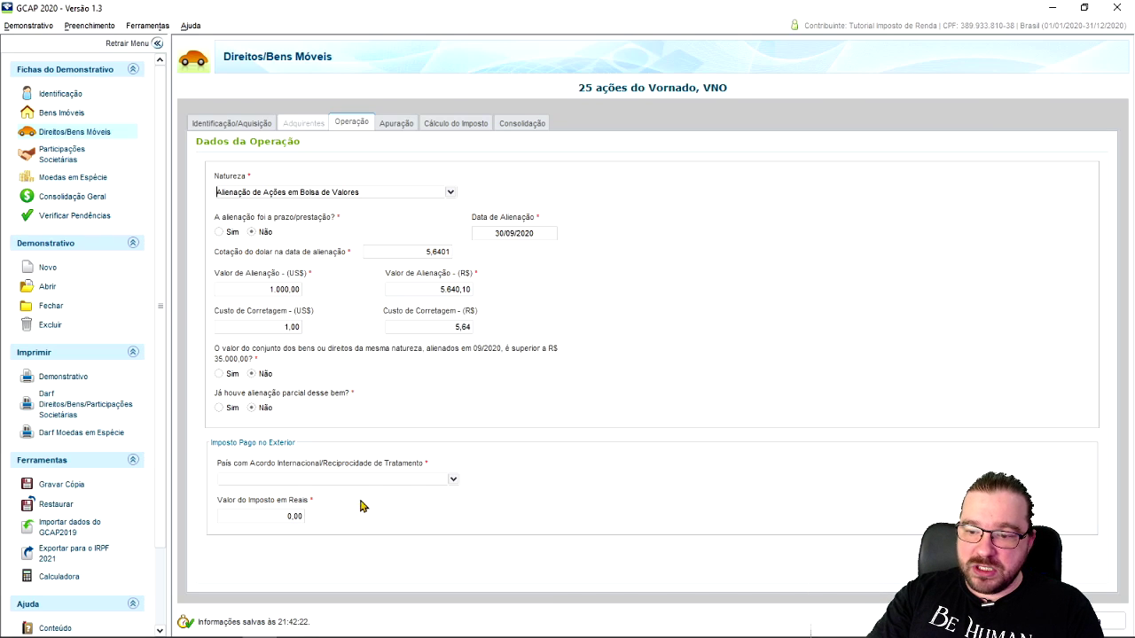
{"action": "left_click", "coordinate": [523, 123]}
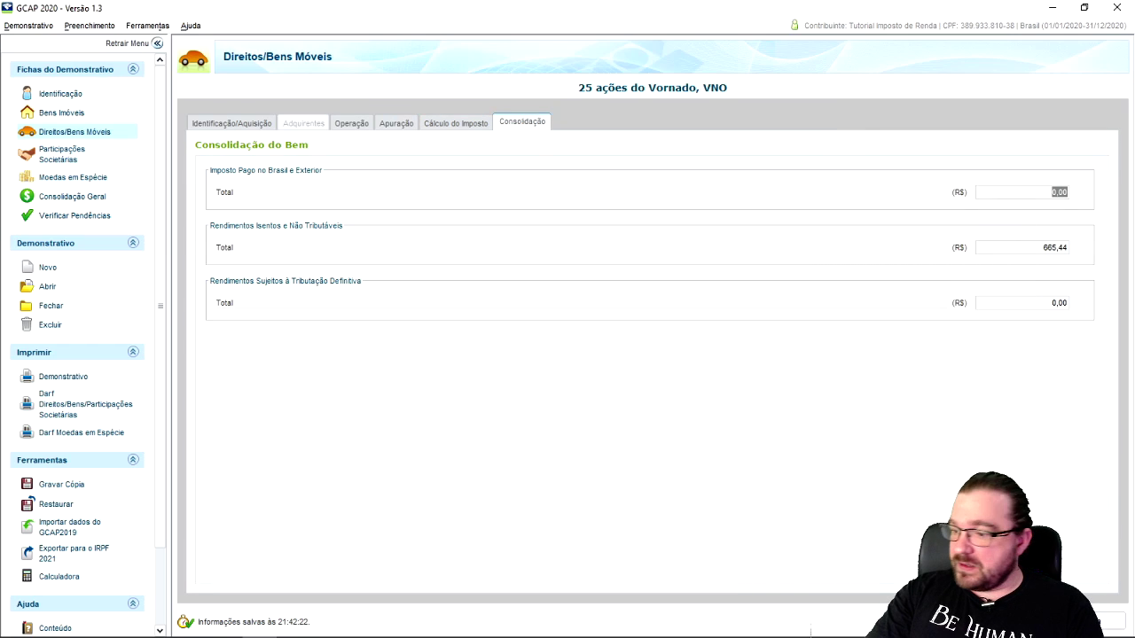
{"action": "left_click", "coordinate": [60, 196]}
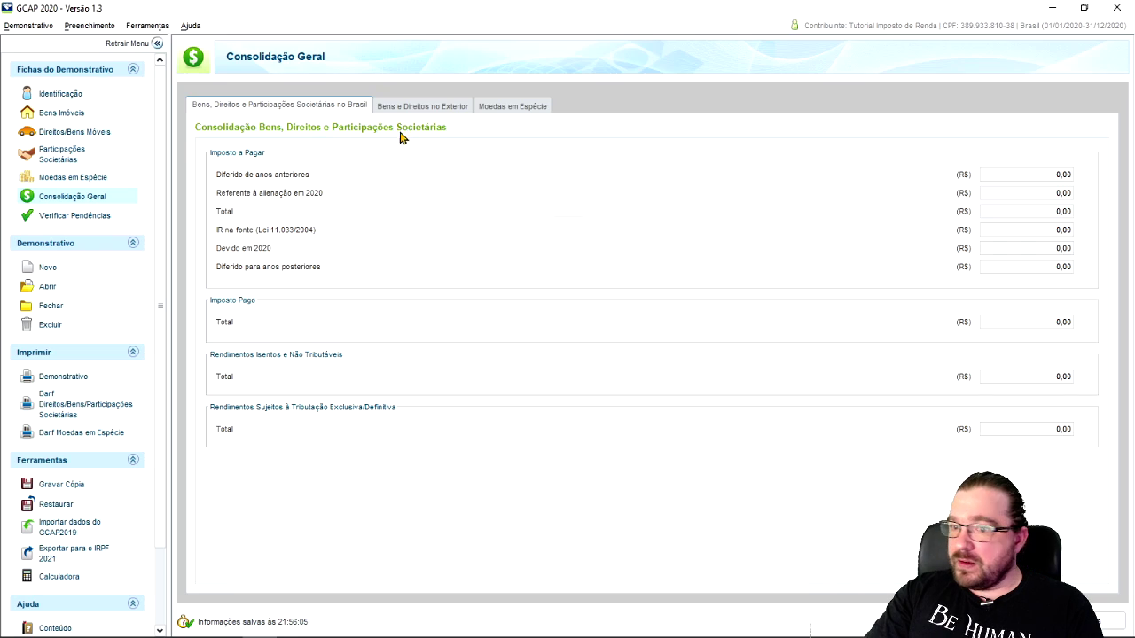
{"action": "left_click", "coordinate": [486, 107]}
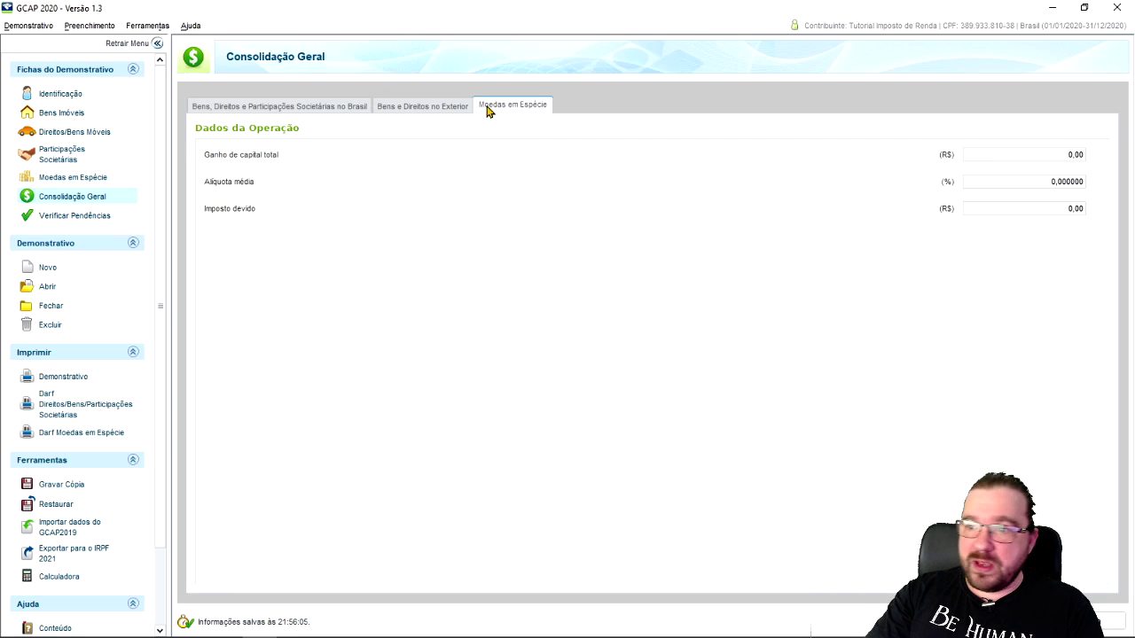
{"action": "left_click", "coordinate": [436, 105]}
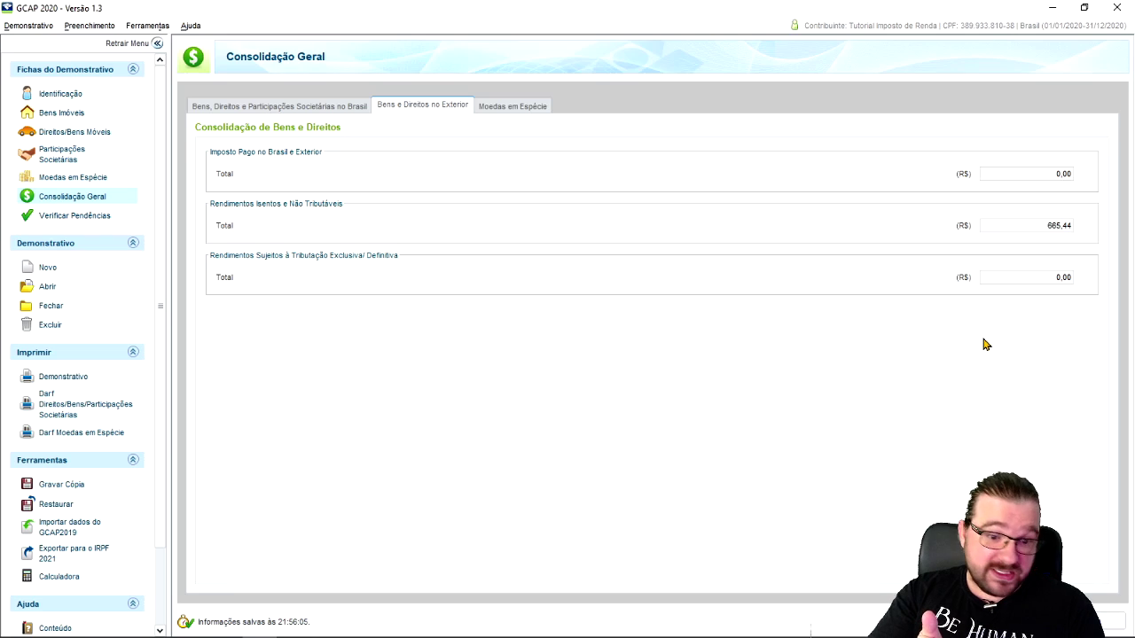
{"action": "left_click", "coordinate": [238, 110]}
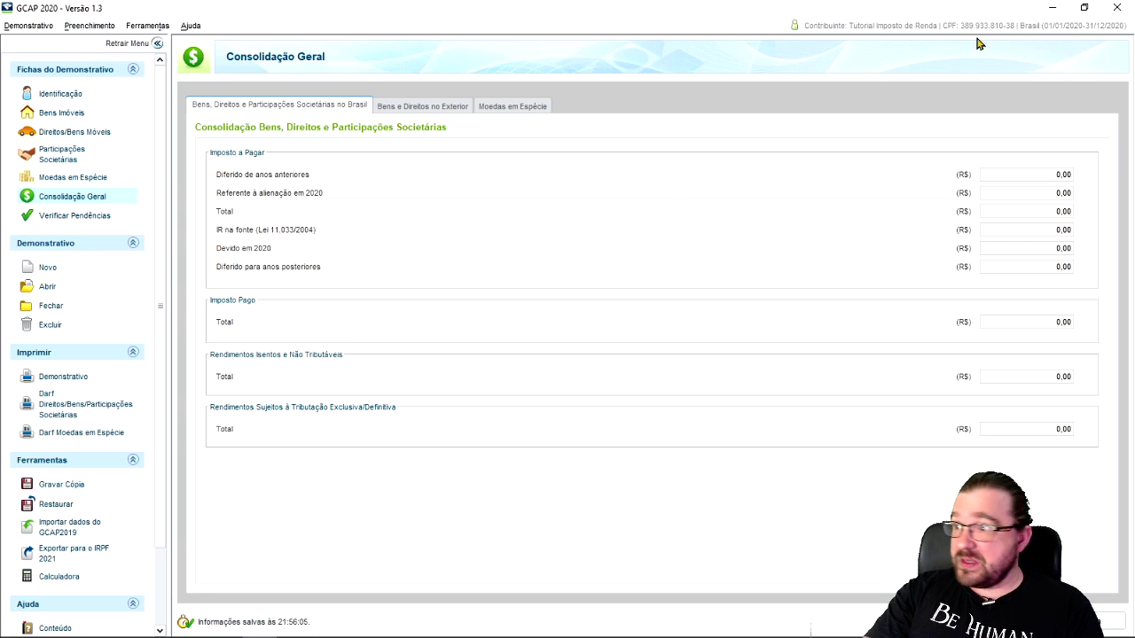
- Return to the spreadsheet in the browser, look up the 30/09/2020 Banco Central rate and enter 5,6401 as the VNO sale's exchange rate in D17
{"action": "left_click", "coordinate": [1053, 7]}
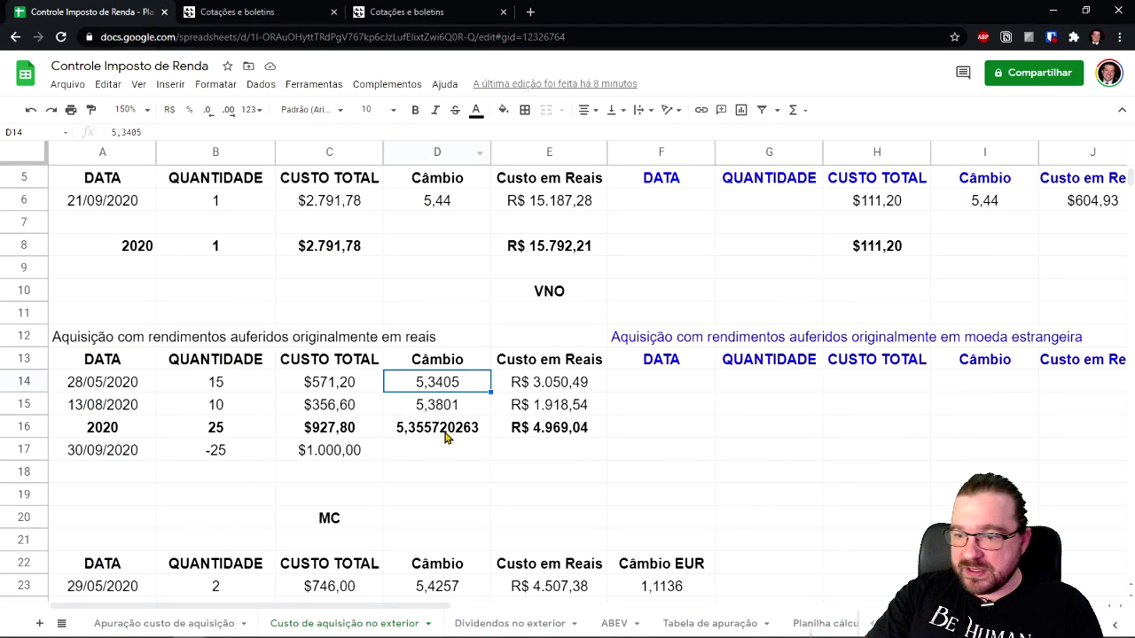
{"action": "left_click", "coordinate": [369, 477]}
{"action": "left_click", "coordinate": [443, 451]}
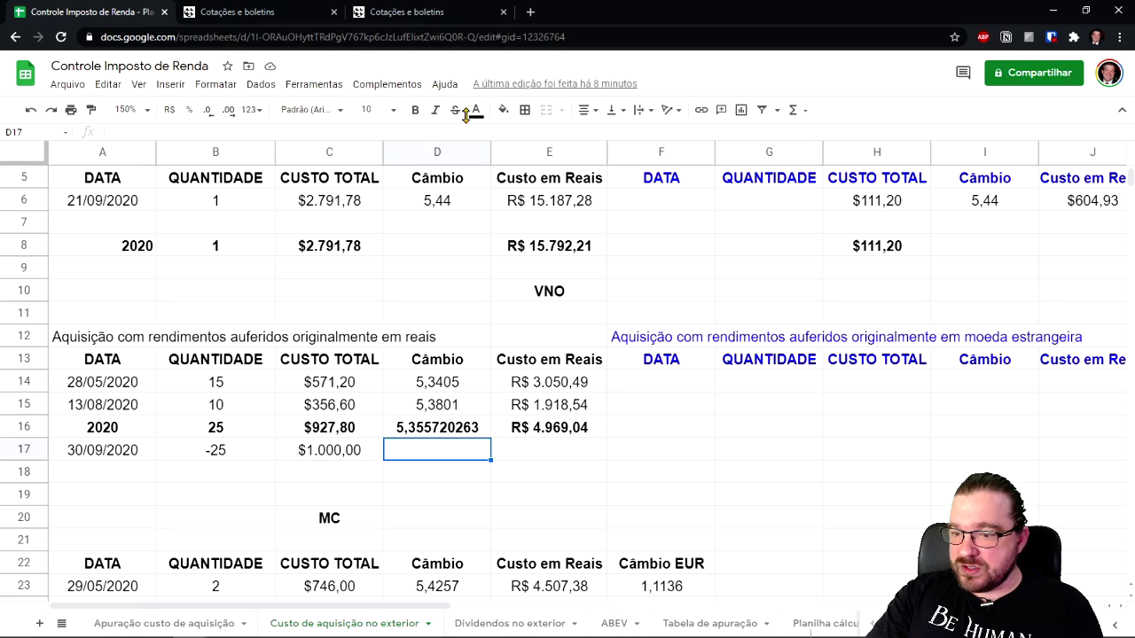
{"action": "left_click", "coordinate": [403, 12]}
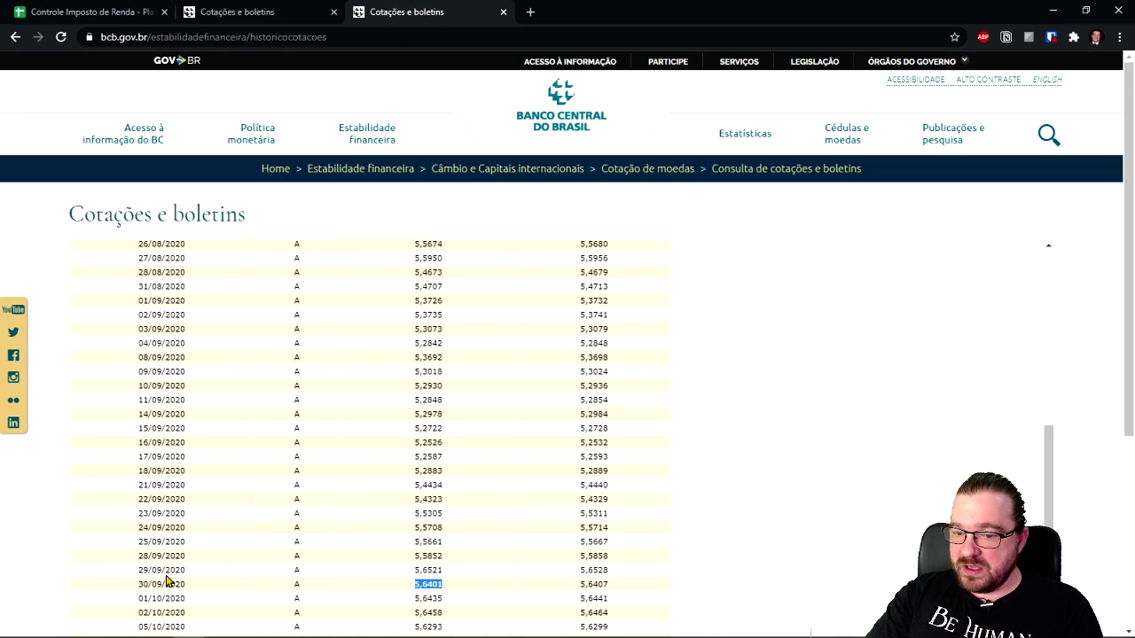
{"action": "left_click", "coordinate": [92, 10]}
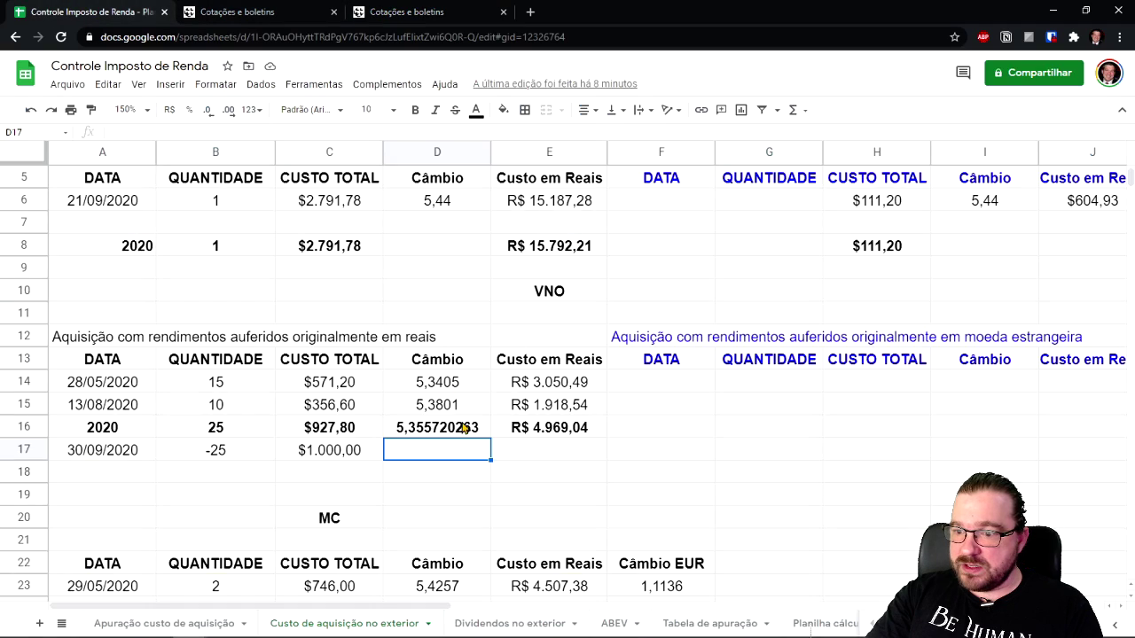
{"action": "type", "text": "5,"}
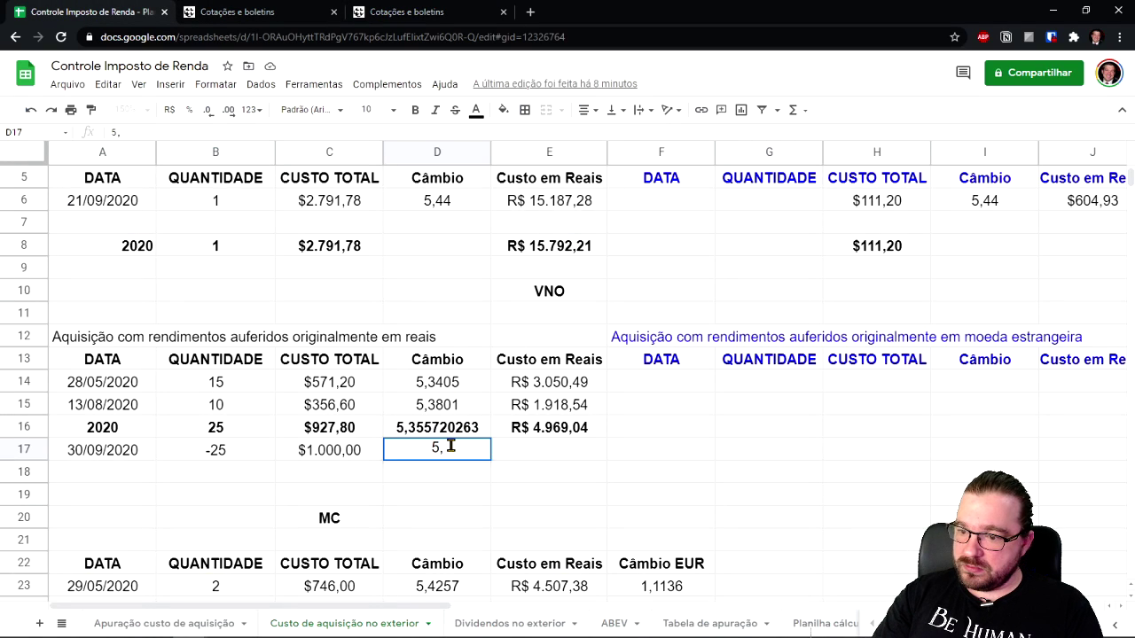
{"action": "type", "text": "6401"}
{"action": "key", "text": "Return"}
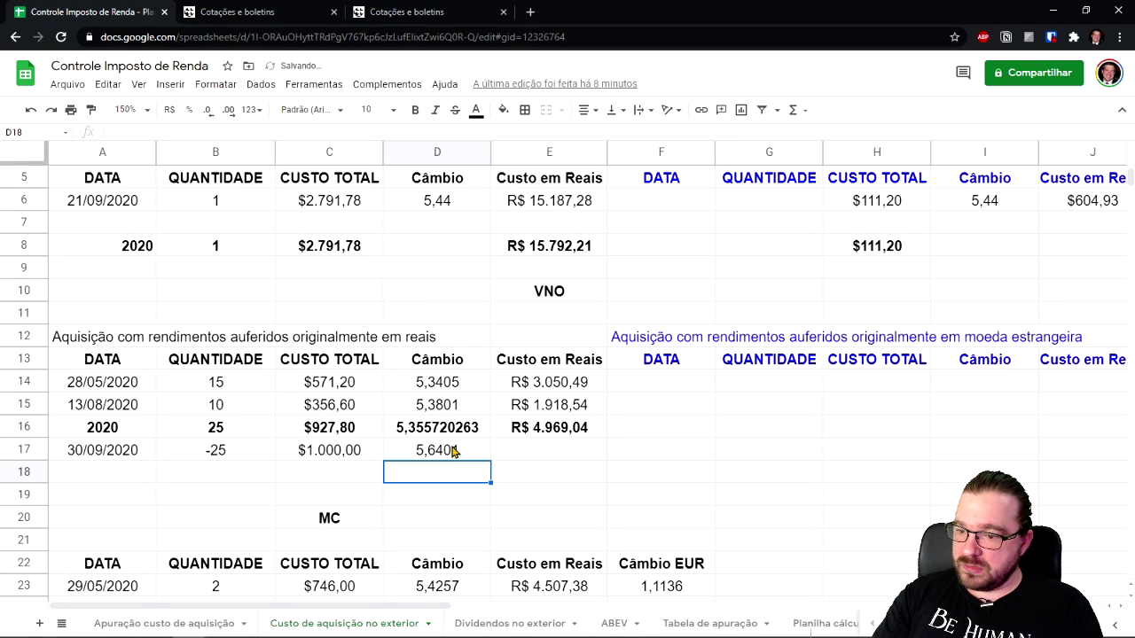
{"action": "left_click", "coordinate": [551, 454]}
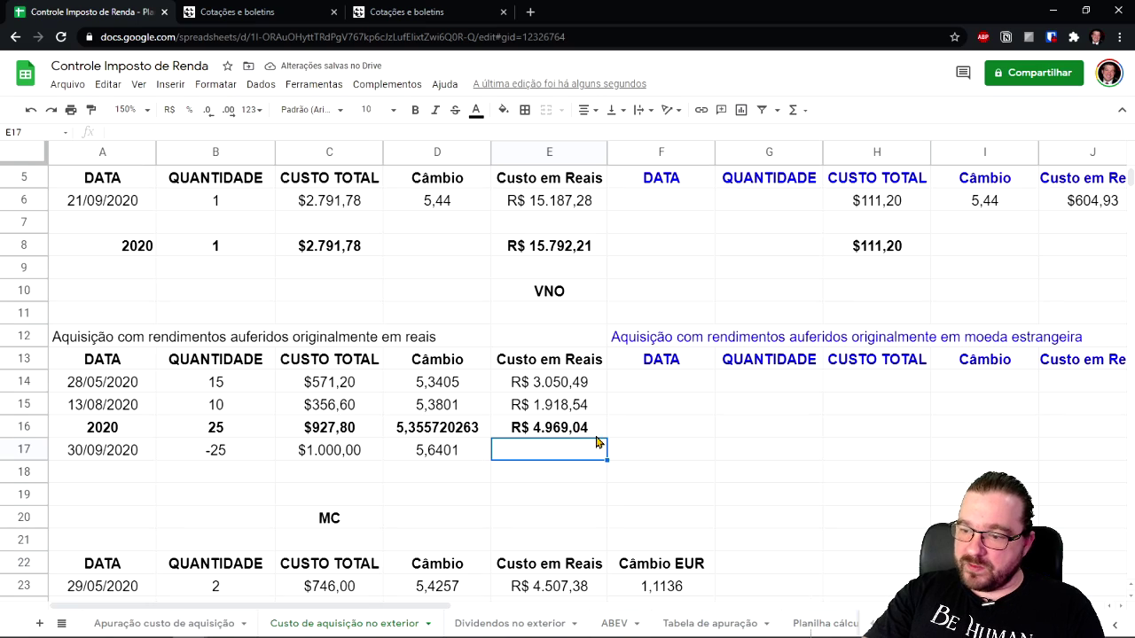
{"action": "left_click", "coordinate": [603, 433]}
{"action": "left_click_drag", "start_coordinate": [606, 437], "coordinate": [605, 446]}
{"action": "left_click", "coordinate": [603, 455]}
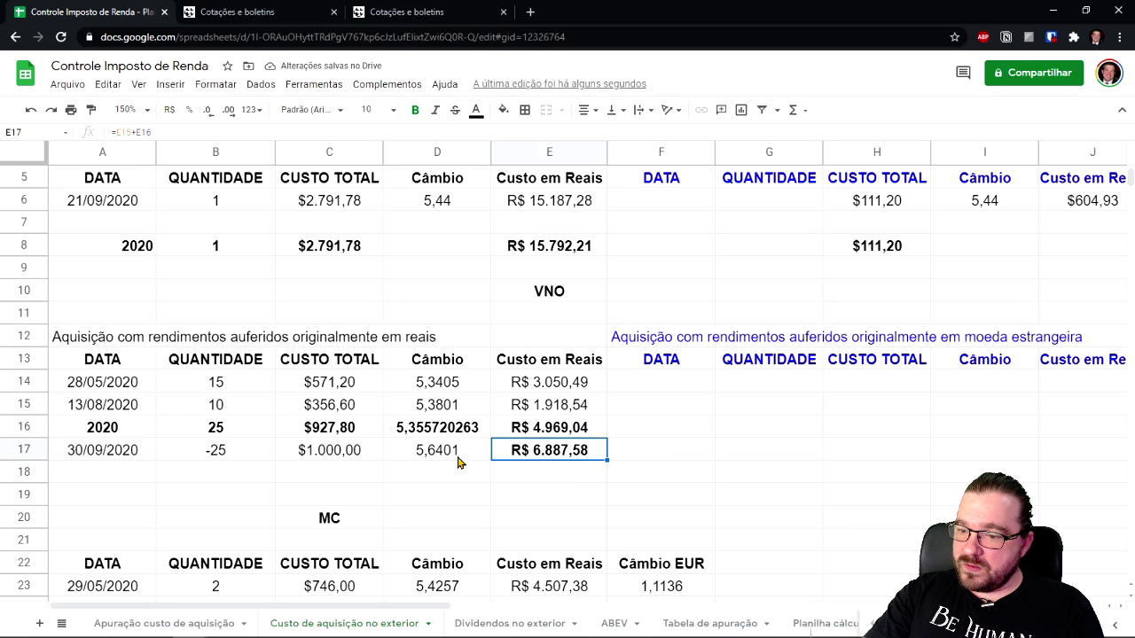
{"action": "key", "text": "Delete"}
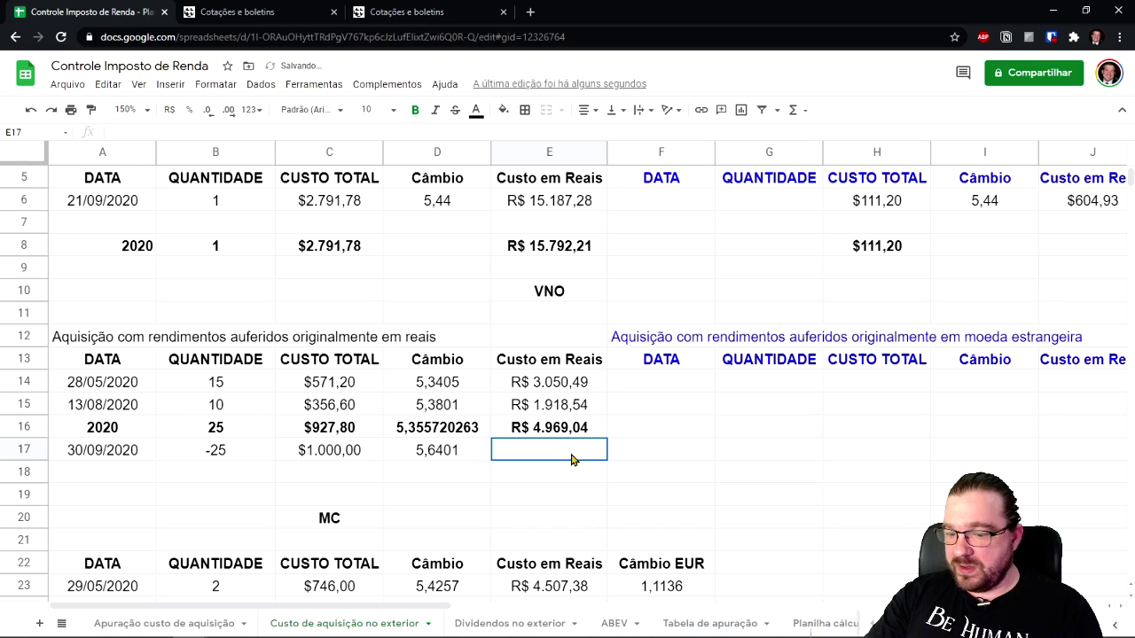
- Calculate the VNO sale value in reais in E17 with =C17*D17 and format it as R$ currency
{"action": "type", "text": "="}
{"action": "left_click", "coordinate": [322, 453]}
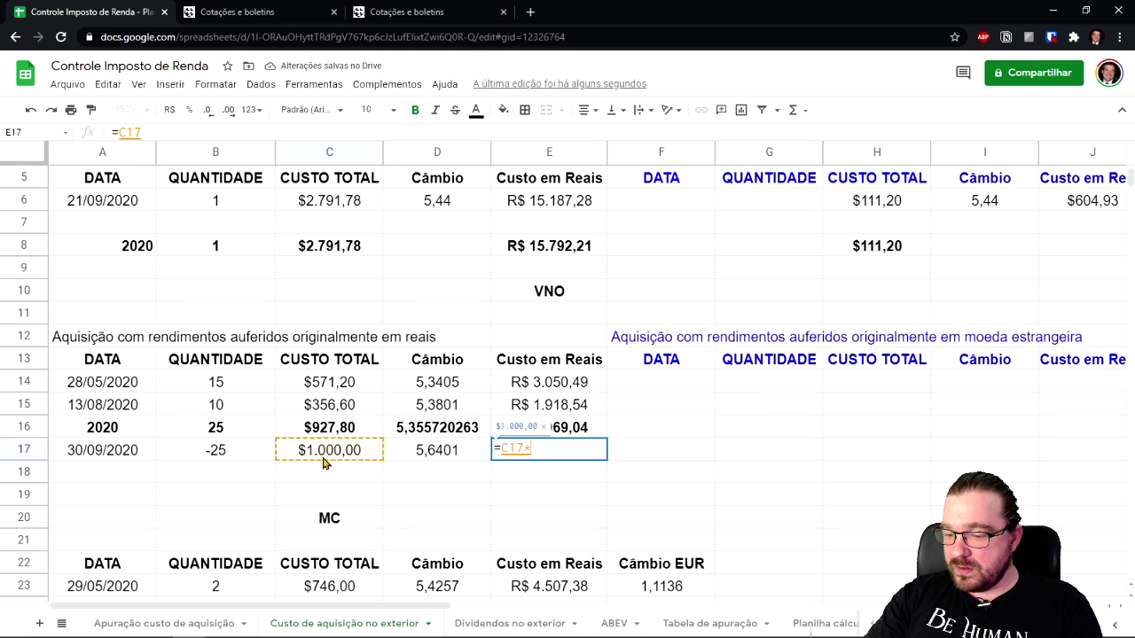
{"action": "type", "text": "*"}
{"action": "left_click", "coordinate": [434, 454]}
{"action": "key", "text": "Return"}
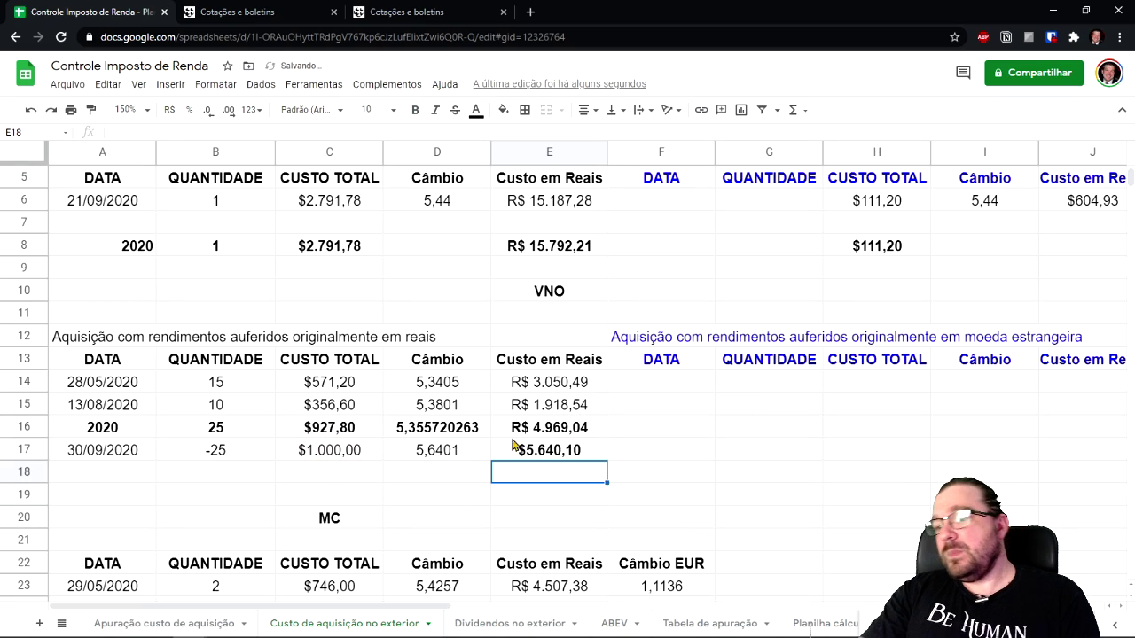
{"action": "left_click", "coordinate": [572, 454]}
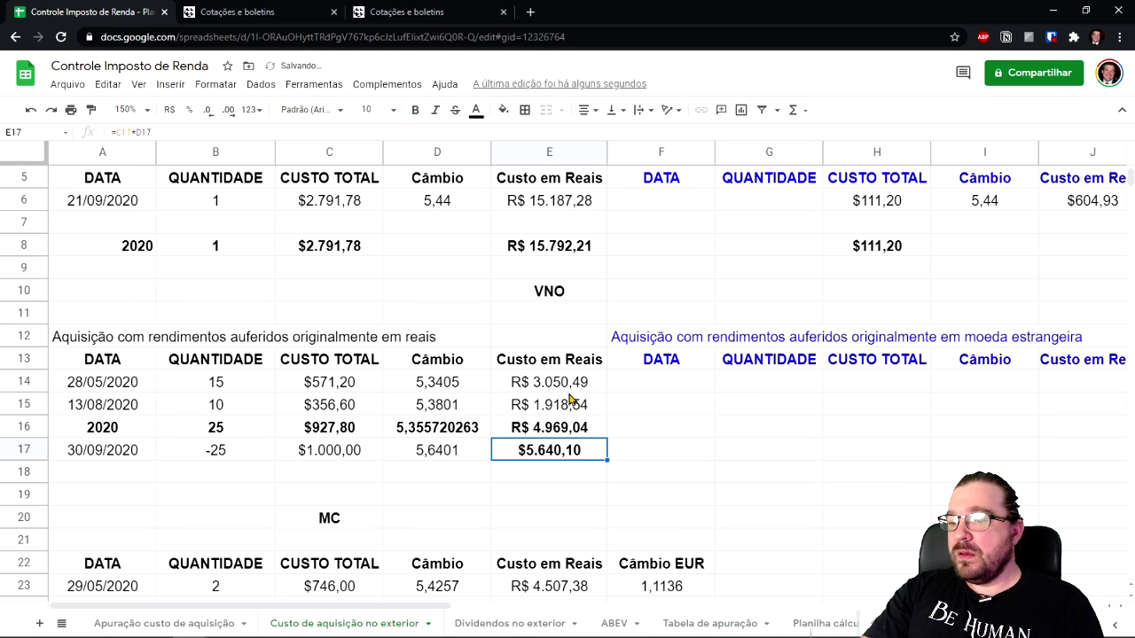
{"action": "left_click", "coordinate": [169, 109]}
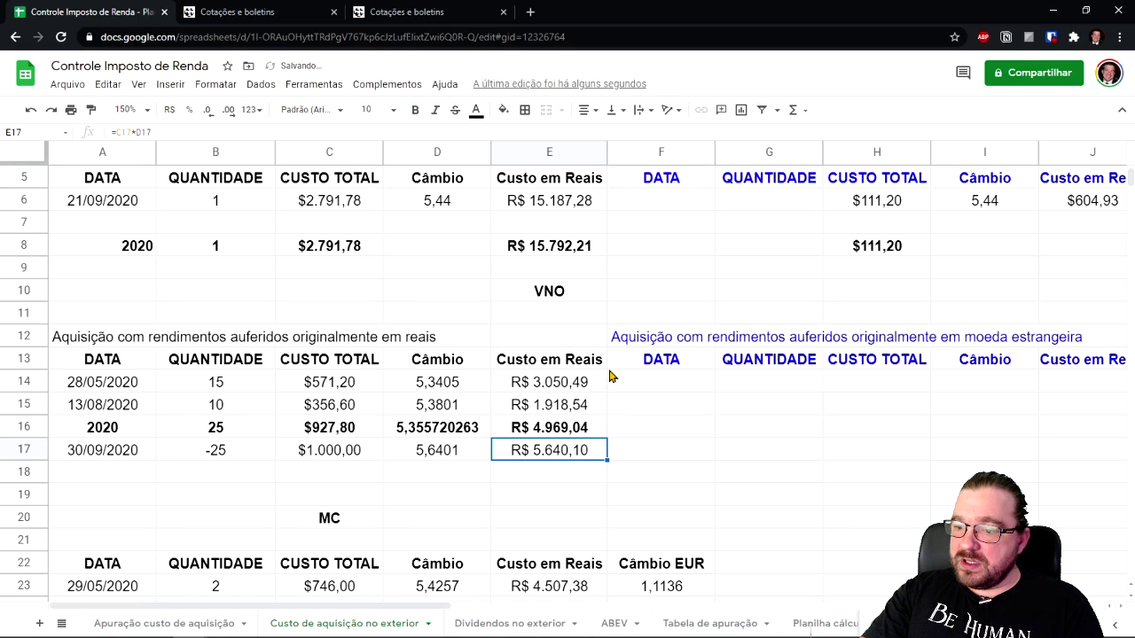
- Move the two VNO purchase rows from A14:E15 to the foreign-currency income section starting at F14, and check their real and dollar costs
{"action": "left_click", "coordinate": [703, 428]}
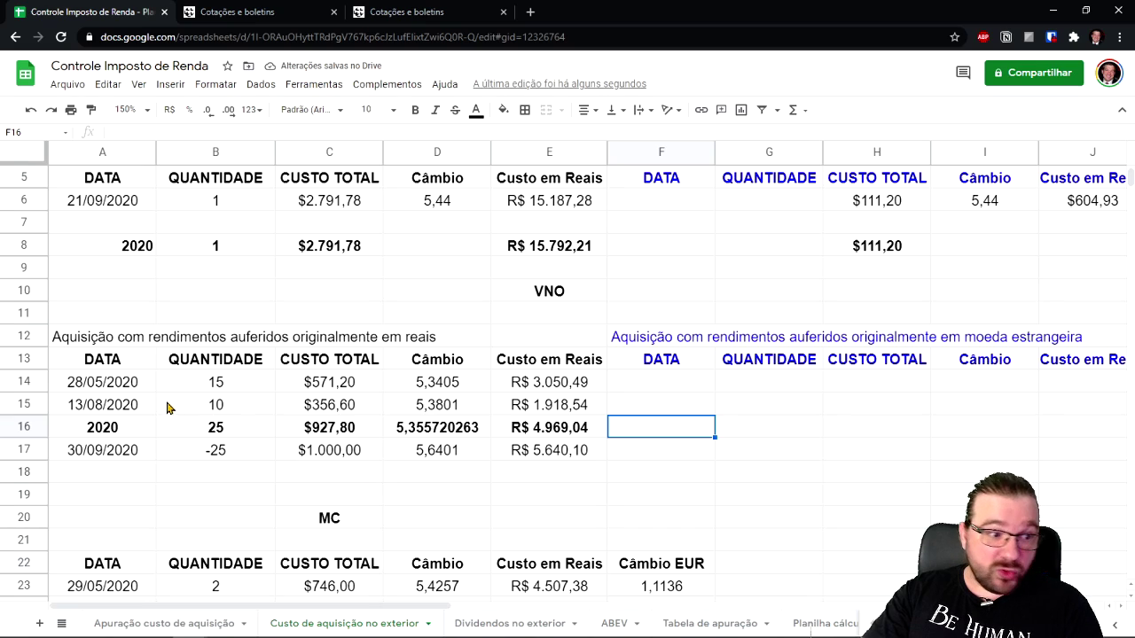
{"action": "left_click_drag", "start_coordinate": [141, 387], "coordinate": [581, 408]}
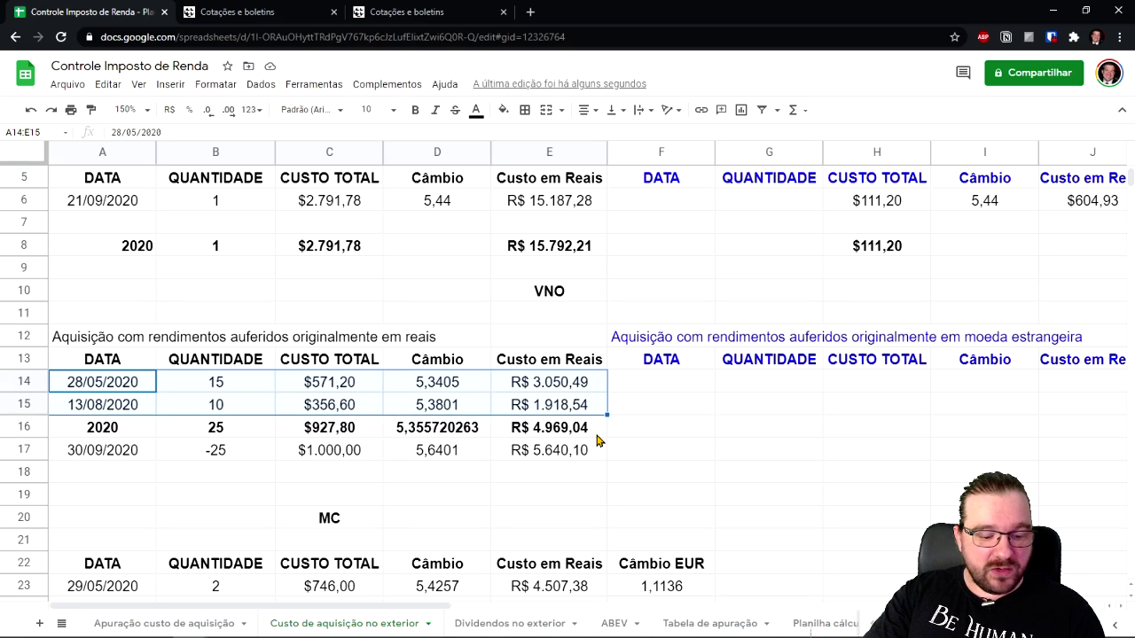
{"action": "key", "text": "ctrl+x"}
{"action": "left_click", "coordinate": [686, 387]}
{"action": "key", "text": "ctrl+v"}
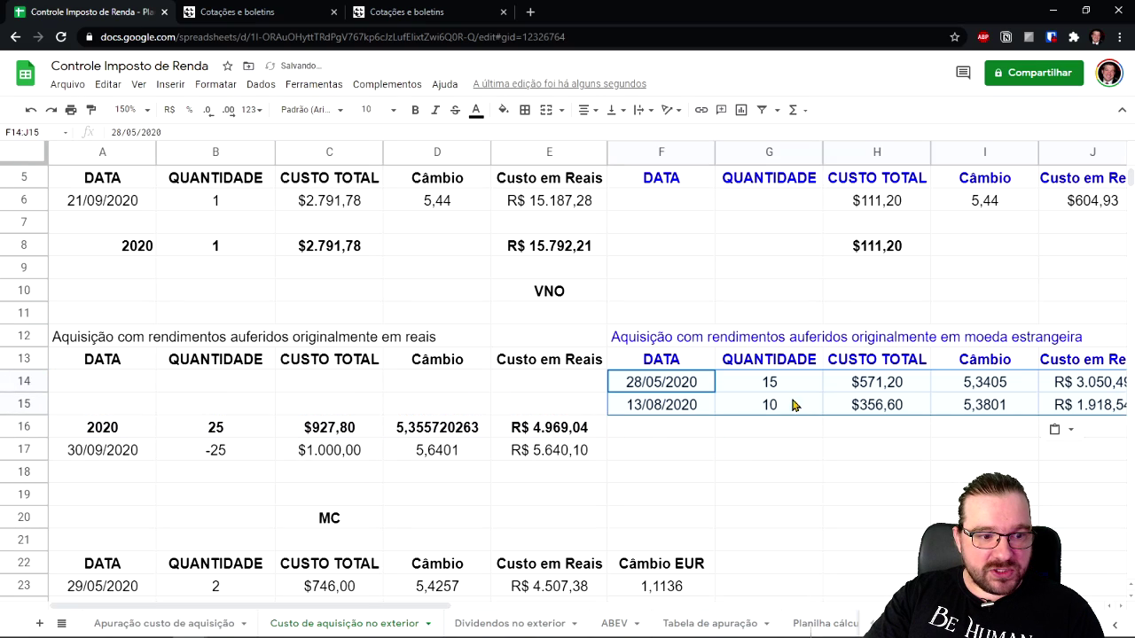
{"action": "left_click", "coordinate": [829, 457]}
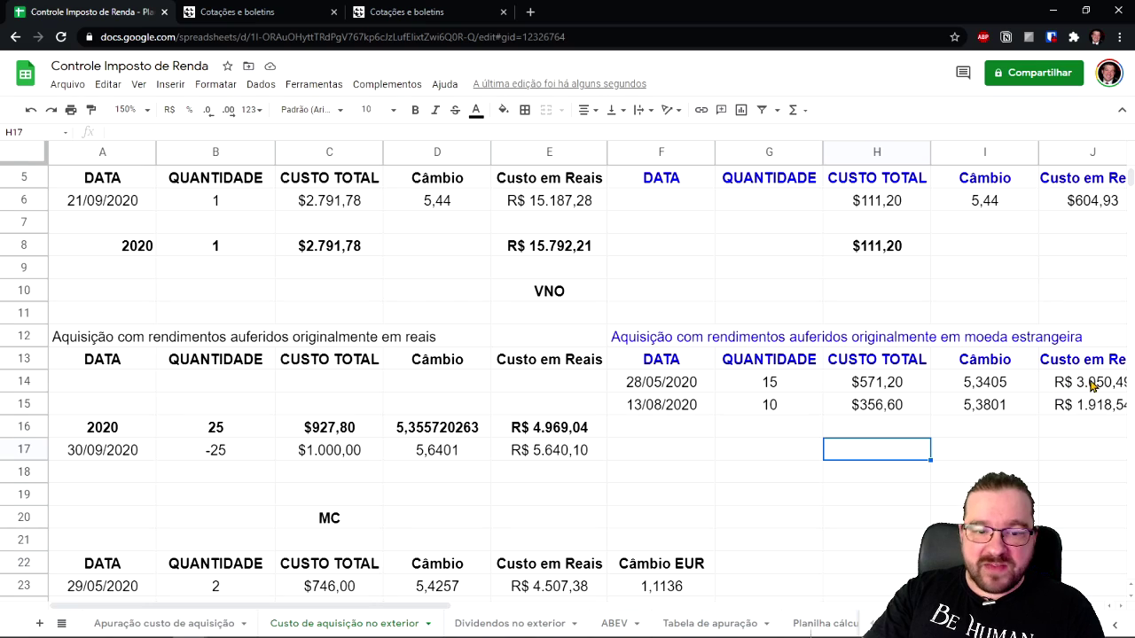
{"action": "left_click_drag", "start_coordinate": [1090, 387], "coordinate": [1089, 406]}
{"action": "left_click_drag", "start_coordinate": [899, 427], "coordinate": [884, 401]}
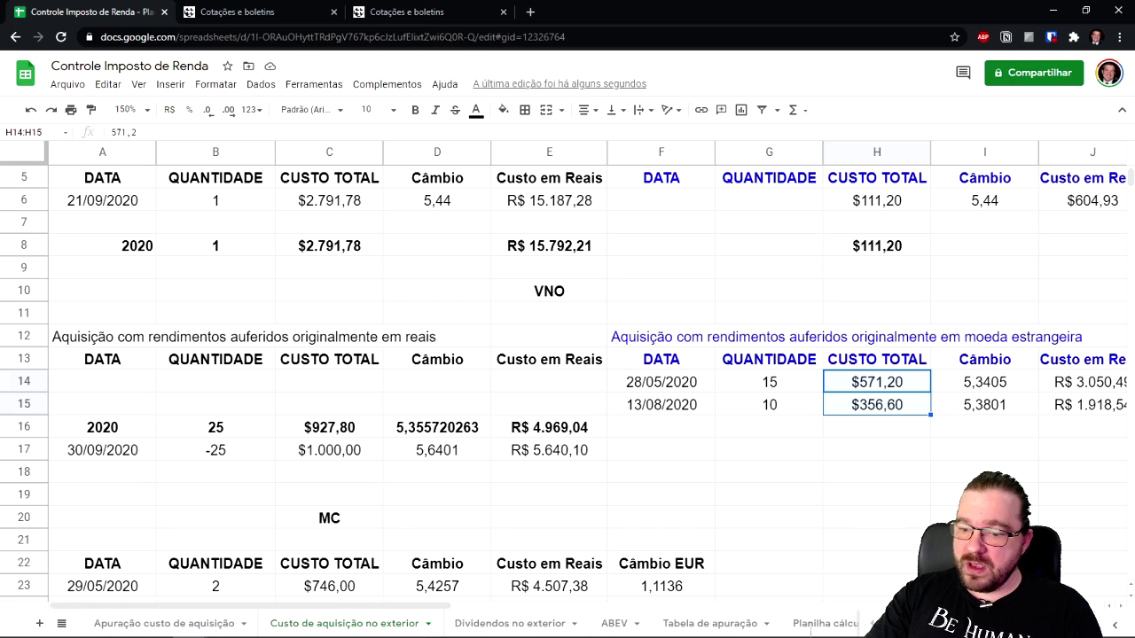
- Switch to GCAP 2020 and create a Direitos/Bens Móveis entry acquired in Exterior, specified as "25 ações do Vornado, VNO"
{"action": "left_click", "coordinate": [268, 631]}
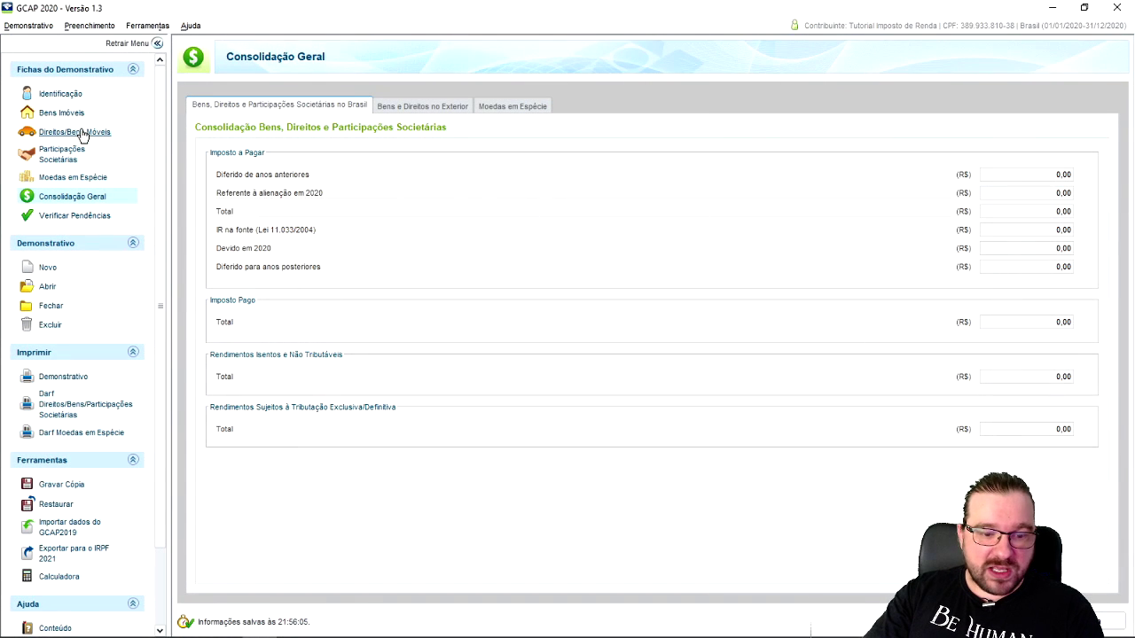
{"action": "left_click", "coordinate": [53, 133]}
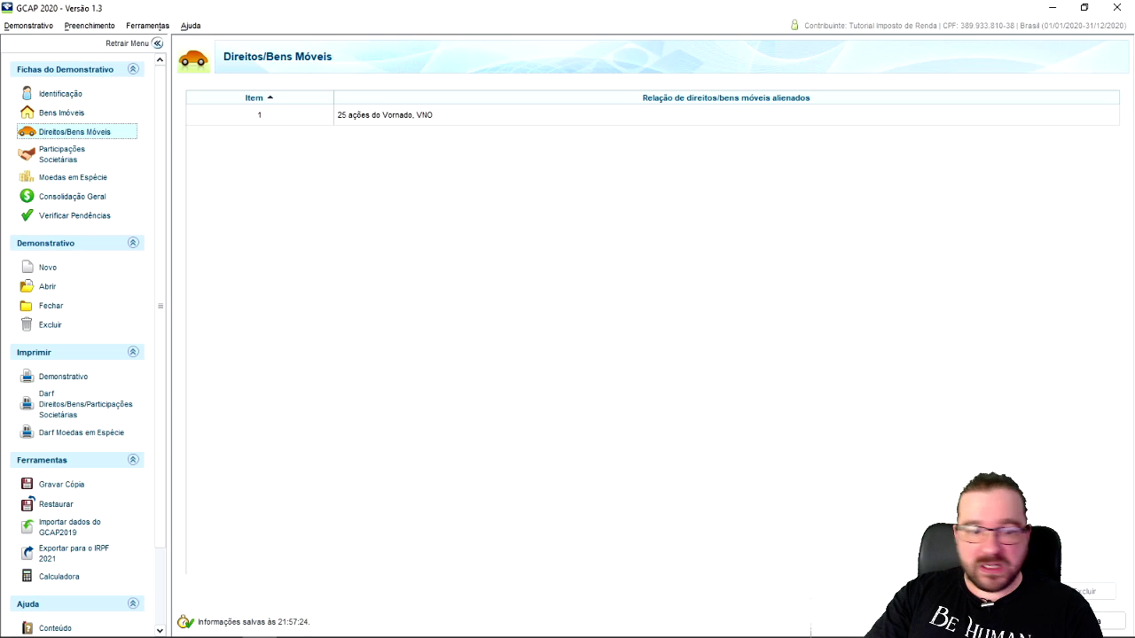
{"action": "left_click", "coordinate": [984, 591]}
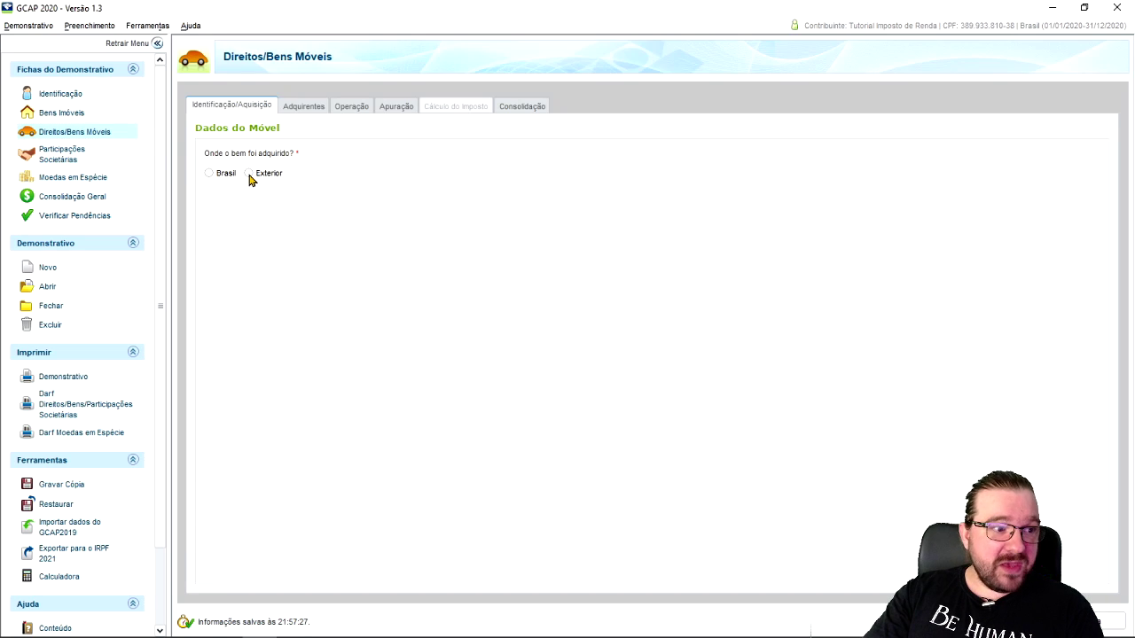
{"action": "left_click", "coordinate": [248, 174]}
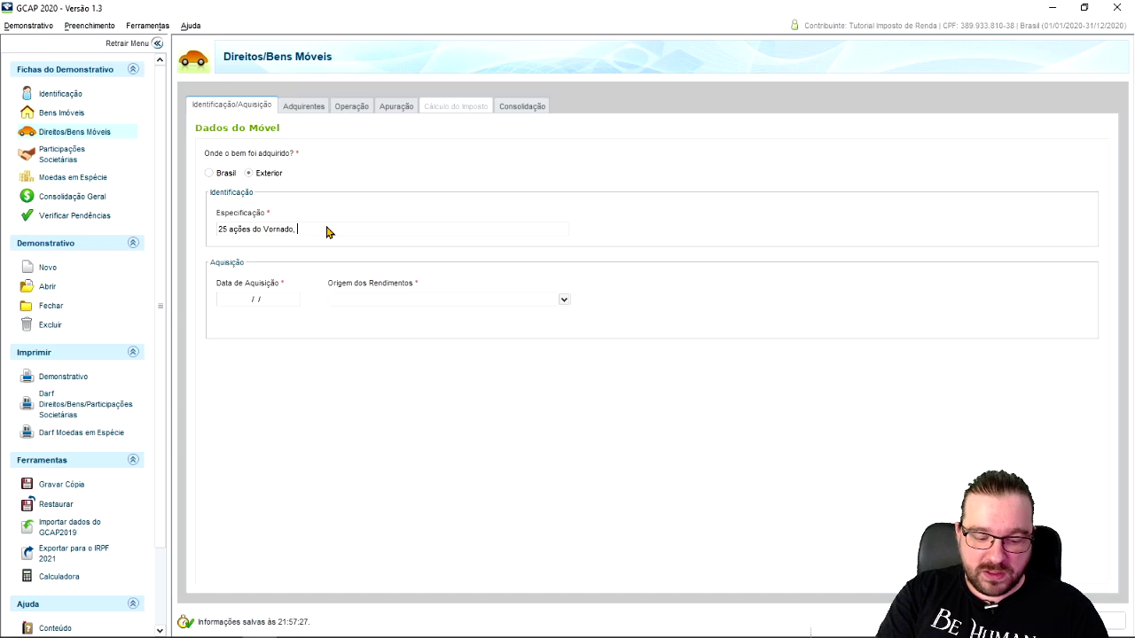
- Set the acquisition date to 28/05/2020 and the income origin to Rendimentos auferidos em moeda estrangeira
{"action": "left_click", "coordinate": [258, 301]}
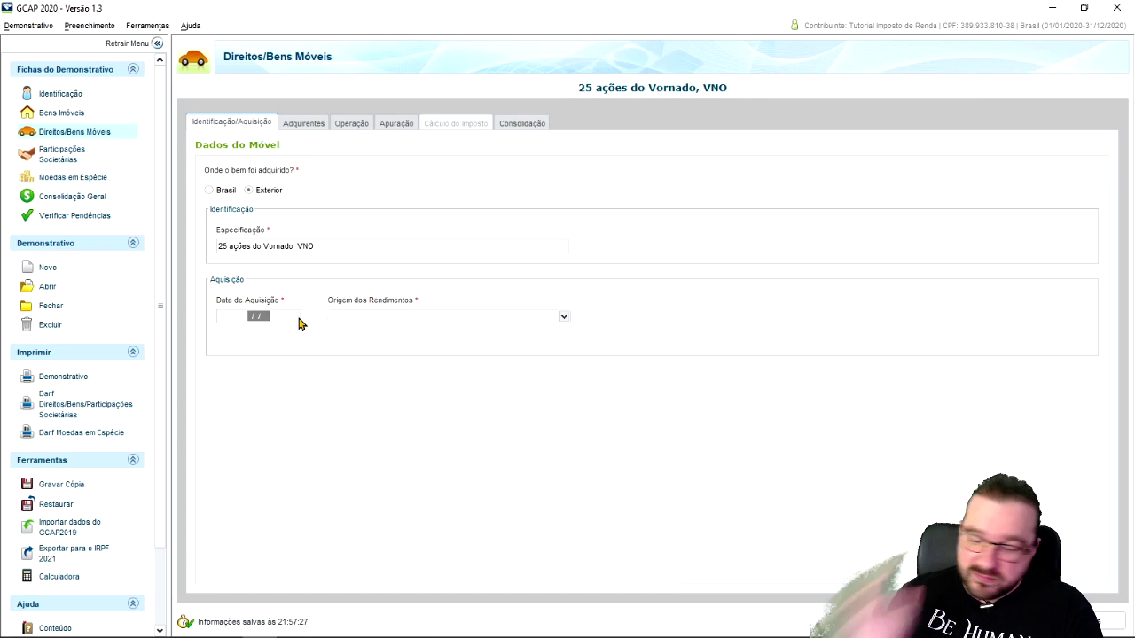
{"action": "type", "text": "28/05/200"}
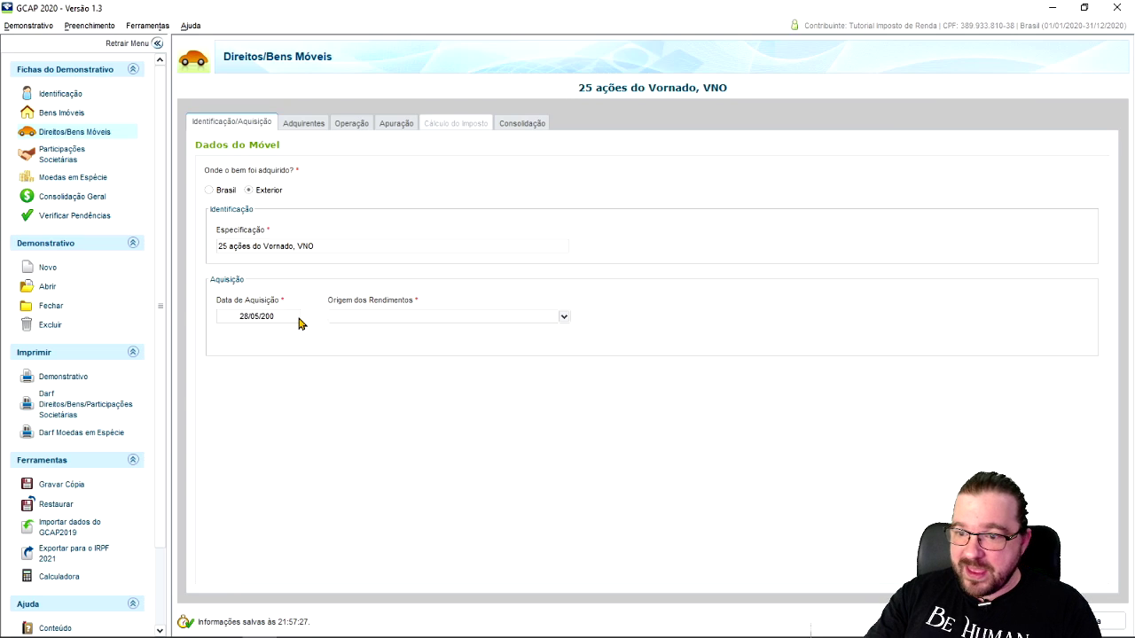
{"action": "key", "text": "BackSpace"}
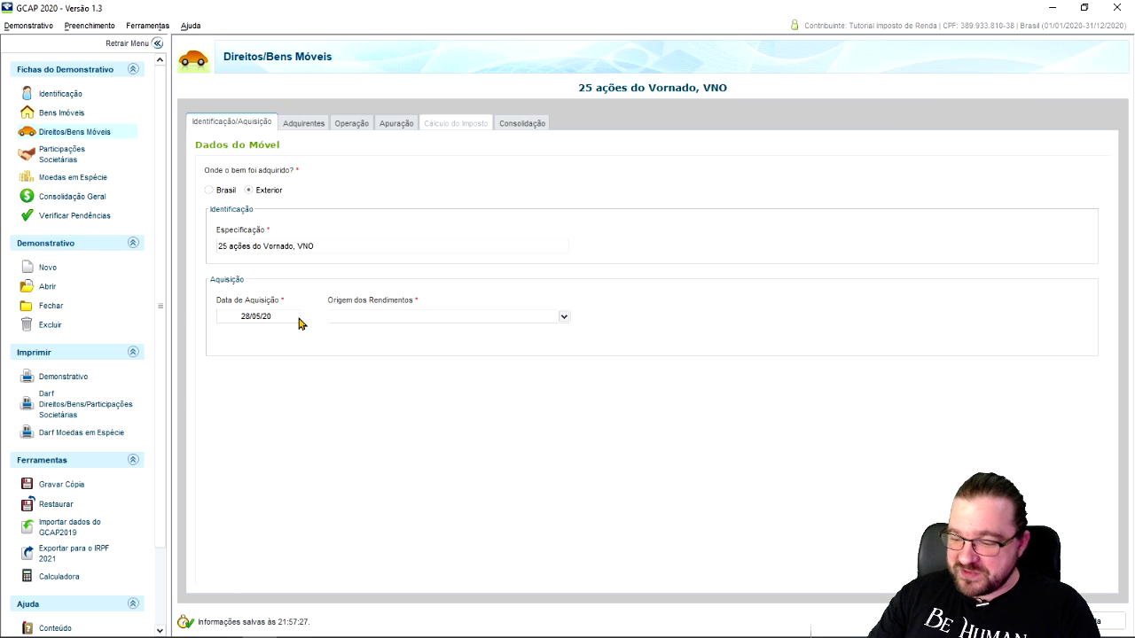
{"action": "type", "text": "20"}
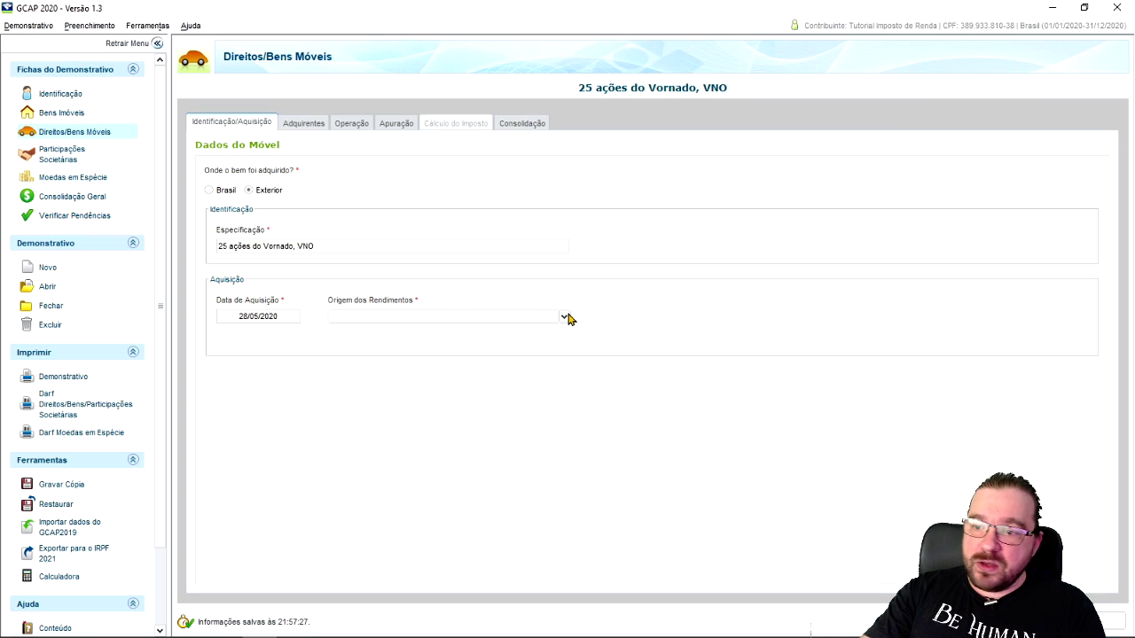
{"action": "left_click", "coordinate": [564, 317]}
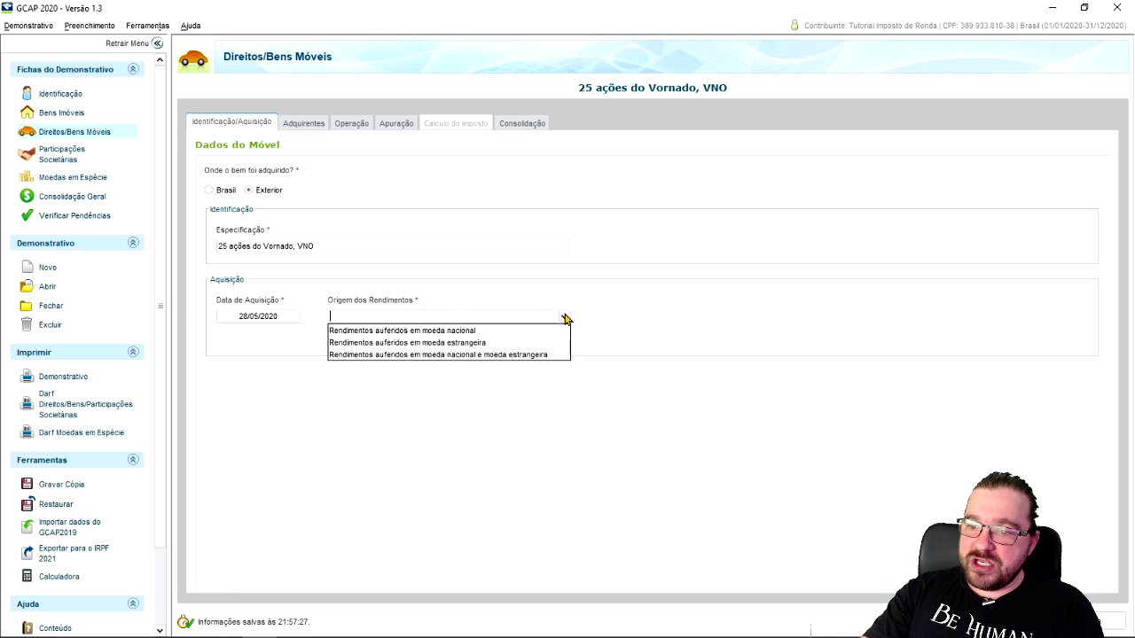
{"action": "left_click", "coordinate": [452, 342]}
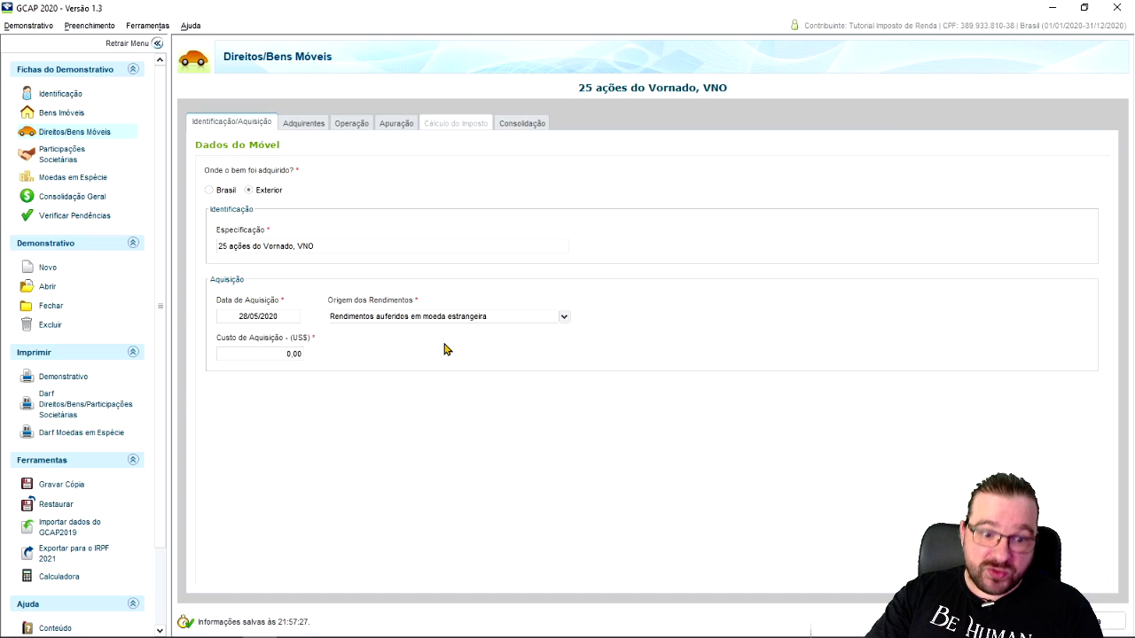
- Look up the VNO total dollar cost in the browser spreadsheet and enter 927,80 as the GCAP entry's Custo de Aquisição (US$)
{"action": "left_click", "coordinate": [302, 356]}
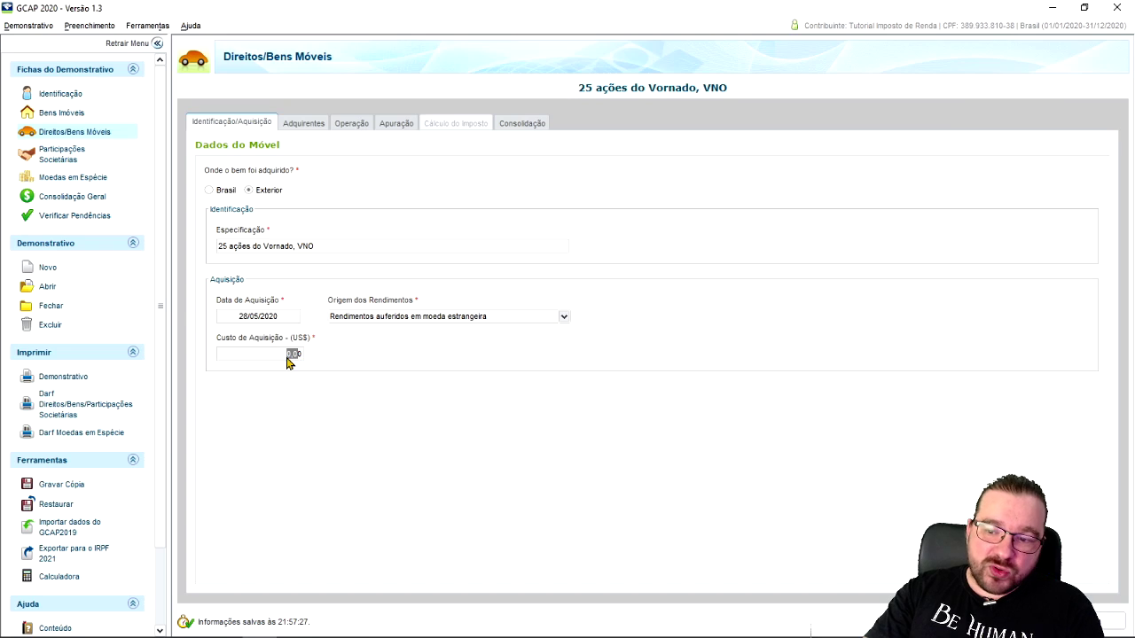
{"action": "left_click", "coordinate": [1052, 9]}
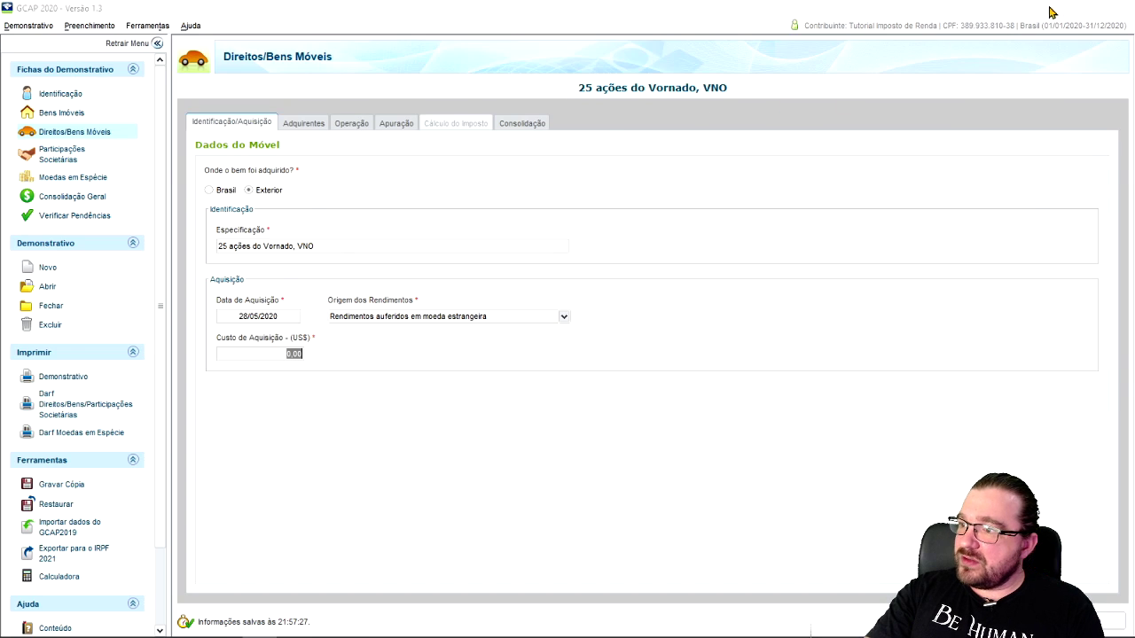
{"action": "left_click", "coordinate": [353, 433]}
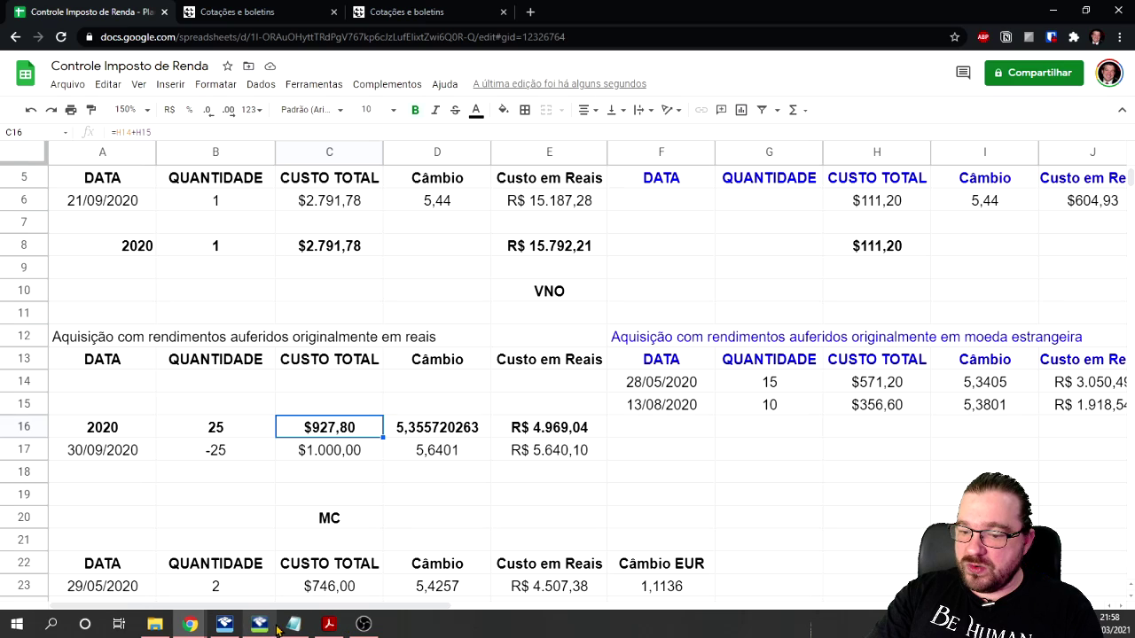
{"action": "left_click", "coordinate": [259, 624]}
{"action": "type", "text": "927,80"}
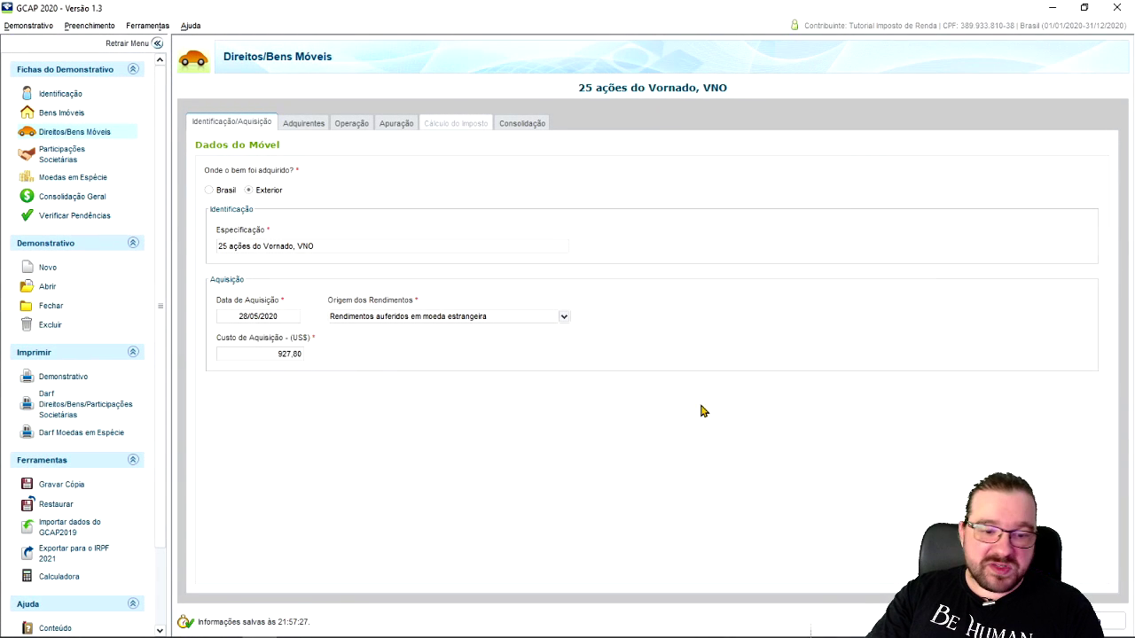
- In the Operação data, set Natureza to Alienação de Ações em Bolsa de Valores, not in installments, with sale date 30/09/2020
{"action": "left_click", "coordinate": [306, 124]}
{"action": "left_click", "coordinate": [351, 124]}
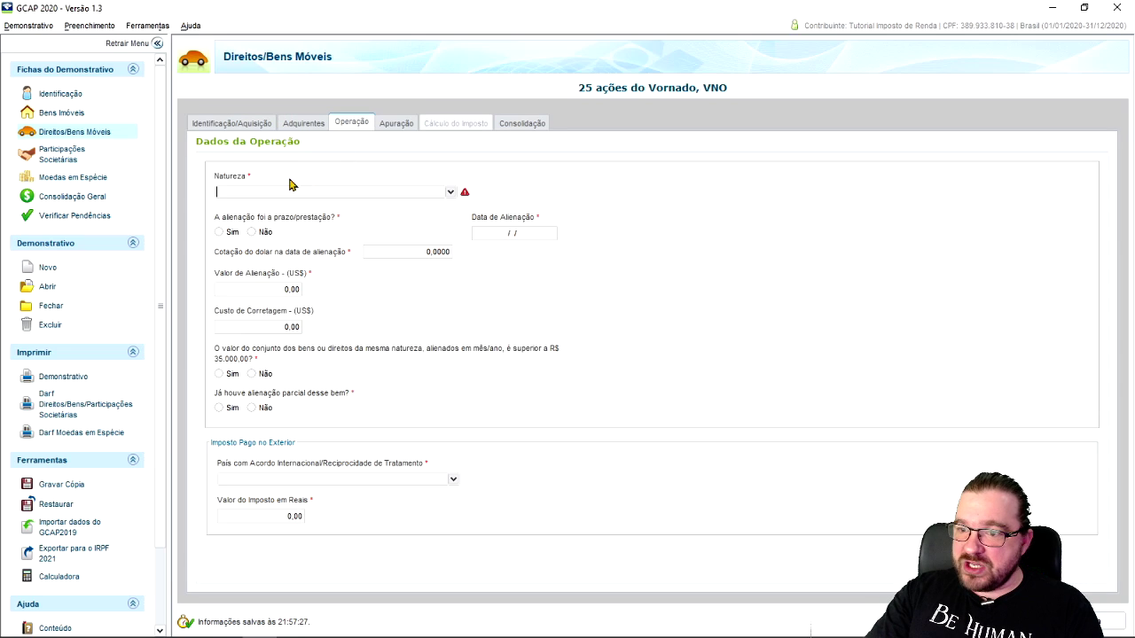
{"action": "left_click", "coordinate": [449, 191]}
{"action": "scroll", "coordinate": [333, 295], "scroll_direction": "down", "scroll_amount": 1}
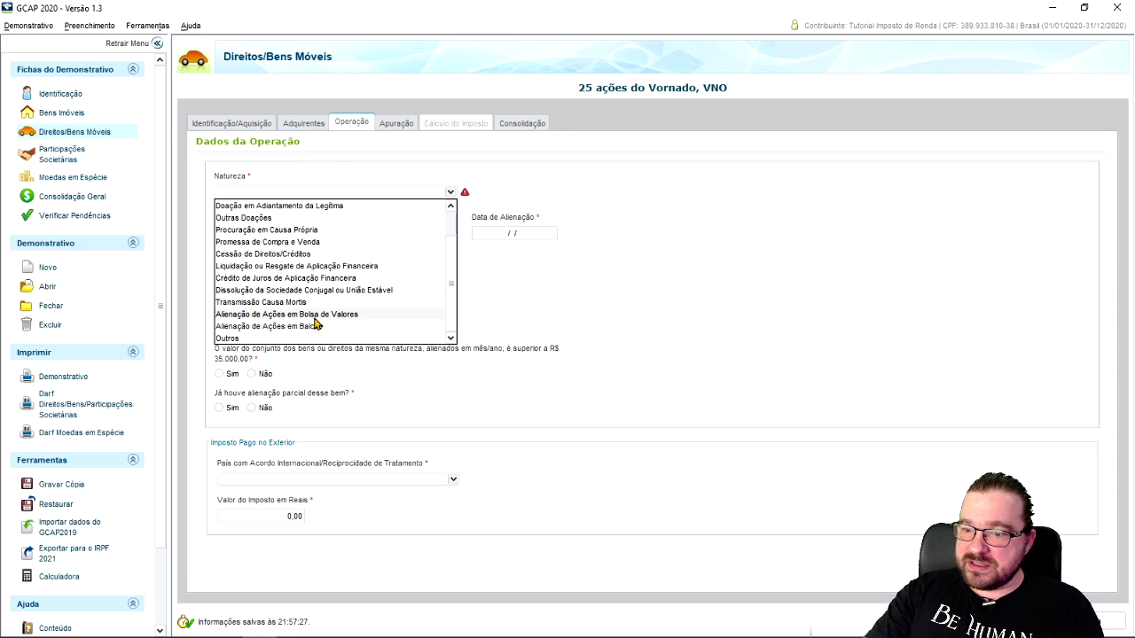
{"action": "left_click", "coordinate": [377, 318]}
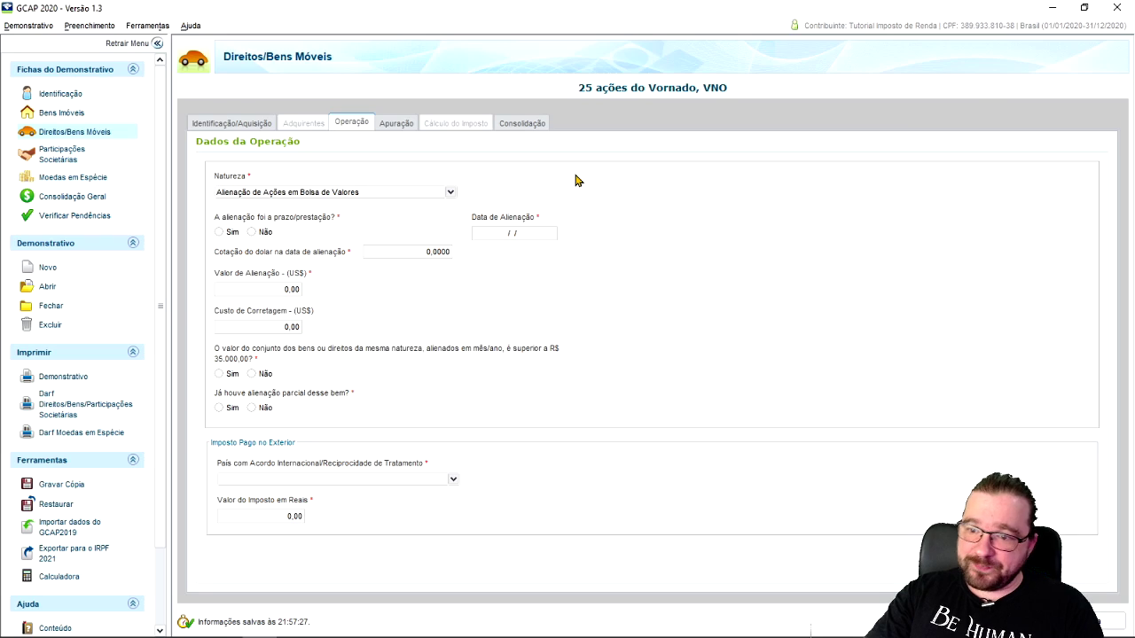
{"action": "left_click", "coordinate": [253, 231]}
{"action": "left_click", "coordinate": [526, 235]}
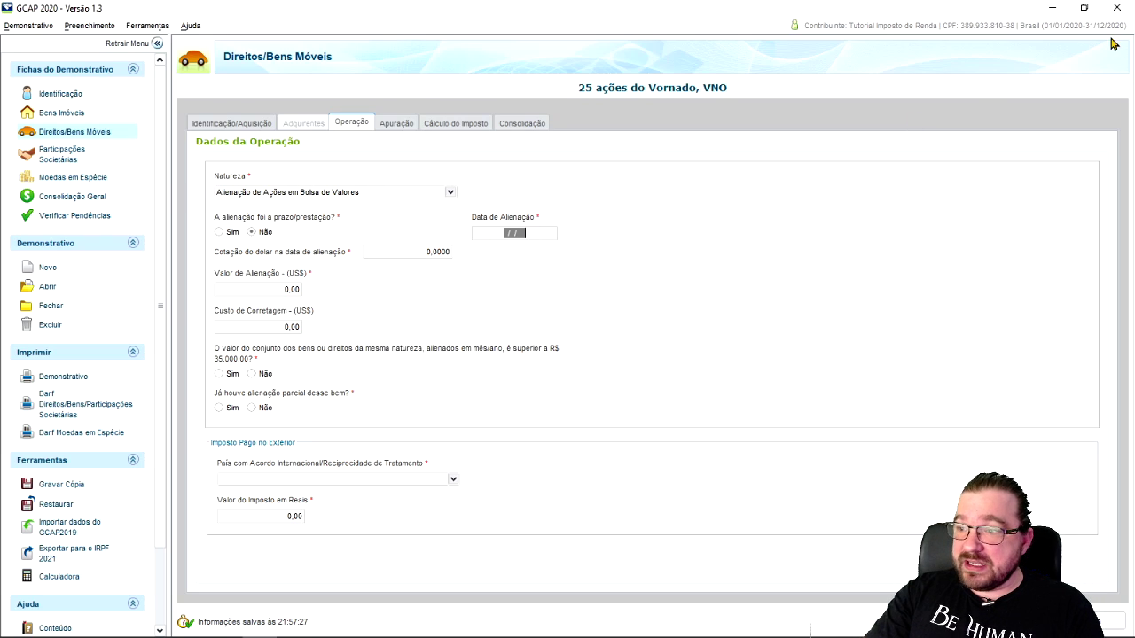
{"action": "type", "text": "3"}
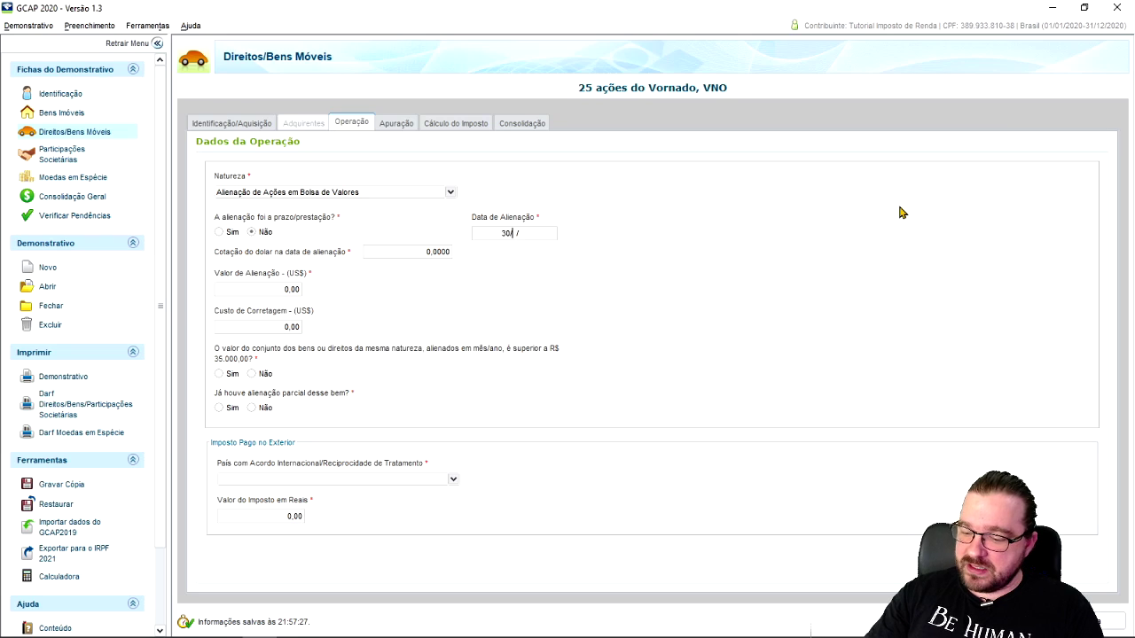
{"action": "type", "text": "0/09/2020"}
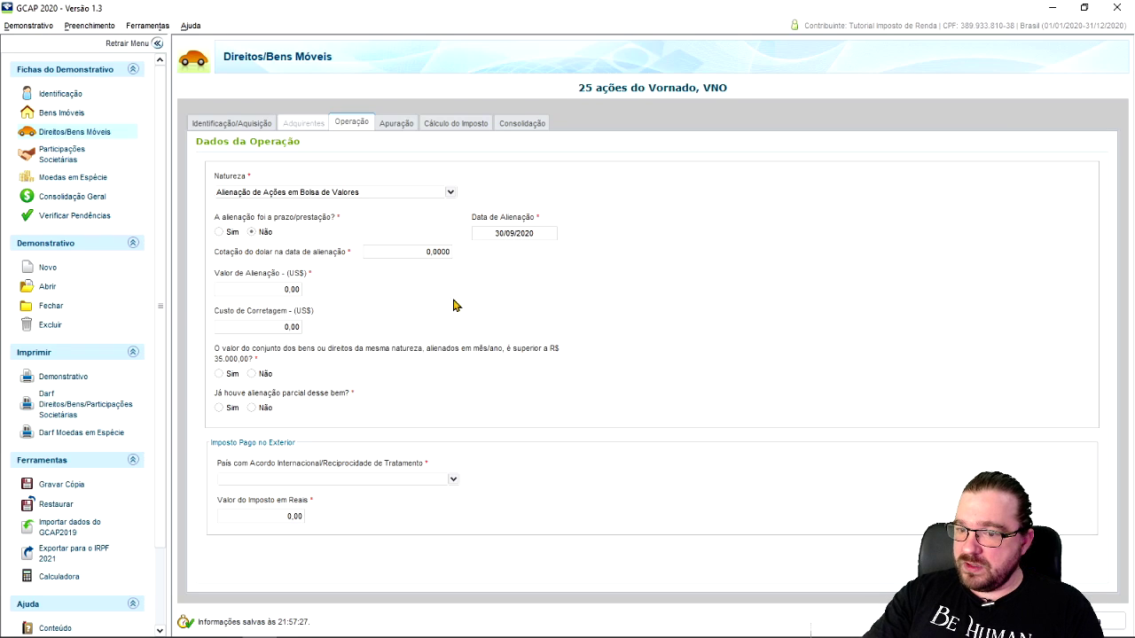
- Look up the sale's exchange rate in the browser spreadsheet and enter 5,6401 as GCAP's Cotação do dólar na data de alienação
{"action": "left_click", "coordinate": [441, 253]}
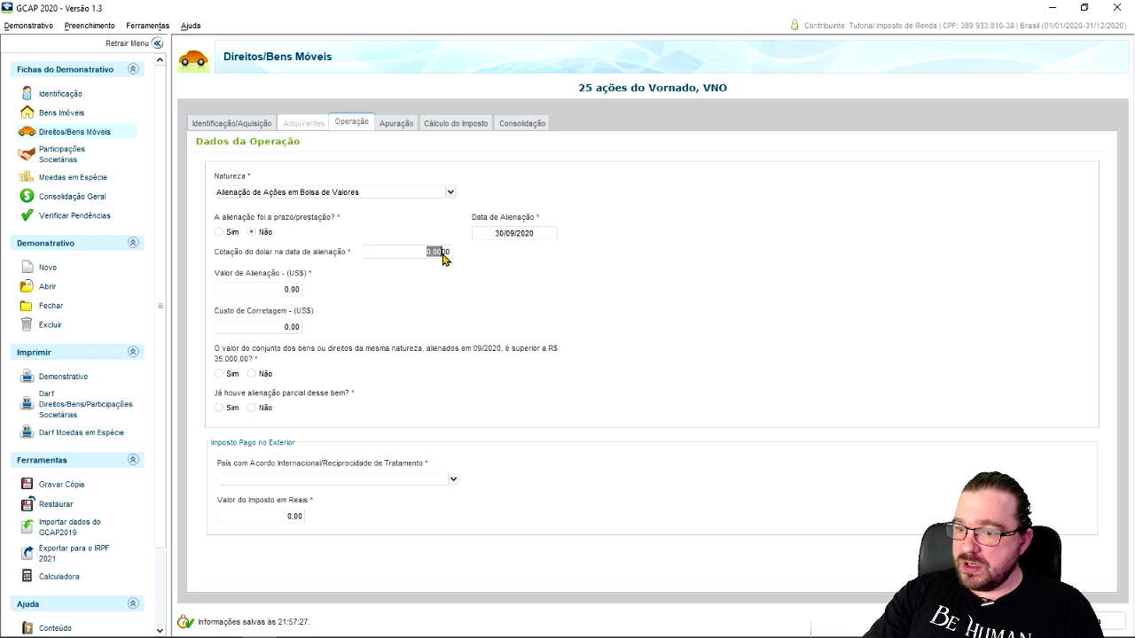
{"action": "left_click", "coordinate": [1057, 8]}
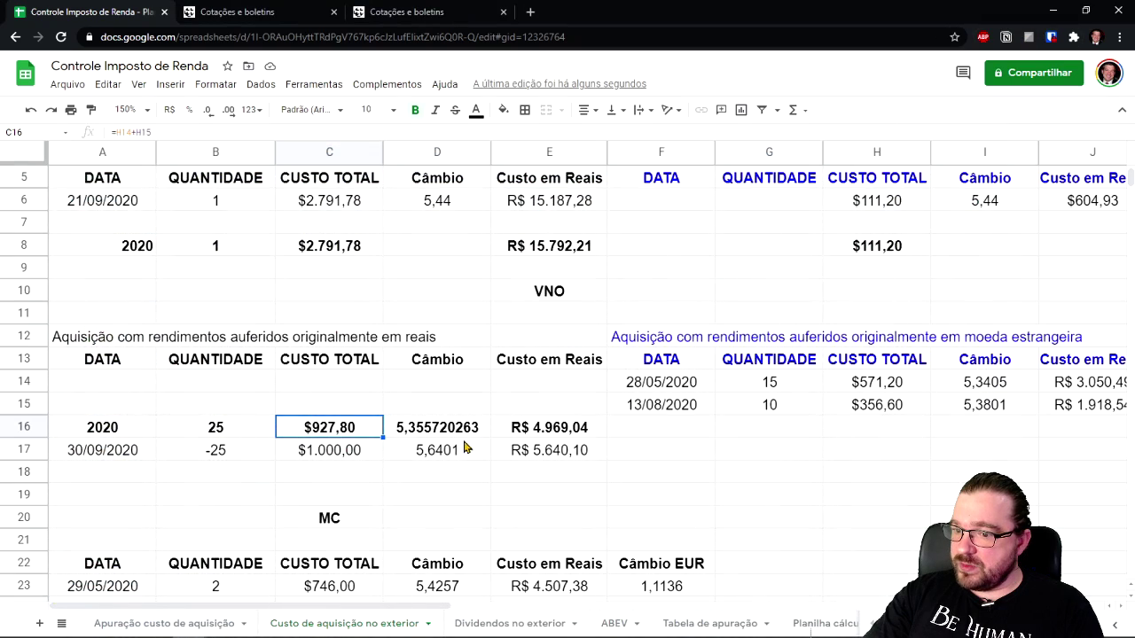
{"action": "left_click", "coordinate": [263, 628]}
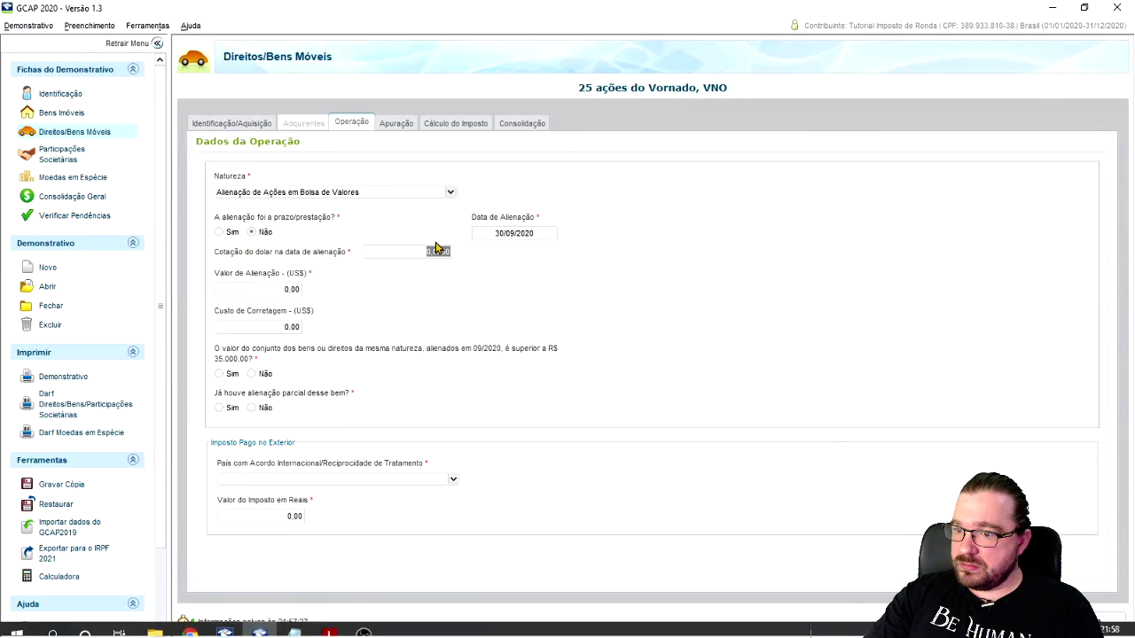
{"action": "type", "text": "5,6401"}
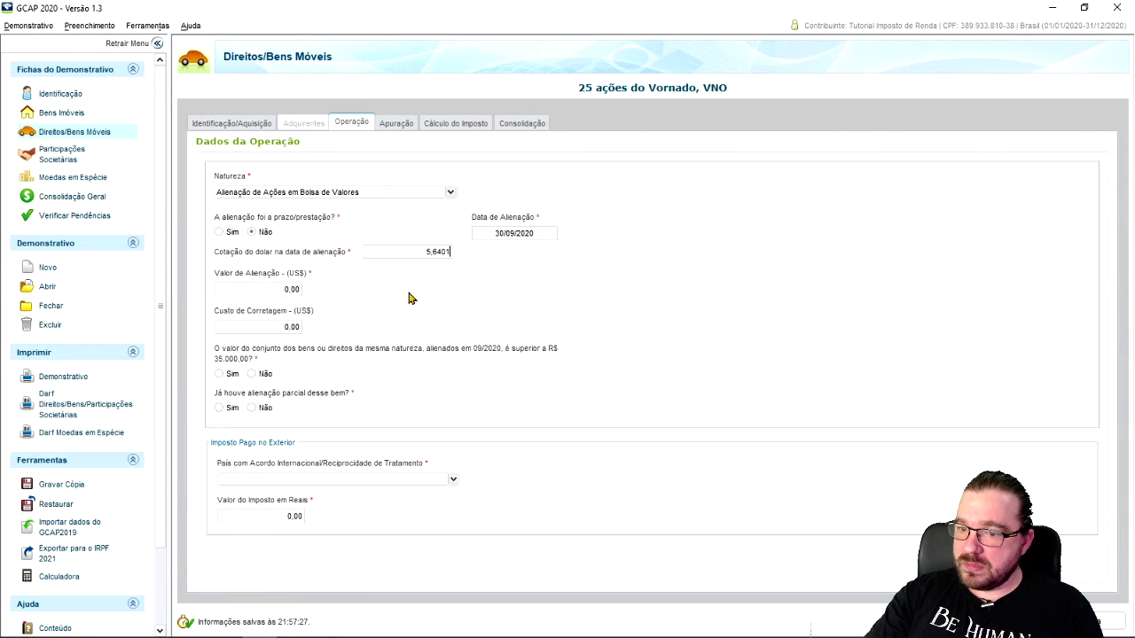
- Enter a sale value of US$ 1.000,00 and brokerage of US$ 1,00, answering Não to the R$ 35.000,00 limit and partial sale questions
{"action": "left_click", "coordinate": [298, 291]}
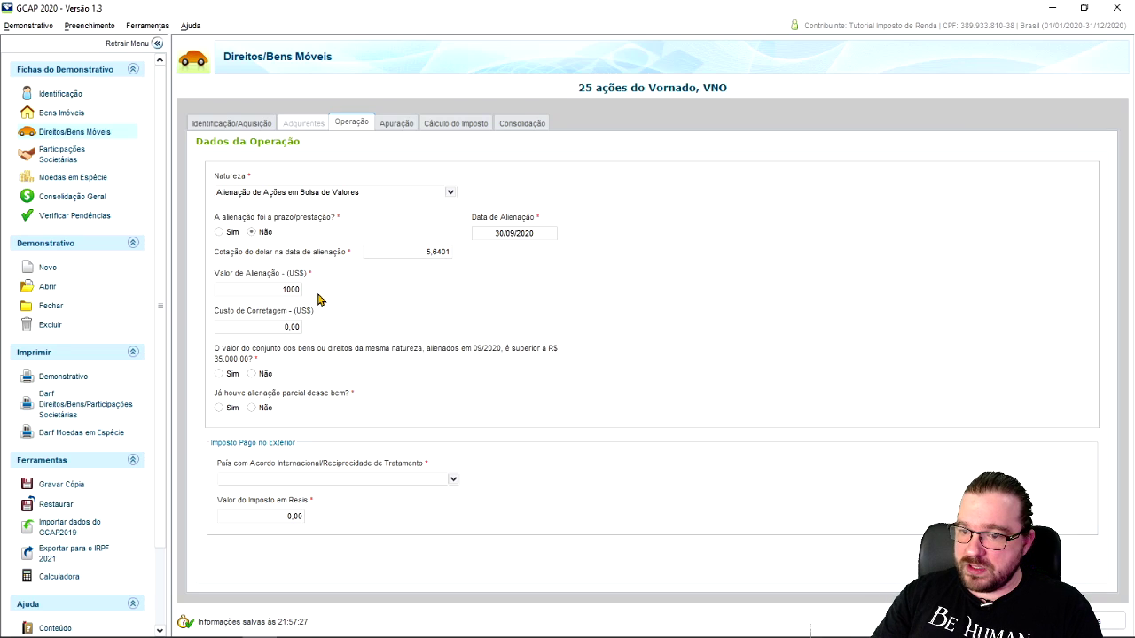
{"action": "left_click", "coordinate": [287, 331]}
{"action": "type", "text": "1"}
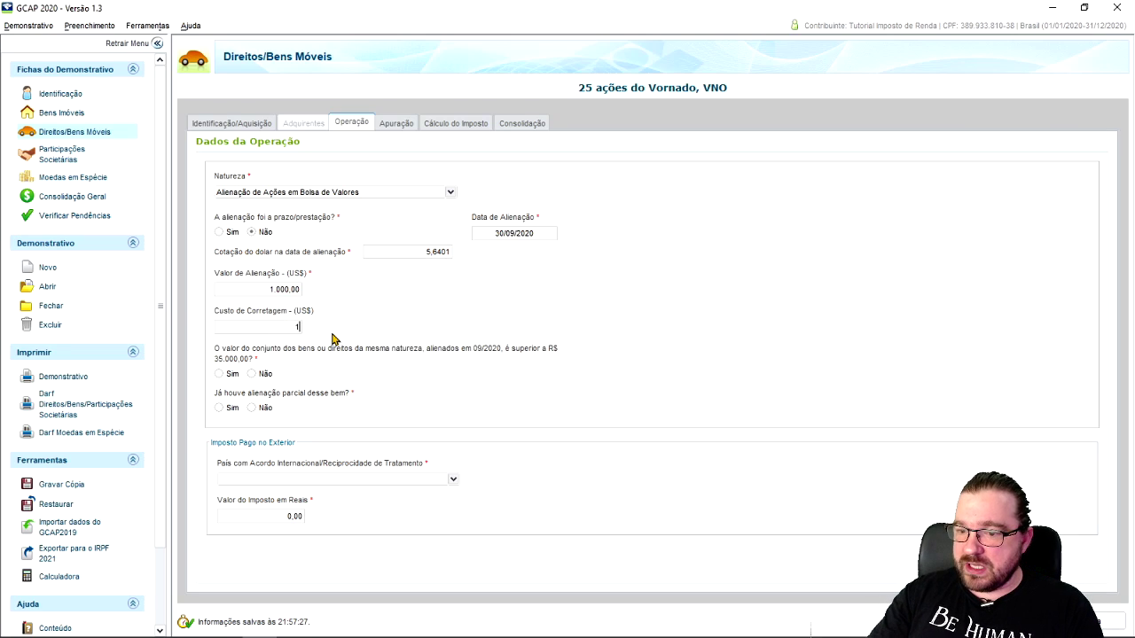
{"action": "left_click", "coordinate": [258, 375]}
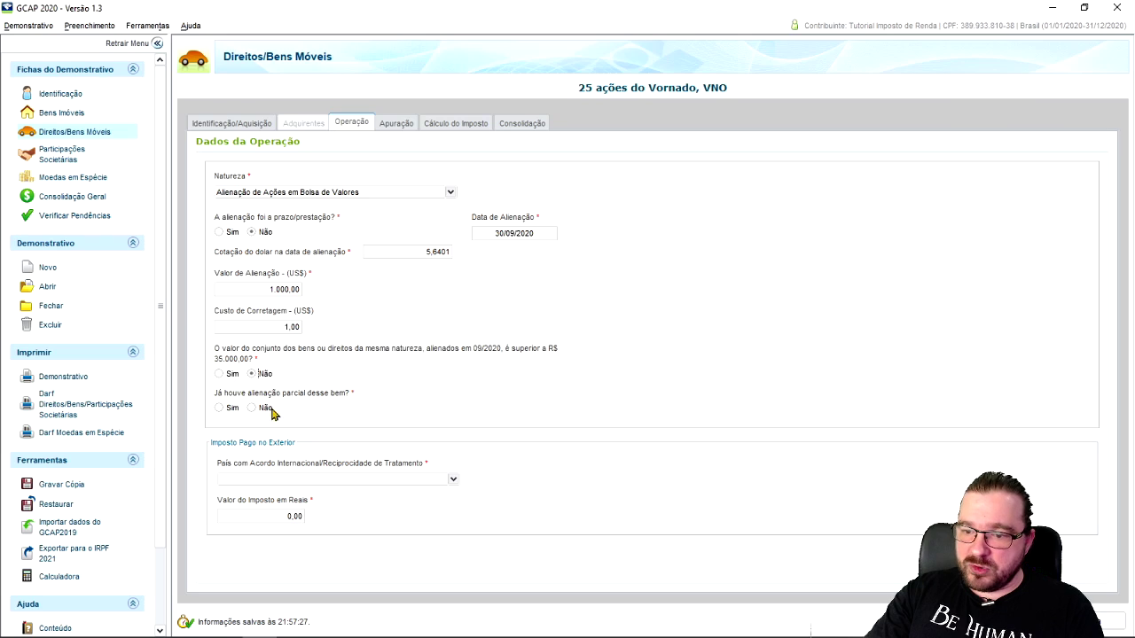
{"action": "left_click", "coordinate": [253, 408]}
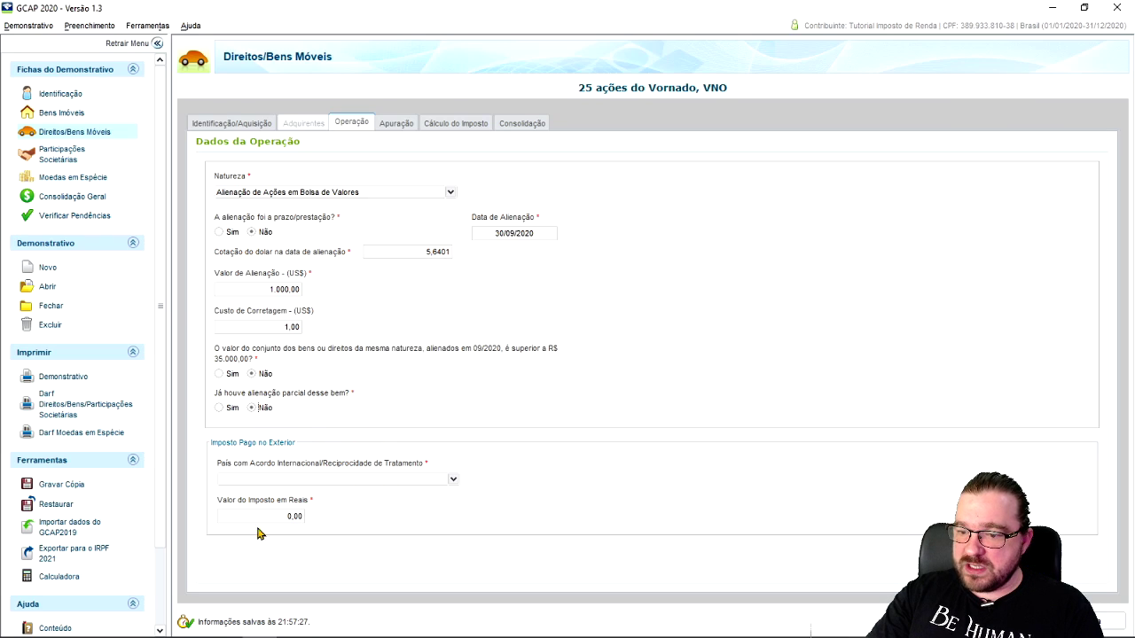
- Check the VNO entry's Apuração, Cálculo do Imposto and Consolidação results, and the Consolidação Geral totals for Bens e Direitos no Exterior
{"action": "left_click", "coordinate": [396, 127]}
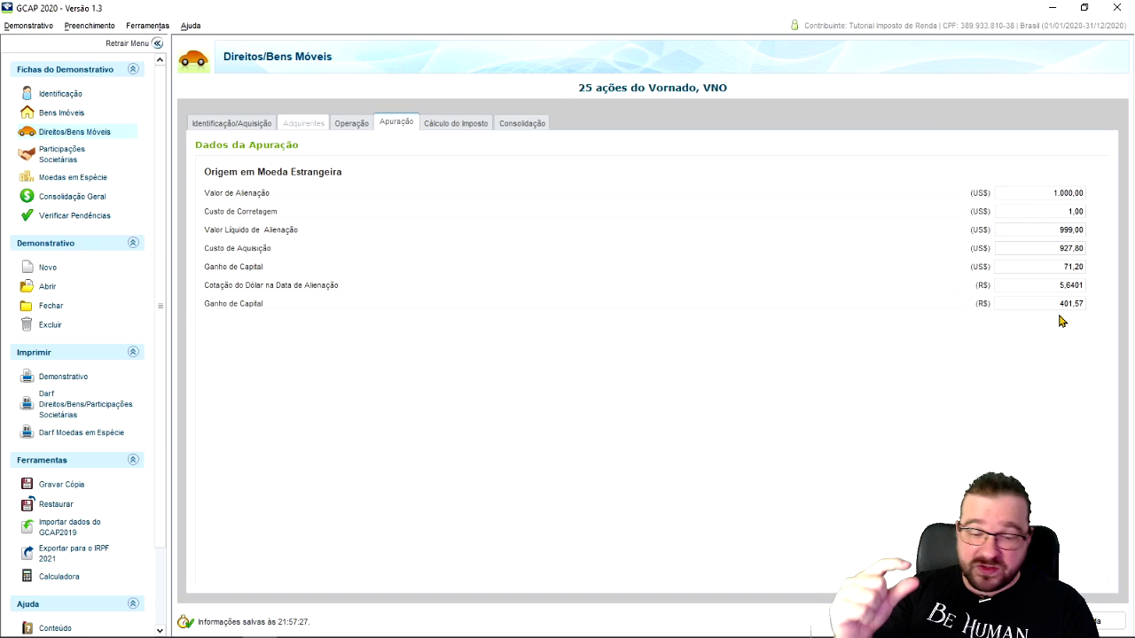
{"action": "left_click", "coordinate": [1071, 288]}
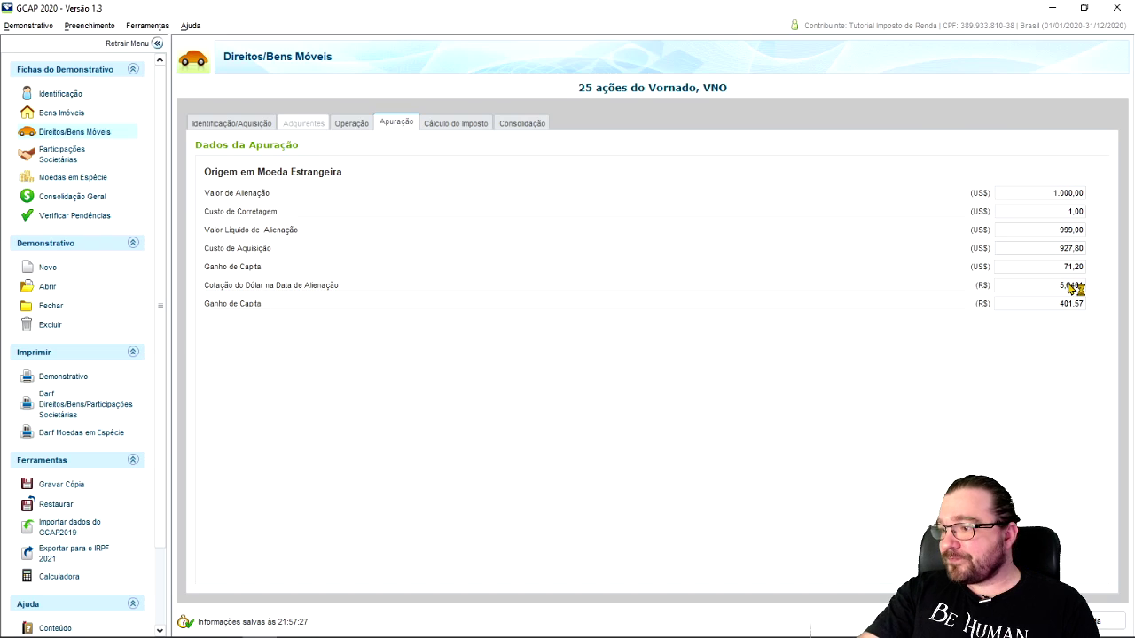
{"action": "left_click", "coordinate": [1073, 306]}
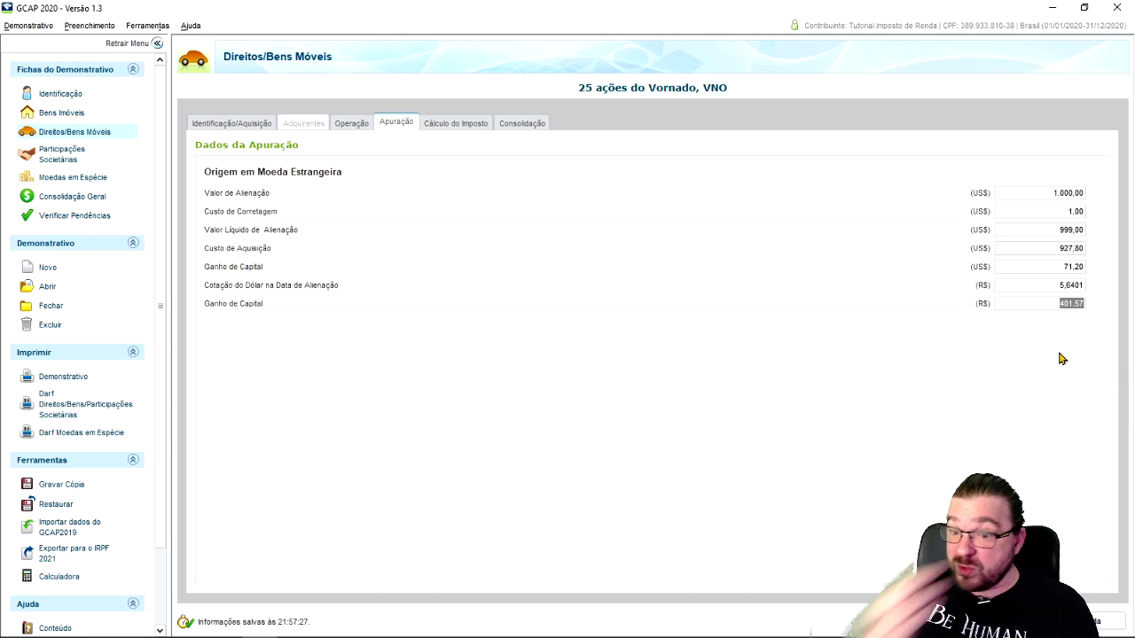
{"action": "left_click", "coordinate": [457, 124]}
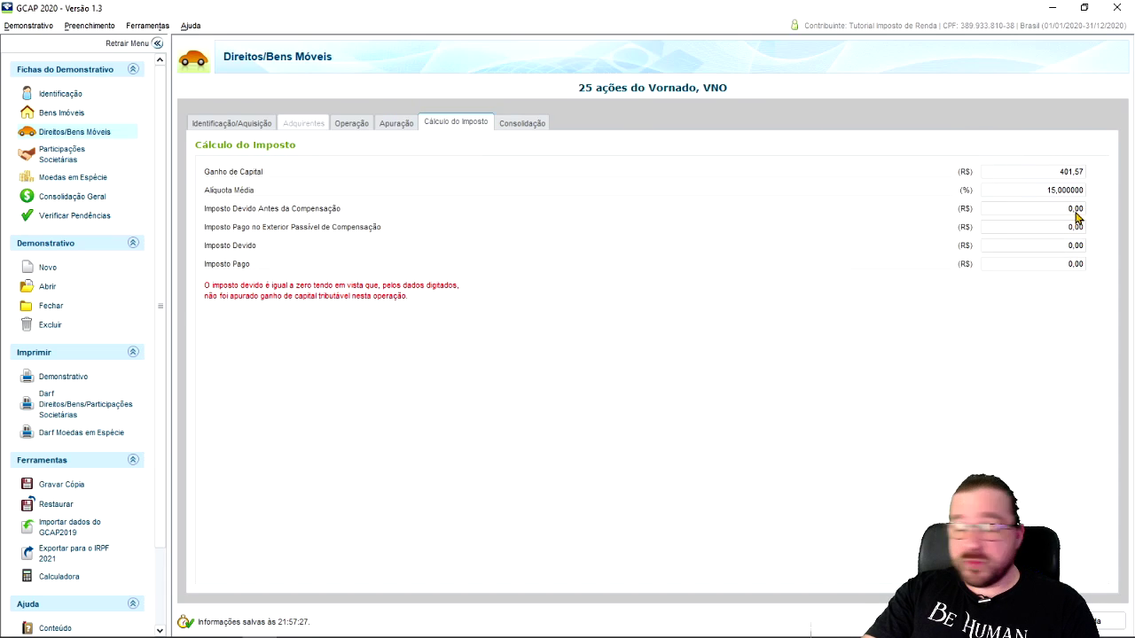
{"action": "left_click", "coordinate": [514, 124]}
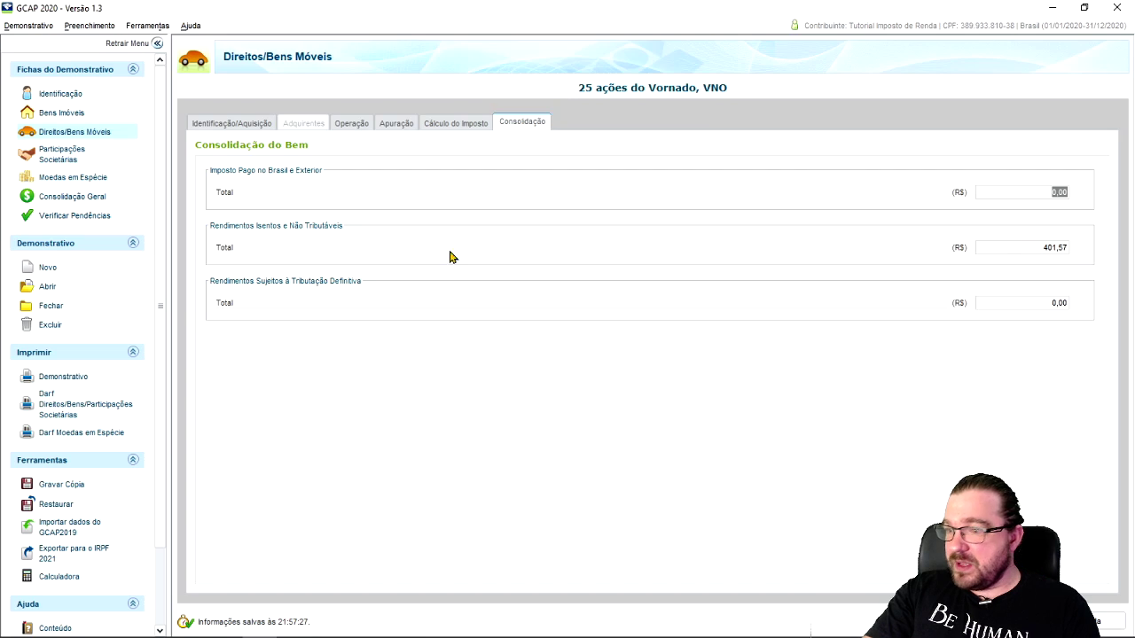
{"action": "left_click", "coordinate": [78, 194]}
{"action": "left_click", "coordinate": [397, 108]}
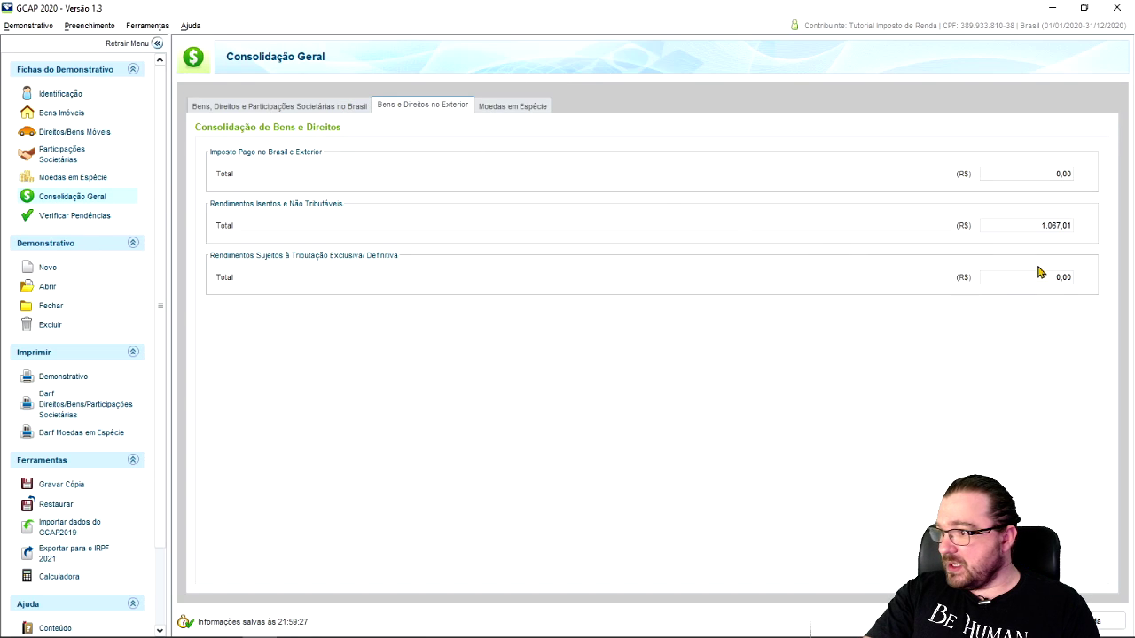
- Review the tax calculation of both Vornado (VNO) share sale records under Direitos/Bens Móveis
{"action": "left_click", "coordinate": [87, 133]}
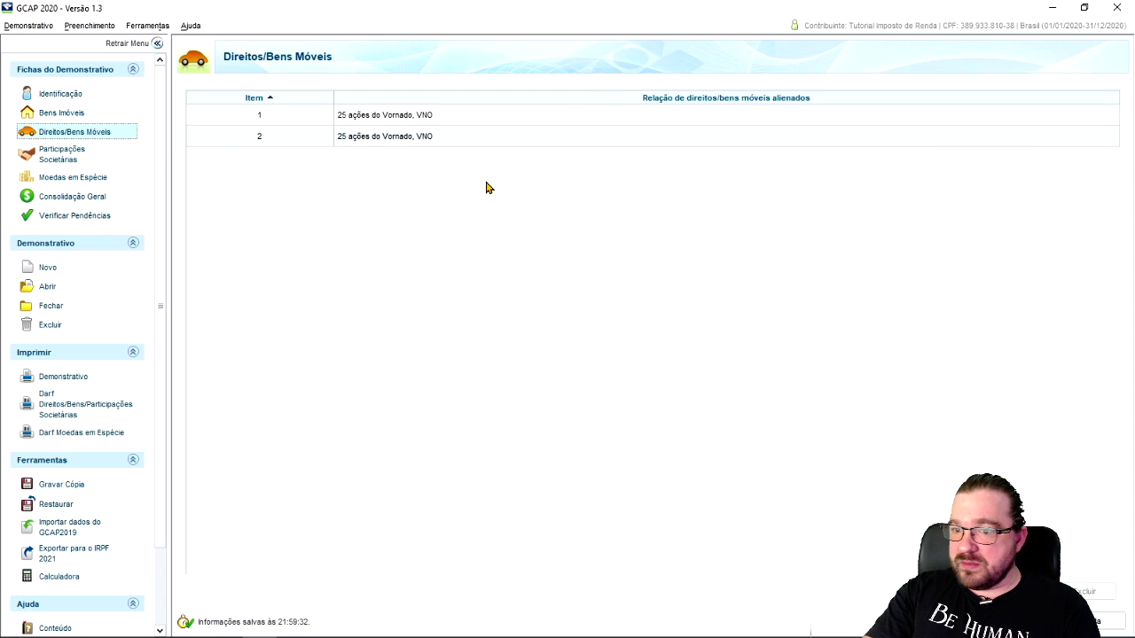
{"action": "left_click", "coordinate": [420, 118]}
{"action": "double_click", "coordinate": [271, 120]}
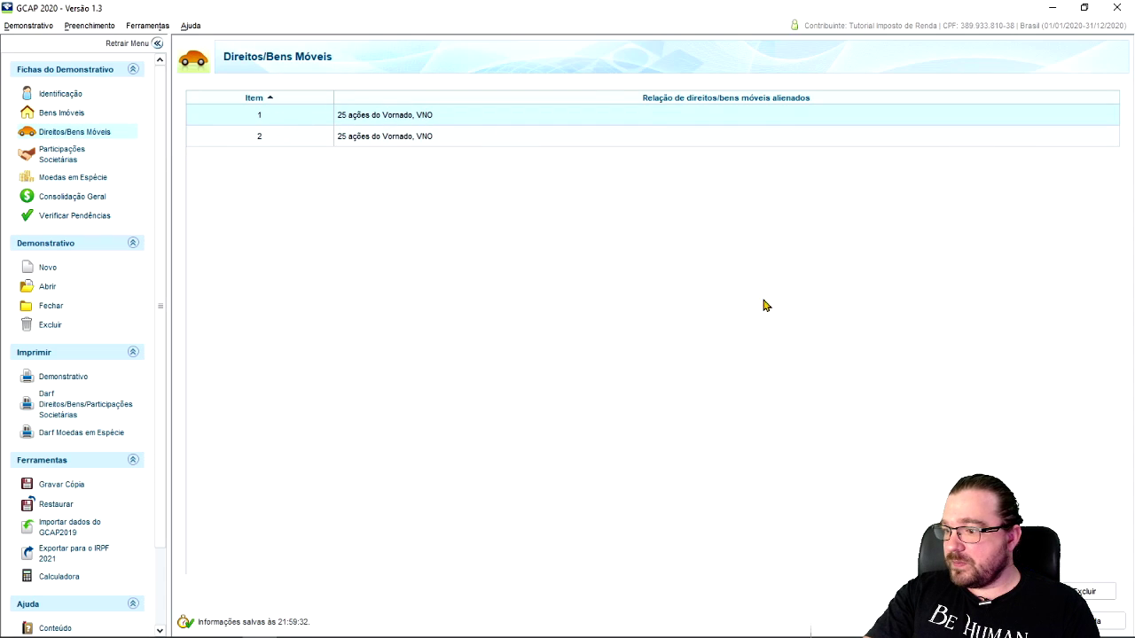
{"action": "left_click", "coordinate": [476, 126]}
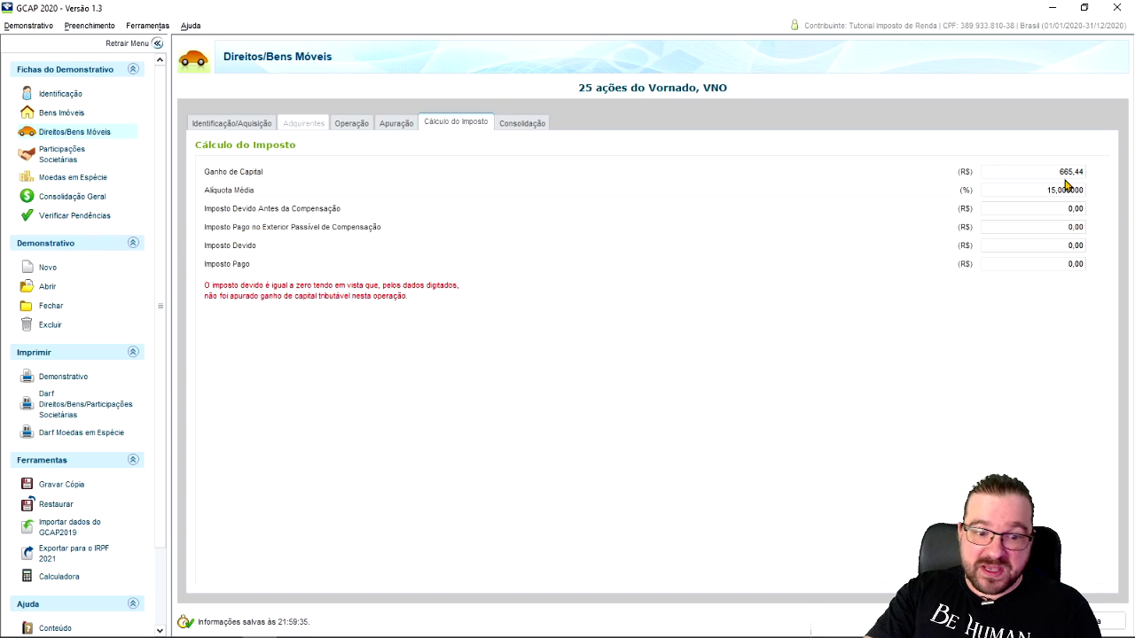
{"action": "left_click", "coordinate": [1092, 621]}
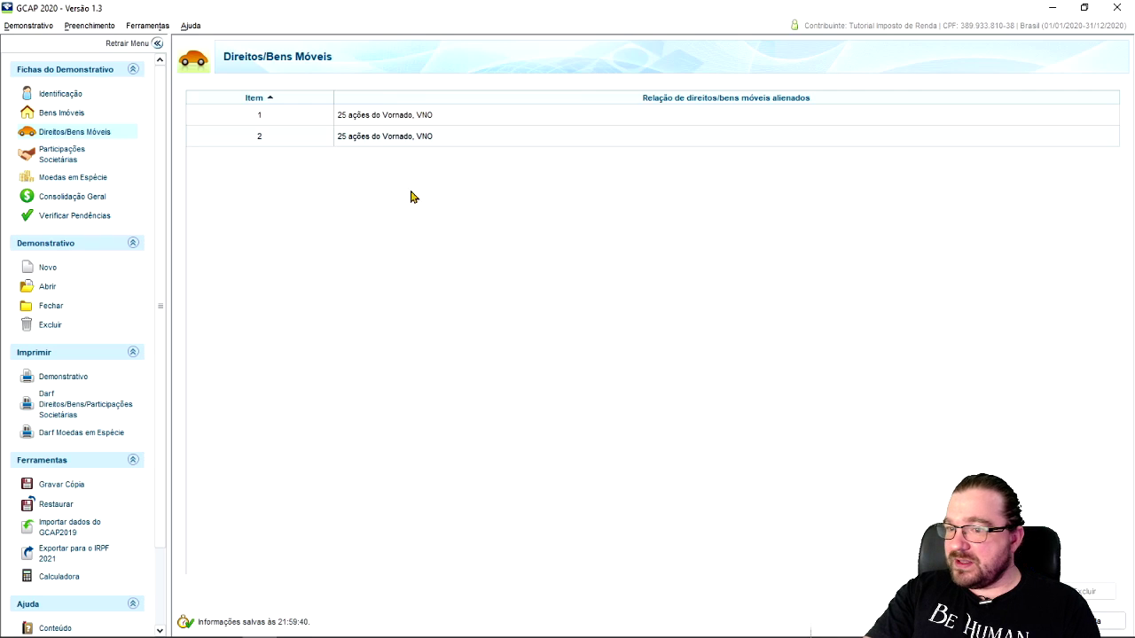
{"action": "double_click", "coordinate": [369, 139]}
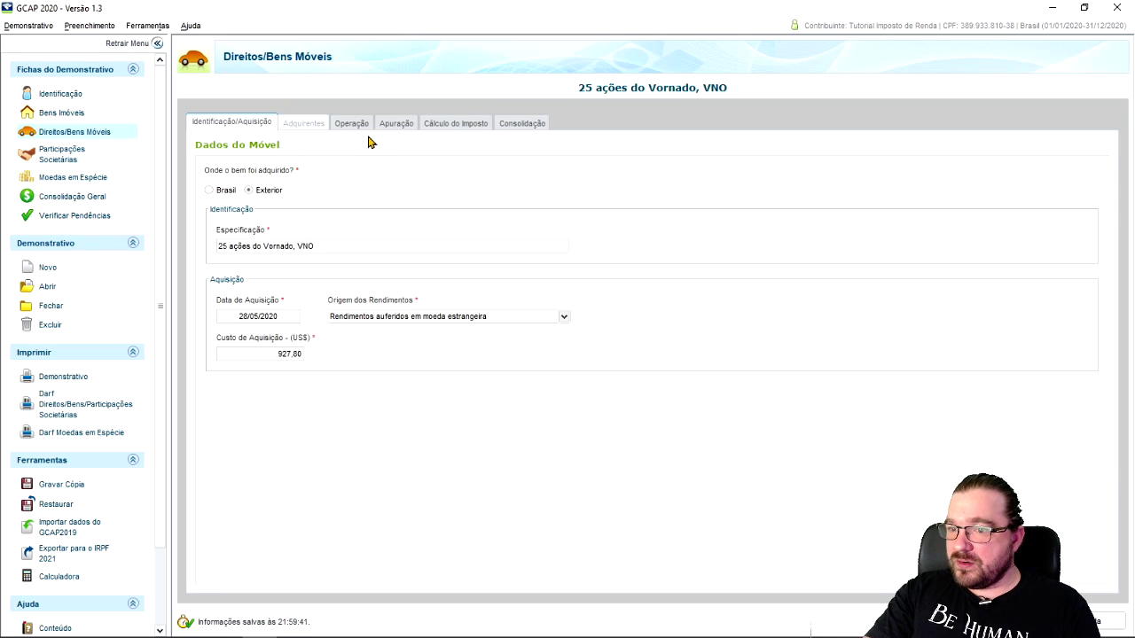
{"action": "left_click", "coordinate": [445, 127]}
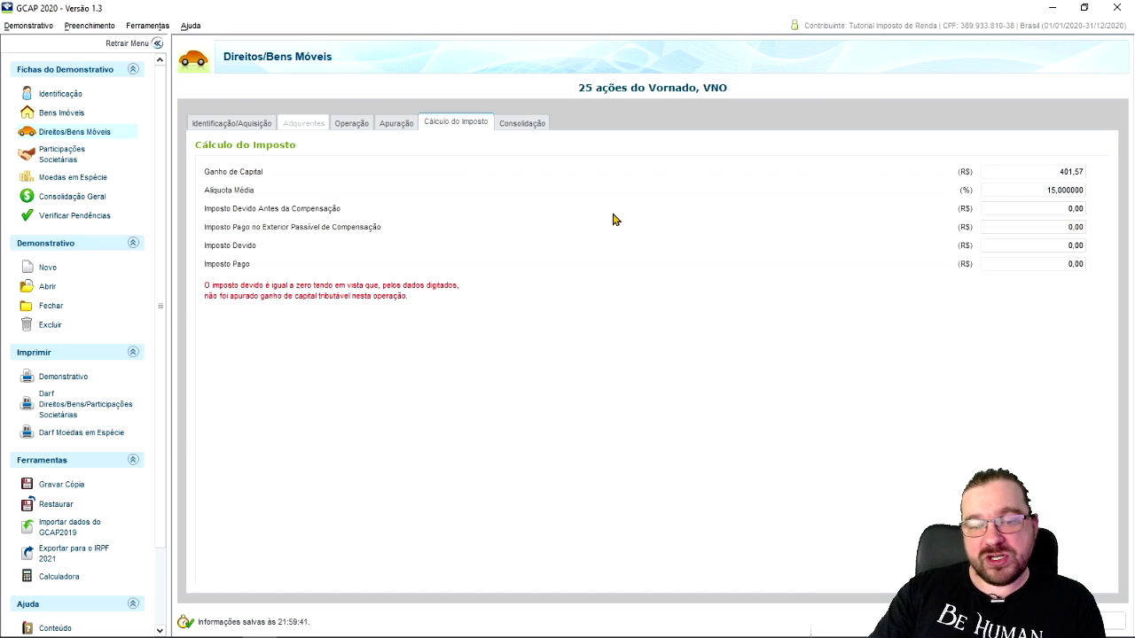
- Compare the purchase, average and sale exchange rates for VNO in the Google Sheets acquisition cost sheet, and return to GCAP
{"action": "left_click", "coordinate": [1052, 8]}
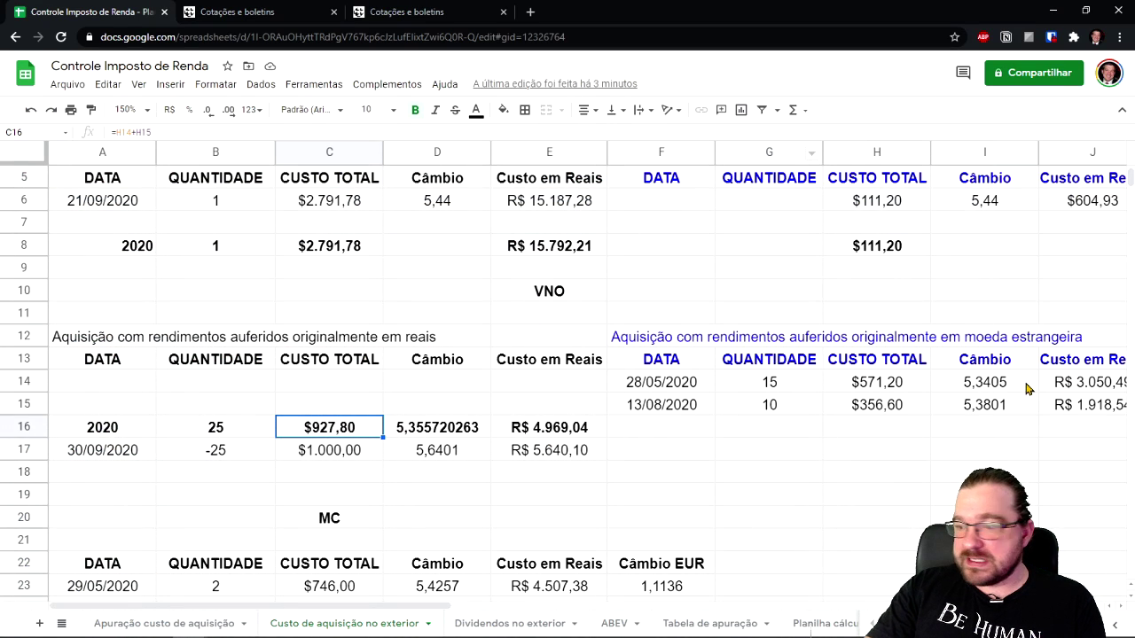
{"action": "left_click", "coordinate": [988, 386]}
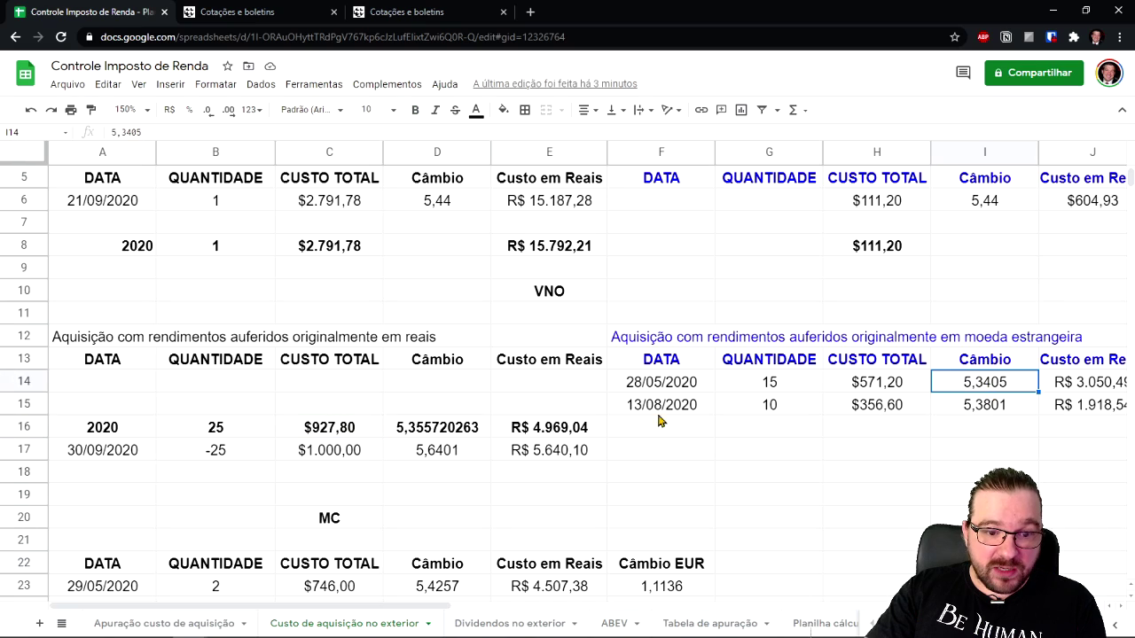
{"action": "left_click", "coordinate": [423, 431]}
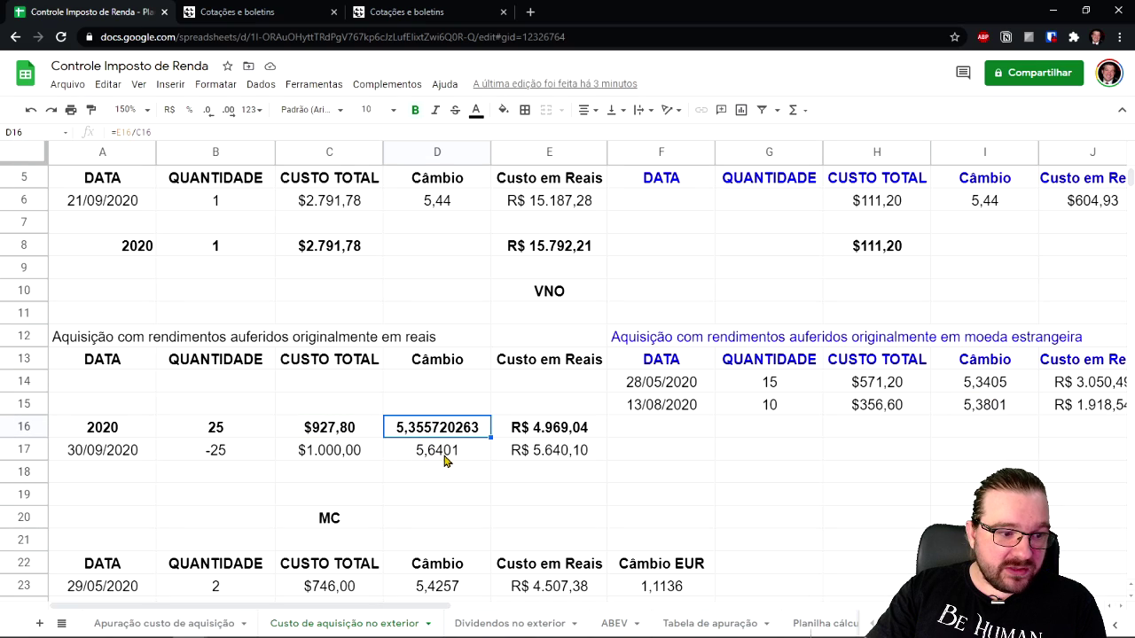
{"action": "left_click", "coordinate": [449, 458]}
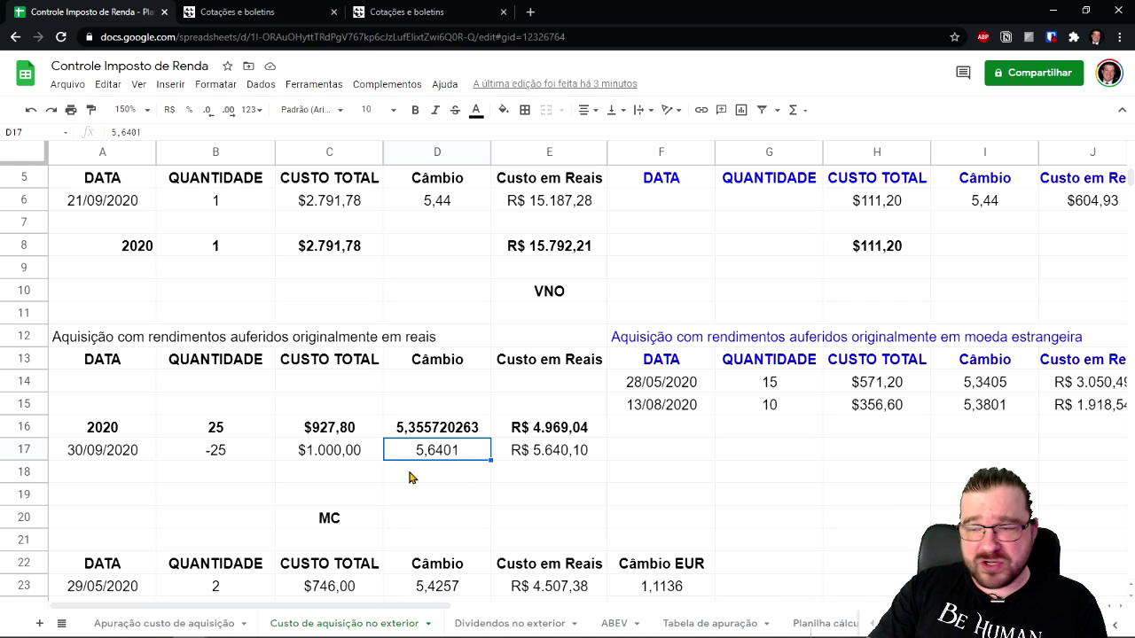
{"action": "left_click", "coordinate": [292, 625]}
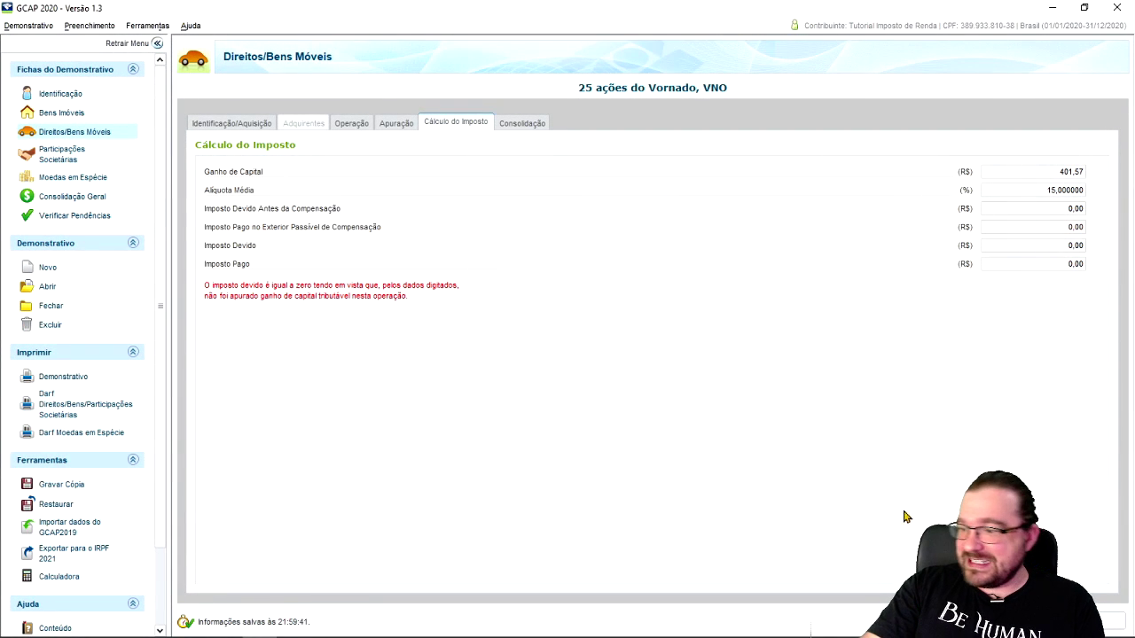
- In Google Sheets, move the 28/05/2020 VNO purchase row from the foreign-currency block to A14 in the reais block
{"action": "left_click", "coordinate": [1052, 8]}
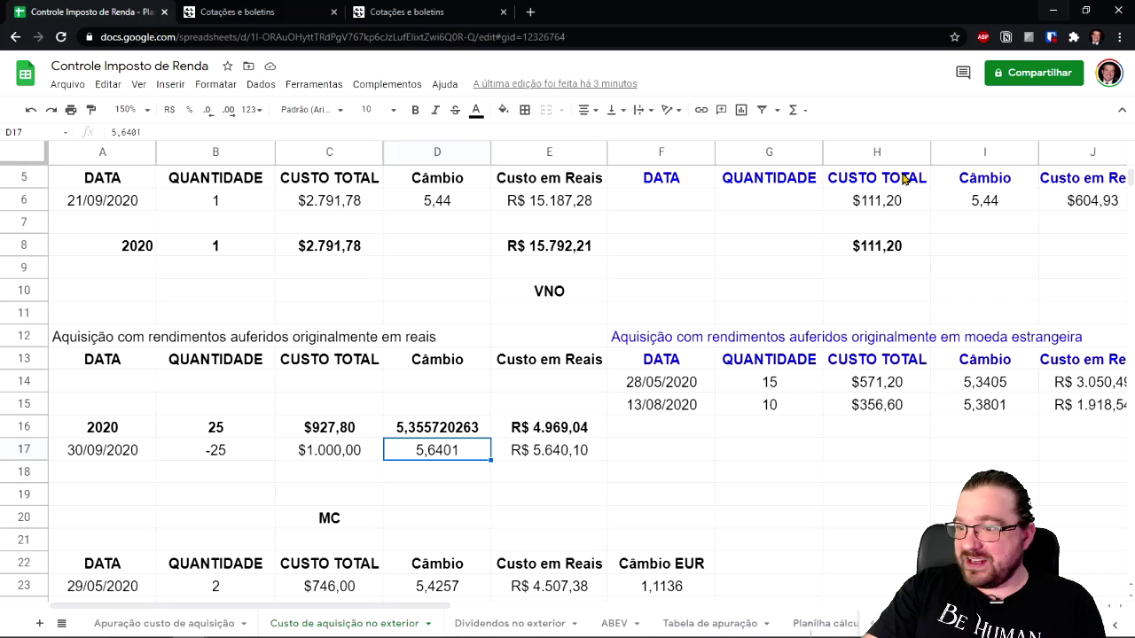
{"action": "left_click", "coordinate": [676, 385]}
{"action": "key", "text": "ctrl+c"}
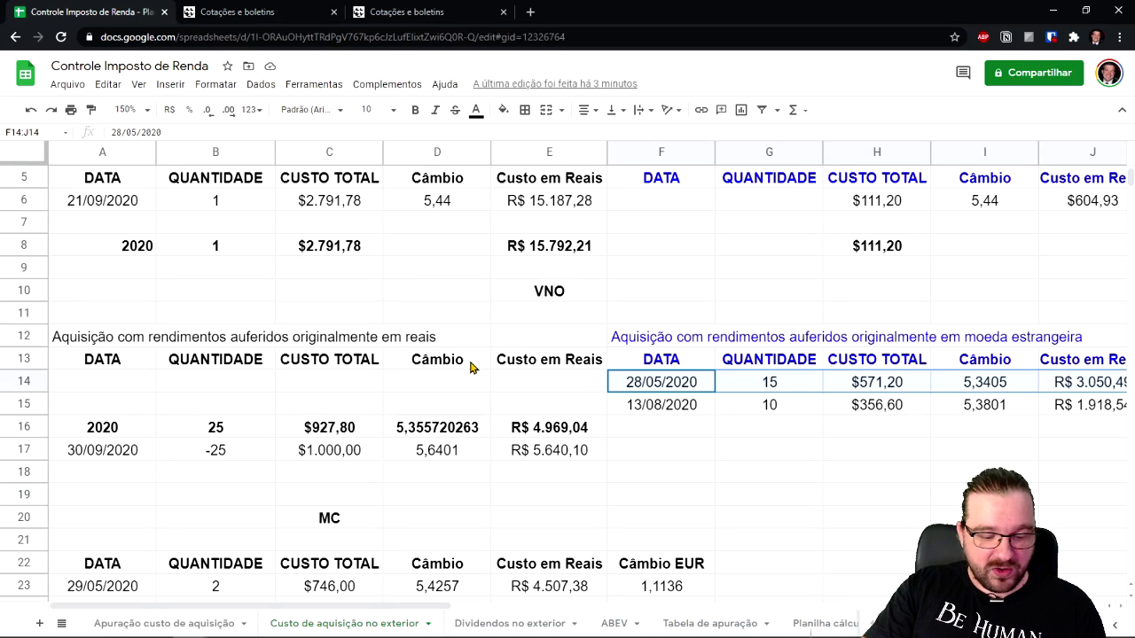
{"action": "left_click", "coordinate": [119, 383]}
{"action": "key", "text": "ctrl+v"}
{"action": "left_click", "coordinate": [806, 451]}
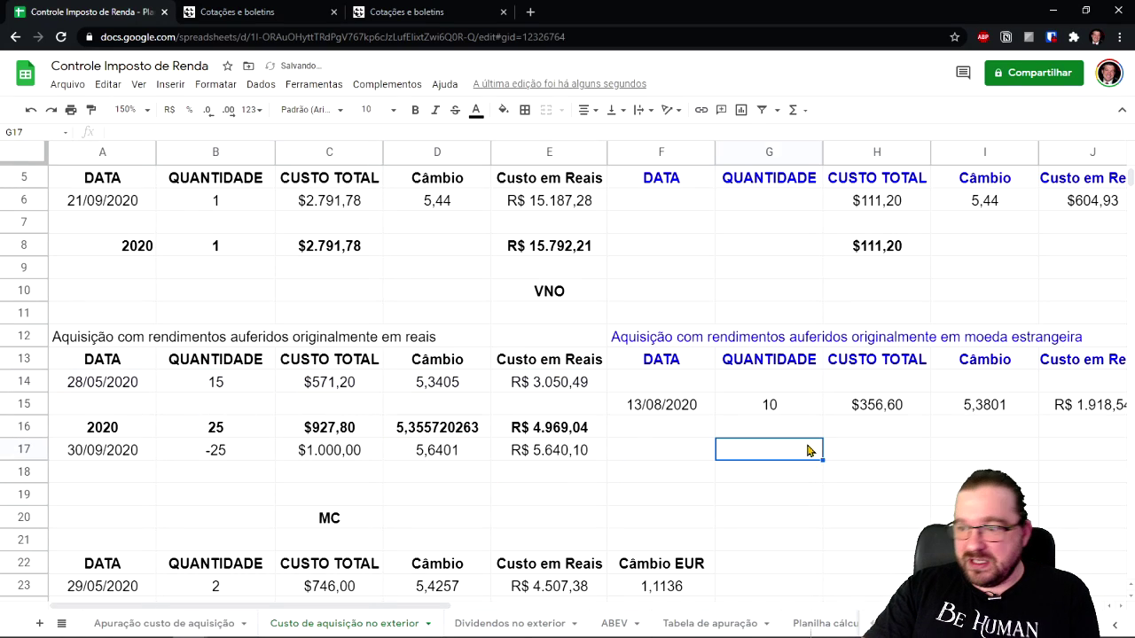
- Review the VNO purchase rows of 28/05/2020 and 13/08/2020 and the sale row of 30/09/2020
{"action": "left_click", "coordinate": [95, 383]}
{"action": "left_click", "coordinate": [544, 381], "text": "shift"}
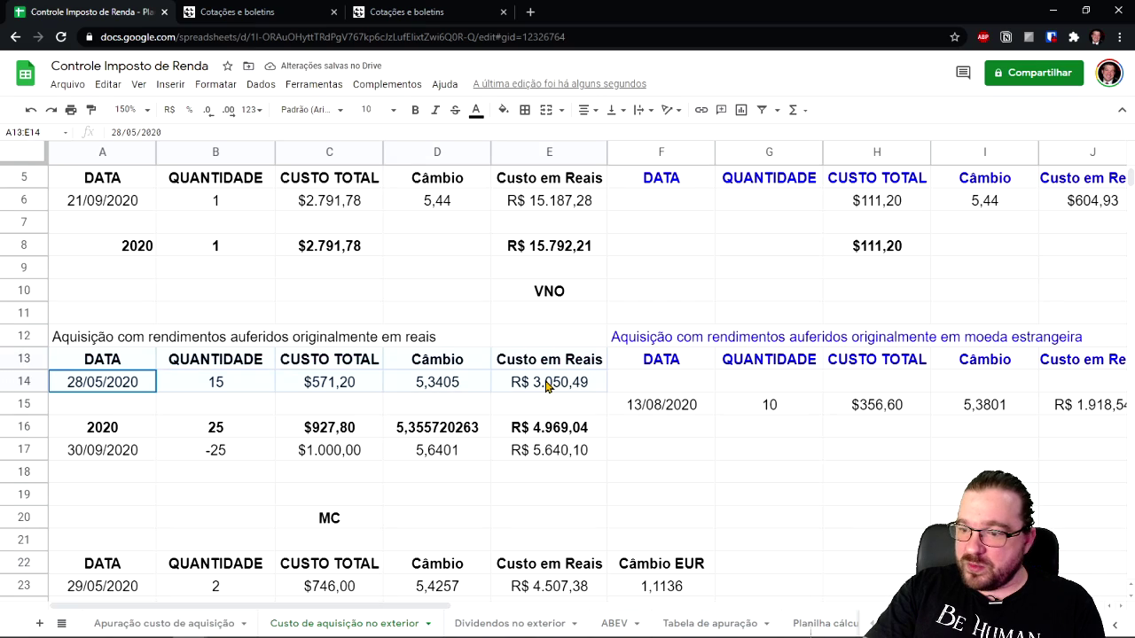
{"action": "left_click", "coordinate": [676, 408]}
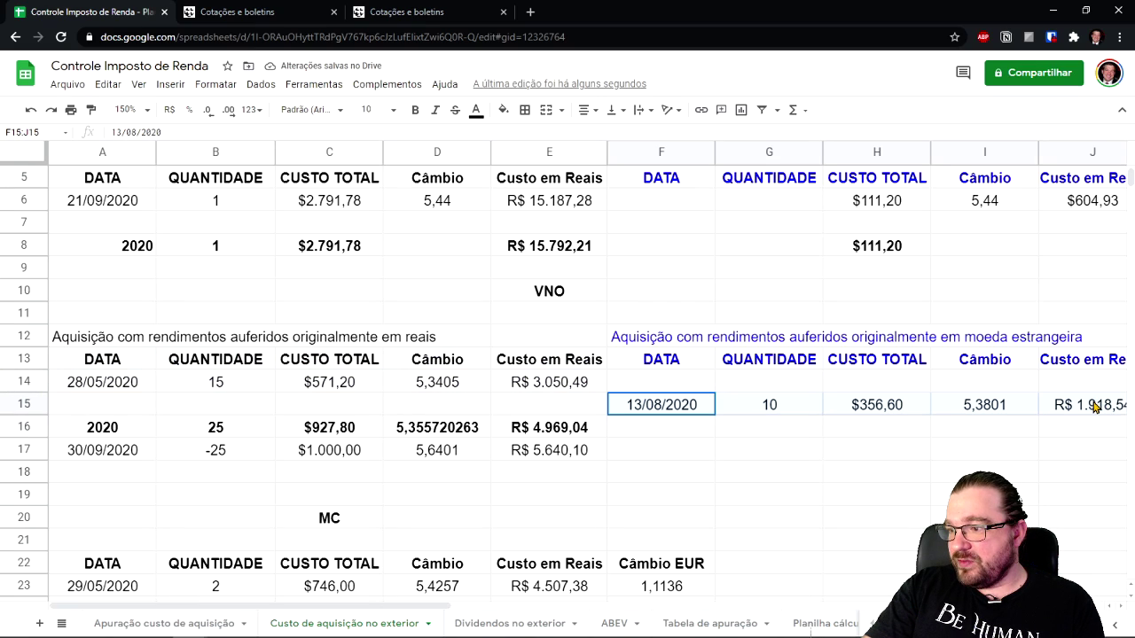
{"action": "left_click", "coordinate": [1094, 405], "text": "shift"}
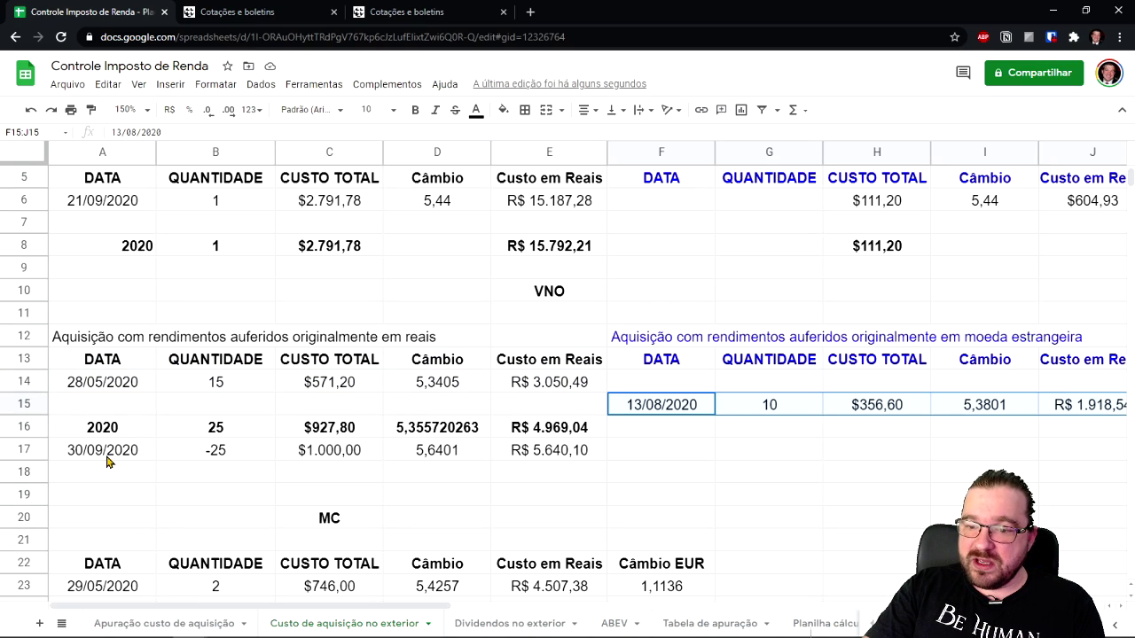
{"action": "left_click_drag", "start_coordinate": [107, 461], "coordinate": [599, 448]}
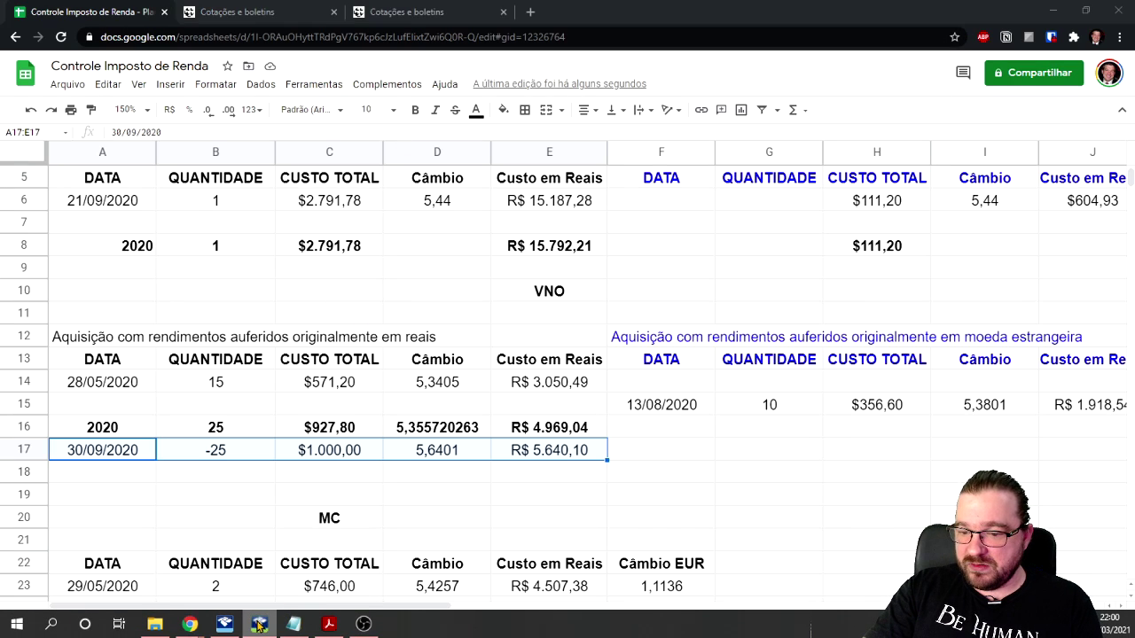
- In GCAP, start a new Direitos/Bens Móveis record acquired in Exterior, with the specification "25 ações do Vornado, VNO"
{"action": "left_click", "coordinate": [259, 624]}
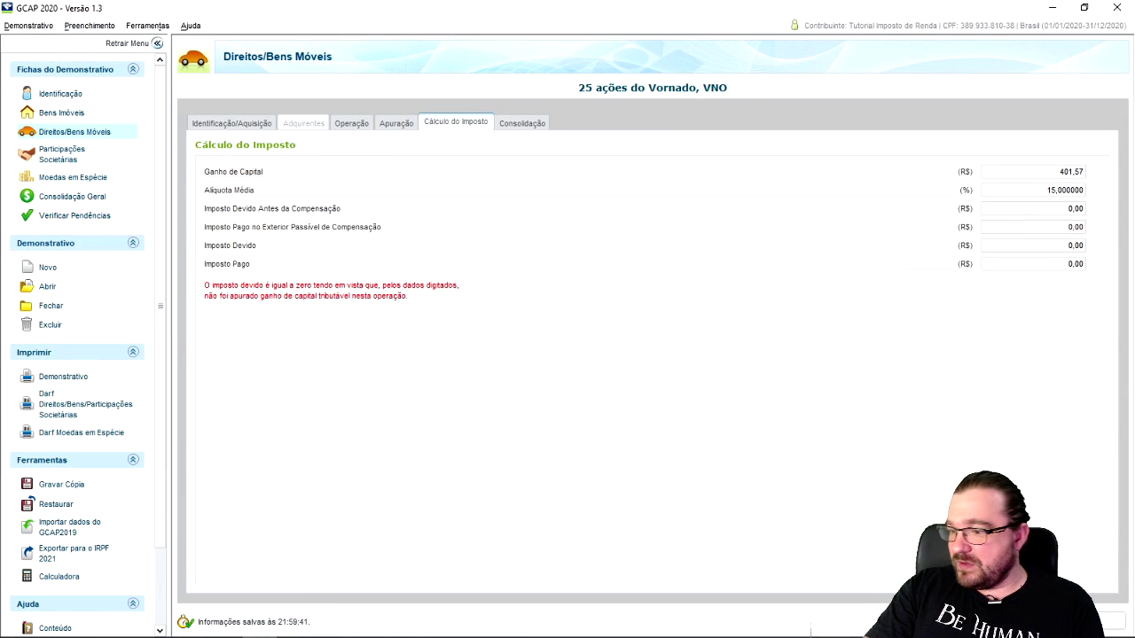
{"action": "key", "text": "Escape"}
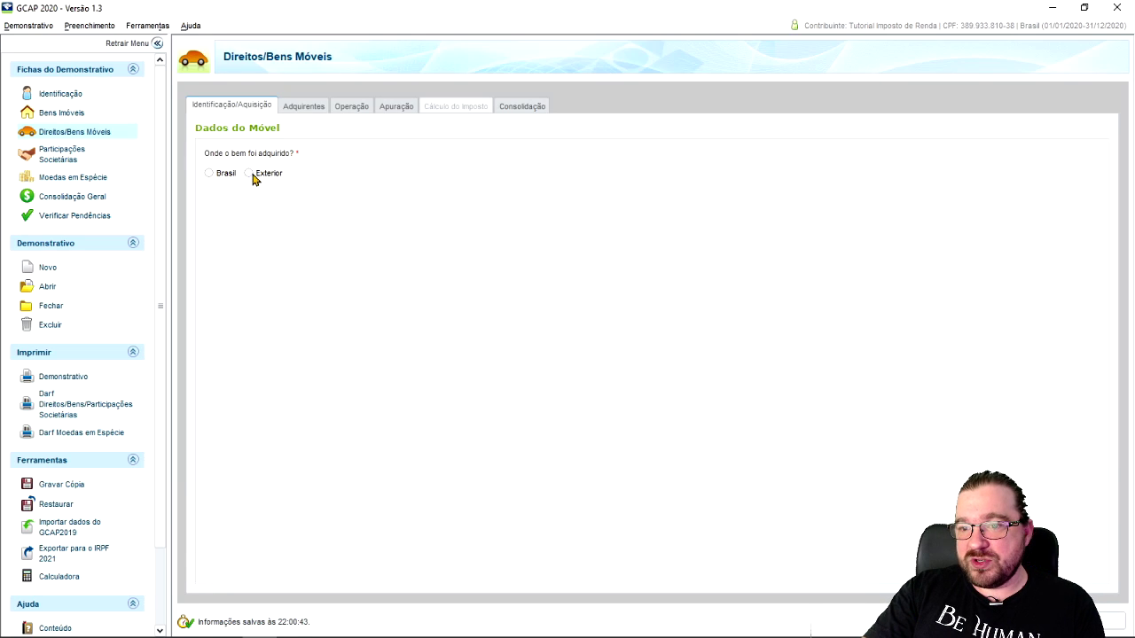
{"action": "left_click", "coordinate": [252, 173]}
{"action": "left_click", "coordinate": [275, 233]}
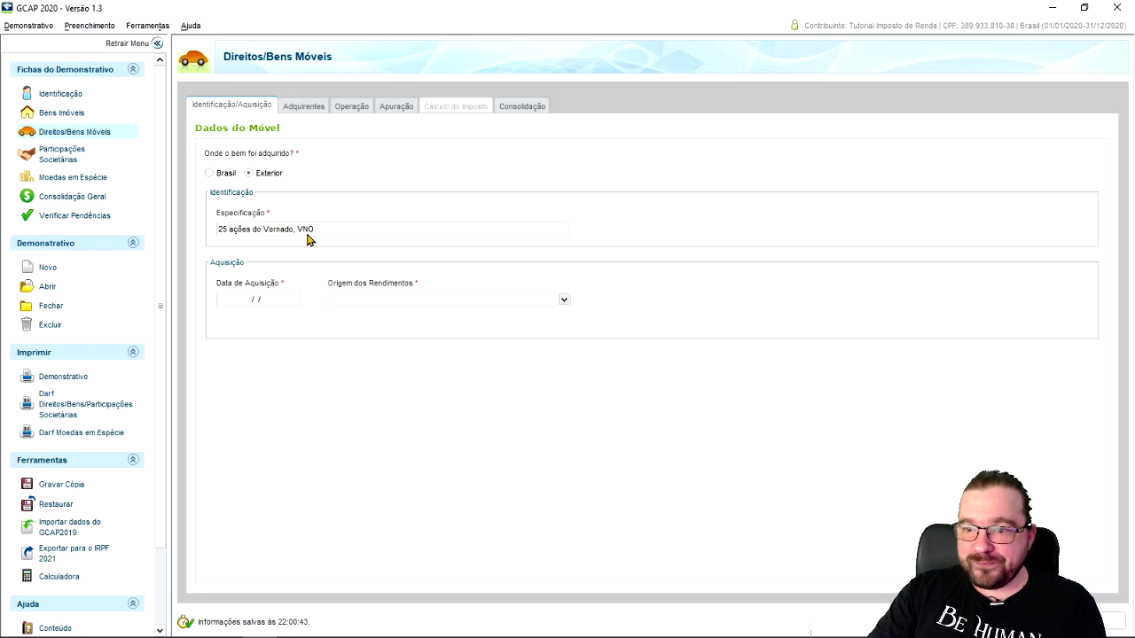
- Set the acquisition date to 28/05/2020 and the income origin to "Rendimentos auferidos em moeda nacional e moeda estrangeira"
{"action": "left_click", "coordinate": [249, 304]}
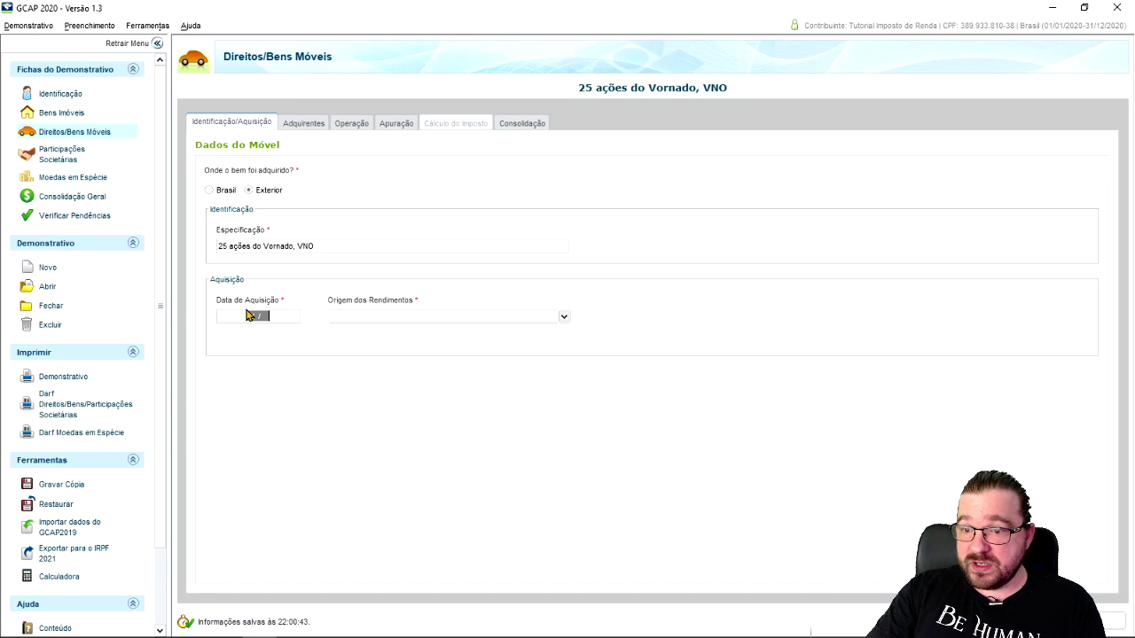
{"action": "type", "text": "28/05/"}
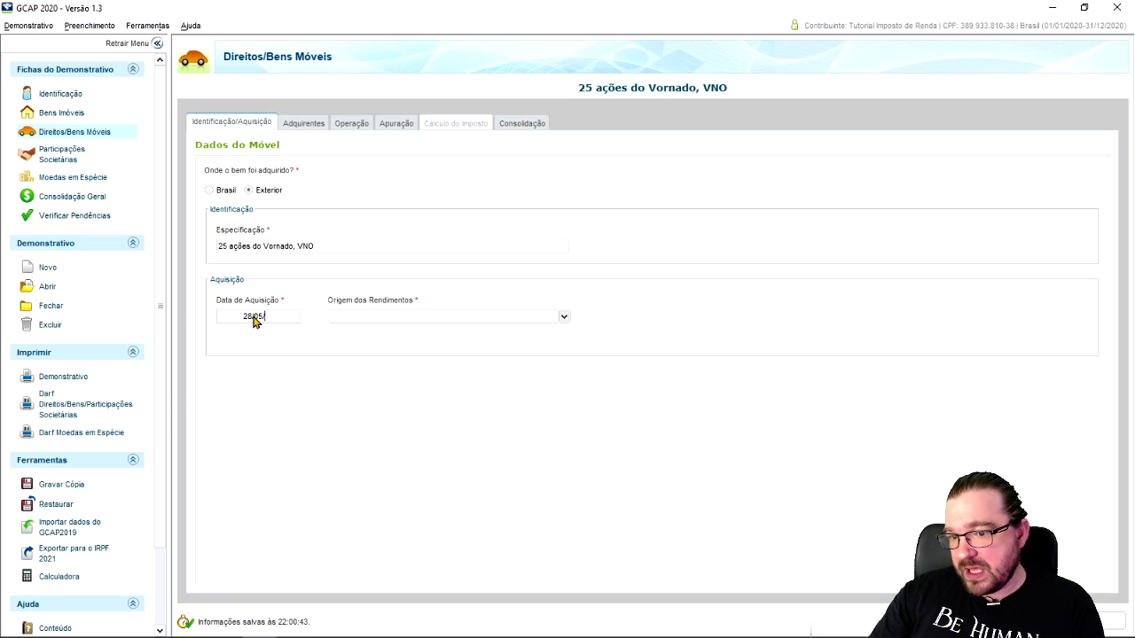
{"action": "type", "text": "2020"}
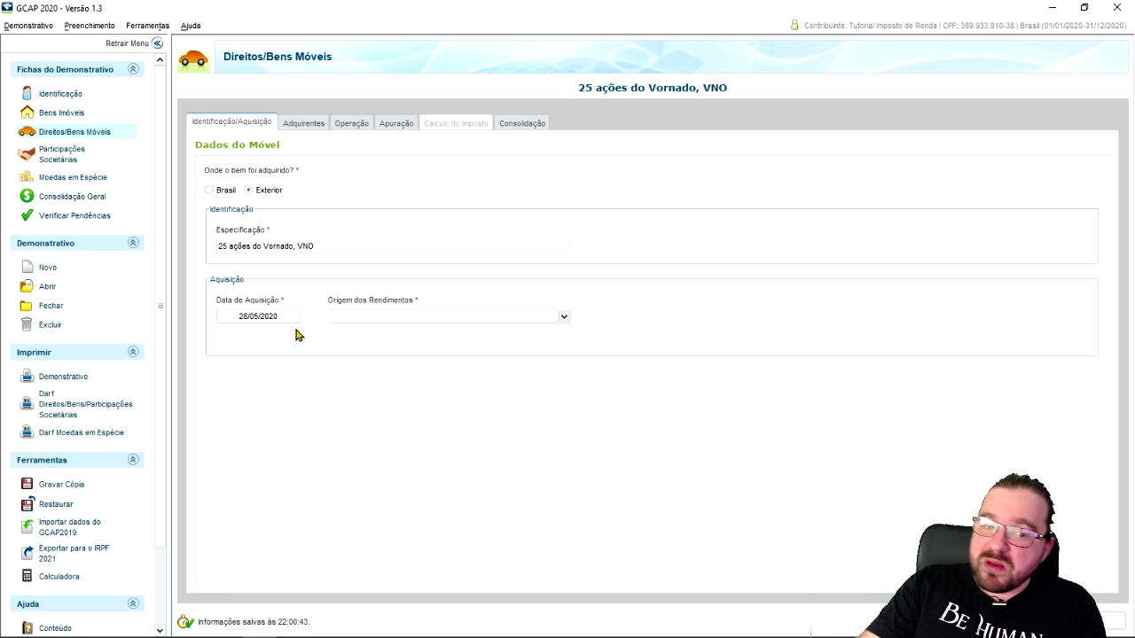
{"action": "left_click", "coordinate": [563, 317]}
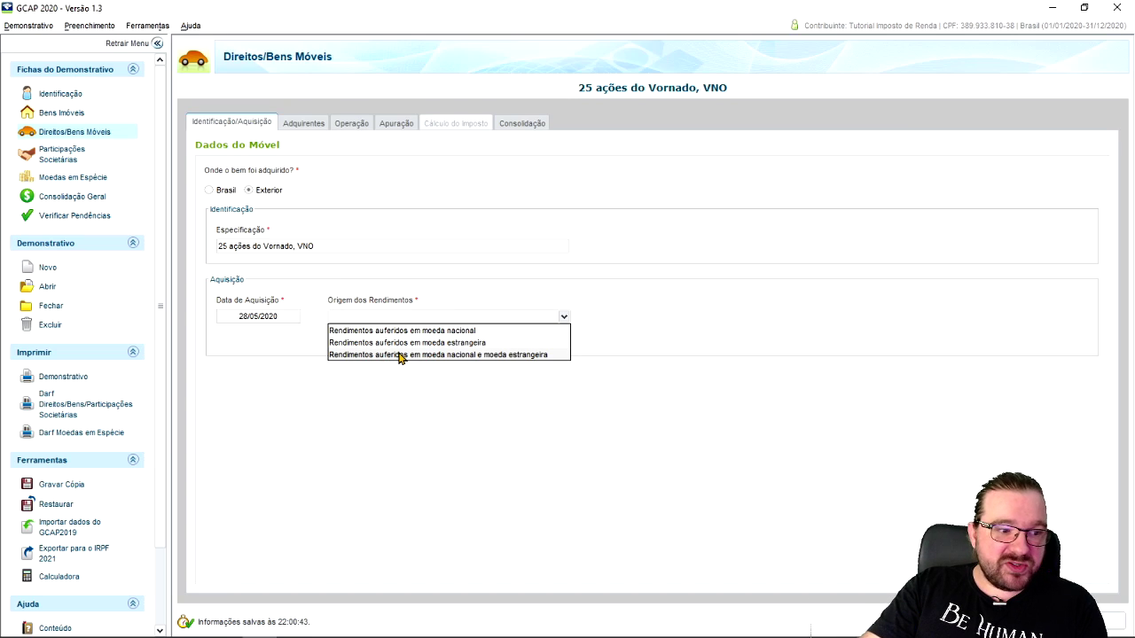
{"action": "left_click", "coordinate": [473, 354]}
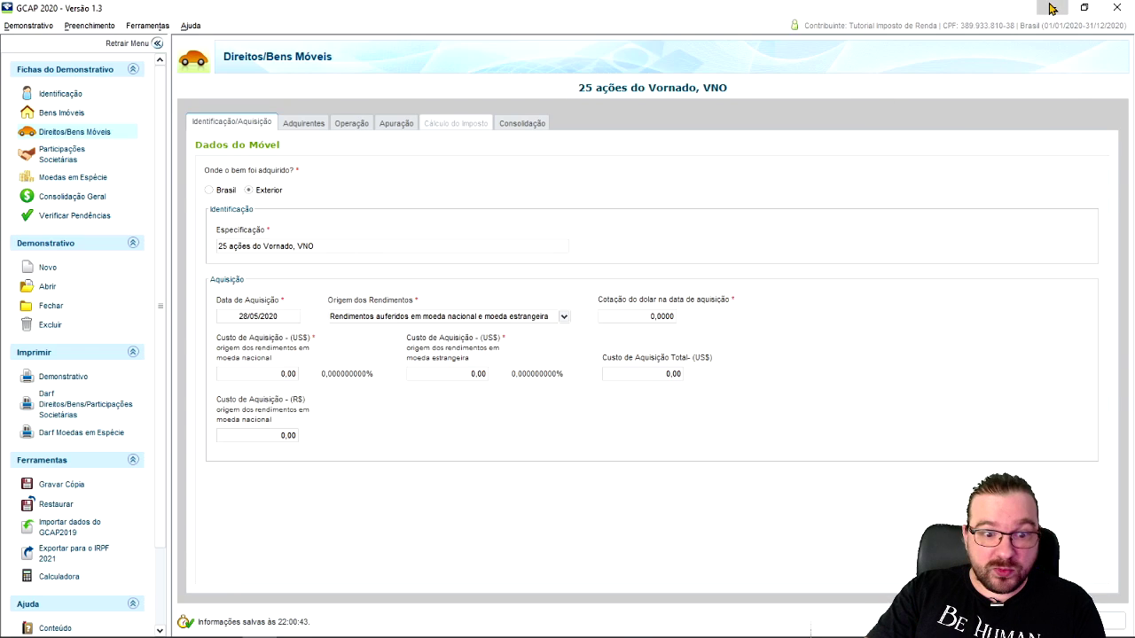
- Look up the 28/05/2020 purchase's exchange rate in Google Sheets and enter 5,3405 in GCAP as the dollar rate on the acquisition date
{"action": "left_click", "coordinate": [1050, 8]}
{"action": "left_click", "coordinate": [463, 434]}
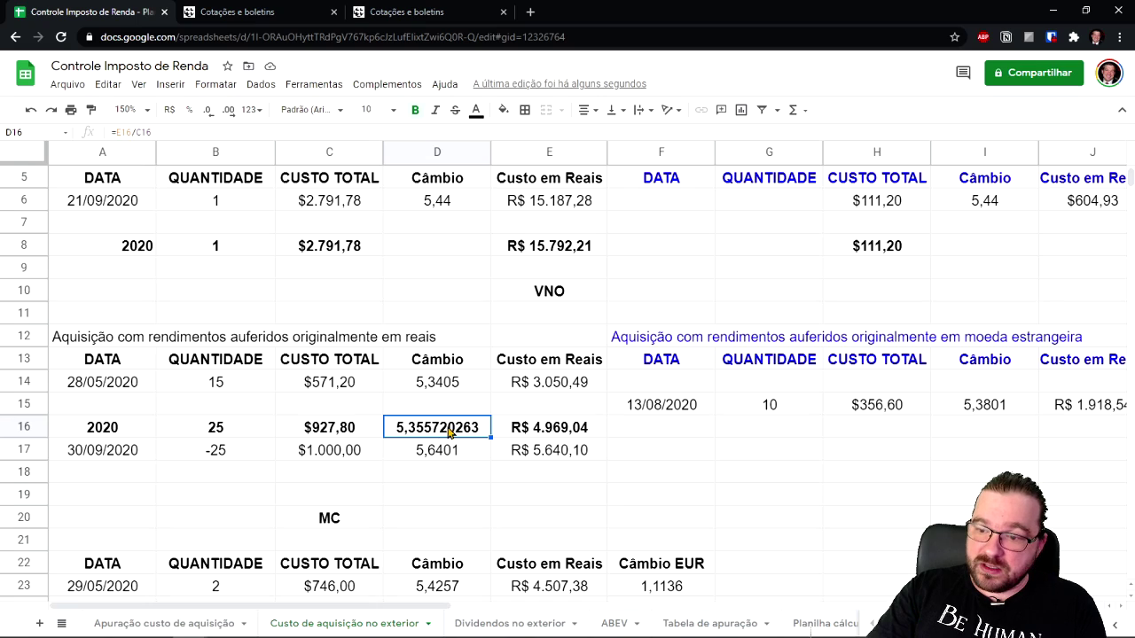
{"action": "left_click", "coordinate": [152, 382]}
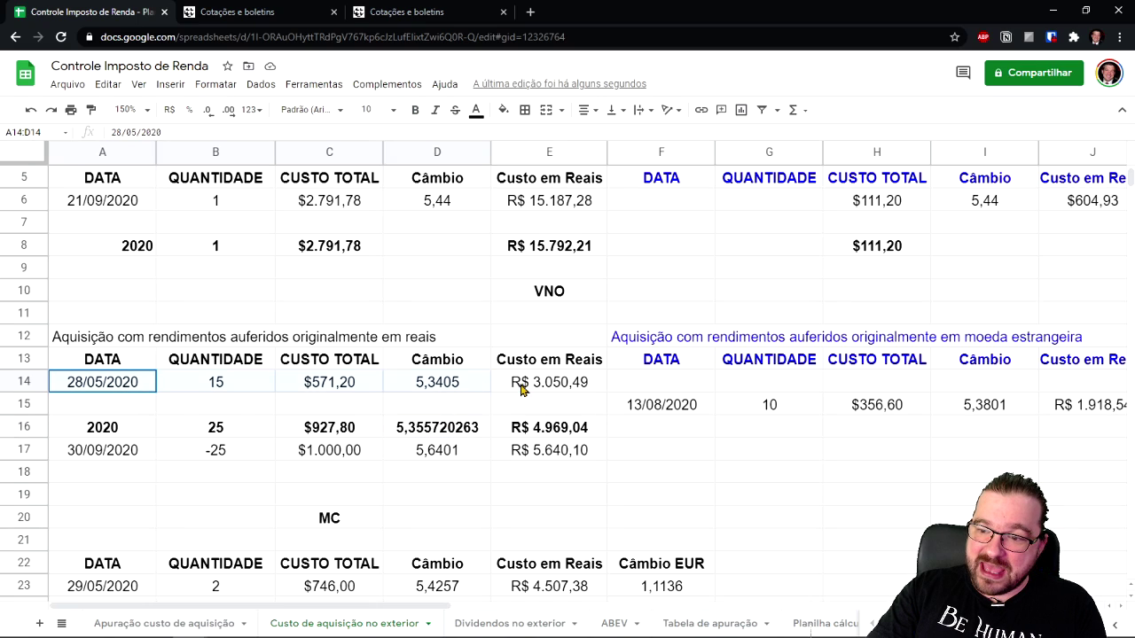
{"action": "left_click", "coordinate": [536, 387], "text": "shift"}
{"action": "left_click", "coordinate": [443, 386]}
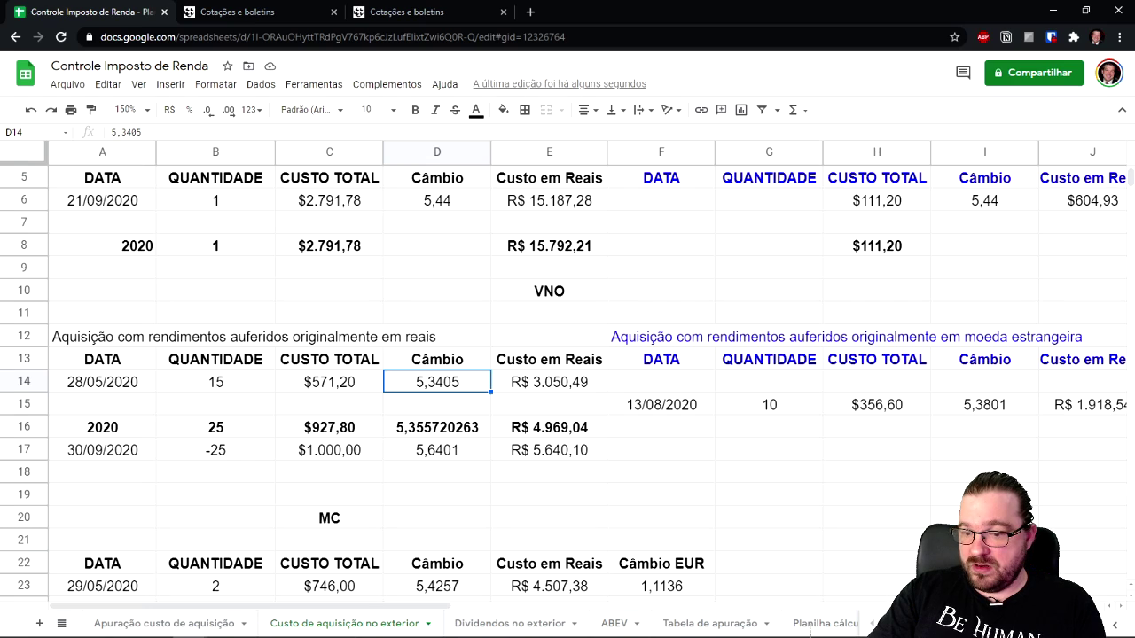
{"action": "left_click", "coordinate": [261, 631]}
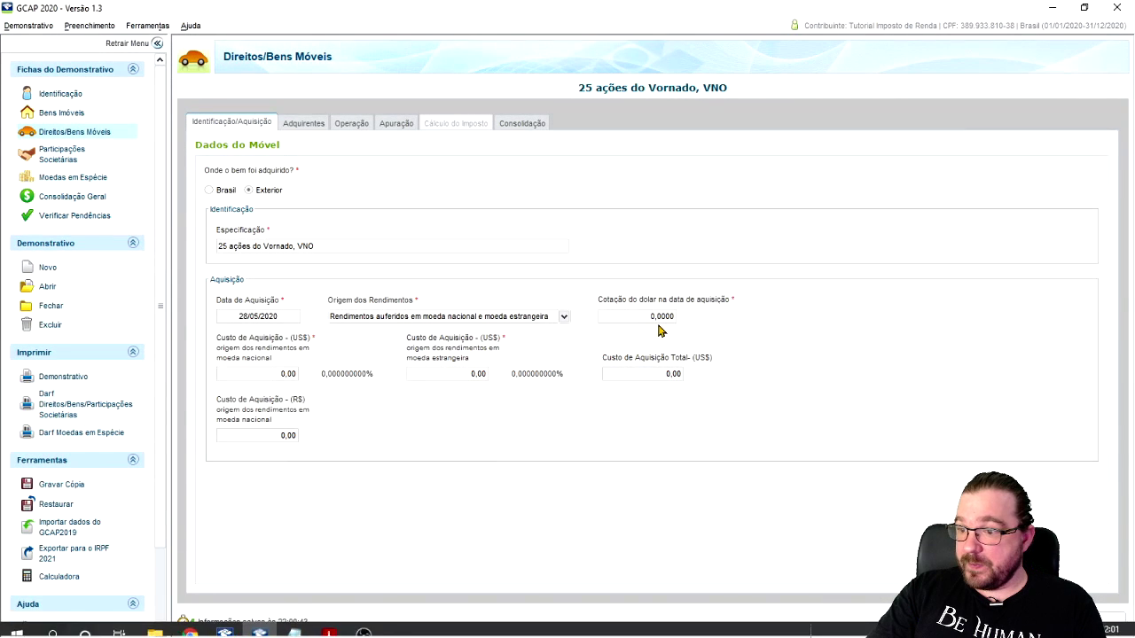
{"action": "left_click", "coordinate": [663, 321]}
{"action": "type", "text": "5,3405"}
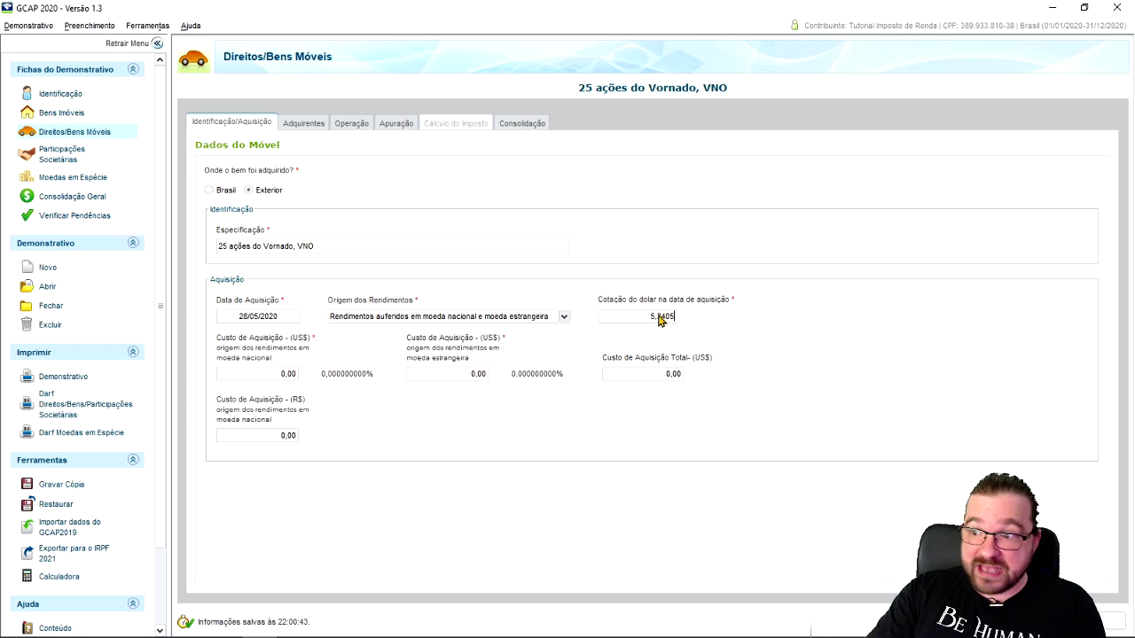
- Switch to Google Sheets and examine the 28/05/2020 VNO purchase row acquired with income in reais
{"action": "left_click", "coordinate": [1053, 7]}
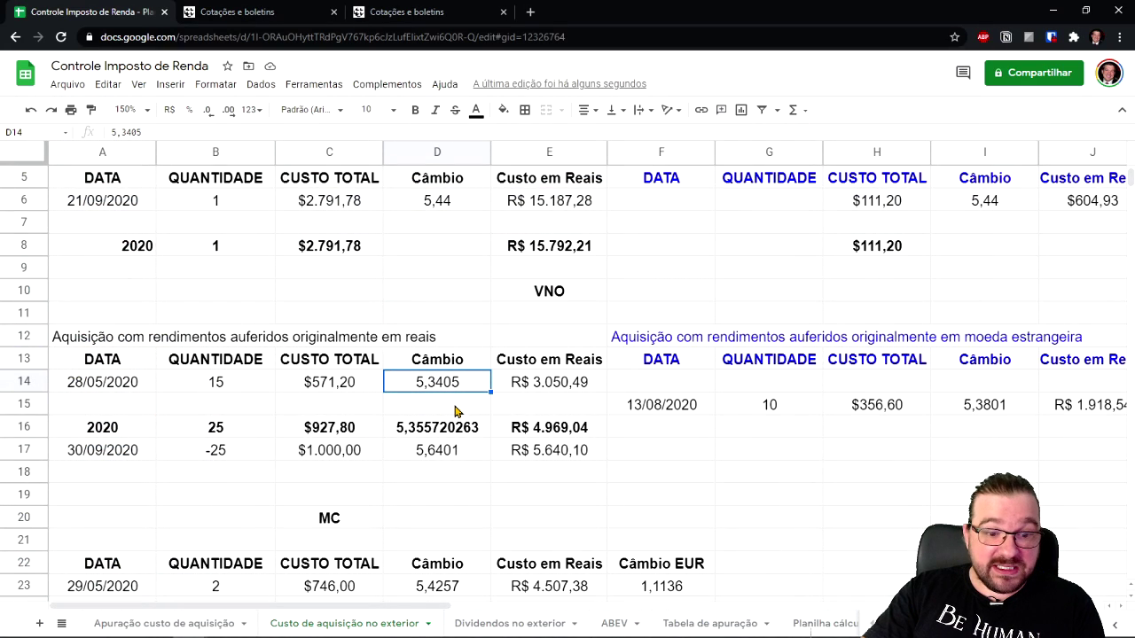
{"action": "left_click_drag", "start_coordinate": [78, 380], "coordinate": [548, 384]}
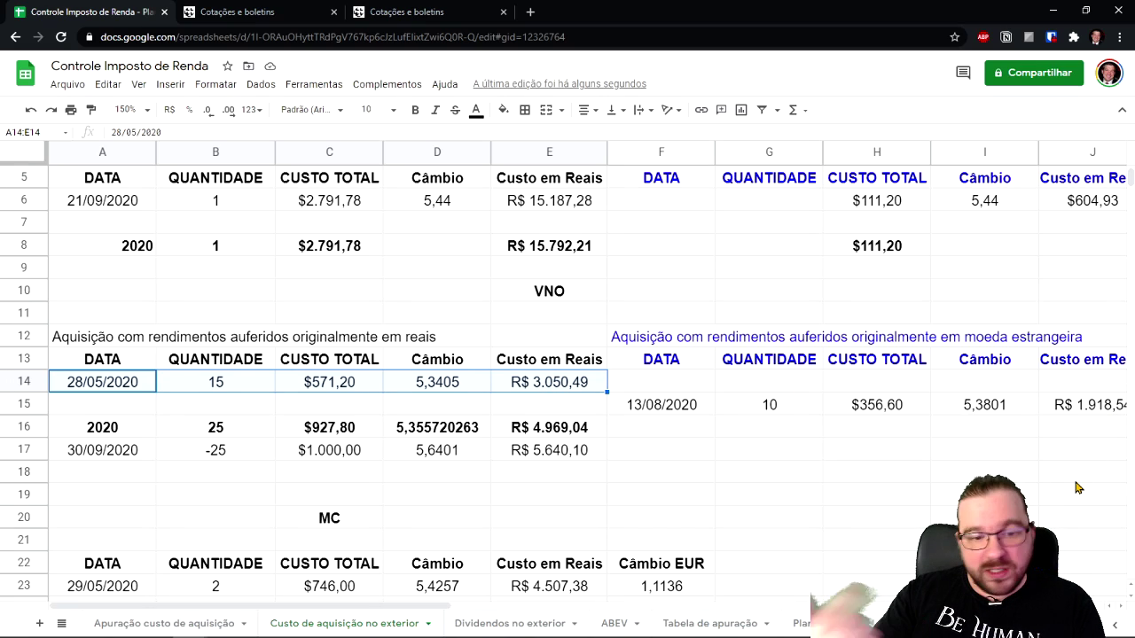
{"action": "left_click", "coordinate": [466, 400]}
{"action": "left_click", "coordinate": [446, 386]}
{"action": "left_click", "coordinate": [85, 389]}
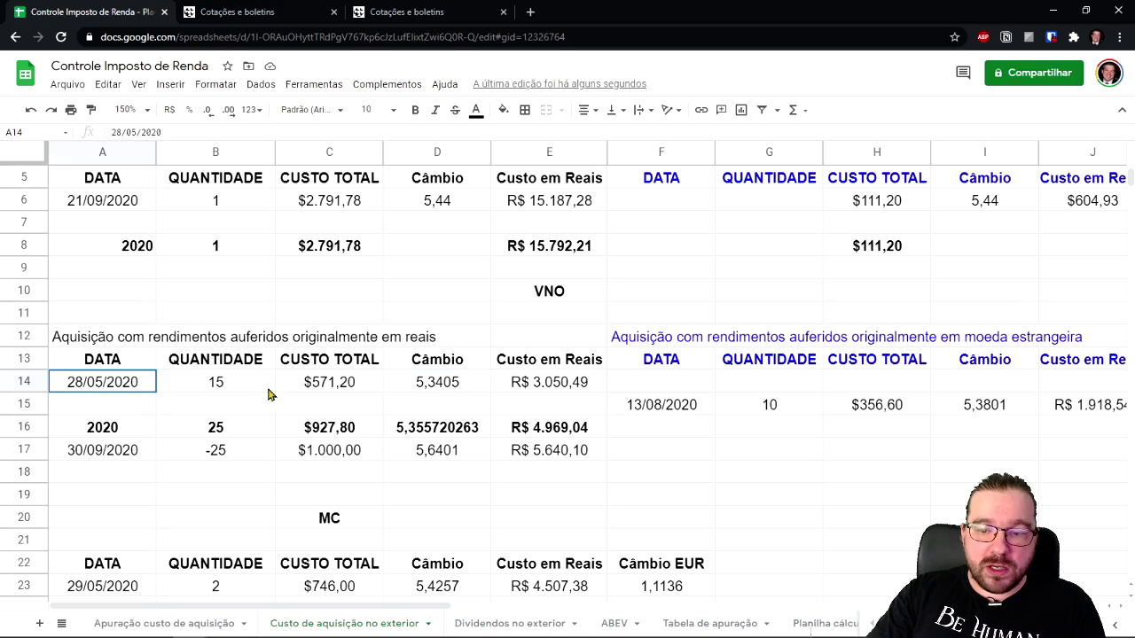
{"action": "left_click", "coordinate": [551, 385], "text": "shift"}
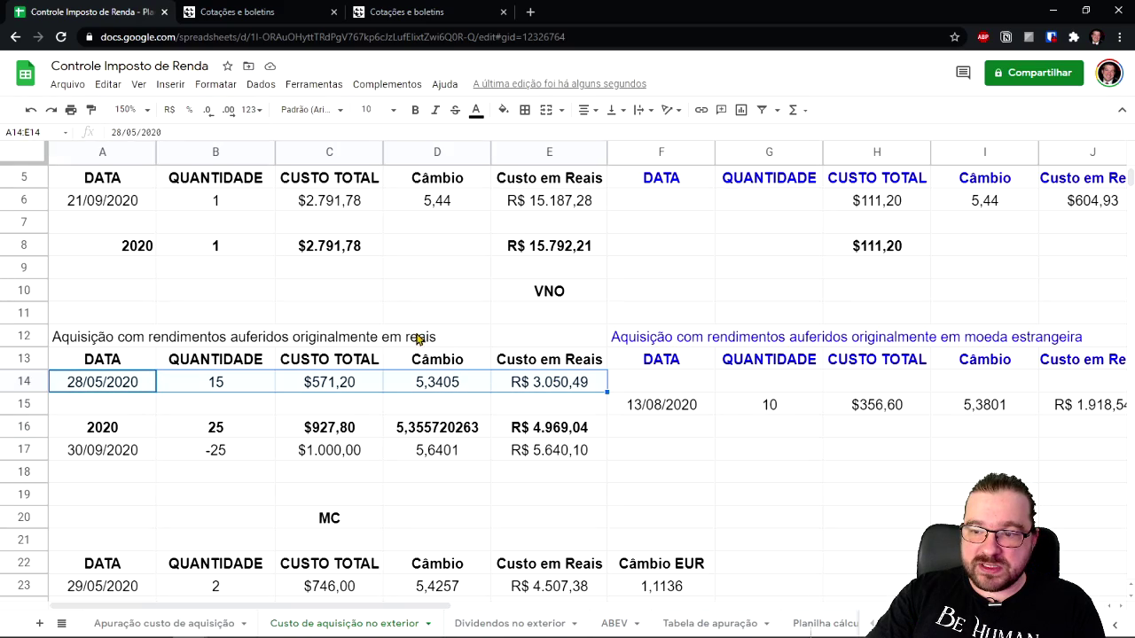
- Look up the 28/05/2020 VNO purchase's total dollar cost in Google Sheets and enter 571,20 in GCAP as the national-currency-origin acquisition cost
{"action": "left_click", "coordinate": [1053, 12]}
{"action": "left_click", "coordinate": [224, 624]}
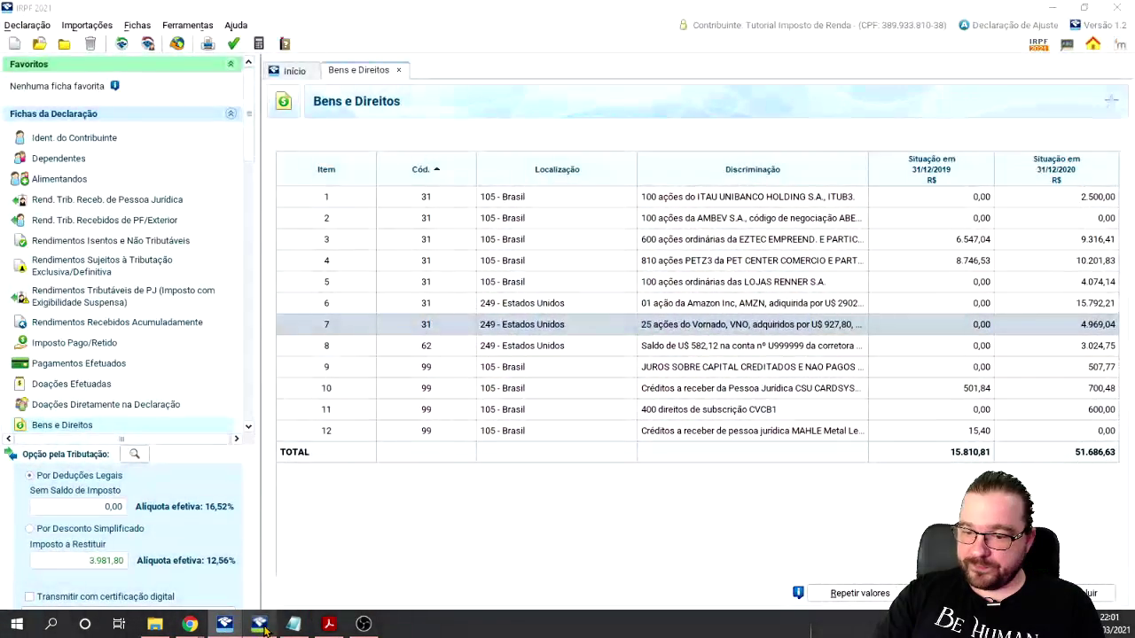
{"action": "left_click", "coordinate": [315, 555]}
{"action": "left_click", "coordinate": [282, 382]}
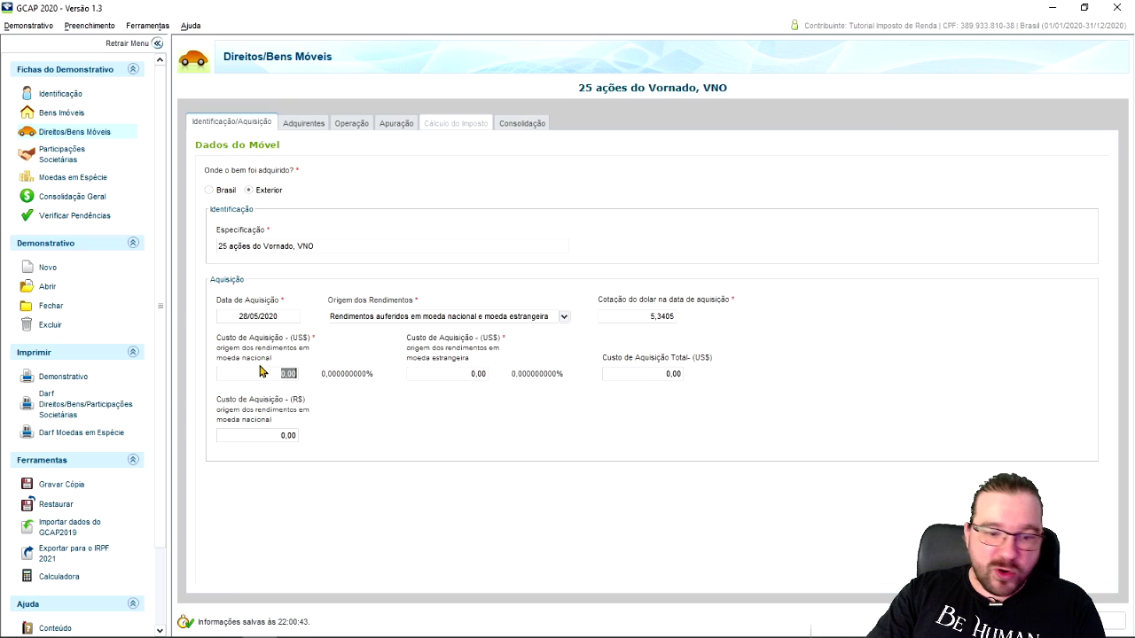
{"action": "left_click", "coordinate": [1052, 7]}
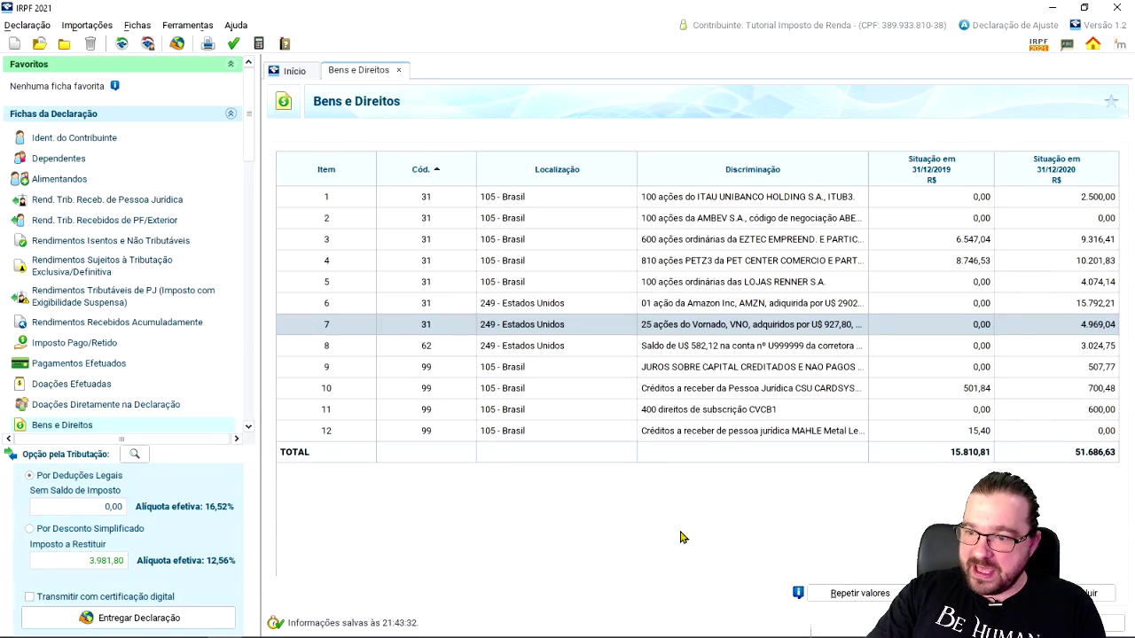
{"action": "left_click", "coordinate": [1052, 7]}
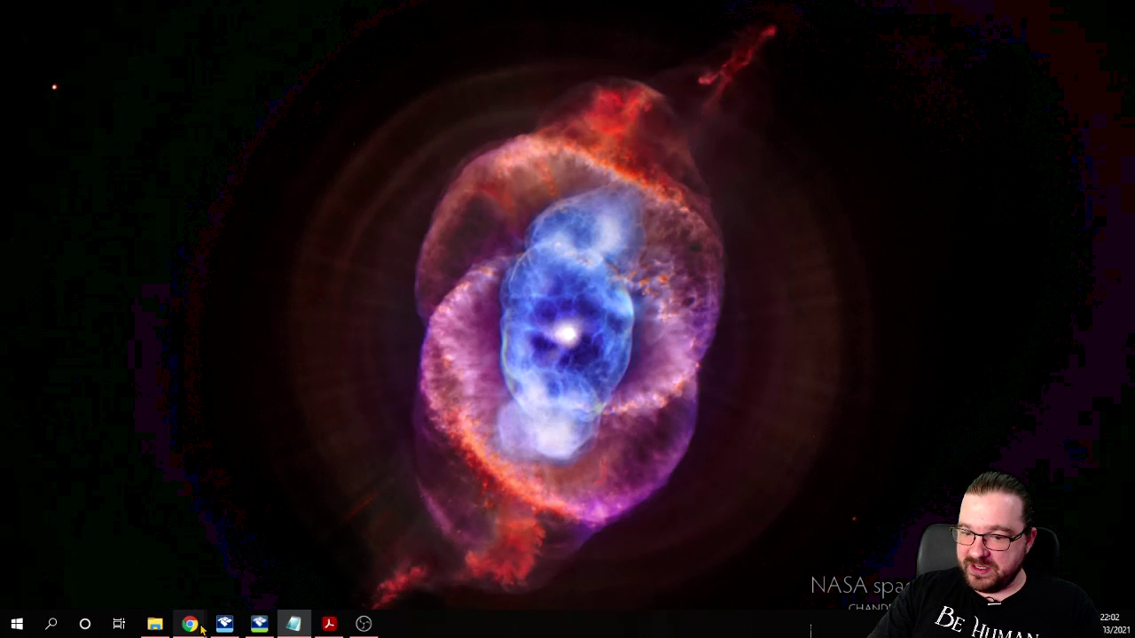
{"action": "mouse_move", "coordinate": [195, 626]}
{"action": "left_click", "coordinate": [286, 580]}
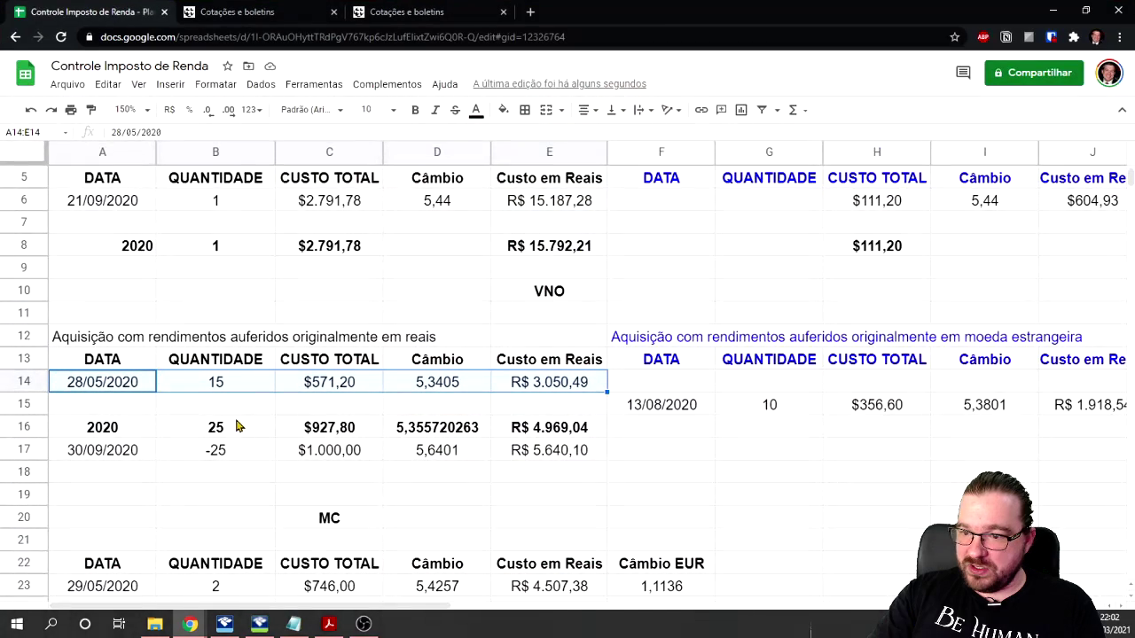
{"action": "left_click", "coordinate": [326, 388]}
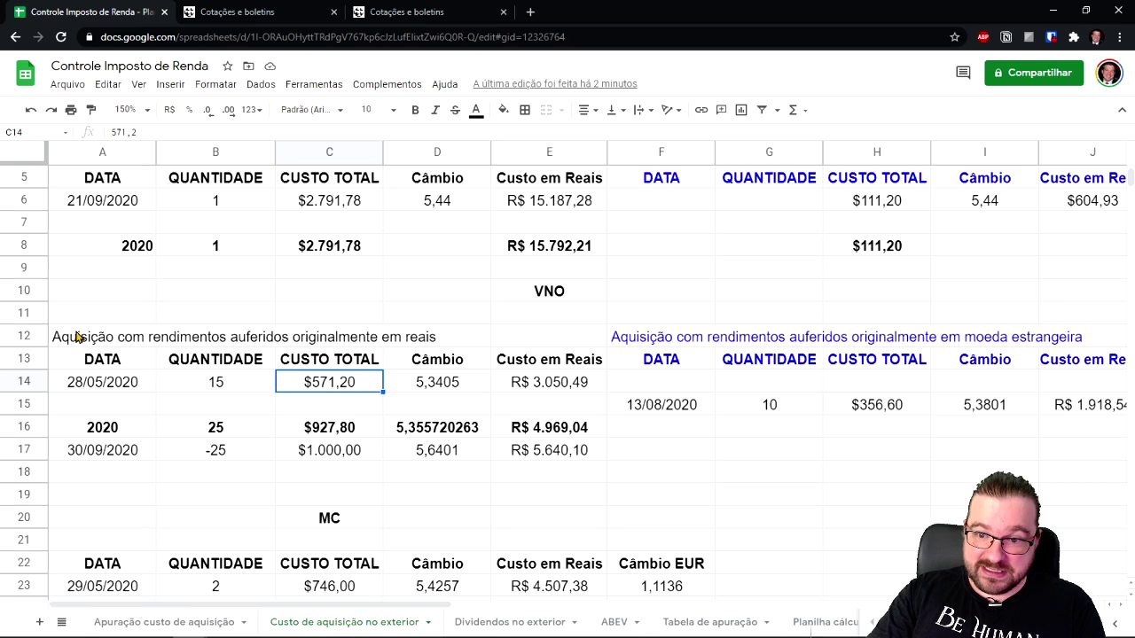
{"action": "left_click_drag", "start_coordinate": [78, 337], "coordinate": [462, 339]}
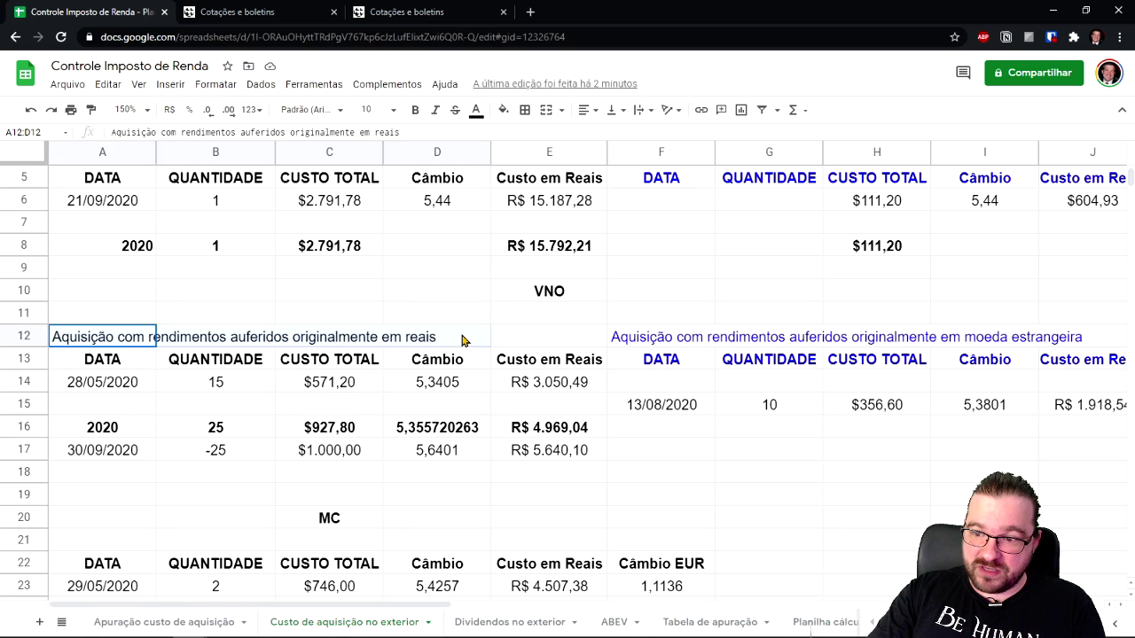
{"action": "left_click", "coordinate": [351, 382]}
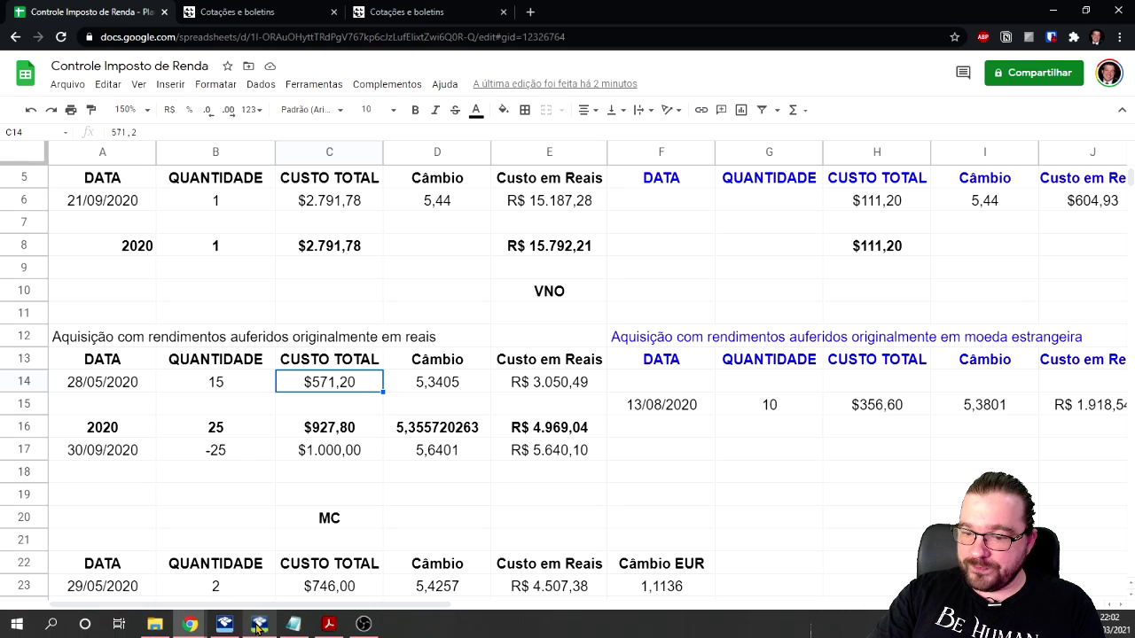
{"action": "left_click", "coordinate": [257, 625]}
{"action": "type", "text": "57"}
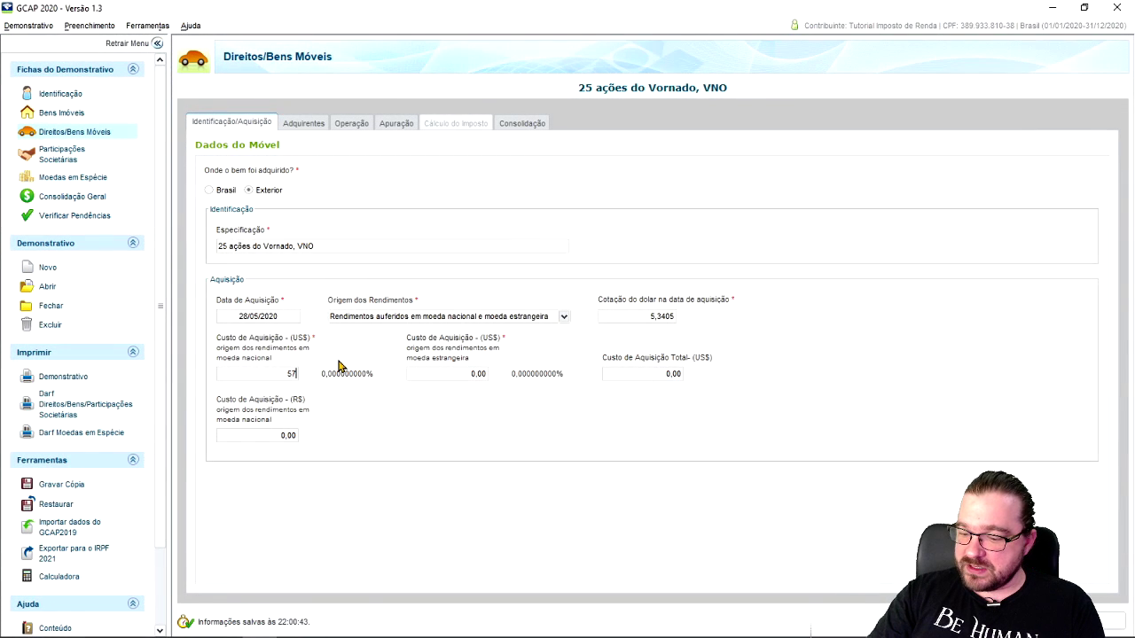
{"action": "type", "text": "1,20"}
- Look up the 13/08/2020 VNO purchase's dollar cost in Google Sheets and enter 356,60 in GCAP as the foreign-currency-origin acquisition cost
{"action": "left_click", "coordinate": [485, 375]}
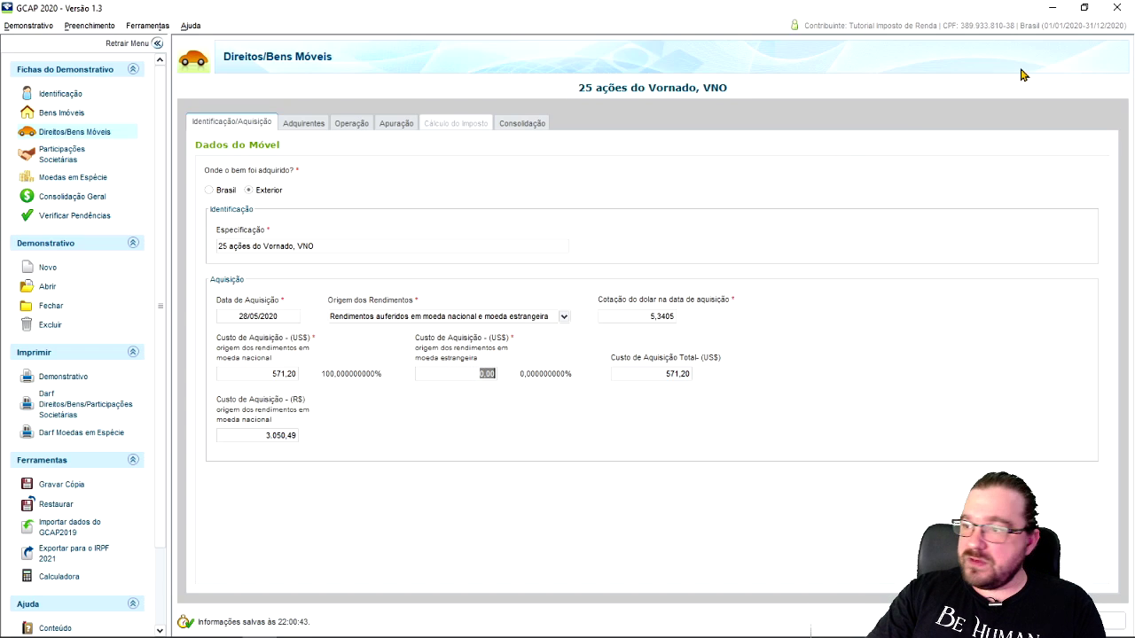
{"action": "left_click", "coordinate": [1052, 8]}
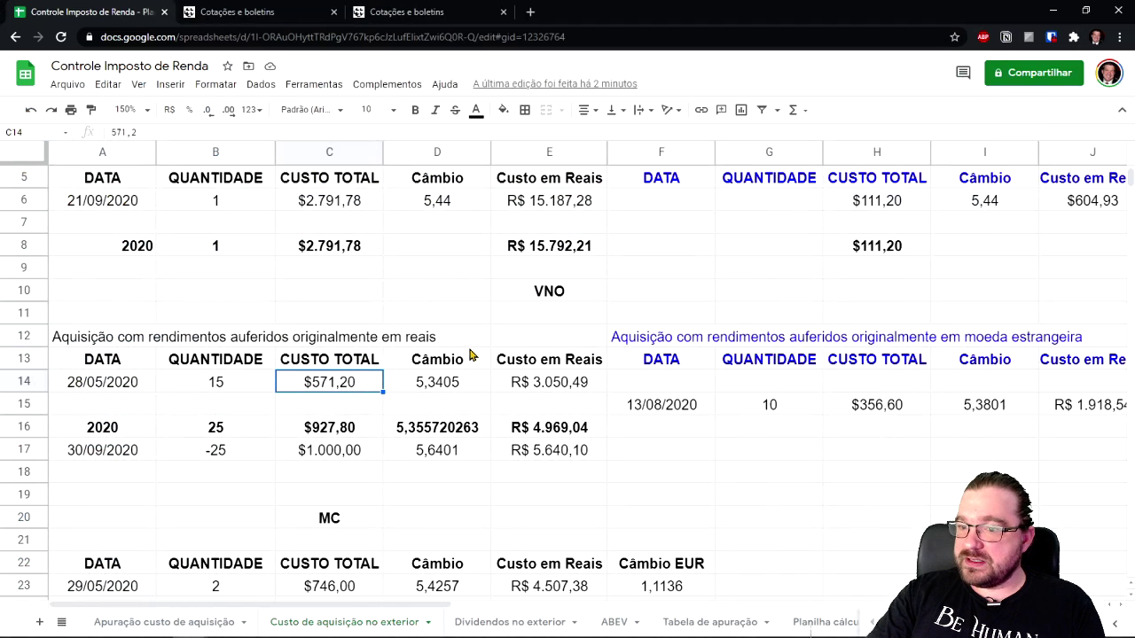
{"action": "left_click", "coordinate": [895, 415]}
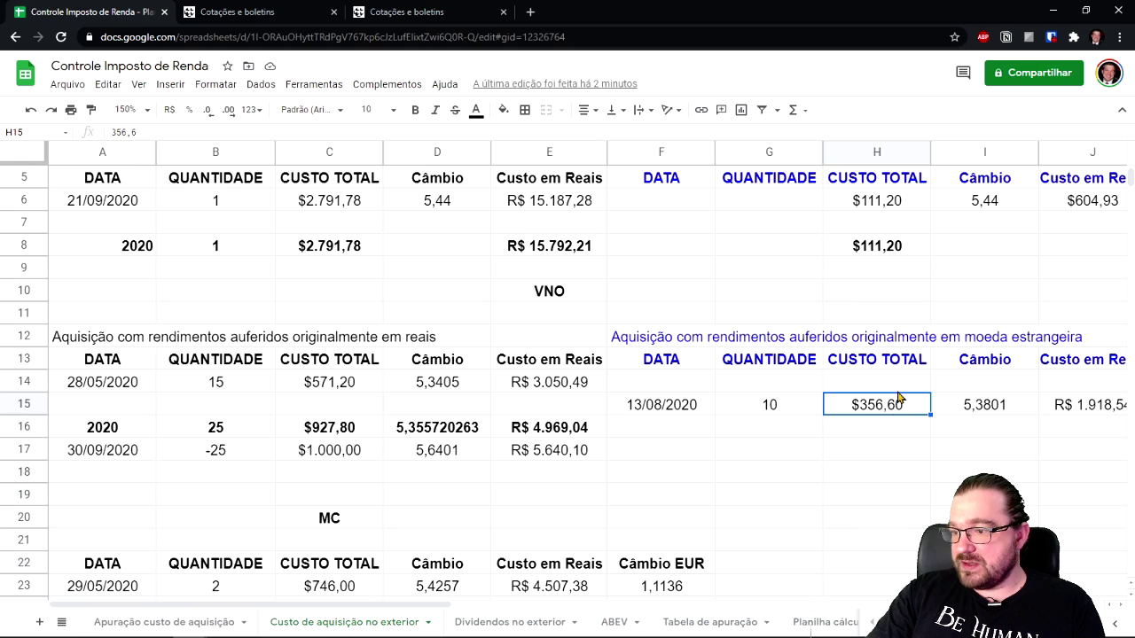
{"action": "left_click", "coordinate": [874, 362]}
{"action": "left_click", "coordinate": [872, 407]}
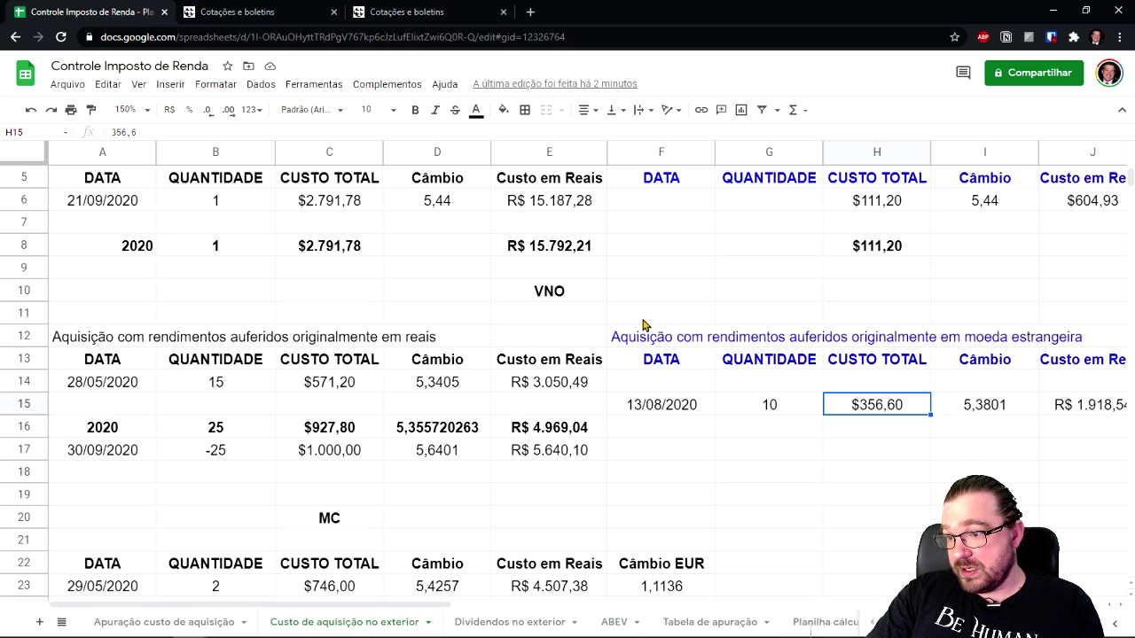
{"action": "left_click", "coordinate": [660, 343]}
{"action": "left_click", "coordinate": [1001, 340]}
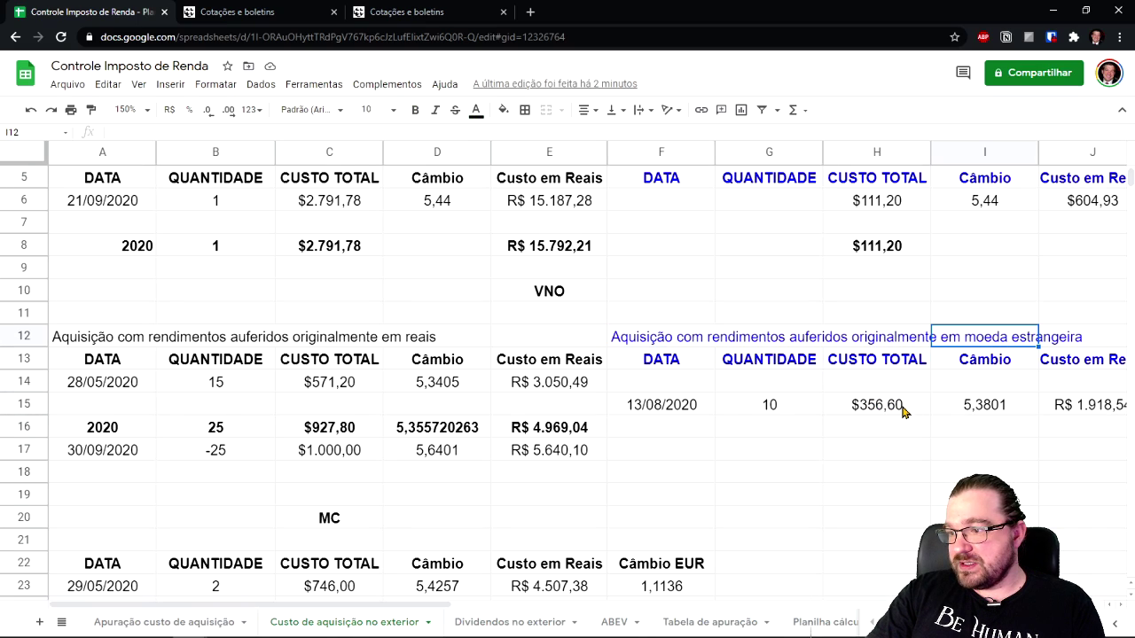
{"action": "left_click", "coordinate": [905, 408]}
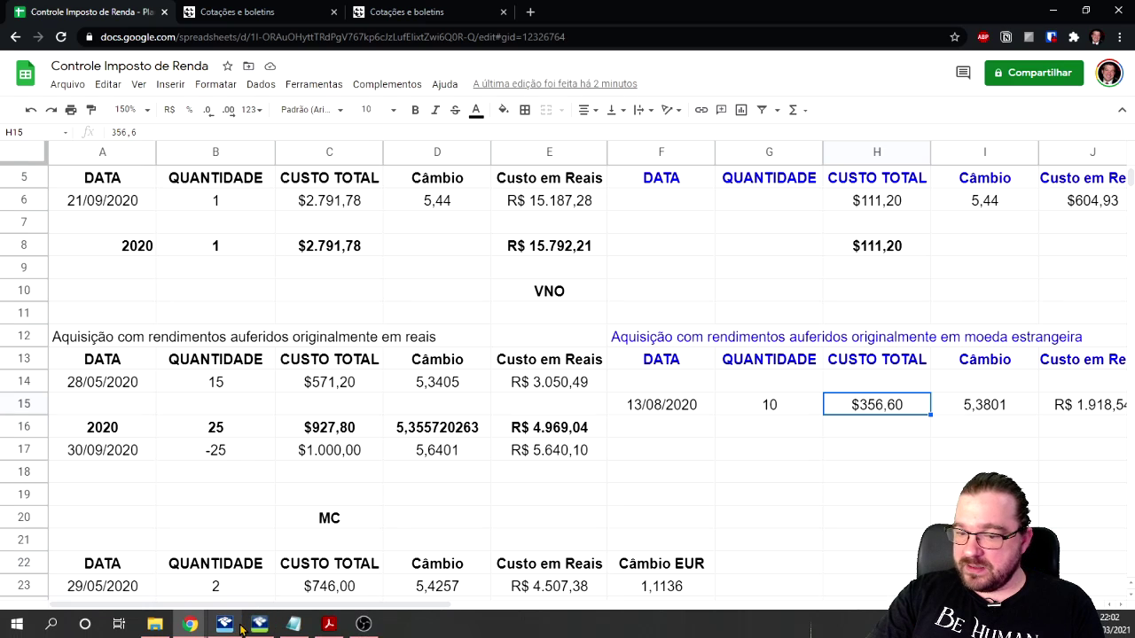
{"action": "left_click", "coordinate": [233, 632]}
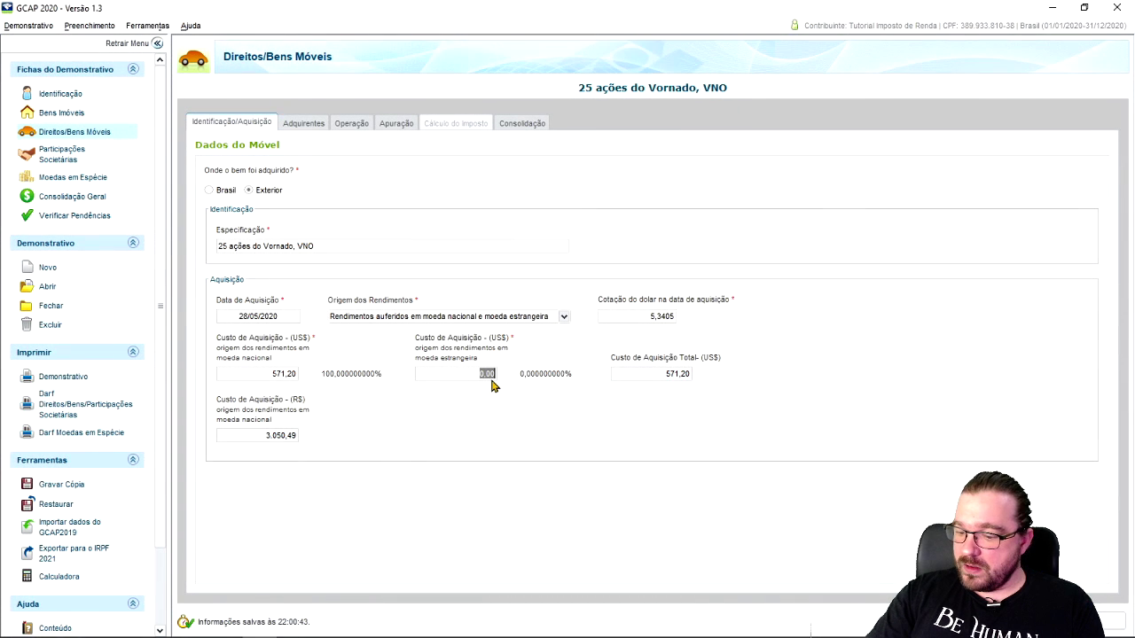
{"action": "type", "text": "356,60"}
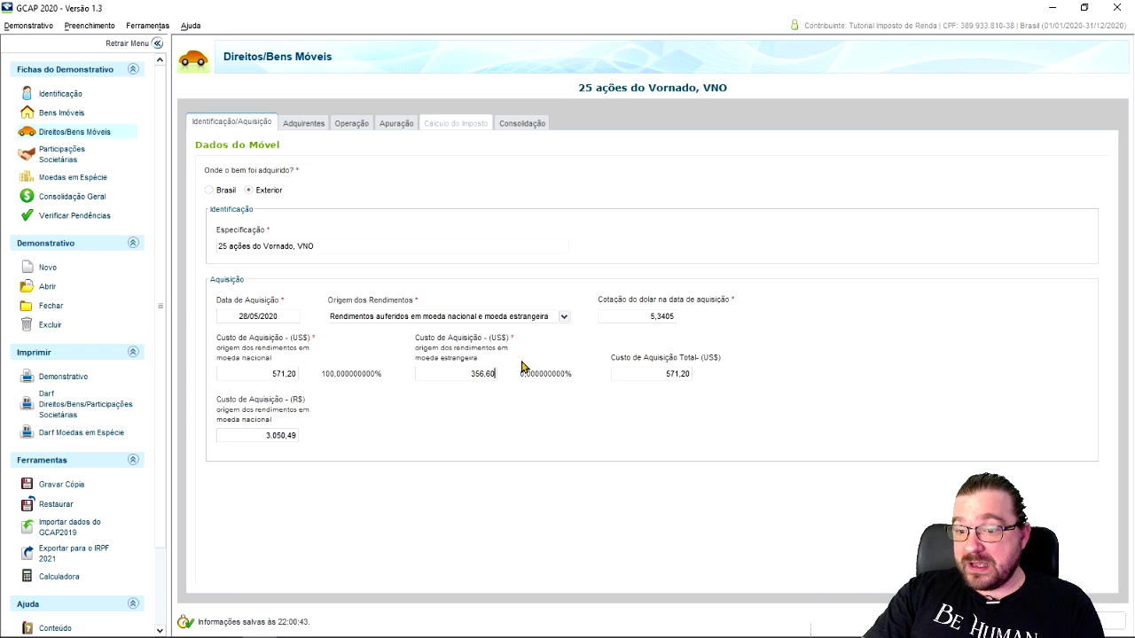
{"action": "left_click", "coordinate": [283, 374]}
{"action": "left_click", "coordinate": [483, 380]}
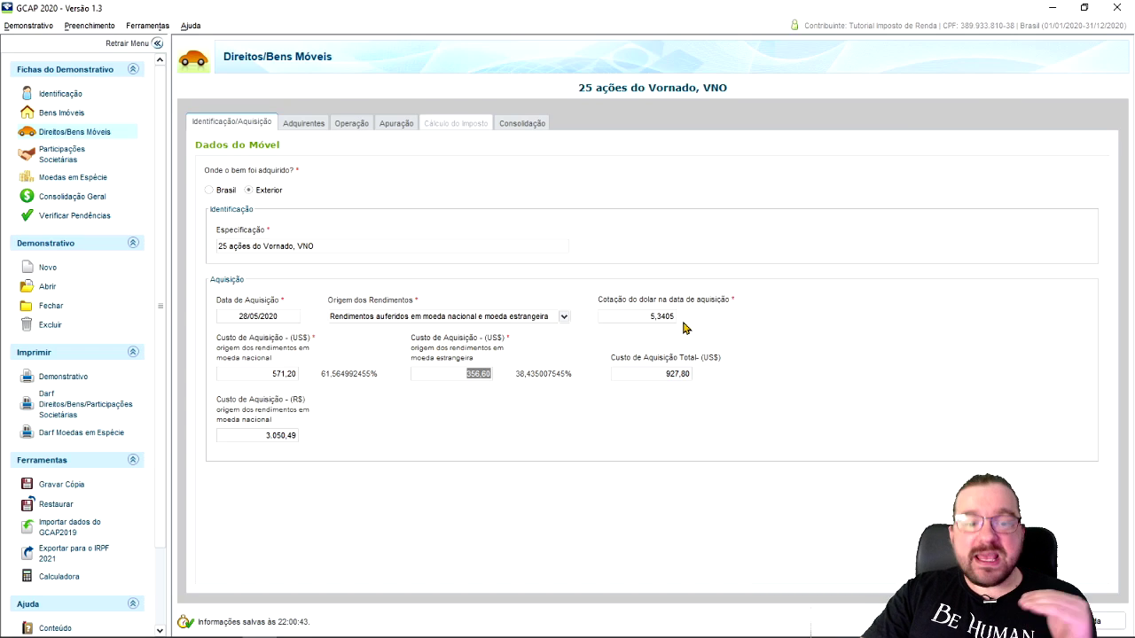
- Set the operation's nature to "Alienação de Ações em Bolsa de Valores" and mark it as not sold in installments
{"action": "left_click", "coordinate": [304, 123]}
{"action": "left_click", "coordinate": [351, 124]}
{"action": "left_click", "coordinate": [450, 191]}
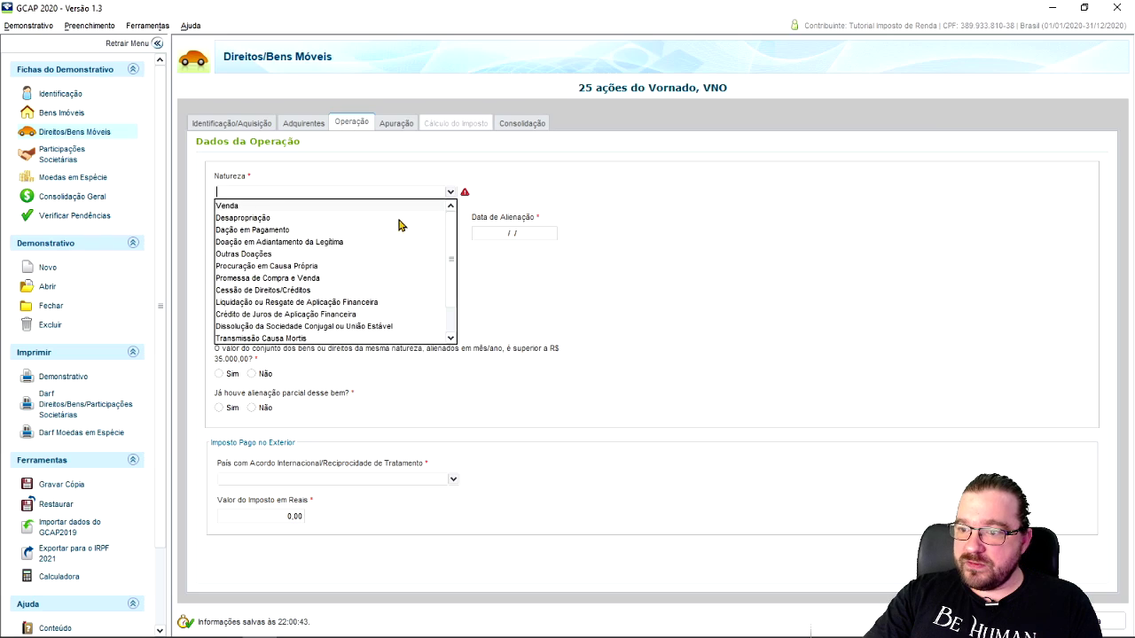
{"action": "scroll", "coordinate": [328, 325], "scroll_direction": "down", "scroll_amount": 1}
{"action": "left_click", "coordinate": [306, 315]}
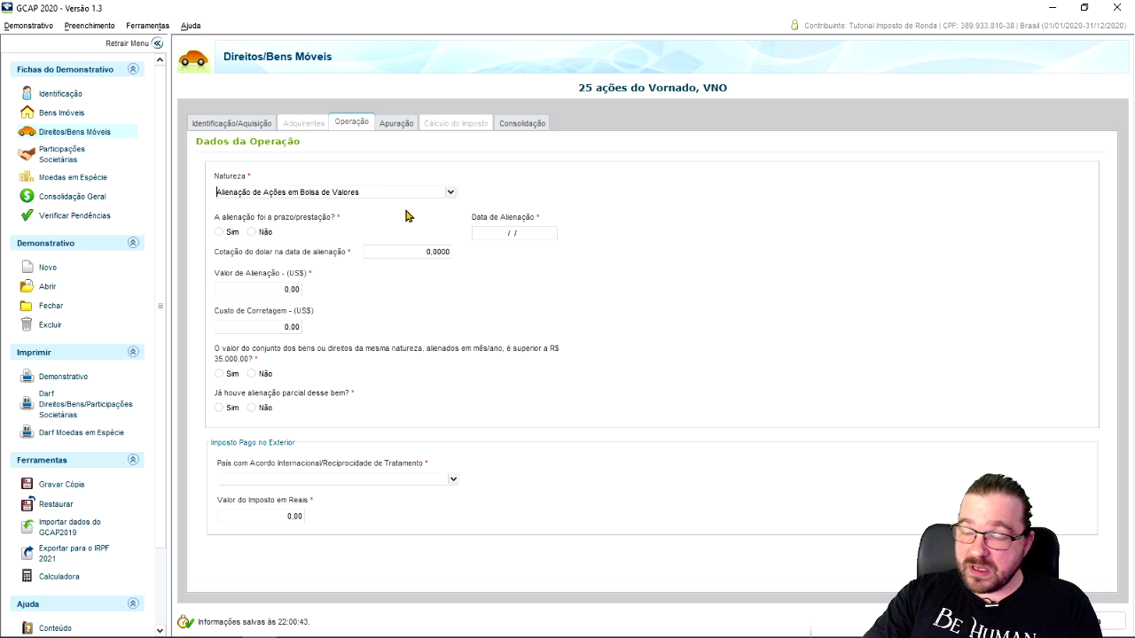
{"action": "left_click", "coordinate": [251, 232]}
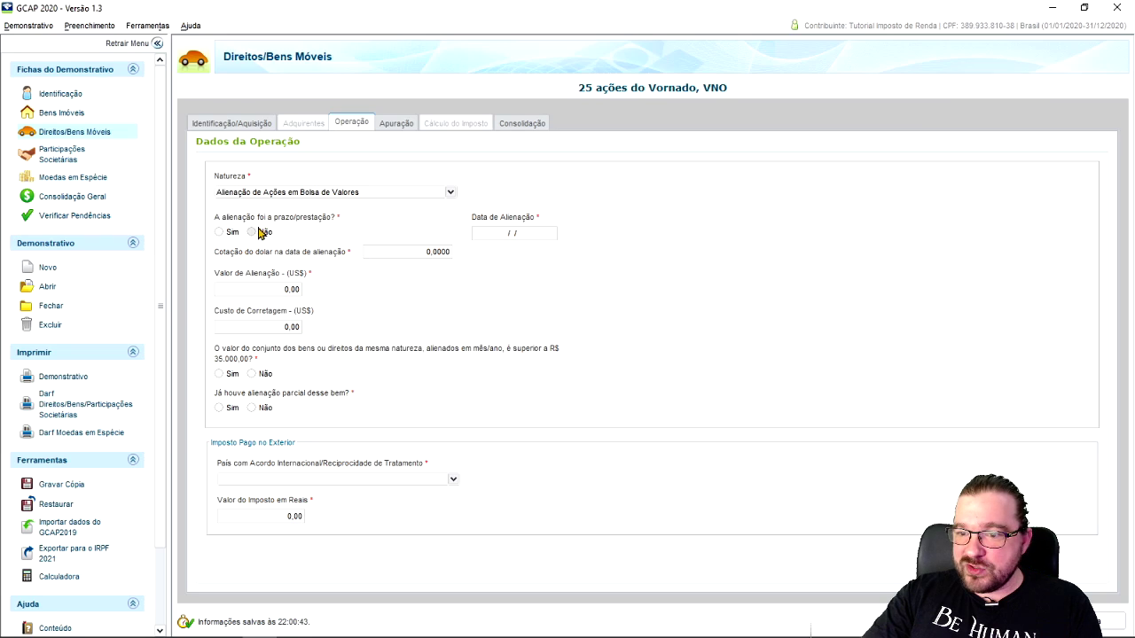
- Set the sale date to 30/09/2020 and the dollar rate on that date to 5,6401, taken from the VNO sale row in Google Sheets
{"action": "left_click", "coordinate": [503, 234]}
{"action": "type", "text": "30/09/"}
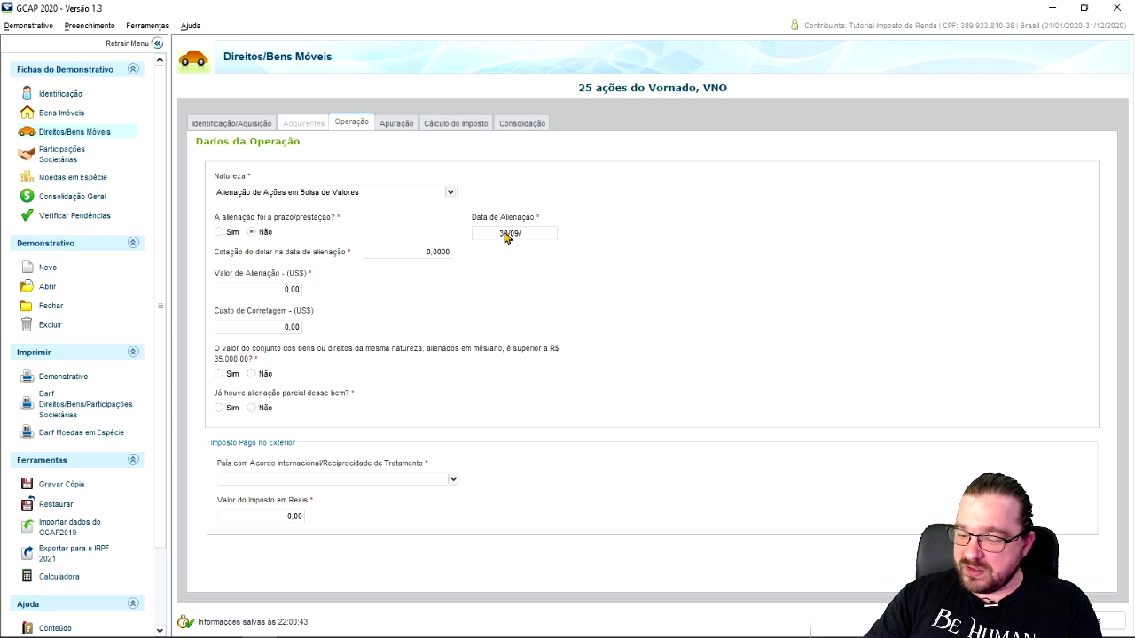
{"action": "type", "text": "2020"}
{"action": "key", "text": "Tab"}
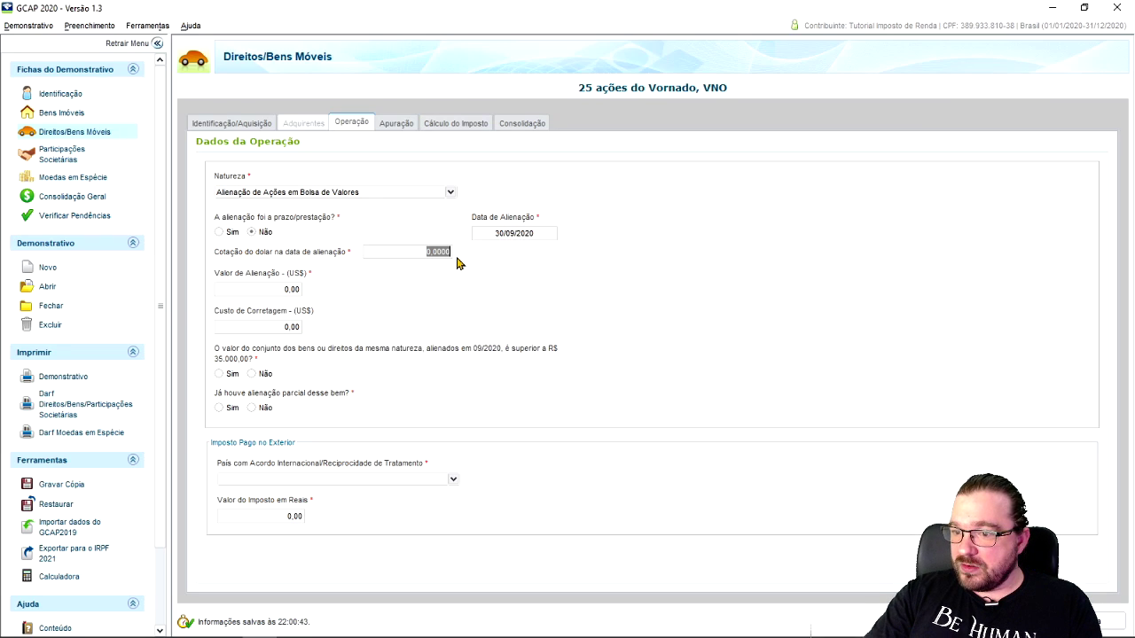
{"action": "type", "text": "5"}
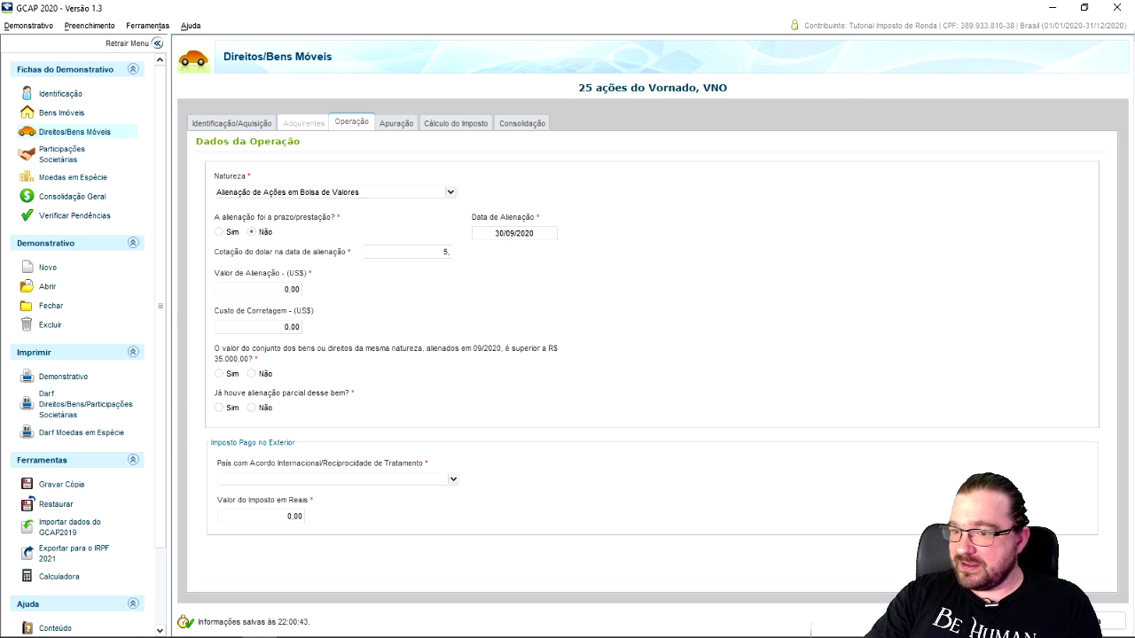
{"action": "key", "text": "alt+Tab"}
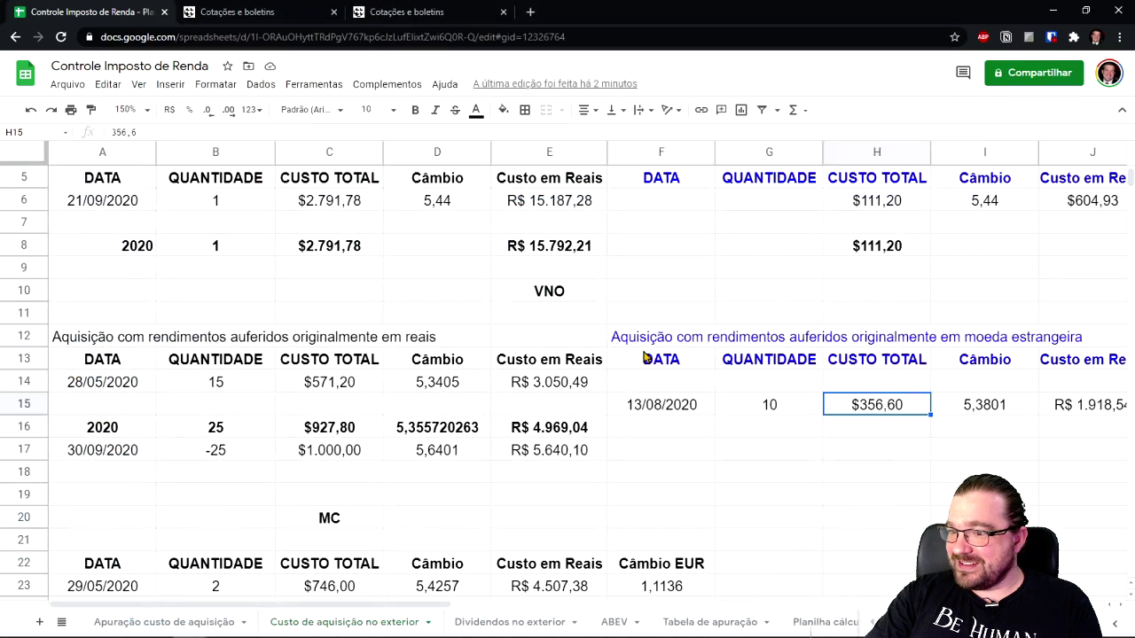
{"action": "left_click", "coordinate": [437, 452]}
{"action": "left_click", "coordinate": [259, 624]}
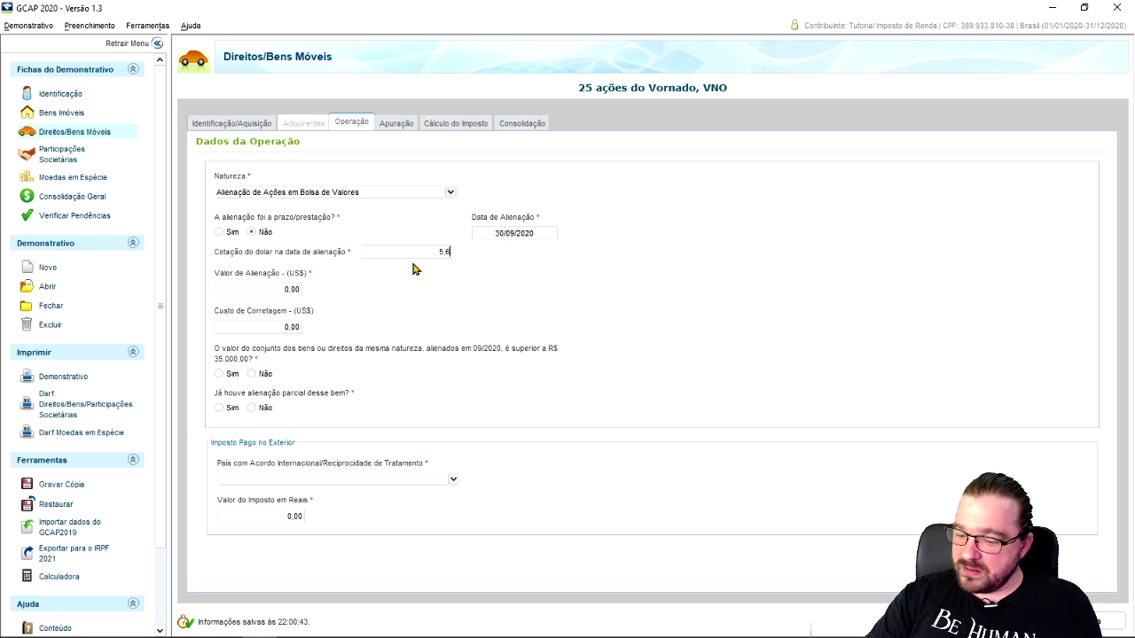
- Enter 1.000,00 as the sale value and 1,00 as the brokerage cost, both in US$
{"action": "left_click", "coordinate": [292, 289]}
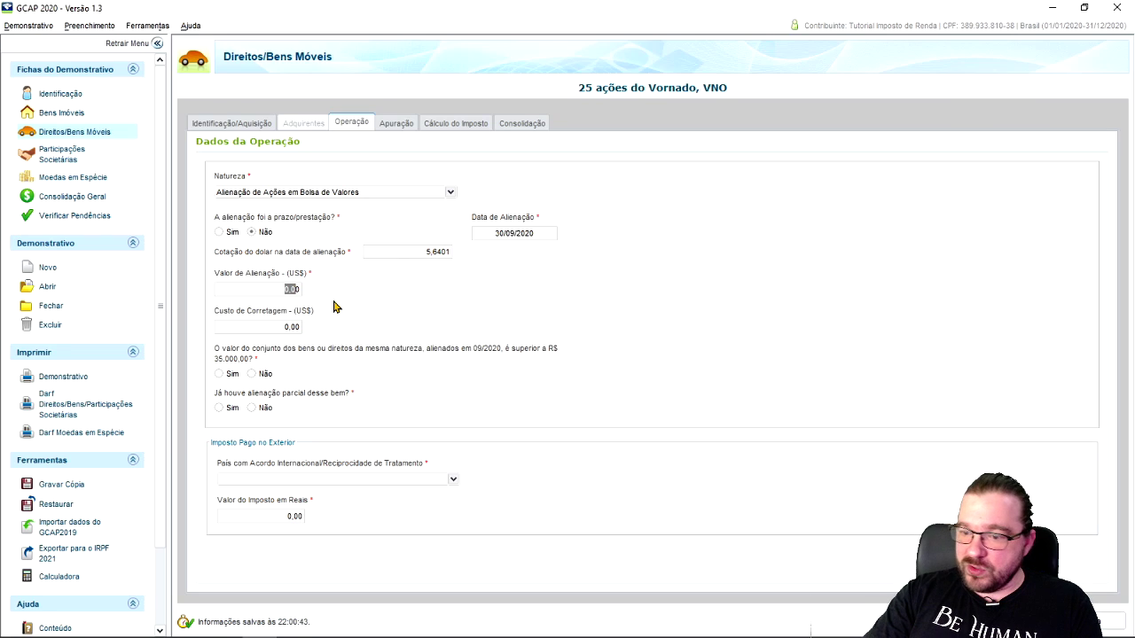
{"action": "type", "text": "1000"}
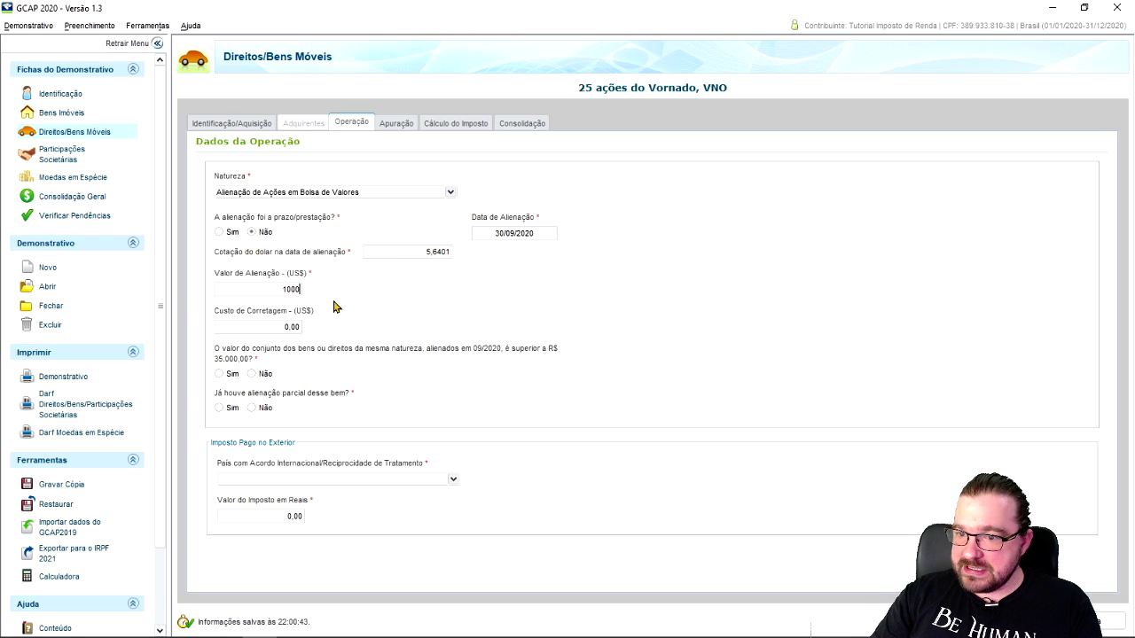
{"action": "left_click", "coordinate": [283, 328]}
{"action": "type", "text": "1"}
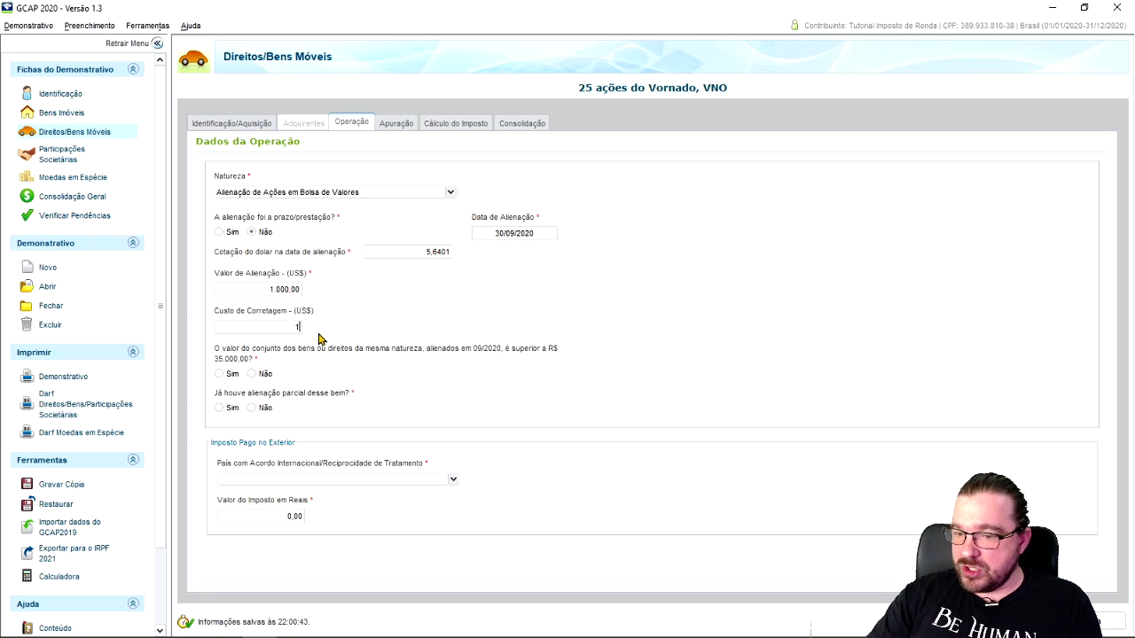
- Answer "Não" to the questions about same-nature sales above R$ 35.000,00 and a previous partial sale of the asset
{"action": "left_click", "coordinate": [252, 373]}
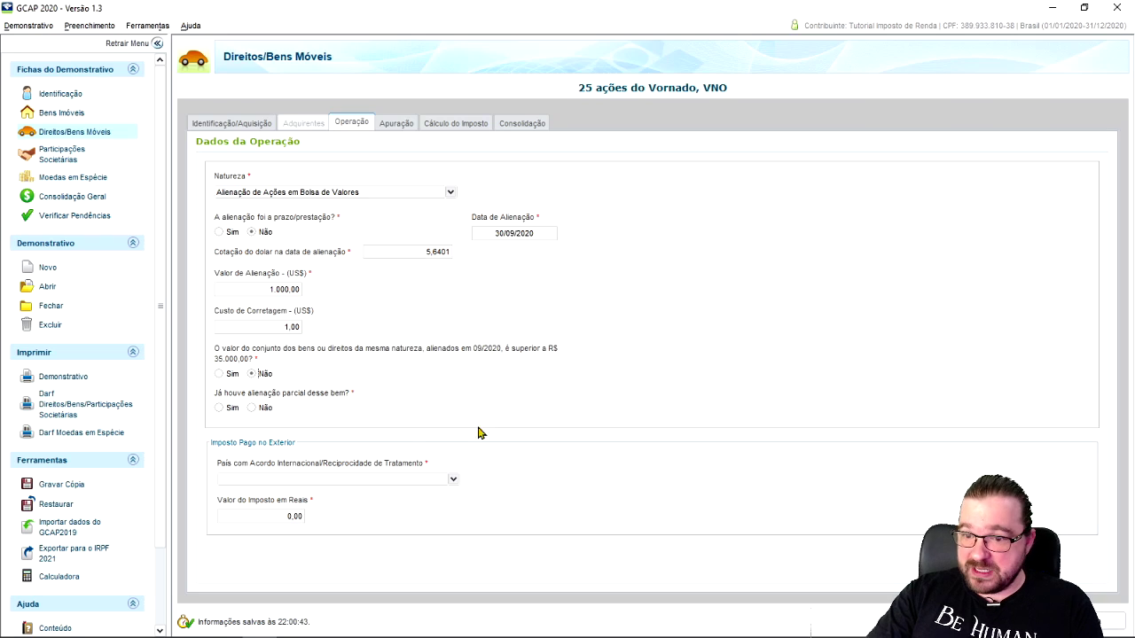
{"action": "left_click", "coordinate": [263, 408]}
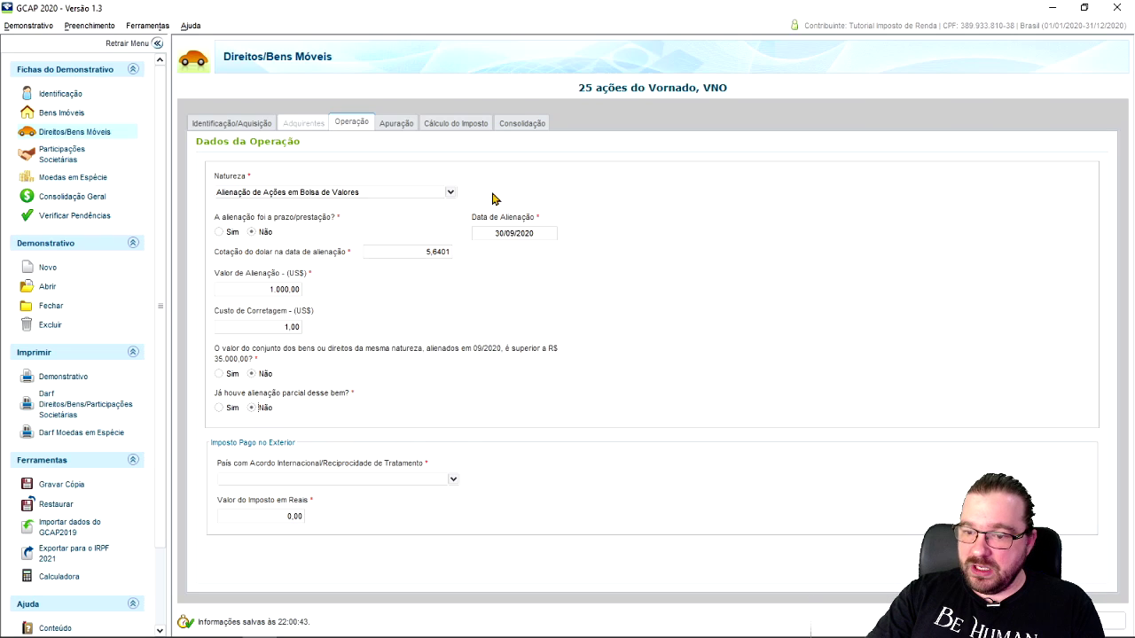
- Examine the Apuração capital gain breakdown by income origin against the VNO sale value in Google Sheets, and return to GCAP
{"action": "left_click", "coordinate": [395, 128]}
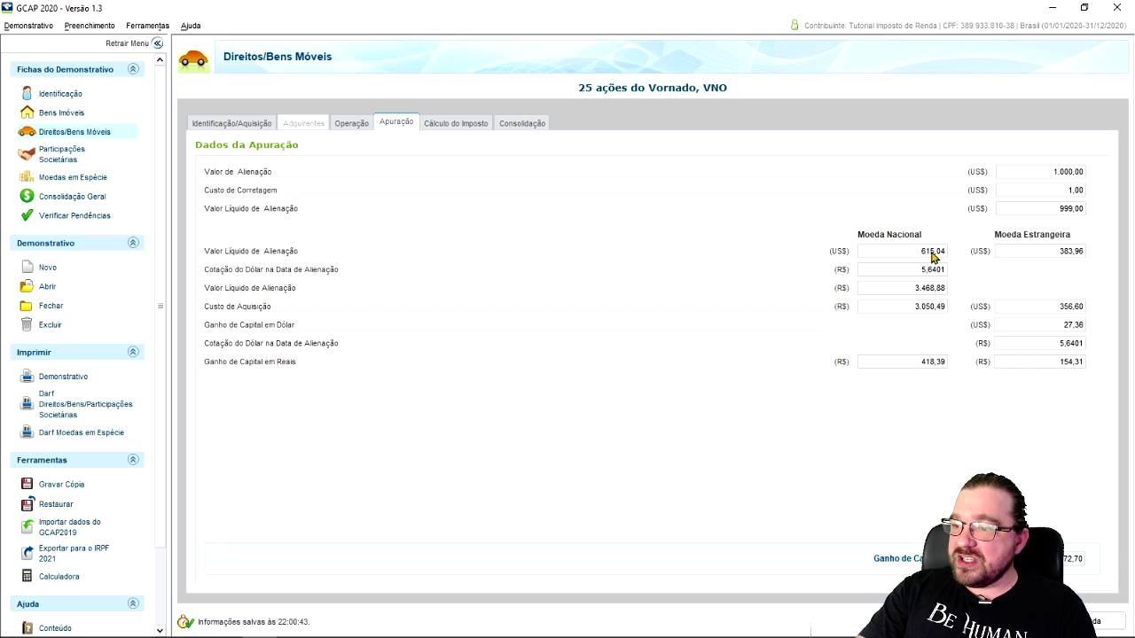
{"action": "left_click", "coordinate": [1052, 8]}
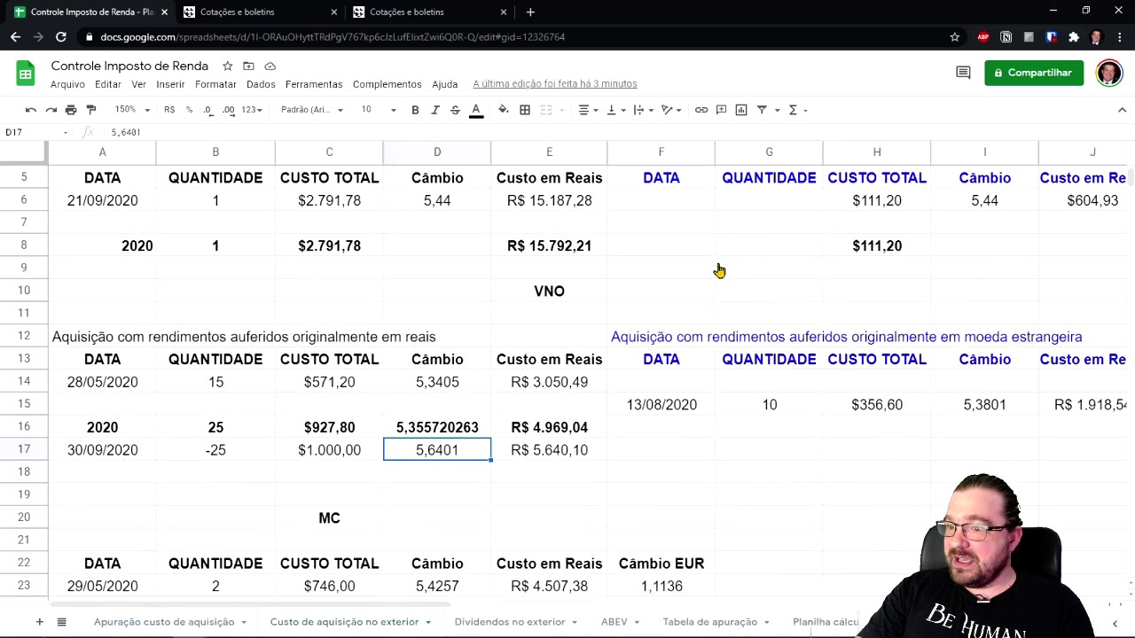
{"action": "left_click", "coordinate": [335, 457]}
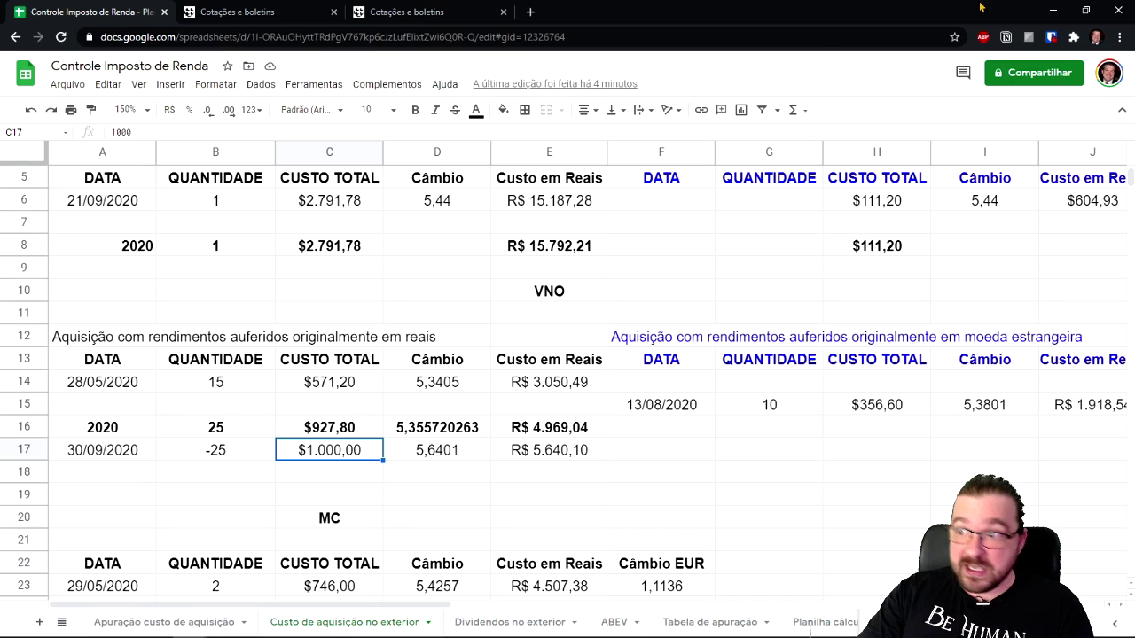
{"action": "left_click", "coordinate": [242, 625]}
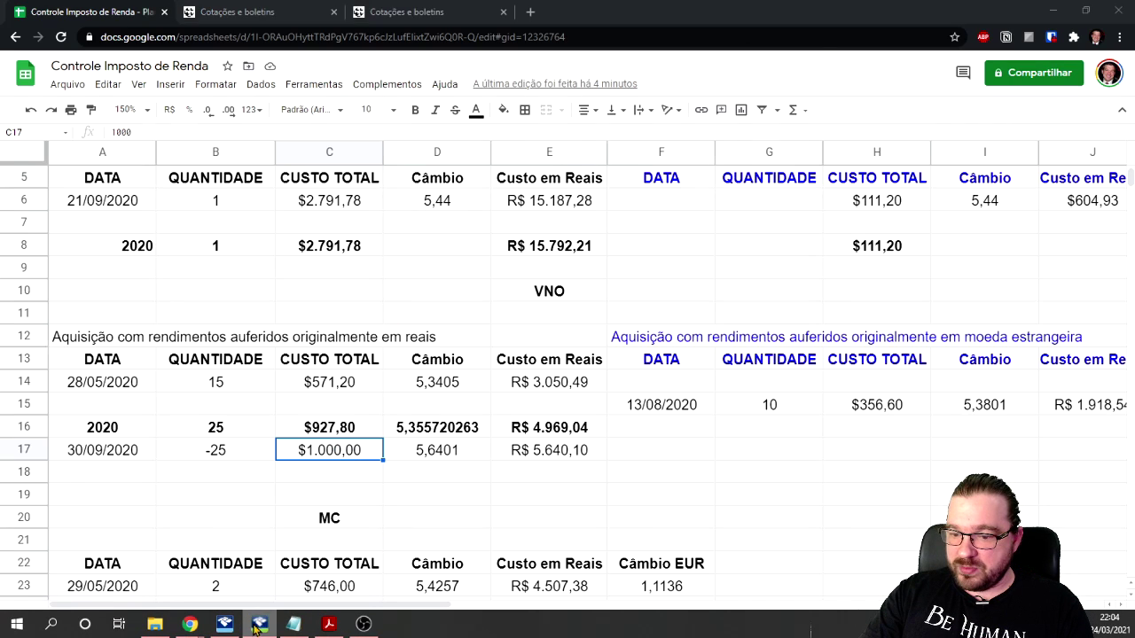
- Review the VNO acquisition cost split and the Apuração breakdown, check the foreign-currency purchase cost in Google Sheets, and return to GCAP
{"action": "left_click", "coordinate": [235, 123]}
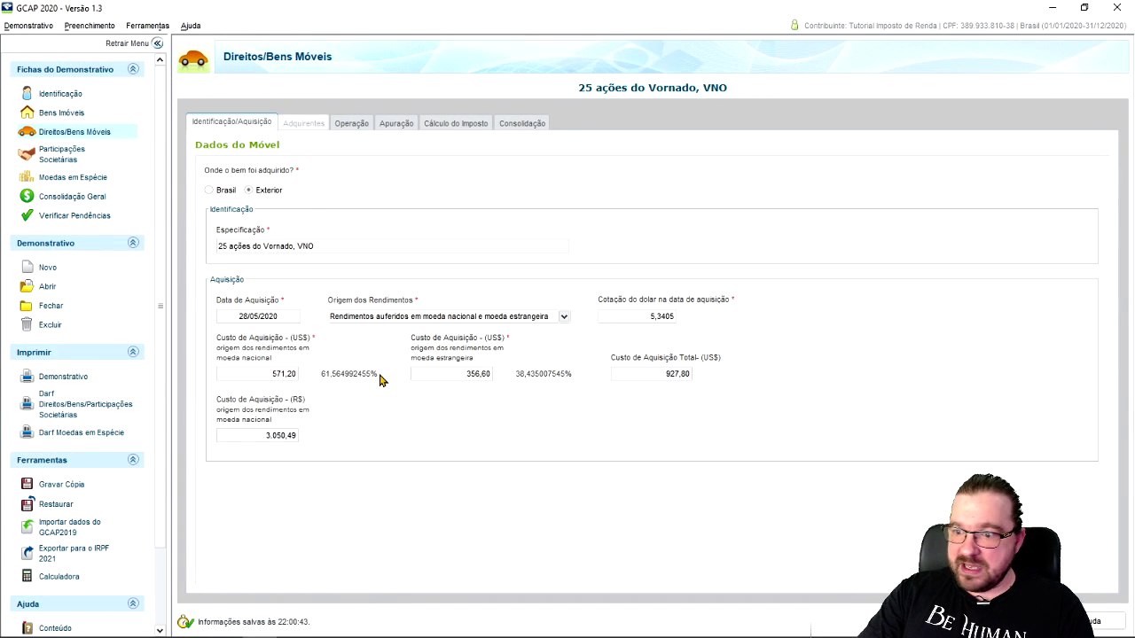
{"action": "left_click", "coordinate": [462, 122]}
{"action": "left_click", "coordinate": [396, 124]}
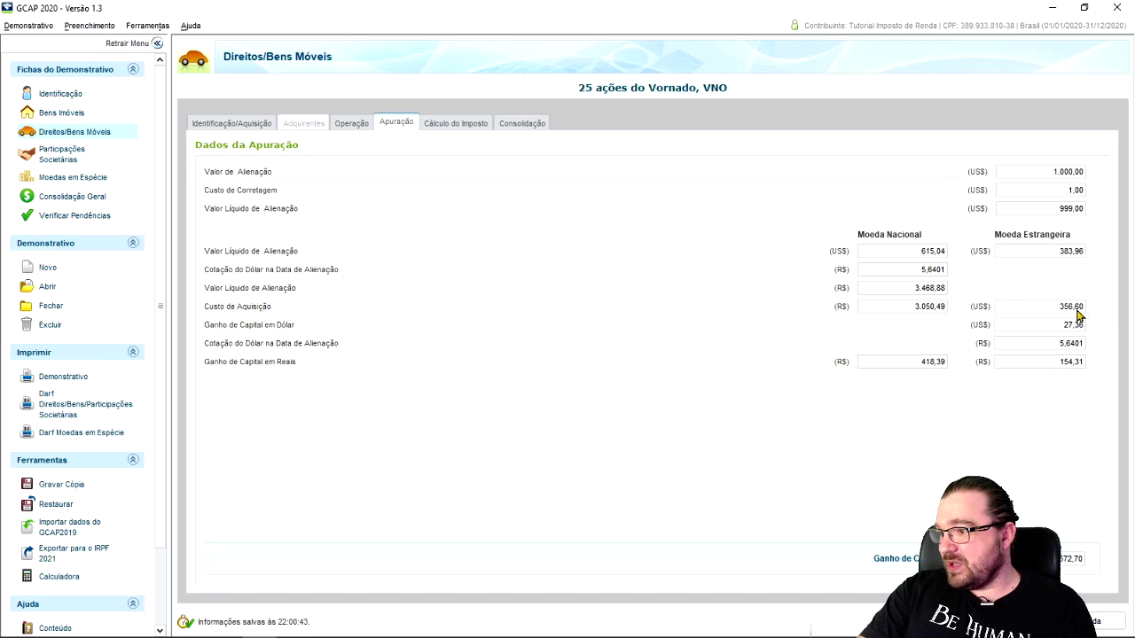
{"action": "left_click", "coordinate": [1051, 7]}
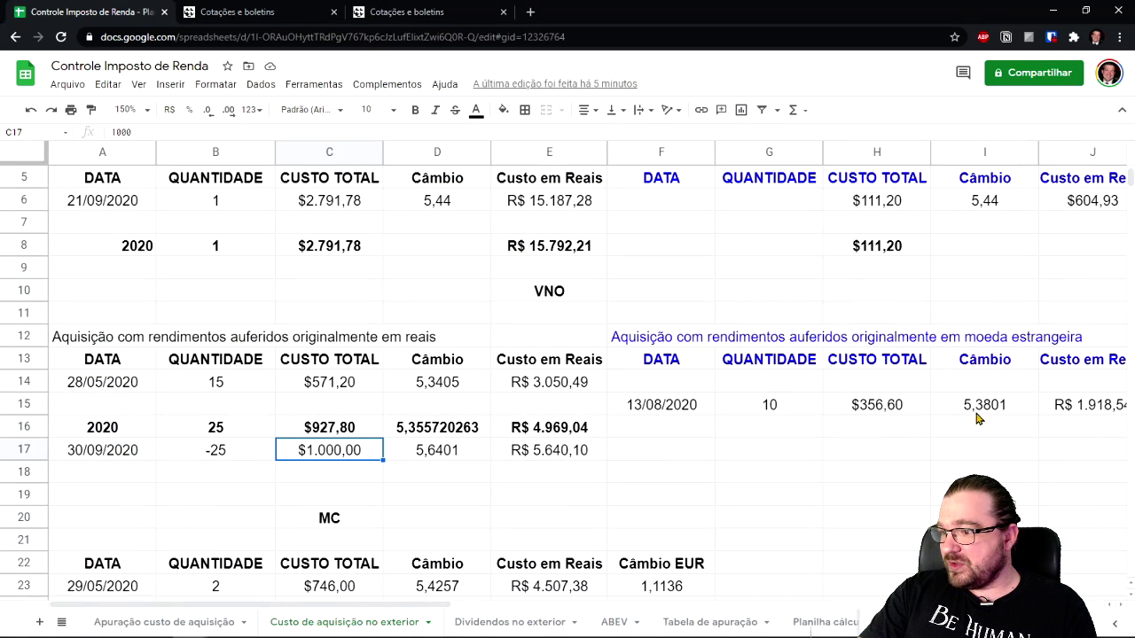
{"action": "left_click", "coordinate": [876, 413]}
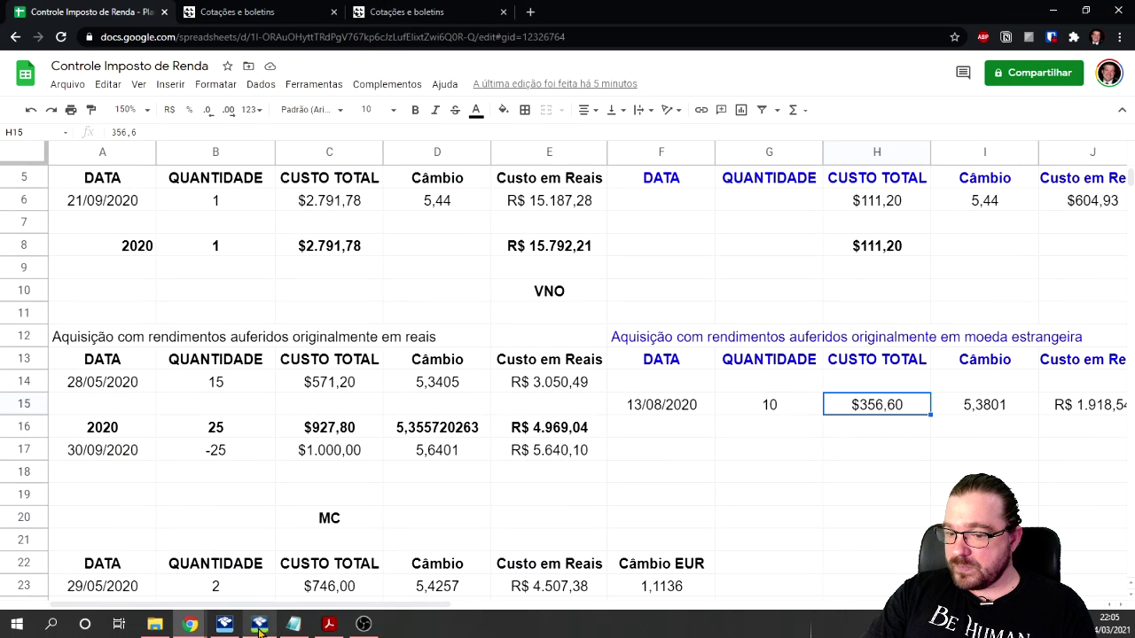
{"action": "left_click", "coordinate": [259, 630]}
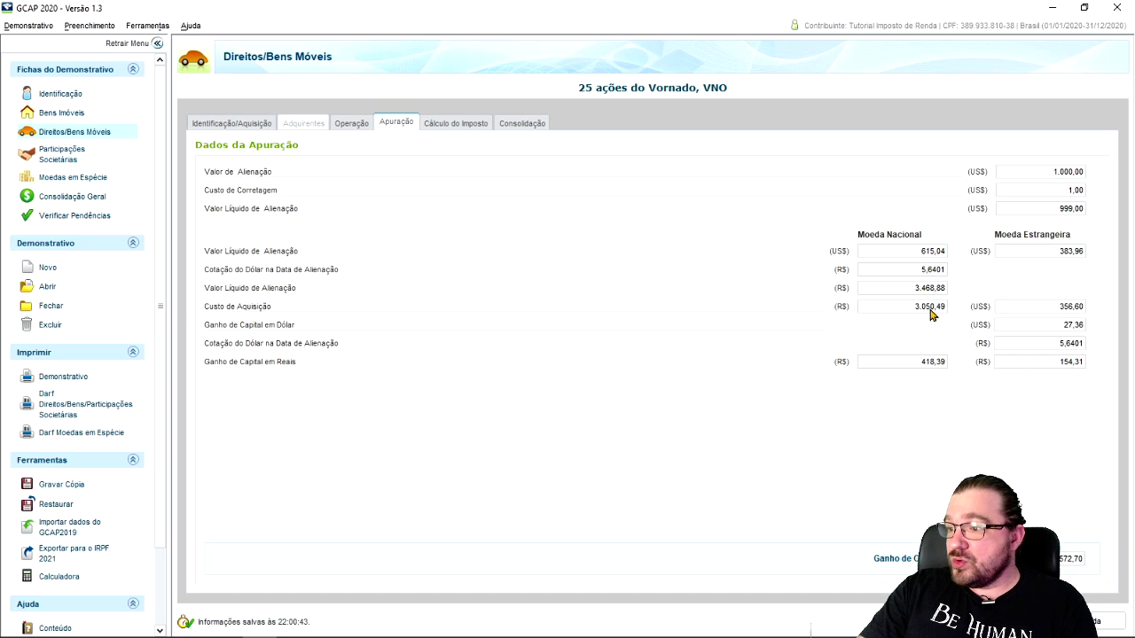
- Compare the capital gain under Cálculo do Imposto with the Ganho de Capital em Reais for national and foreign currency under Apuração
{"action": "left_click", "coordinate": [240, 124]}
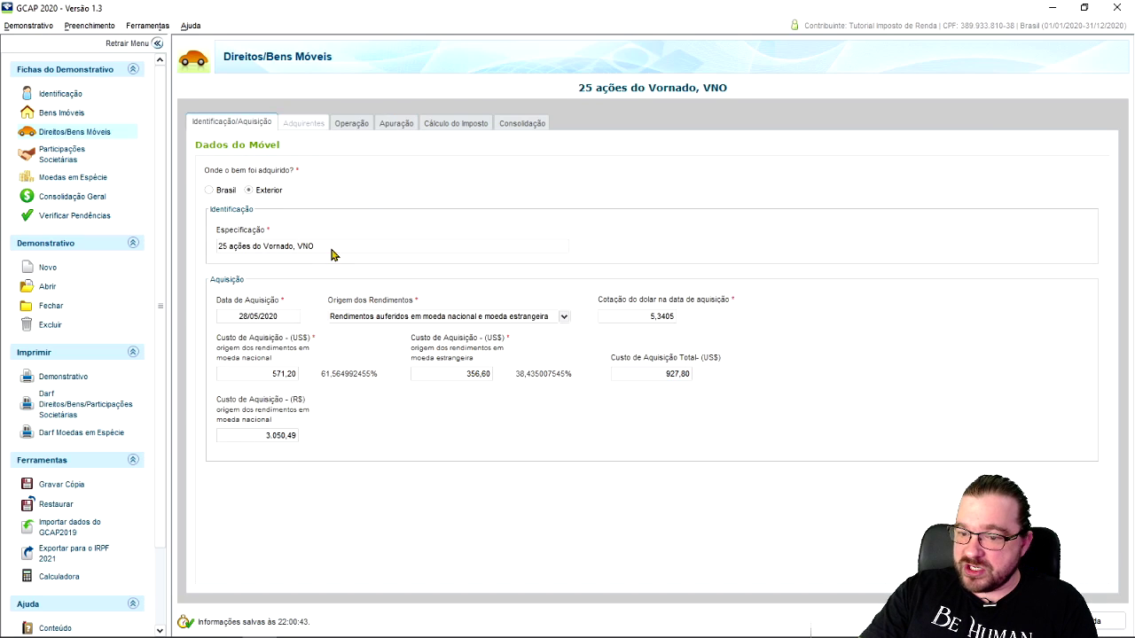
{"action": "left_click", "coordinate": [455, 122]}
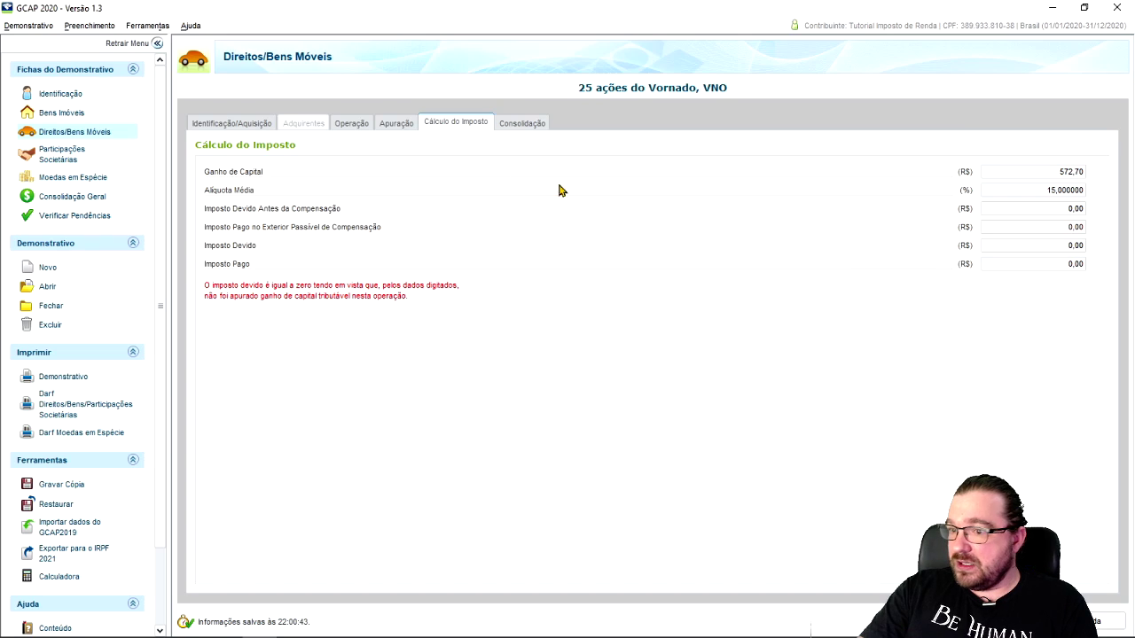
{"action": "left_click", "coordinate": [398, 124]}
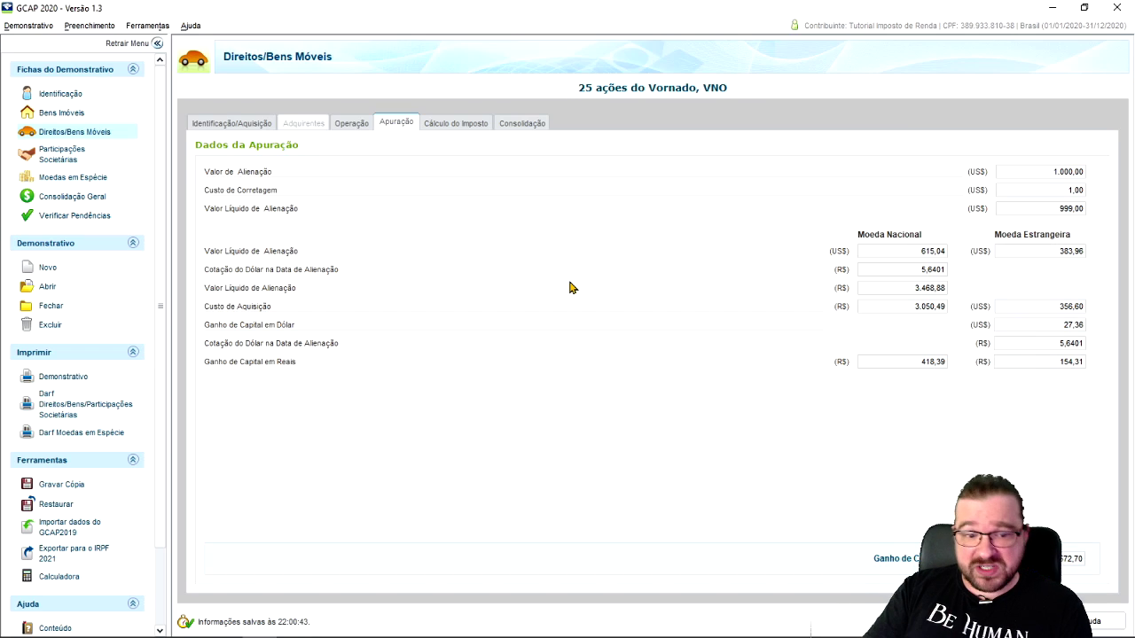
{"action": "left_click", "coordinate": [457, 123]}
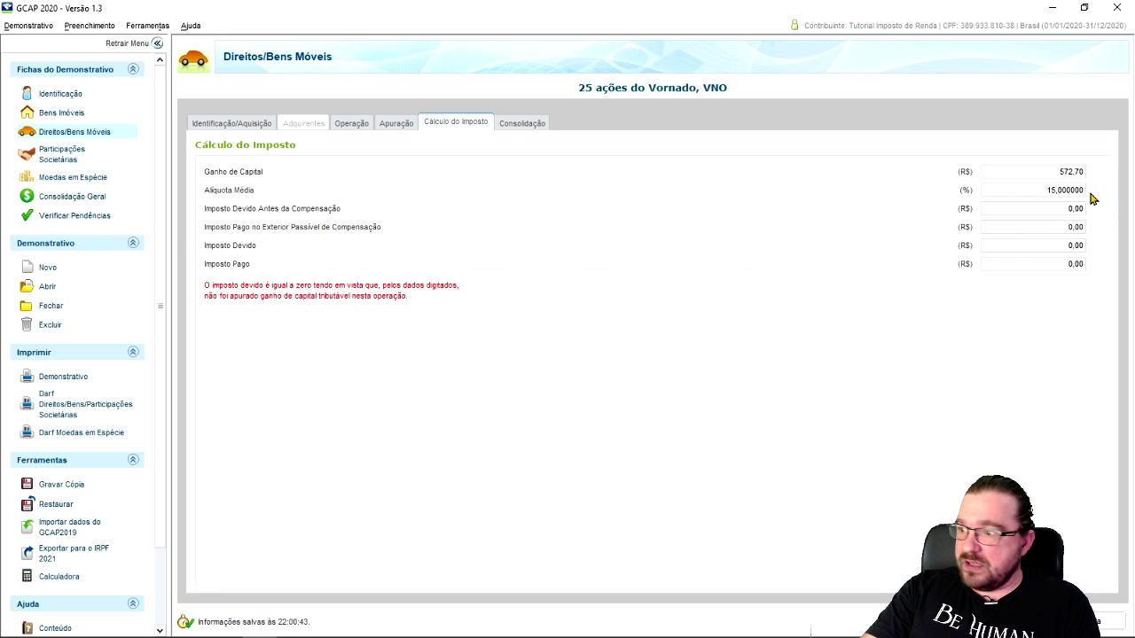
{"action": "left_click_drag", "start_coordinate": [1061, 172], "coordinate": [1091, 172]}
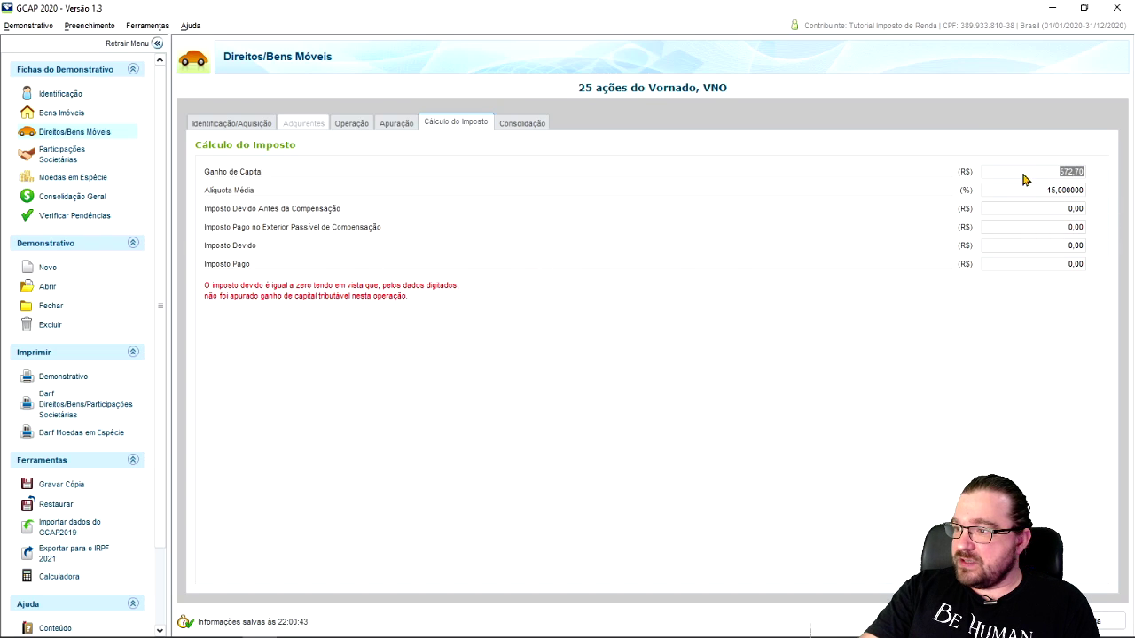
{"action": "left_click", "coordinate": [396, 123]}
{"action": "left_click_drag", "start_coordinate": [919, 362], "coordinate": [949, 362]}
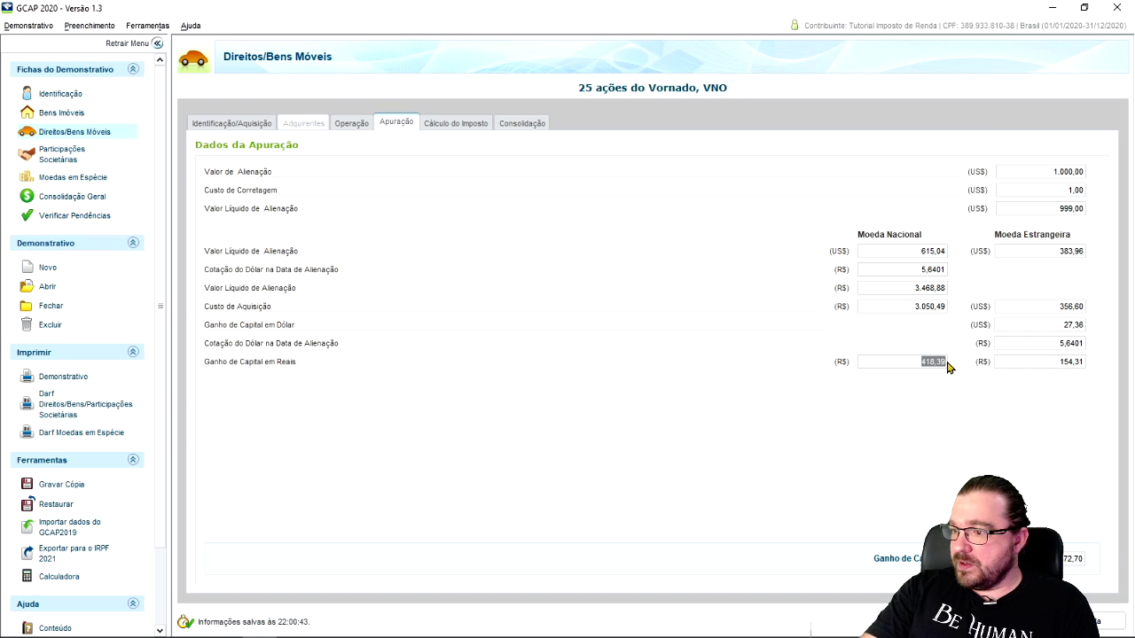
{"action": "left_click_drag", "start_coordinate": [1056, 363], "coordinate": [1086, 362]}
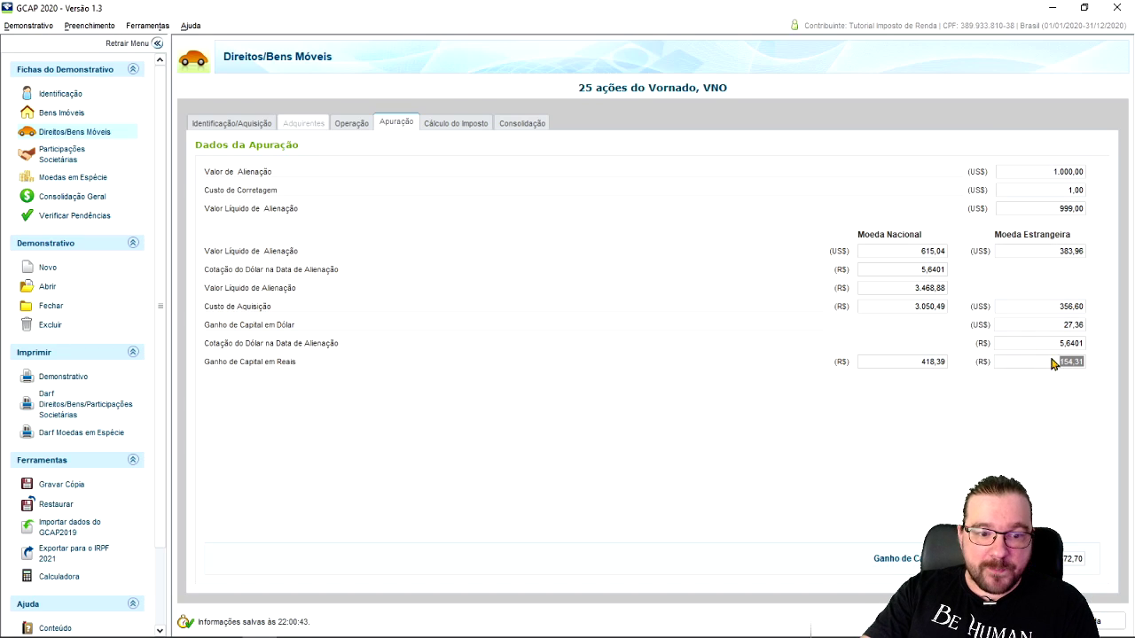
{"action": "left_click", "coordinate": [467, 124]}
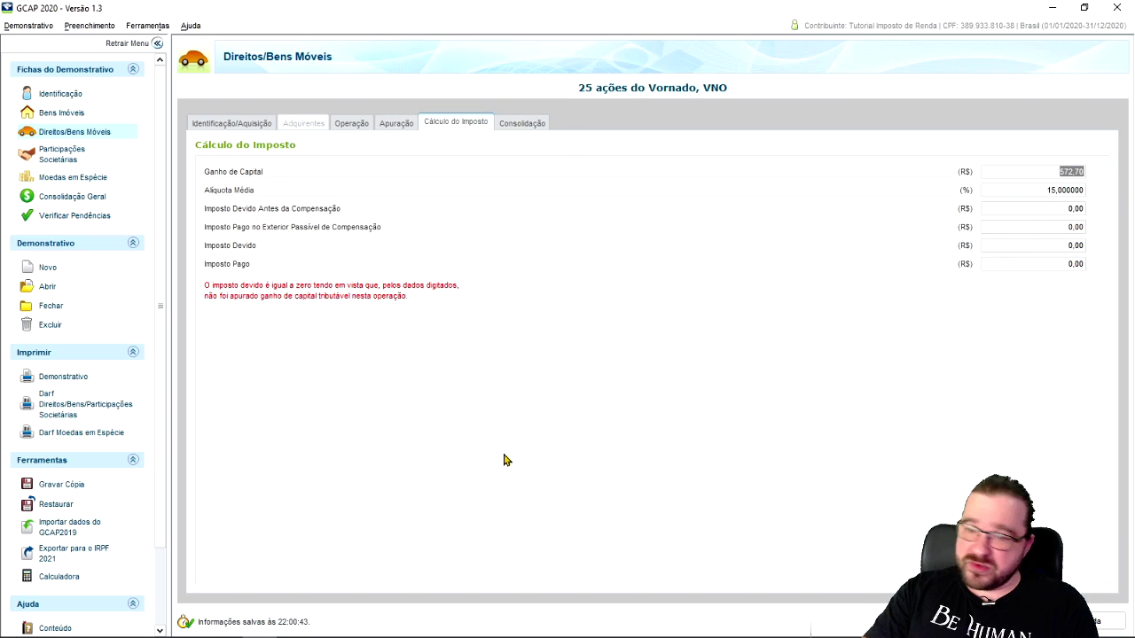
- Examine the VNO item's Consolidação and the exempt income total for foreign assets in Consolidação Geral
{"action": "left_click", "coordinate": [530, 127]}
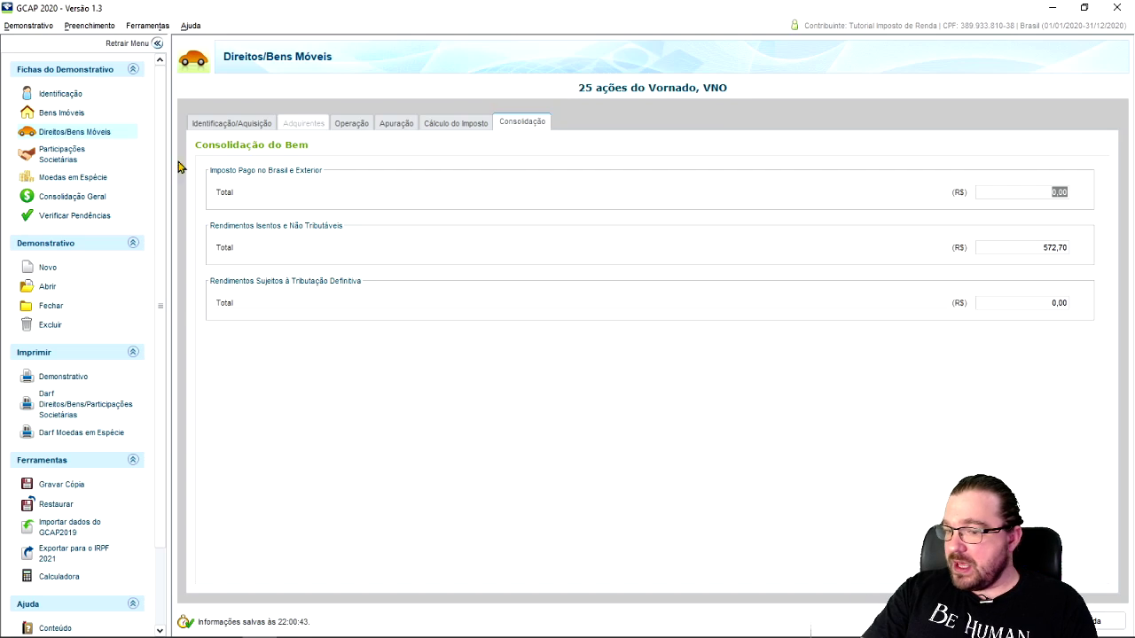
{"action": "left_click", "coordinate": [74, 198]}
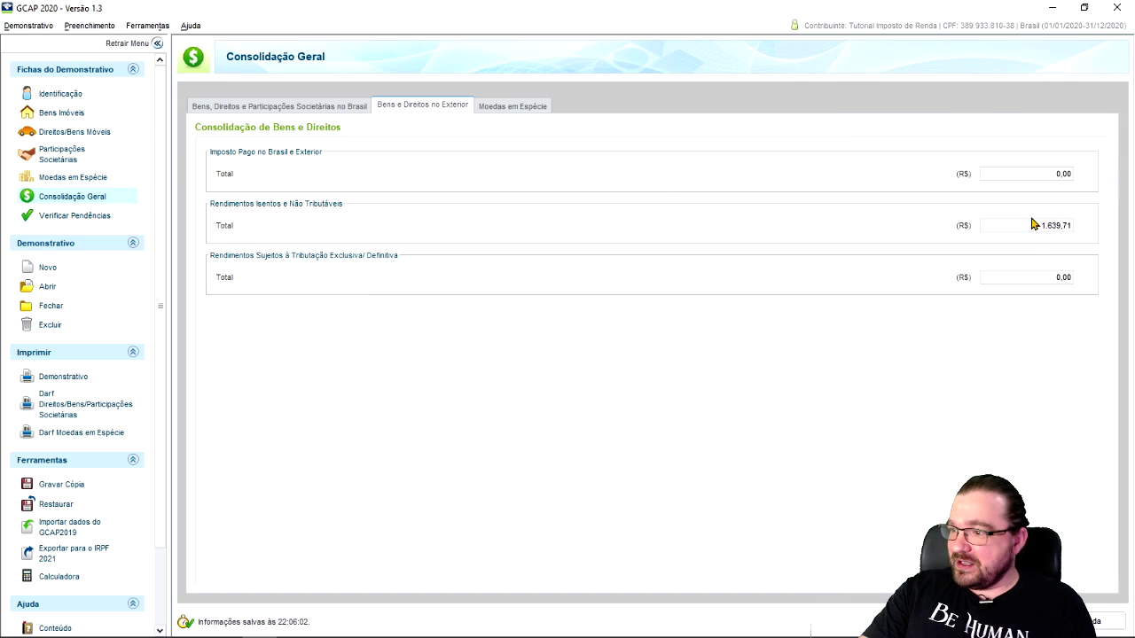
{"action": "left_click_drag", "start_coordinate": [1032, 224], "coordinate": [1071, 228]}
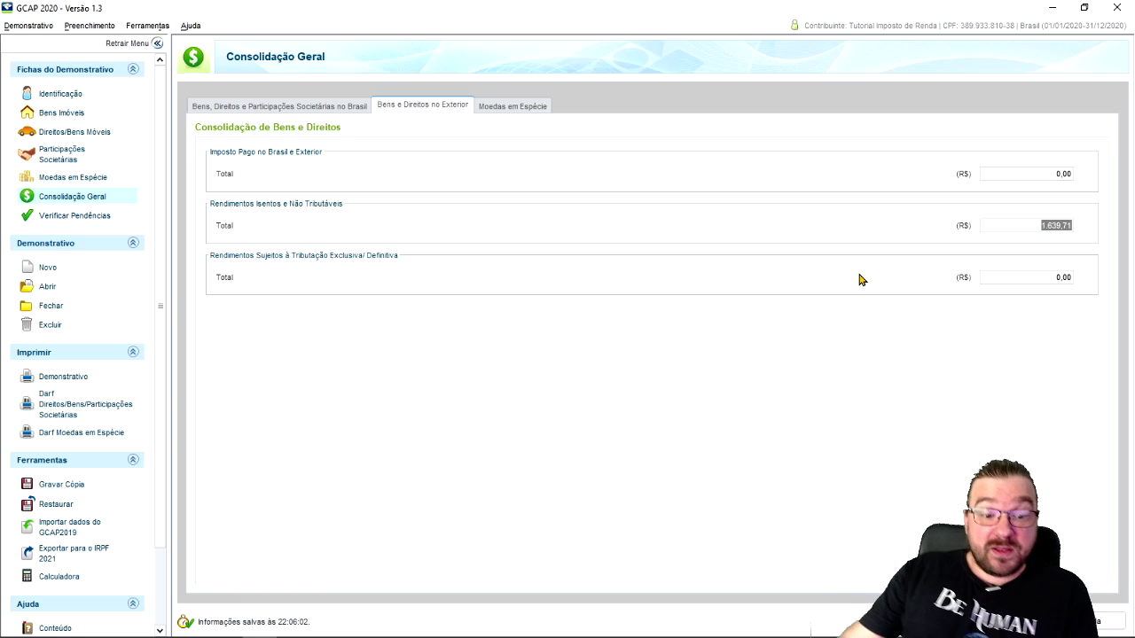
- Add a new Direitos/Bens Móveis item acquired in "Exterior", view its income origin options alongside Google Sheets, and leave the form
{"action": "left_click", "coordinate": [75, 131]}
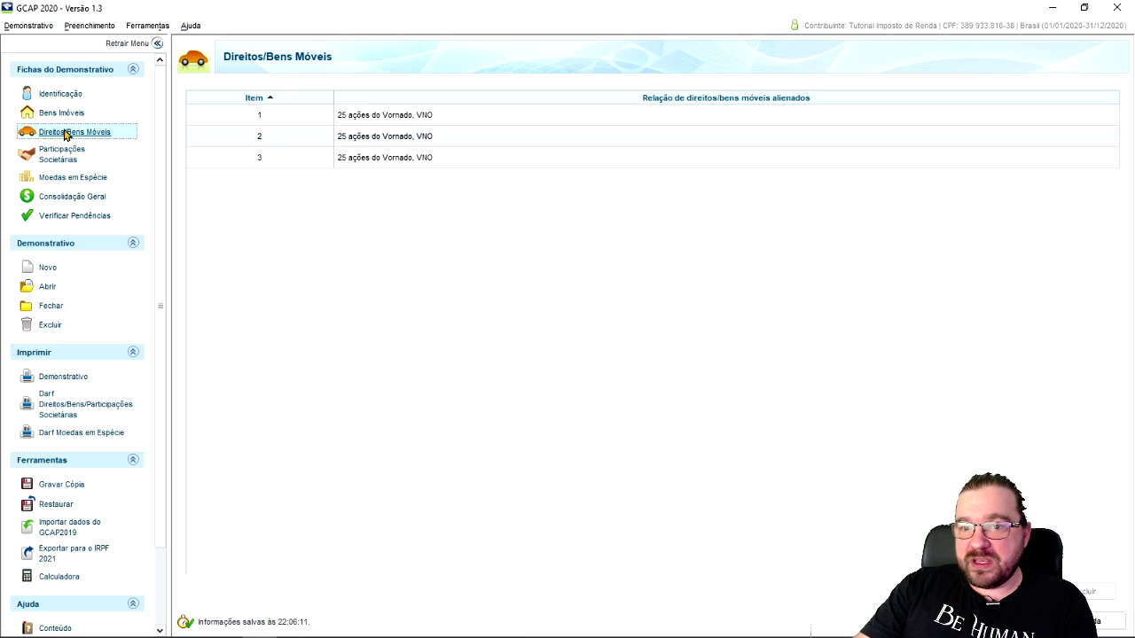
{"action": "left_click", "coordinate": [1032, 591]}
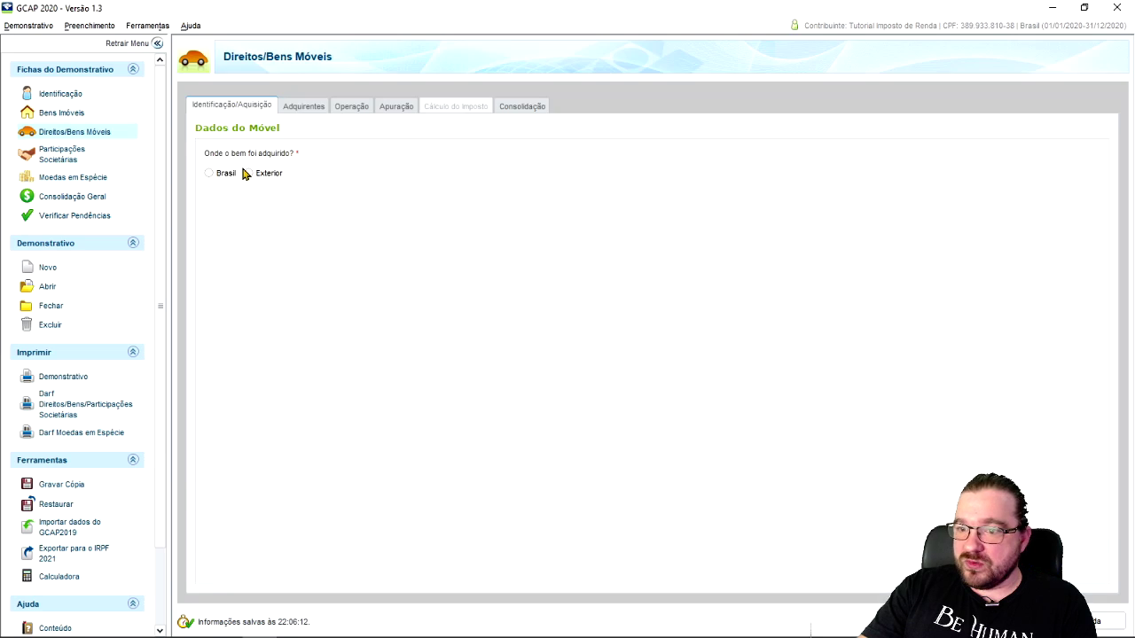
{"action": "left_click", "coordinate": [266, 175]}
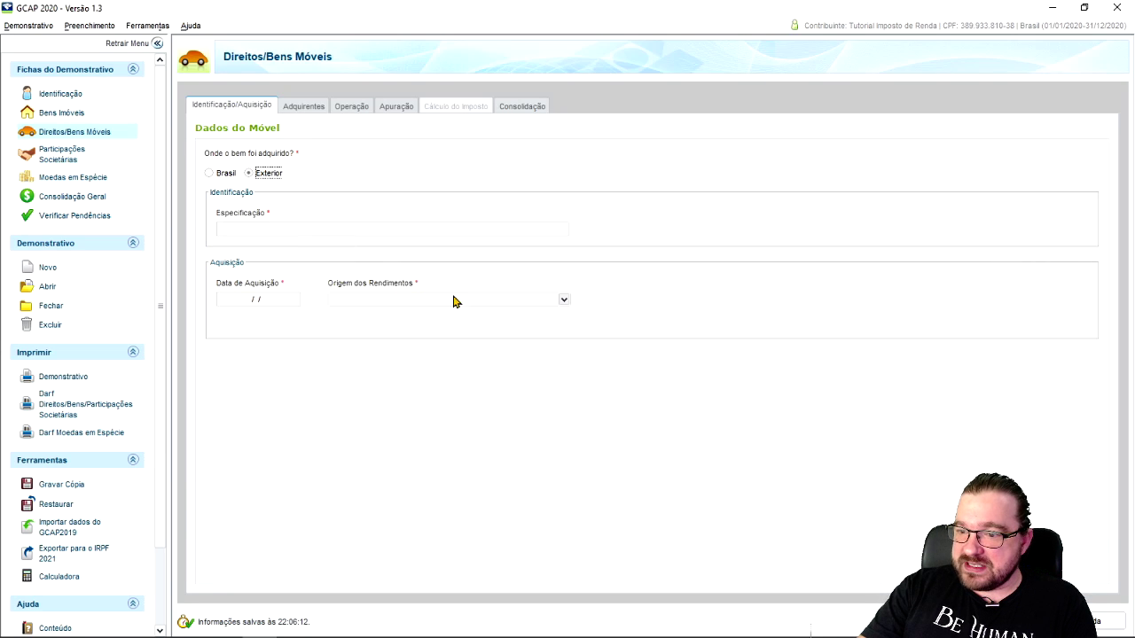
{"action": "left_click", "coordinate": [563, 301]}
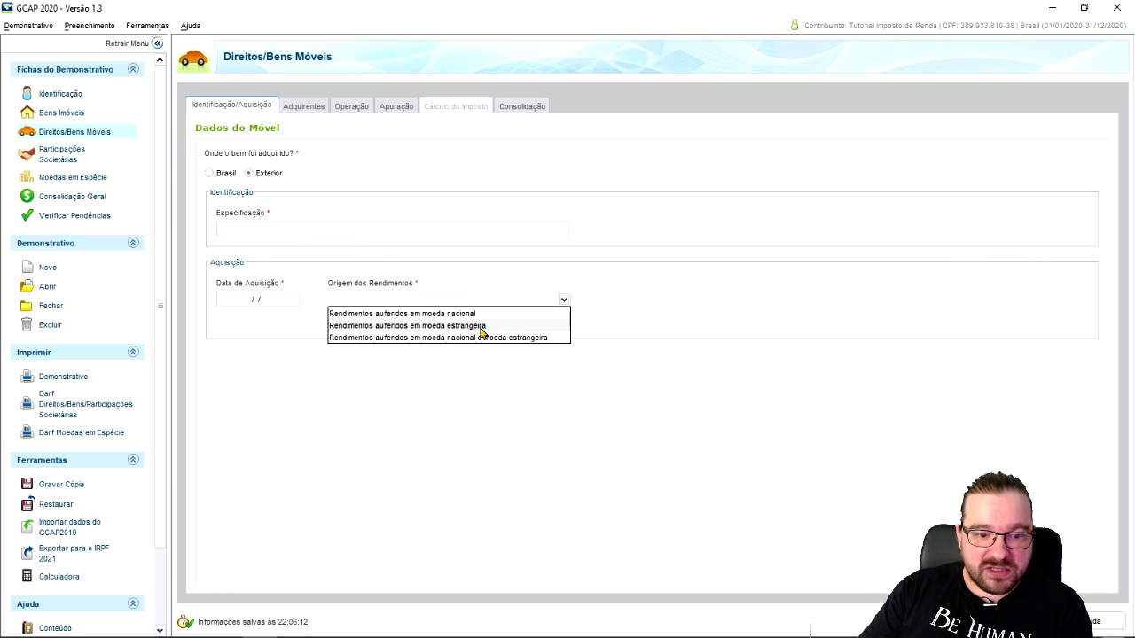
{"action": "key", "text": "alt+Tab"}
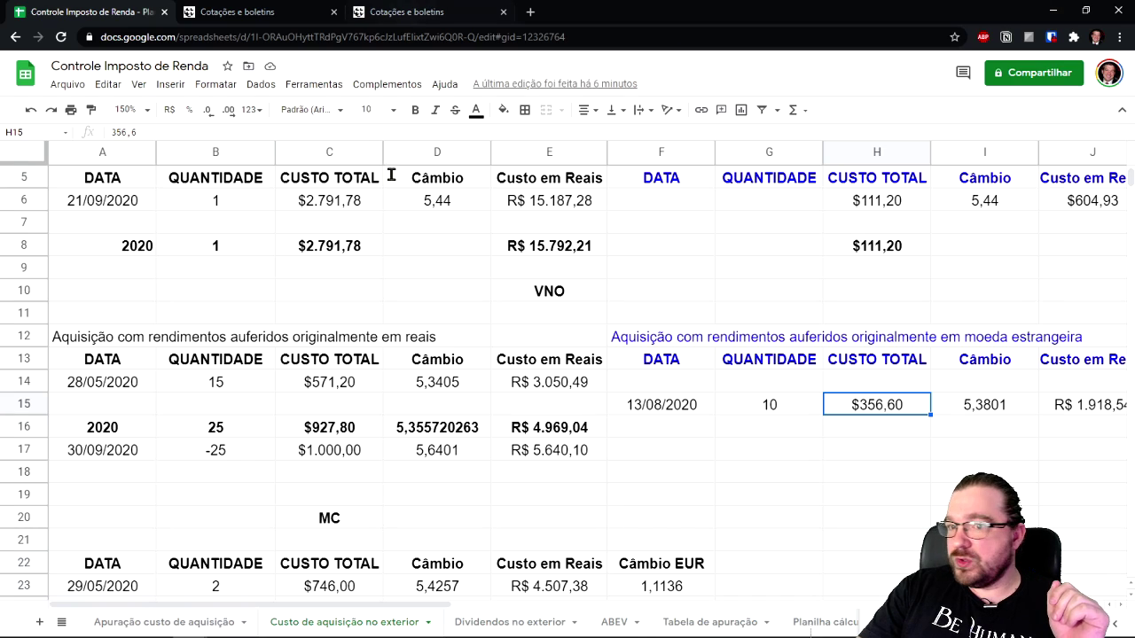
{"action": "mouse_move", "coordinate": [315, 628]}
{"action": "left_click", "coordinate": [259, 624]}
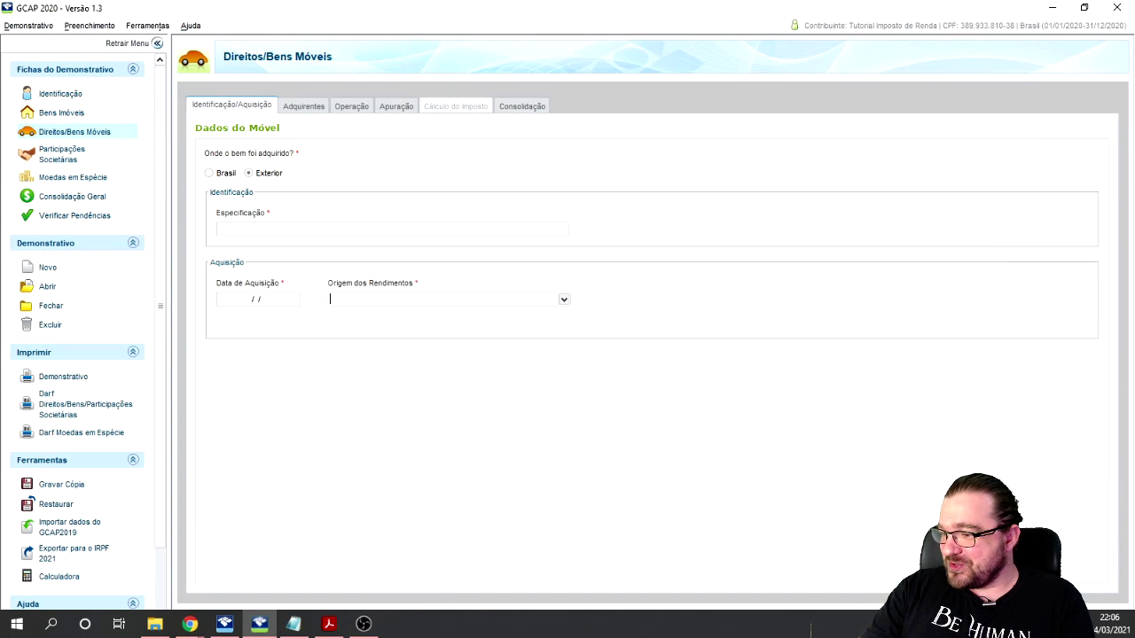
{"action": "key", "text": "Escape"}
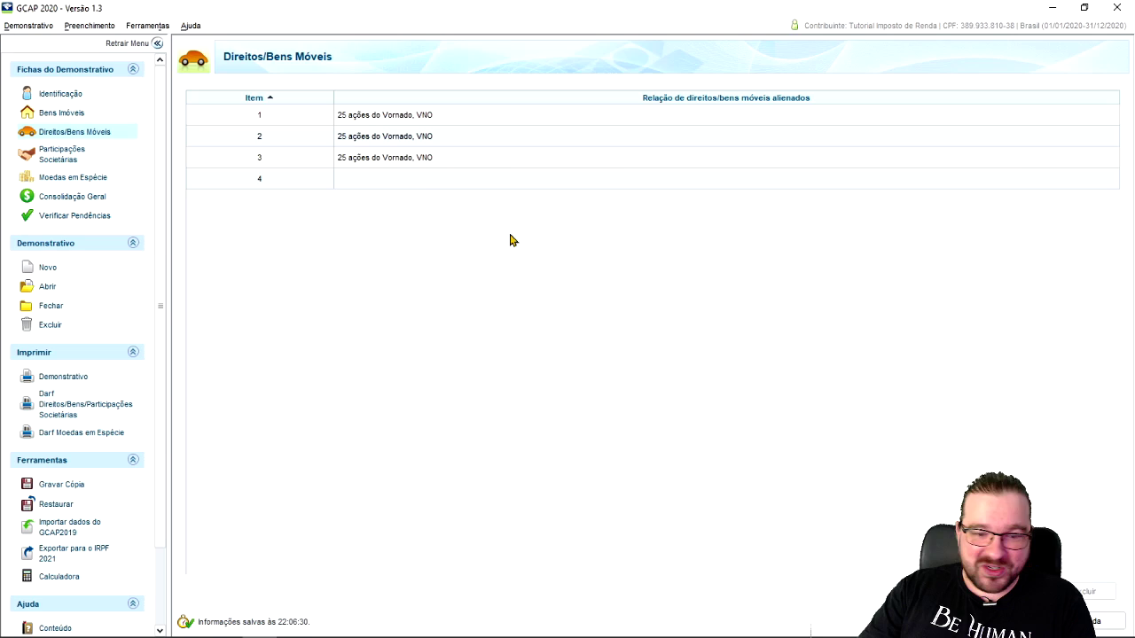
- Delete the blank item 4 from the Direitos/Bens Móveis list
{"action": "left_click", "coordinate": [361, 182]}
{"action": "left_click", "coordinate": [1090, 591]}
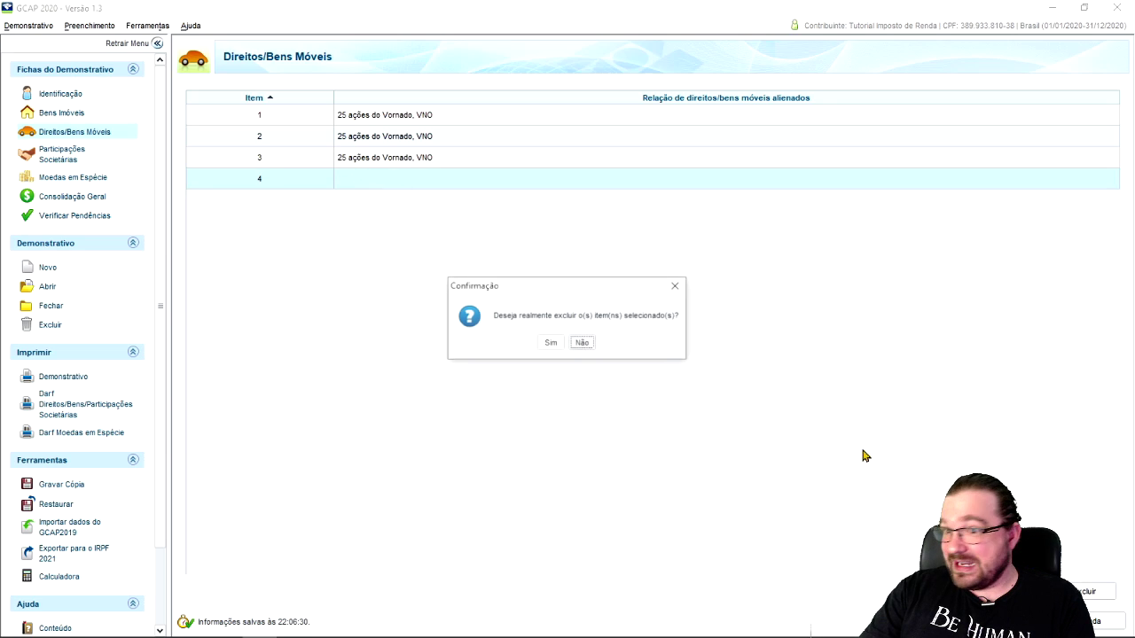
{"action": "left_click", "coordinate": [550, 343]}
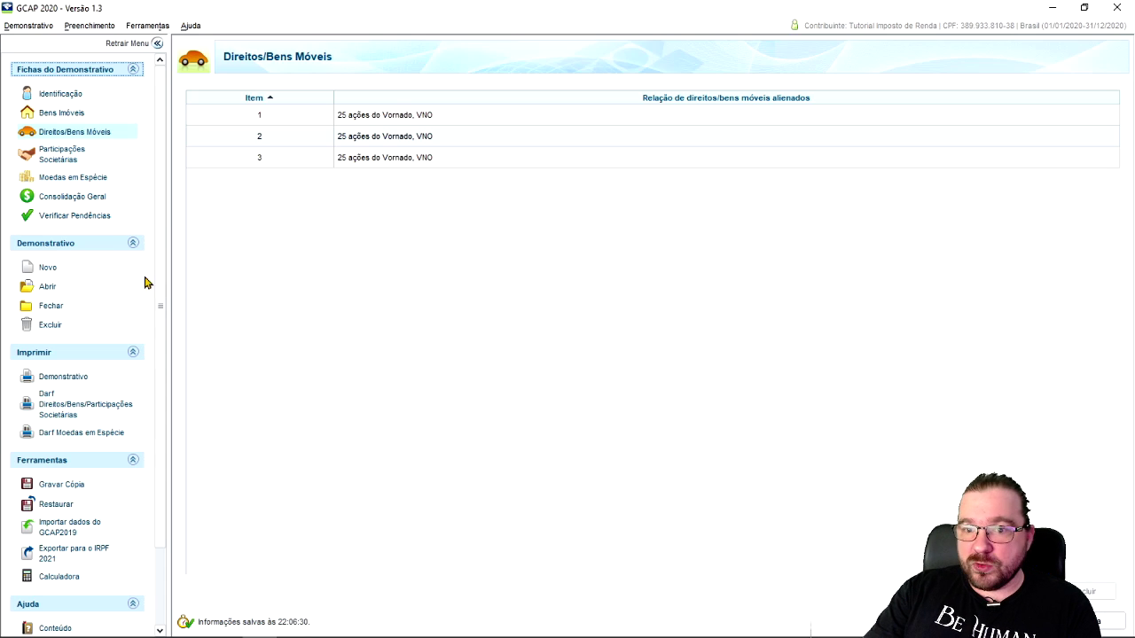
- Open the third VNO item and answer "Sim" to the question about same-nature sales above R$ 35.000,00
{"action": "left_click", "coordinate": [72, 197]}
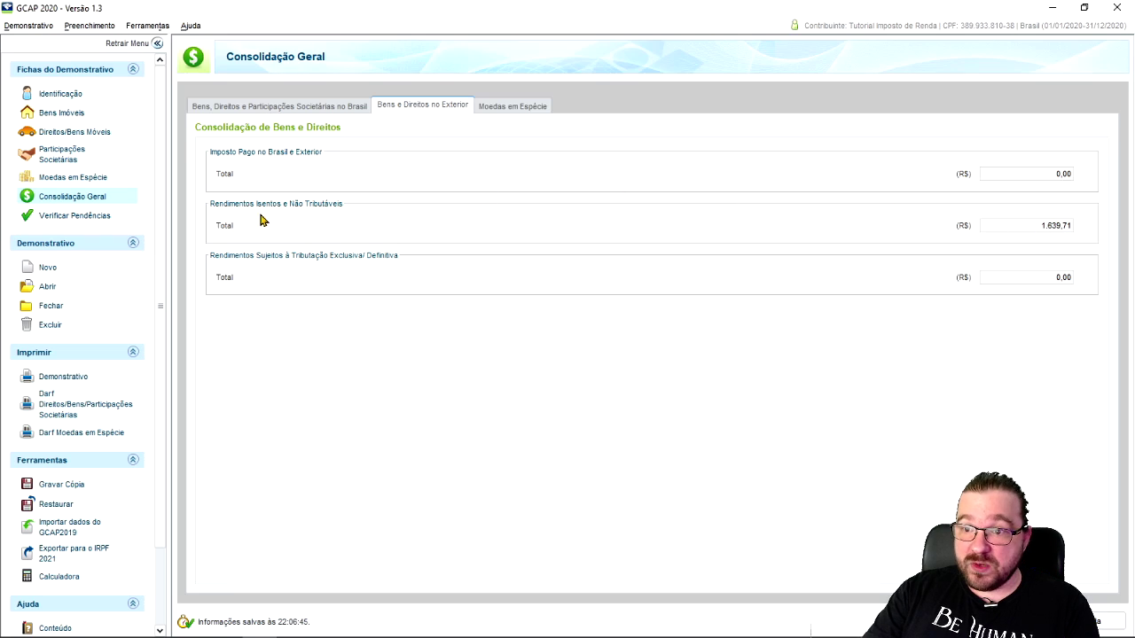
{"action": "left_click", "coordinate": [73, 133]}
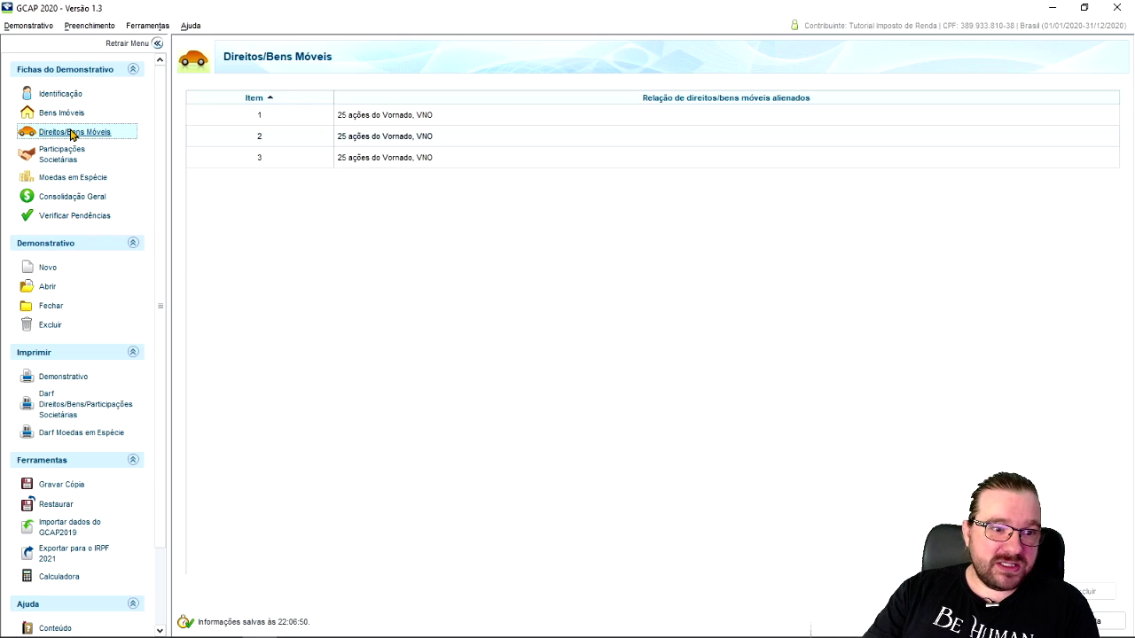
{"action": "double_click", "coordinate": [405, 165]}
{"action": "left_click", "coordinate": [459, 127]}
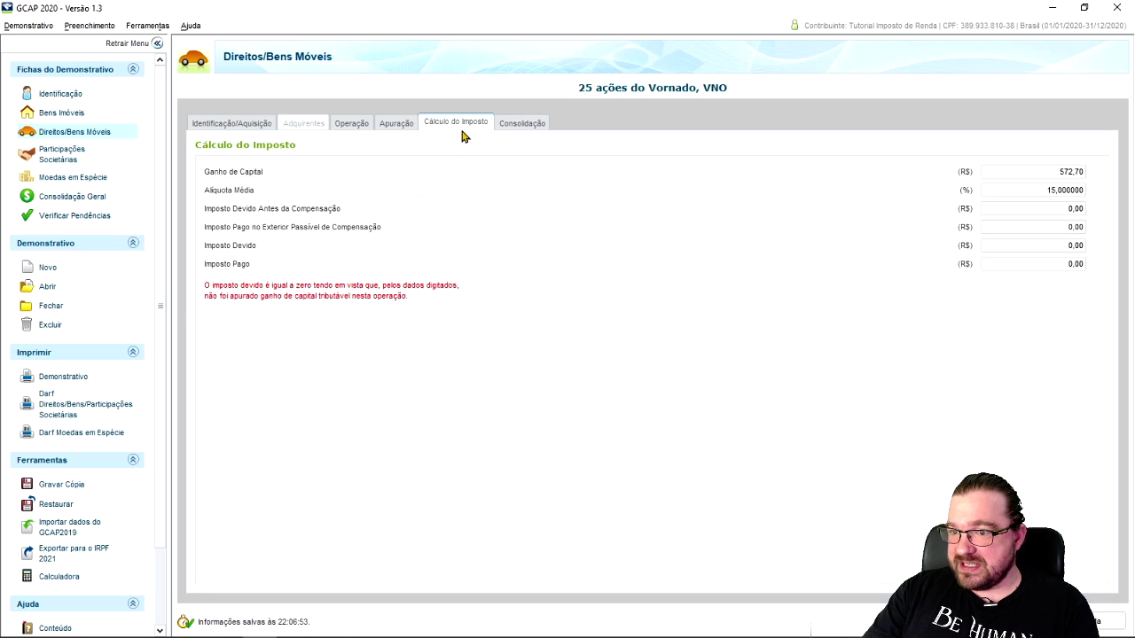
{"action": "left_click", "coordinate": [351, 123]}
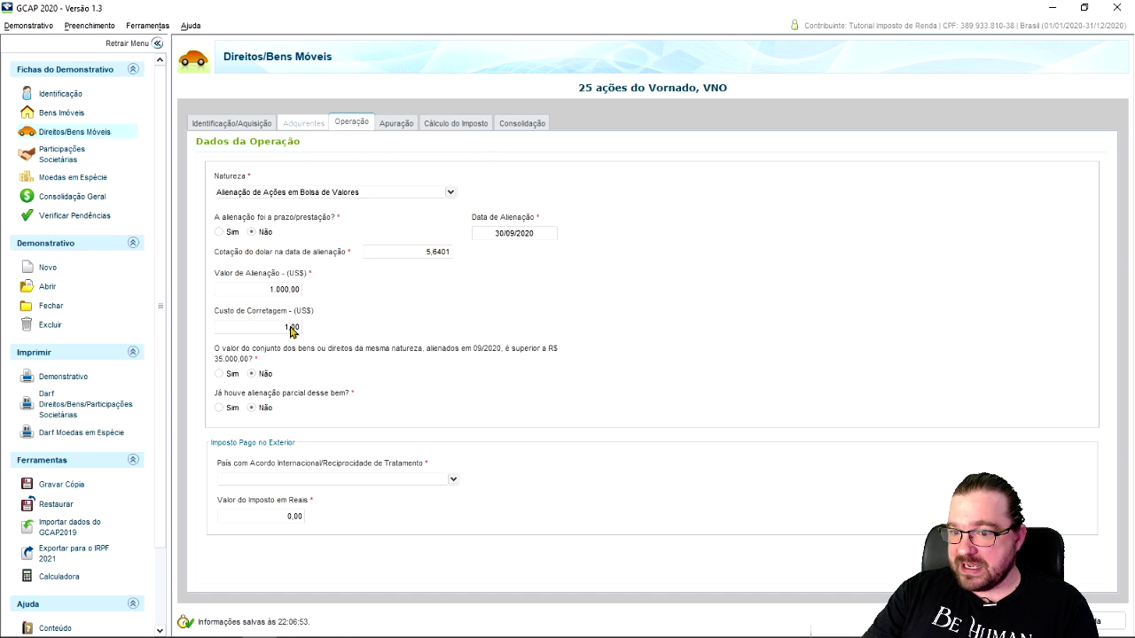
{"action": "left_click", "coordinate": [219, 373]}
- Examine the VNO item's recalculated tax and consolidation, glance at IRPF 2021, and check the foreign asset totals in Consolidação Geral
{"action": "left_click", "coordinate": [450, 126]}
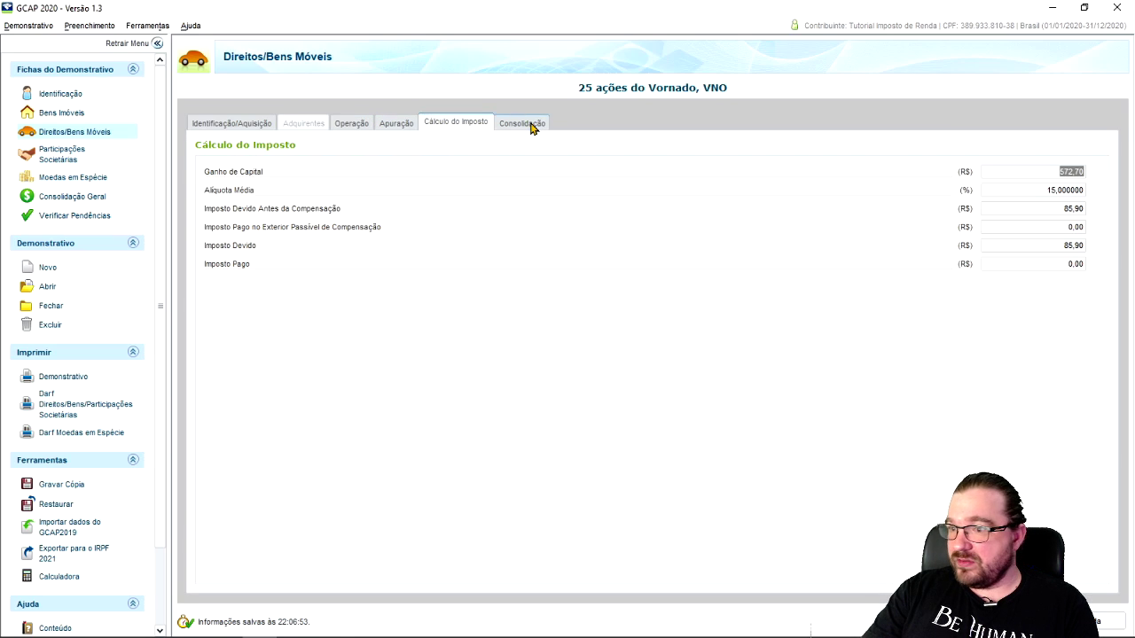
{"action": "left_click", "coordinate": [529, 127]}
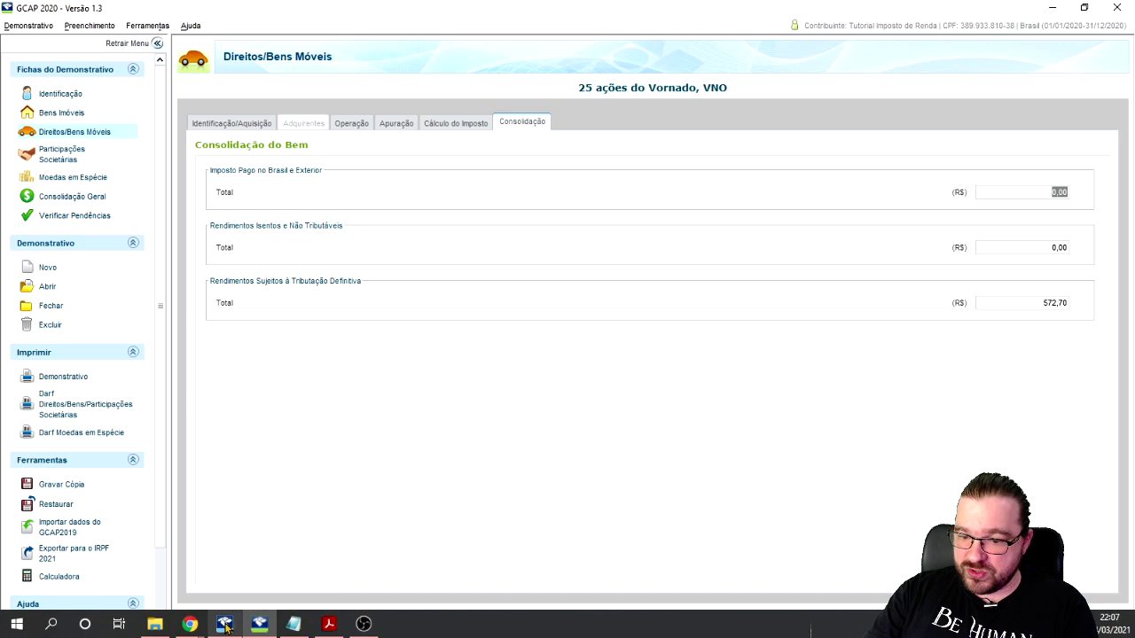
{"action": "left_click", "coordinate": [241, 630]}
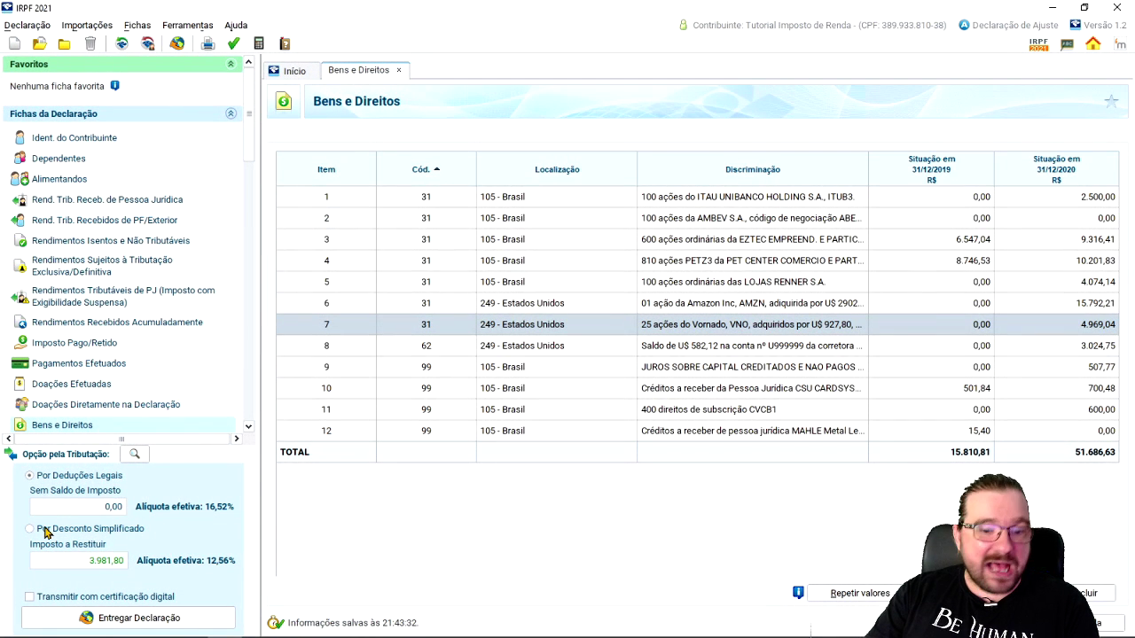
{"action": "left_click", "coordinate": [1055, 9]}
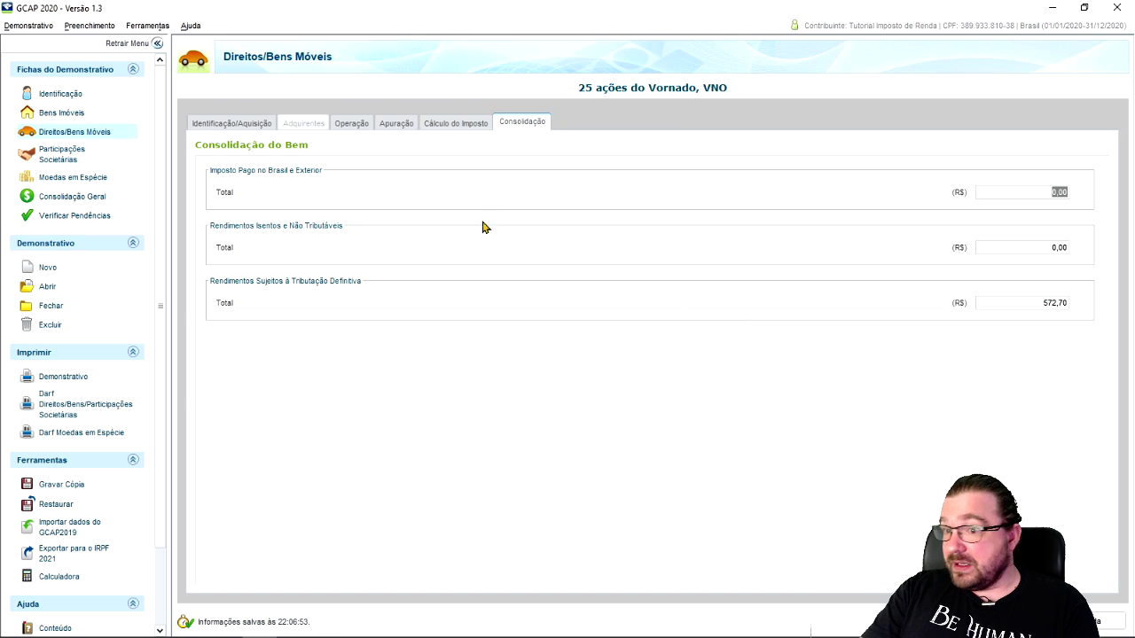
{"action": "left_click", "coordinate": [1089, 621]}
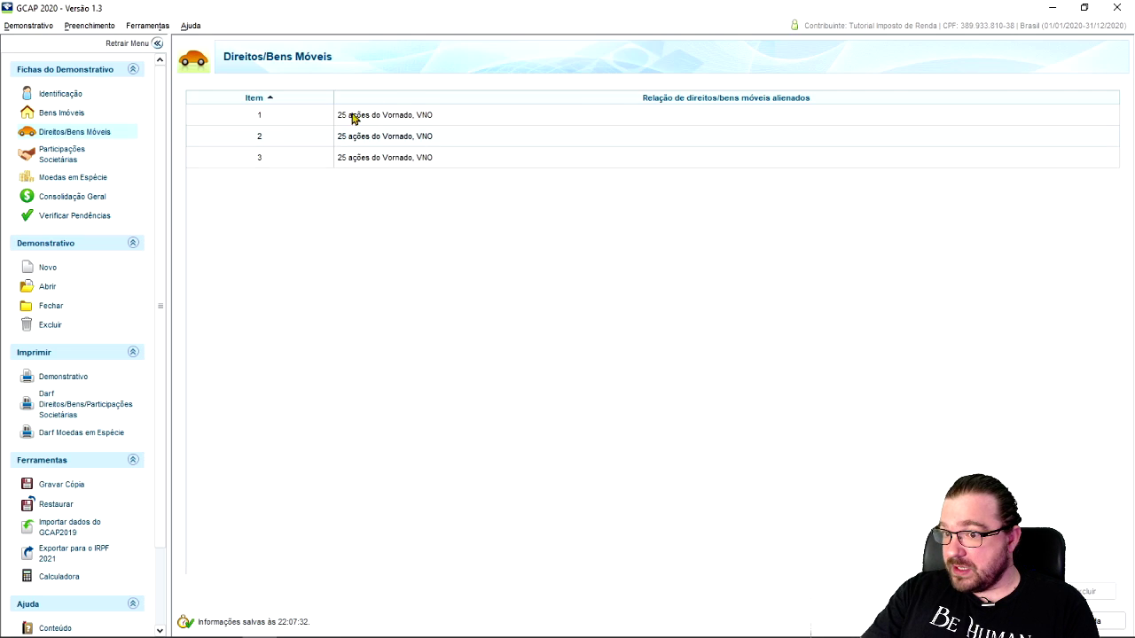
{"action": "left_click", "coordinate": [71, 197]}
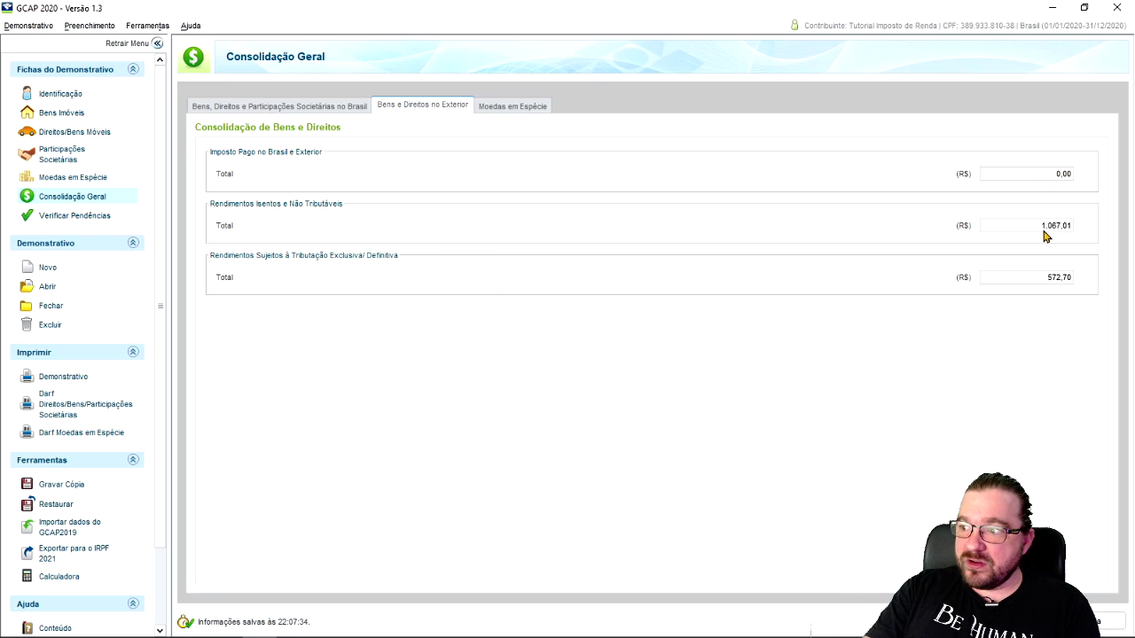
- Check the foreign exempt and exclusively taxed income totals, and preview the Direitos/Bens/Participações Societárias DARF for all months and items
{"action": "left_click_drag", "start_coordinate": [1041, 227], "coordinate": [1085, 231]}
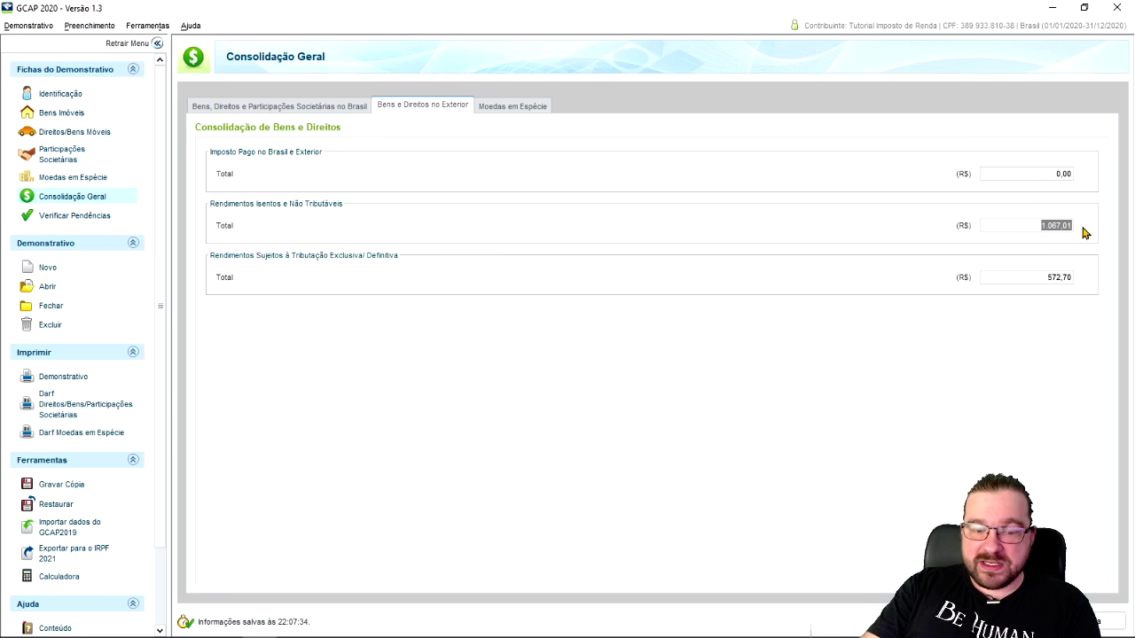
{"action": "left_click_drag", "start_coordinate": [1011, 284], "coordinate": [1085, 285]}
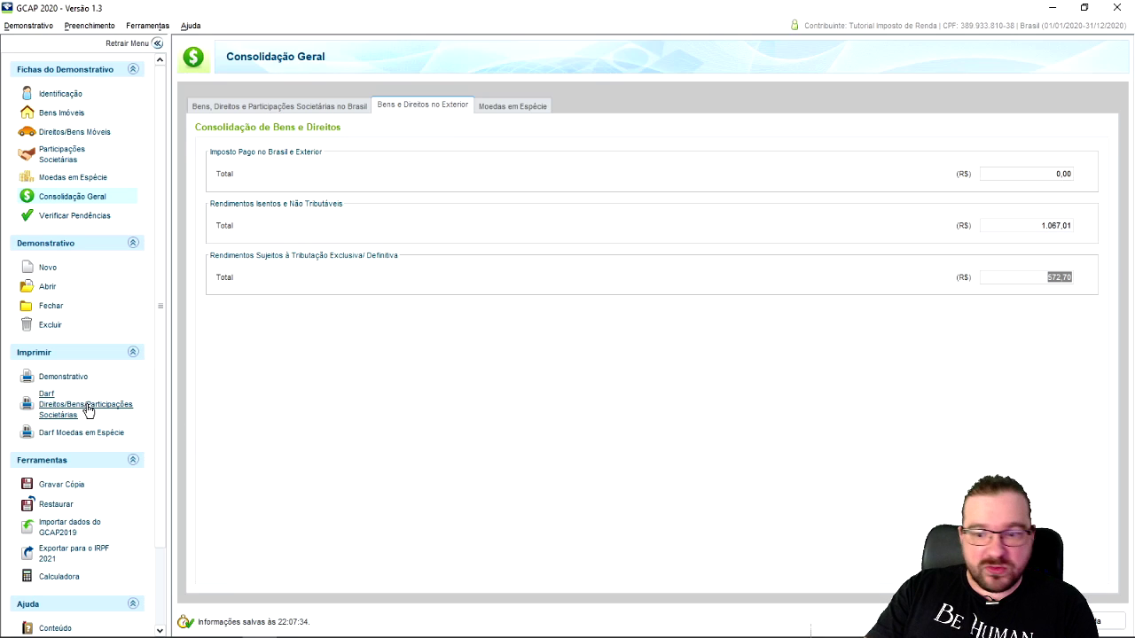
{"action": "left_click", "coordinate": [52, 408]}
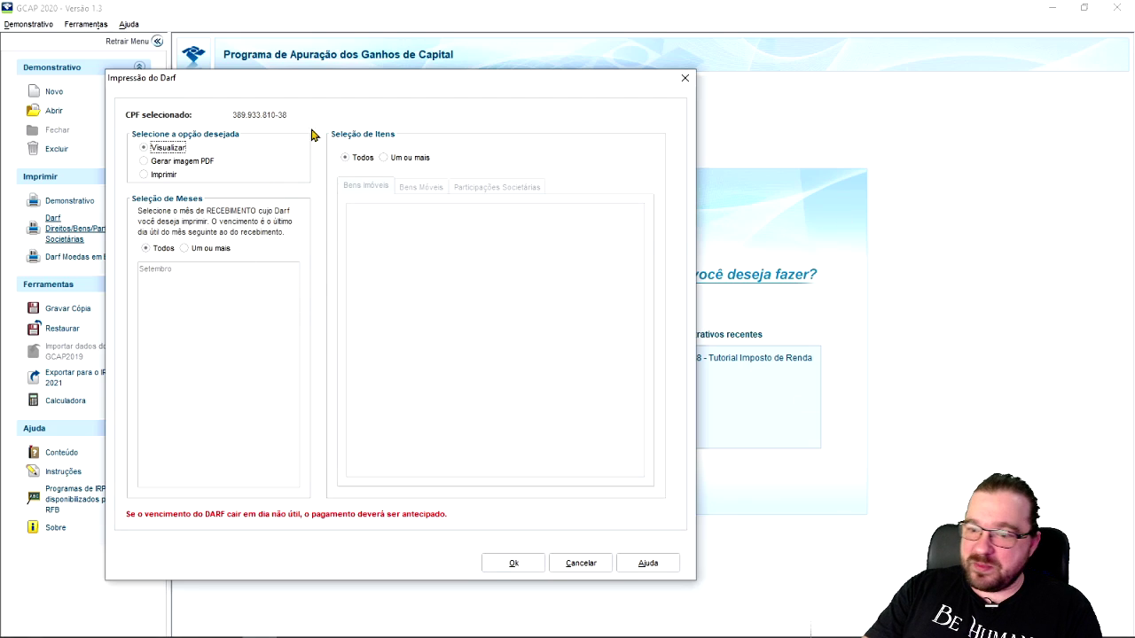
{"action": "left_click", "coordinate": [517, 566]}
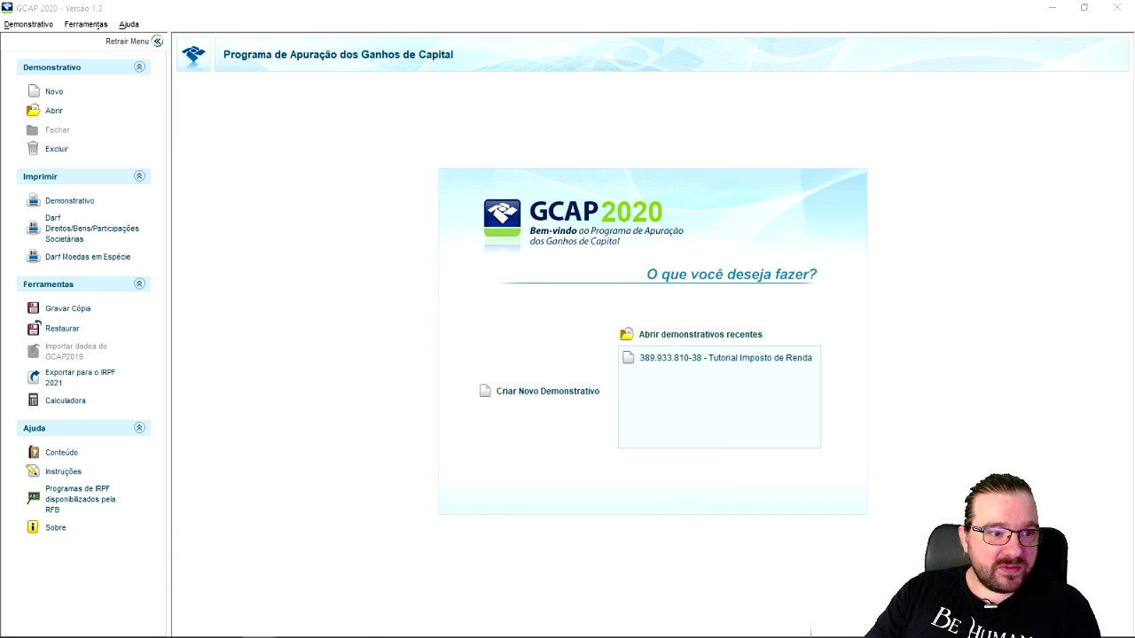
- Examine both copies of the DARF in the report, including the revenue code, due date, principal amount and minimum-payment note, and enlarge its window
{"action": "scroll", "coordinate": [760, 271], "scroll_direction": "down", "scroll_amount": 5}
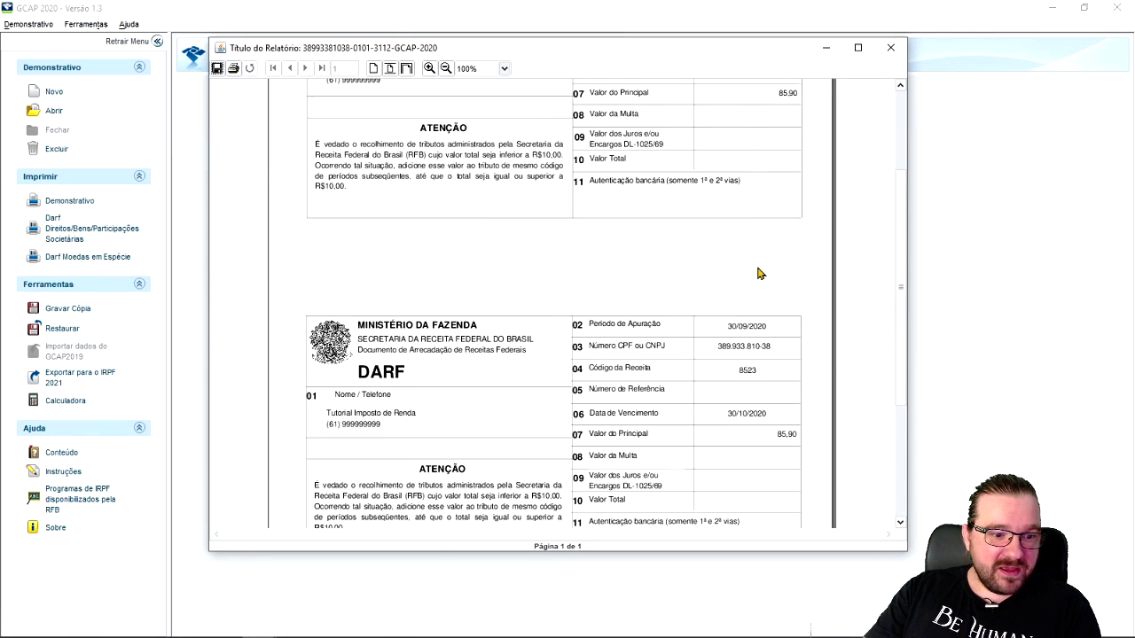
{"action": "scroll", "coordinate": [760, 272], "scroll_direction": "down", "scroll_amount": 5}
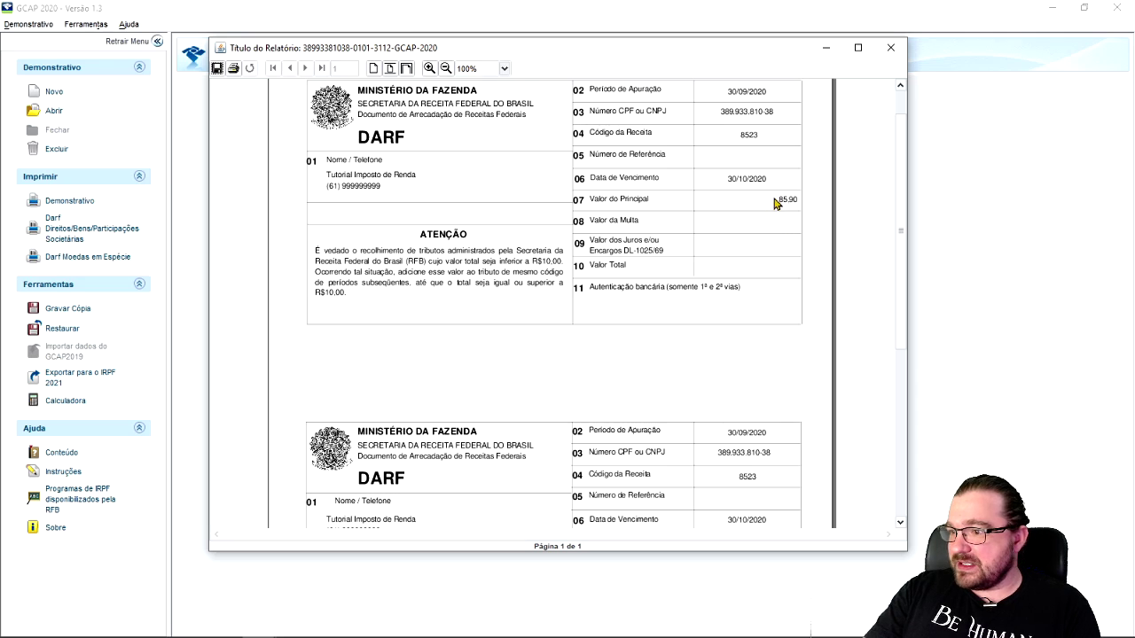
{"action": "scroll", "coordinate": [761, 238], "scroll_direction": "up", "scroll_amount": 1}
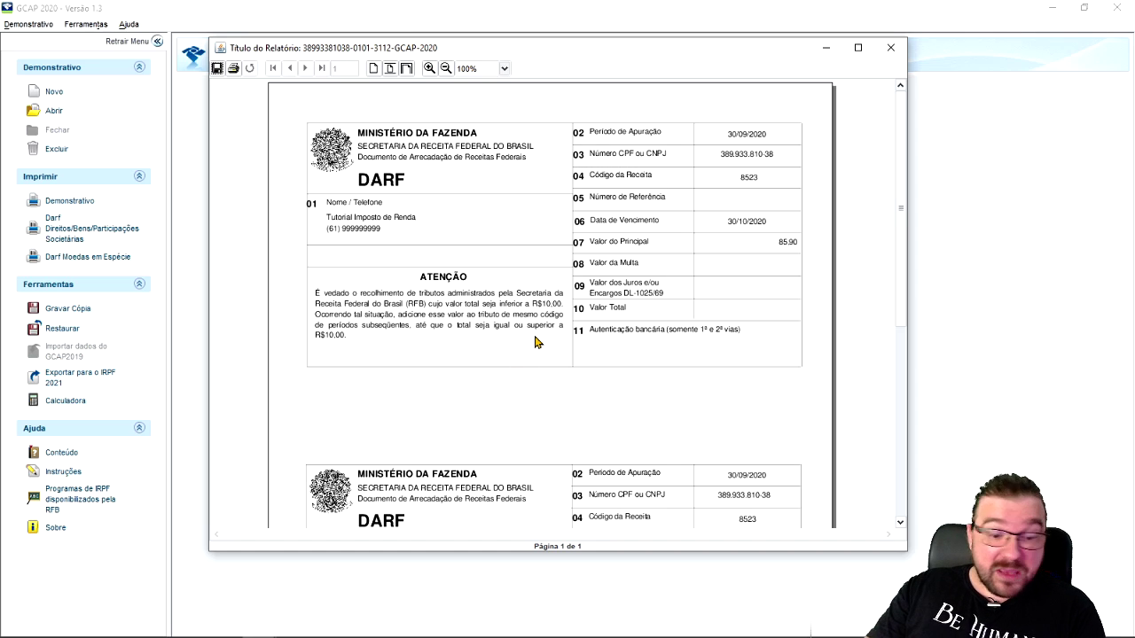
{"action": "scroll", "coordinate": [614, 355], "scroll_direction": "down", "scroll_amount": 5}
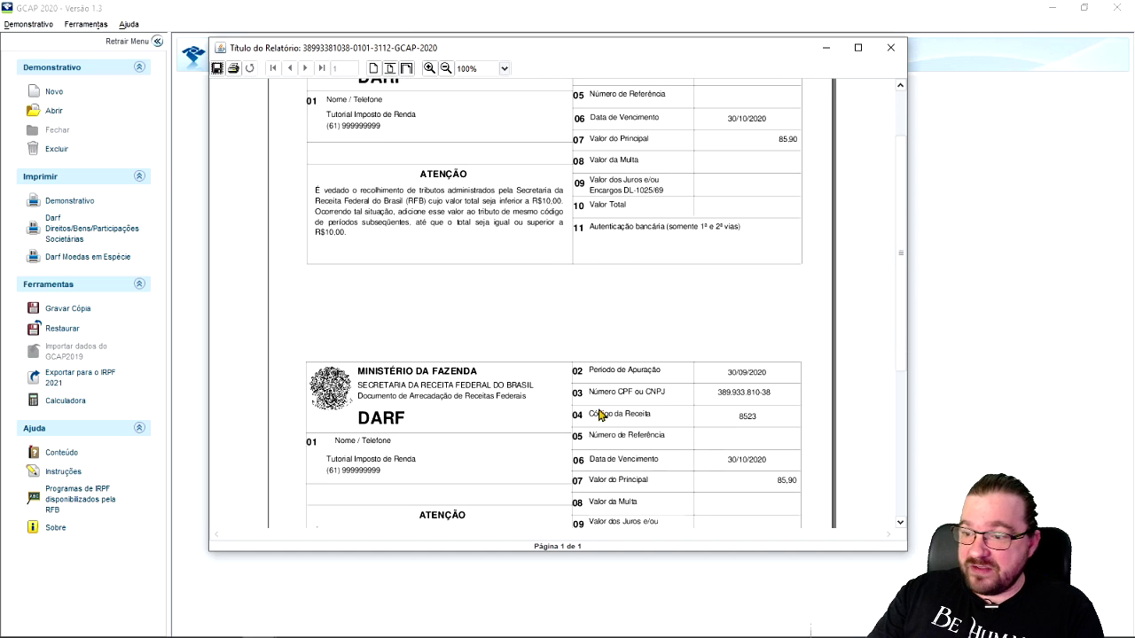
{"action": "scroll", "coordinate": [599, 450], "scroll_direction": "up", "scroll_amount": 5}
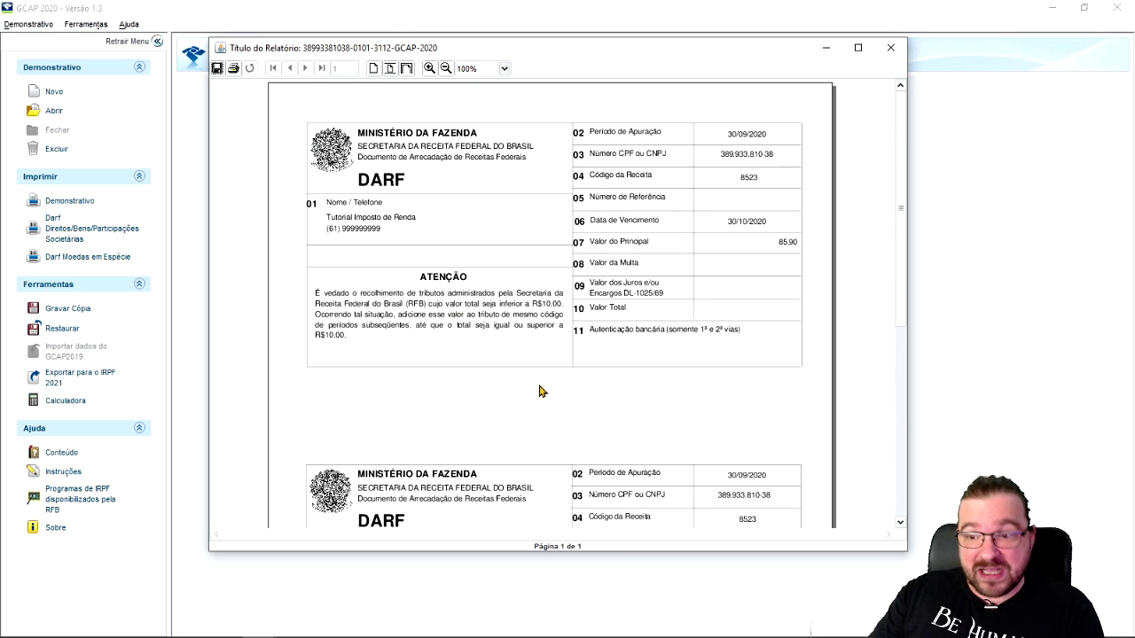
{"action": "left_click_drag", "start_coordinate": [906, 554], "coordinate": [981, 595]}
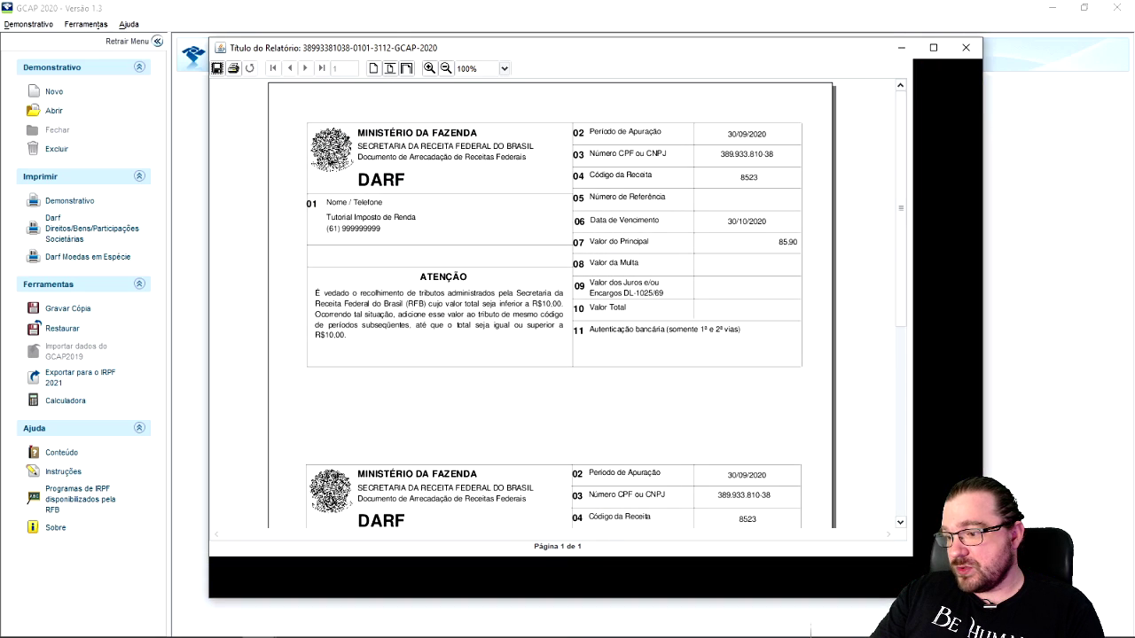
{"action": "scroll", "coordinate": [766, 462], "scroll_direction": "down", "scroll_amount": 2}
{"action": "scroll", "coordinate": [765, 462], "scroll_direction": "up", "scroll_amount": 2}
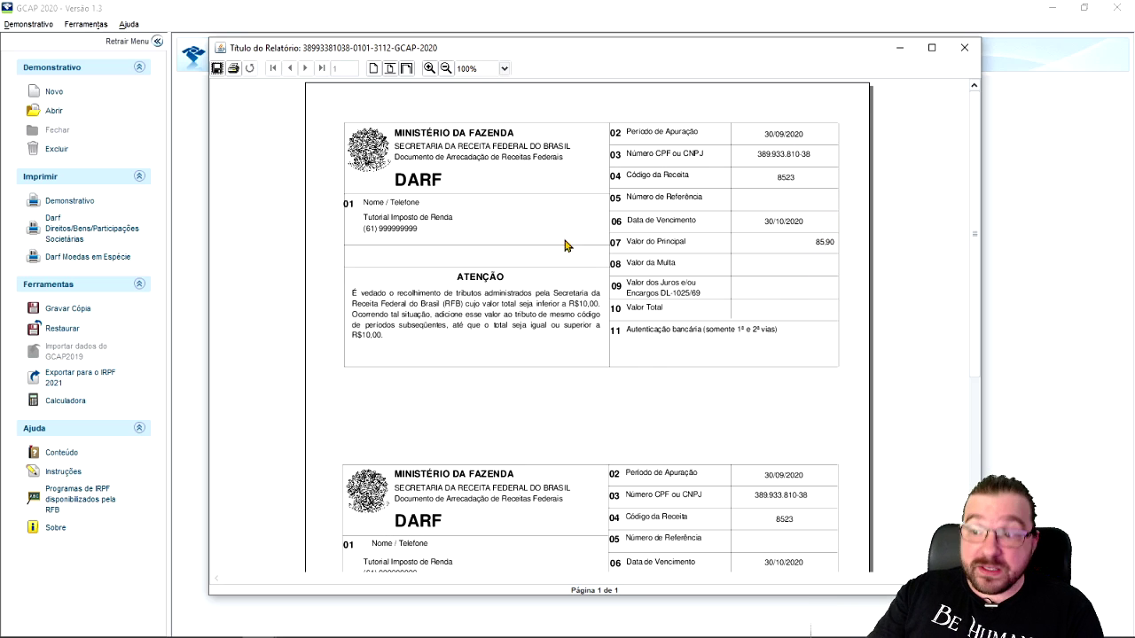
{"action": "scroll", "coordinate": [630, 368], "scroll_direction": "down", "scroll_amount": 3}
{"action": "scroll", "coordinate": [636, 362], "scroll_direction": "down", "scroll_amount": 3}
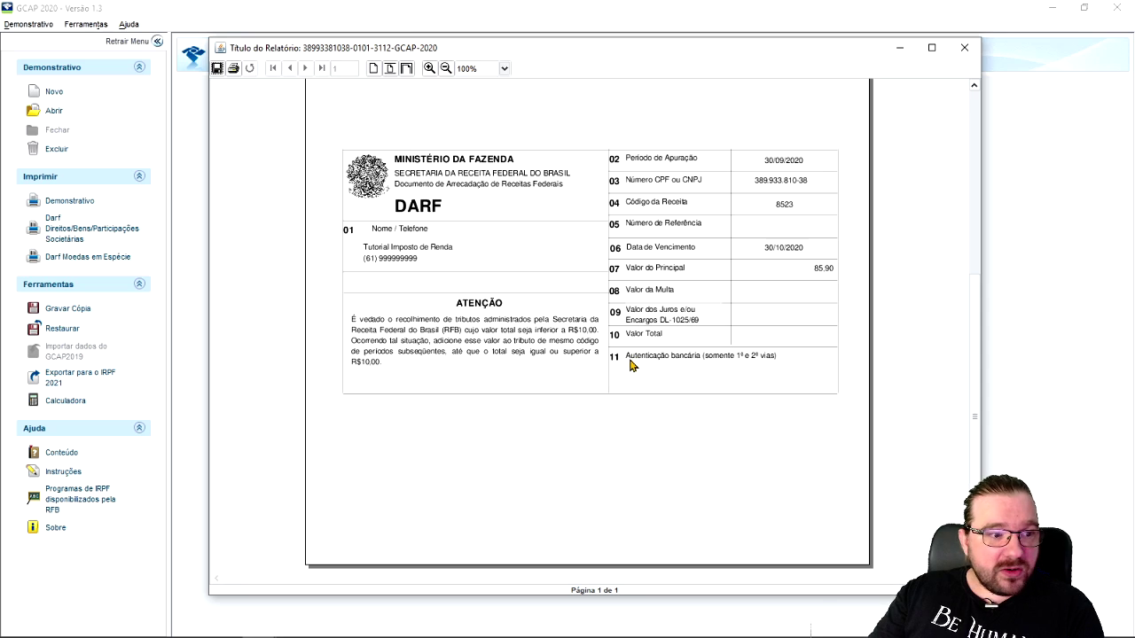
{"action": "scroll", "coordinate": [631, 365], "scroll_direction": "up", "scroll_amount": 6}
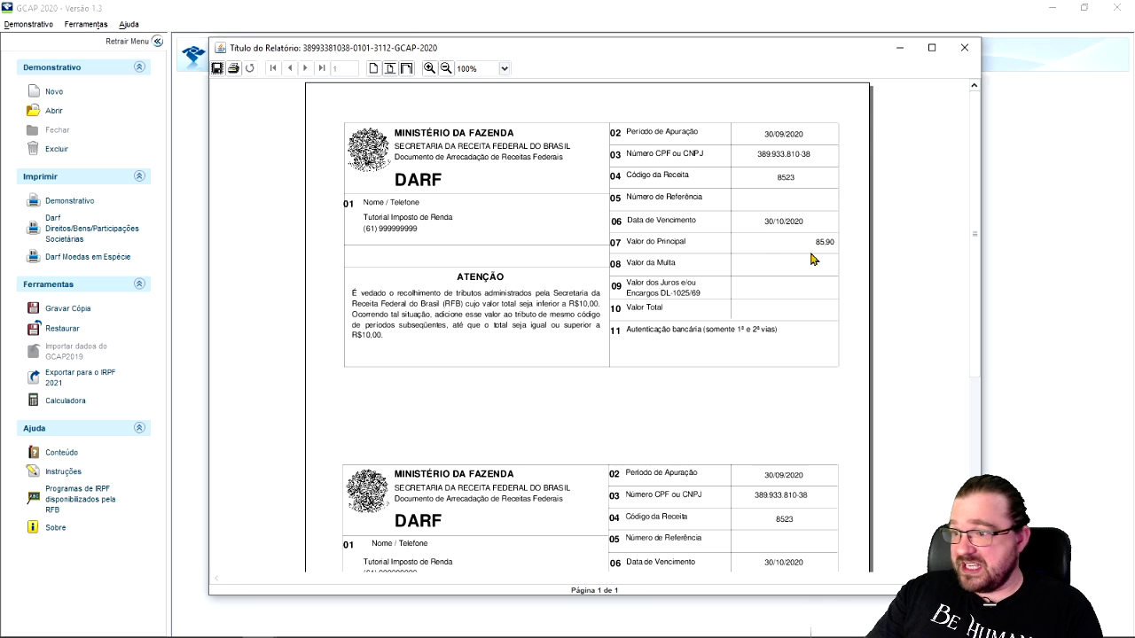
- Minimize the DARF report, reopen the recent demonstrativo, and review its pending issues and the foreign asset totals in Consolidação Geral
{"action": "left_click", "coordinate": [899, 47]}
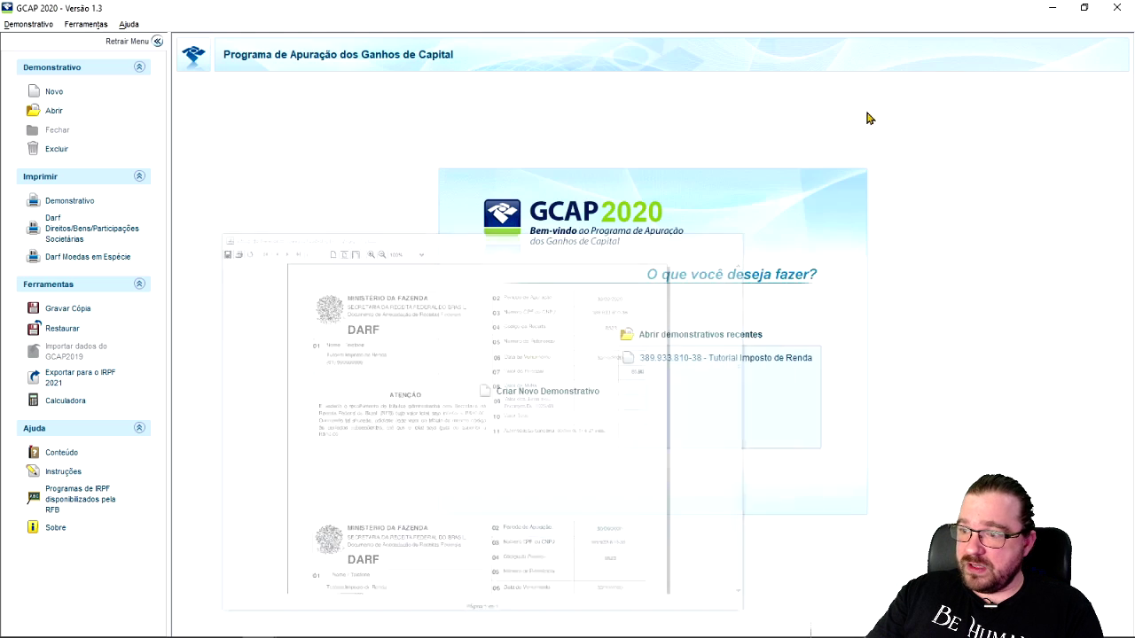
{"action": "left_click", "coordinate": [736, 360]}
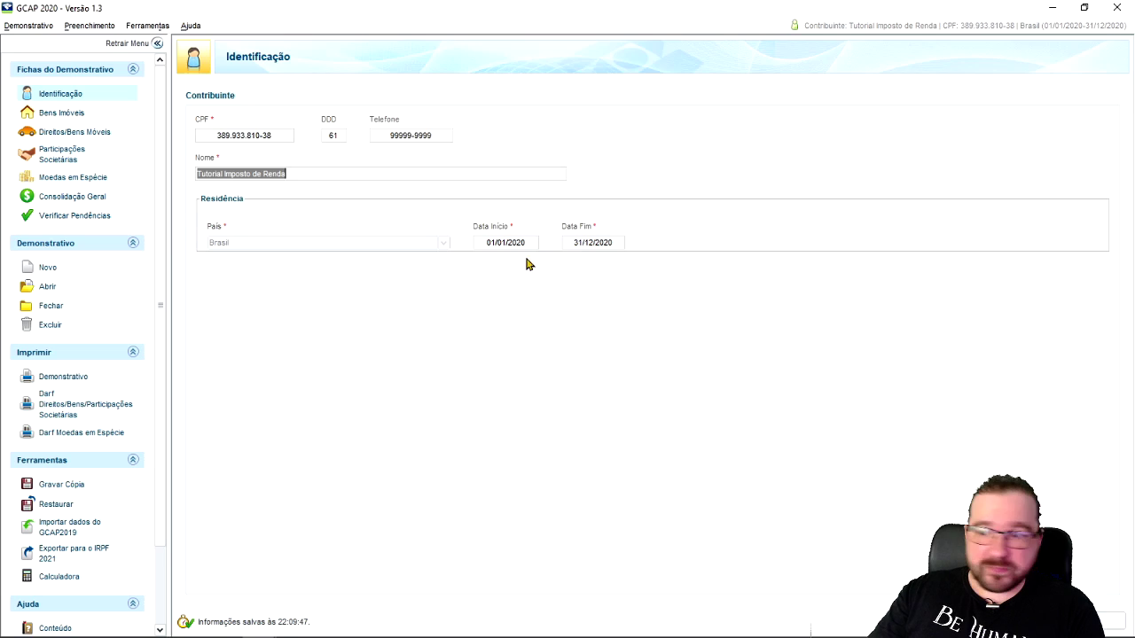
{"action": "left_click", "coordinate": [84, 196]}
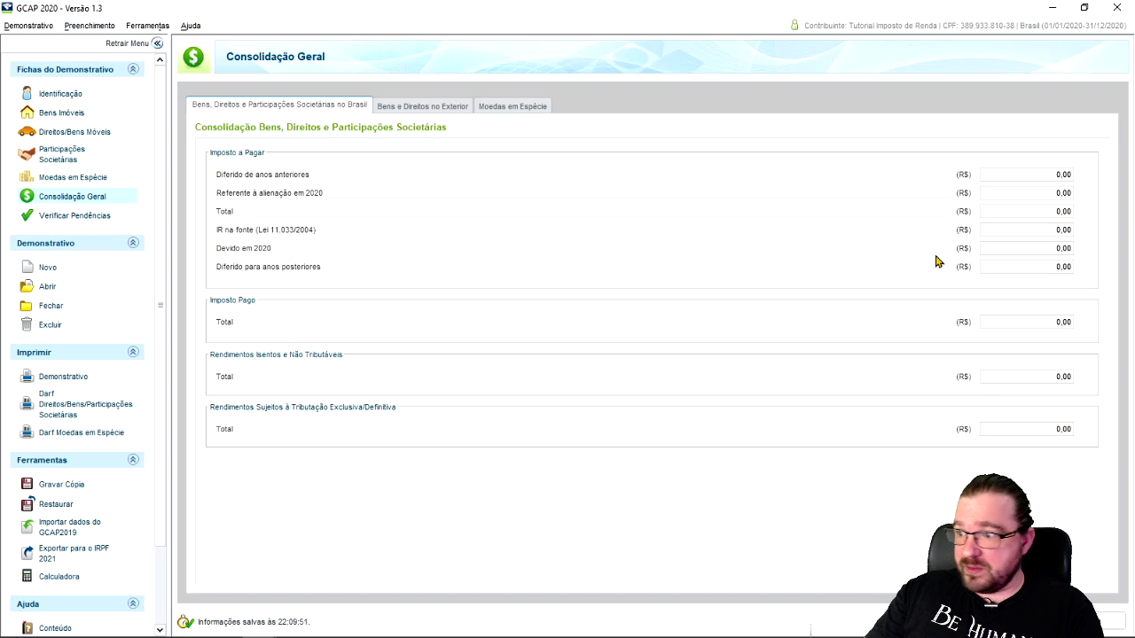
{"action": "left_click", "coordinate": [62, 216]}
{"action": "left_click", "coordinate": [566, 343]}
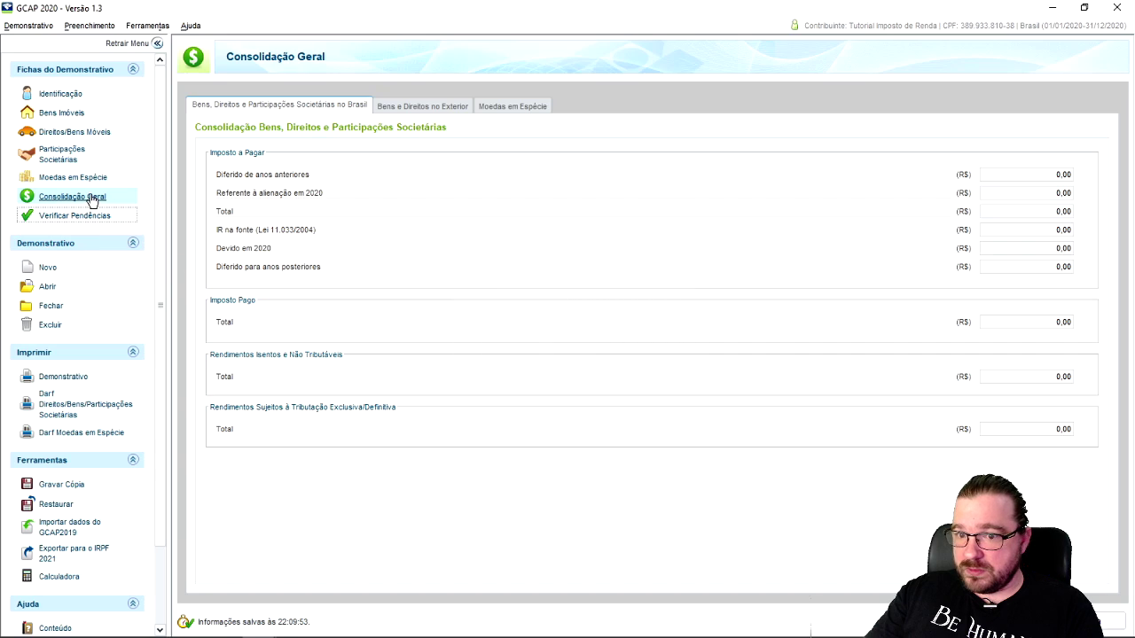
{"action": "left_click", "coordinate": [96, 196]}
{"action": "left_click", "coordinate": [416, 106]}
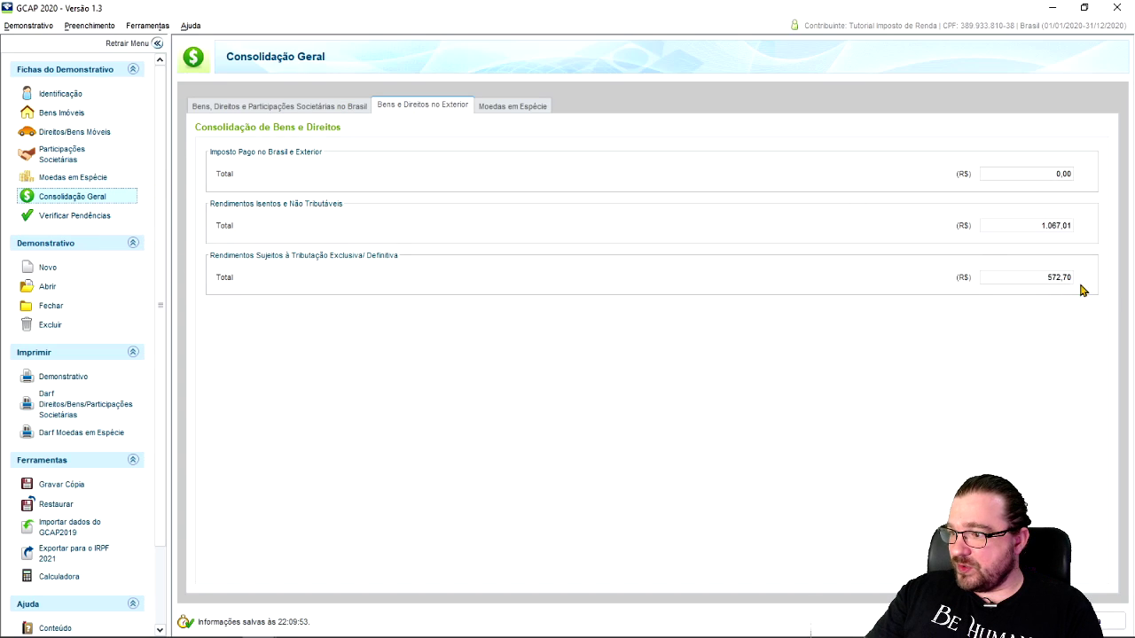
- Glance at the Acrobat Reader guidance, IRPF 2021 and the DARF report, and return to the foreign asset consolidation in GCAP 2020
{"action": "left_click", "coordinate": [330, 624]}
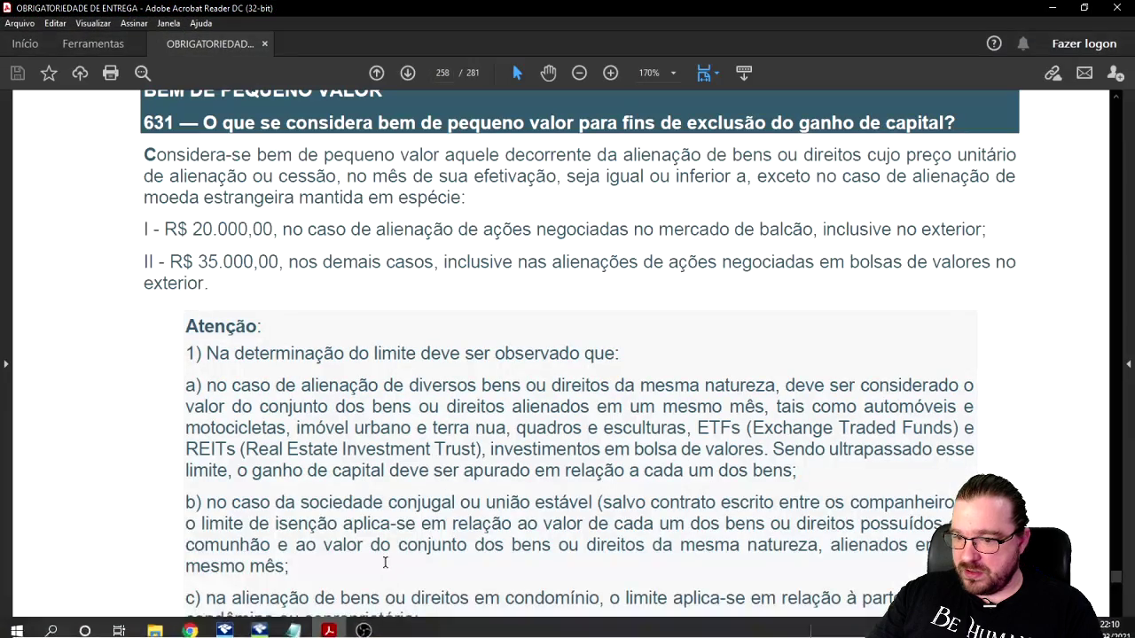
{"action": "left_click", "coordinate": [1053, 8]}
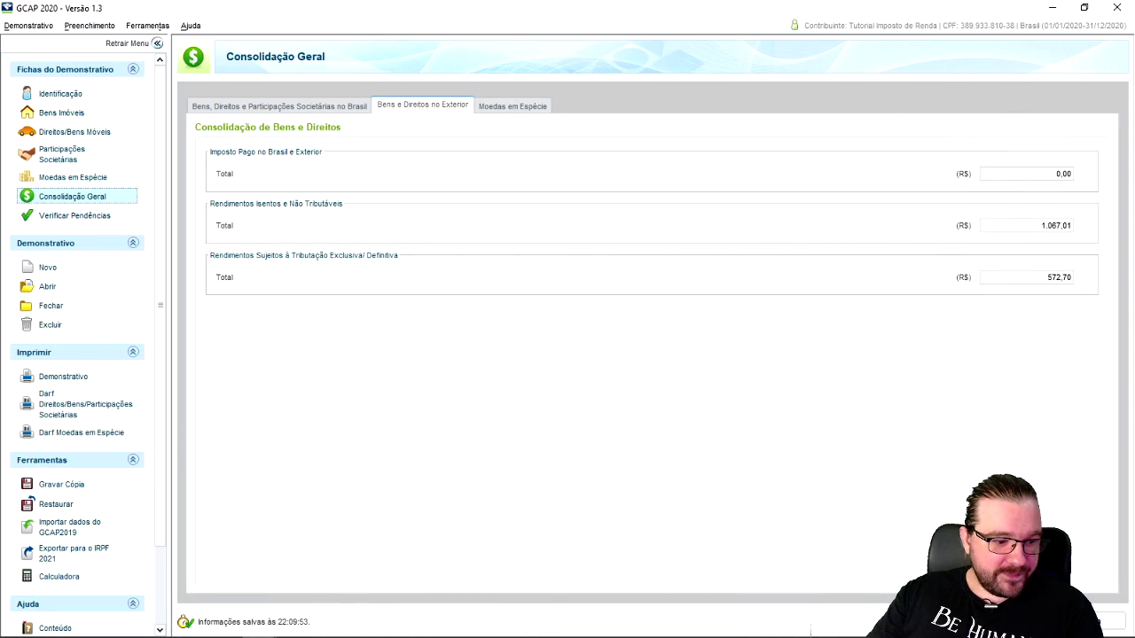
{"action": "key", "text": "alt+Tab"}
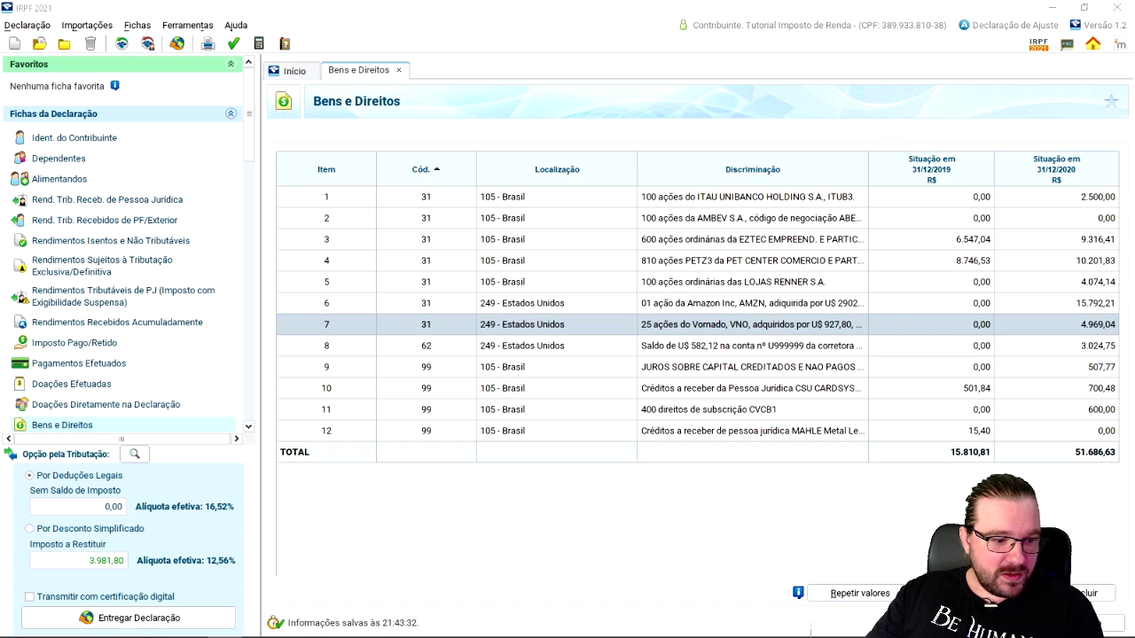
{"action": "key", "text": "alt+Tab"}
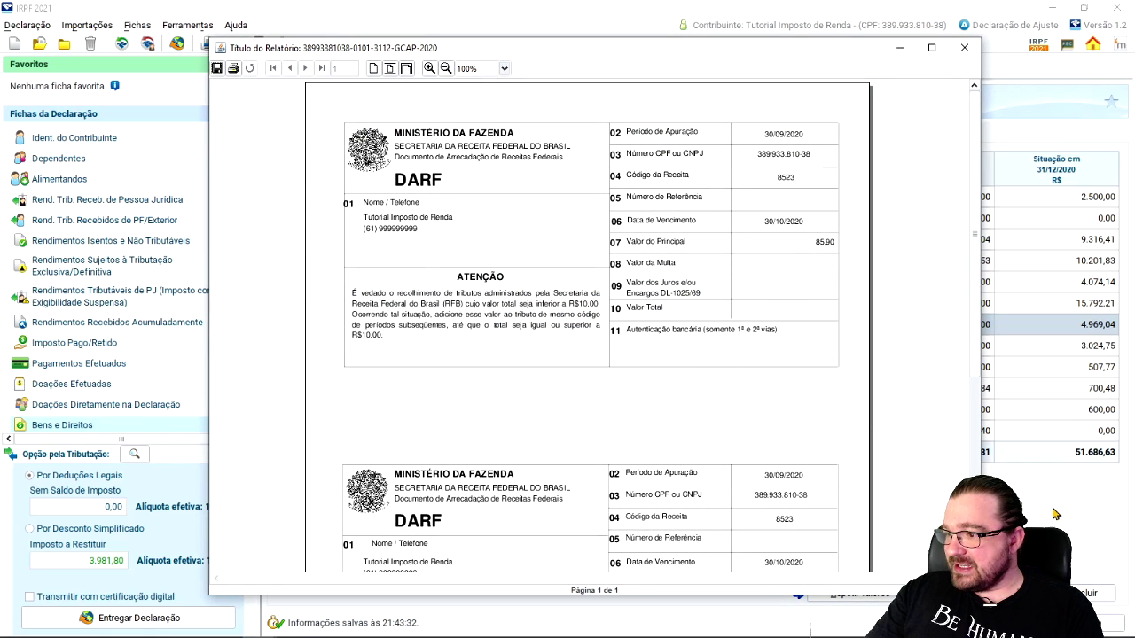
{"action": "key", "text": "alt+Tab"}
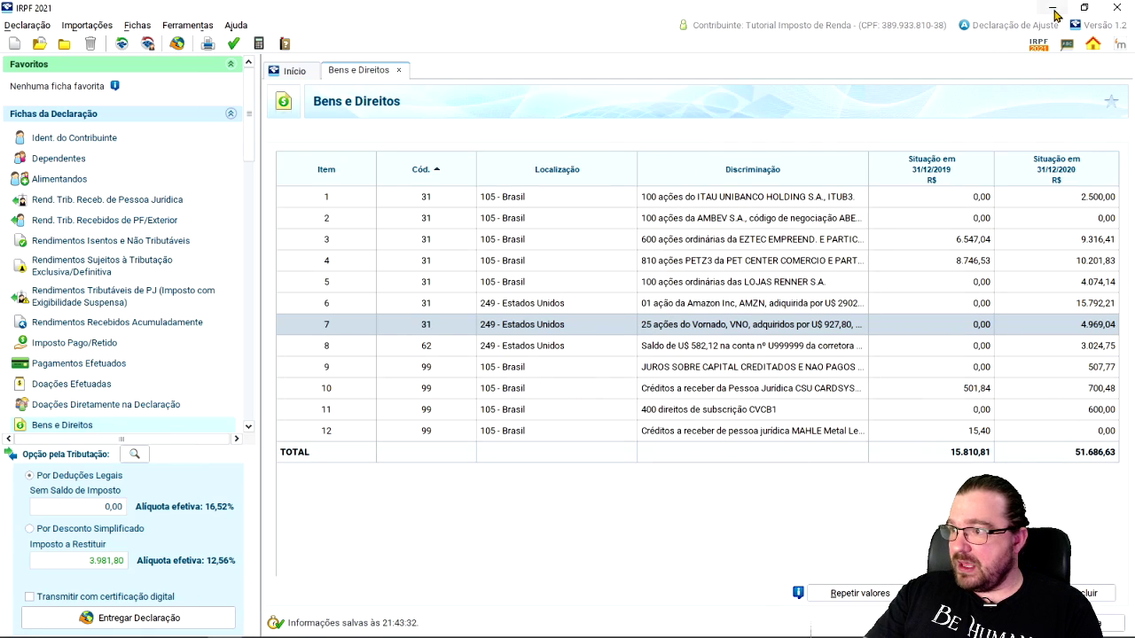
{"action": "left_click", "coordinate": [1053, 11]}
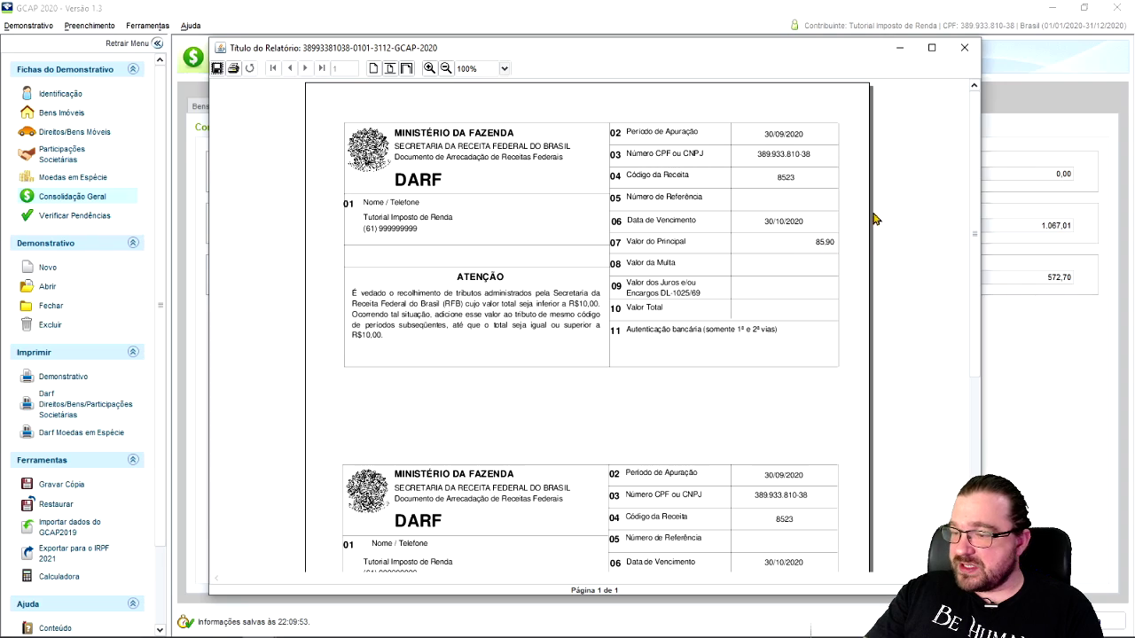
{"action": "left_click", "coordinate": [899, 48]}
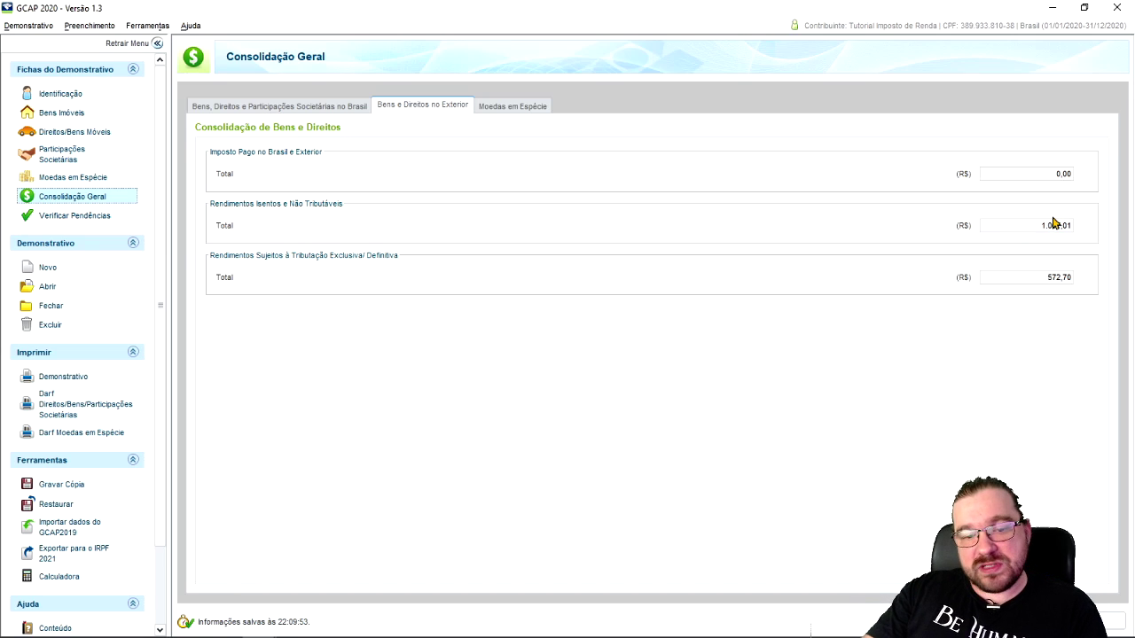
- View Bens e Direitos in IRPF 2021, return to GCAP 2020 and close the DARF report window
{"action": "left_click", "coordinate": [243, 625]}
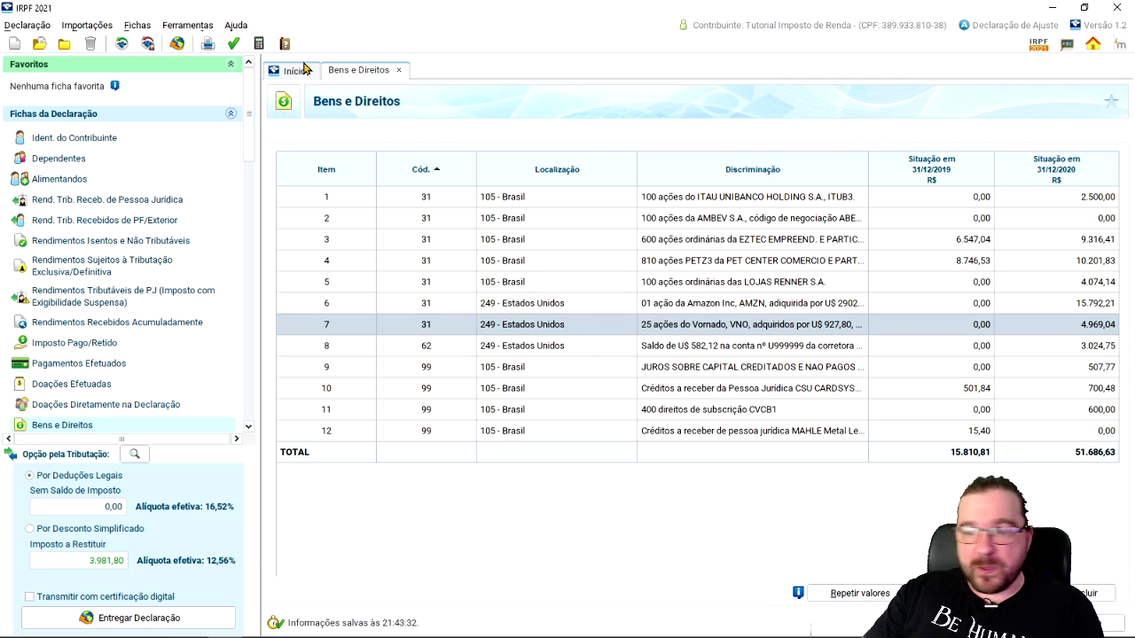
{"action": "mouse_move", "coordinate": [259, 624]}
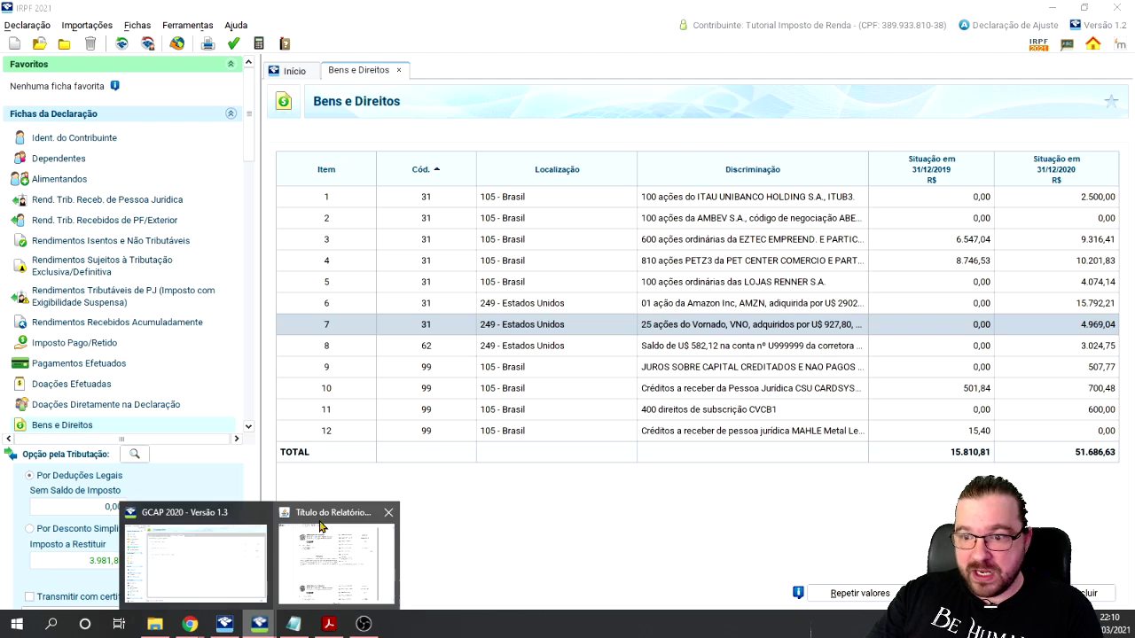
{"action": "left_click", "coordinate": [209, 567]}
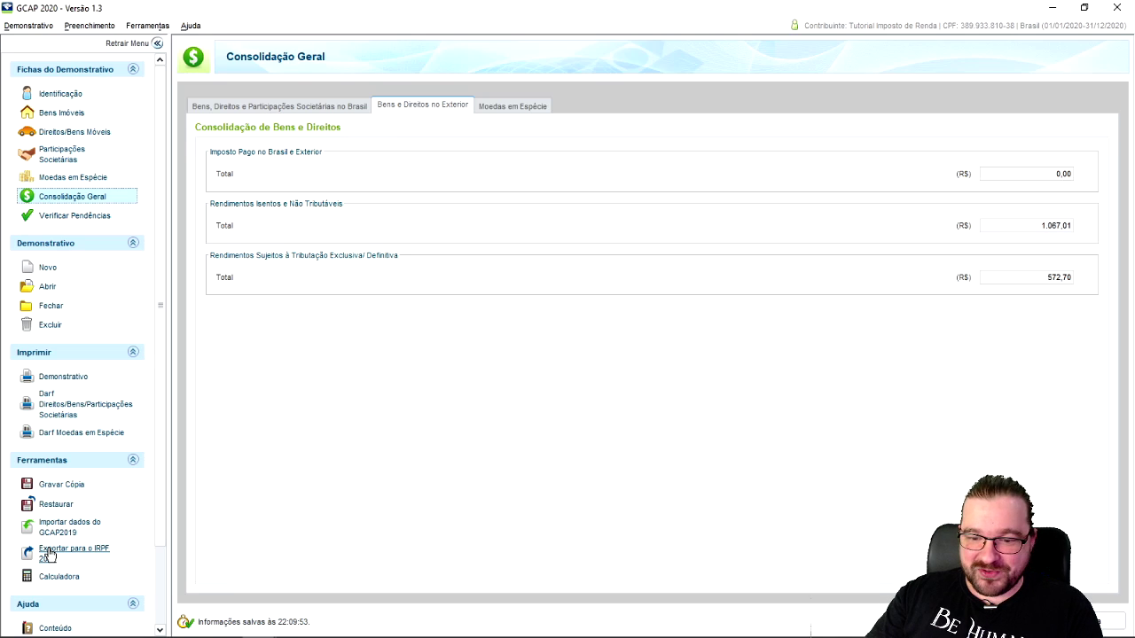
{"action": "left_click", "coordinate": [258, 624]}
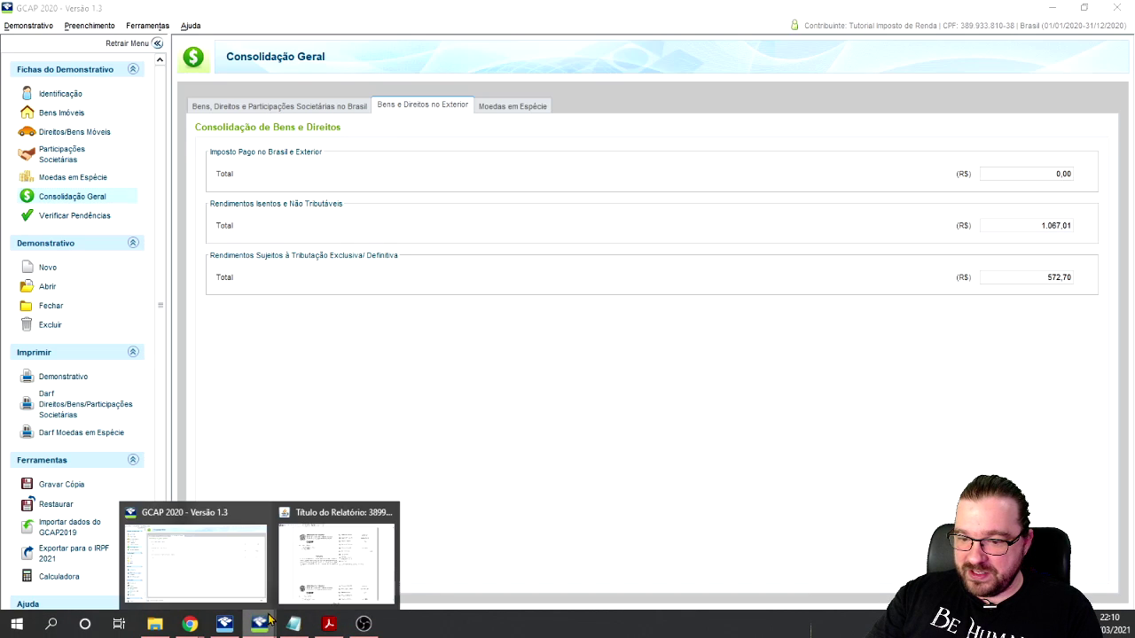
{"action": "left_click", "coordinate": [378, 517]}
{"action": "key", "text": "alt+F4"}
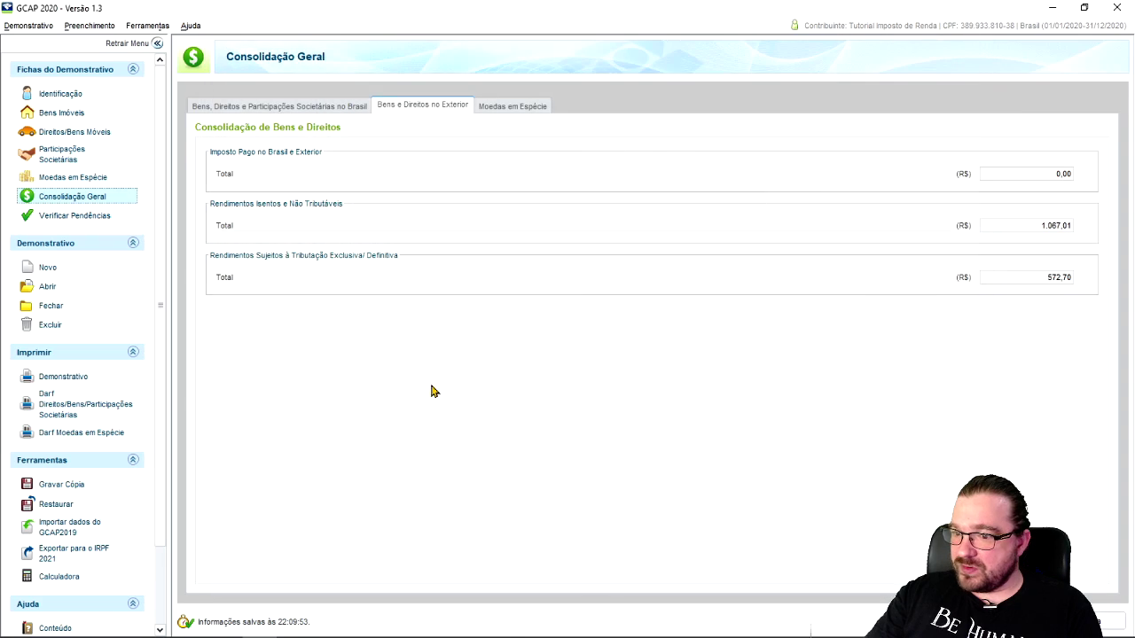
- Export the taxpayer's demonstrativo for IRPF 2021, saving the file in X:\Documentos
{"action": "left_click", "coordinate": [95, 553]}
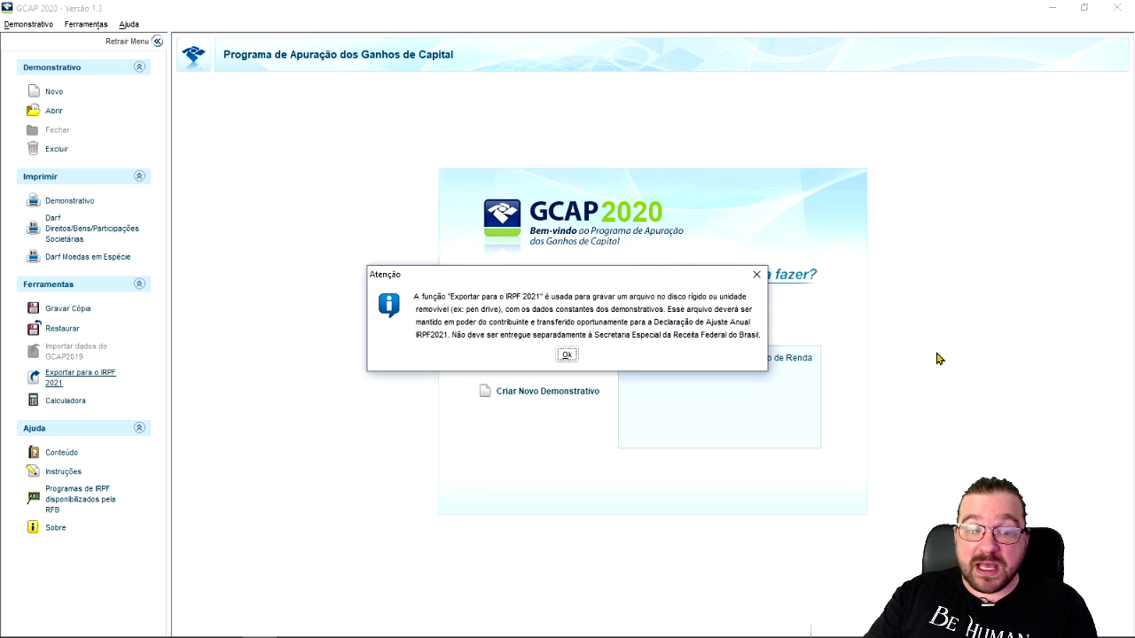
{"action": "left_click", "coordinate": [568, 357]}
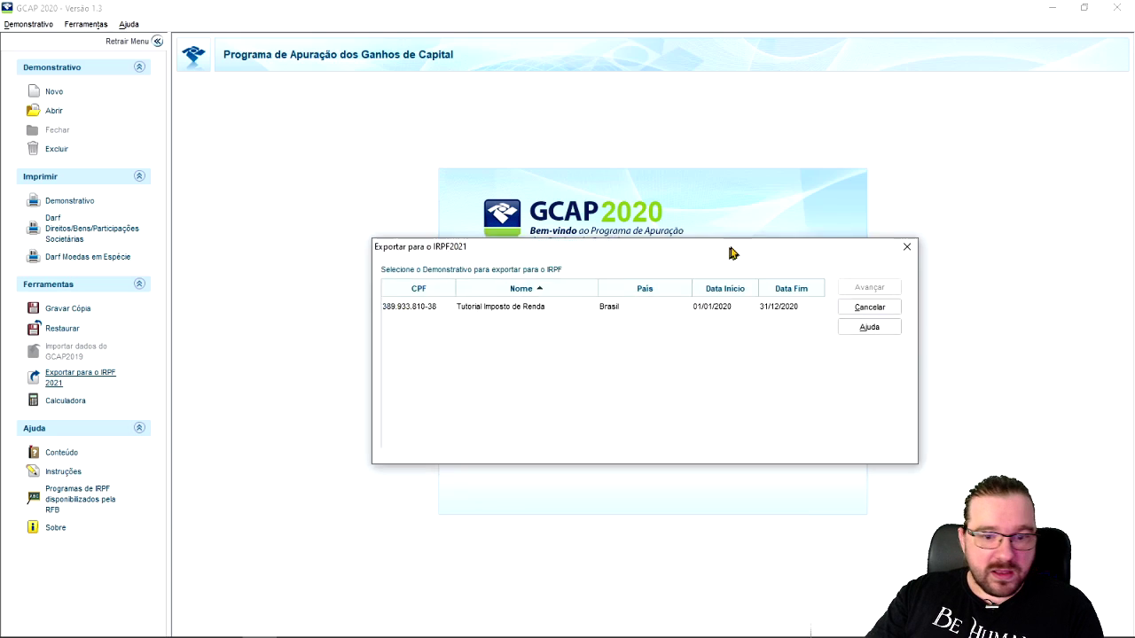
{"action": "left_click", "coordinate": [514, 291]}
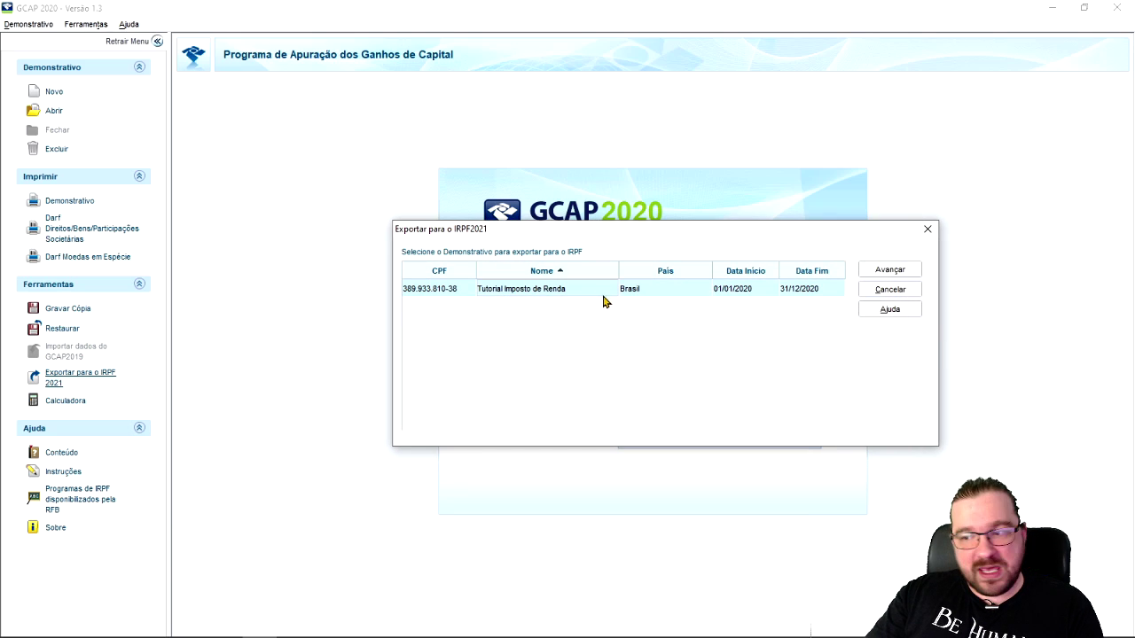
{"action": "left_click", "coordinate": [888, 271]}
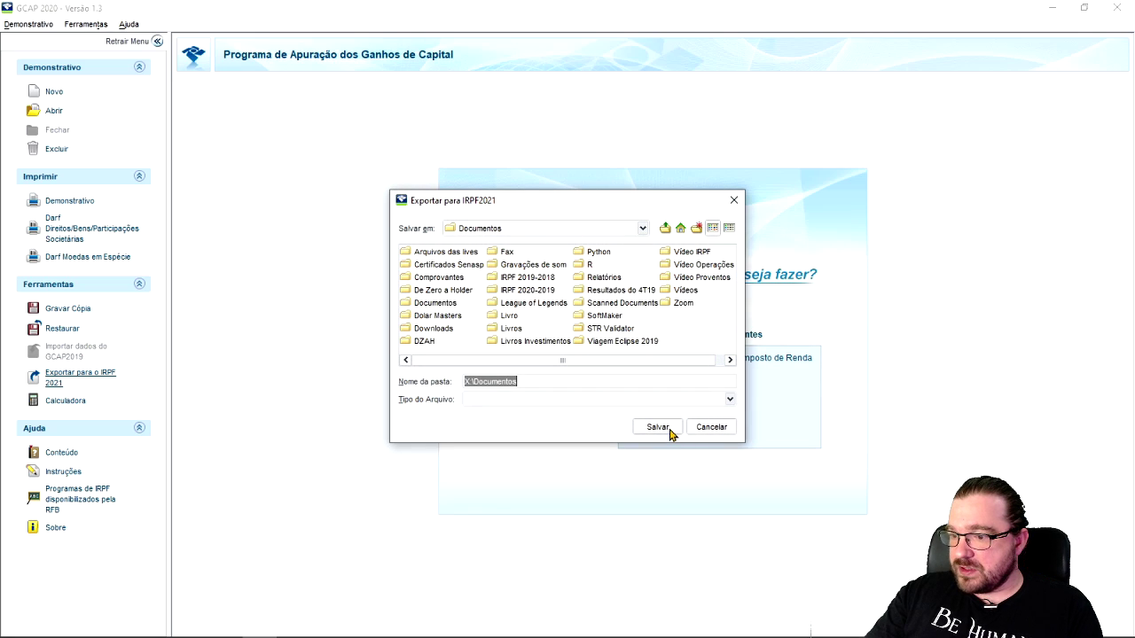
{"action": "left_click", "coordinate": [671, 432]}
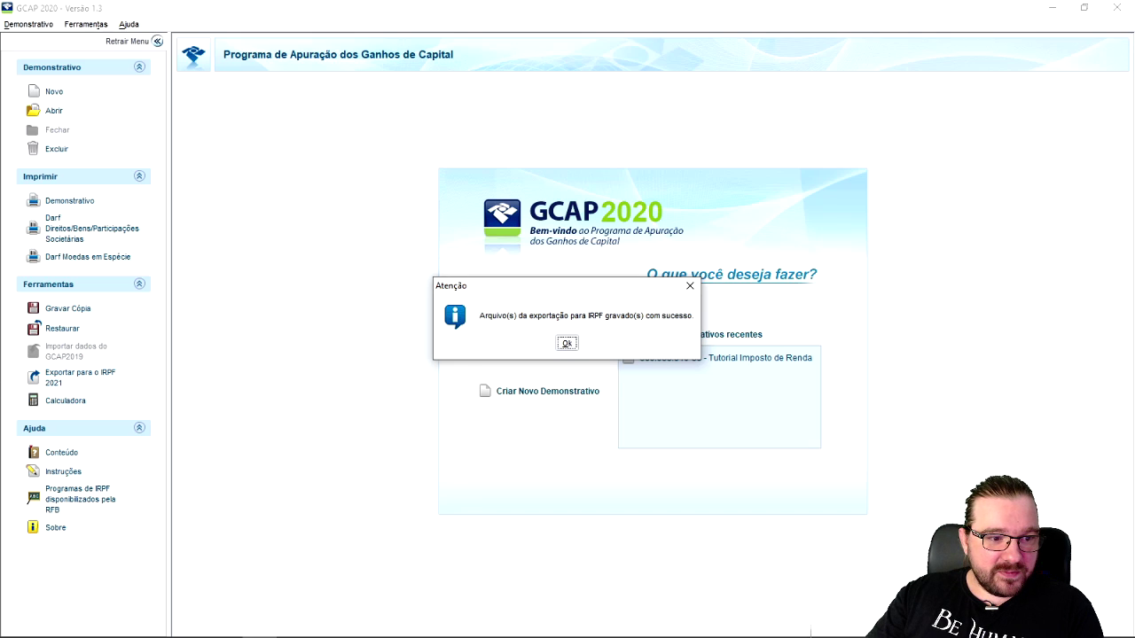
- Dismiss the export notice, reopen the recent demonstrativo, and view Consolidação Geral and the alienated items in Direitos/Bens Móveis
{"action": "left_click", "coordinate": [568, 345]}
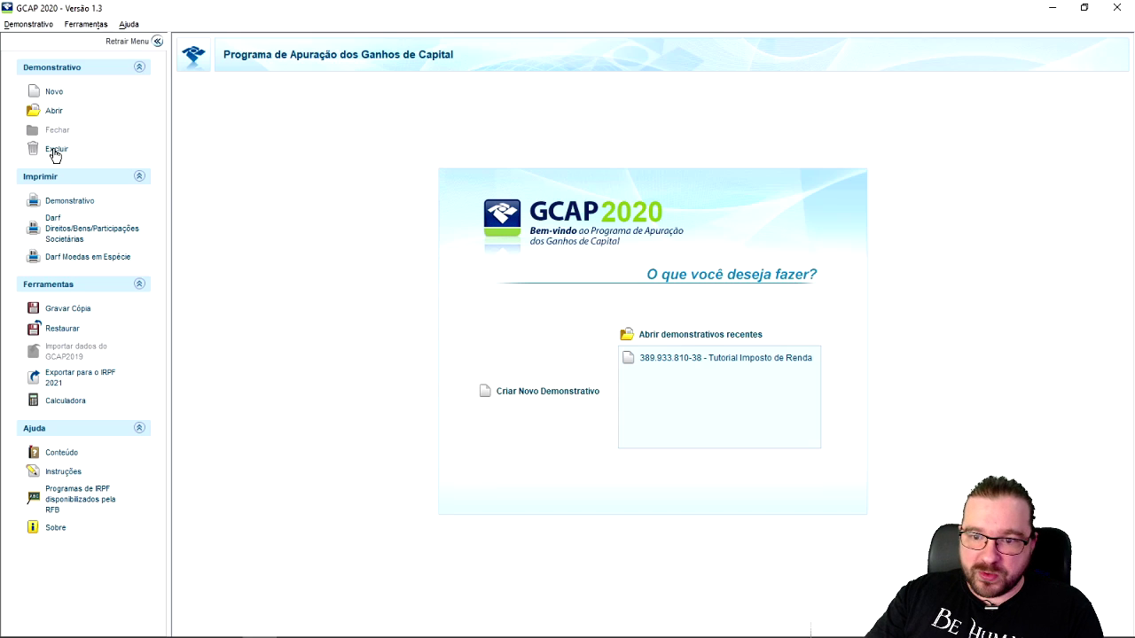
{"action": "left_click", "coordinate": [718, 358]}
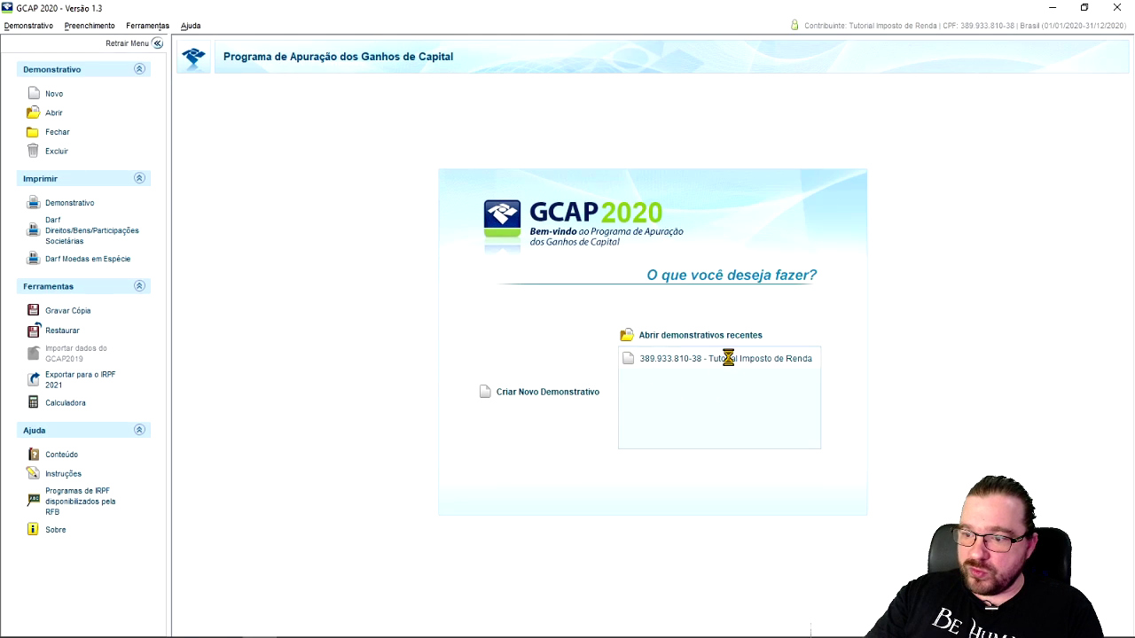
{"action": "left_click", "coordinate": [76, 196]}
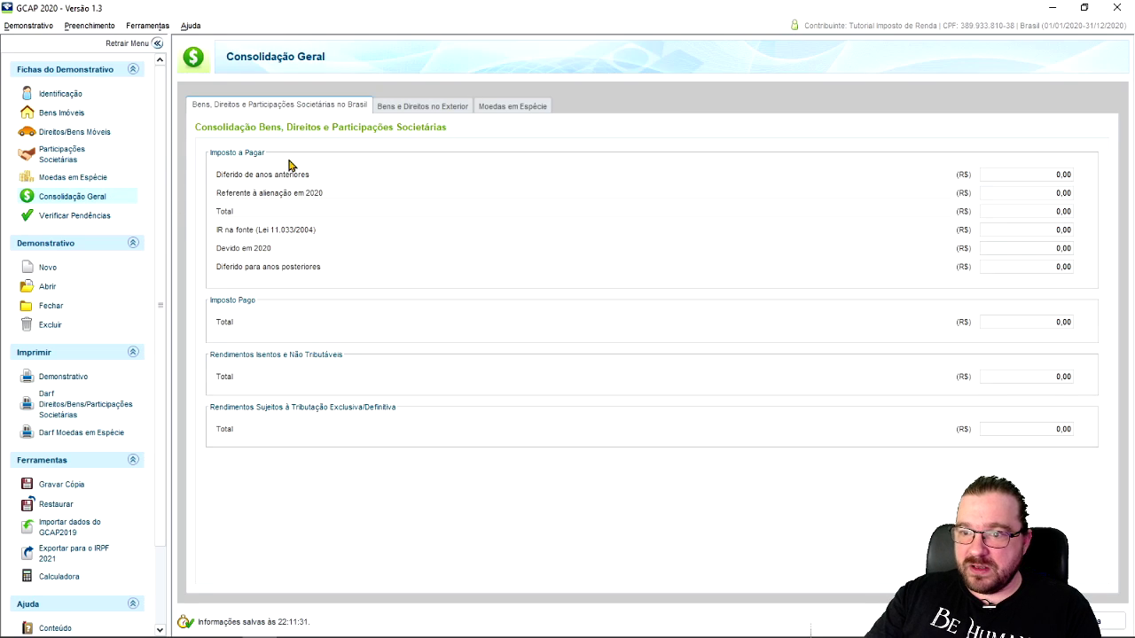
{"action": "left_click", "coordinate": [63, 131]}
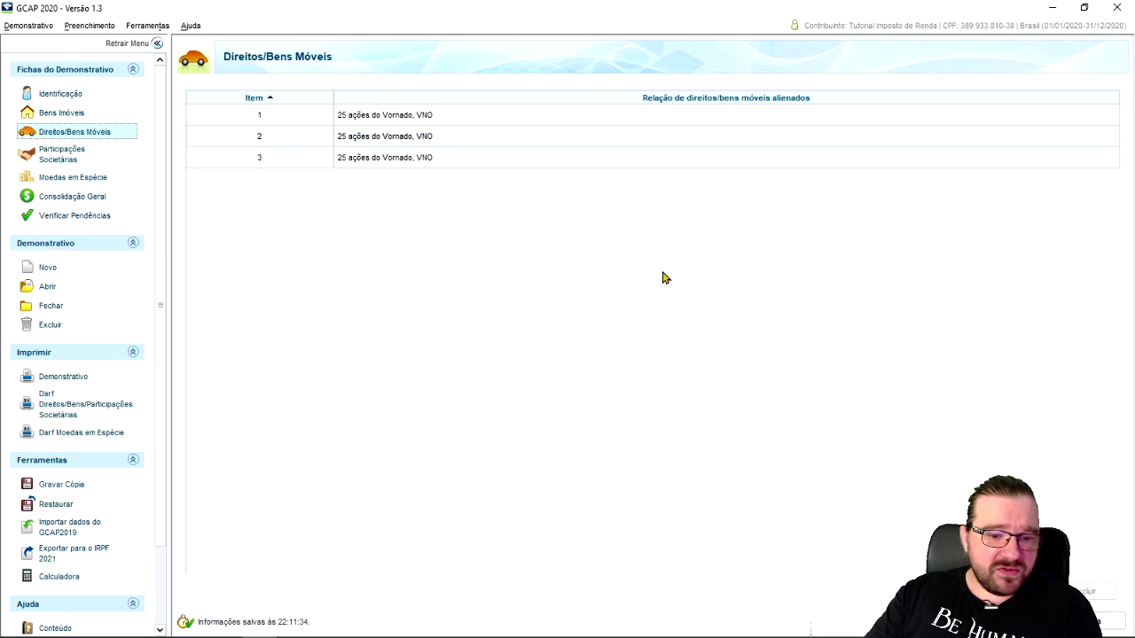
- Switch to IRPF 2021 and import the exported GCAP 2020 data into the Ganhos de Capital section of the declaration
{"action": "left_click", "coordinate": [1052, 9]}
{"action": "scroll", "coordinate": [161, 352], "scroll_direction": "down", "scroll_amount": 10}
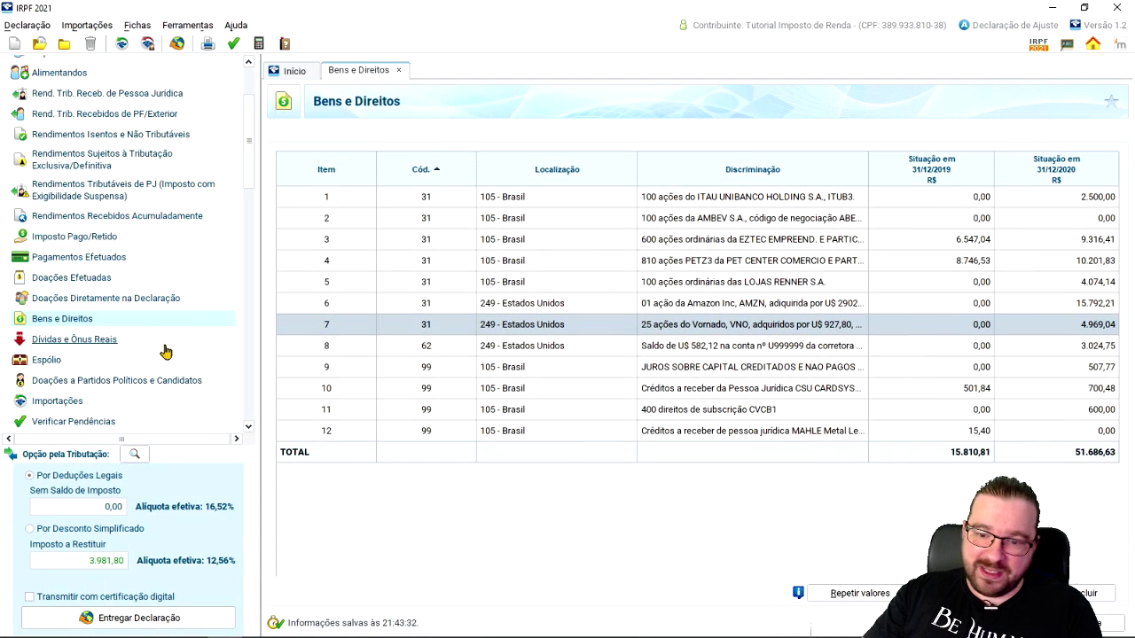
{"action": "scroll", "coordinate": [195, 319], "scroll_direction": "up", "scroll_amount": 5}
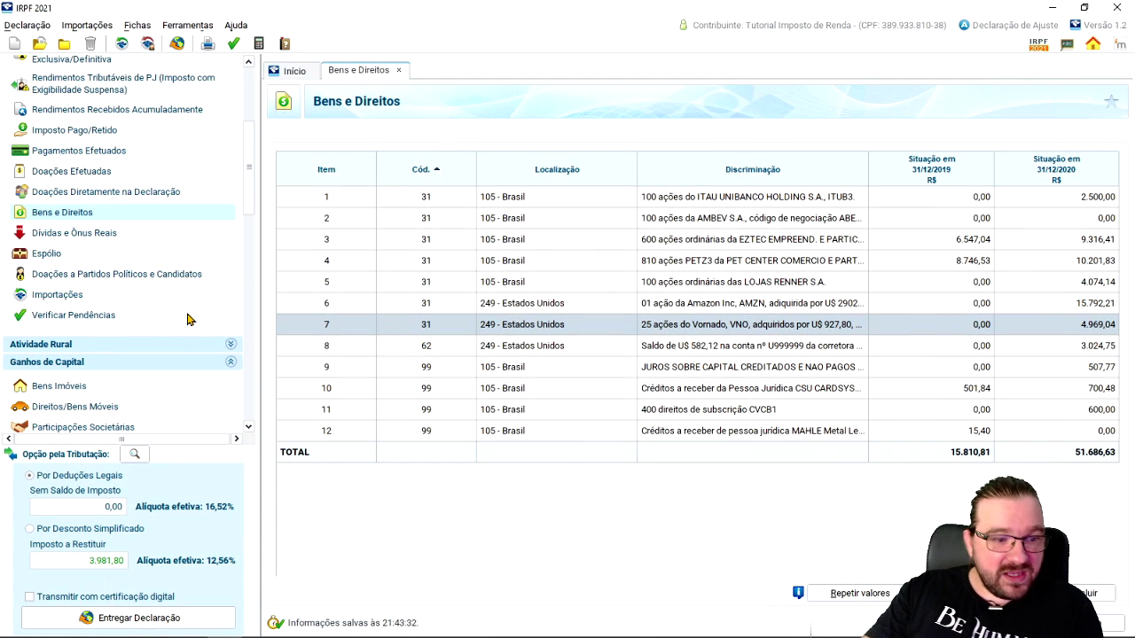
{"action": "scroll", "coordinate": [168, 328], "scroll_direction": "down", "scroll_amount": 3}
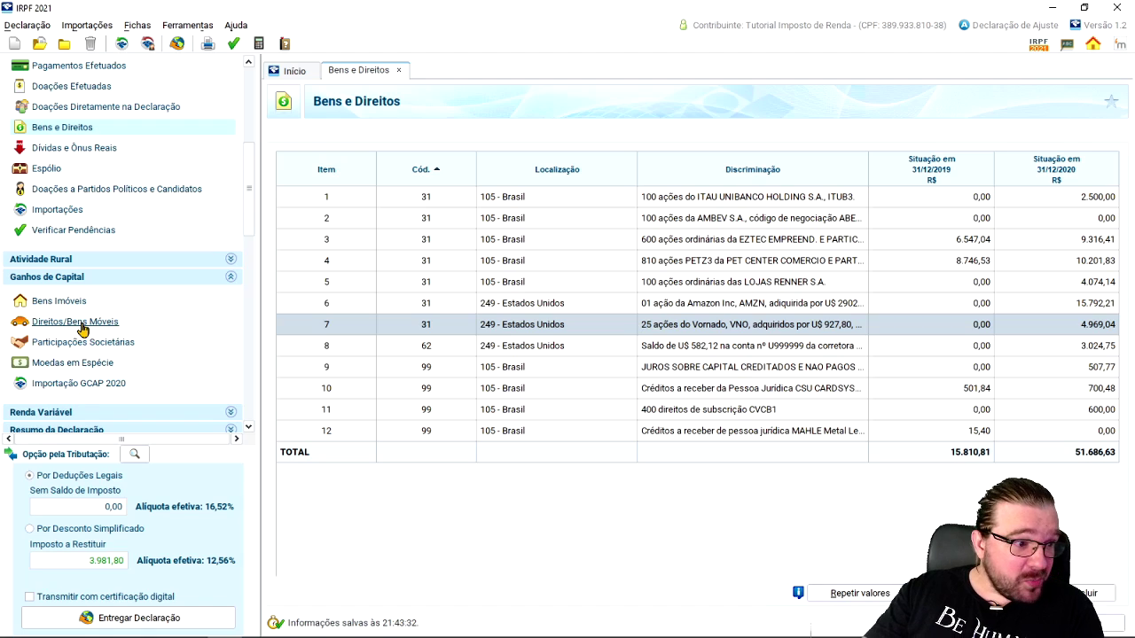
{"action": "left_click", "coordinate": [94, 387]}
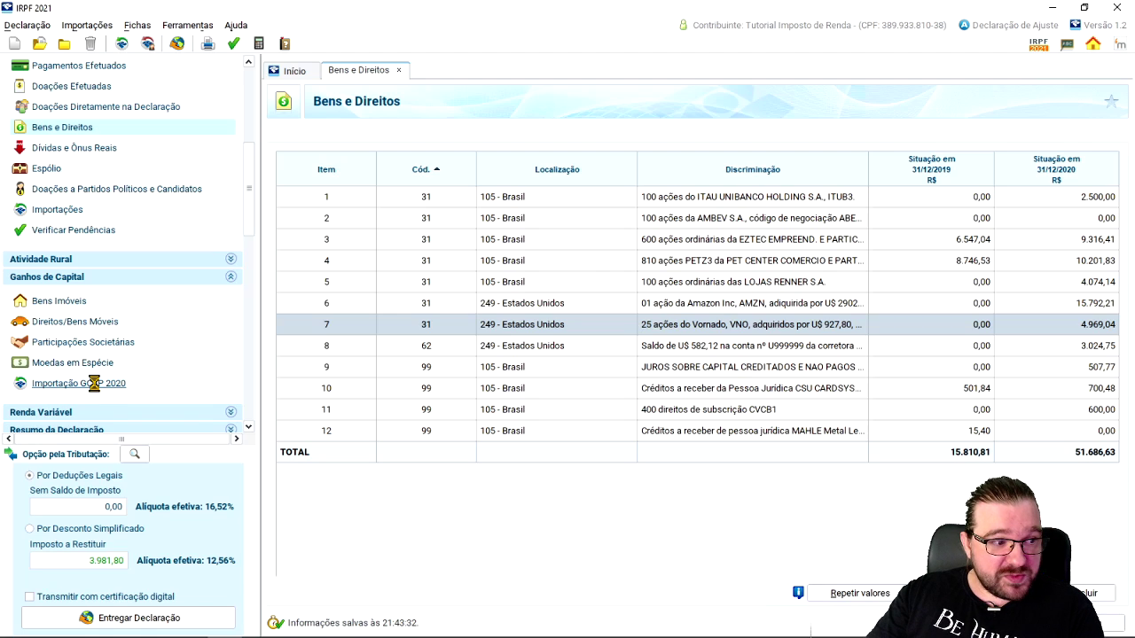
{"action": "left_click_drag", "start_coordinate": [532, 210], "coordinate": [0, 206]}
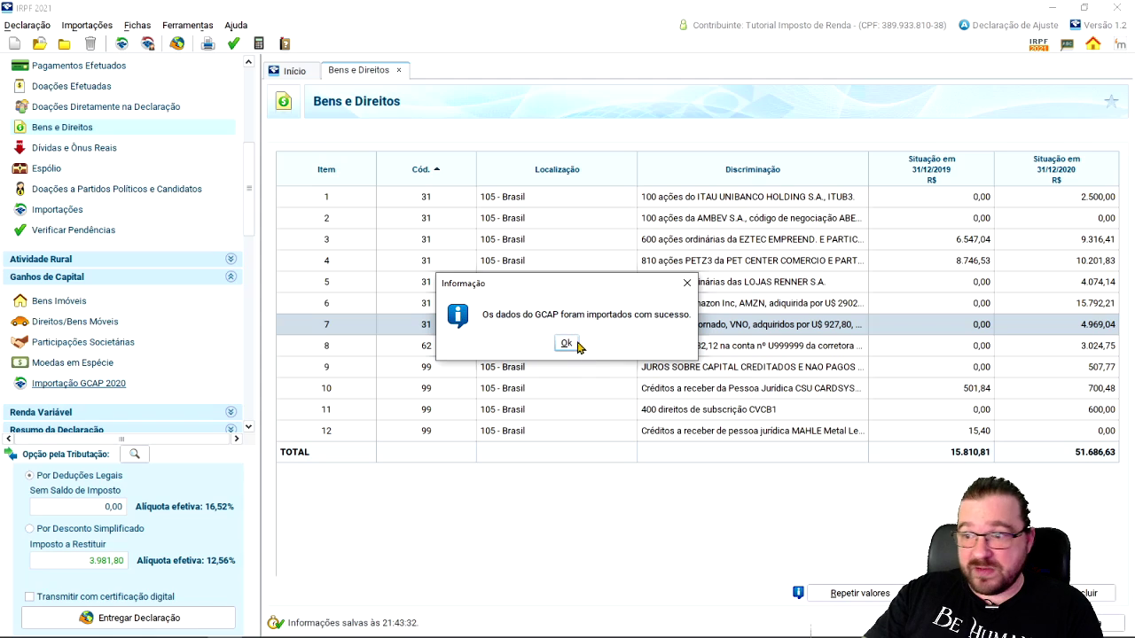
{"action": "left_click", "coordinate": [566, 343]}
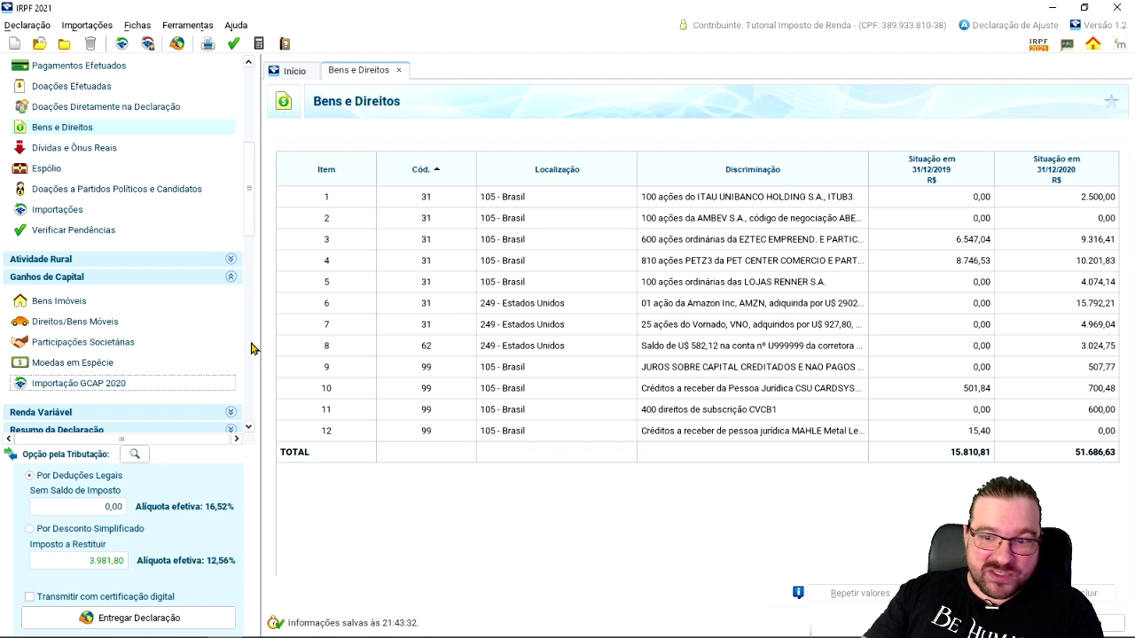
- View the imported VNO items in Direitos/Bens Móveis under Ganhos de Capital, and glance at the Acrobat Reader document
{"action": "left_click", "coordinate": [71, 280]}
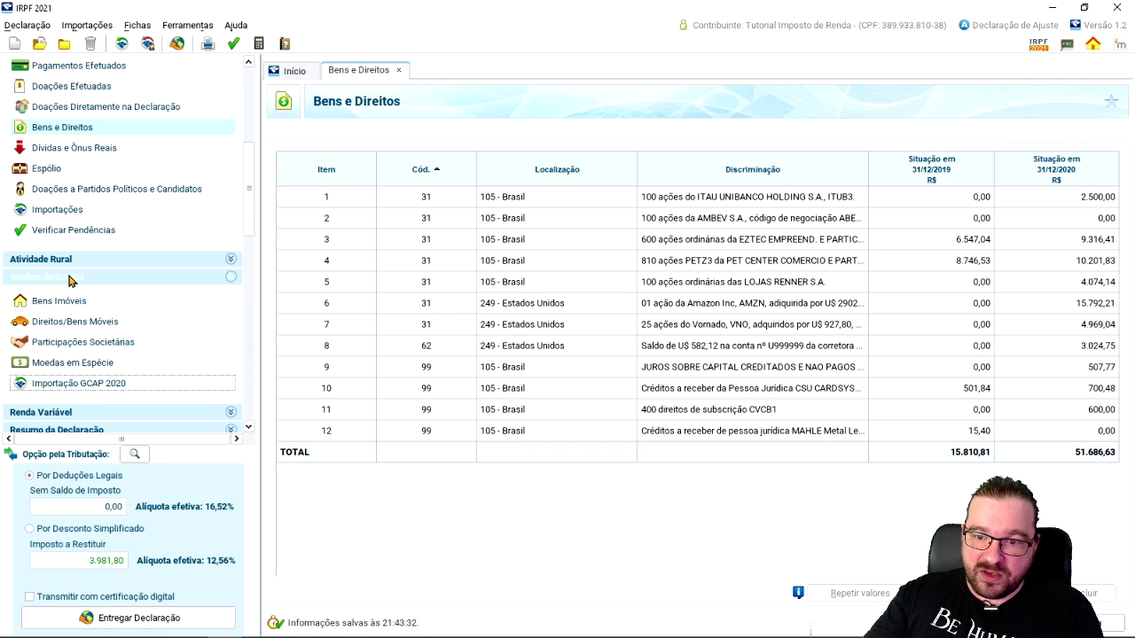
{"action": "left_click", "coordinate": [64, 324]}
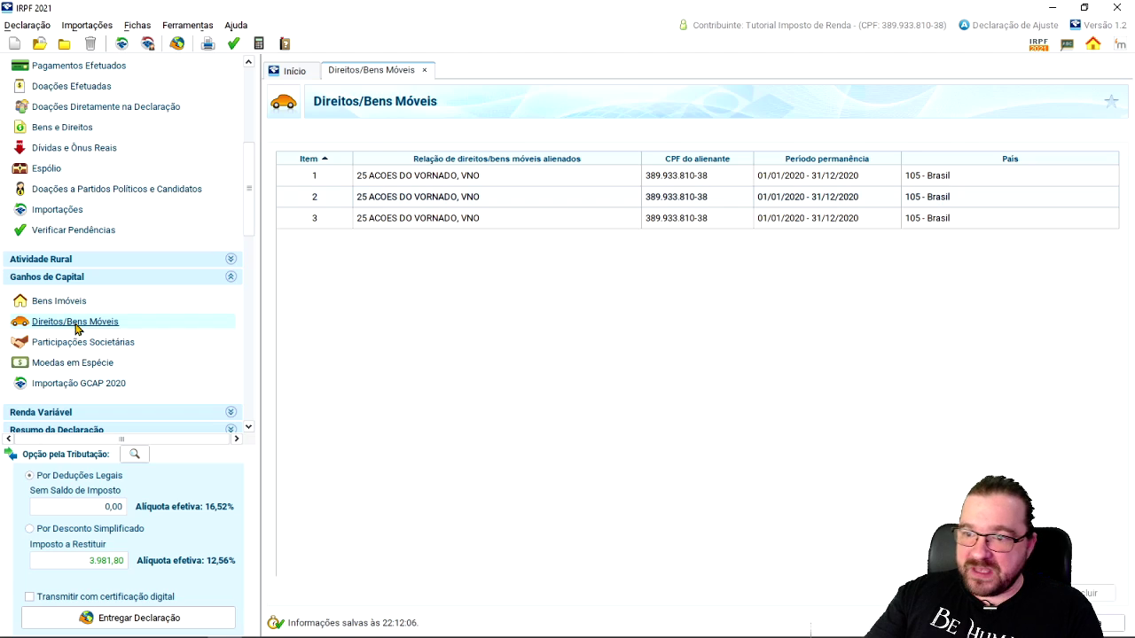
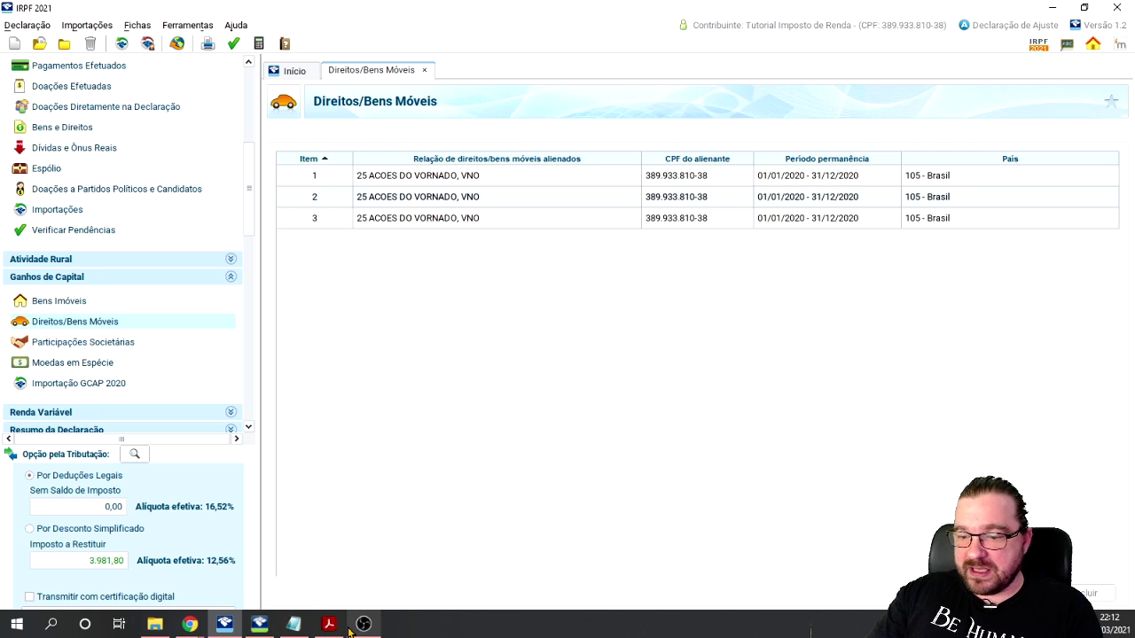
{"action": "left_click", "coordinate": [328, 624]}
{"action": "left_click", "coordinate": [1059, 8]}
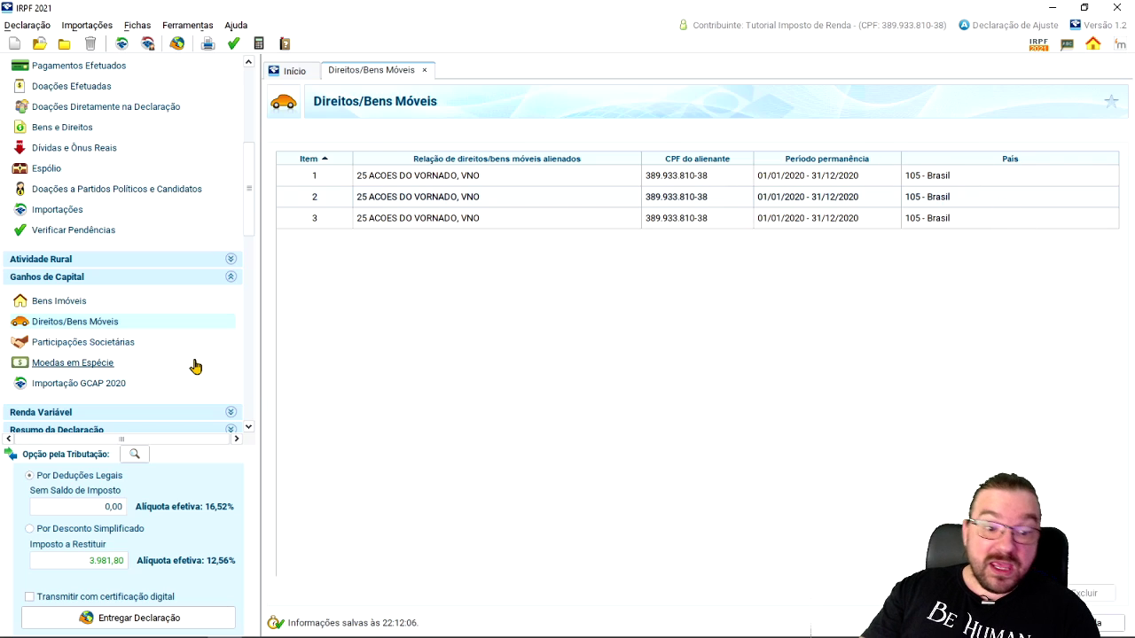
- Compare the income list and the totals of Rendimentos Isentos e Não Tributáveis, examining line 5 for capital gains on small-value disposals
{"action": "scroll", "coordinate": [168, 363], "scroll_direction": "up", "scroll_amount": 5}
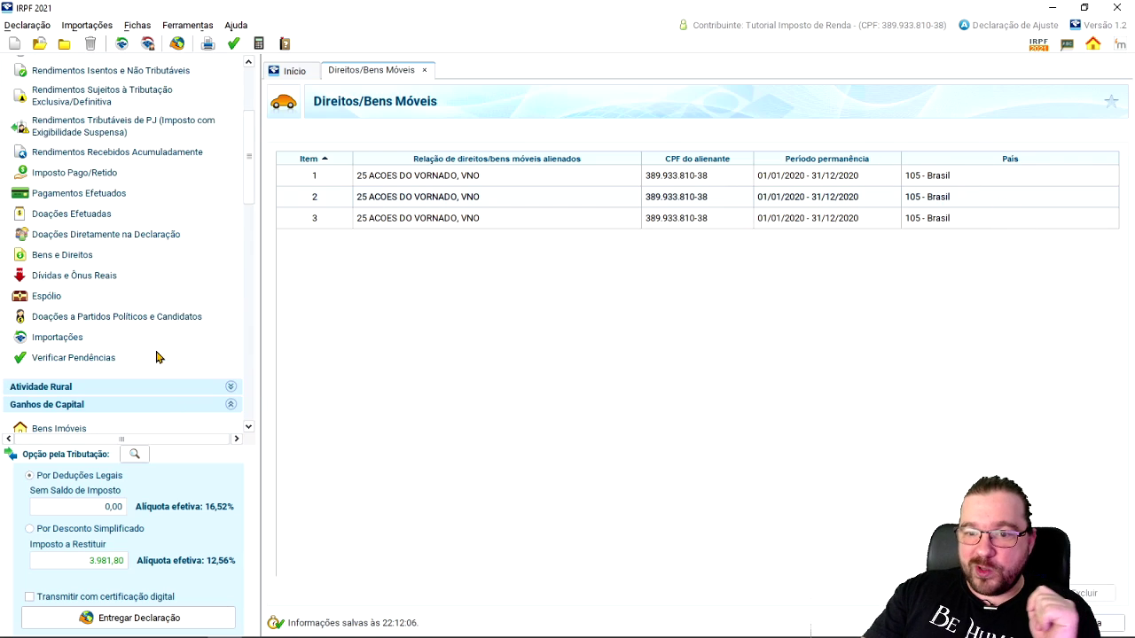
{"action": "scroll", "coordinate": [151, 356], "scroll_direction": "up", "scroll_amount": 5}
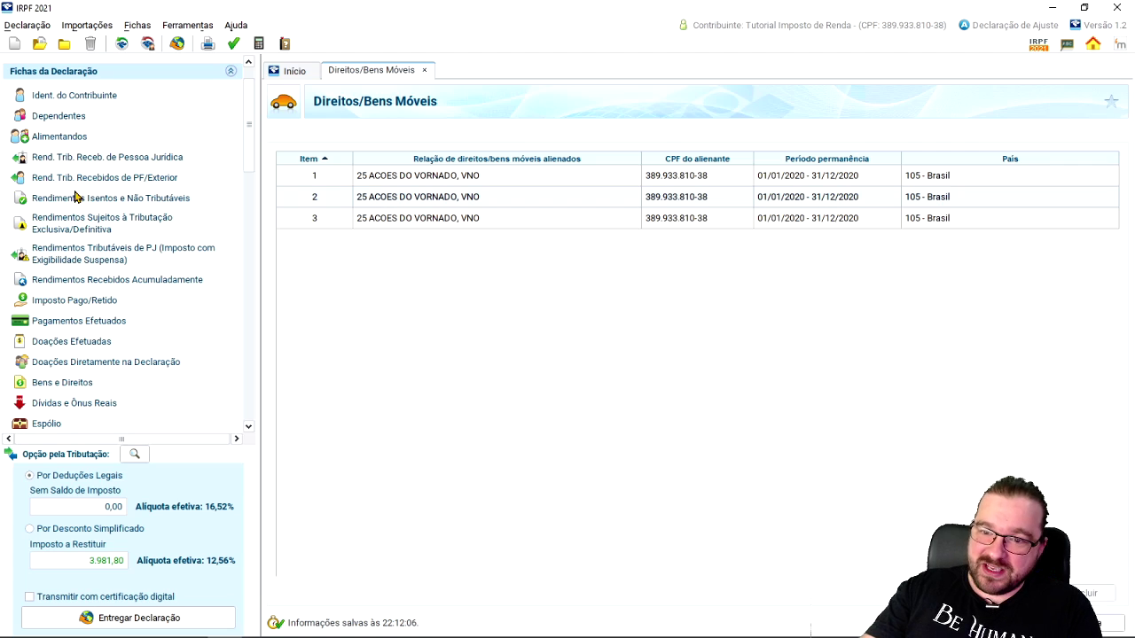
{"action": "left_click", "coordinate": [64, 200]}
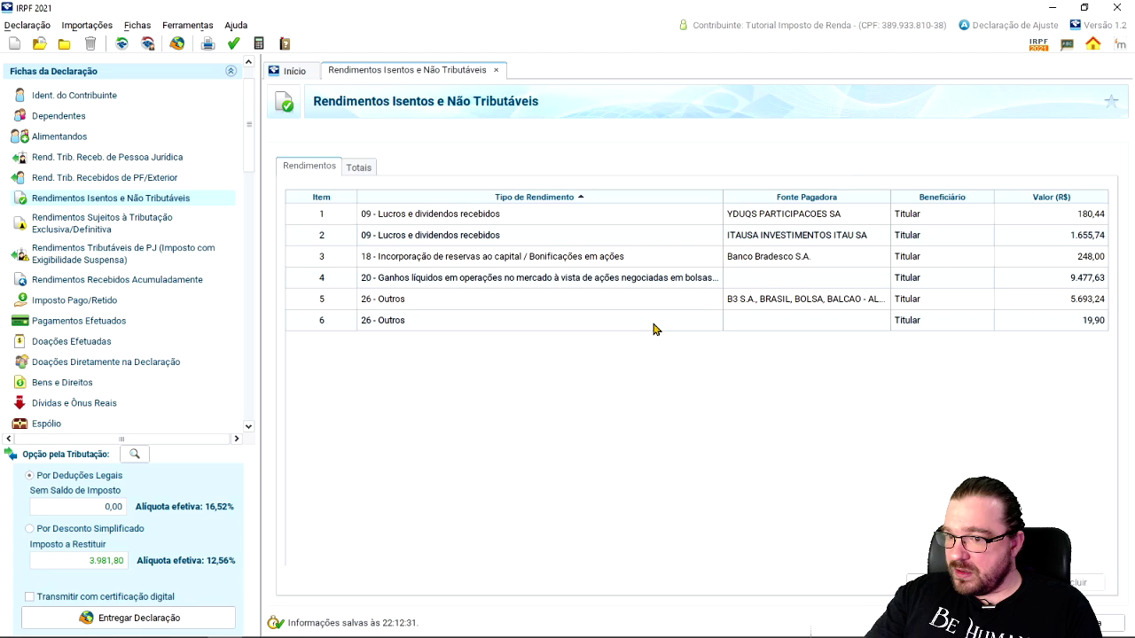
{"action": "left_click", "coordinate": [157, 200]}
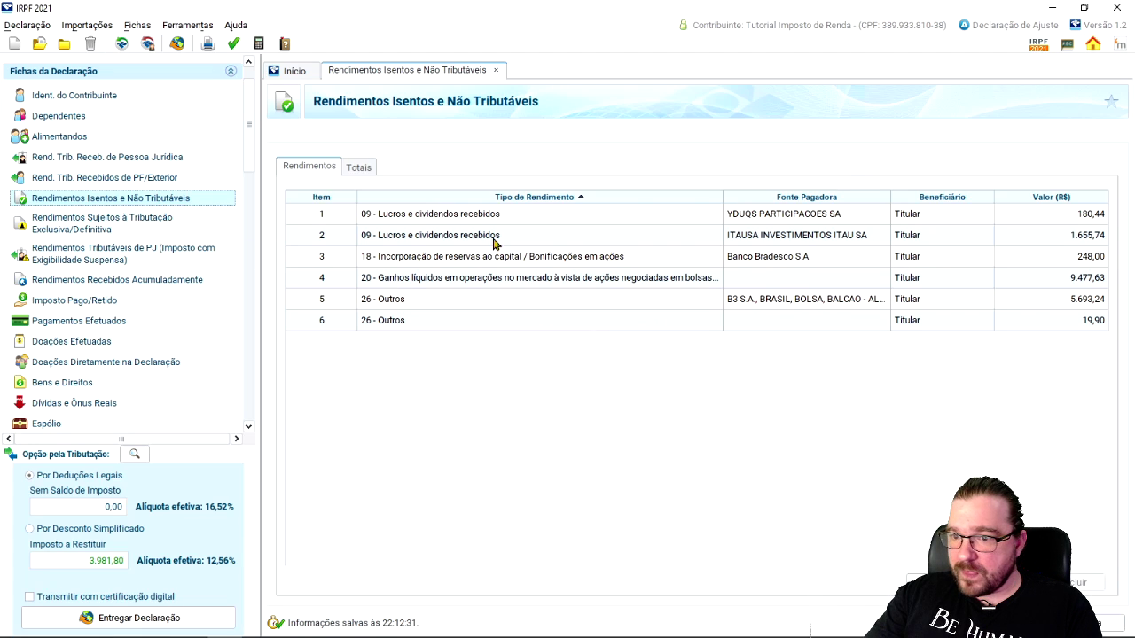
{"action": "left_click", "coordinate": [357, 169]}
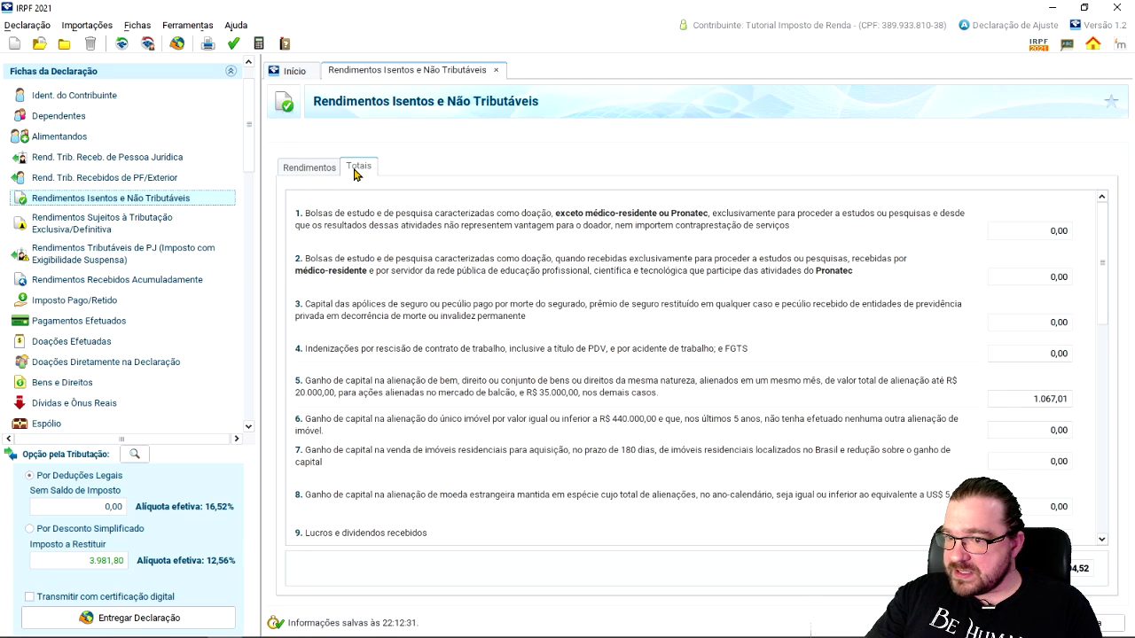
{"action": "left_click", "coordinate": [309, 166]}
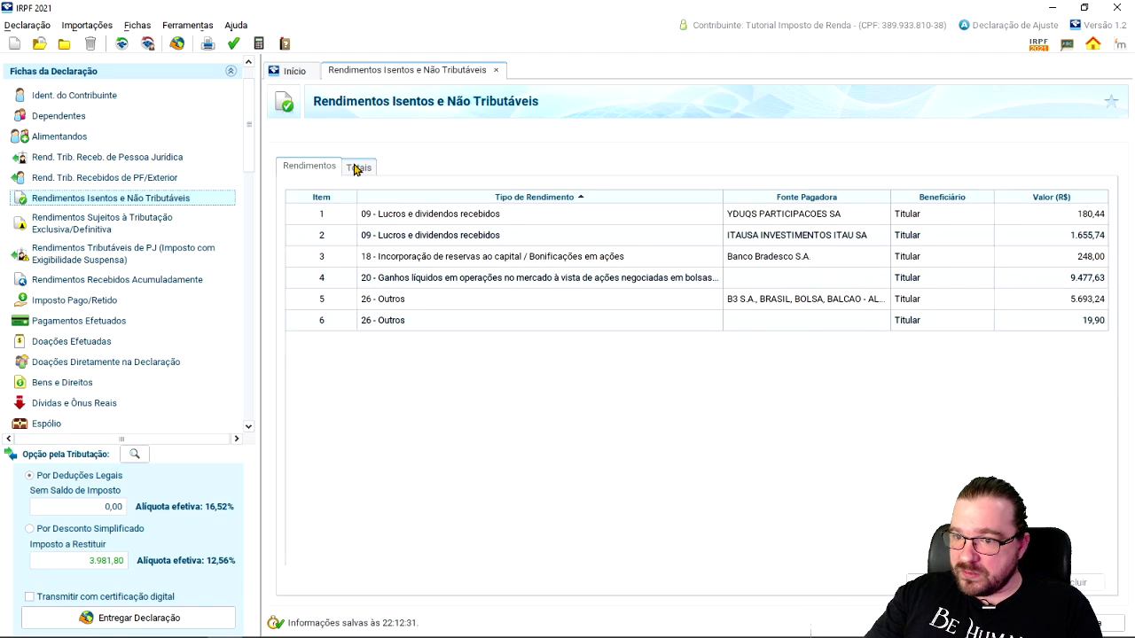
{"action": "left_click", "coordinate": [359, 168]}
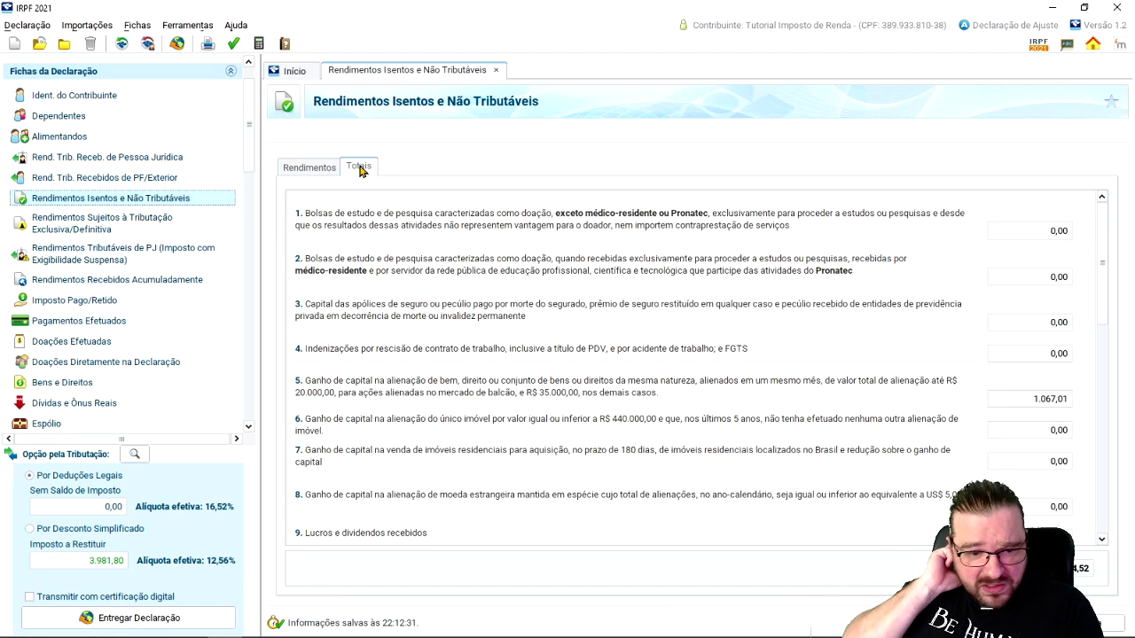
{"action": "left_click", "coordinate": [309, 167]}
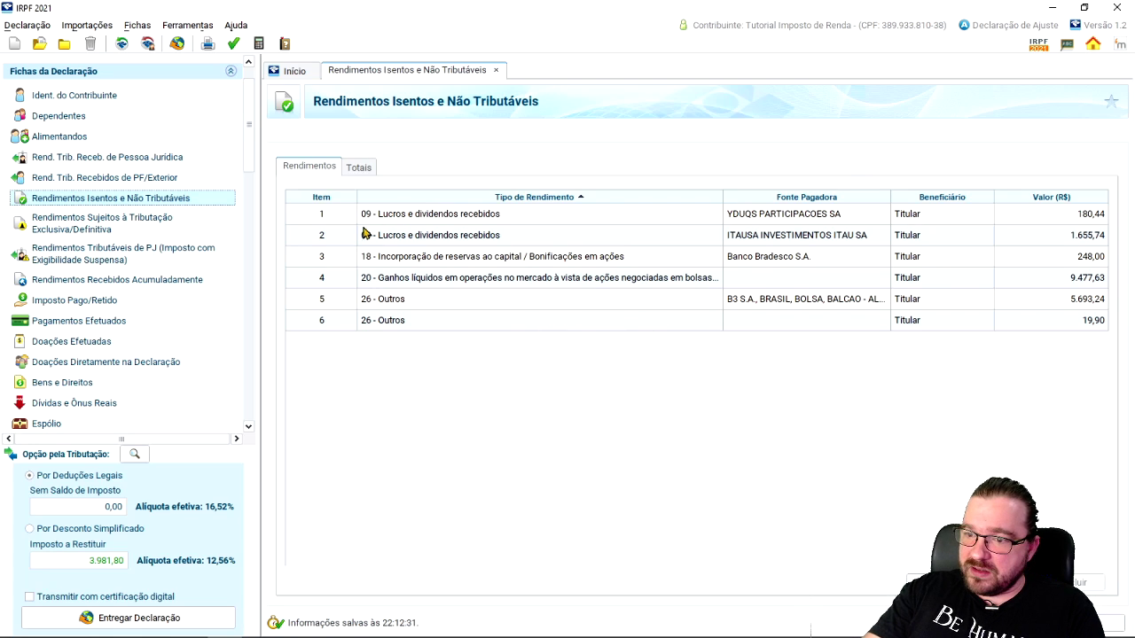
{"action": "left_click", "coordinate": [353, 170]}
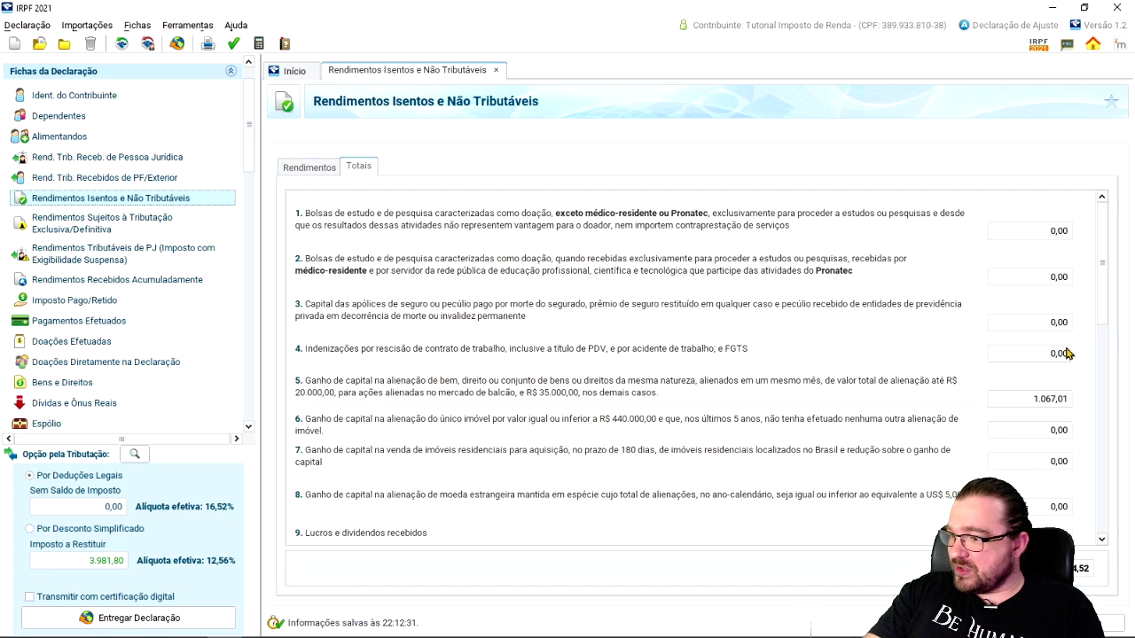
{"action": "left_click", "coordinate": [1040, 404]}
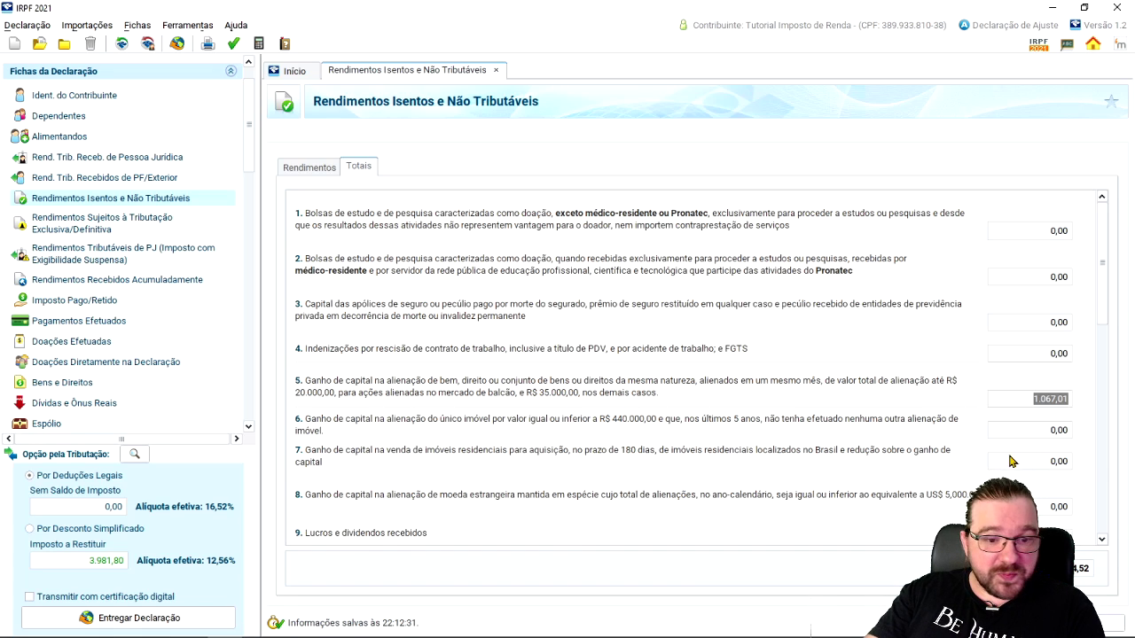
- Start a new exempt income entry of type 05 - Ganho de capital, inspect the value transported by the program, and close it
{"action": "left_click", "coordinate": [312, 173]}
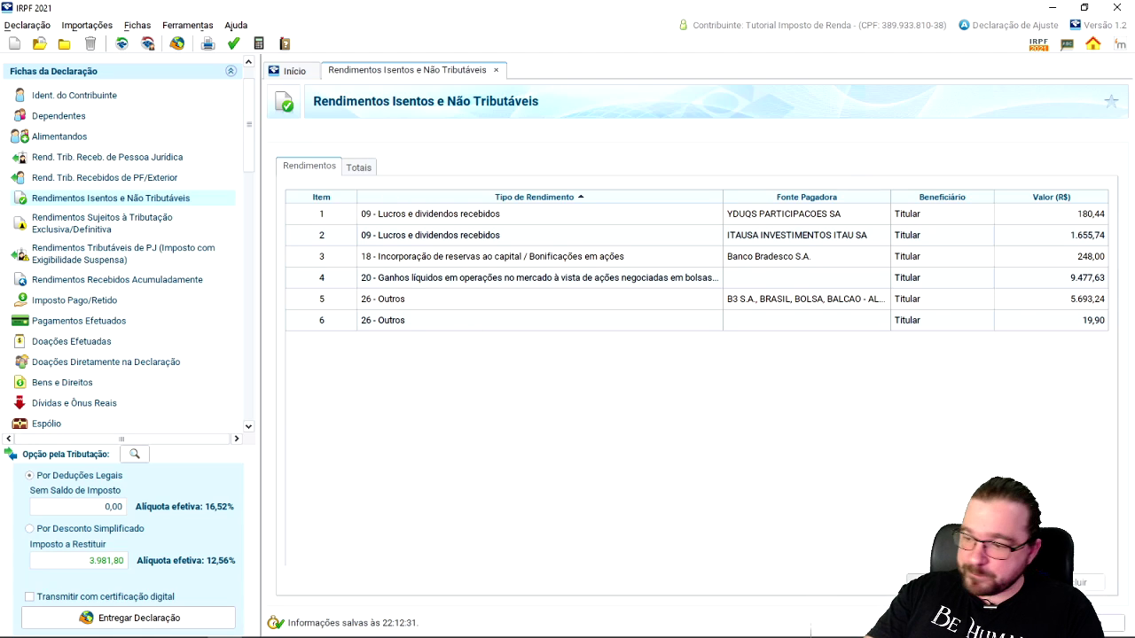
{"action": "left_click", "coordinate": [933, 582]}
{"action": "left_click", "coordinate": [877, 194]}
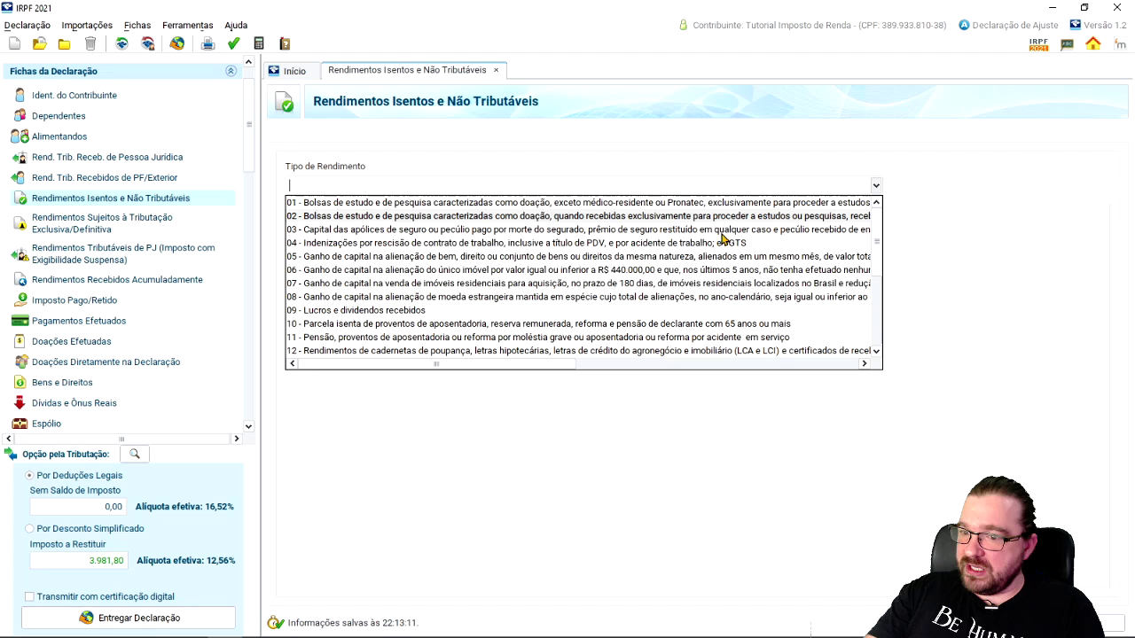
{"action": "left_click", "coordinate": [423, 257]}
{"action": "left_click", "coordinate": [373, 284]}
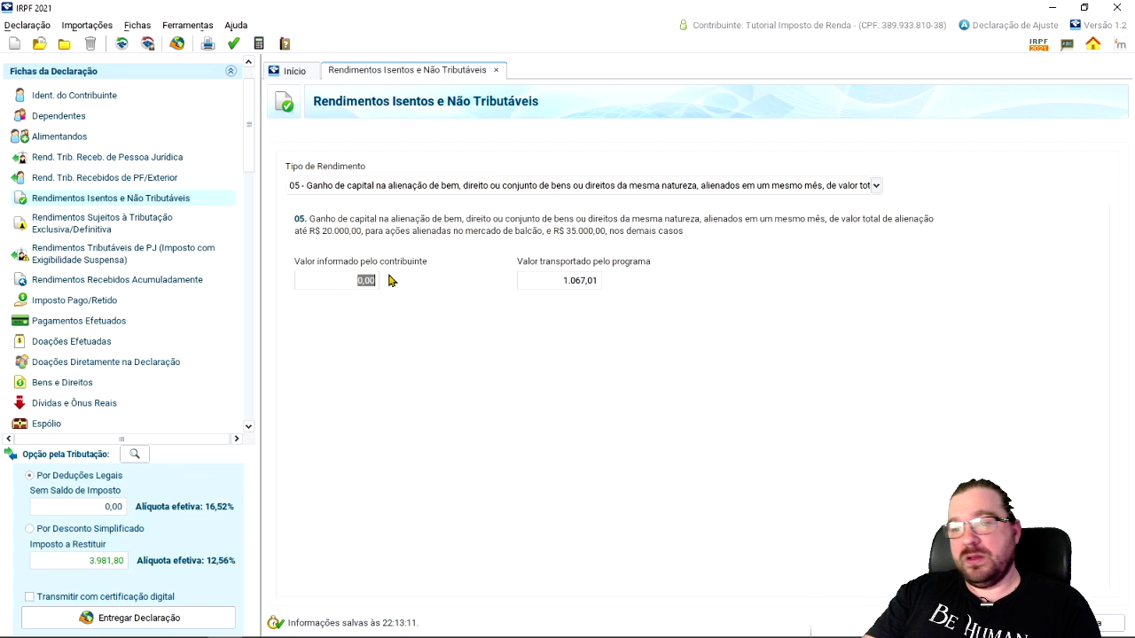
{"action": "key", "text": "Return"}
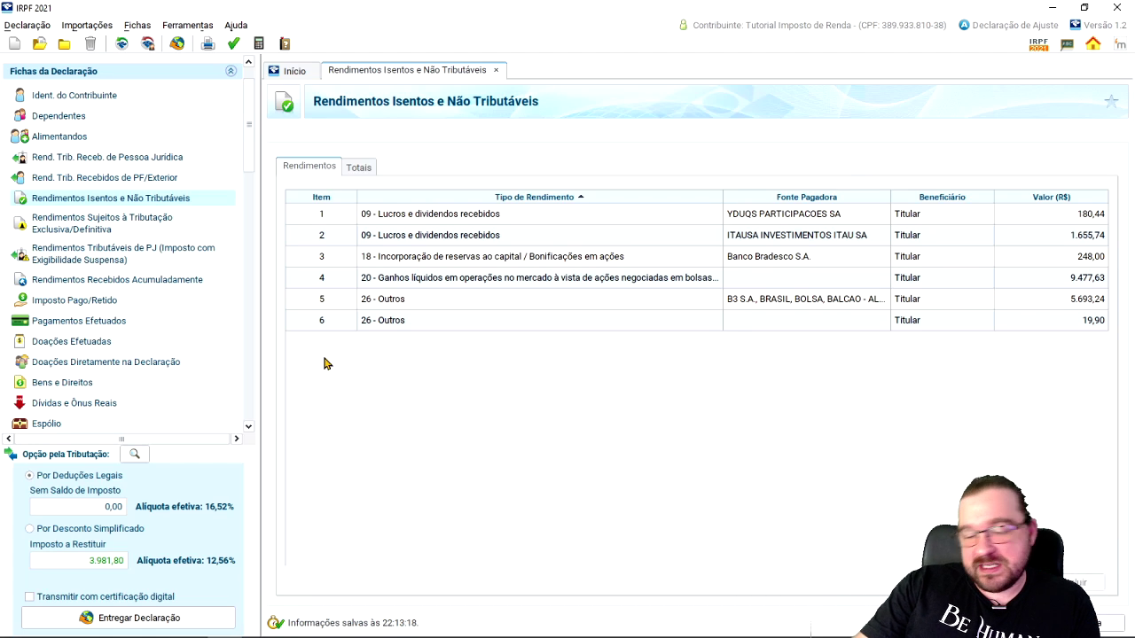
- Recheck the imported items in Direitos/Bens Móveis and the line 5 total in Rendimentos Isentos e Não Tributáveis
{"action": "scroll", "coordinate": [137, 382], "scroll_direction": "down", "scroll_amount": 5}
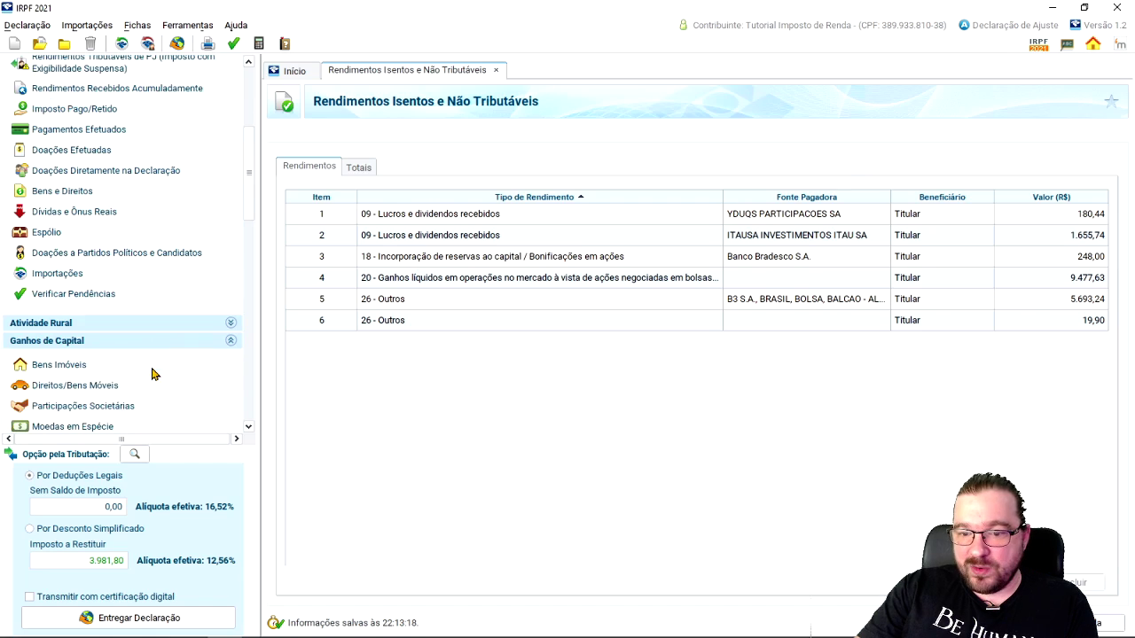
{"action": "left_click", "coordinate": [99, 346]}
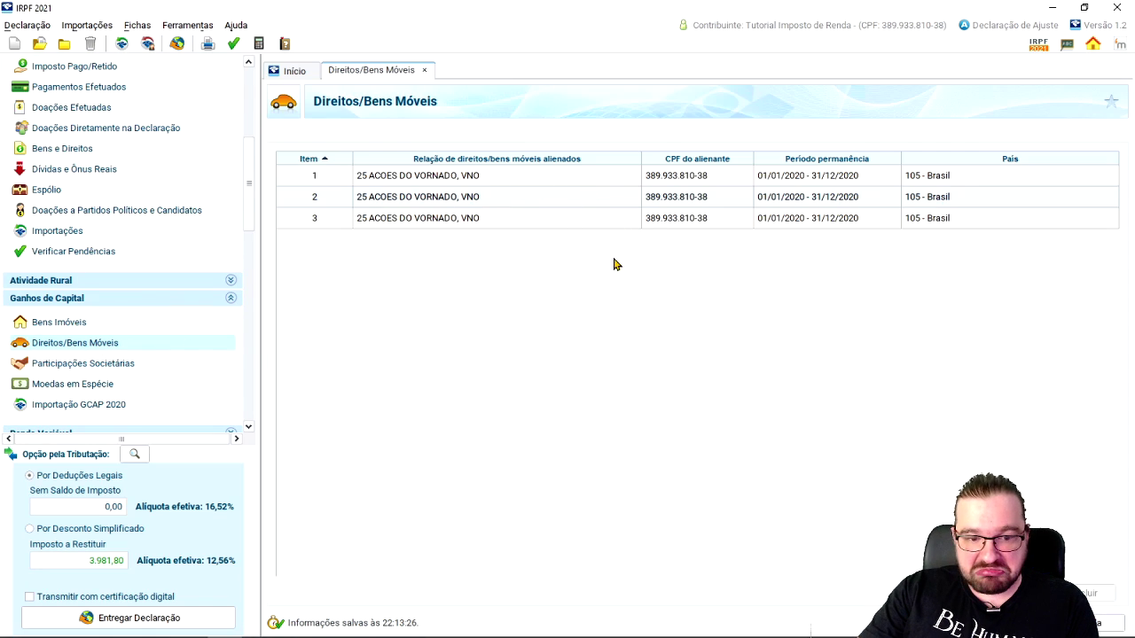
{"action": "scroll", "coordinate": [209, 395], "scroll_direction": "up", "scroll_amount": 5}
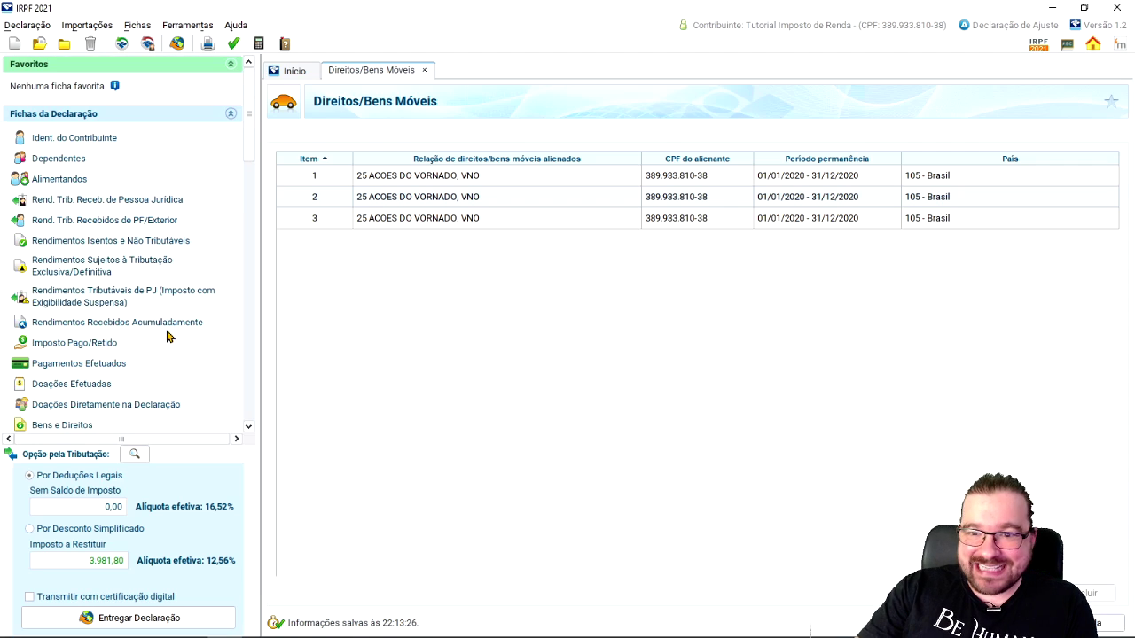
{"action": "left_click", "coordinate": [110, 241]}
{"action": "left_click", "coordinate": [360, 168]}
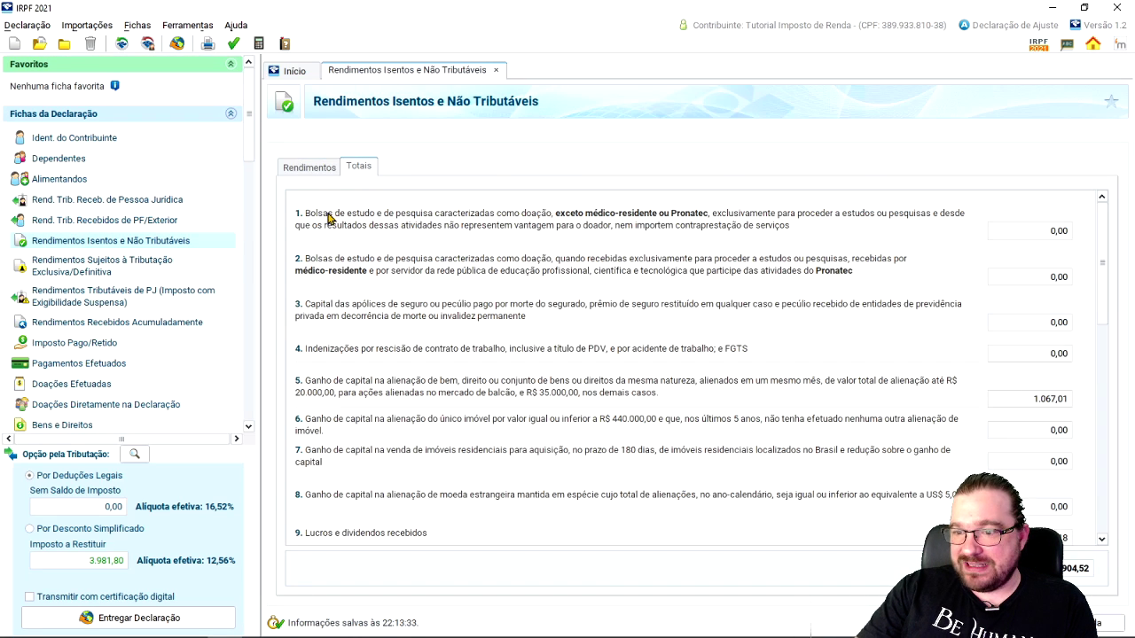
{"action": "left_click", "coordinate": [1052, 397]}
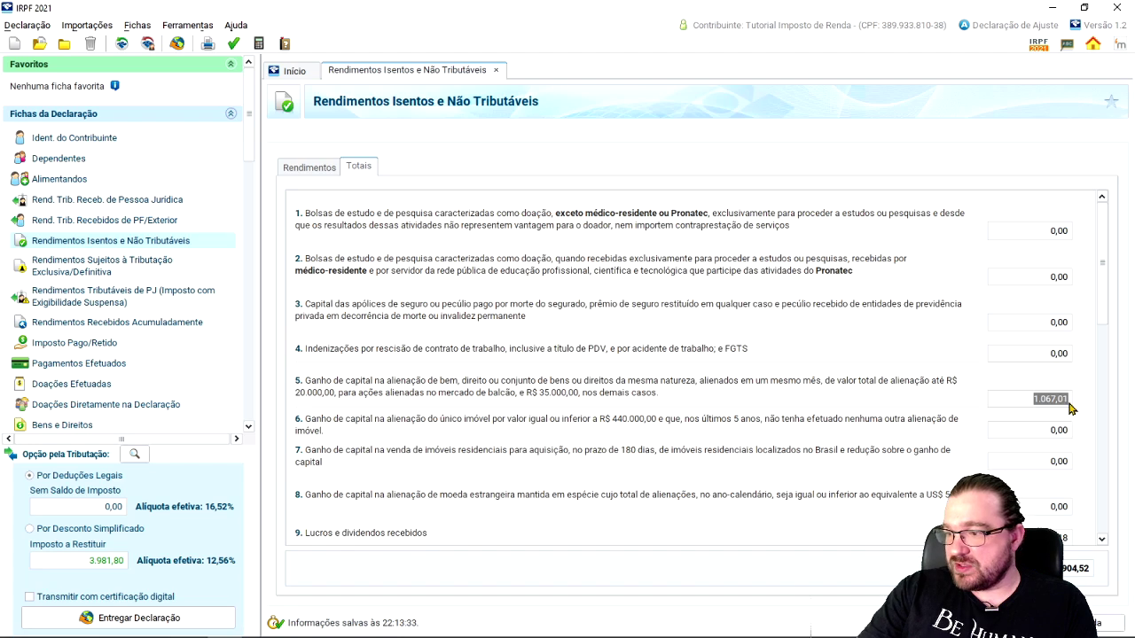
- In GCAP 2020, examine the exempt income total for Bens e Direitos no Exterior in Consolidação Geral and compare it with line 5 in IRPF 2021
{"action": "left_click", "coordinate": [259, 623]}
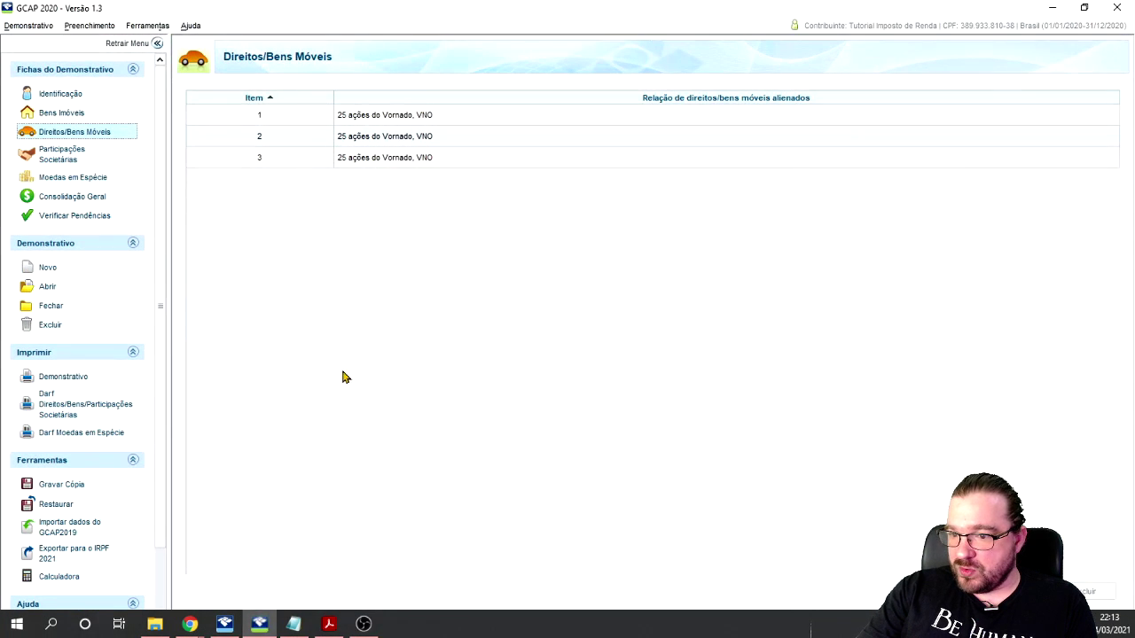
{"action": "left_click", "coordinate": [88, 196]}
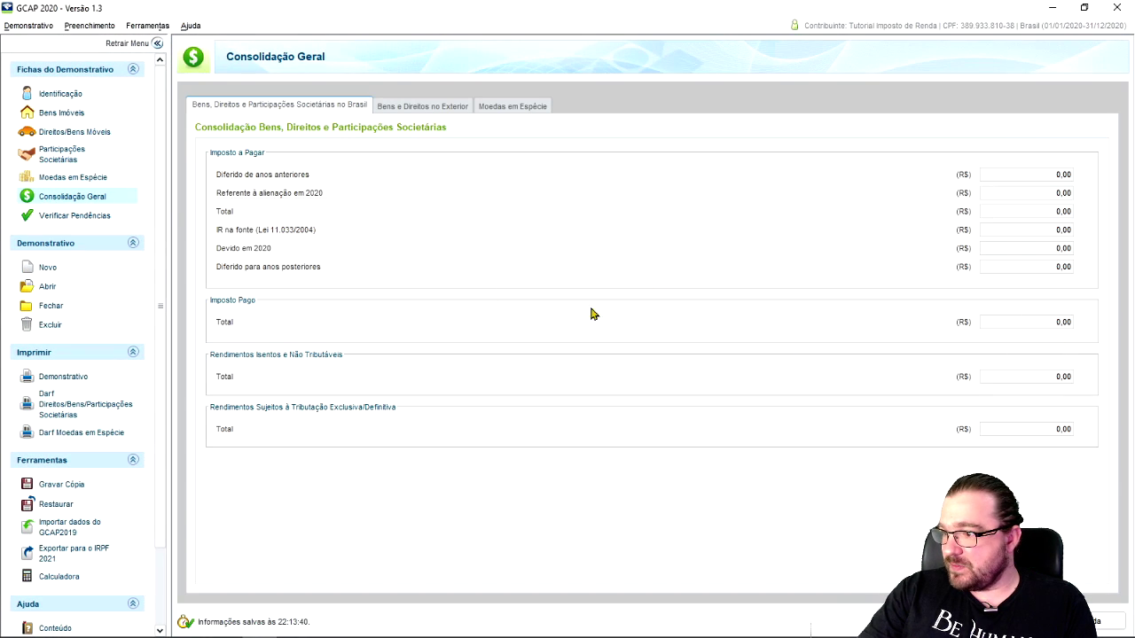
{"action": "left_click", "coordinate": [419, 107]}
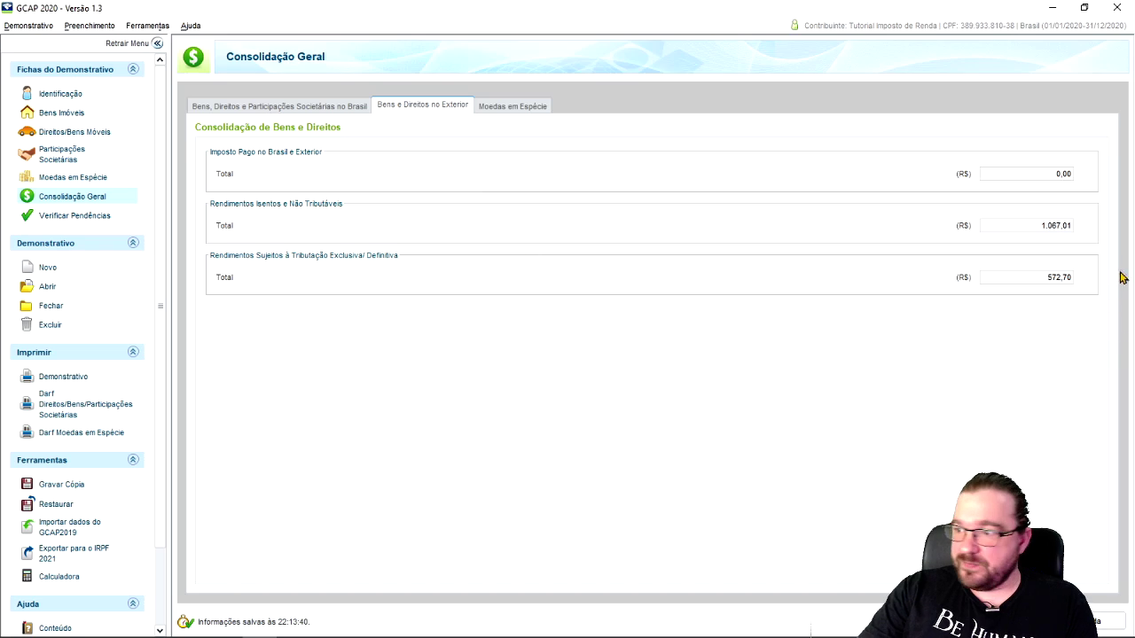
{"action": "double_click", "coordinate": [1045, 233]}
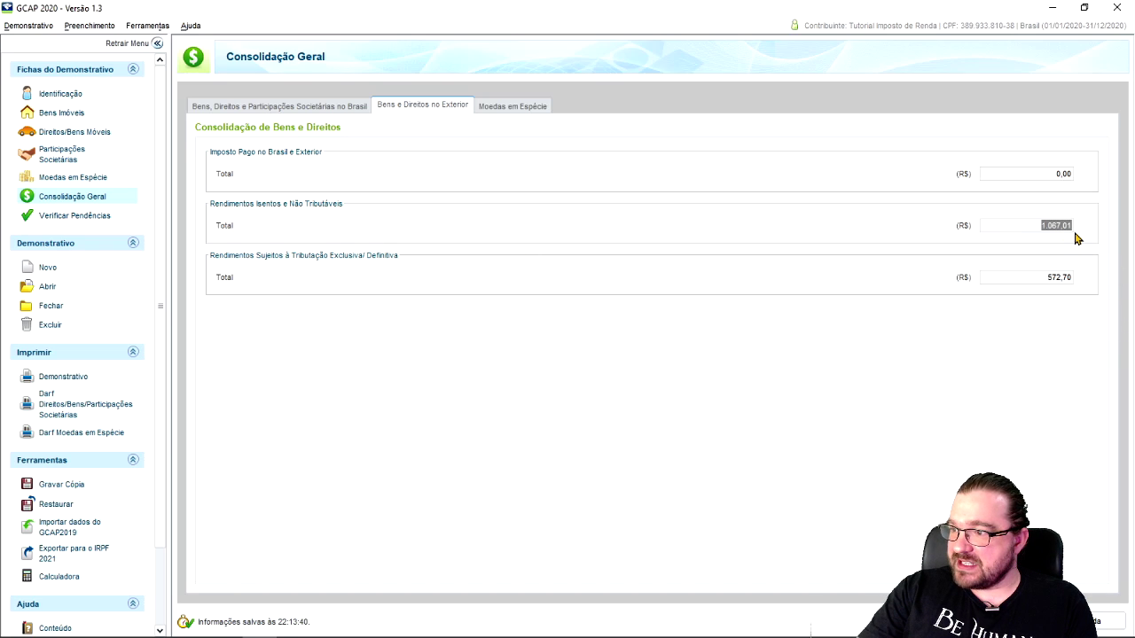
{"action": "left_click", "coordinate": [1056, 11]}
{"action": "left_click", "coordinate": [1055, 467]}
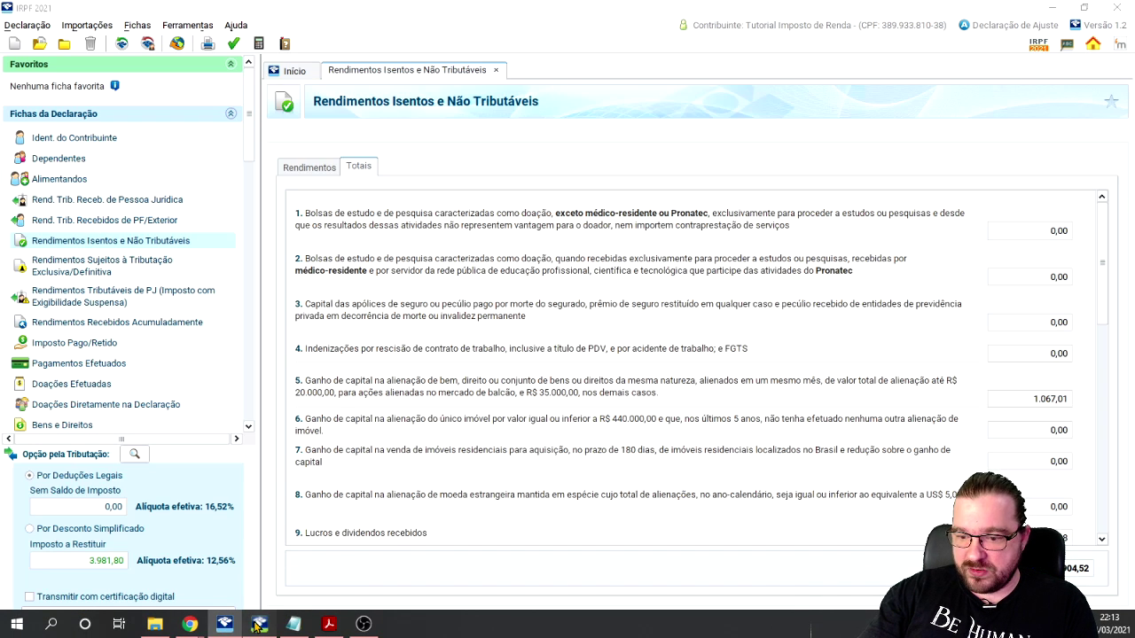
{"action": "left_click", "coordinate": [258, 626]}
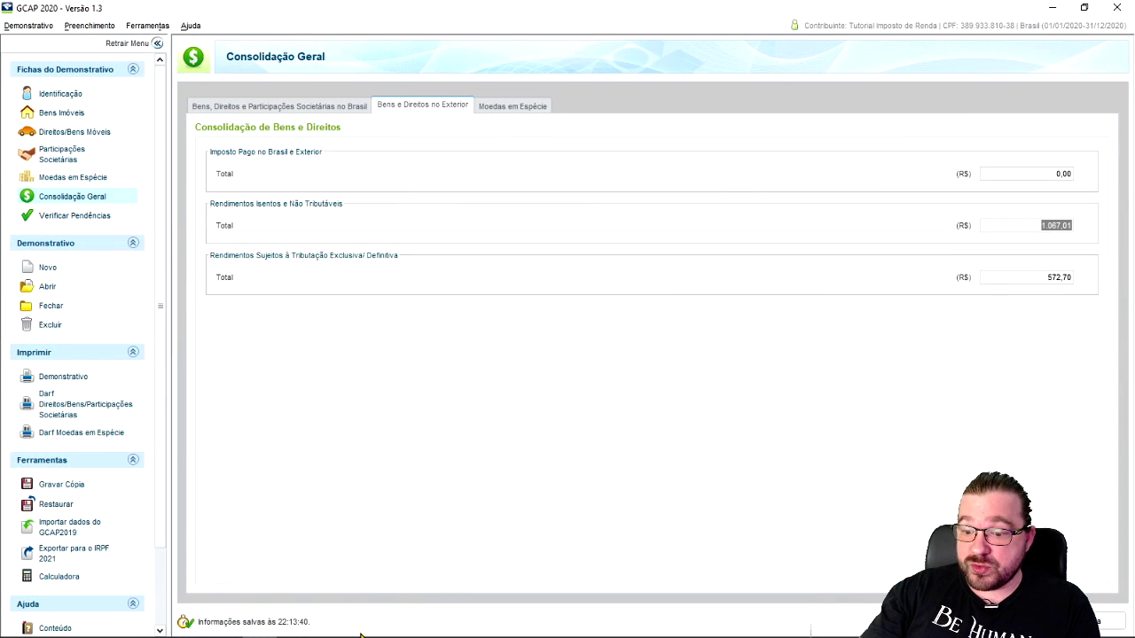
{"action": "left_click", "coordinate": [1051, 8]}
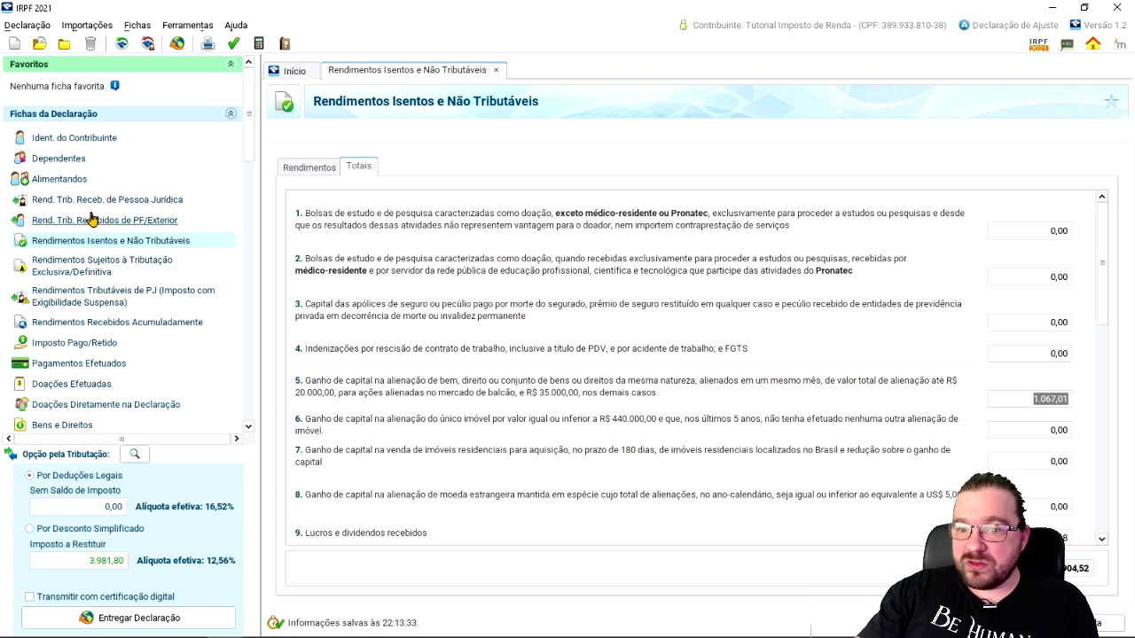
- Try adding a type 05 - Ganho de capital entry to Rendimentos Isentos e Não Tributáveis with 1.067,01 as Valor informado pelo contribuinte
{"action": "left_click", "coordinate": [100, 259]}
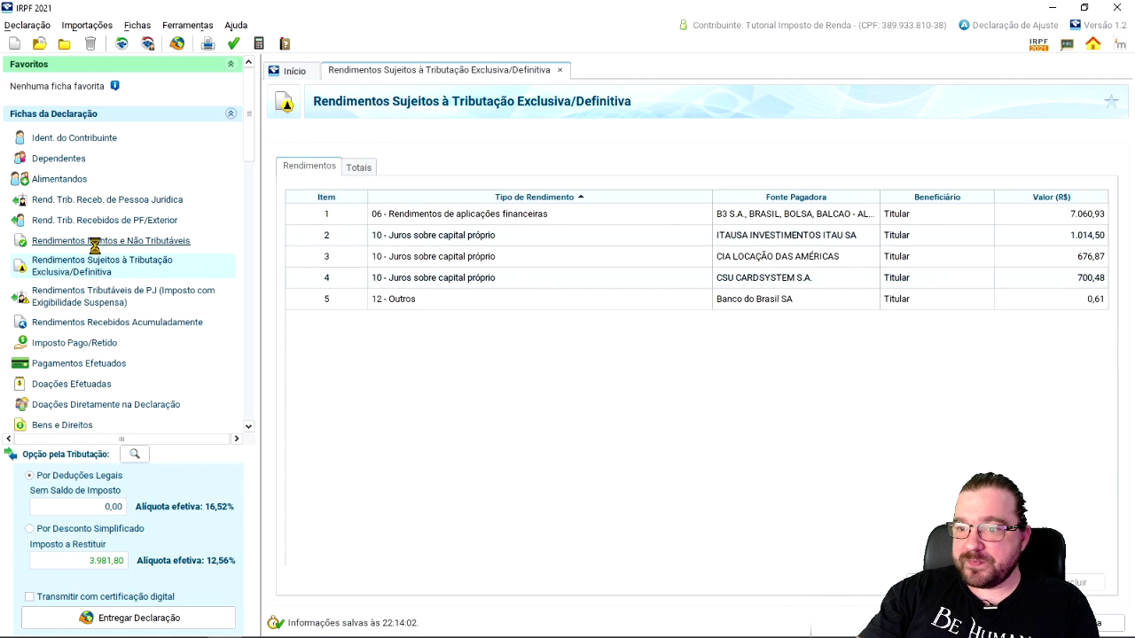
{"action": "left_click", "coordinate": [100, 241]}
{"action": "left_click", "coordinate": [289, 166]}
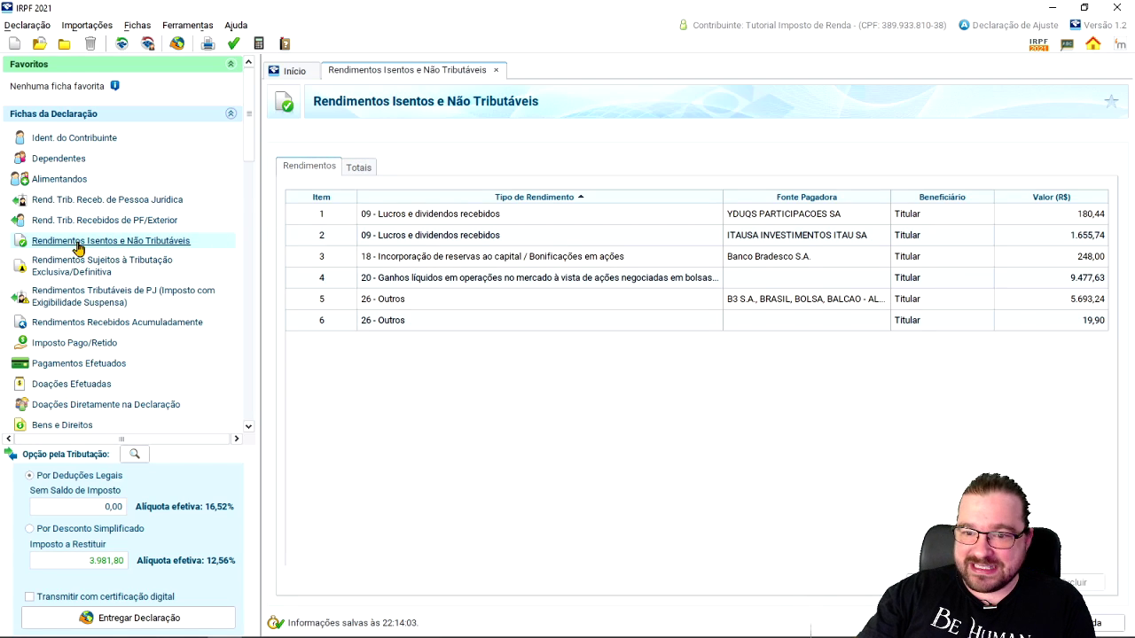
{"action": "left_click", "coordinate": [940, 583]}
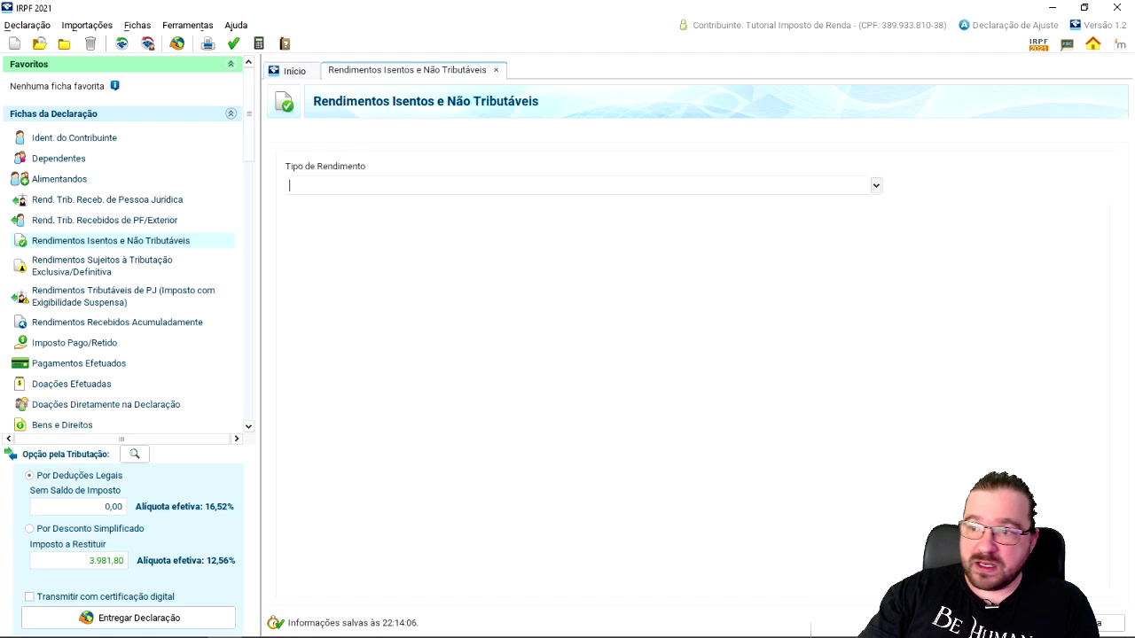
{"action": "left_click", "coordinate": [876, 185]}
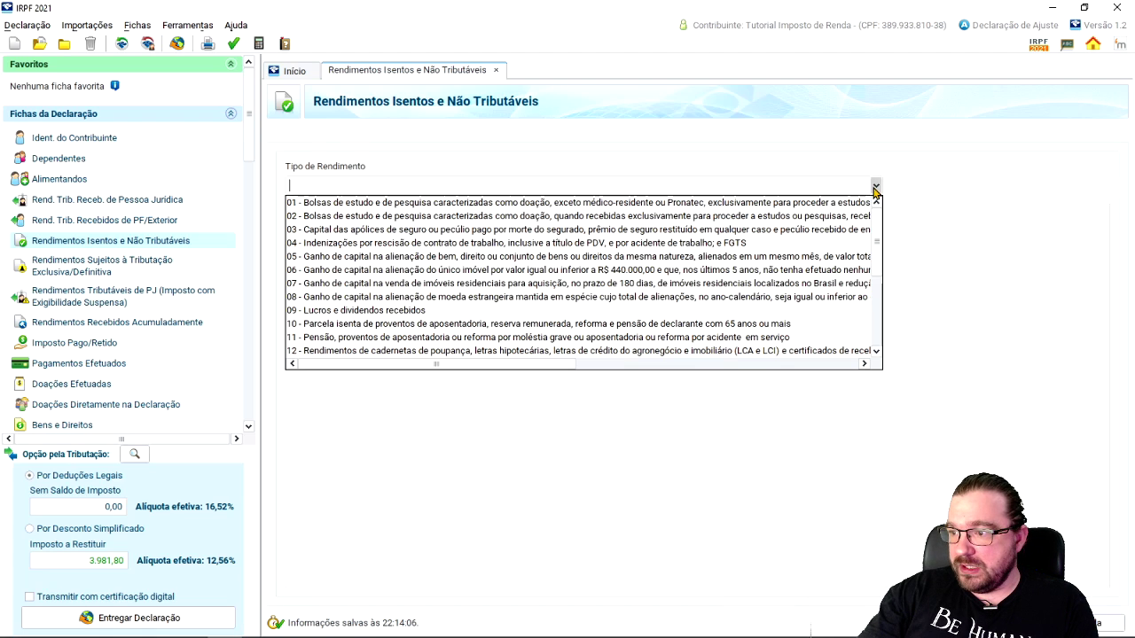
{"action": "left_click", "coordinate": [332, 257]}
{"action": "left_click", "coordinate": [369, 282]}
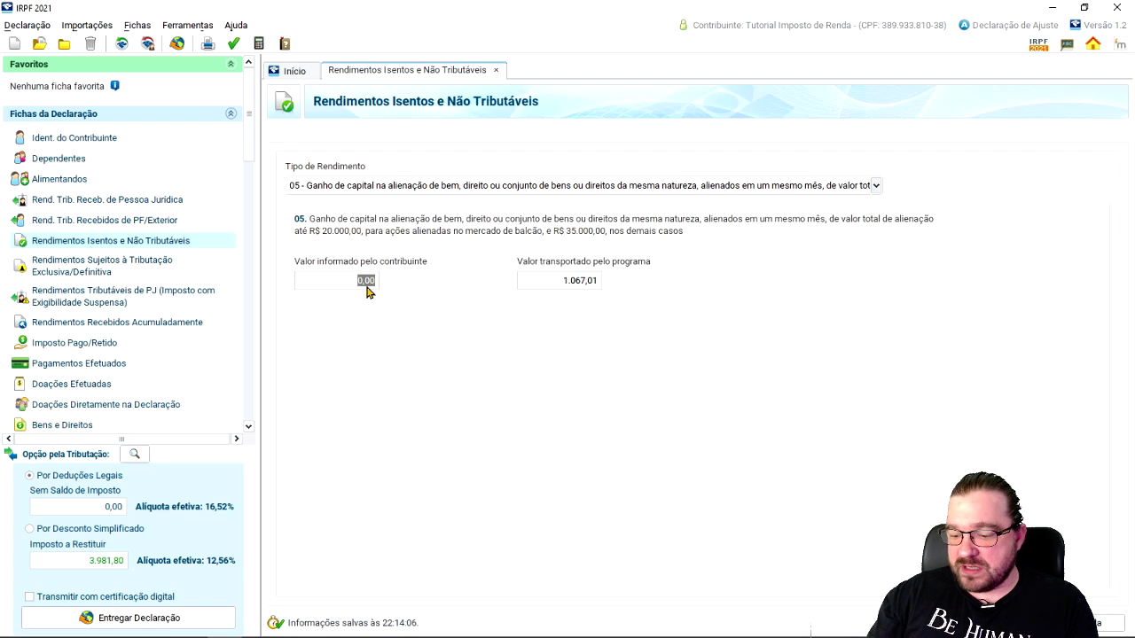
{"action": "type", "text": "1.067,01"}
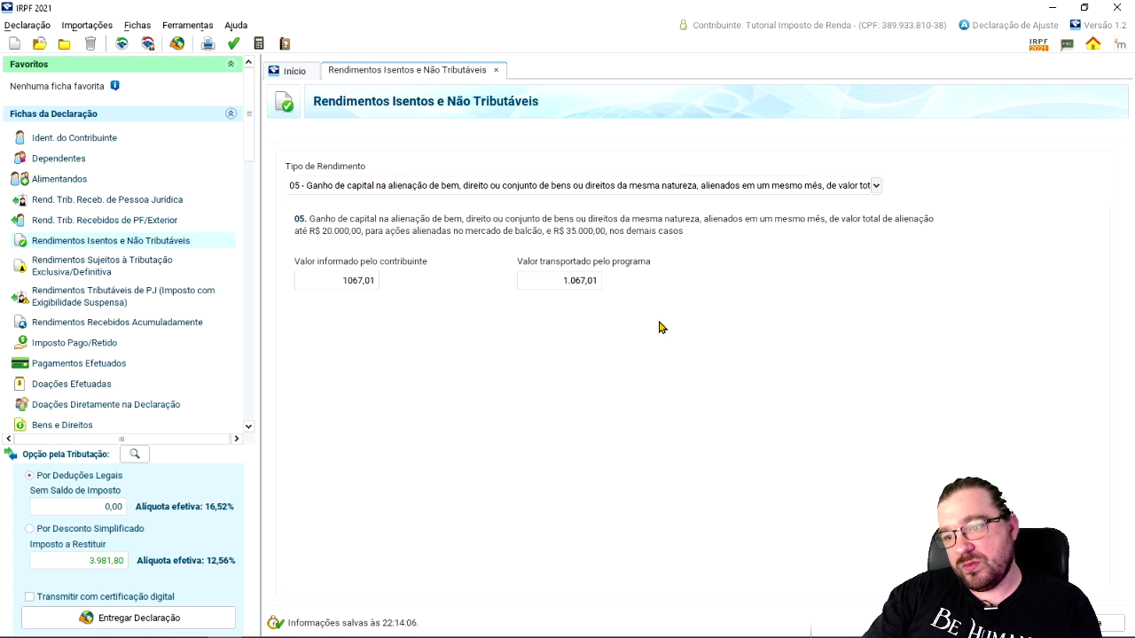
{"action": "left_click", "coordinate": [581, 287]}
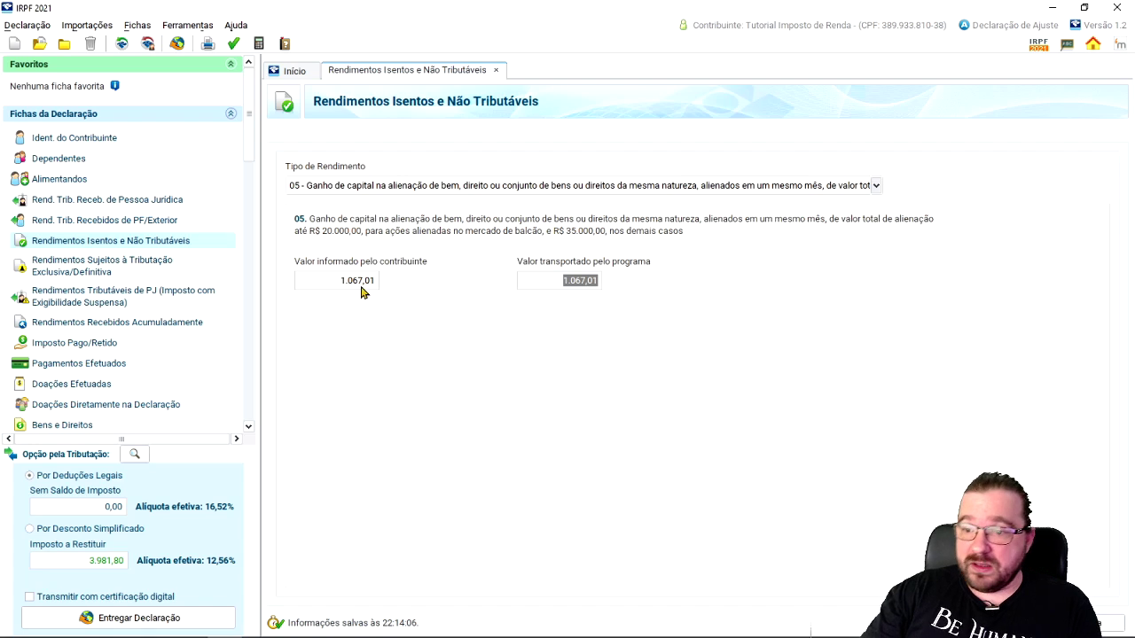
{"action": "left_click", "coordinate": [1046, 623]}
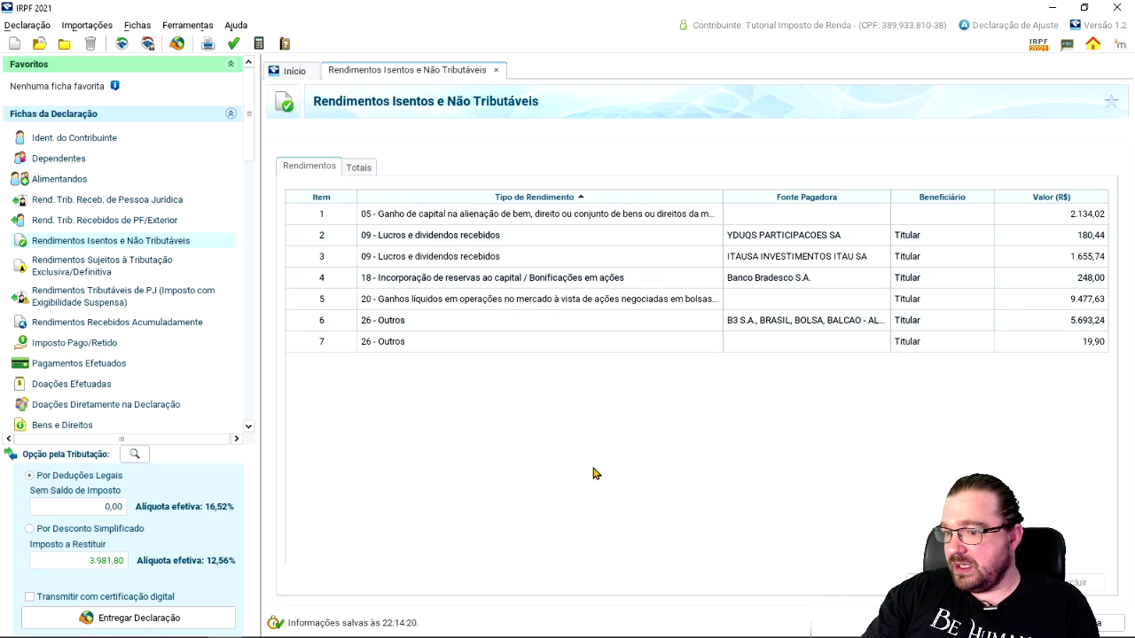
- Check the type 05 entry against the line 5 total, inspect its informed and transported values, and view the type 20 stock gains entry
{"action": "left_click", "coordinate": [383, 213]}
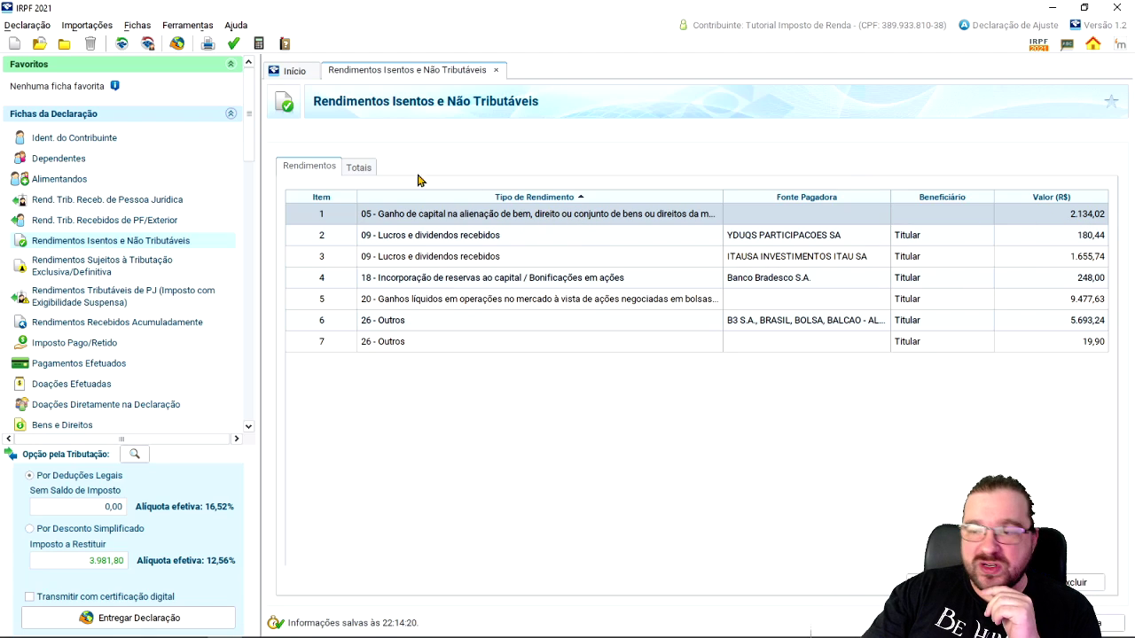
{"action": "left_click", "coordinate": [359, 166]}
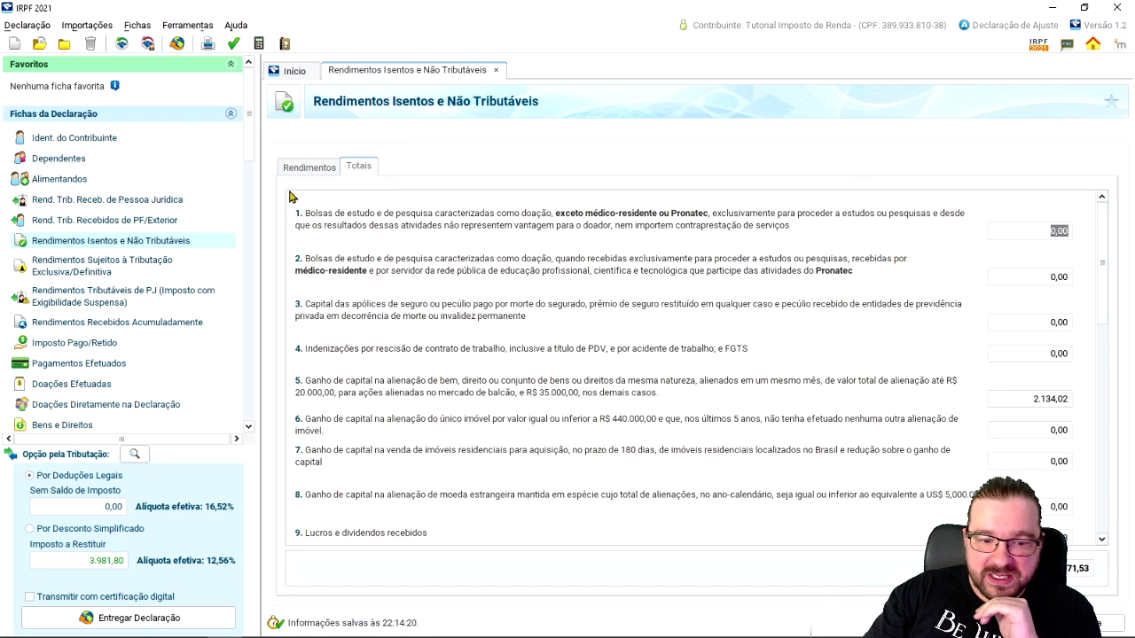
{"action": "left_click", "coordinate": [311, 168]}
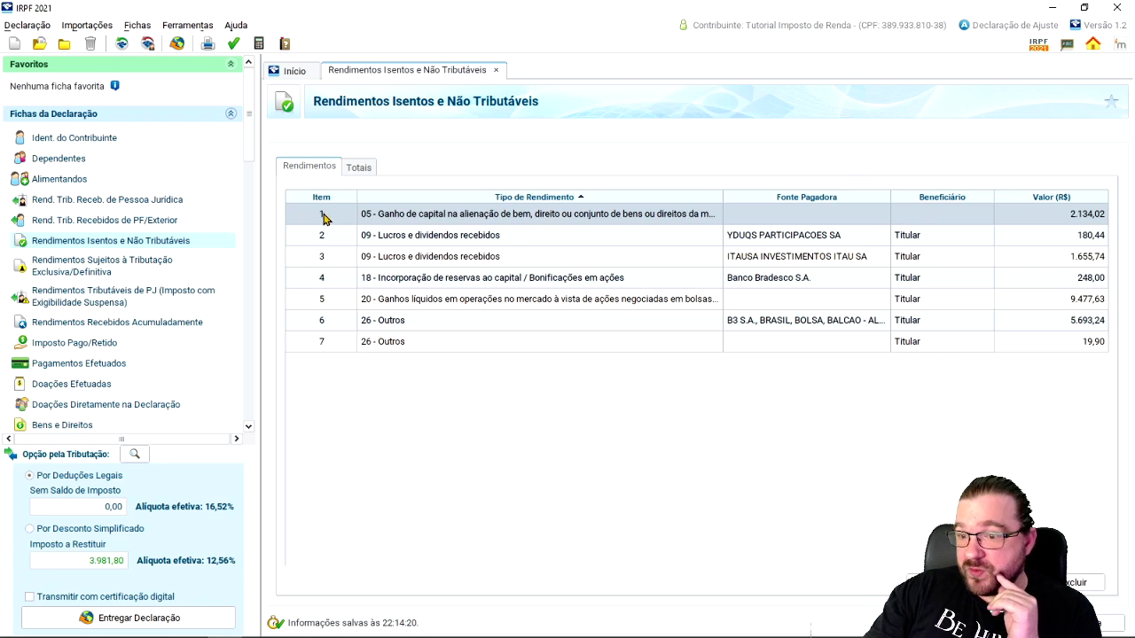
{"action": "double_click", "coordinate": [323, 219]}
{"action": "left_click_drag", "start_coordinate": [346, 287], "coordinate": [378, 286]}
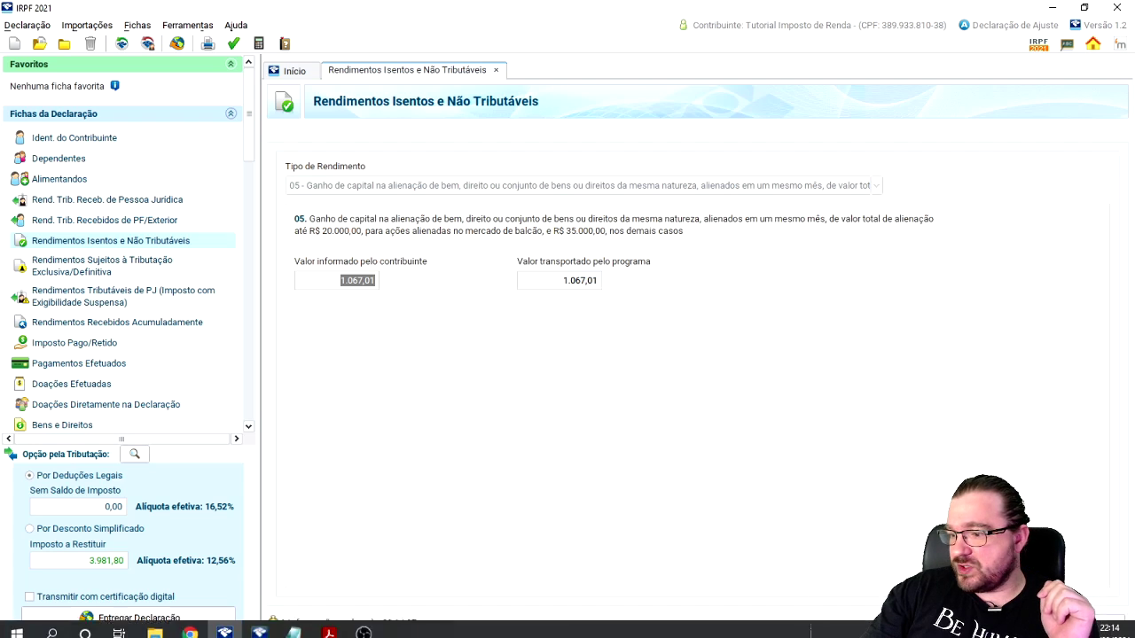
{"action": "left_click", "coordinate": [677, 426]}
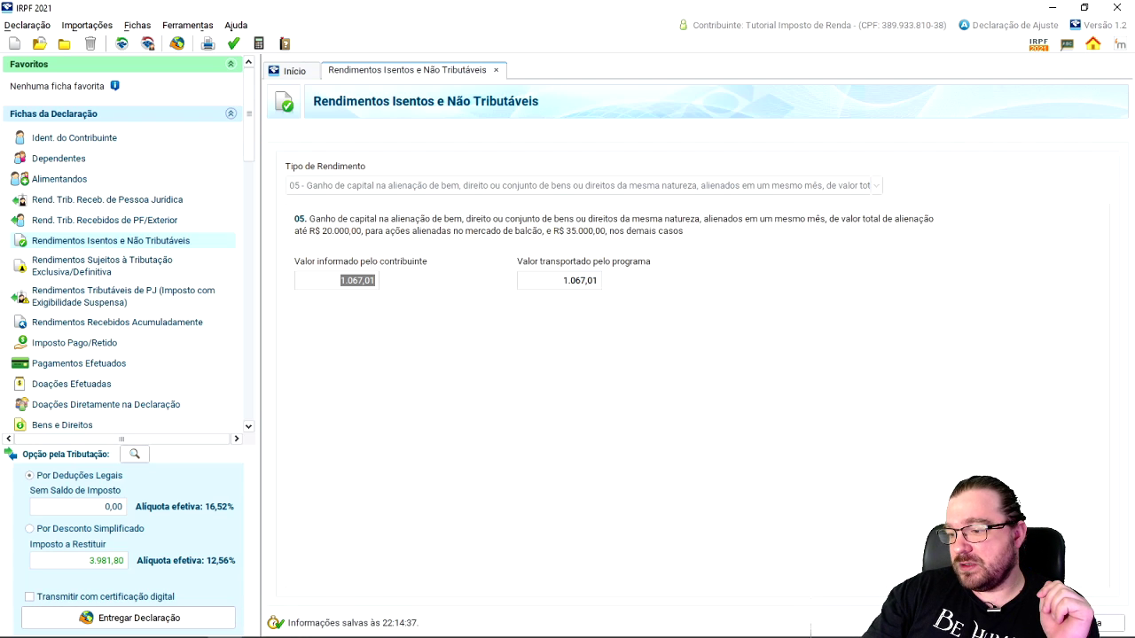
{"action": "left_click", "coordinate": [1029, 582]}
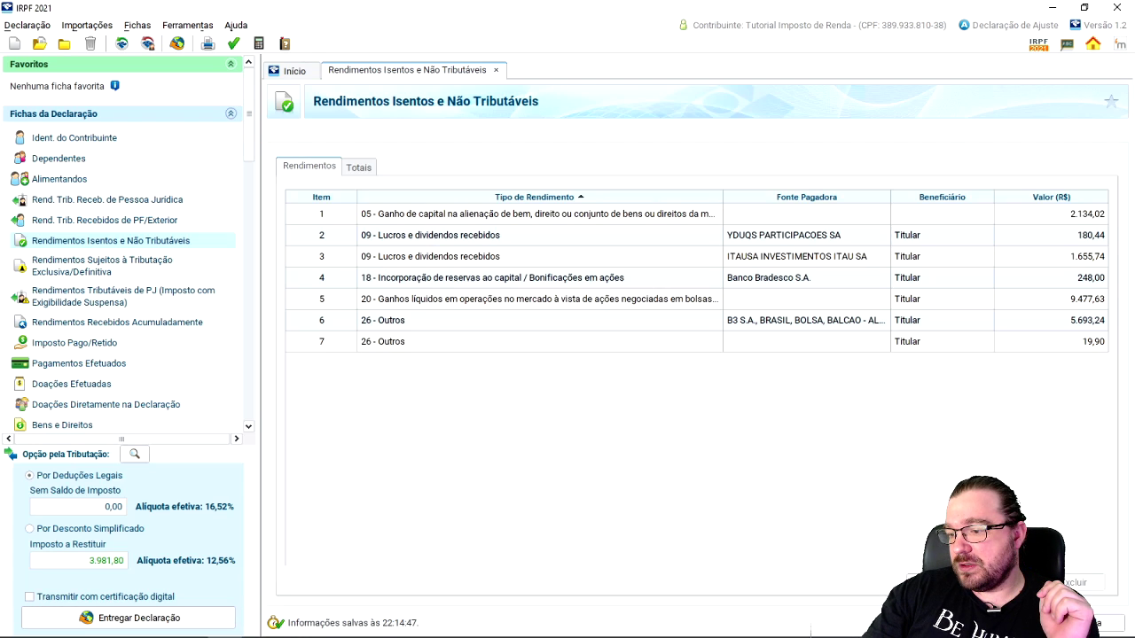
{"action": "double_click", "coordinate": [423, 303]}
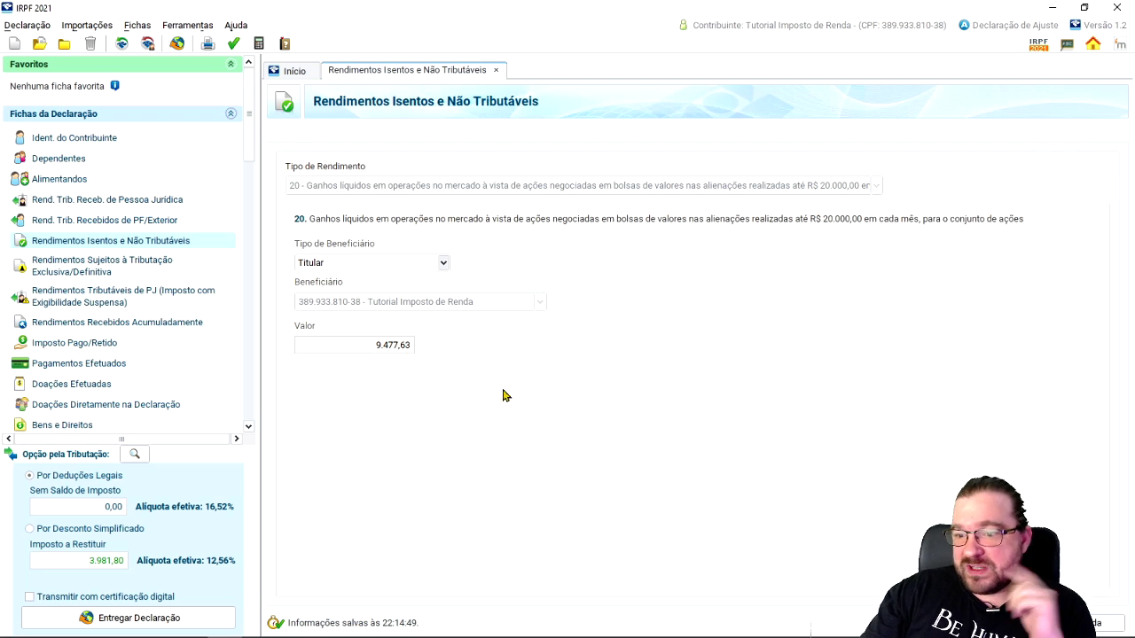
{"action": "left_click", "coordinate": [1100, 624]}
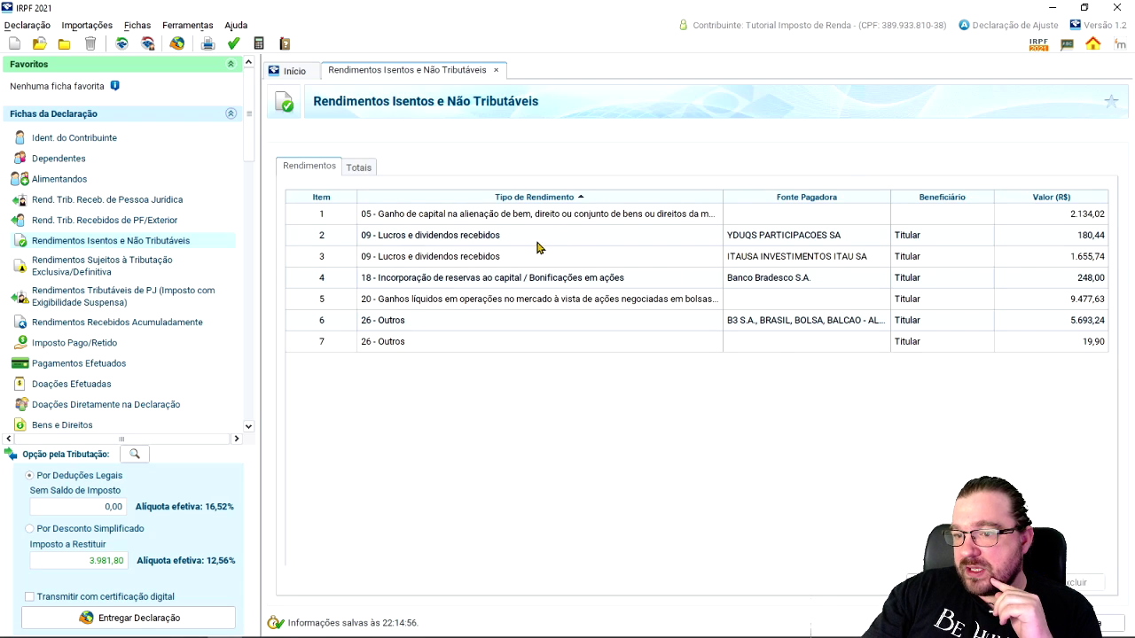
- Reopen the type 05 capital gain entry and clear its Valor informado pelo contribuinte
{"action": "double_click", "coordinate": [447, 206]}
{"action": "left_click_drag", "start_coordinate": [337, 284], "coordinate": [379, 287]}
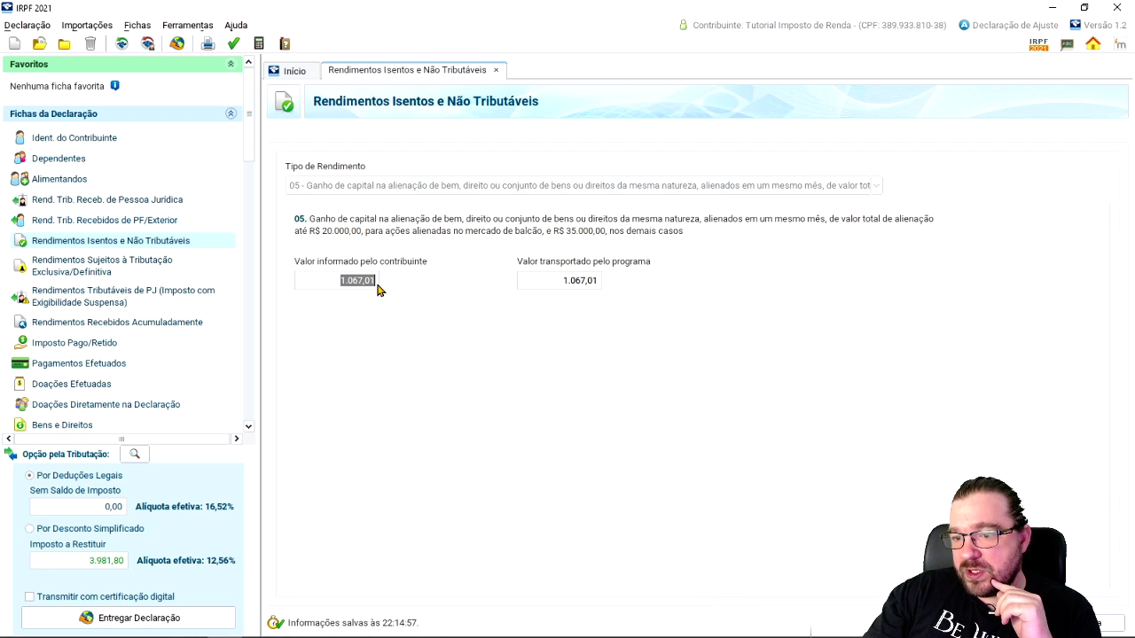
{"action": "key", "text": "BackSpace"}
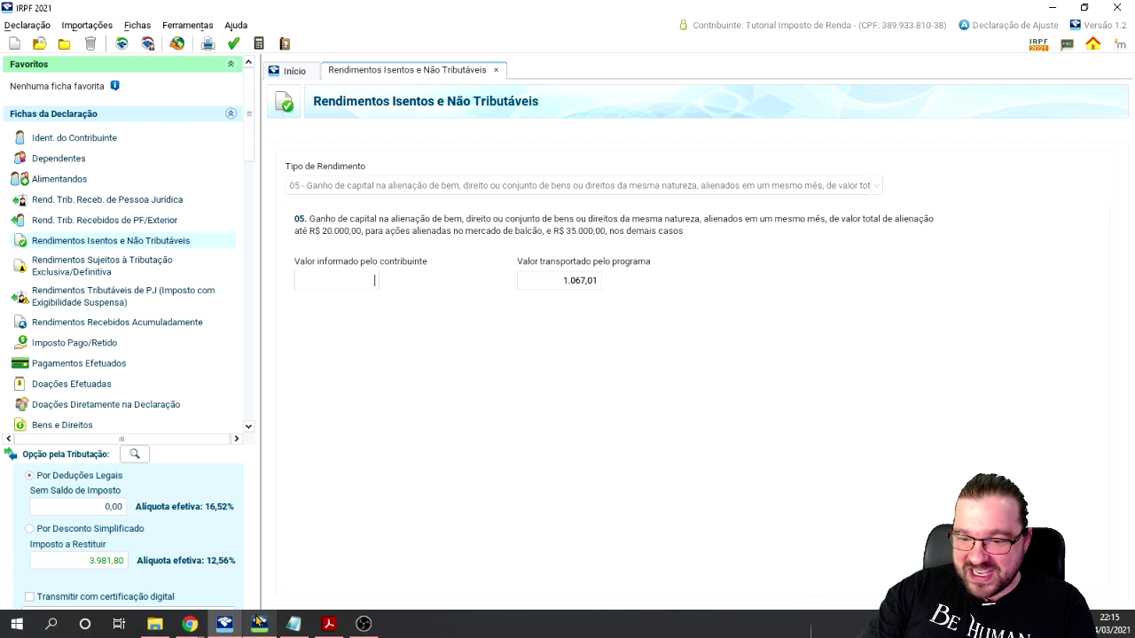
- Review the VNO share sales listed in Direitos/Bens Móveis of GCAP 2020 and return to IRPF 2021
{"action": "left_click", "coordinate": [259, 625]}
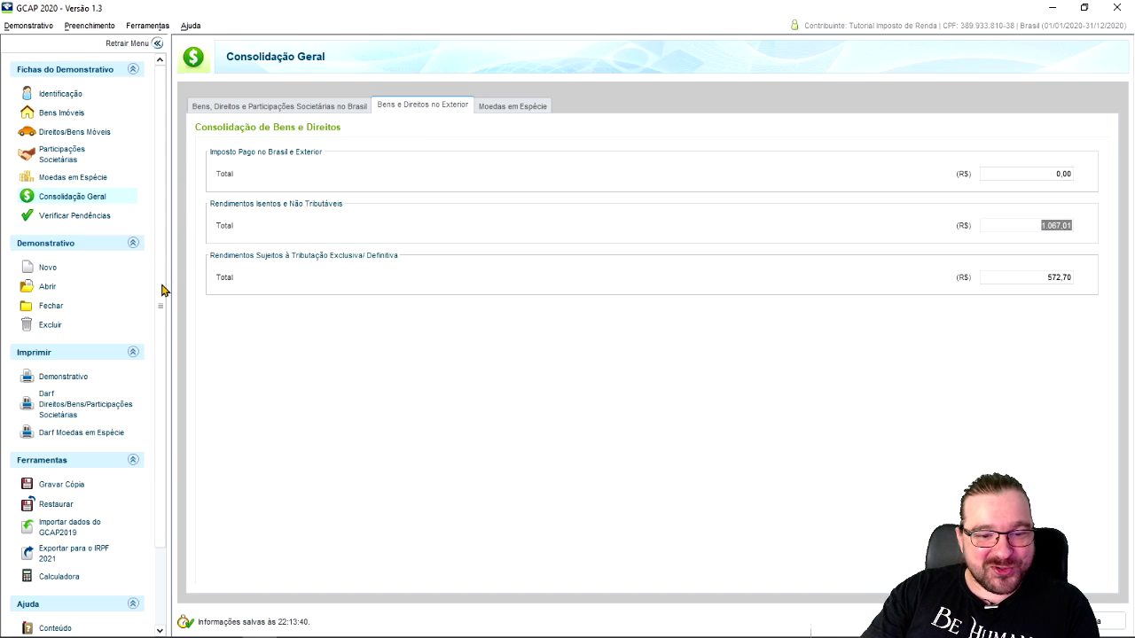
{"action": "left_click", "coordinate": [102, 132]}
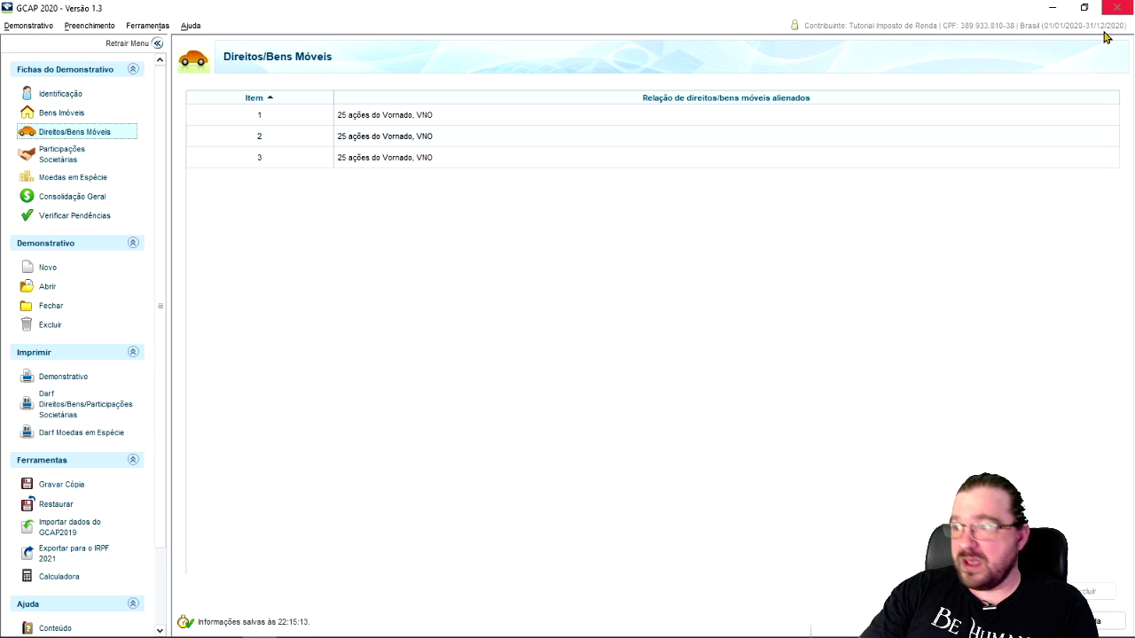
{"action": "left_click", "coordinate": [1052, 10]}
- Reimport the exported GCAP 2020 file from Documentos into Ganhos de Capital, confirming that the existing data is replaced
{"action": "scroll", "coordinate": [158, 415], "scroll_direction": "down", "scroll_amount": 10}
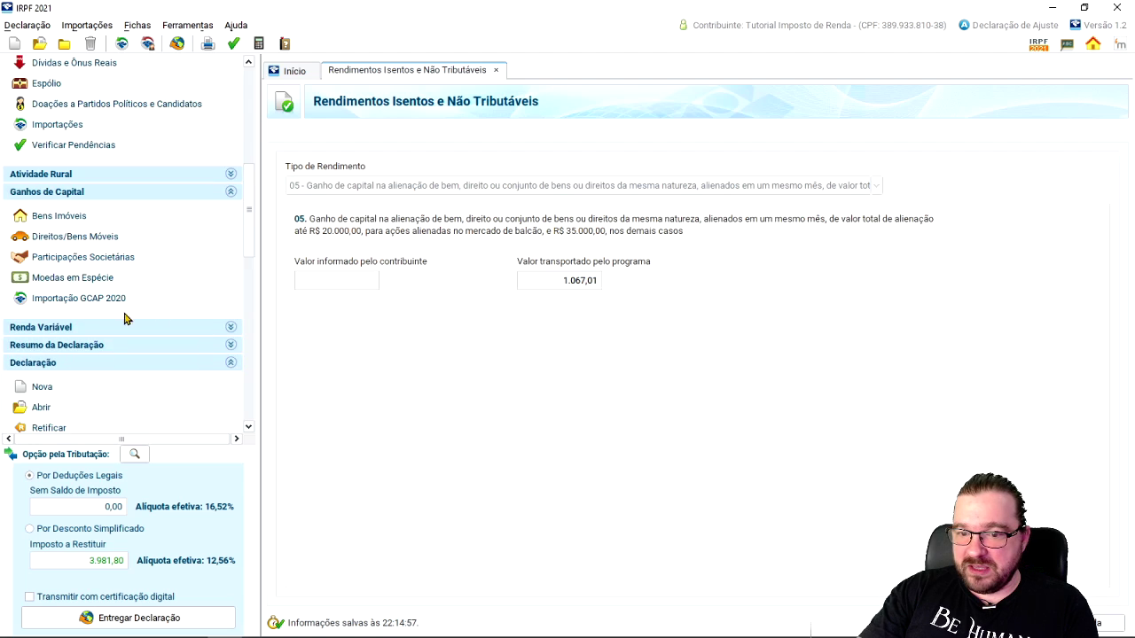
{"action": "left_click", "coordinate": [100, 298]}
{"action": "left_click_drag", "start_coordinate": [520, 349], "coordinate": [747, 338]}
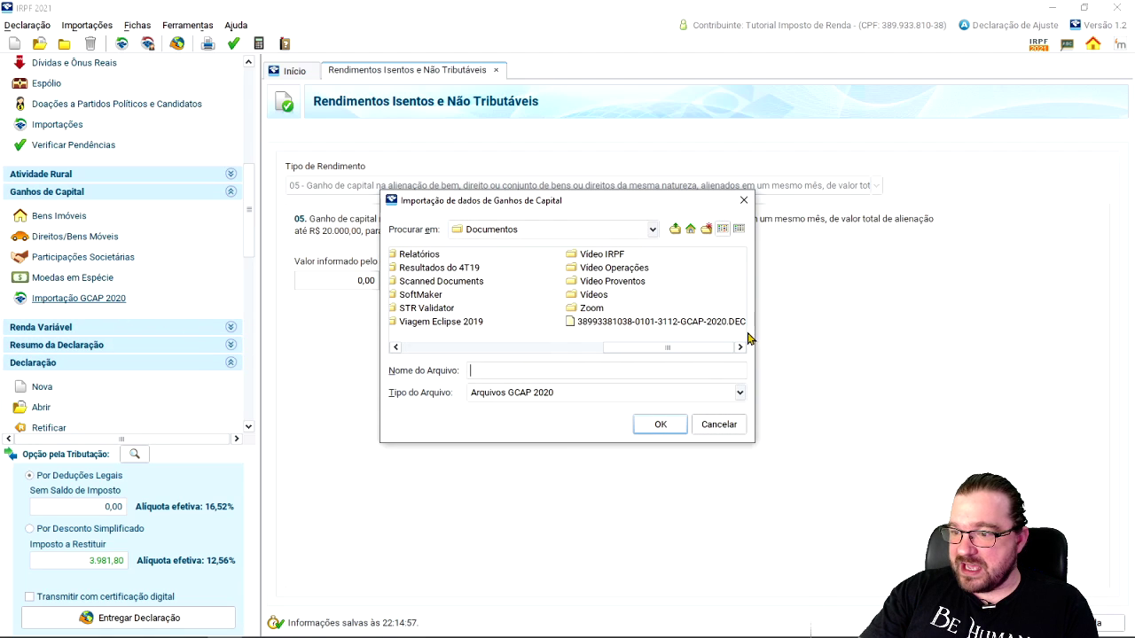
{"action": "left_click", "coordinate": [710, 322]}
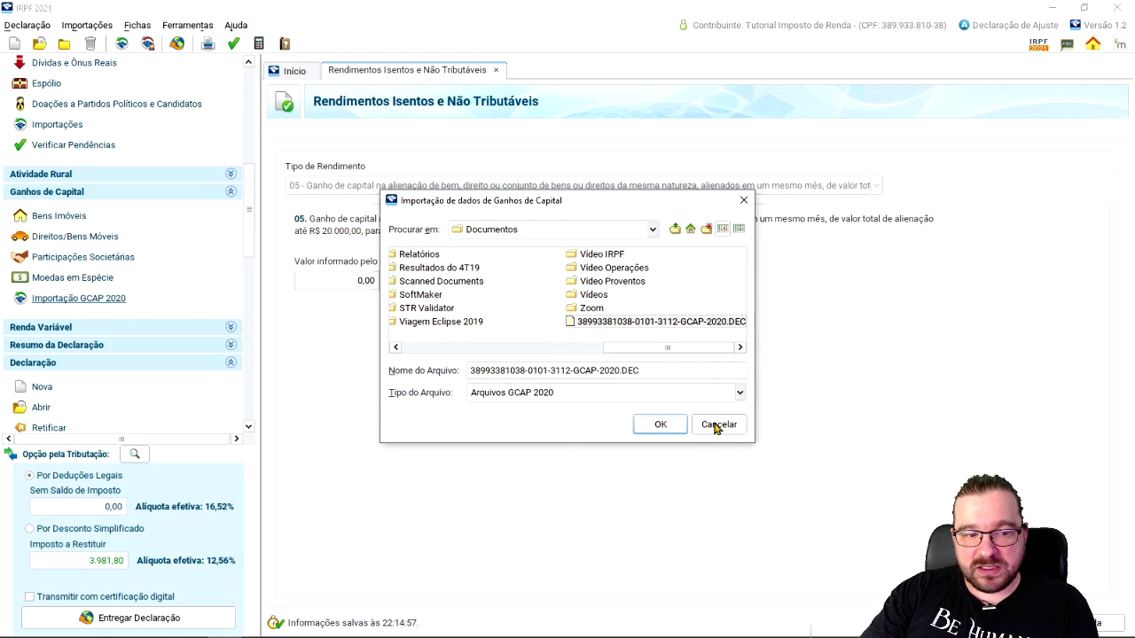
{"action": "left_click", "coordinate": [676, 427]}
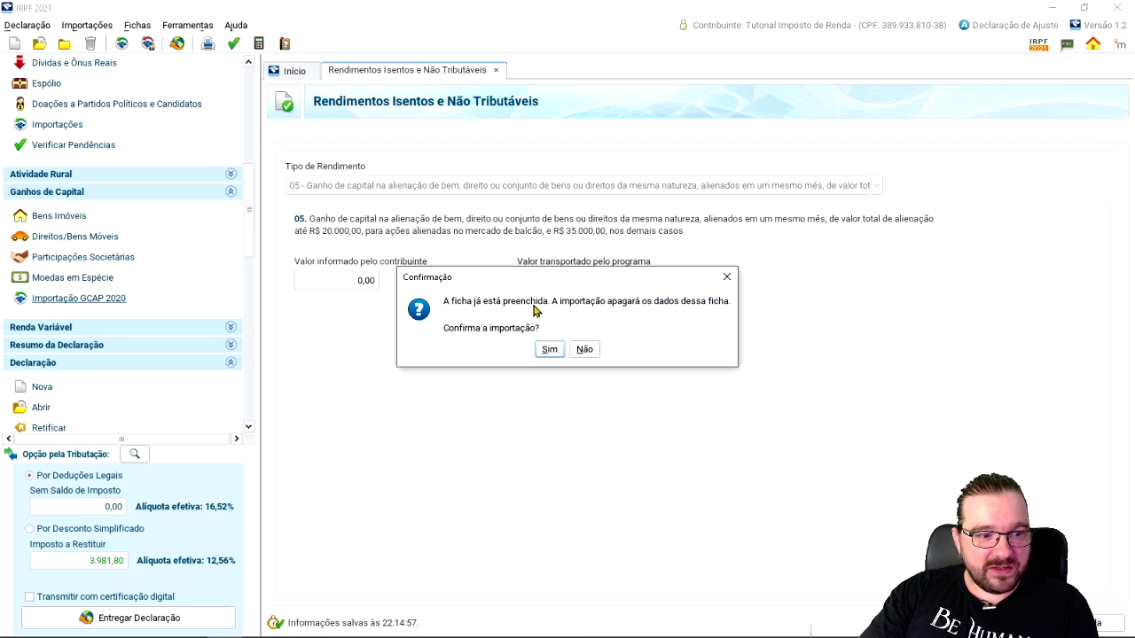
{"action": "left_click", "coordinate": [550, 350]}
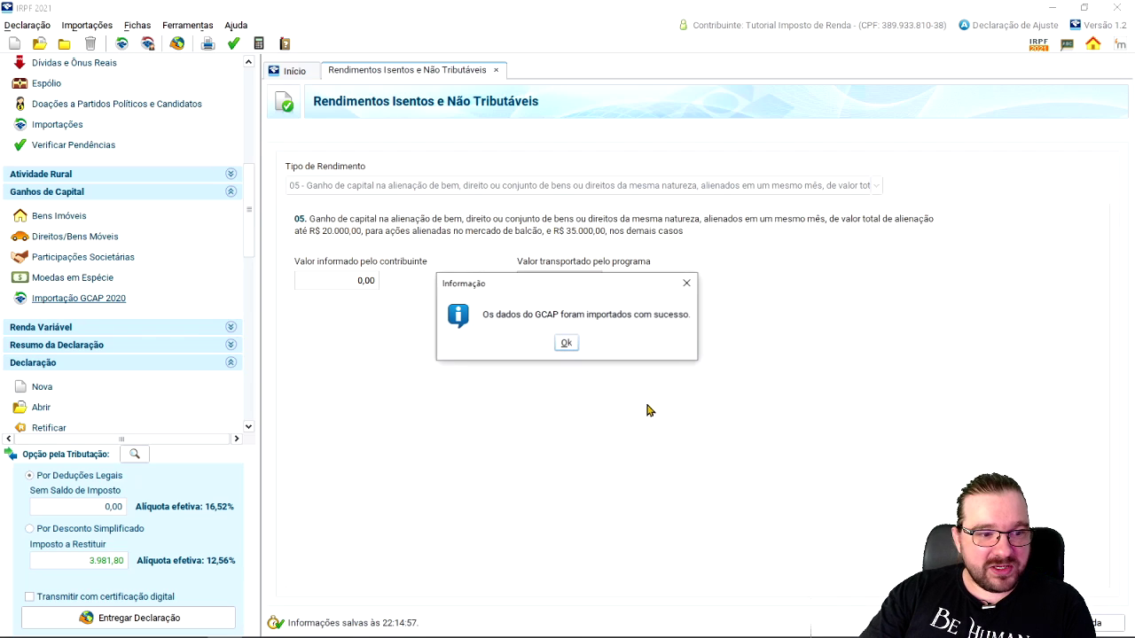
{"action": "left_click", "coordinate": [570, 345]}
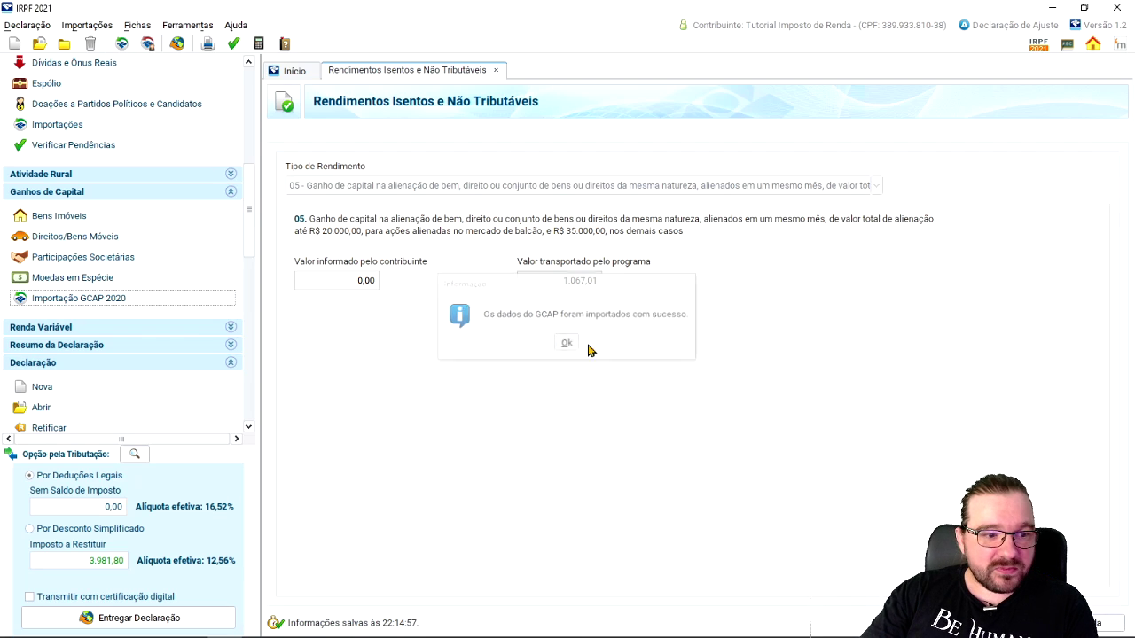
- Check the imported sales in Direitos/Bens Móveis, then the line 5 total of Rendimentos Isentos e Não Tributáveis
{"action": "left_click", "coordinate": [84, 237]}
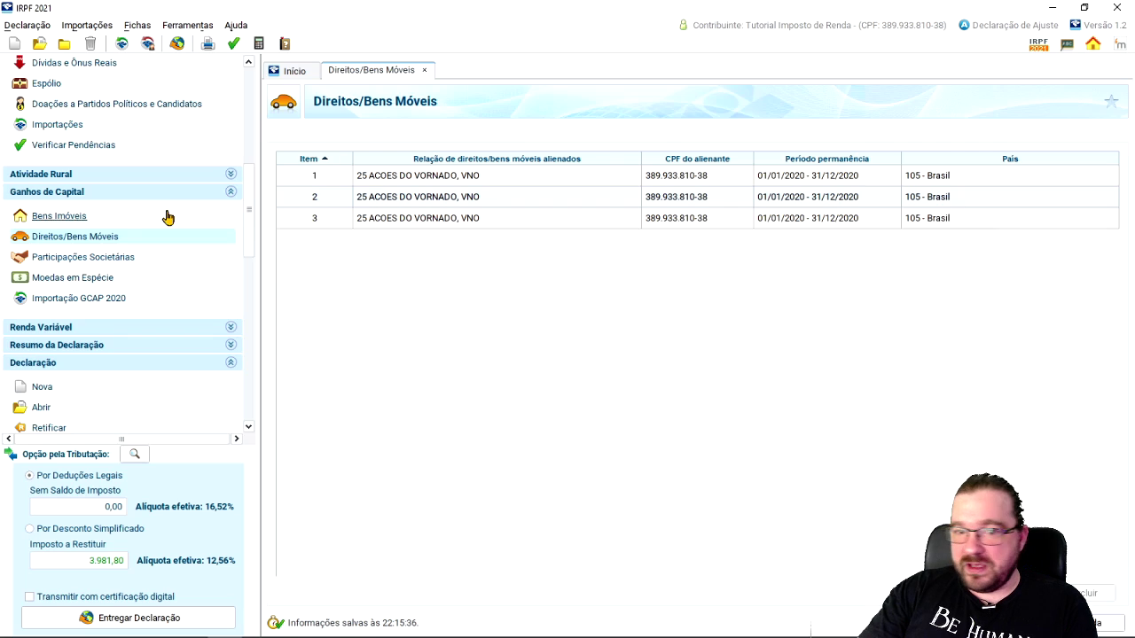
{"action": "scroll", "coordinate": [155, 218], "scroll_direction": "up", "scroll_amount": 6}
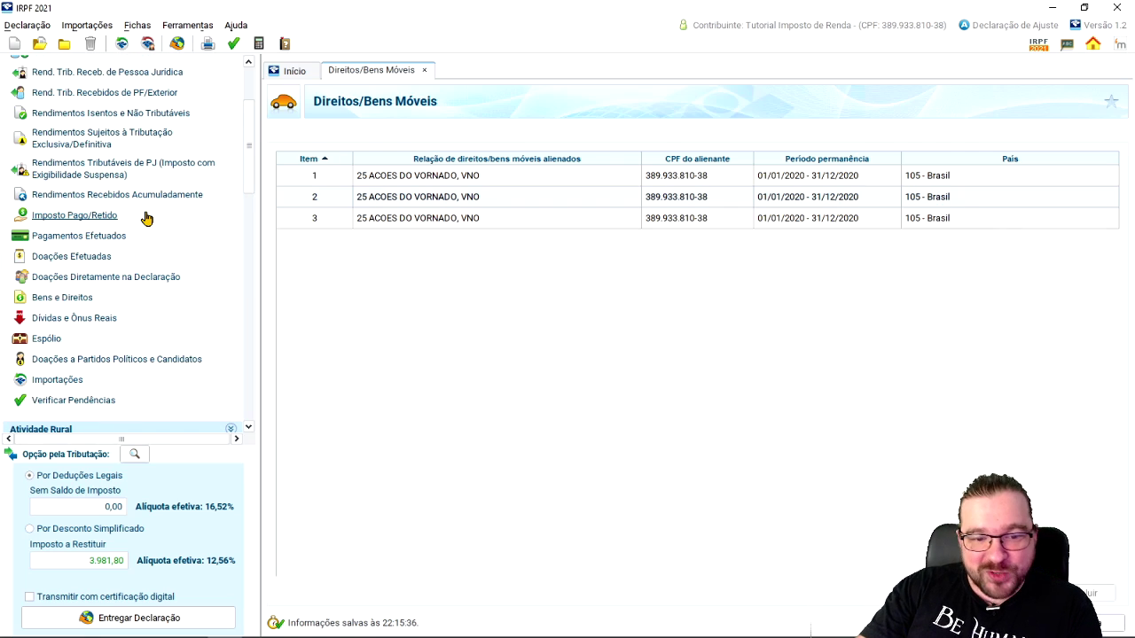
{"action": "scroll", "coordinate": [169, 256], "scroll_direction": "up", "scroll_amount": 3}
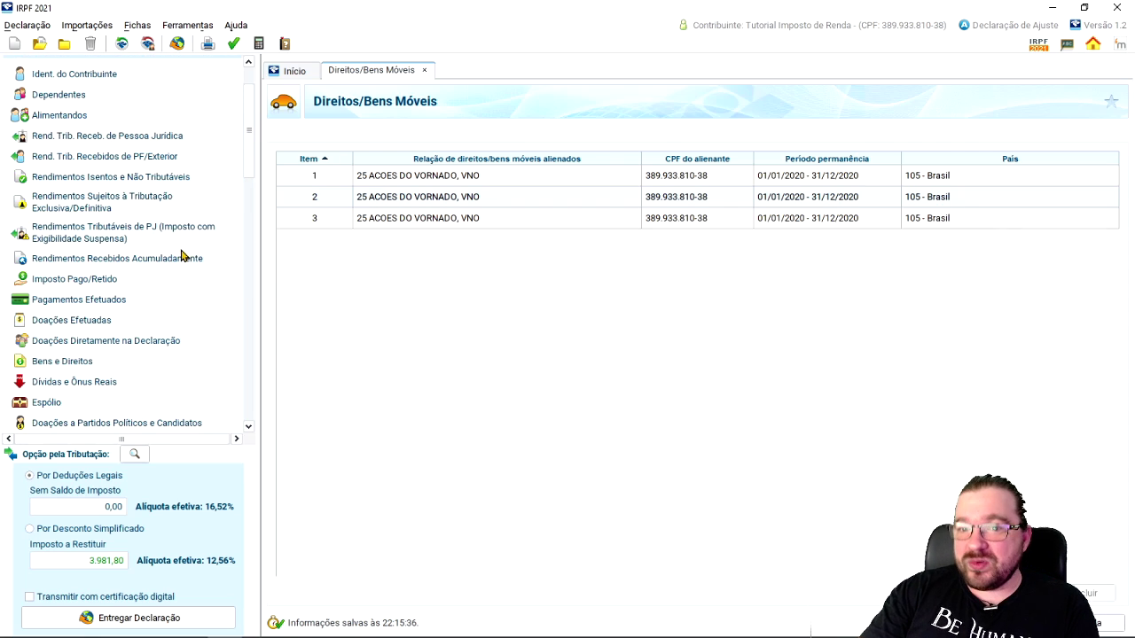
{"action": "left_click", "coordinate": [165, 180]}
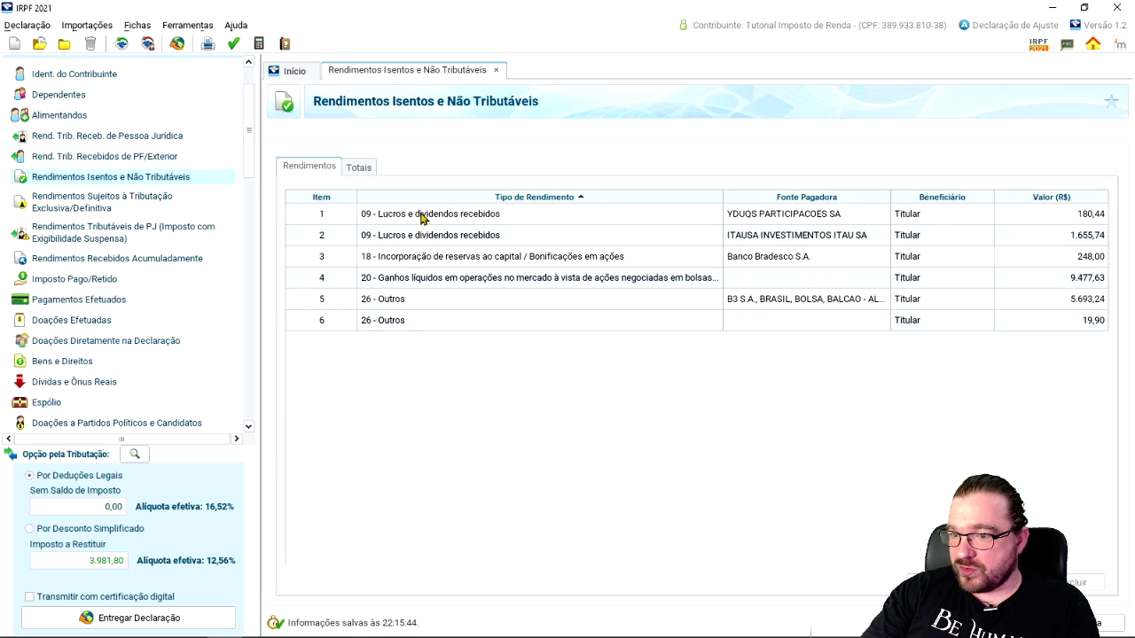
{"action": "left_click", "coordinate": [358, 167]}
{"action": "left_click", "coordinate": [1028, 399]}
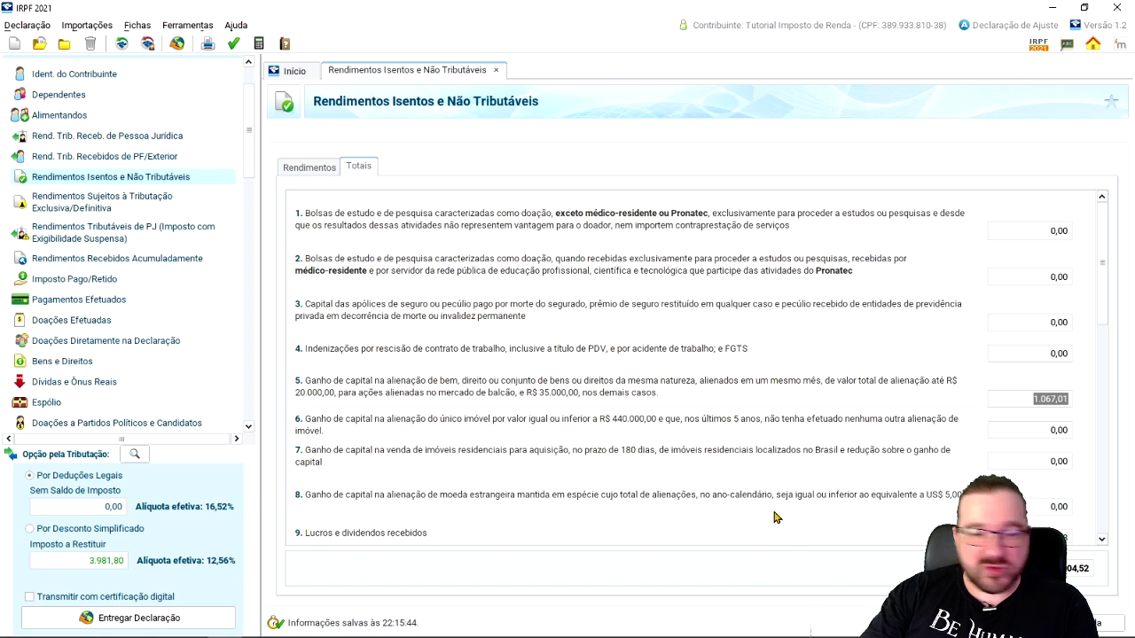
- Switch to the Controle Imposto de Renda spreadsheet and review the VNO purchase cost and sale value in reais
{"action": "left_click", "coordinate": [1050, 11]}
{"action": "left_click", "coordinate": [696, 477]}
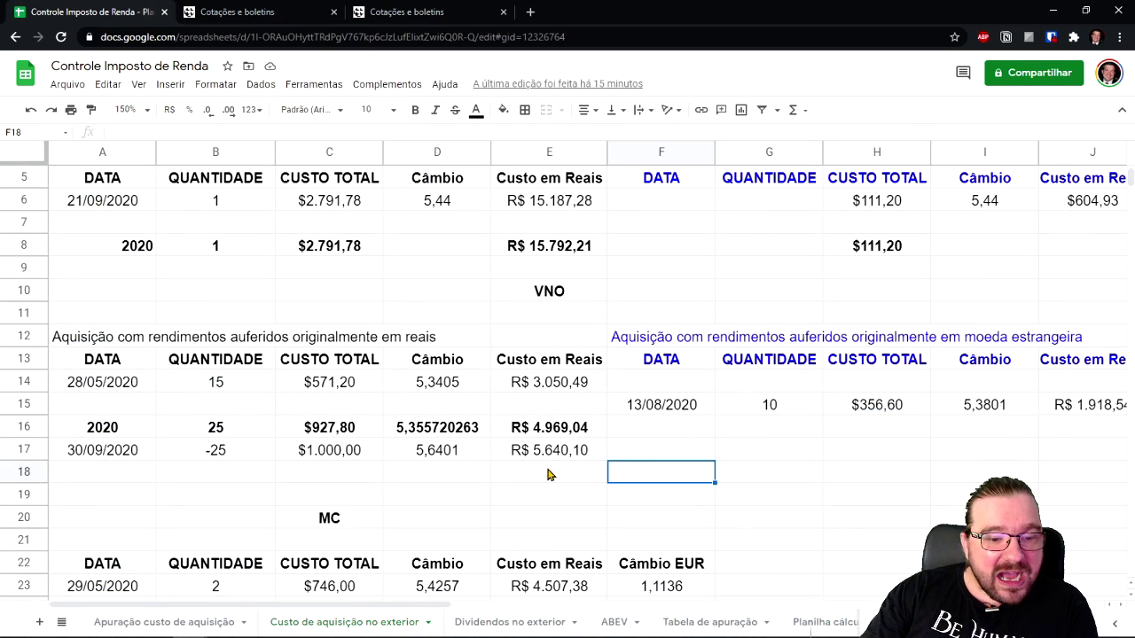
{"action": "left_click", "coordinate": [528, 494]}
{"action": "left_click", "coordinate": [547, 387]}
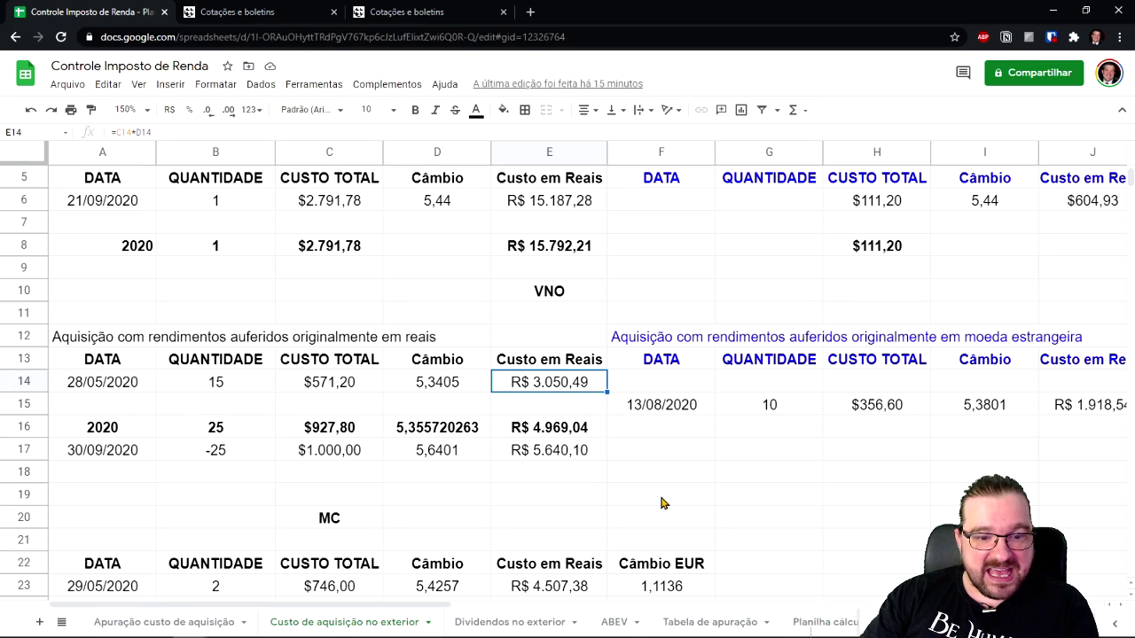
{"action": "left_click_drag", "start_coordinate": [481, 456], "coordinate": [577, 457]}
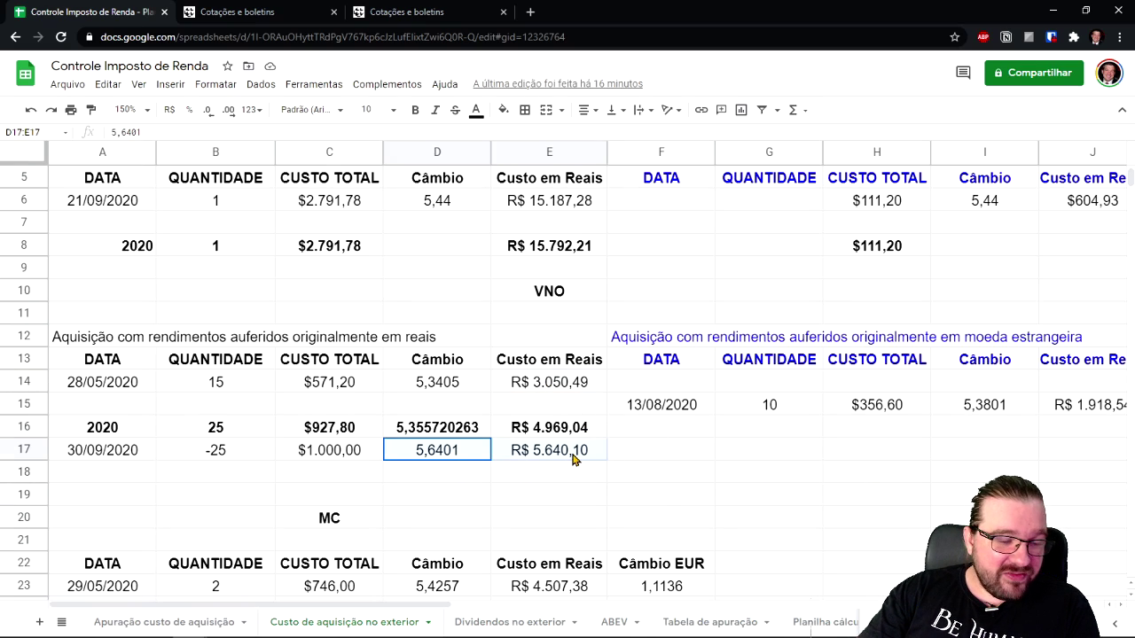
{"action": "left_click", "coordinate": [595, 492]}
{"action": "left_click", "coordinate": [577, 457]}
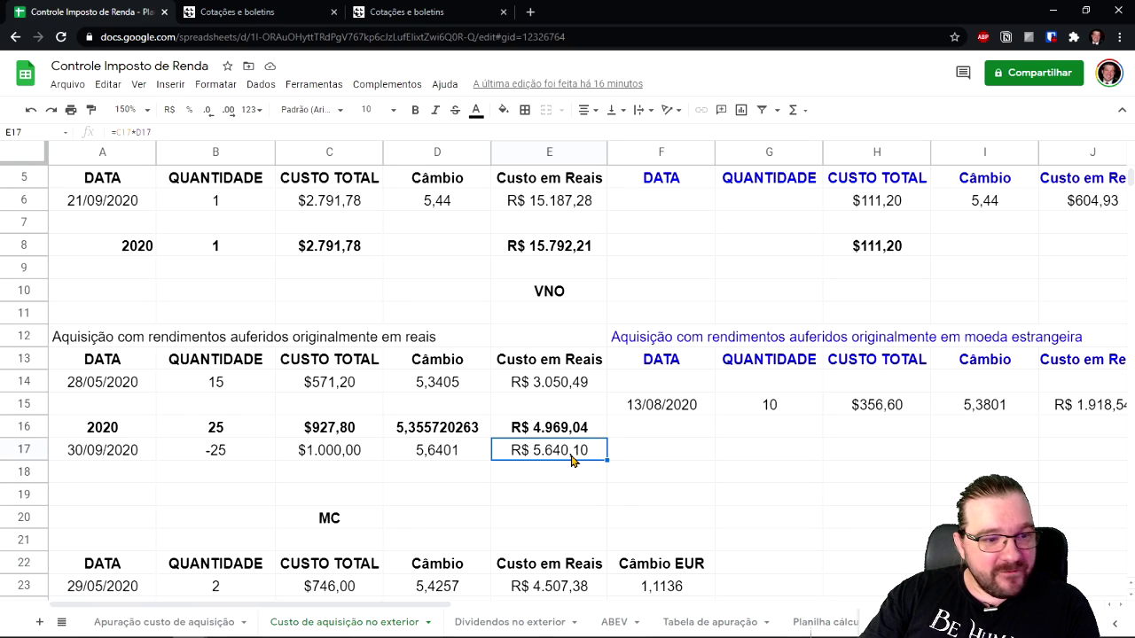
- Compare the VNO dollar costs by income origin with the combined cost and sale value, and review Direitos/Bens Móveis in GCAP 2020
{"action": "left_click", "coordinate": [321, 385]}
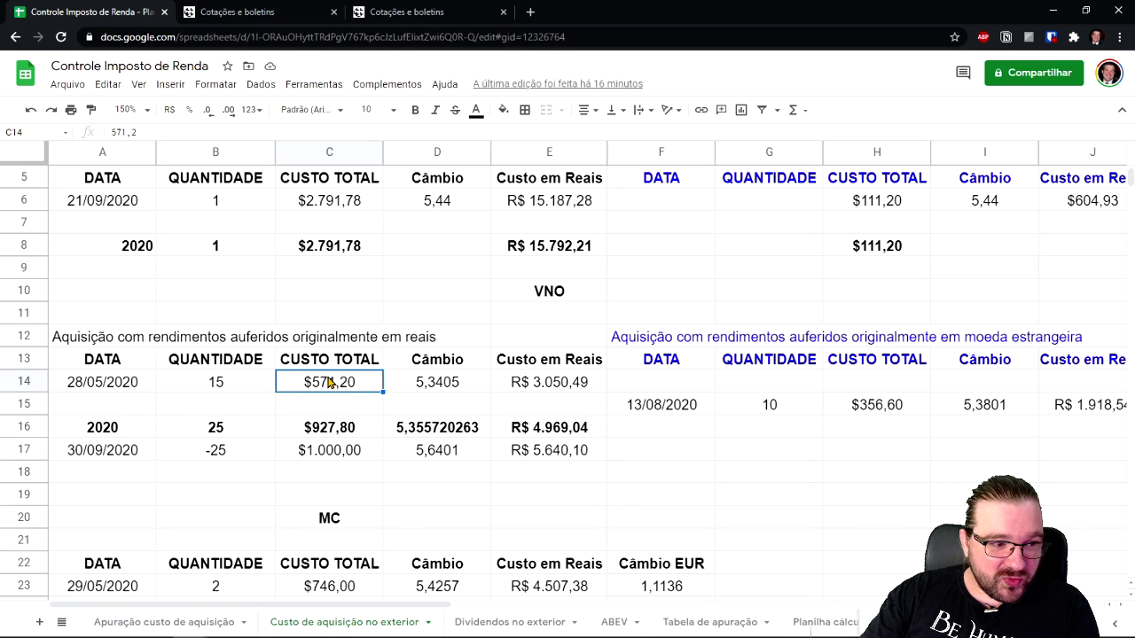
{"action": "left_click", "coordinate": [324, 433]}
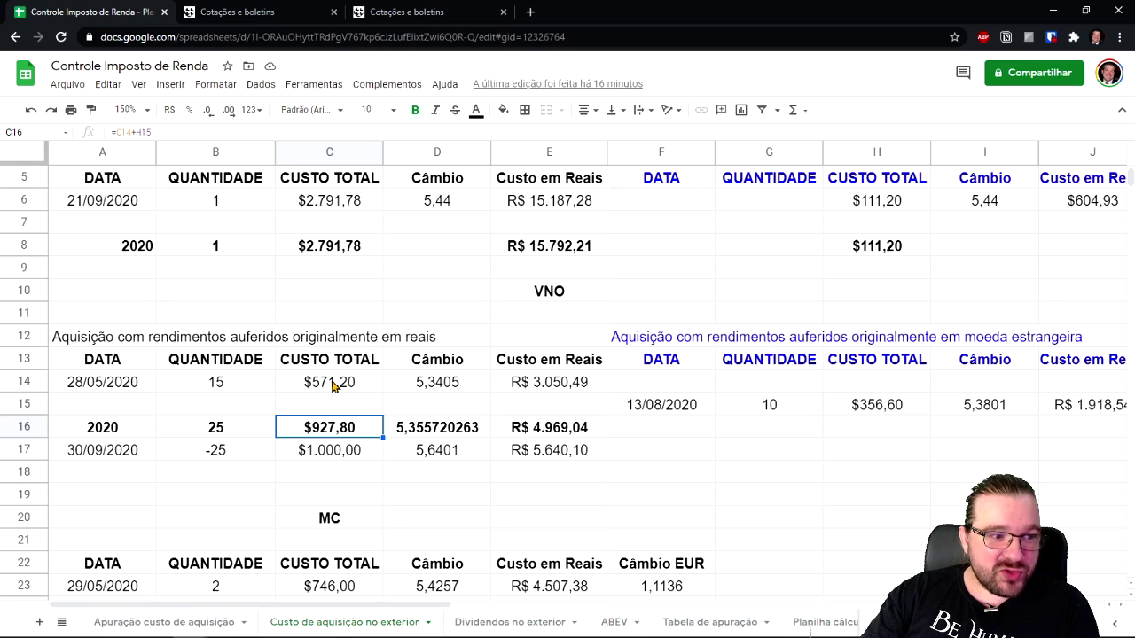
{"action": "left_click", "coordinate": [335, 386]}
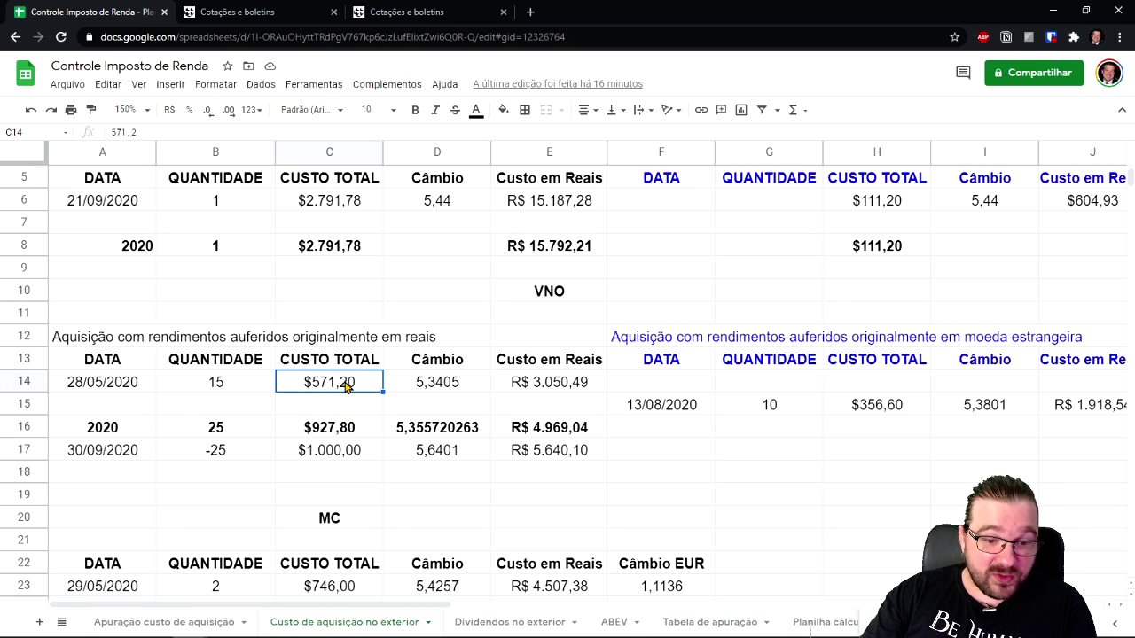
{"action": "left_click", "coordinate": [873, 416]}
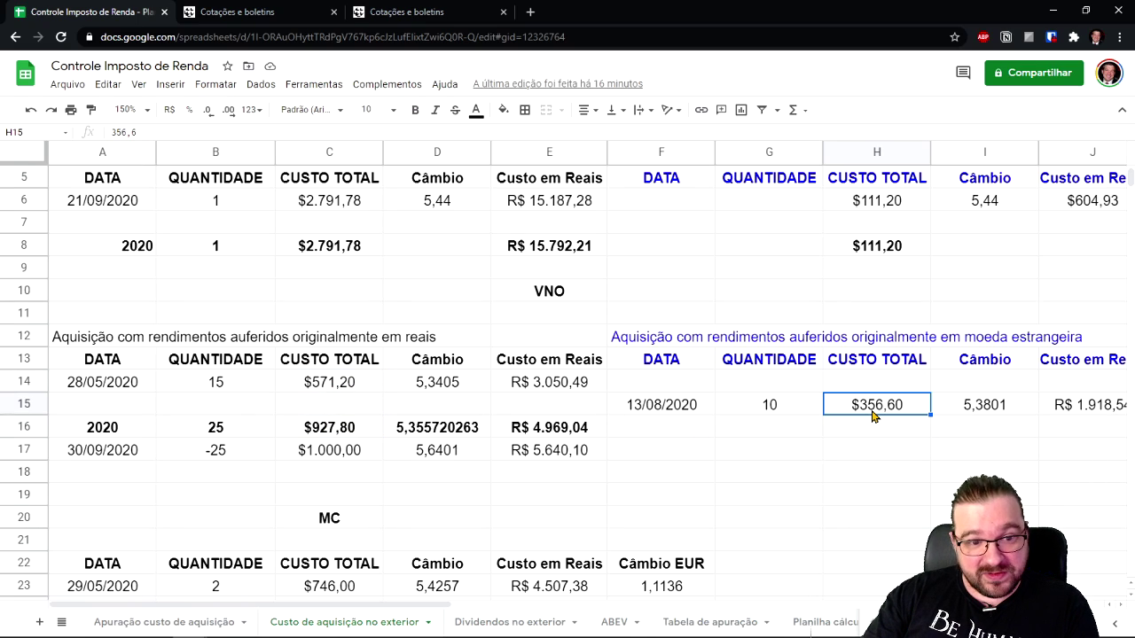
{"action": "left_click", "coordinate": [351, 387]}
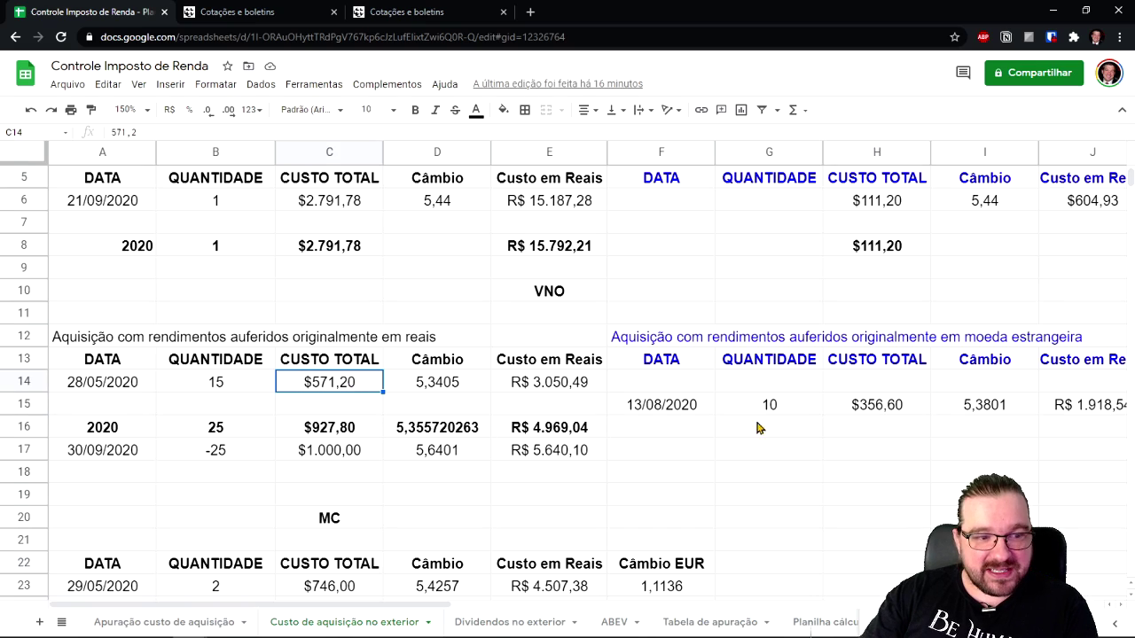
{"action": "left_click", "coordinate": [873, 415]}
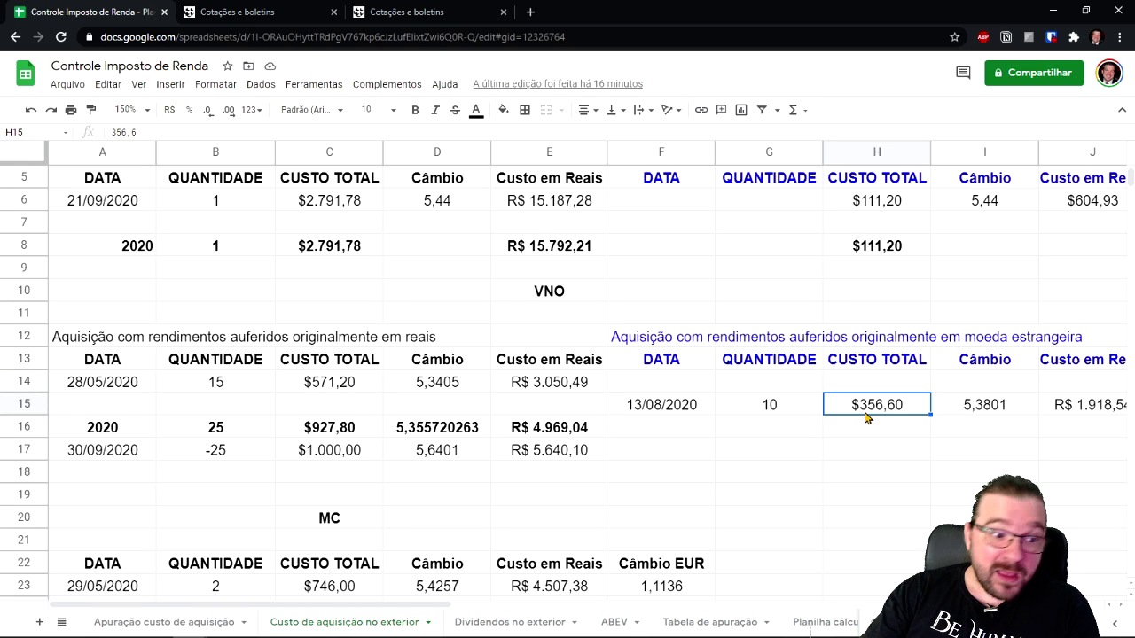
{"action": "left_click", "coordinate": [544, 451]}
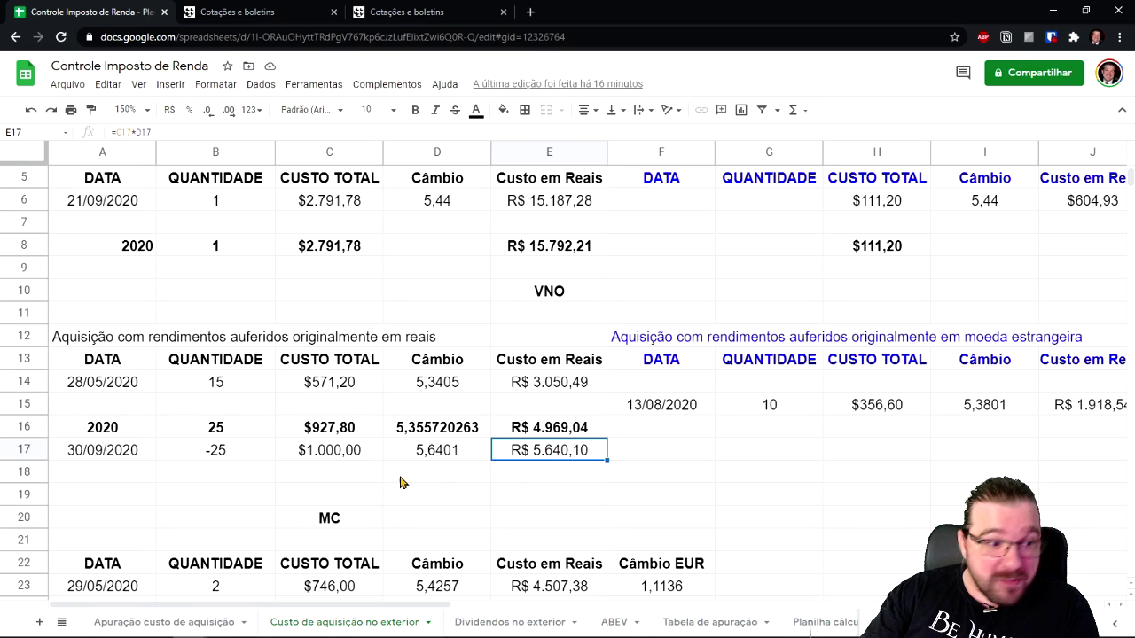
{"action": "left_click", "coordinate": [548, 384]}
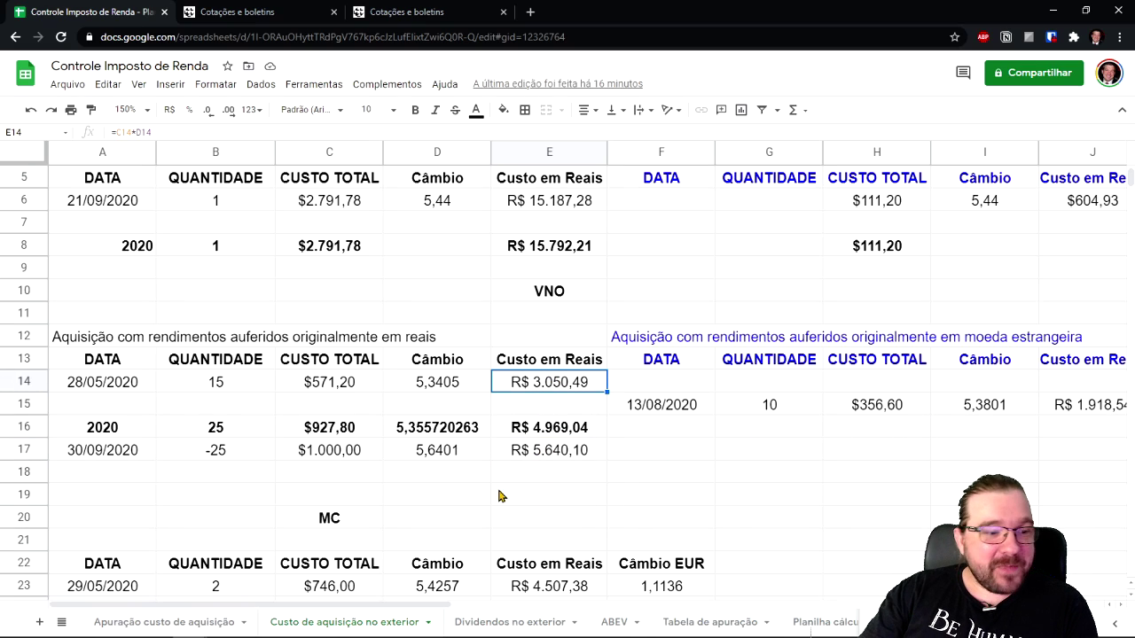
{"action": "left_click", "coordinate": [703, 470]}
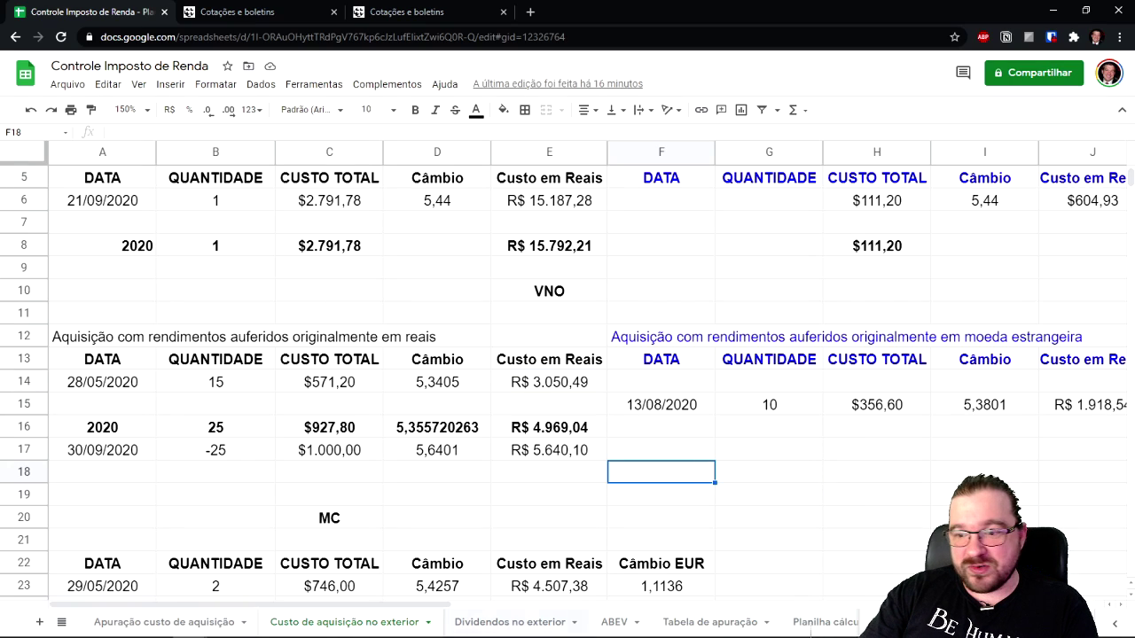
{"action": "left_click", "coordinate": [259, 625]}
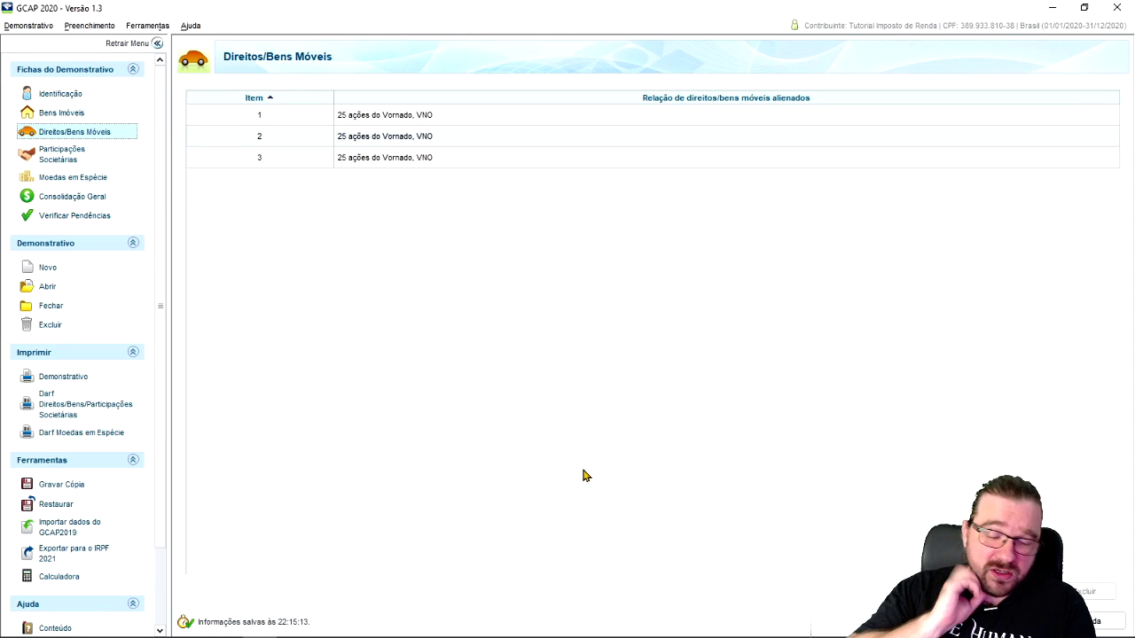
{"action": "left_click", "coordinate": [1052, 8]}
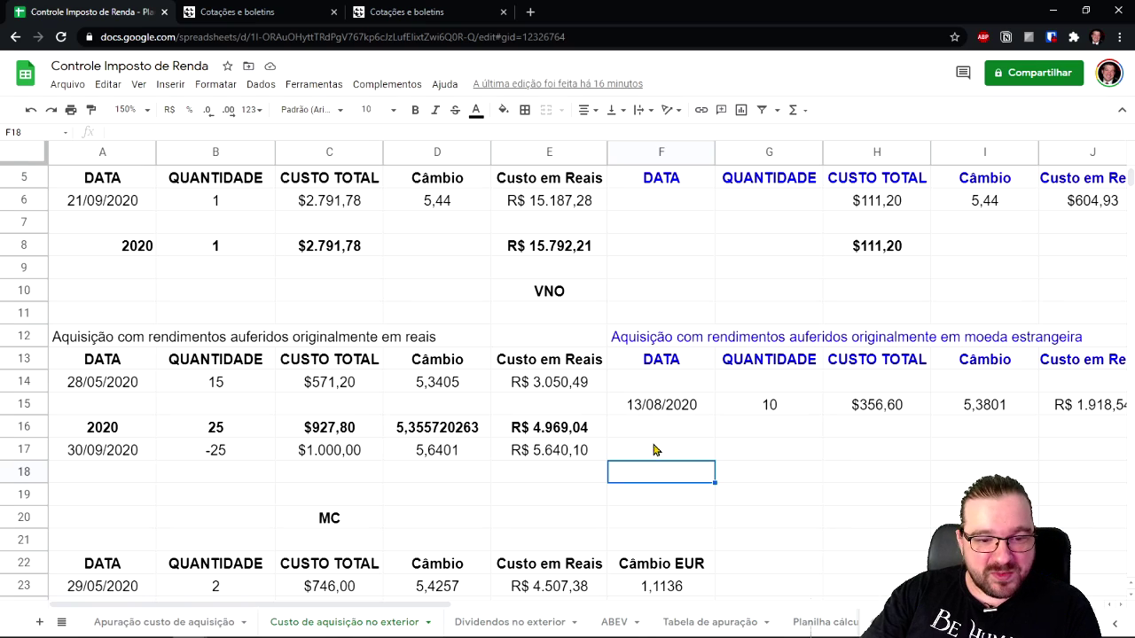
- Calculate the share of the VNO cost acquired with income in reais by entering =C14/C16 in C15
{"action": "scroll", "coordinate": [835, 523], "scroll_direction": "down", "scroll_amount": 2}
{"action": "left_click", "coordinate": [787, 389]}
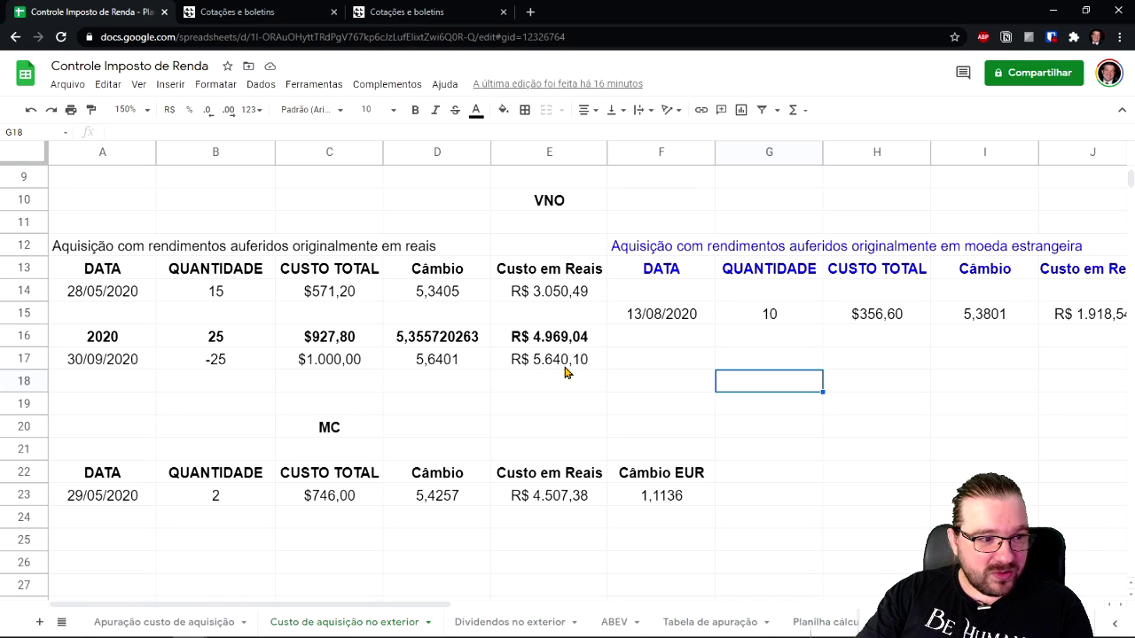
{"action": "left_click", "coordinate": [345, 317]}
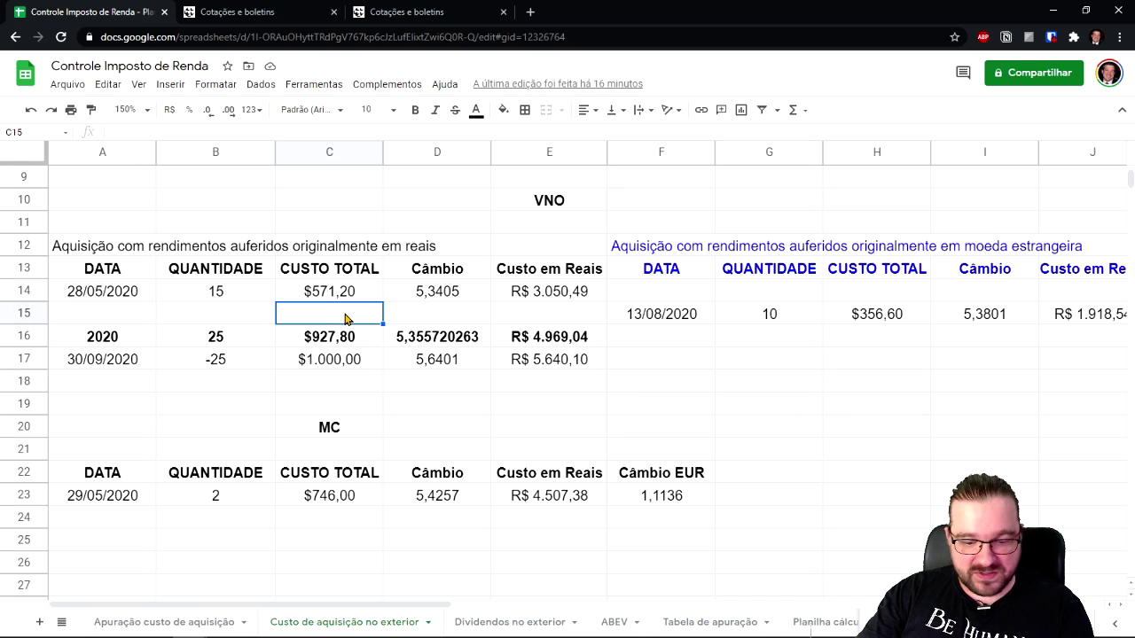
{"action": "type", "text": "="}
{"action": "left_click", "coordinate": [346, 295]}
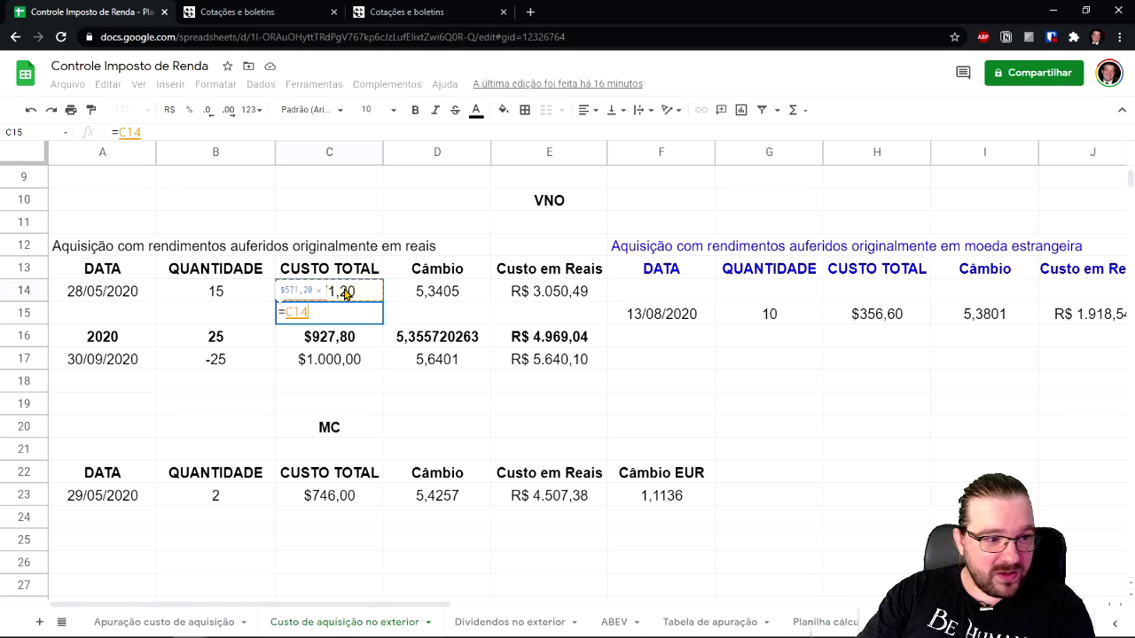
{"action": "type", "text": "/"}
{"action": "left_click", "coordinate": [346, 347]}
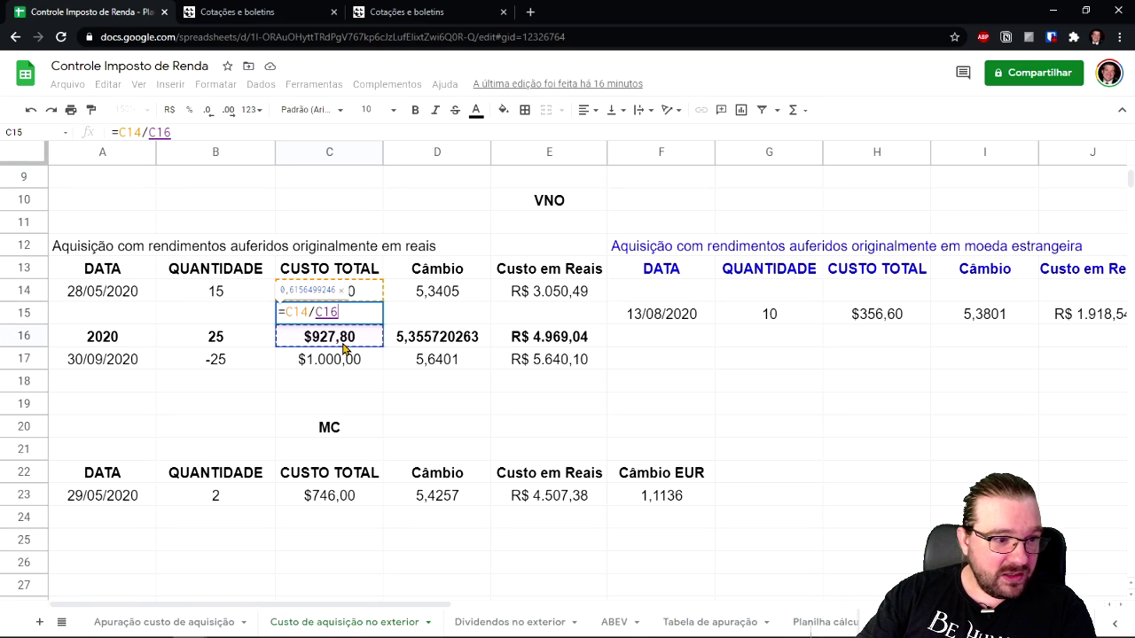
{"action": "key", "text": "Return"}
- Calculate the share of the VNO cost acquired with foreign-currency income by entering =H15/C16 in H16
{"action": "left_click", "coordinate": [898, 318]}
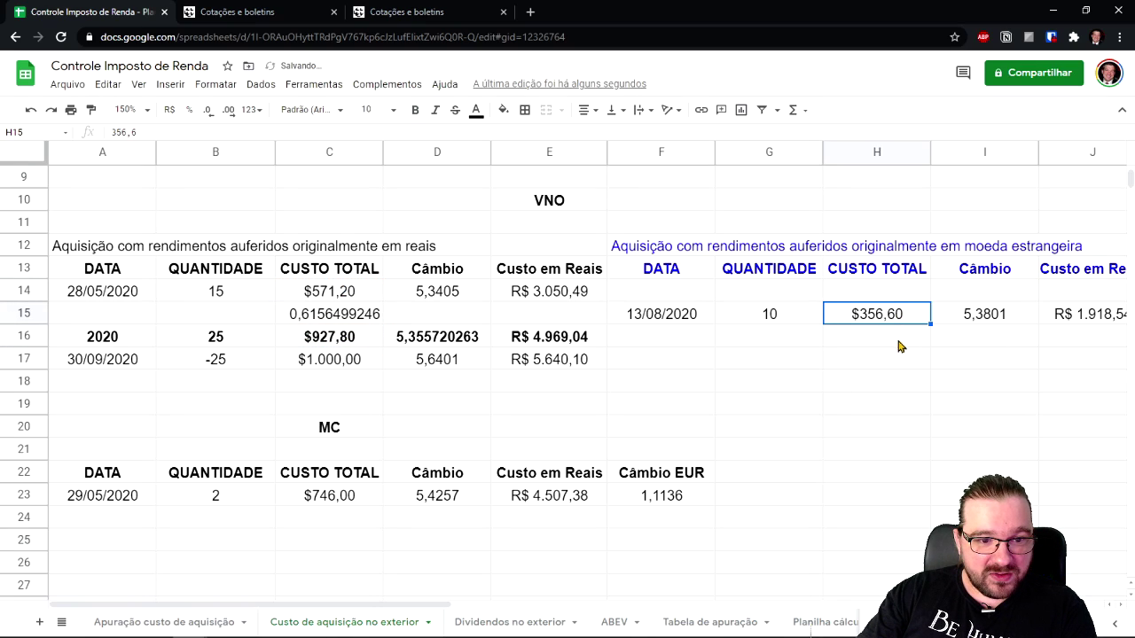
{"action": "left_click", "coordinate": [897, 346]}
{"action": "type", "text": "="}
{"action": "left_click", "coordinate": [897, 319]}
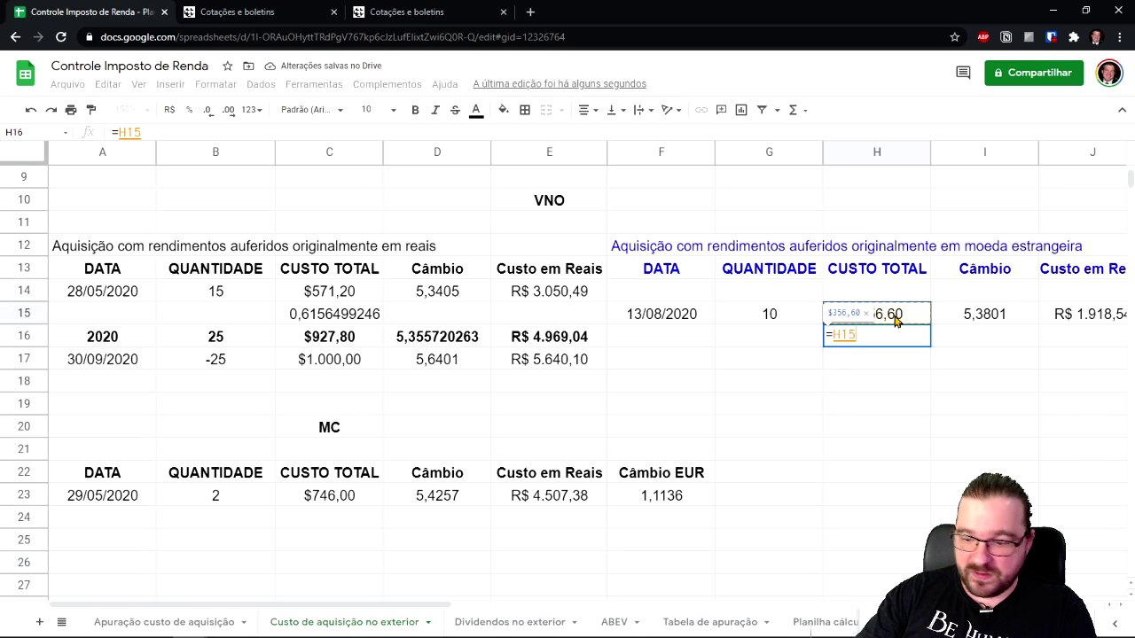
{"action": "type", "text": "/"}
{"action": "left_click", "coordinate": [339, 346]}
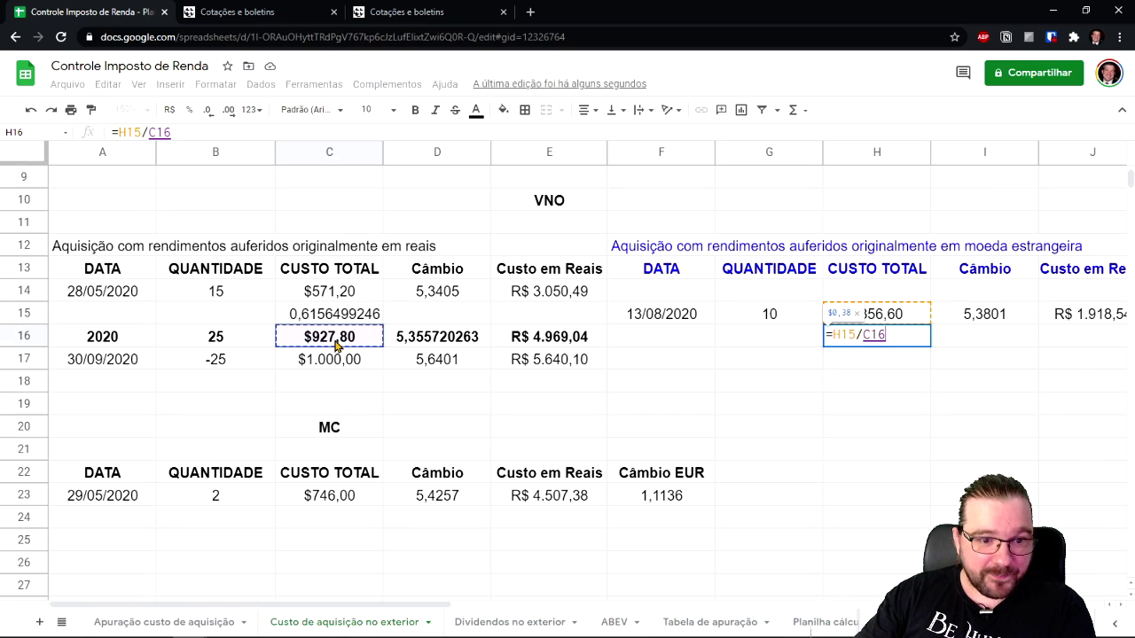
{"action": "key", "text": "Return"}
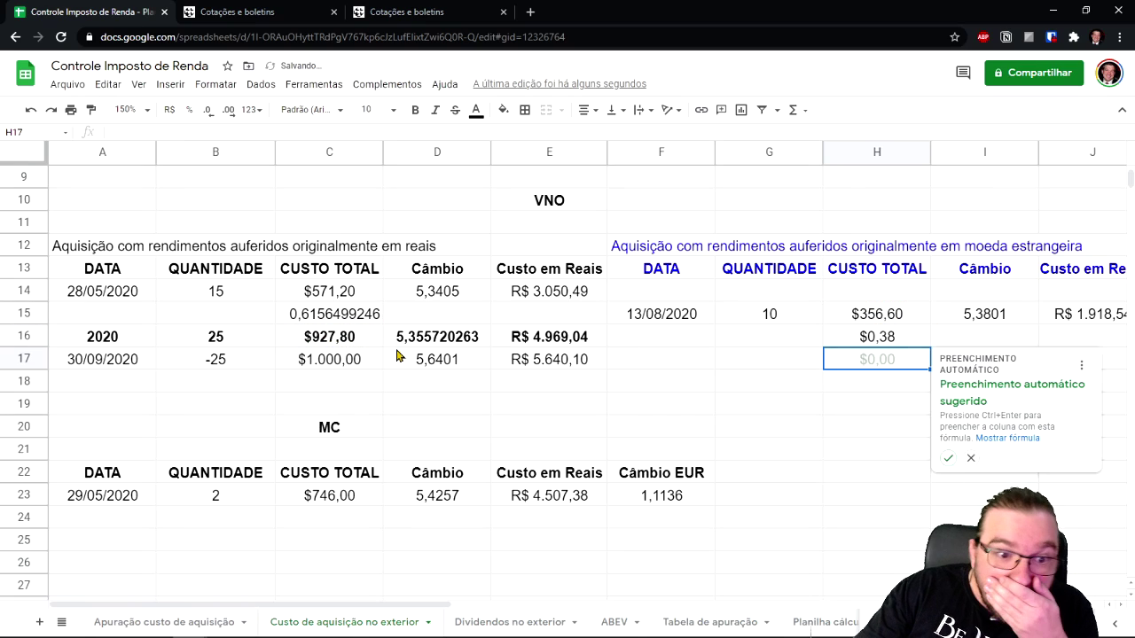
- Format the two VNO cost share cells, H16 and C15, as percentages
{"action": "left_click", "coordinate": [884, 338]}
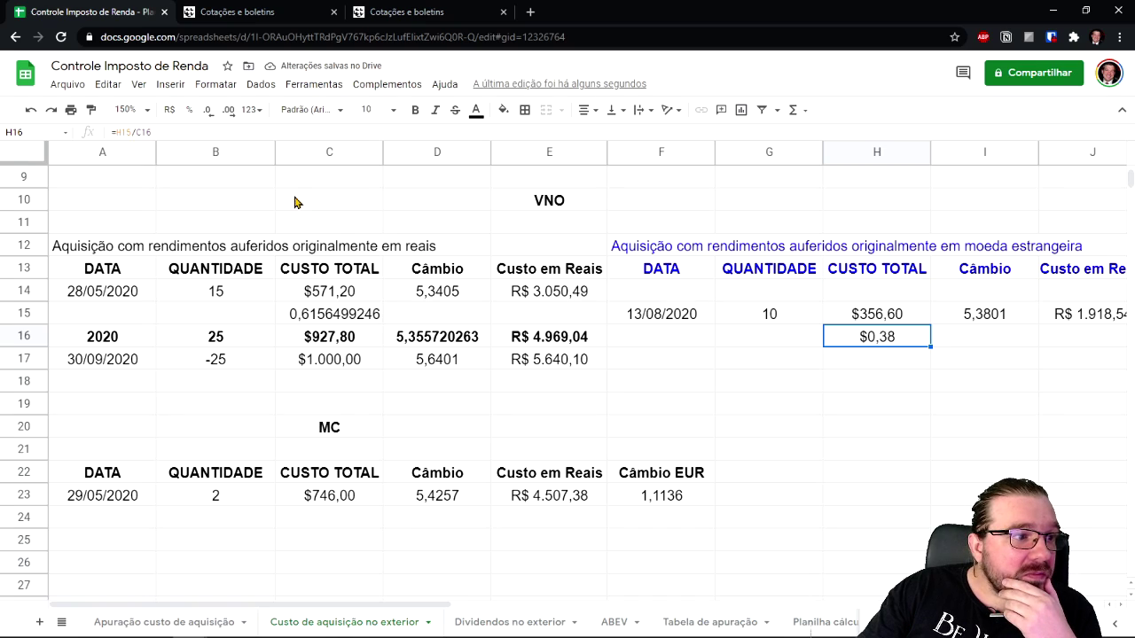
{"action": "left_click", "coordinate": [189, 109]}
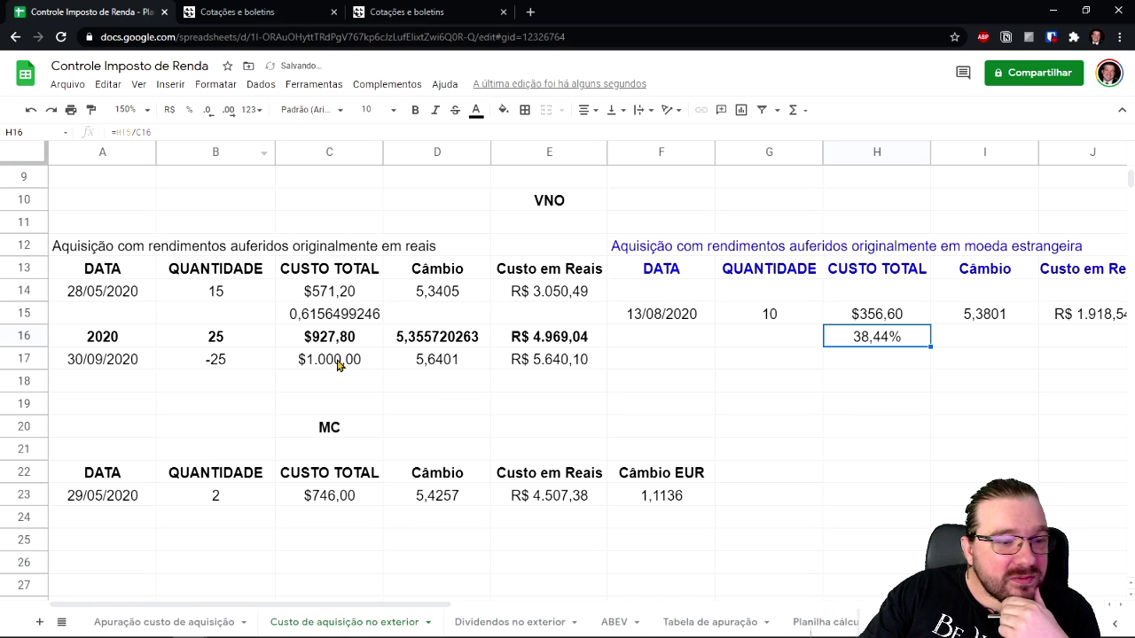
{"action": "left_click", "coordinate": [328, 319]}
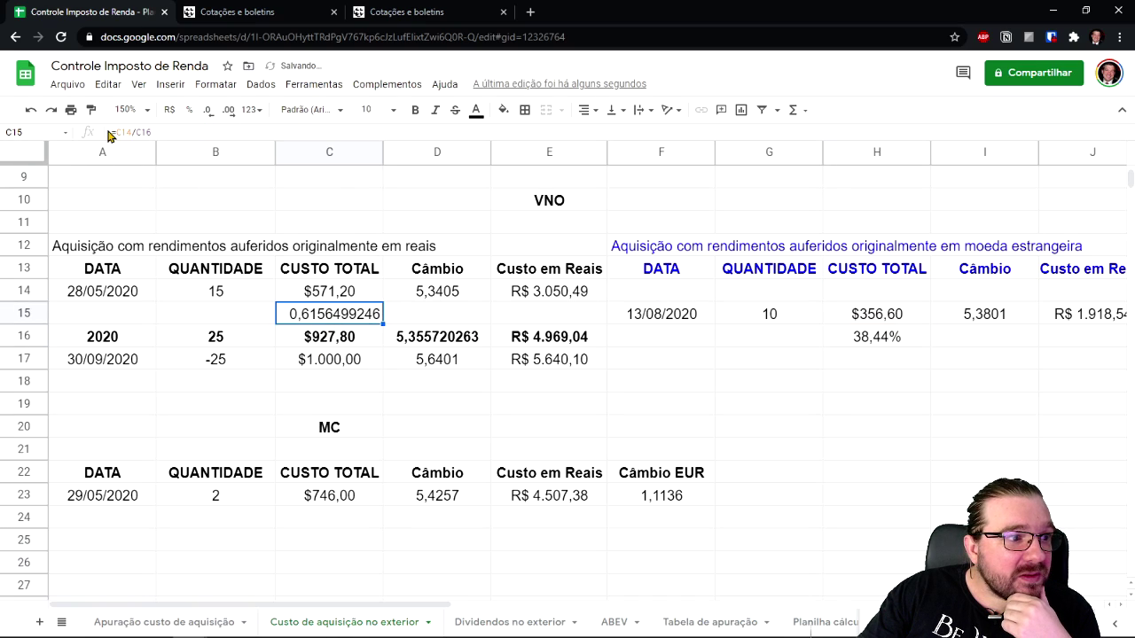
{"action": "left_click", "coordinate": [189, 109]}
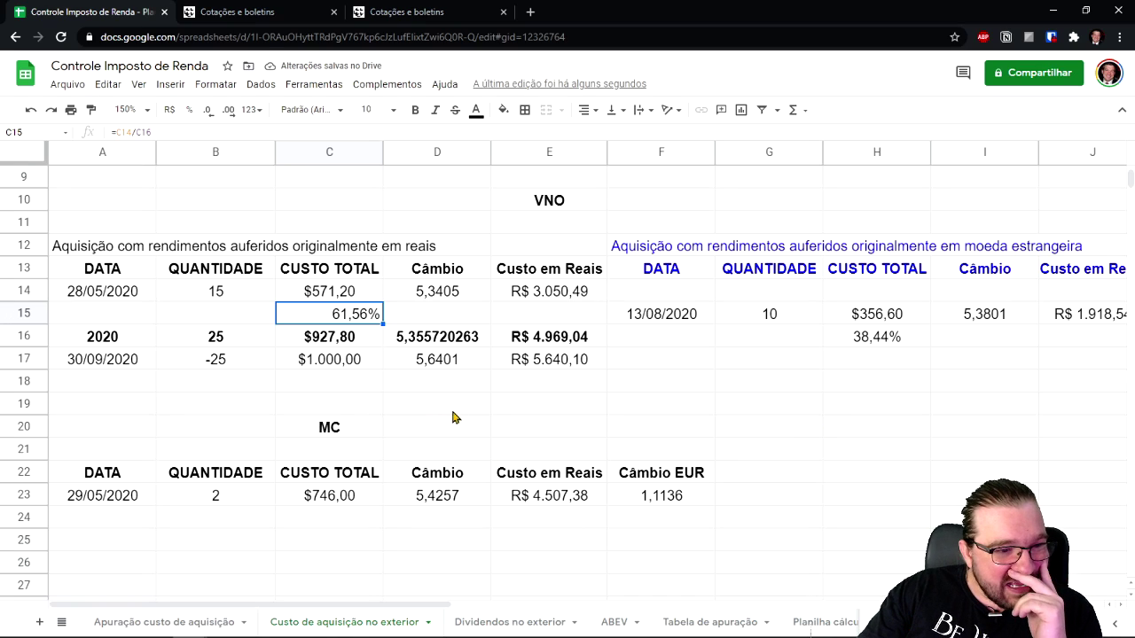
- Calculate the share of the VNO sale value in reais belonging to income in reais by entering =E17*C15 in F18
{"action": "left_click", "coordinate": [552, 369]}
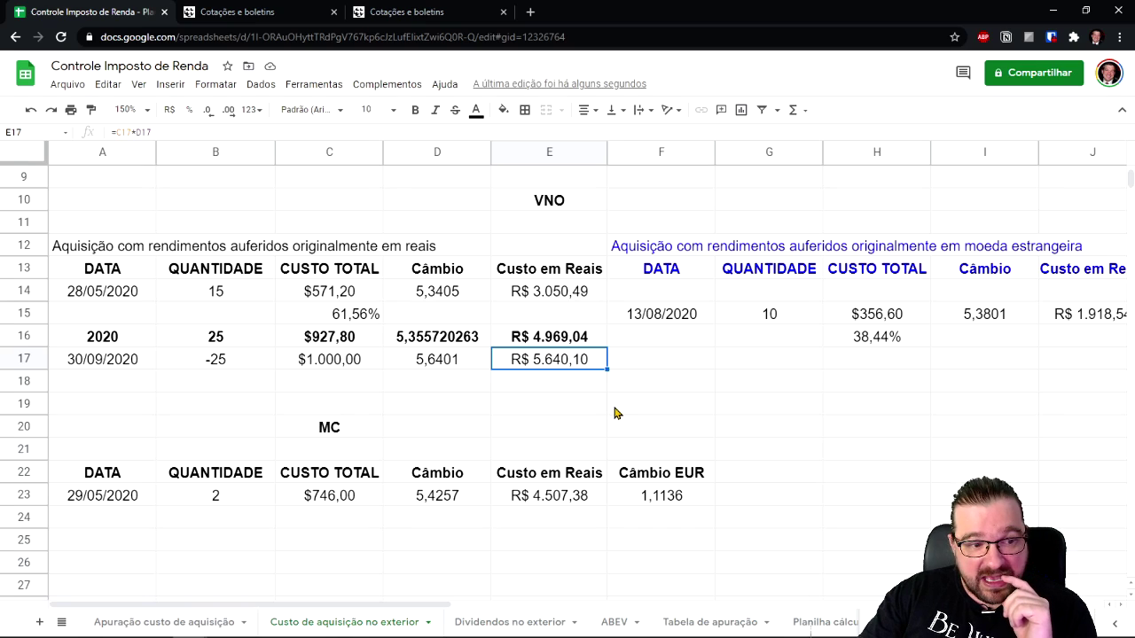
{"action": "left_click_drag", "start_coordinate": [646, 388], "coordinate": [649, 404]}
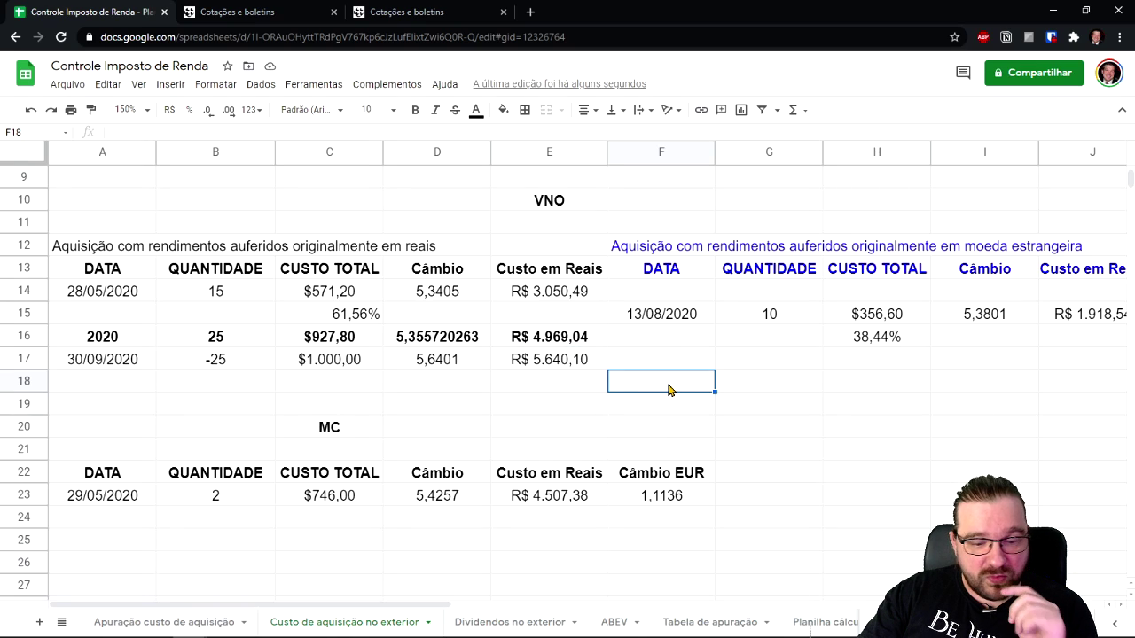
{"action": "type", "text": "="}
{"action": "left_click", "coordinate": [577, 358]}
{"action": "type", "text": "*"}
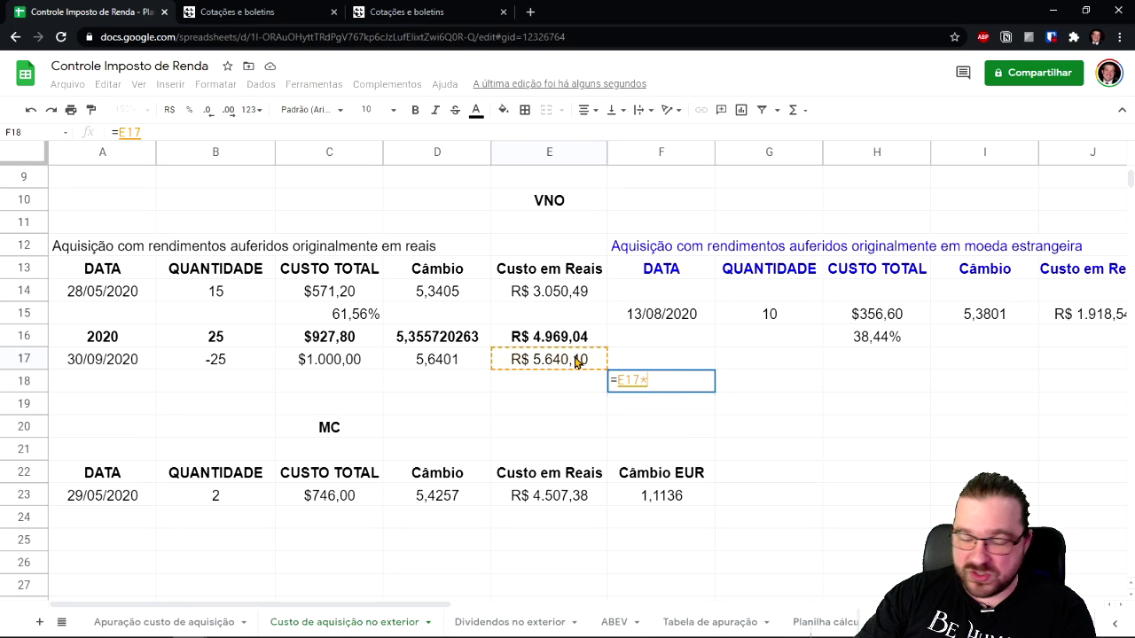
{"action": "left_click", "coordinate": [366, 320]}
{"action": "key", "text": "Return"}
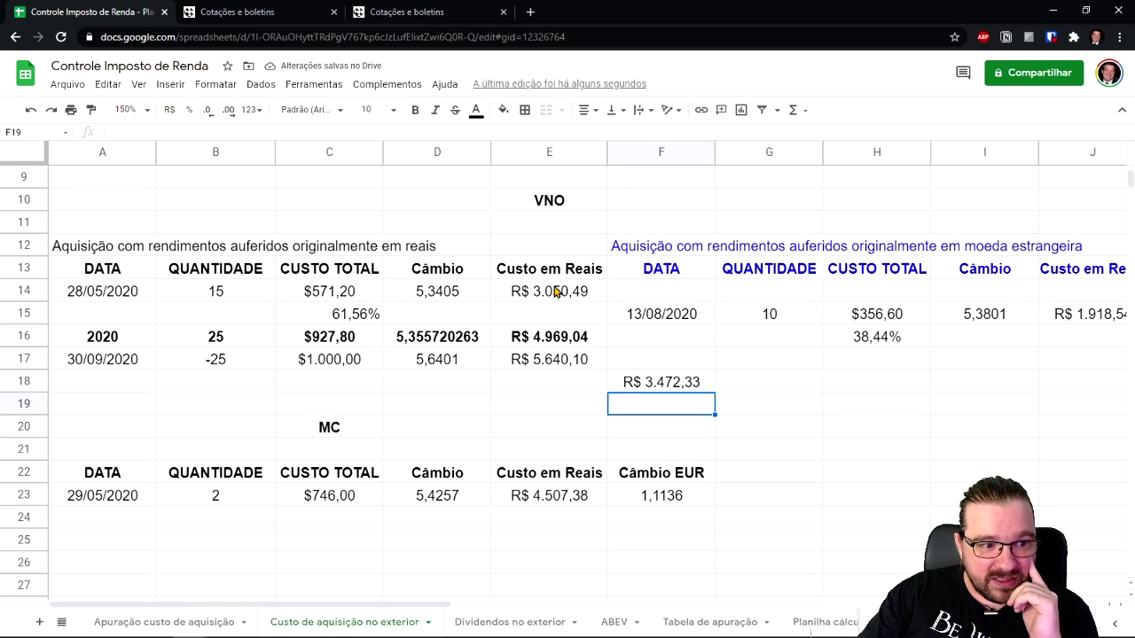
- Calculate the VNO capital gain for income originally in reais by entering =F18-E14 in F19
{"action": "type", "text": "="}
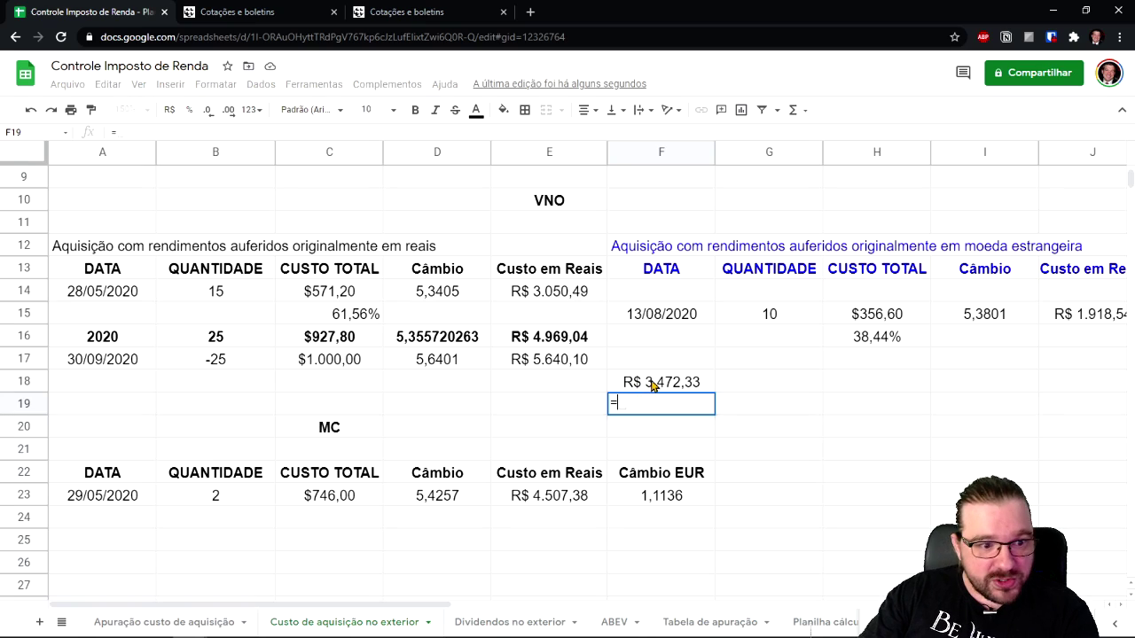
{"action": "left_click", "coordinate": [650, 380]}
{"action": "type", "text": "-"}
{"action": "left_click", "coordinate": [570, 302]}
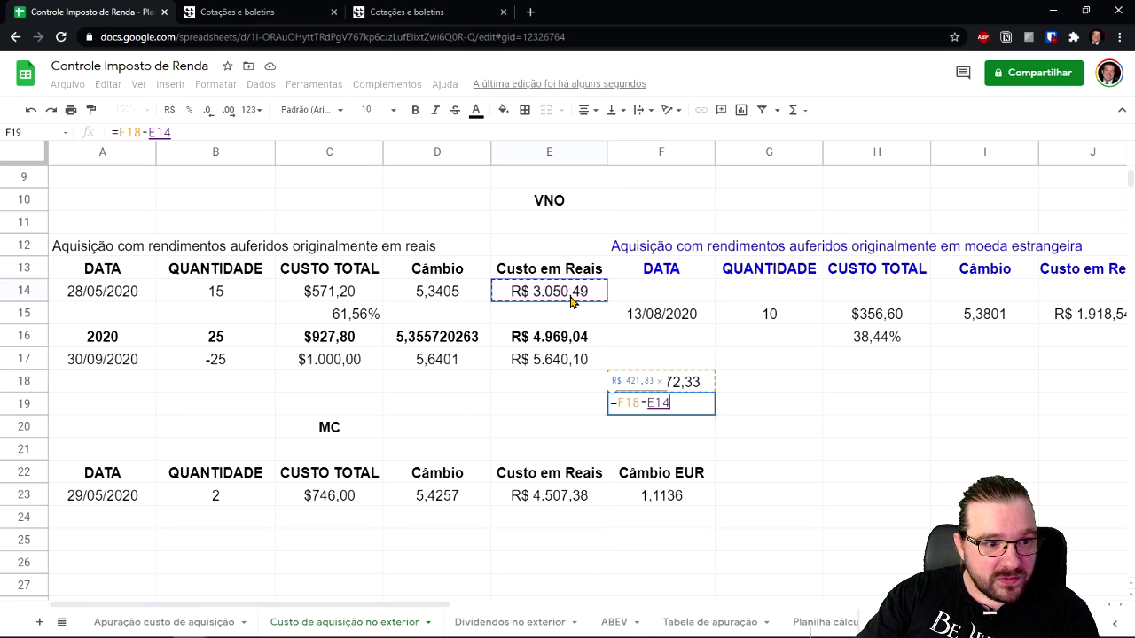
{"action": "key", "text": "Return"}
{"action": "left_click", "coordinate": [646, 405]}
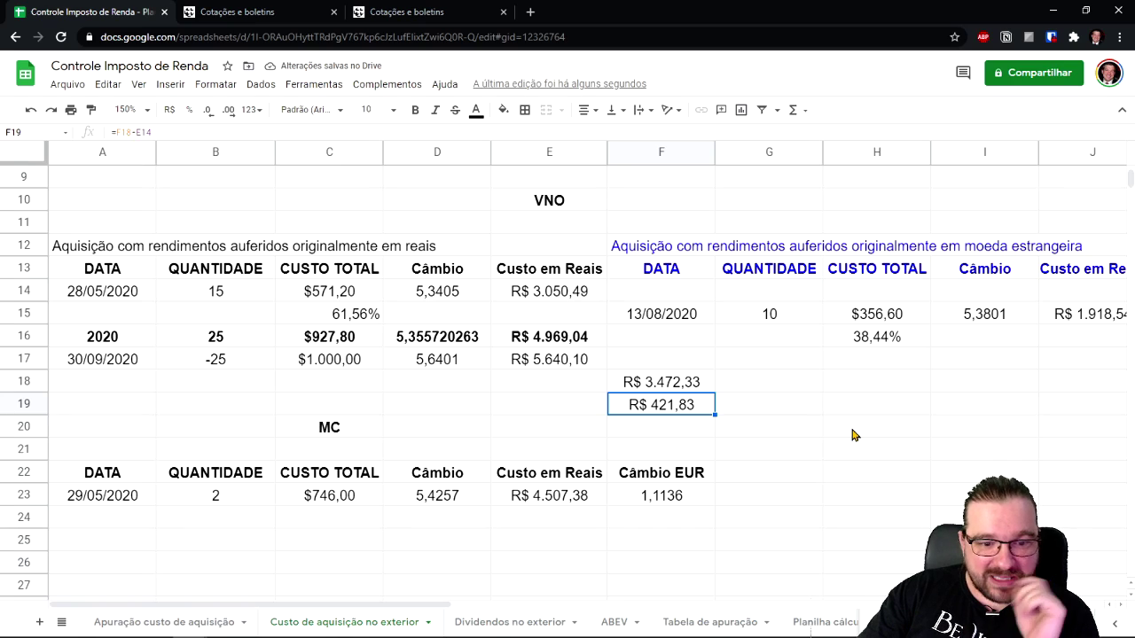
- Calculate the dollar sale value belonging to foreign-currency income by entering =C17*H16 in H18
{"action": "scroll", "coordinate": [899, 423], "scroll_direction": "up", "scroll_amount": 3}
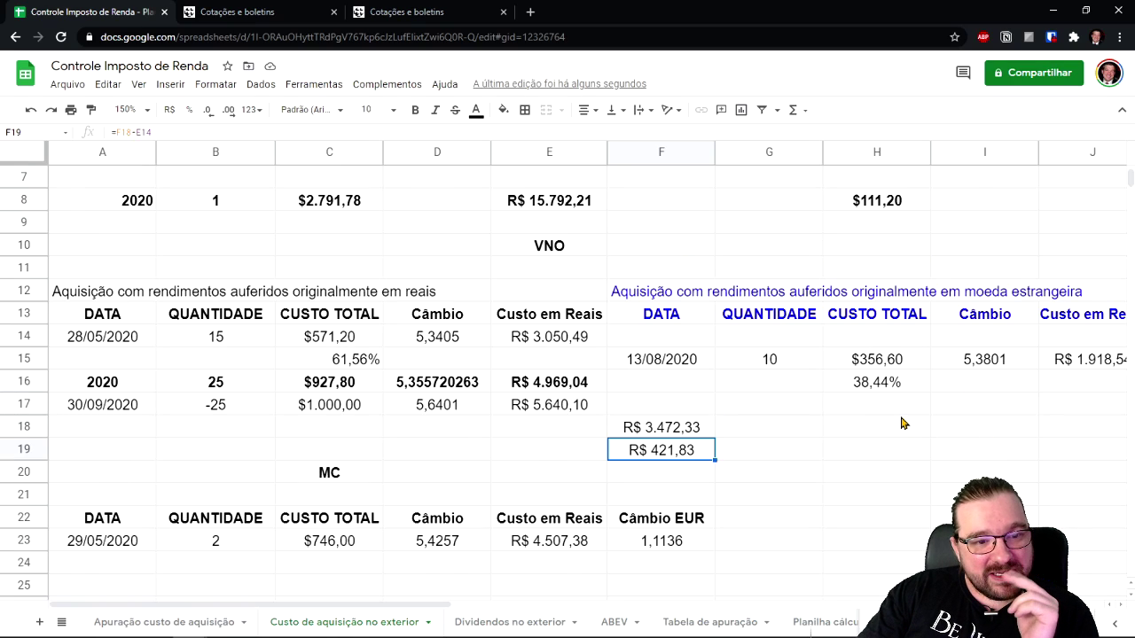
{"action": "scroll", "coordinate": [899, 423], "scroll_direction": "down", "scroll_amount": 2}
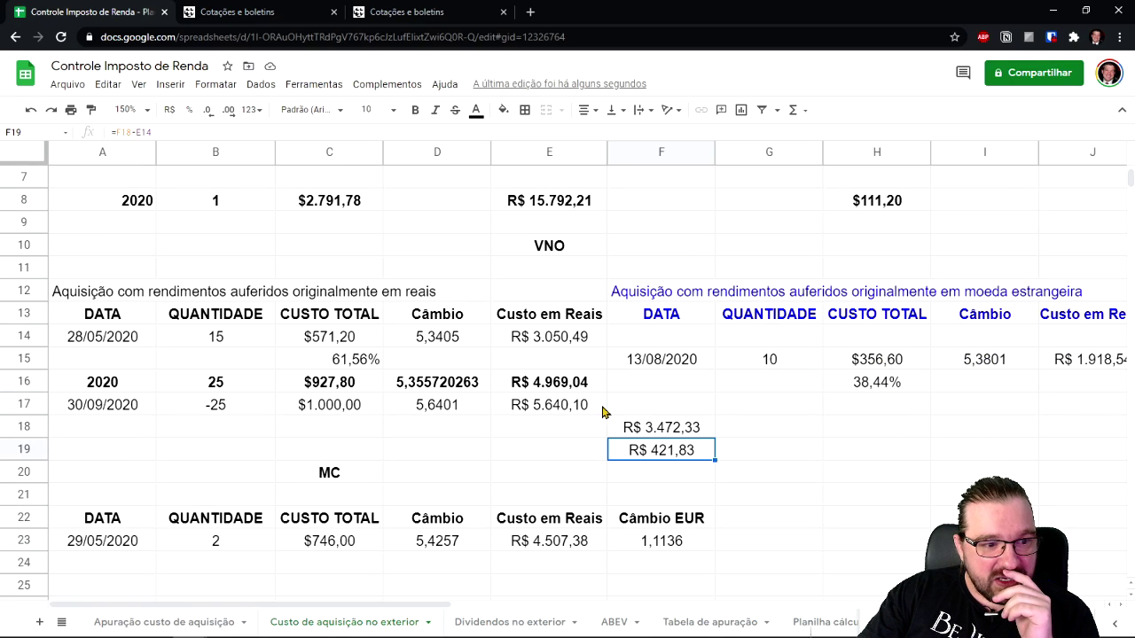
{"action": "left_click", "coordinate": [550, 411]}
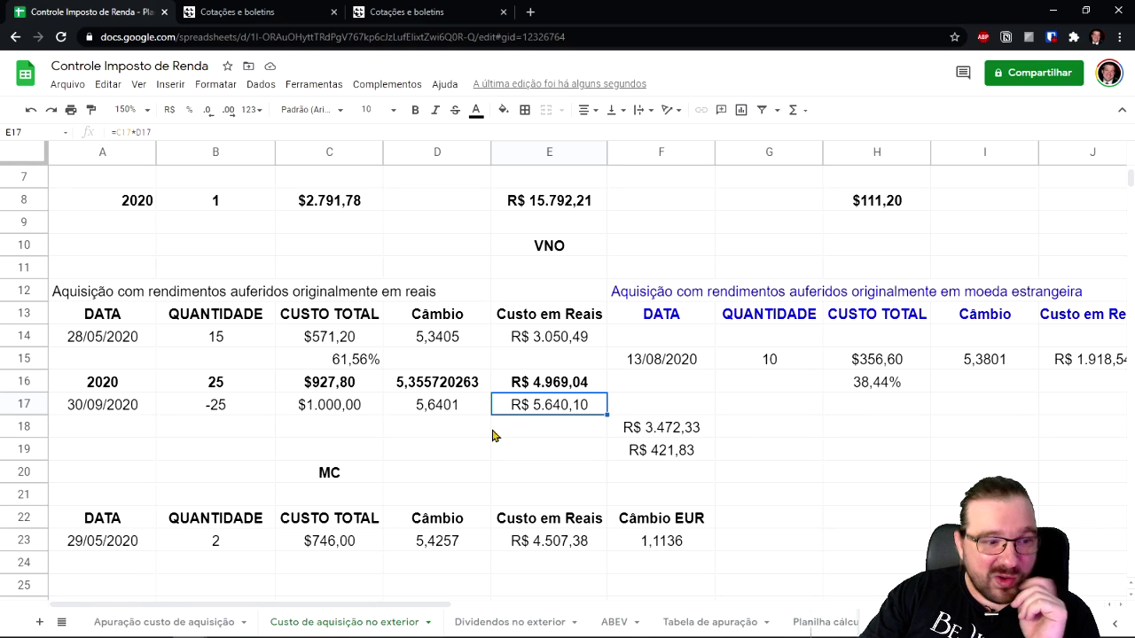
{"action": "left_click", "coordinate": [355, 409]}
{"action": "left_click", "coordinate": [859, 431]}
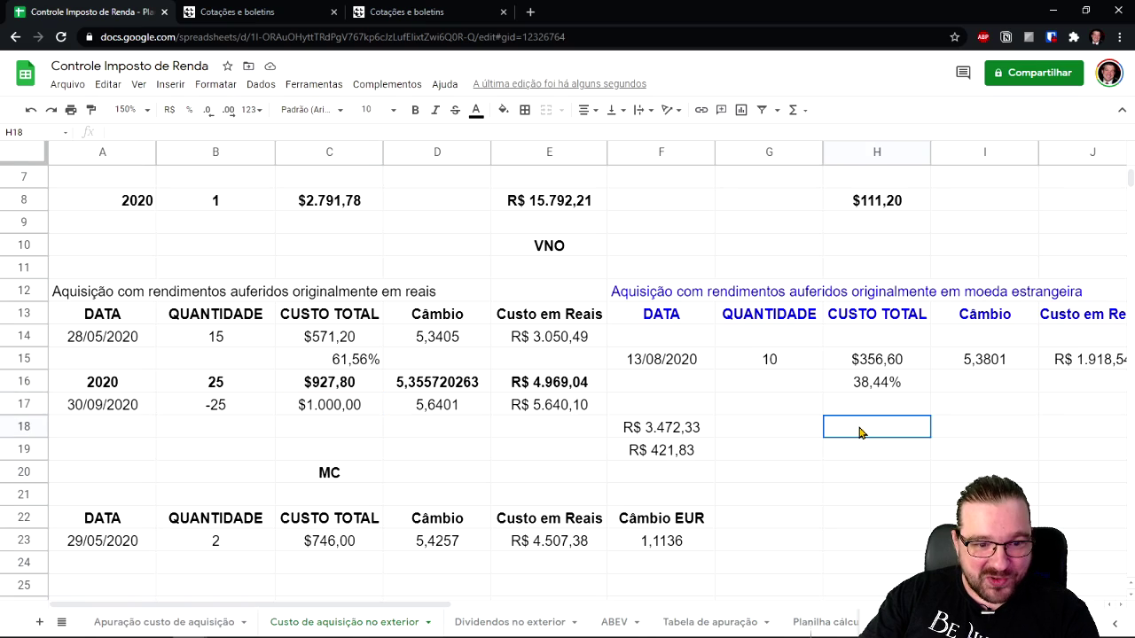
{"action": "type", "text": "="}
{"action": "left_click", "coordinate": [325, 408]}
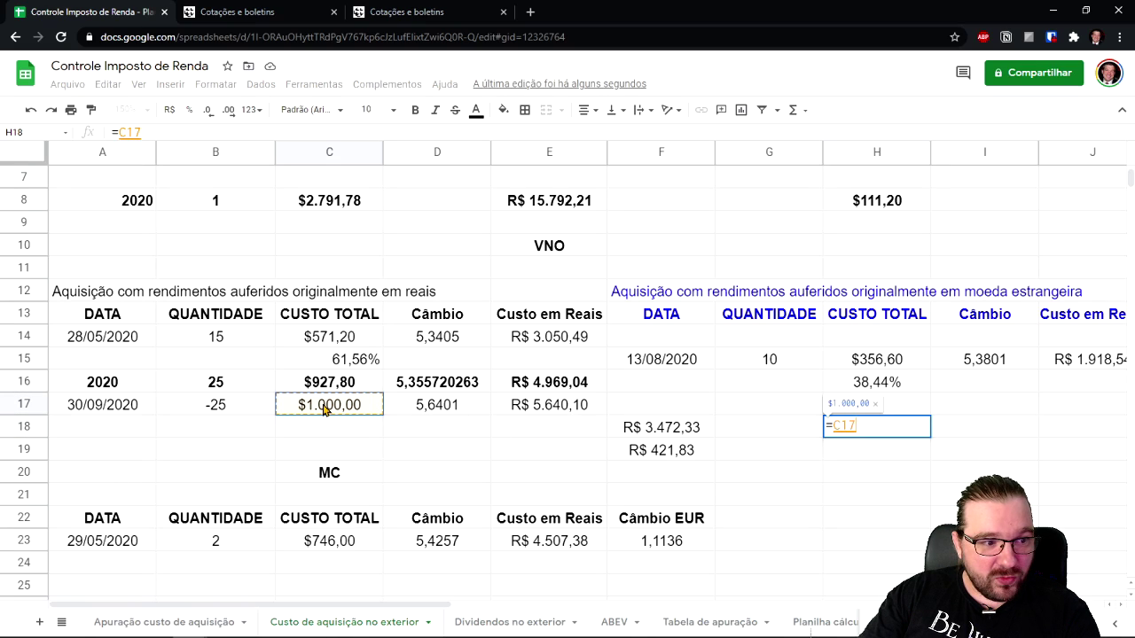
{"action": "type", "text": "*"}
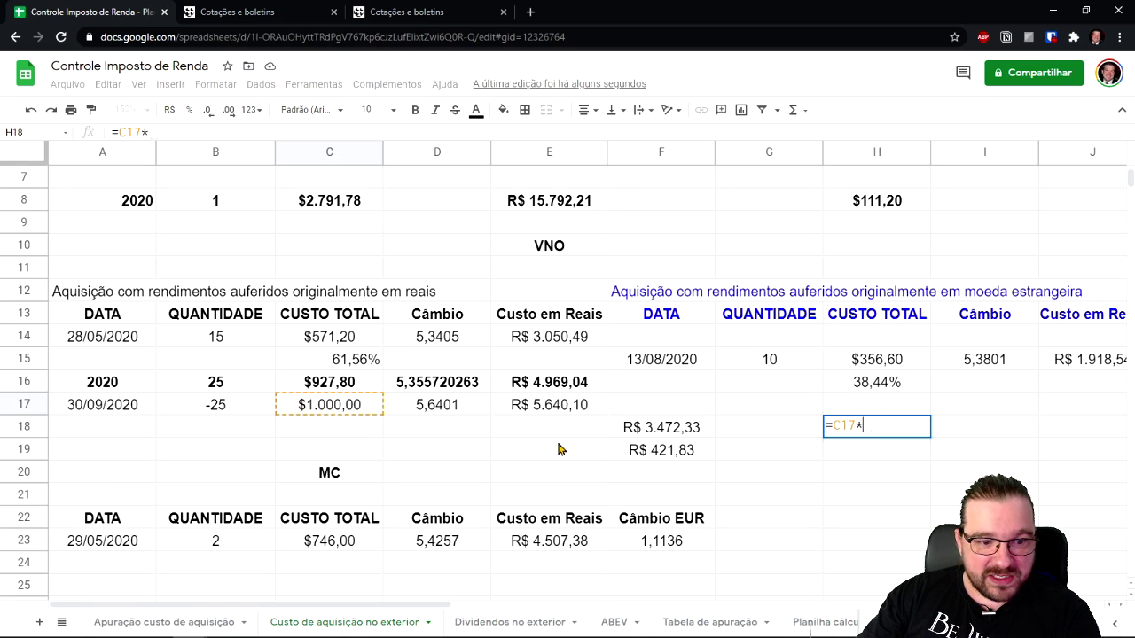
{"action": "left_click", "coordinate": [894, 383]}
{"action": "key", "text": "Return"}
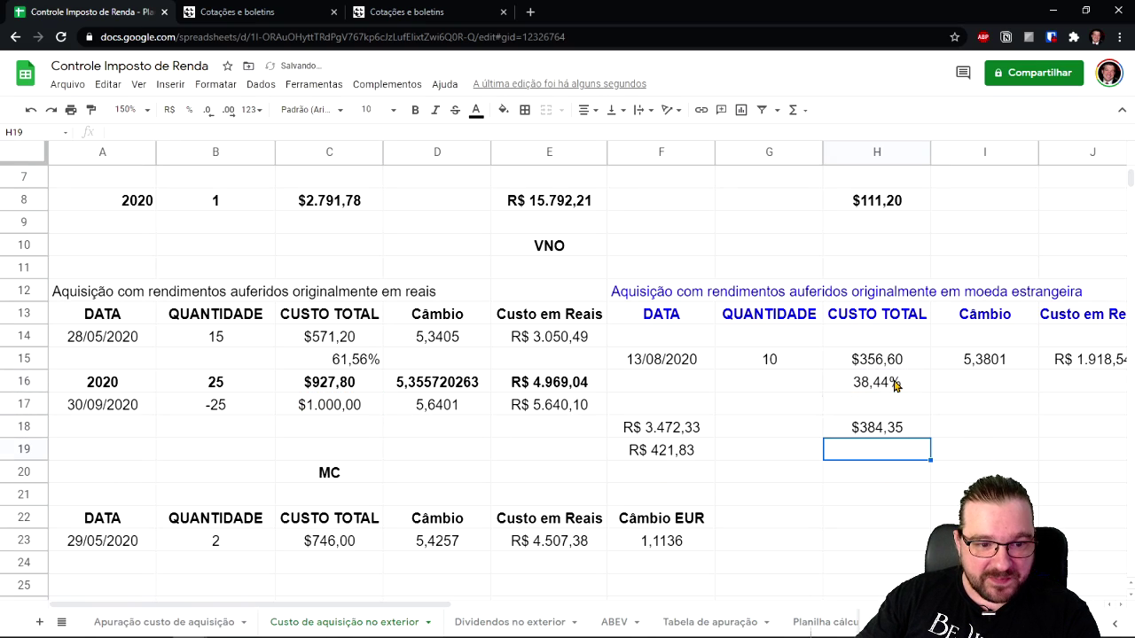
- Calculate the dollar capital gain on the foreign-currency portion by entering =H18-H15 in G19
{"action": "left_click", "coordinate": [768, 456]}
{"action": "type", "text": "="}
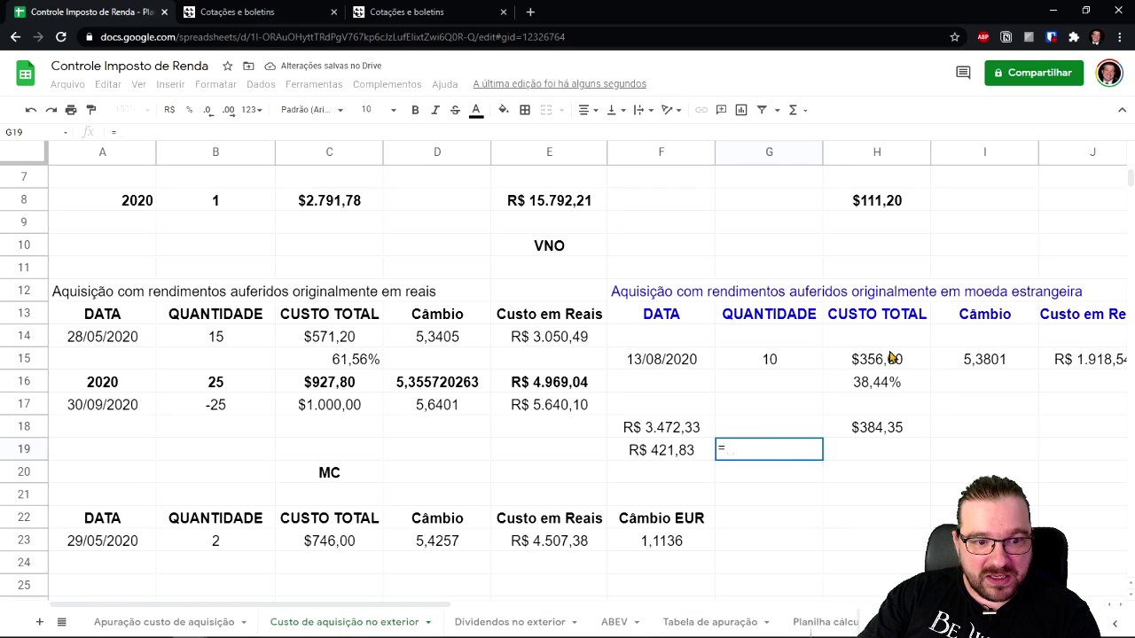
{"action": "left_click", "coordinate": [876, 429]}
{"action": "type", "text": "-"}
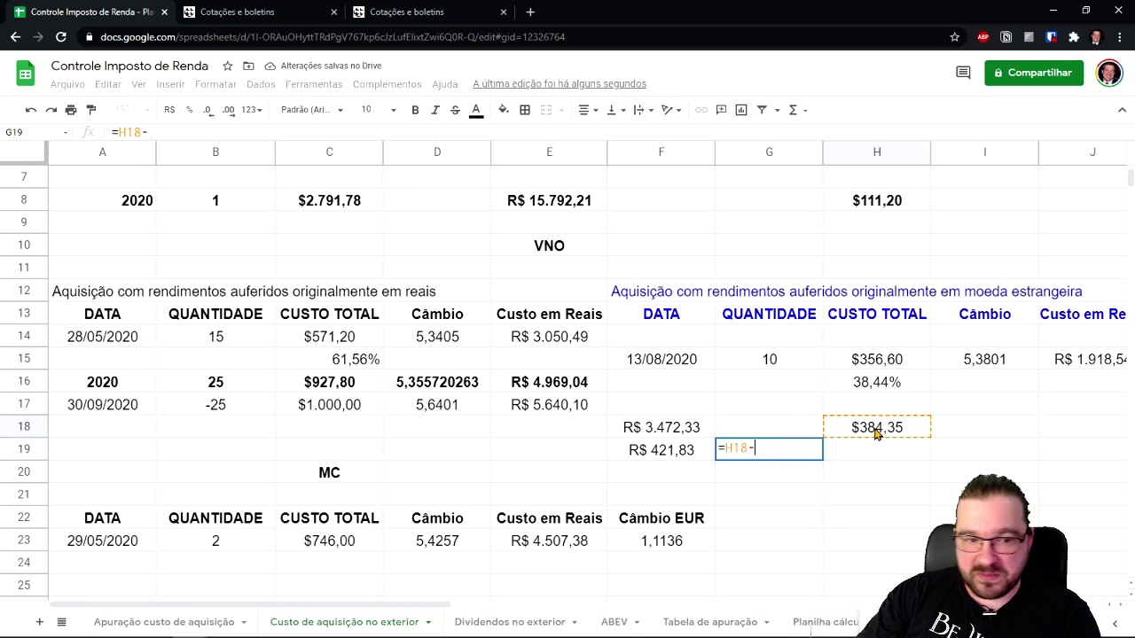
{"action": "left_click", "coordinate": [876, 361]}
{"action": "key", "text": "Return"}
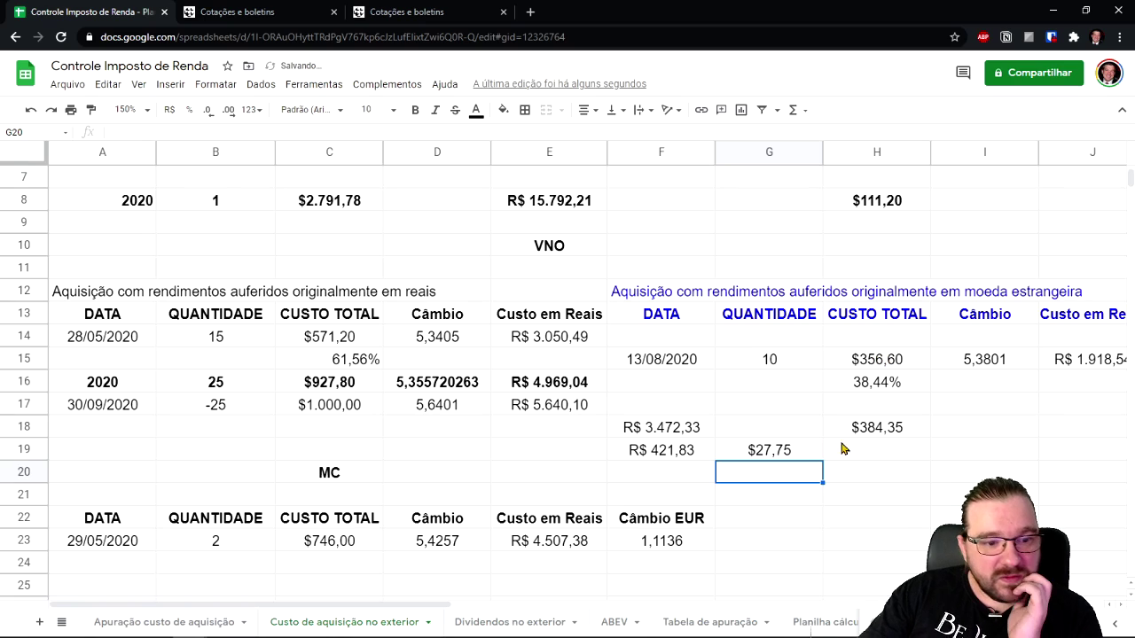
- Switch to GCAP 2020, open the VNO item with mixed-currency income, and check both capital gains in reais under Apuração
{"action": "left_click_drag", "start_coordinate": [688, 452], "coordinate": [764, 464]}
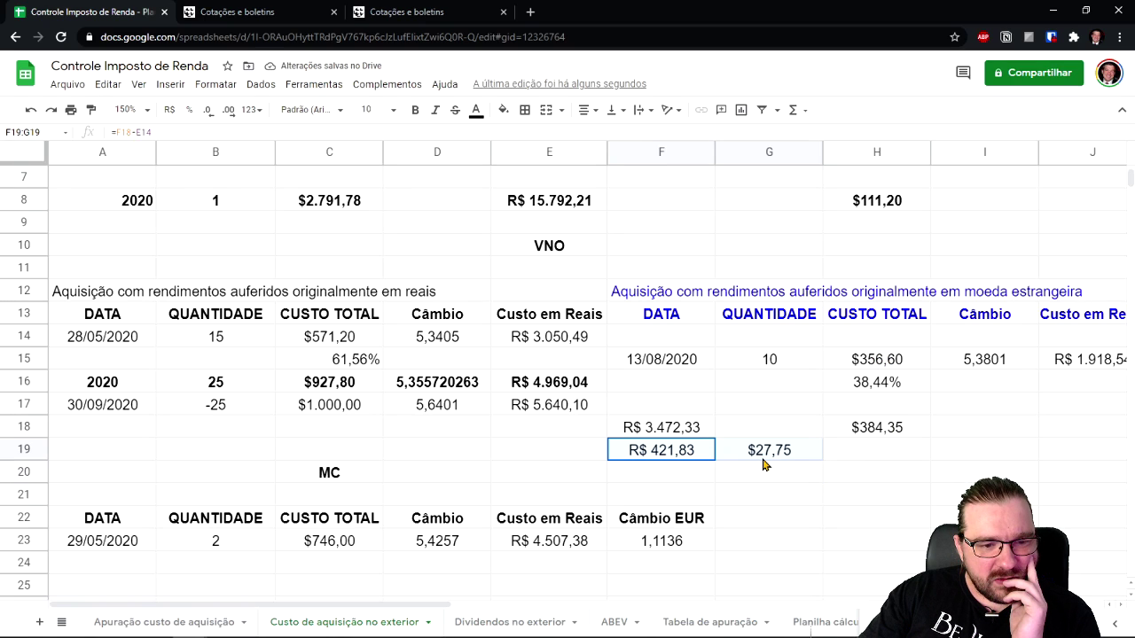
{"action": "left_click", "coordinate": [1053, 10]}
{"action": "left_click", "coordinate": [259, 633]}
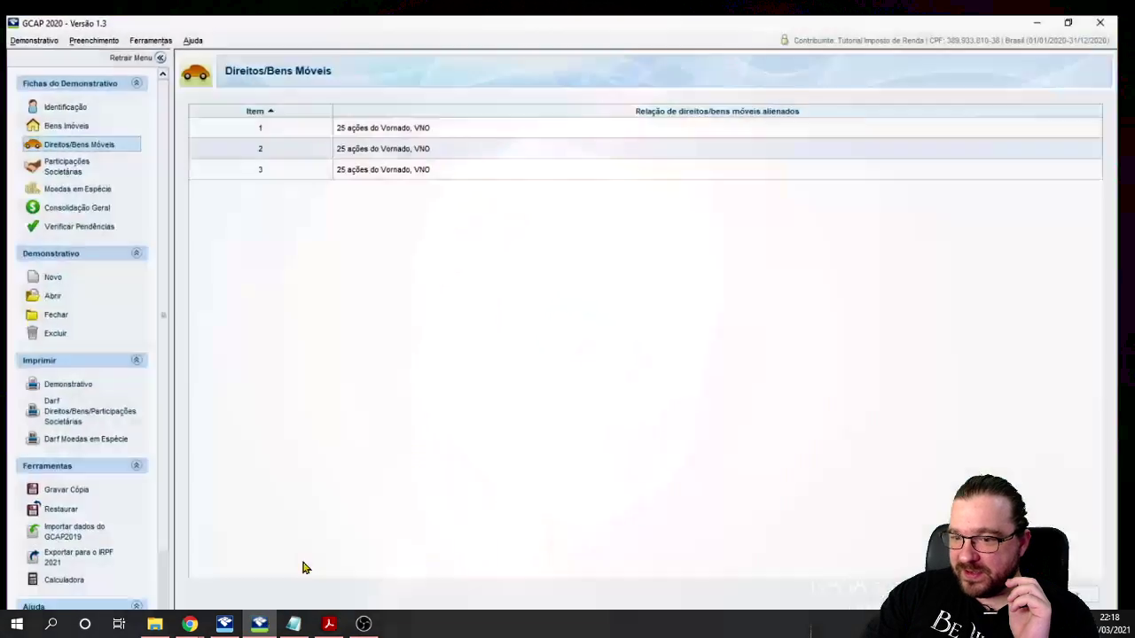
{"action": "double_click", "coordinate": [403, 158]}
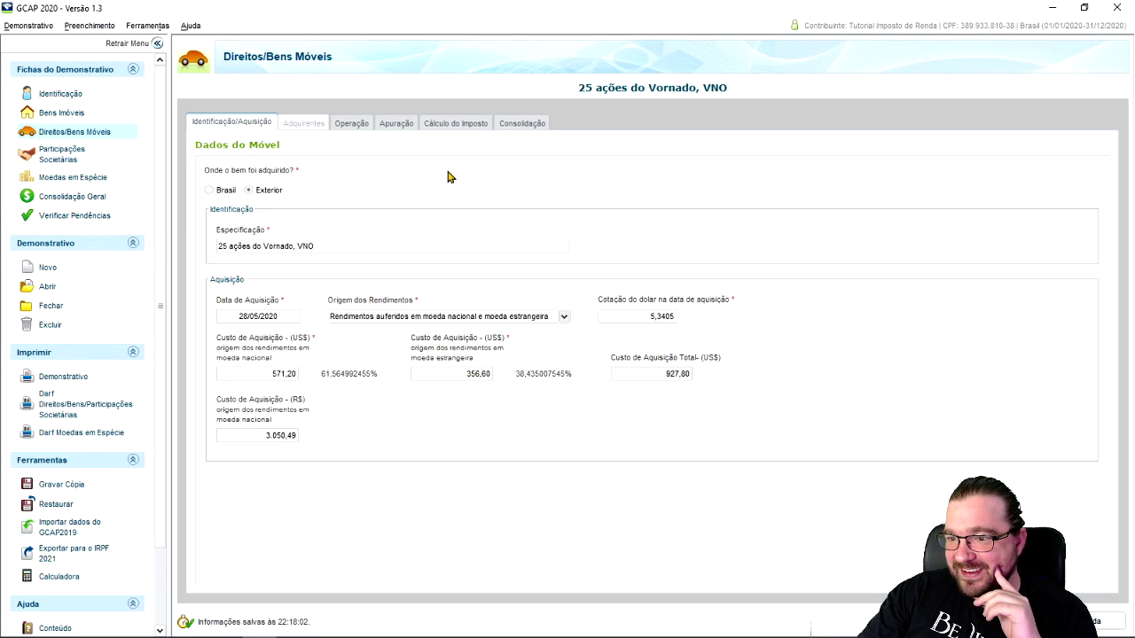
{"action": "left_click", "coordinate": [446, 126]}
{"action": "left_click", "coordinate": [394, 126]}
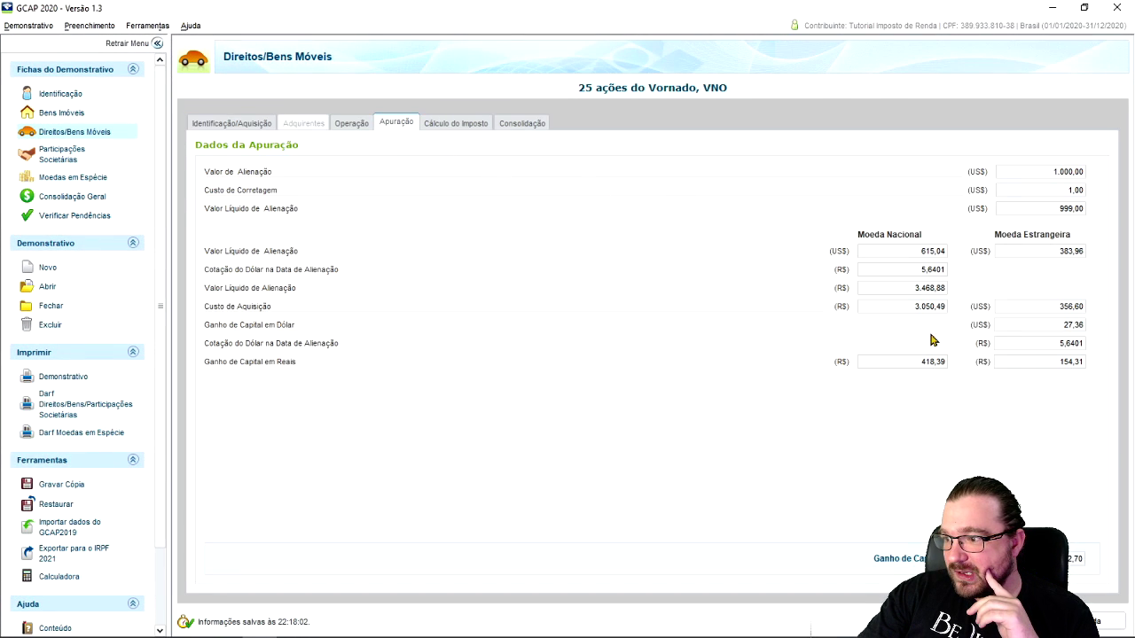
{"action": "left_click_drag", "start_coordinate": [912, 366], "coordinate": [947, 367]}
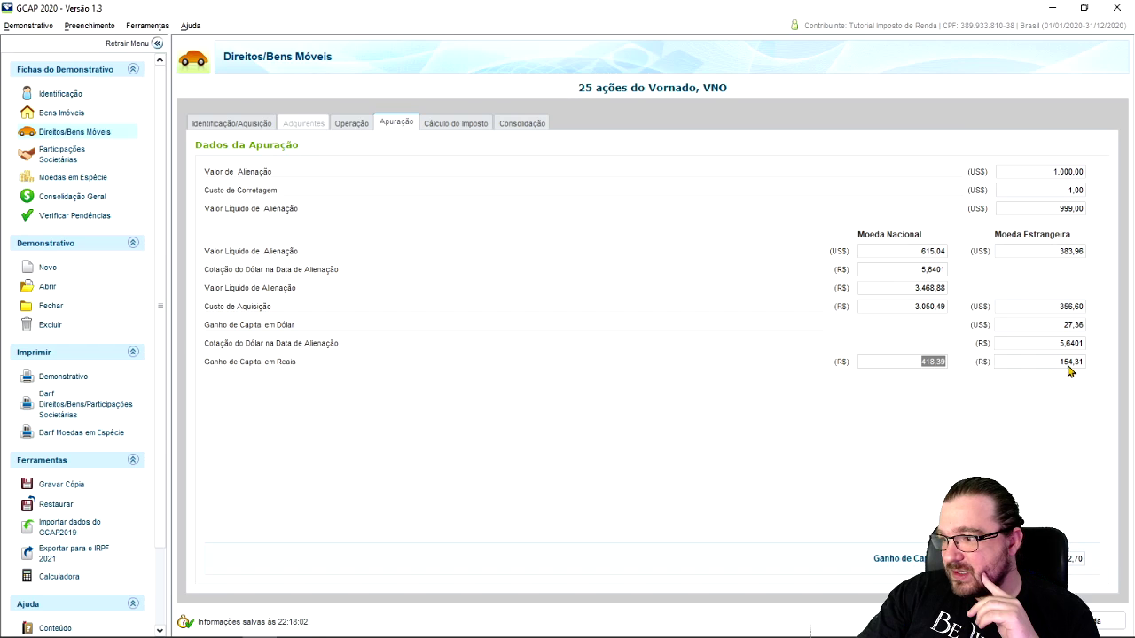
{"action": "left_click_drag", "start_coordinate": [1060, 371], "coordinate": [1092, 370]}
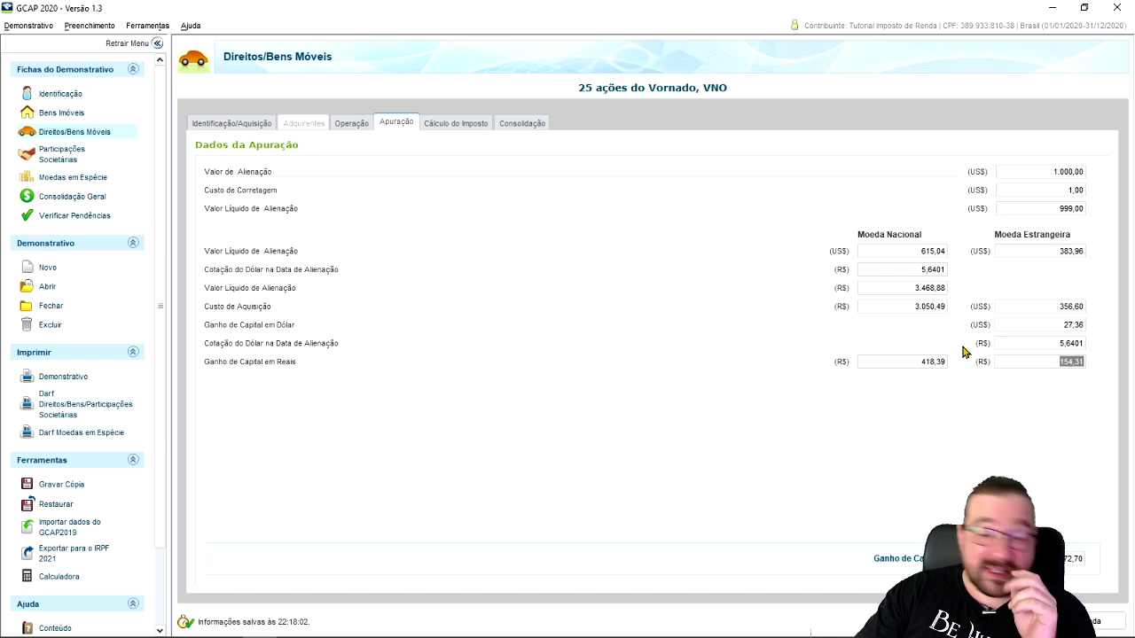
- Switch back to the Google Sheets spreadsheet and move the dollar gain formula from G19 to H19
{"action": "left_click", "coordinate": [1052, 8]}
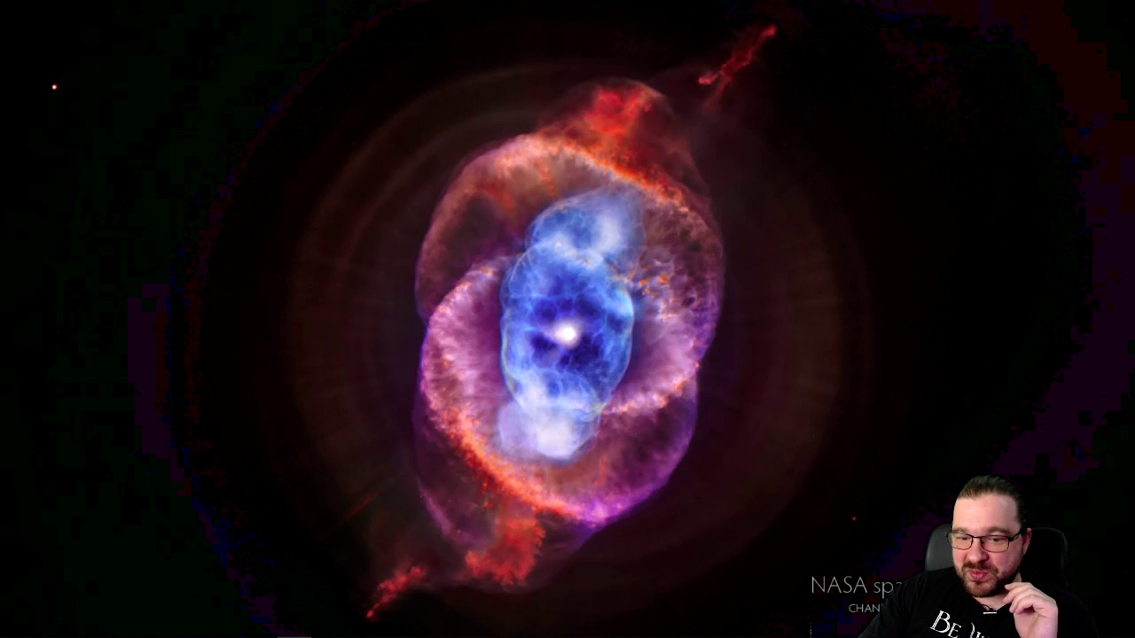
{"action": "mouse_move", "coordinate": [190, 631]}
{"action": "left_click", "coordinate": [354, 562]}
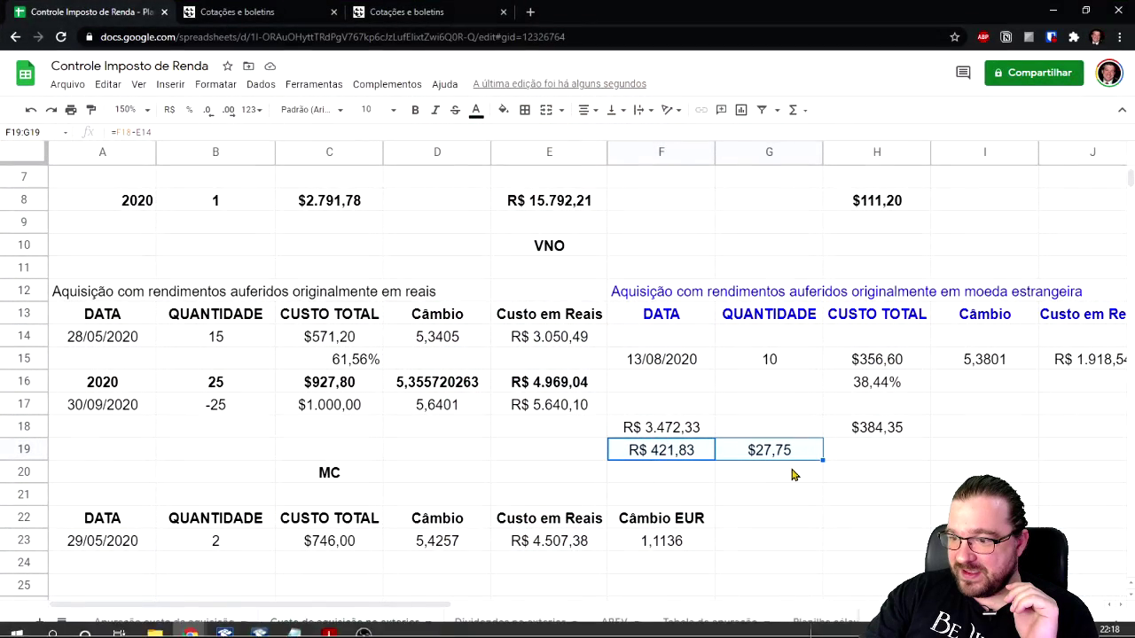
{"action": "left_click", "coordinate": [782, 452]}
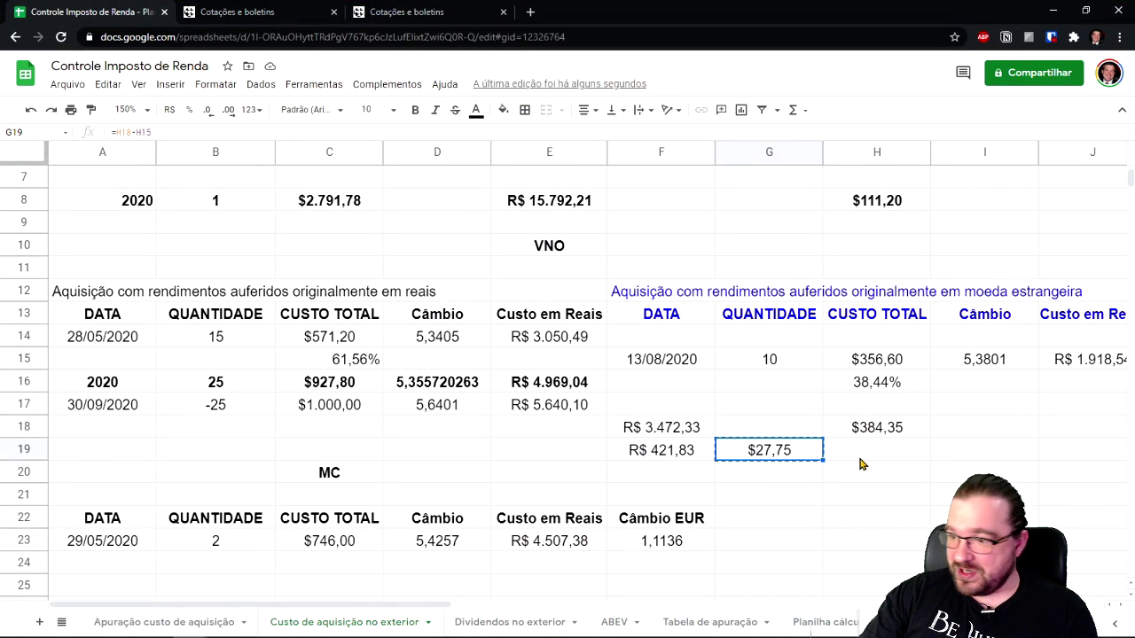
{"action": "key", "text": "ctrl+c"}
{"action": "left_click", "coordinate": [923, 444]}
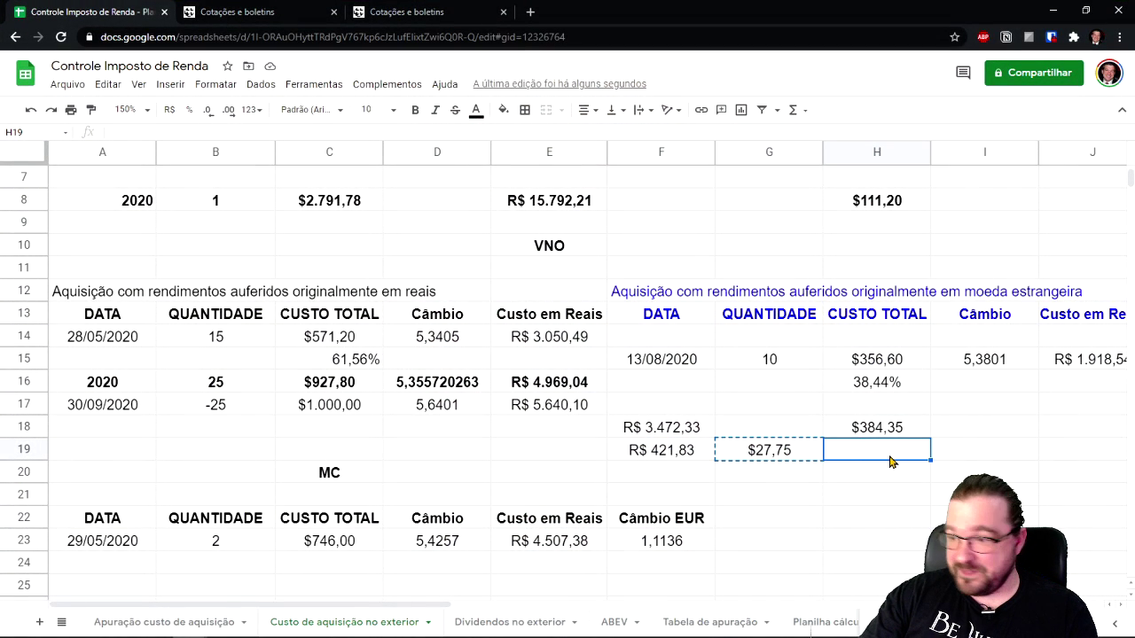
{"action": "key", "text": "ctrl+v"}
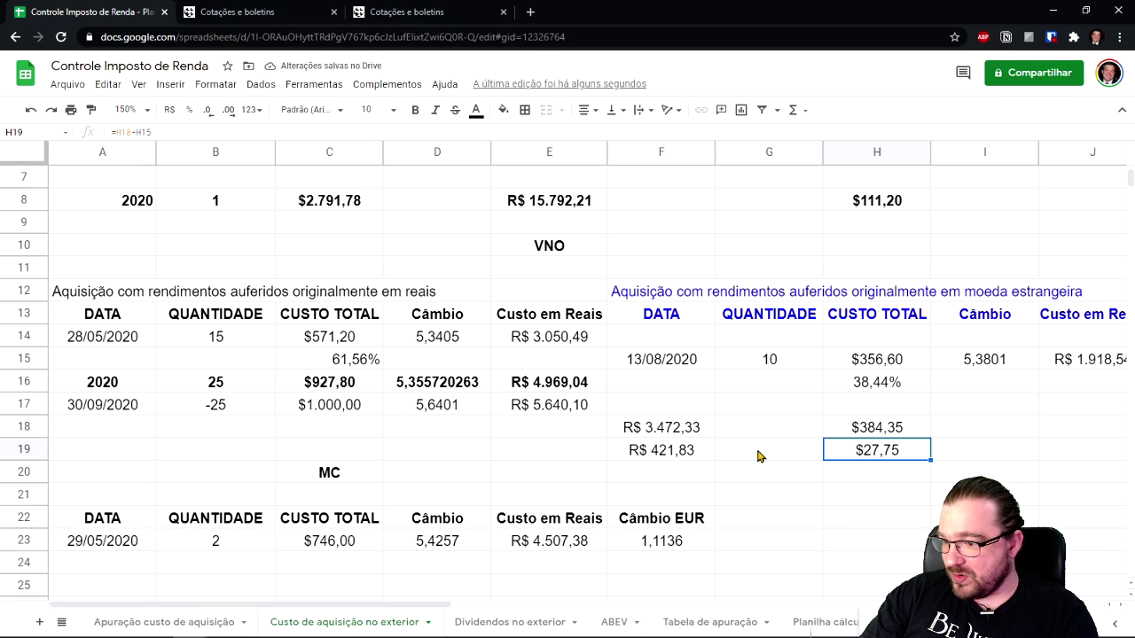
- Convert the foreign-currency portion's dollar gain to reais by entering =H19*D17 in G19
{"action": "left_click", "coordinate": [762, 452]}
{"action": "type", "text": "="}
{"action": "left_click", "coordinate": [878, 452]}
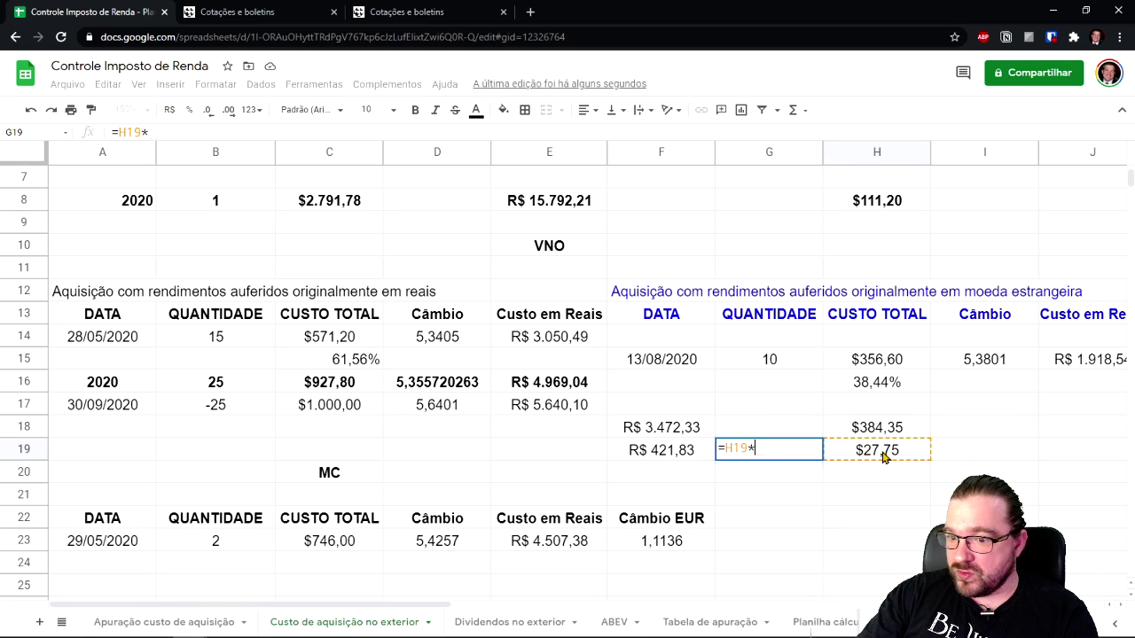
{"action": "type", "text": "*"}
{"action": "left_click", "coordinate": [439, 410]}
{"action": "key", "text": "Return"}
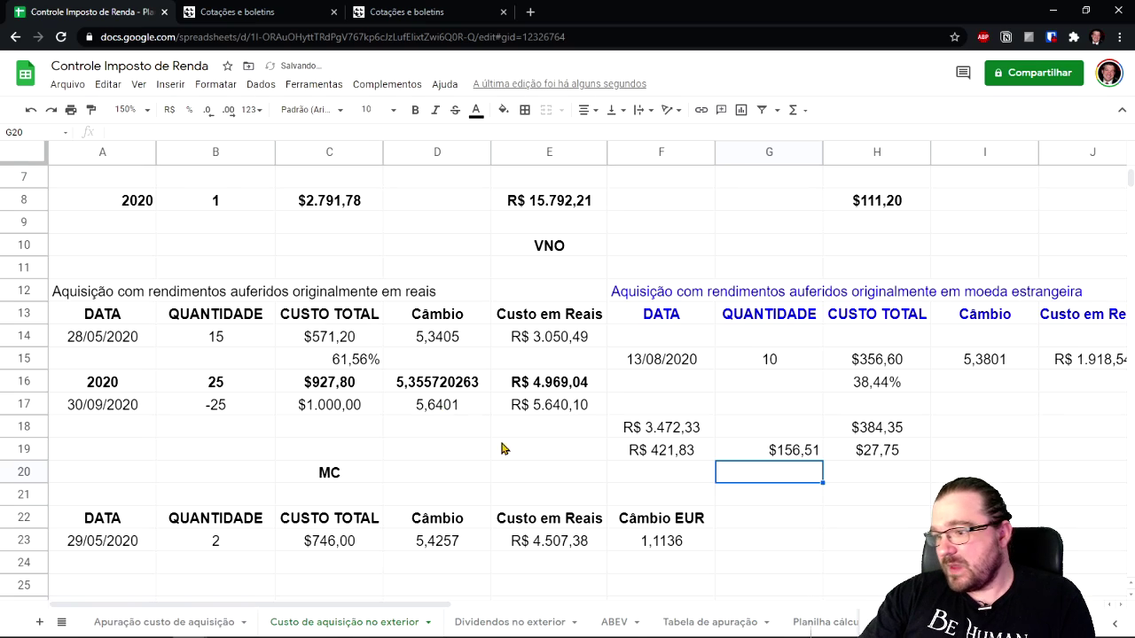
- Compare the two gains in F19 and G19 with the national and foreign currency gains in reais in GCAP 2020
{"action": "left_click_drag", "start_coordinate": [665, 453], "coordinate": [772, 456]}
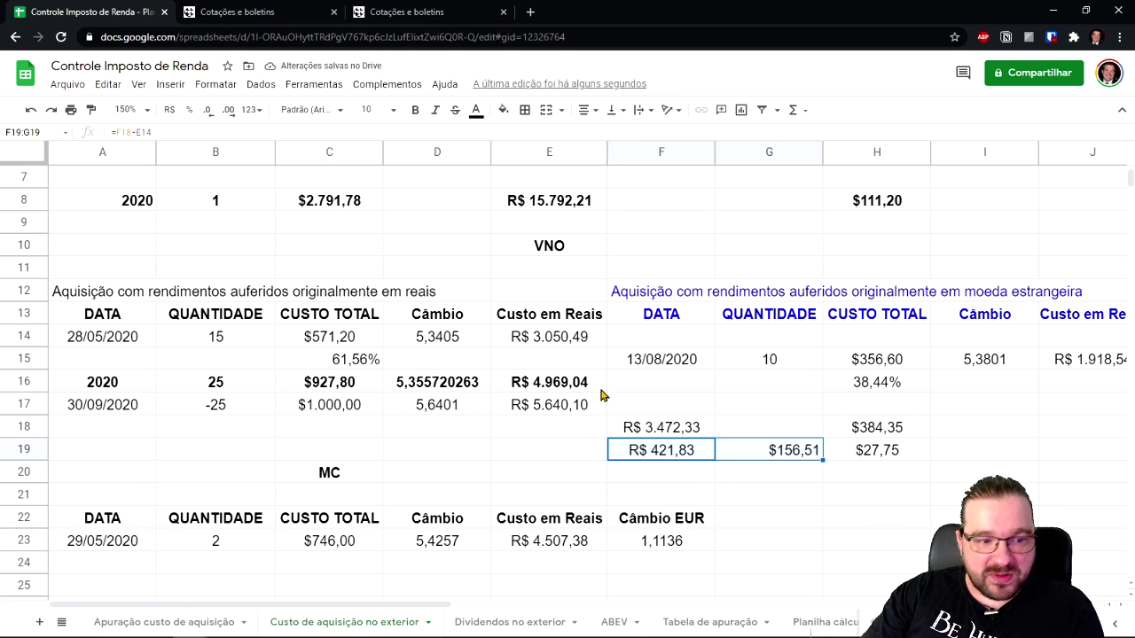
{"action": "left_click", "coordinate": [683, 457]}
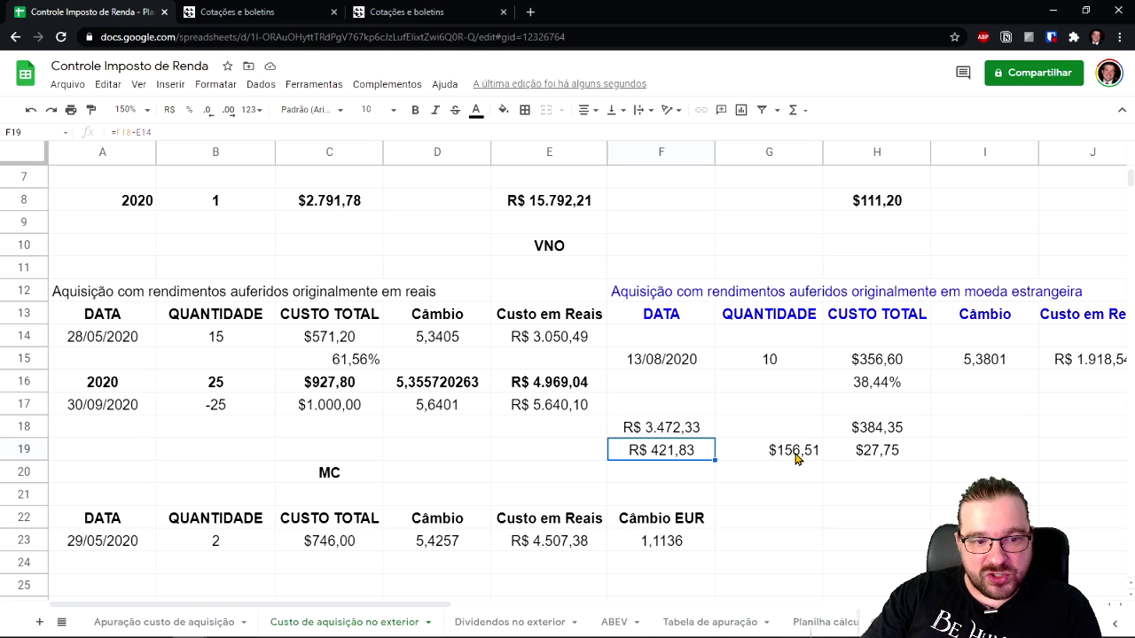
{"action": "left_click", "coordinate": [796, 454]}
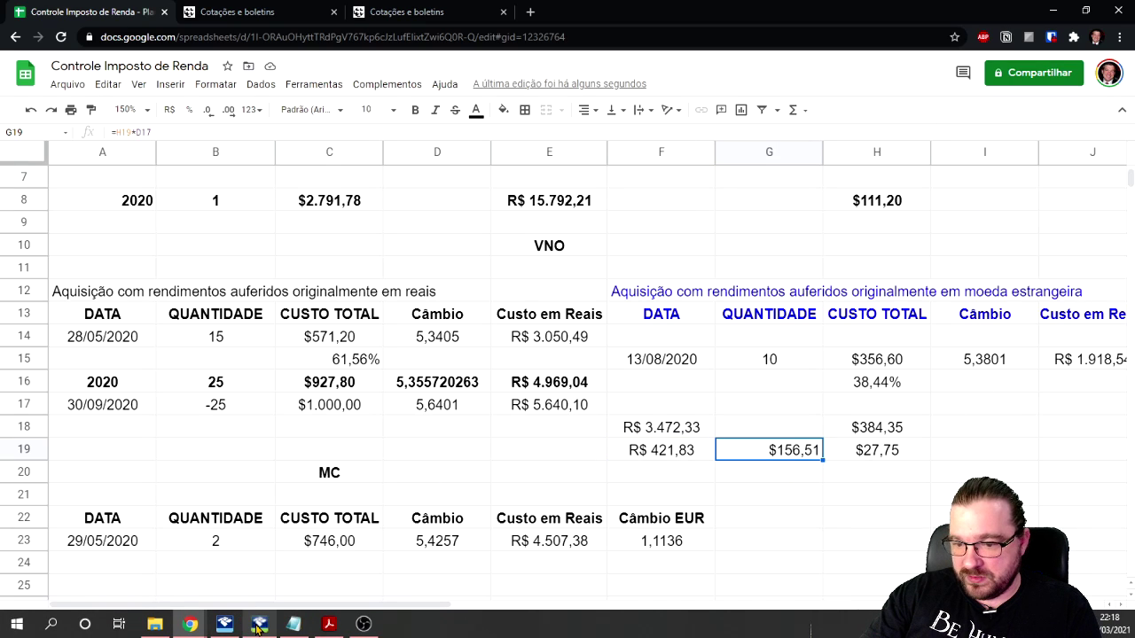
{"action": "left_click", "coordinate": [259, 623]}
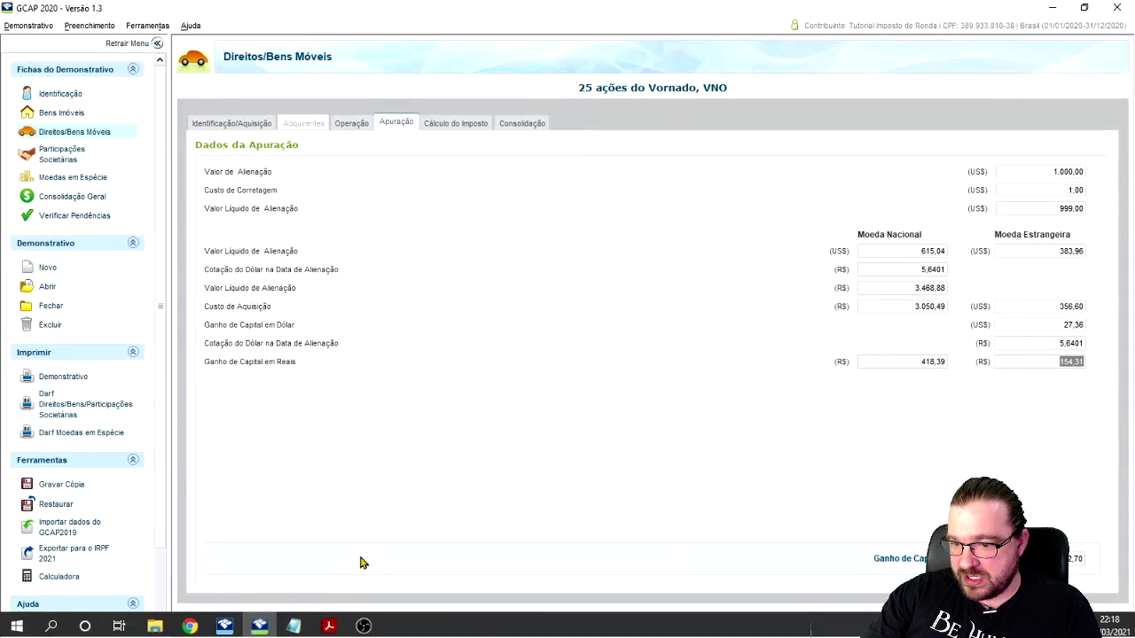
{"action": "double_click", "coordinate": [931, 363]}
{"action": "double_click", "coordinate": [1068, 364]}
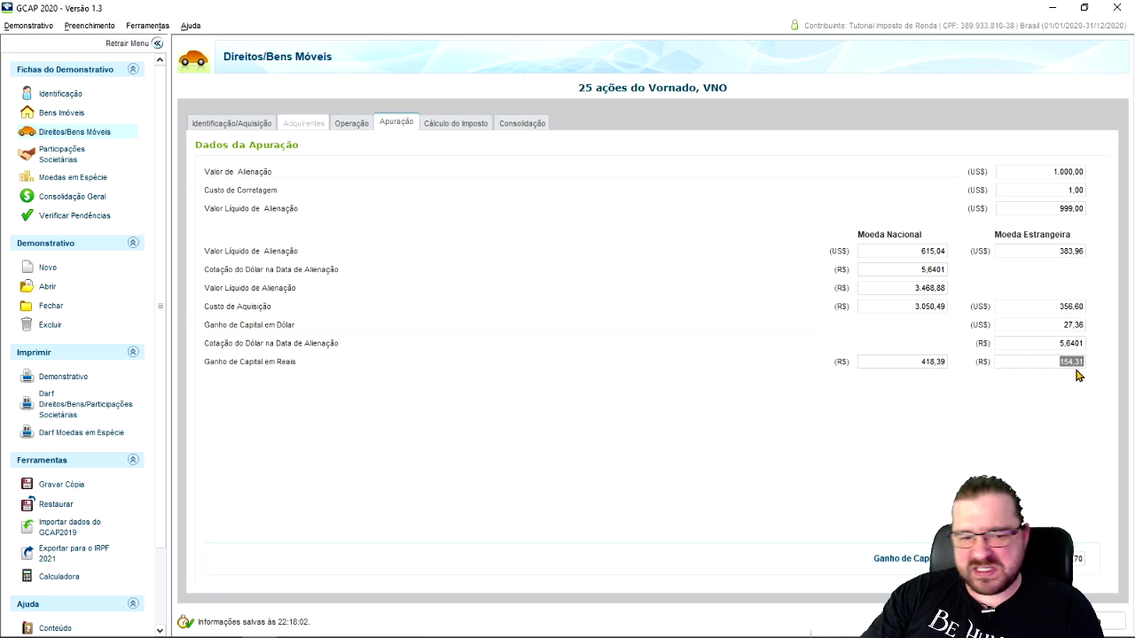
- Switch back to the Google Sheets spreadsheet and clear the VNO check calculations in F18:H19, H16 and C15
{"action": "left_click", "coordinate": [1053, 7]}
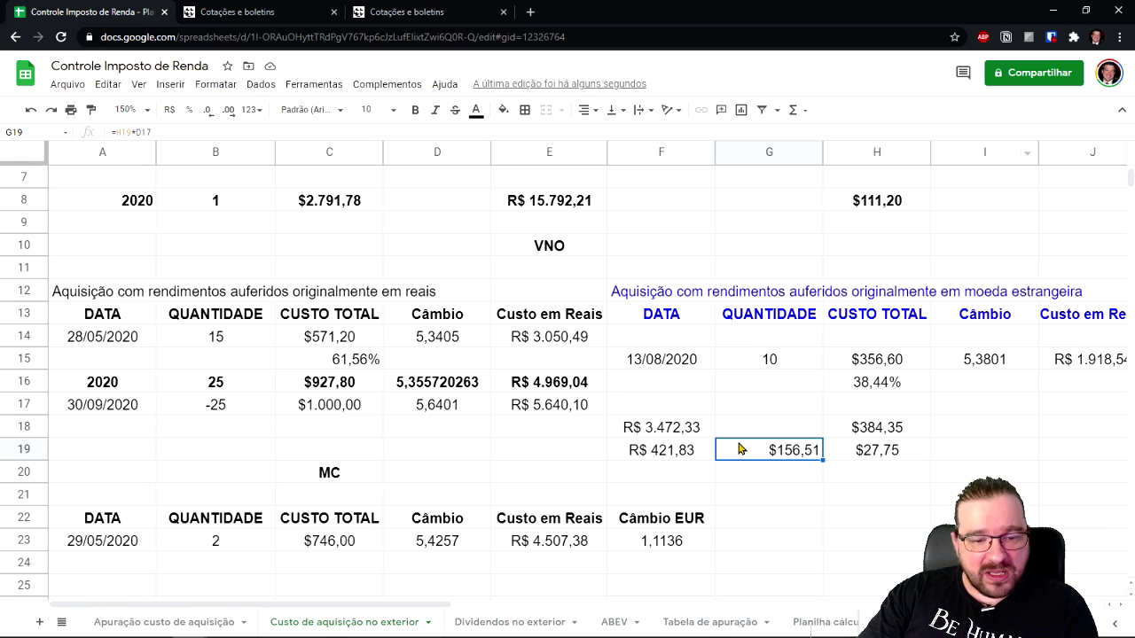
{"action": "left_click_drag", "start_coordinate": [686, 432], "coordinate": [878, 450]}
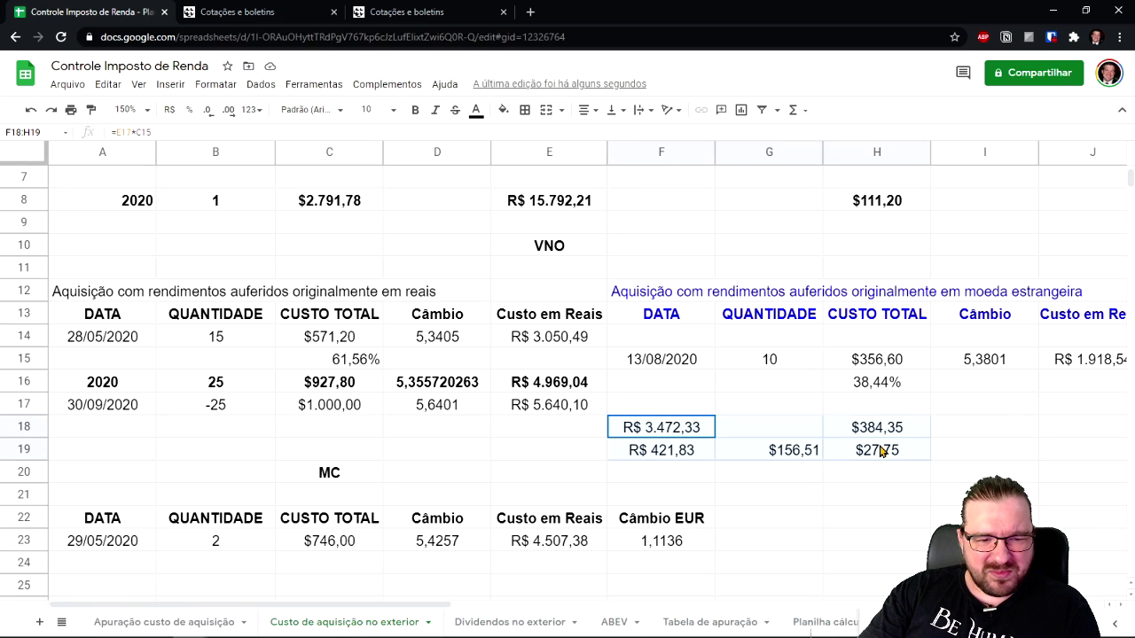
{"action": "key", "text": "Delete"}
{"action": "left_click", "coordinate": [892, 385]}
{"action": "key", "text": "Delete"}
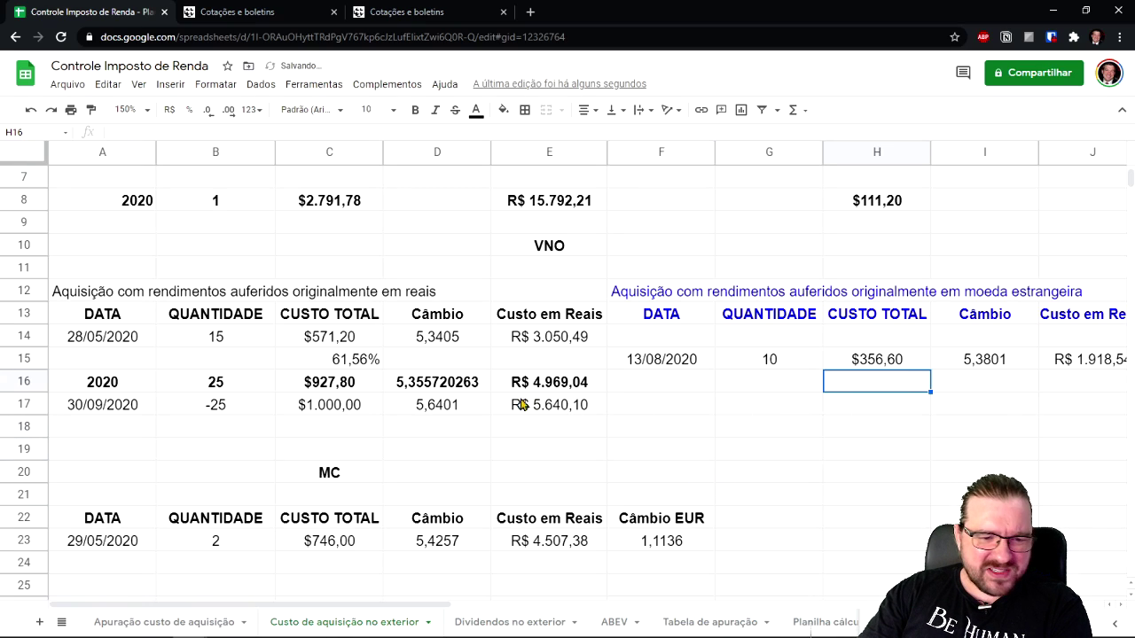
{"action": "left_click", "coordinate": [310, 360]}
{"action": "key", "text": "Delete"}
{"action": "left_click", "coordinate": [782, 502]}
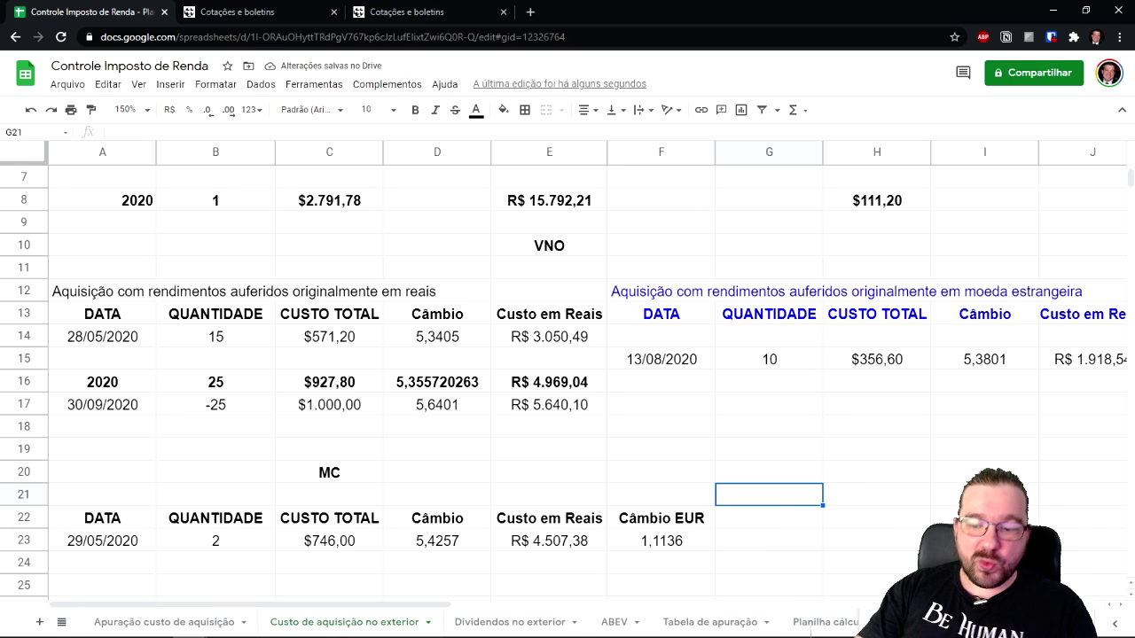
- Switch to IRPF 2021 and check the contributor-entered and program-transferred values for exempt income type 05 in a new entry, leaving it unsaved
{"action": "left_click", "coordinate": [261, 629]}
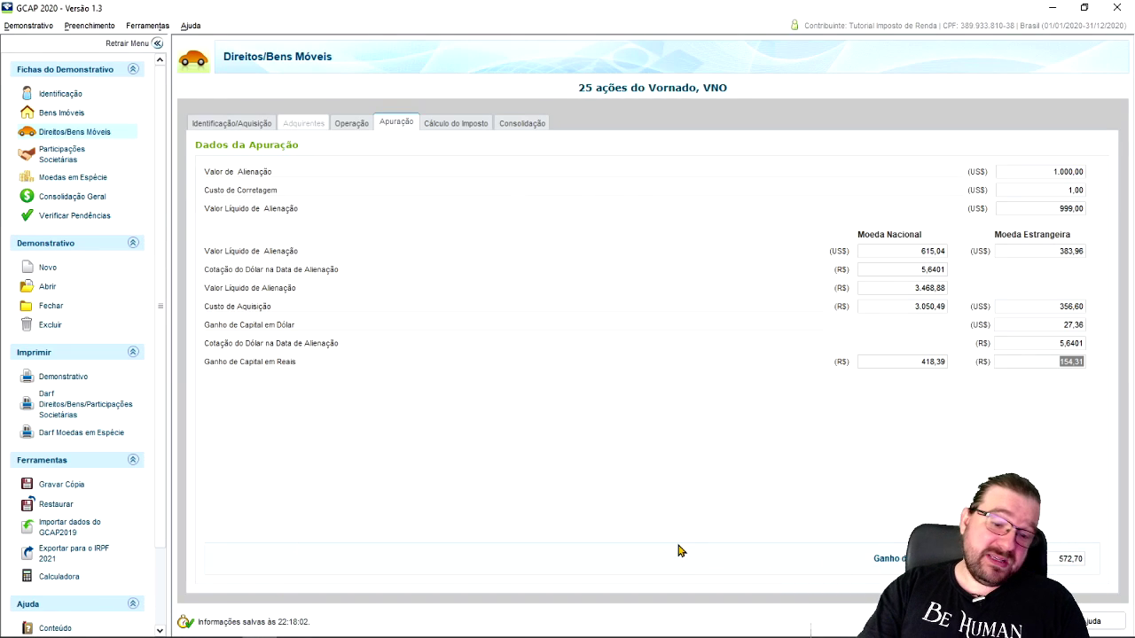
{"action": "left_click", "coordinate": [1052, 8]}
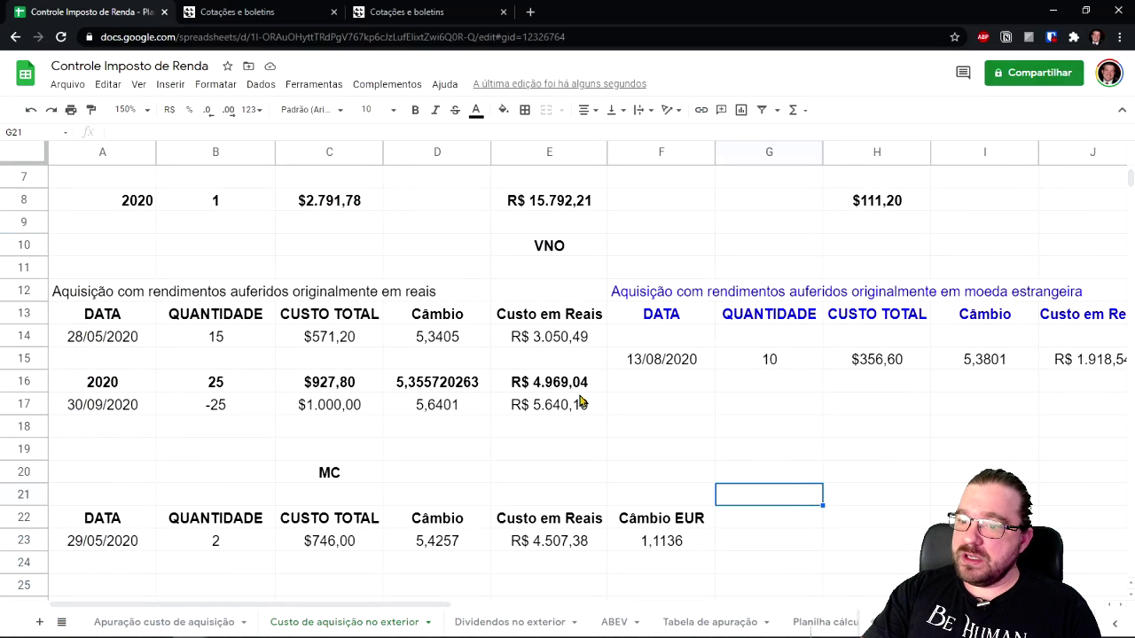
{"action": "left_click", "coordinate": [227, 625]}
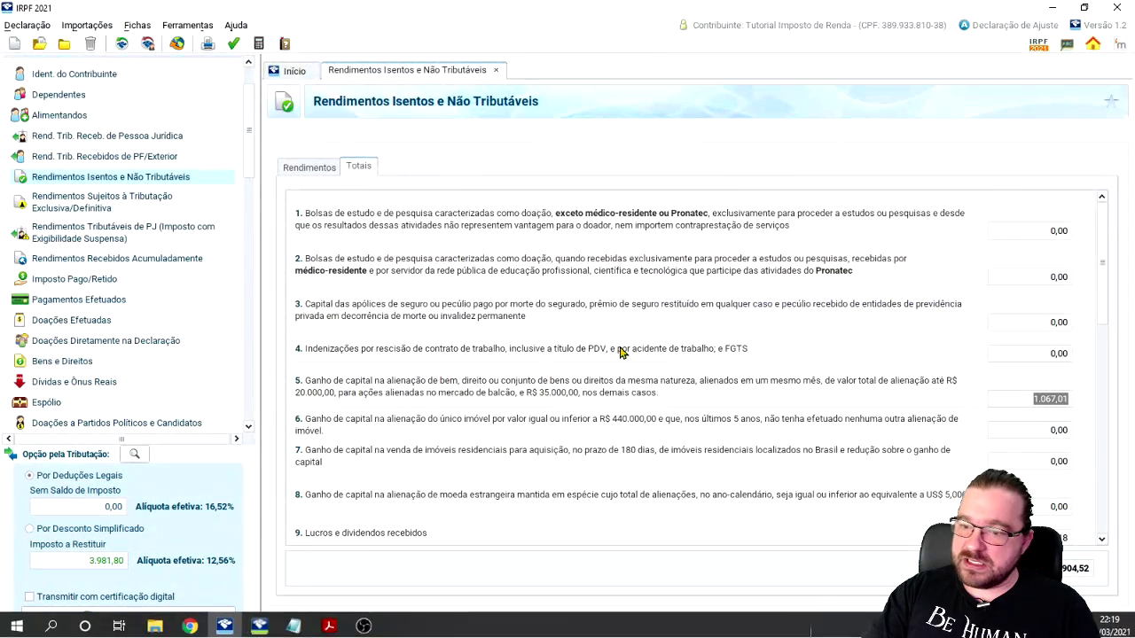
{"action": "left_click", "coordinate": [330, 172]}
{"action": "left_click", "coordinate": [942, 582]}
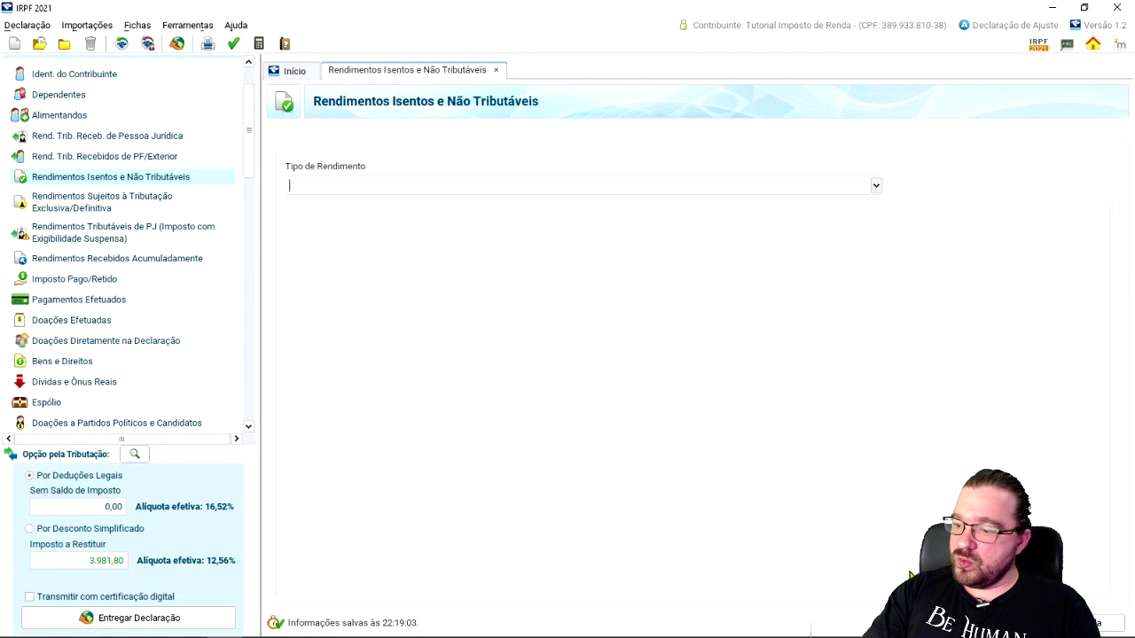
{"action": "left_click", "coordinate": [868, 193]}
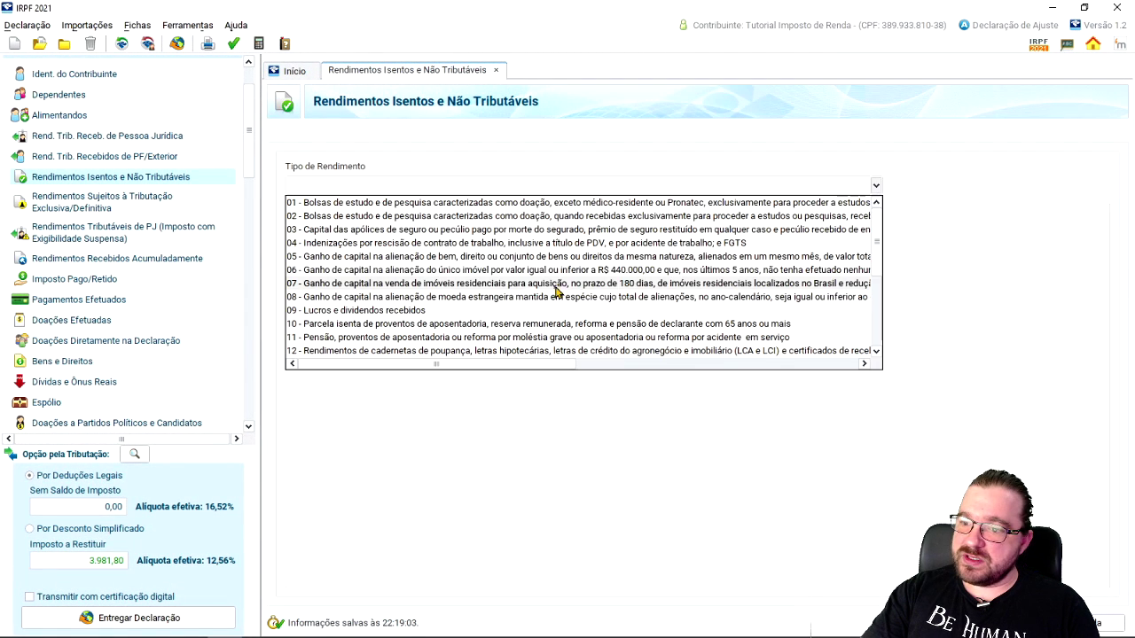
{"action": "left_click", "coordinate": [406, 258]}
{"action": "left_click", "coordinate": [362, 283]}
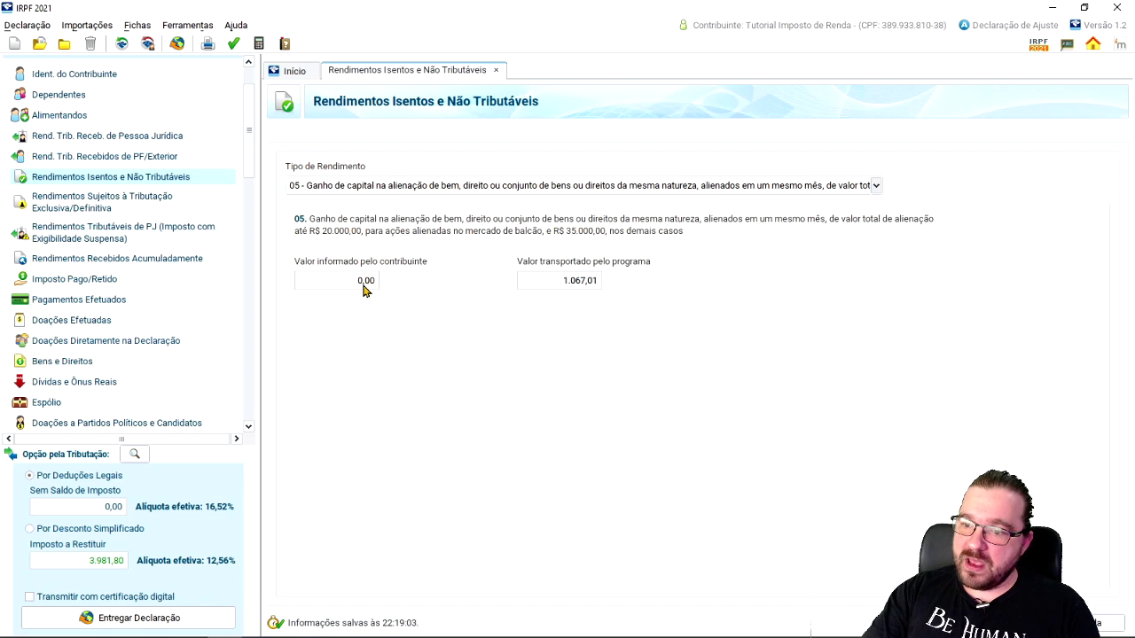
{"action": "left_click", "coordinate": [1020, 583]}
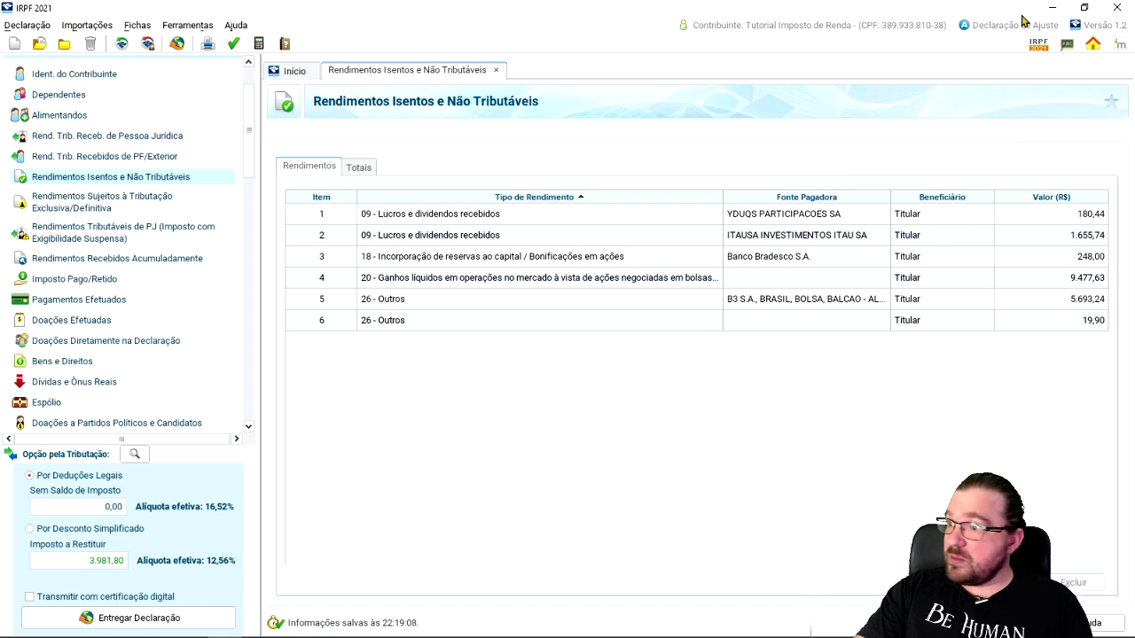
- Return to the Google Sheets spreadsheet and set the VNO quantity sold on 30/09/2020 in B17 to -20
{"action": "left_click", "coordinate": [1054, 9]}
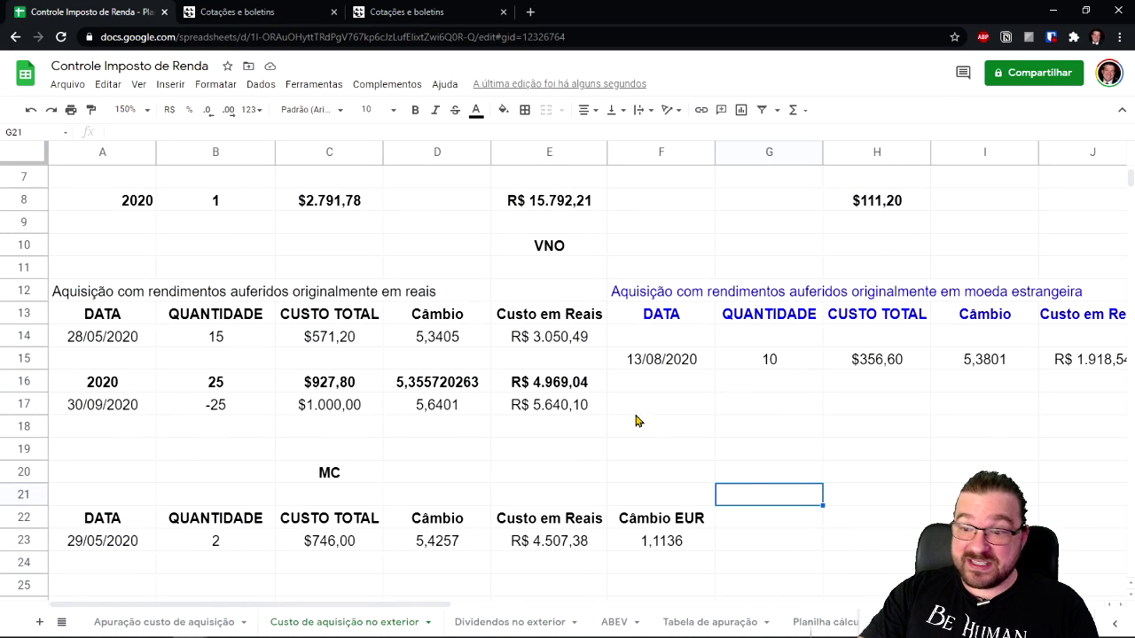
{"action": "left_click", "coordinate": [106, 405]}
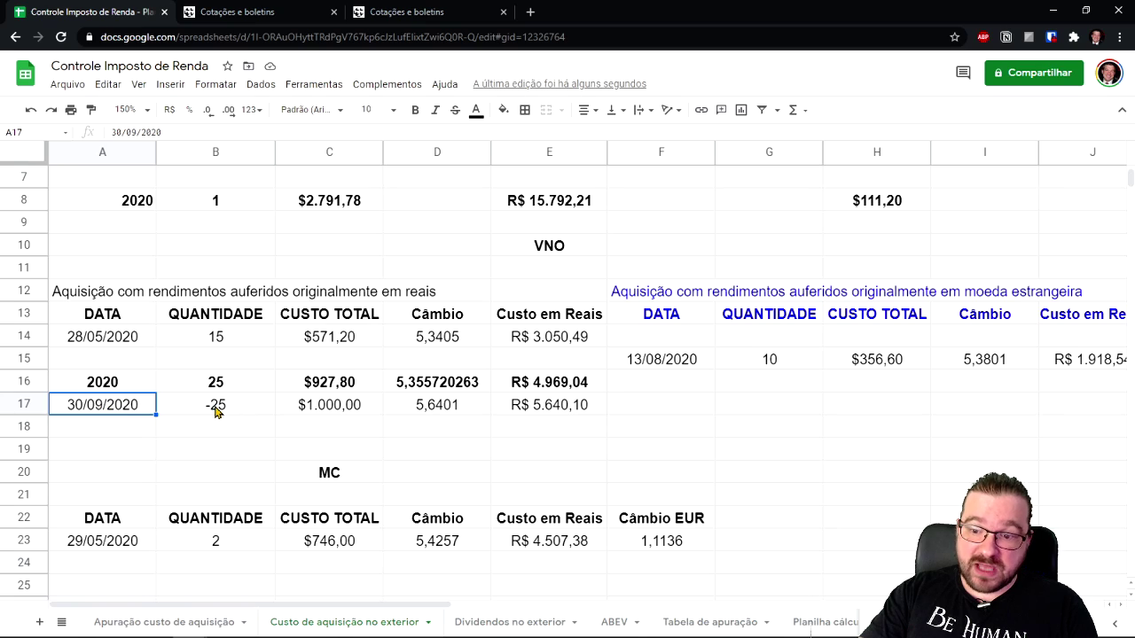
{"action": "left_click_drag", "start_coordinate": [218, 406], "coordinate": [350, 408]}
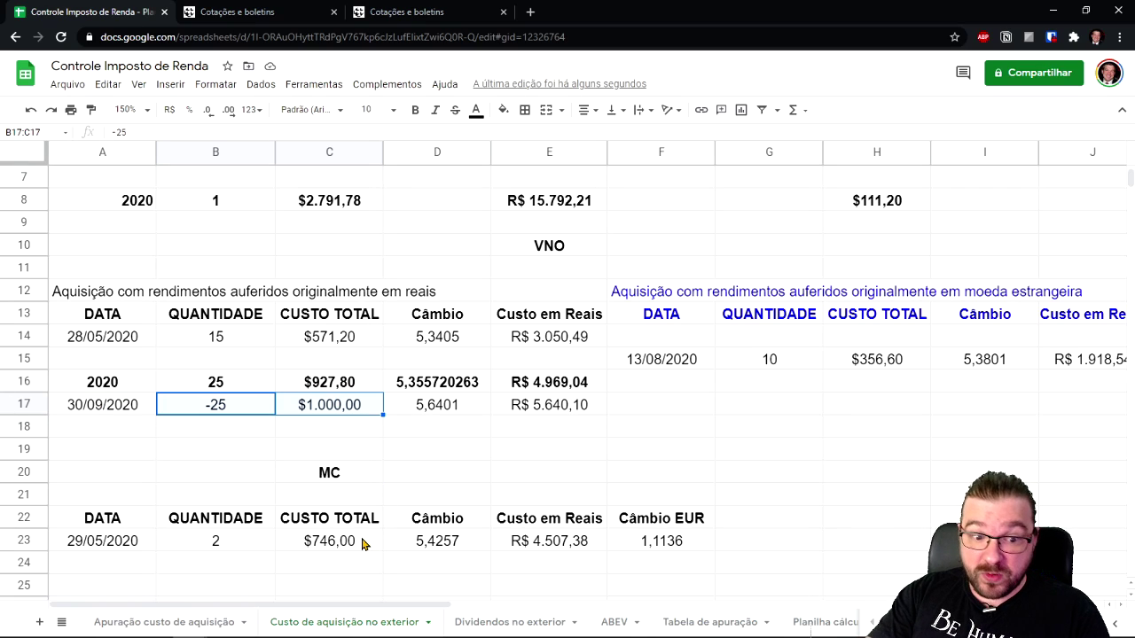
{"action": "left_click", "coordinate": [217, 454]}
{"action": "left_click", "coordinate": [123, 435]}
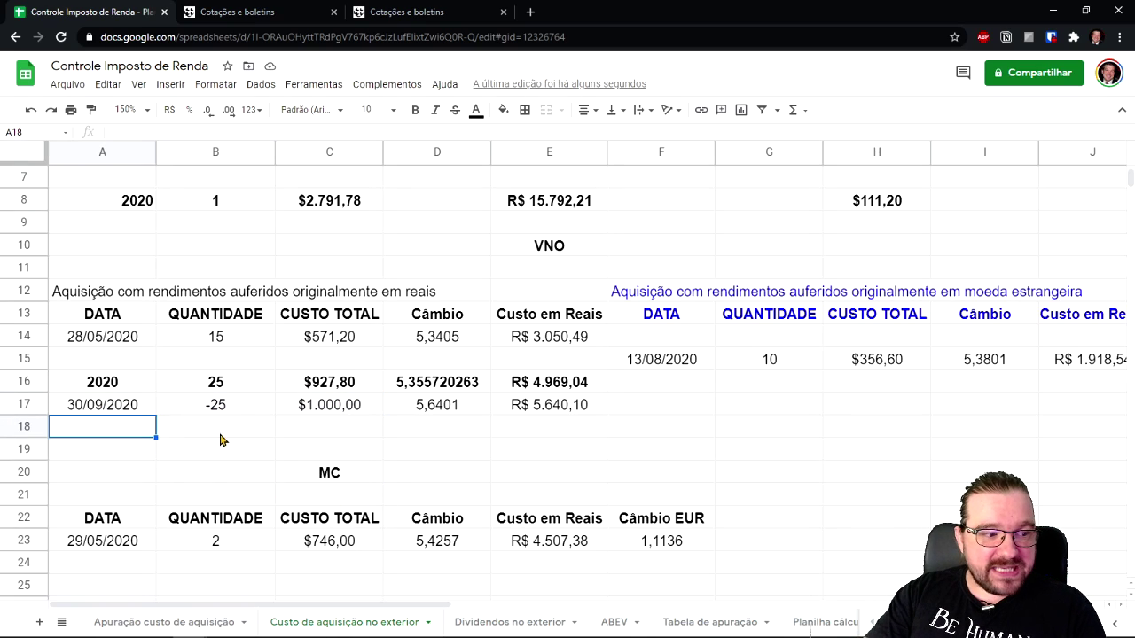
{"action": "left_click", "coordinate": [229, 410]}
{"action": "type", "text": "20"}
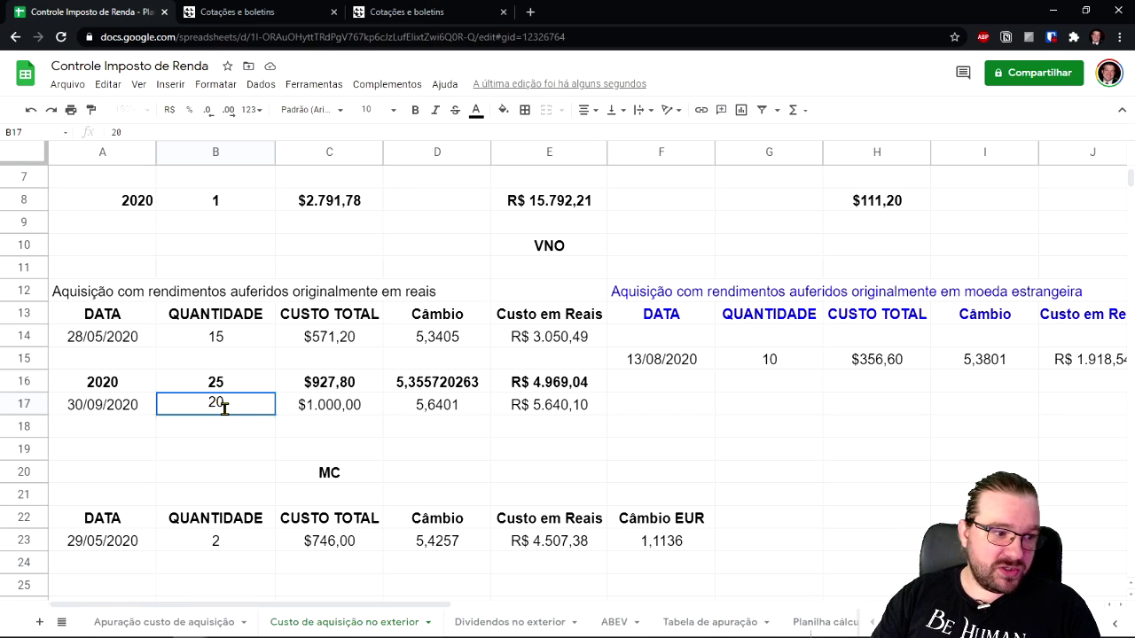
{"action": "key", "text": "Return"}
{"action": "left_click", "coordinate": [251, 407]}
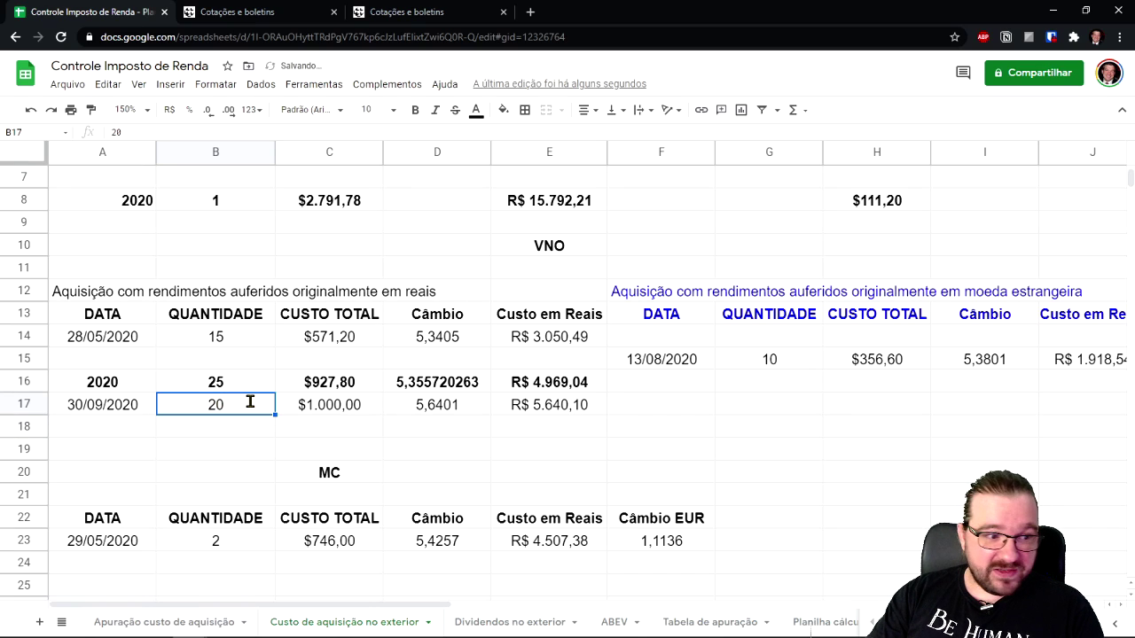
{"action": "type", "text": "-20"}
{"action": "key", "text": "Return"}
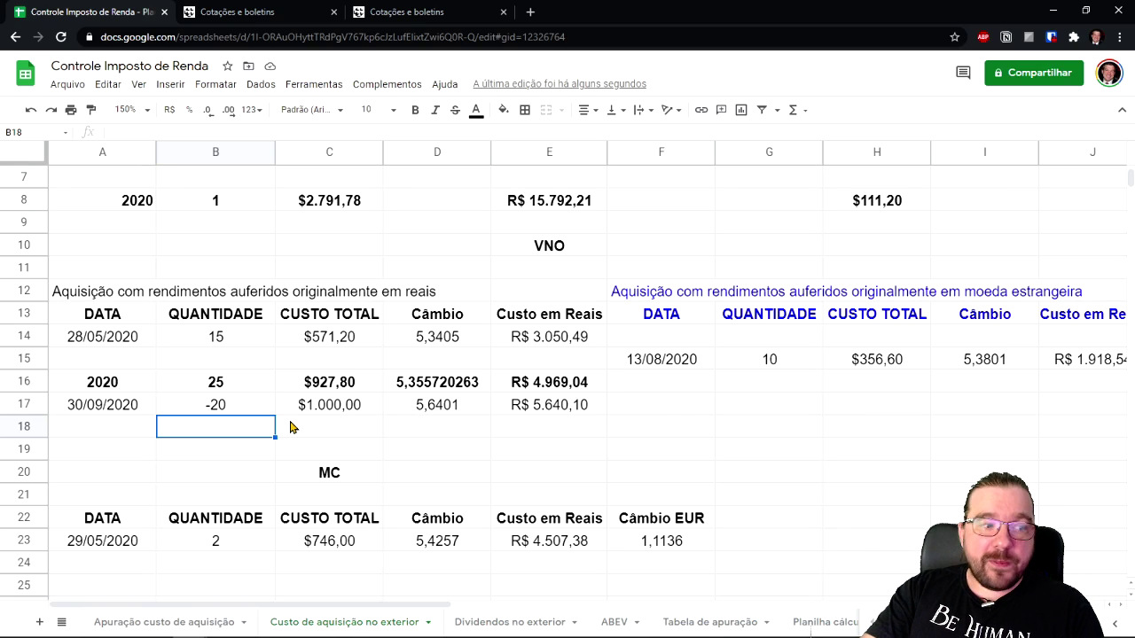
- Compare the VNO purchases from reais and foreign-currency income with the combined 2020 quantity and cost and the partial sale
{"action": "left_click_drag", "start_coordinate": [122, 339], "coordinate": [582, 332]}
{"action": "left_click_drag", "start_coordinate": [664, 358], "coordinate": [1076, 360]}
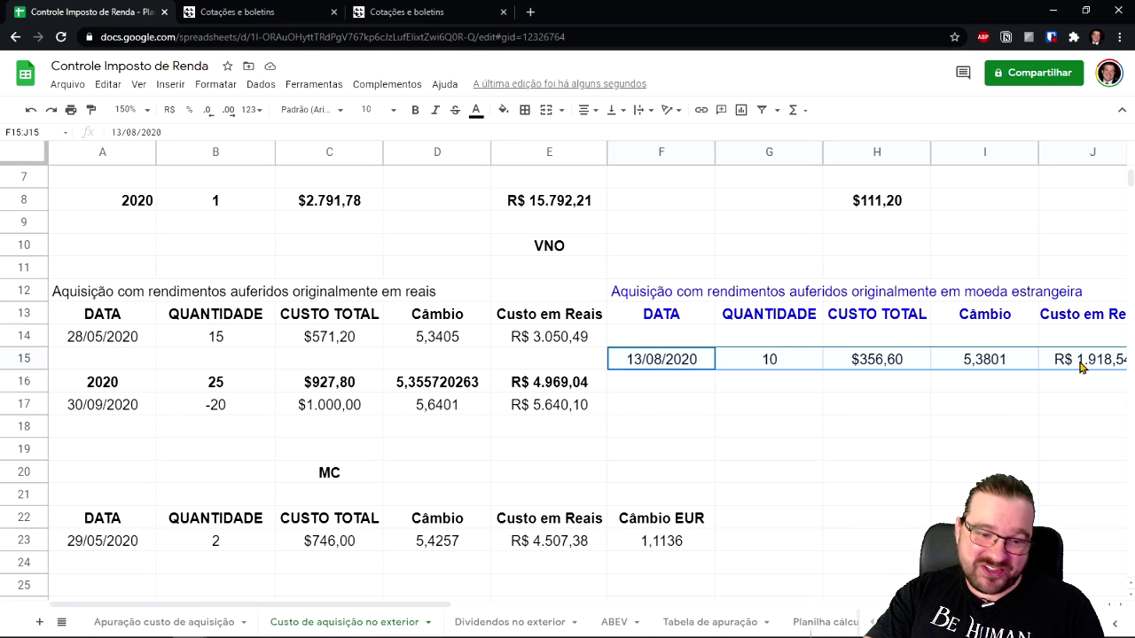
{"action": "left_click", "coordinate": [240, 341]}
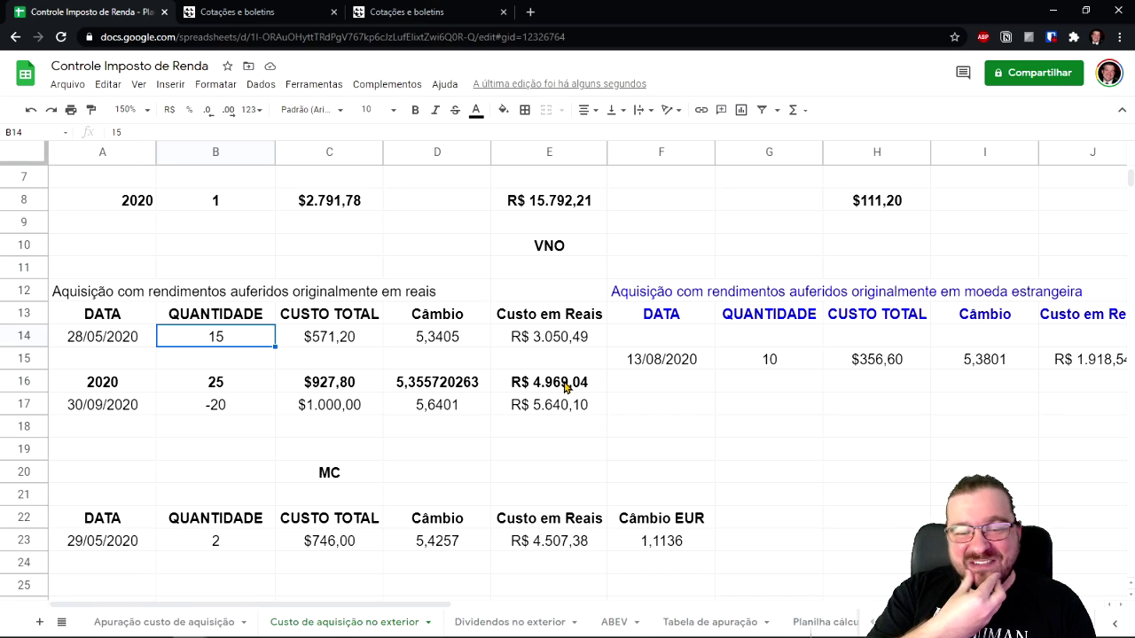
{"action": "left_click", "coordinate": [214, 390]}
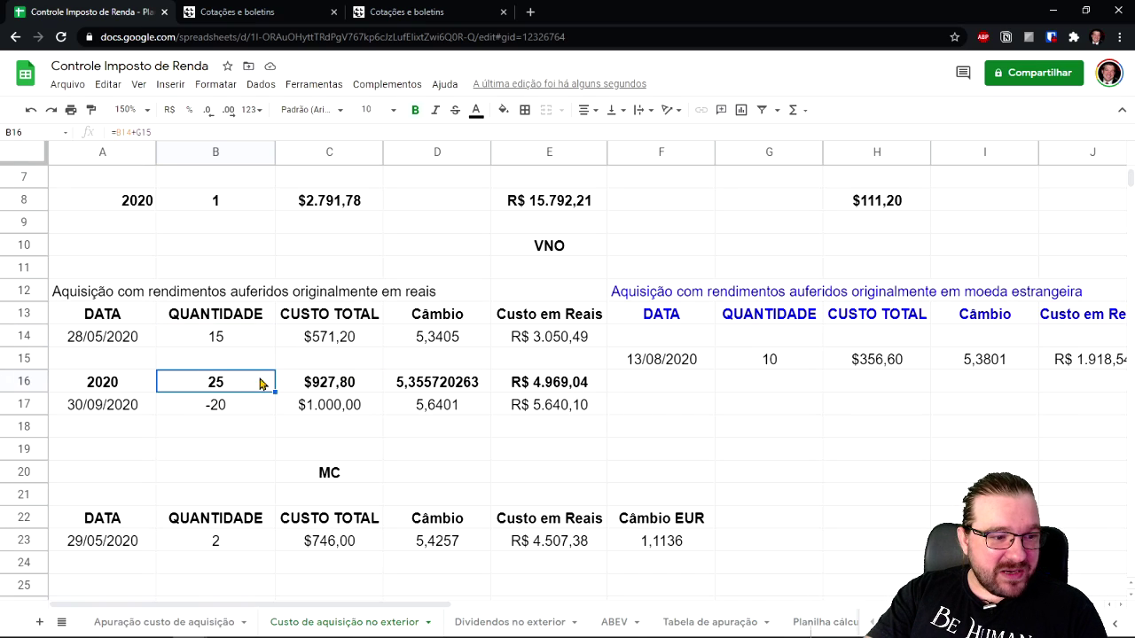
{"action": "left_click", "coordinate": [340, 390]}
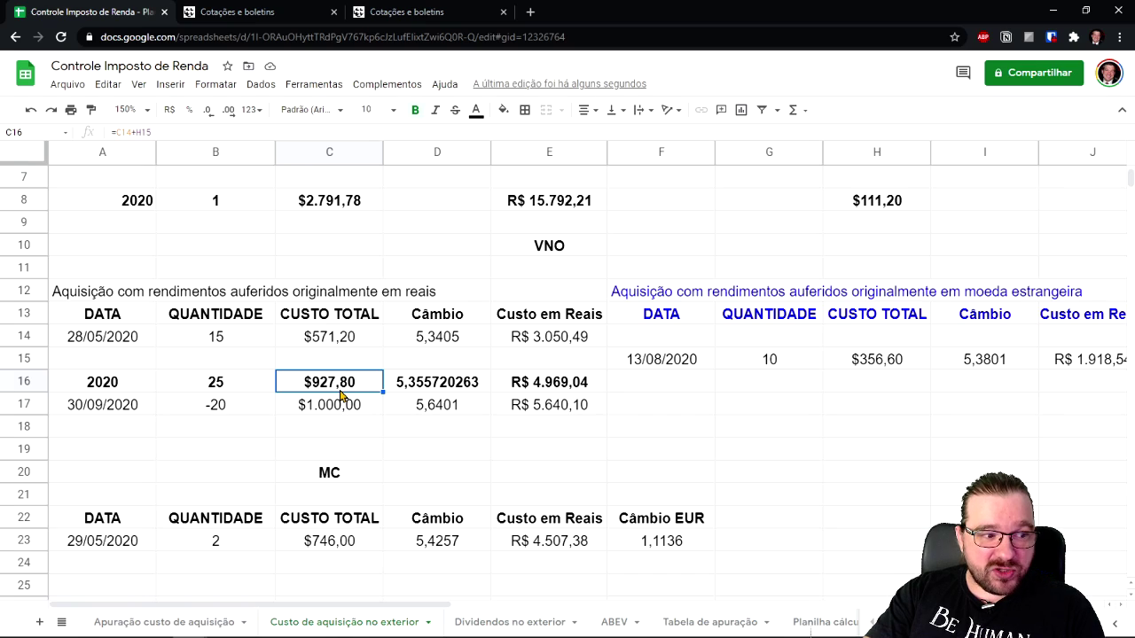
{"action": "left_click", "coordinate": [224, 415]}
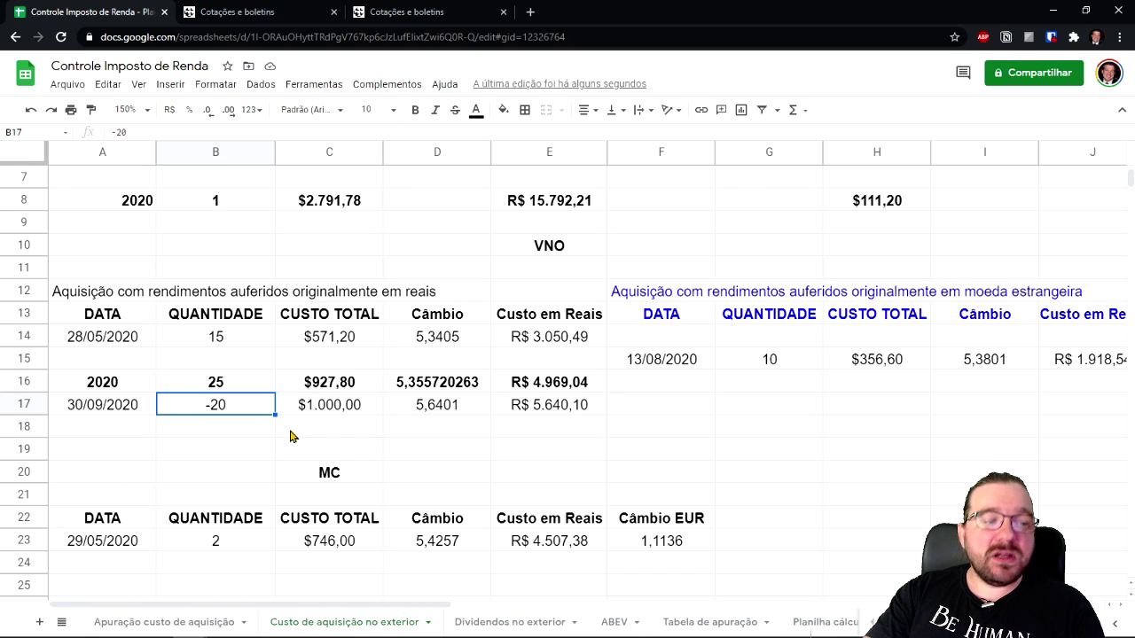
{"action": "left_click", "coordinate": [345, 438]}
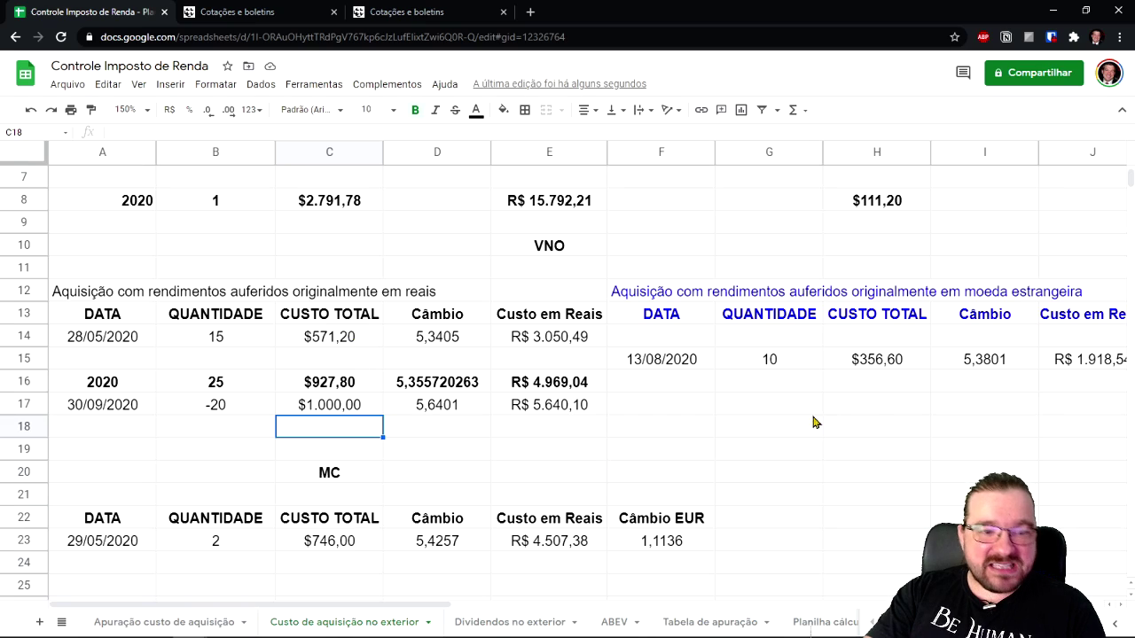
{"action": "left_click", "coordinate": [846, 428]}
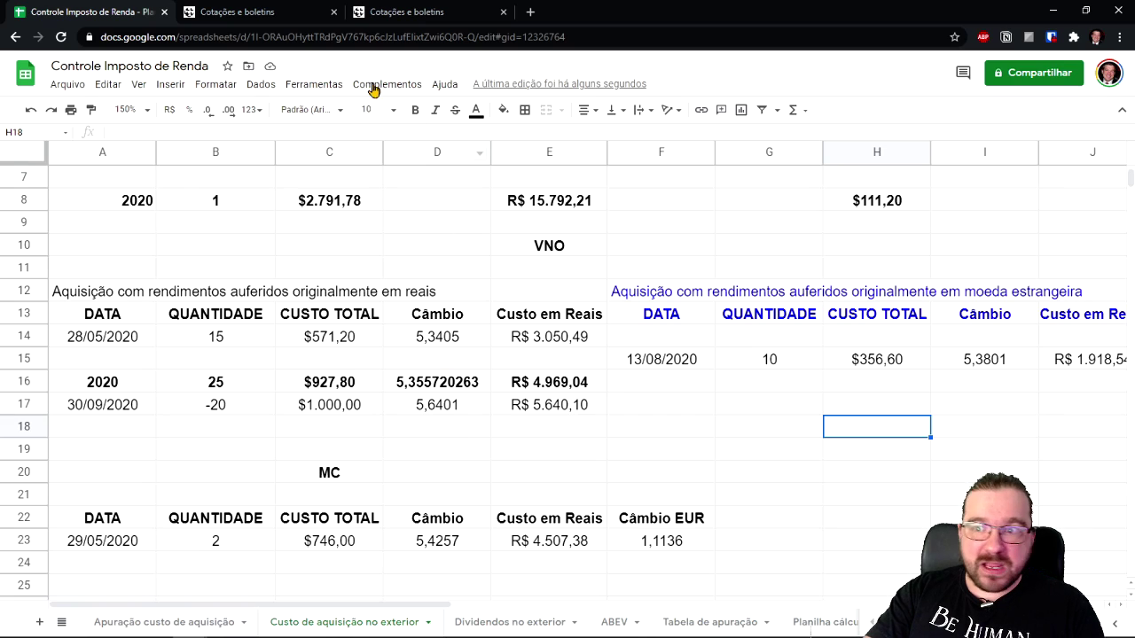
- Switch to GCAP 2020, check the VNO item's acquisition data and costs by income origin, and switch to IRPF 2021's exempt income list
{"action": "left_click", "coordinate": [259, 624]}
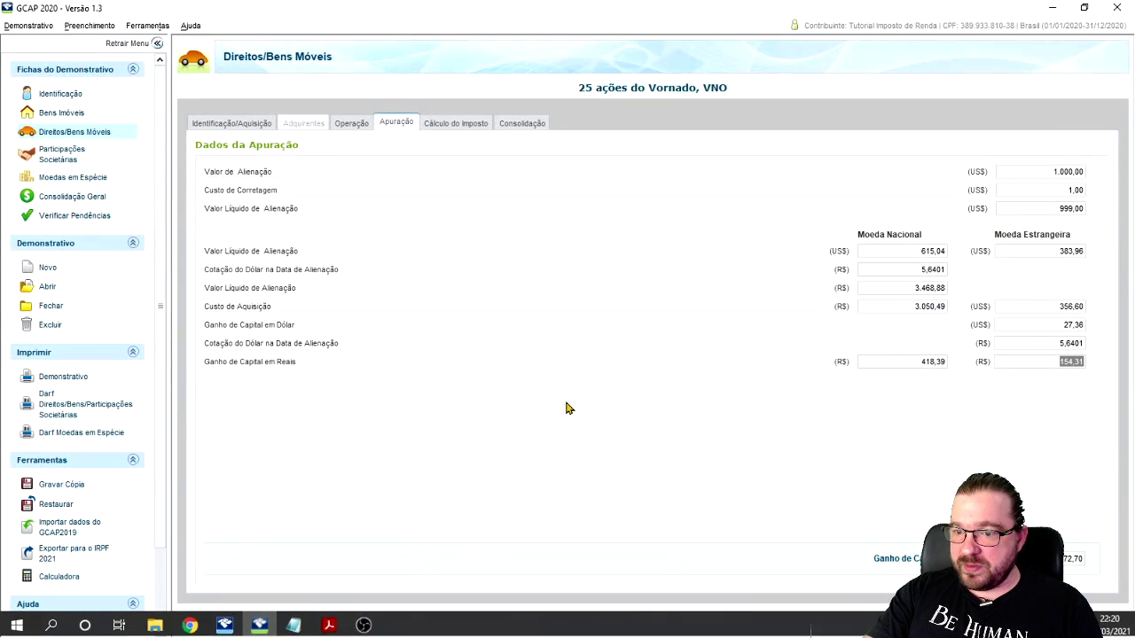
{"action": "left_click", "coordinate": [235, 121]}
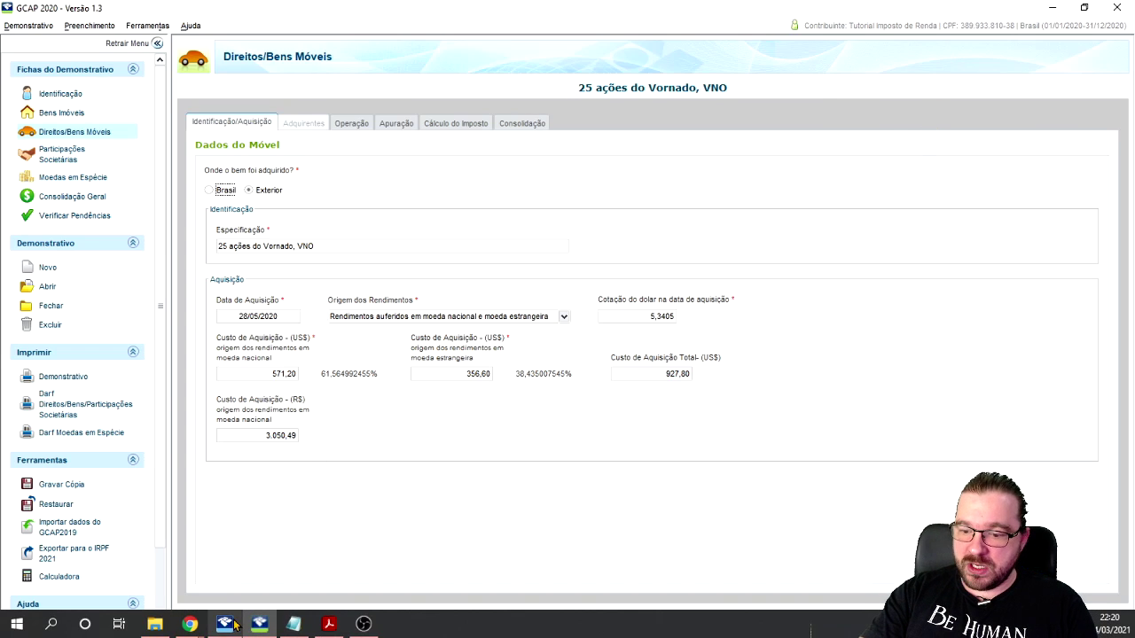
{"action": "left_click", "coordinate": [224, 624]}
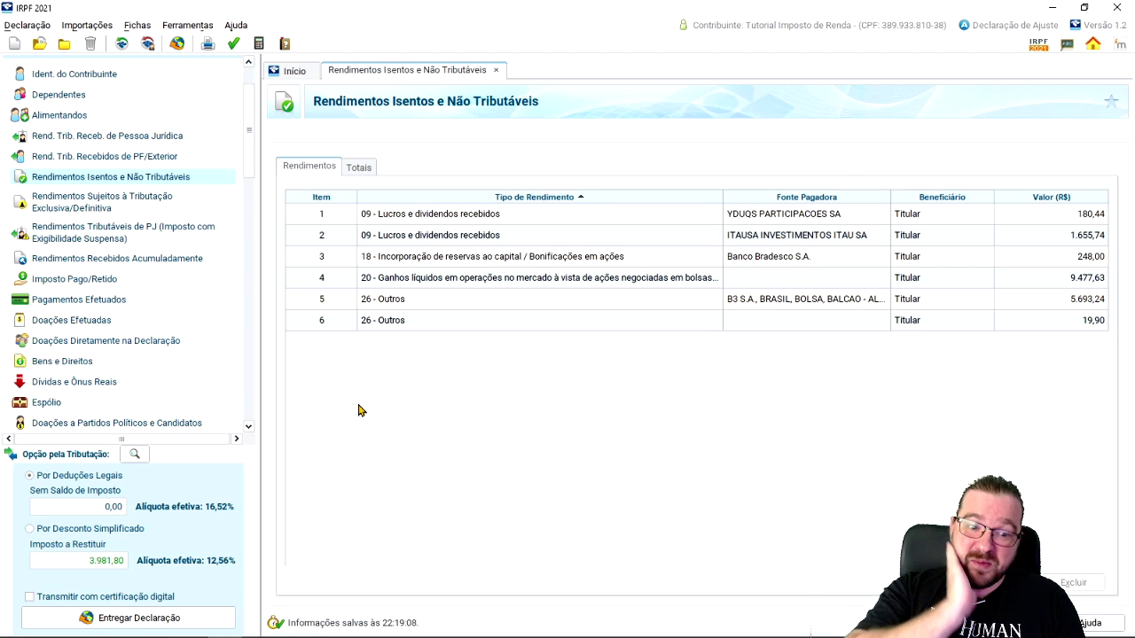
- Return to the Google Sheets spreadsheet, set its zoom to 100%, and examine the VNO costs in reais and exchange rates for both income origins
{"action": "left_click", "coordinate": [1053, 7]}
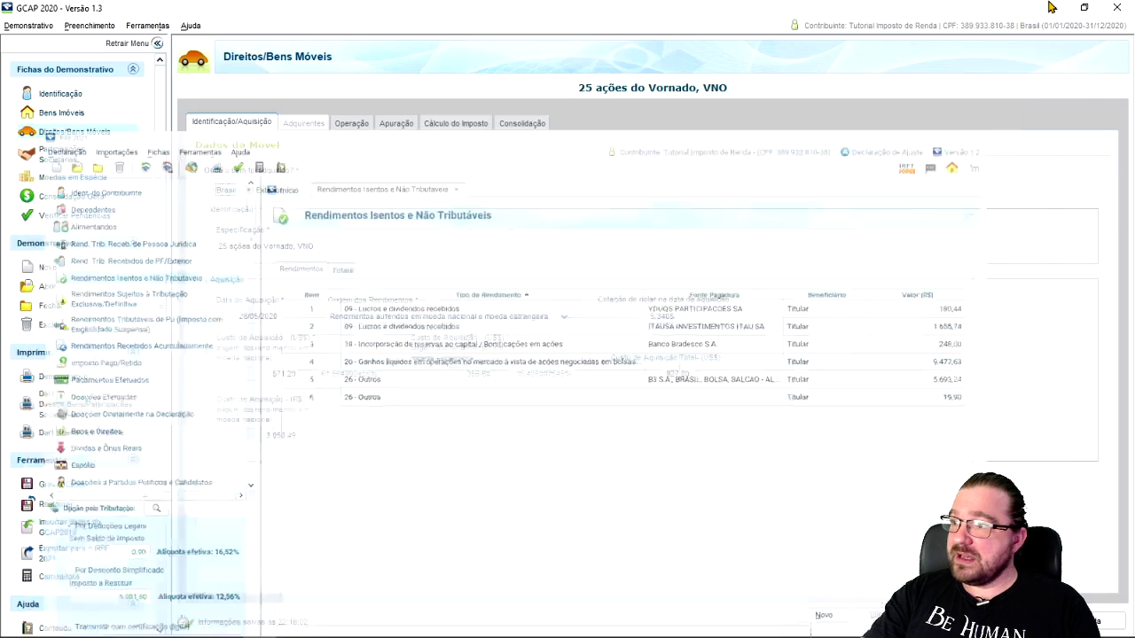
{"action": "left_click", "coordinate": [1048, 8]}
{"action": "scroll", "coordinate": [686, 411], "scroll_direction": "up", "scroll_amount": 2}
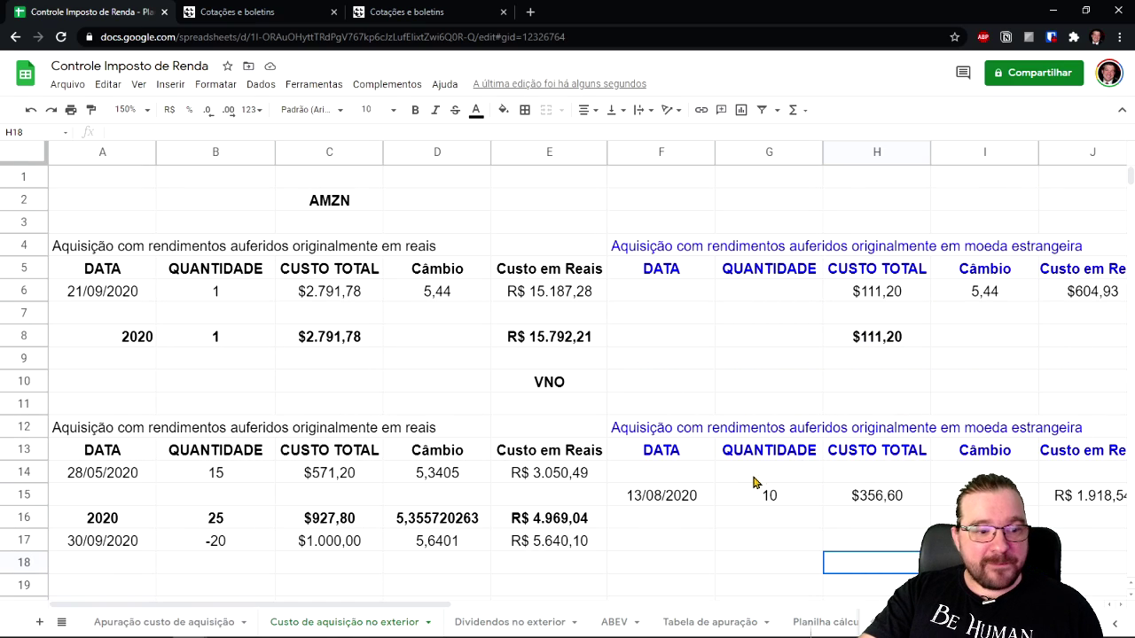
{"action": "left_click", "coordinate": [149, 112]}
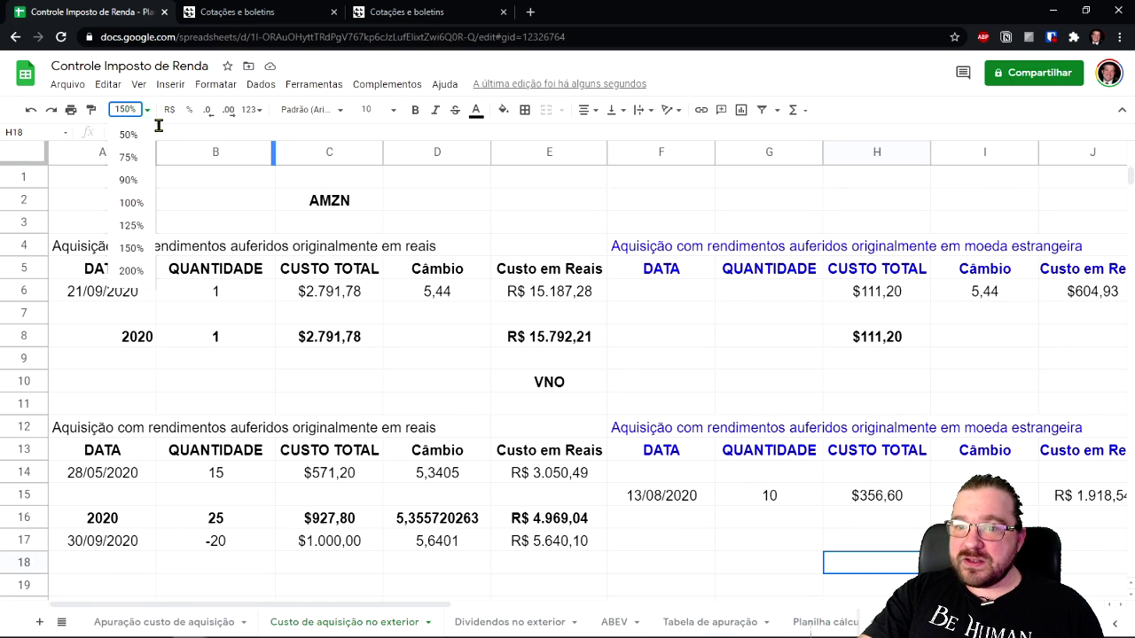
{"action": "left_click", "coordinate": [131, 204]}
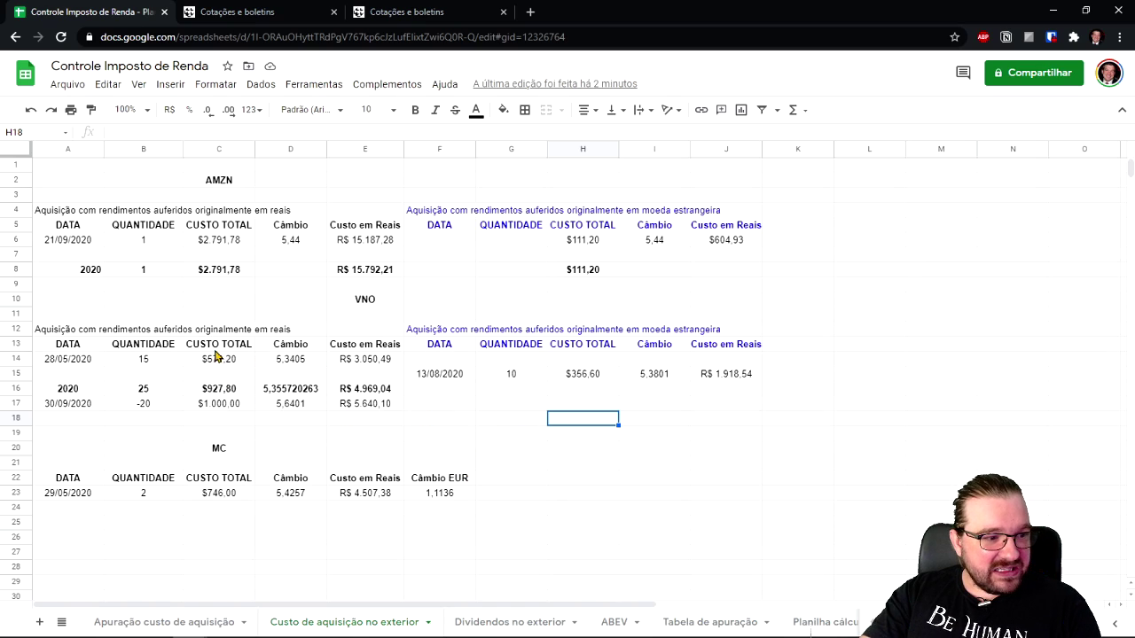
{"action": "left_click", "coordinate": [372, 361]}
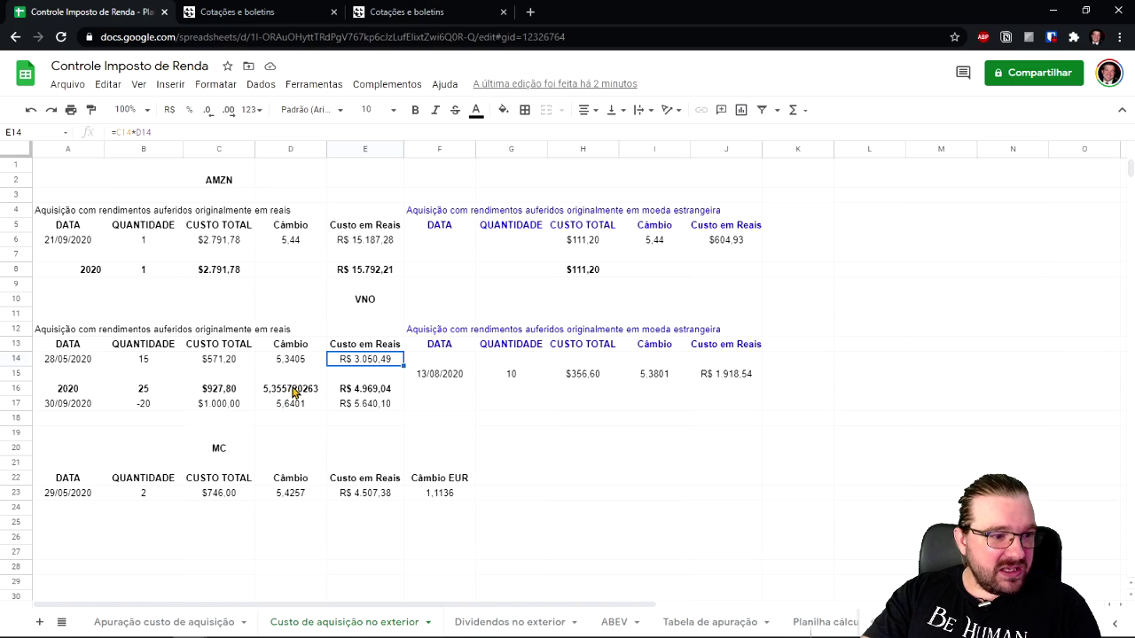
{"action": "left_click", "coordinate": [296, 393]}
{"action": "left_click", "coordinate": [299, 364]}
{"action": "left_click", "coordinate": [709, 377]}
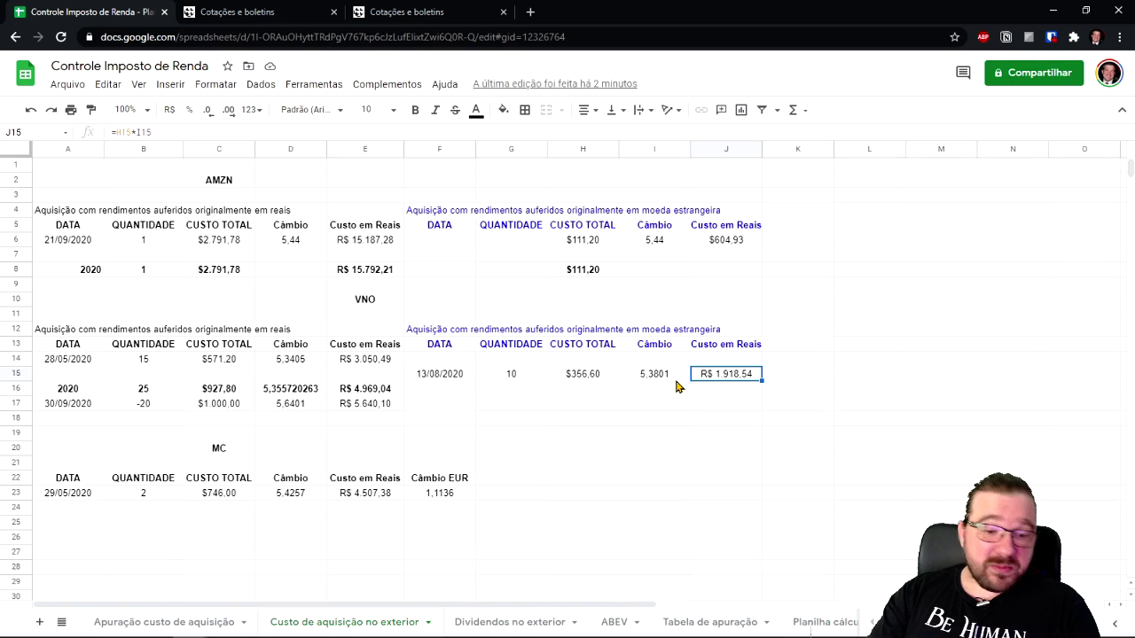